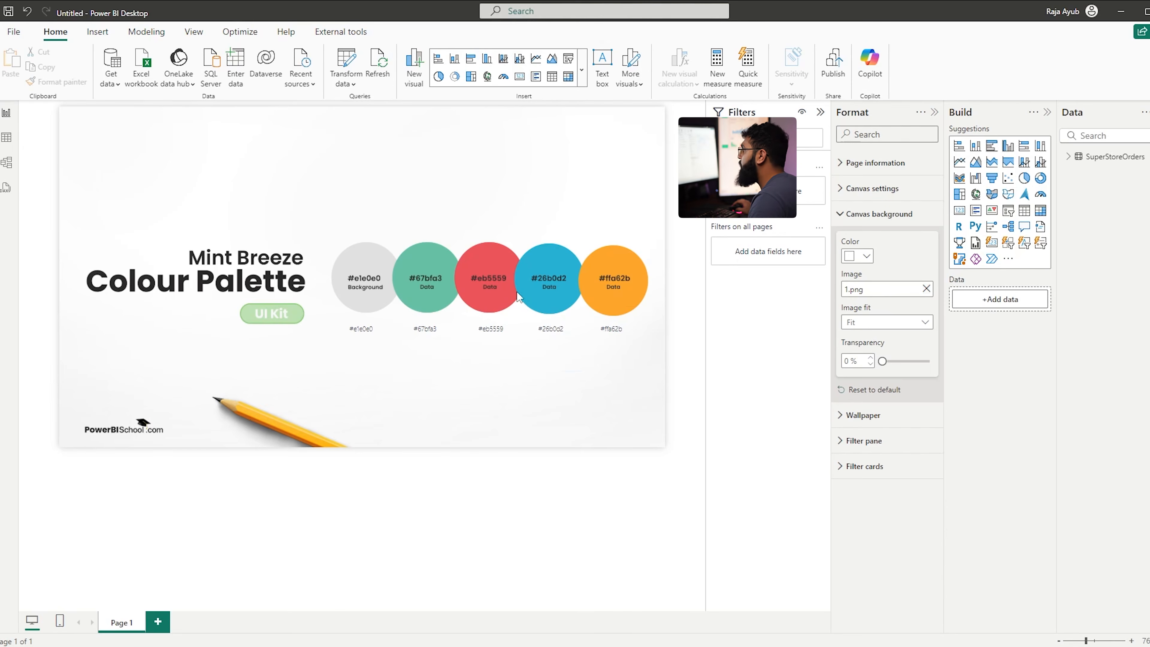
Check the palette's hex colour codes against the list noted in Notepad
{"action": "double_click", "coordinate": [619, 333]}
{"action": "key", "text": "alt+Tab"}
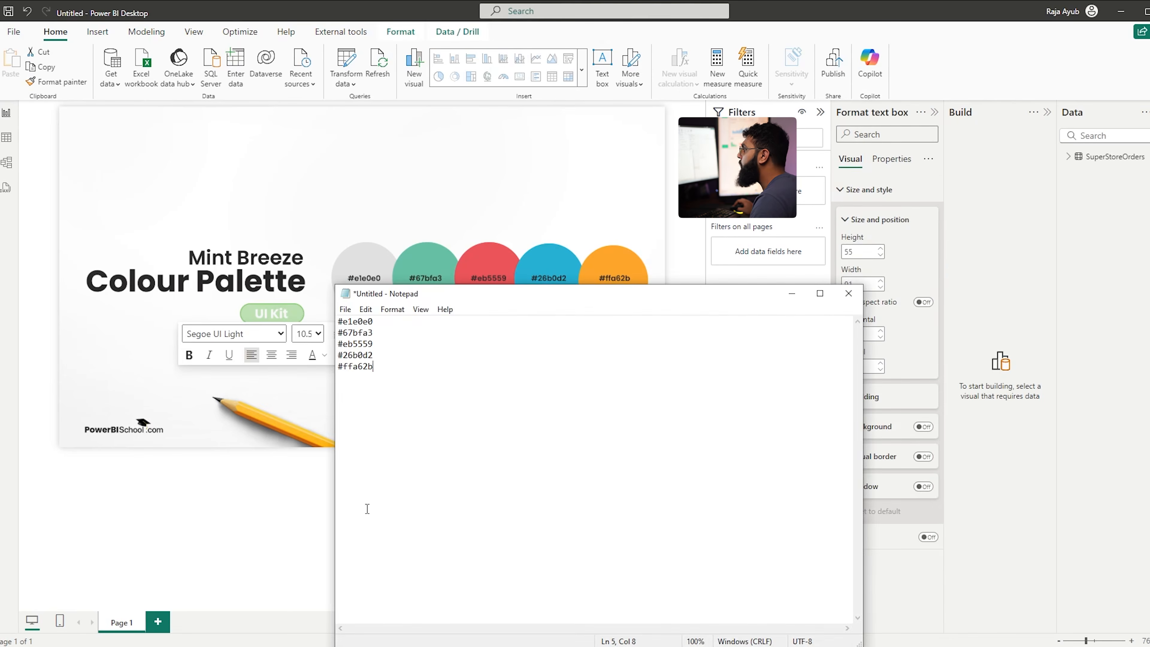
{"action": "key", "text": "alt+Tab"}
{"action": "left_click", "coordinate": [420, 189]}
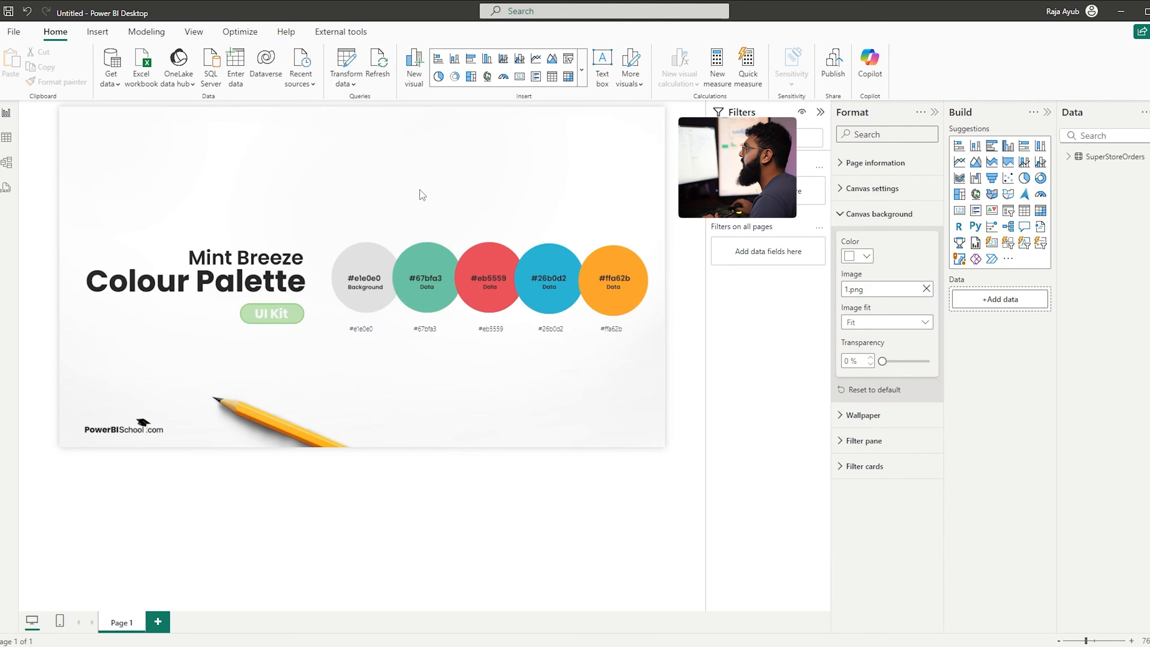
Apply the Sunflower Twilight theme to the report and open it for customization
{"action": "left_click", "coordinate": [195, 35]}
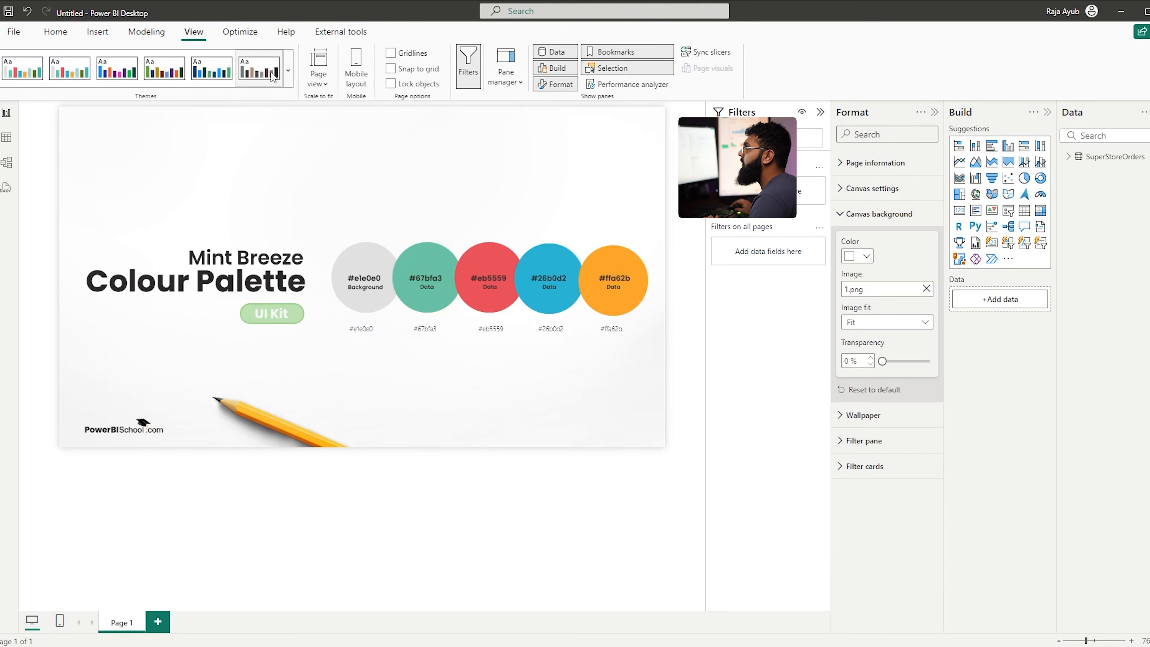
{"action": "left_click", "coordinate": [287, 78]}
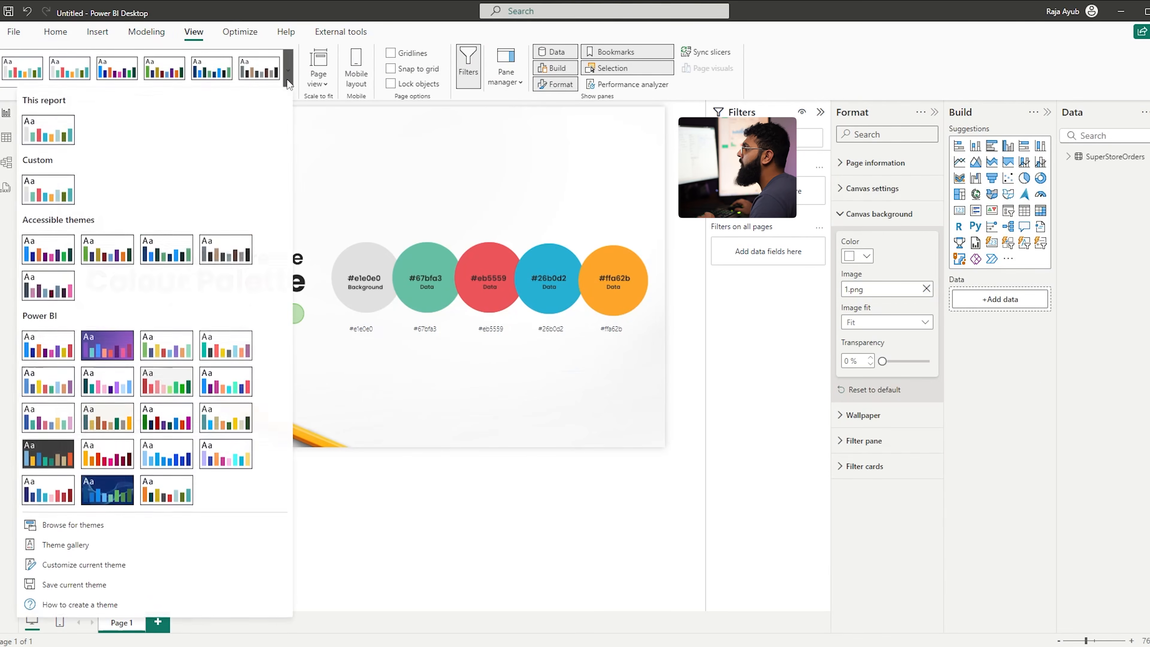
{"action": "left_click", "coordinate": [161, 488]}
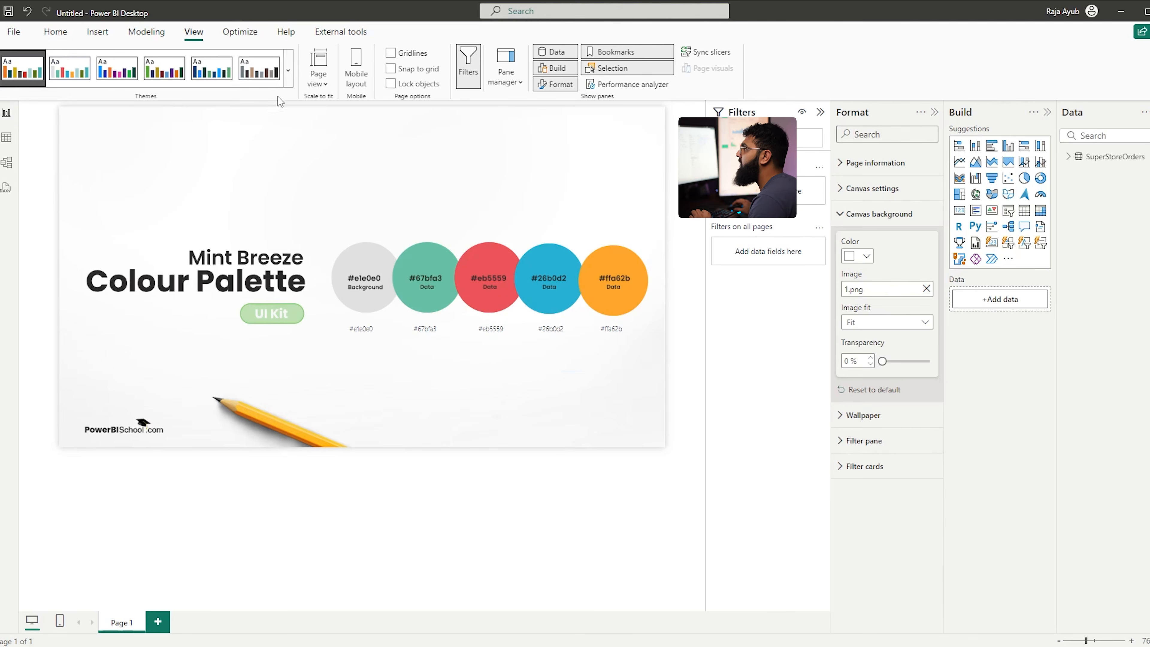
{"action": "left_click", "coordinate": [289, 84]}
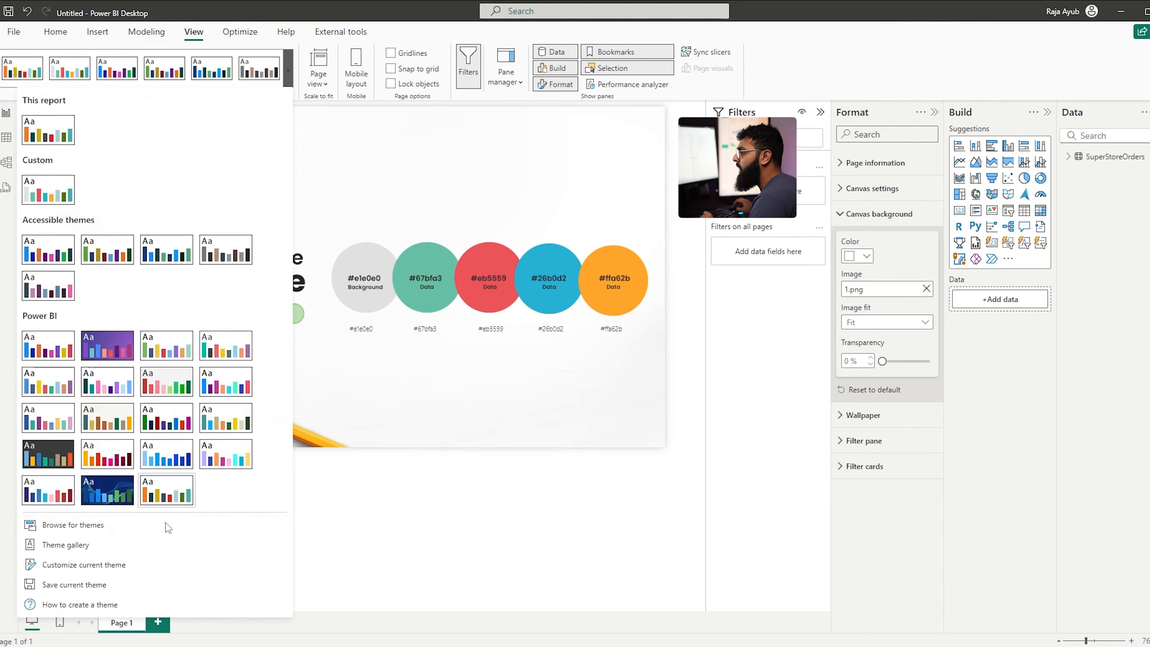
{"action": "left_click", "coordinate": [106, 571]}
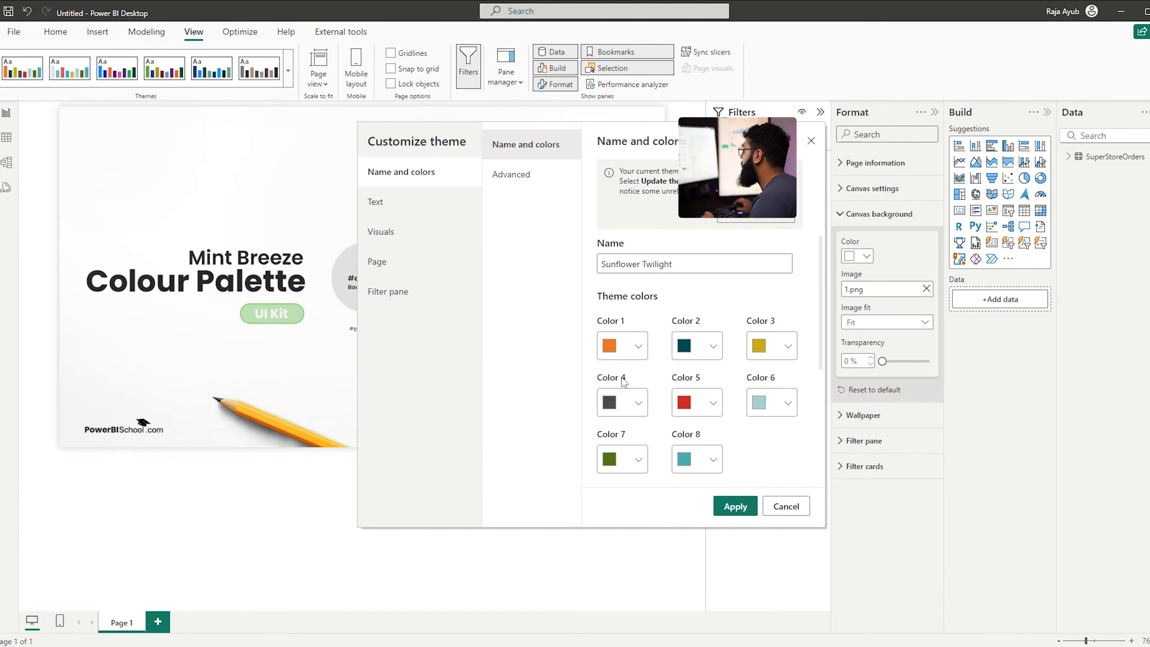
Copy the first hex code from the Notepad list and set theme Color 1 to #E1E0E0
{"action": "left_click", "coordinate": [626, 357]}
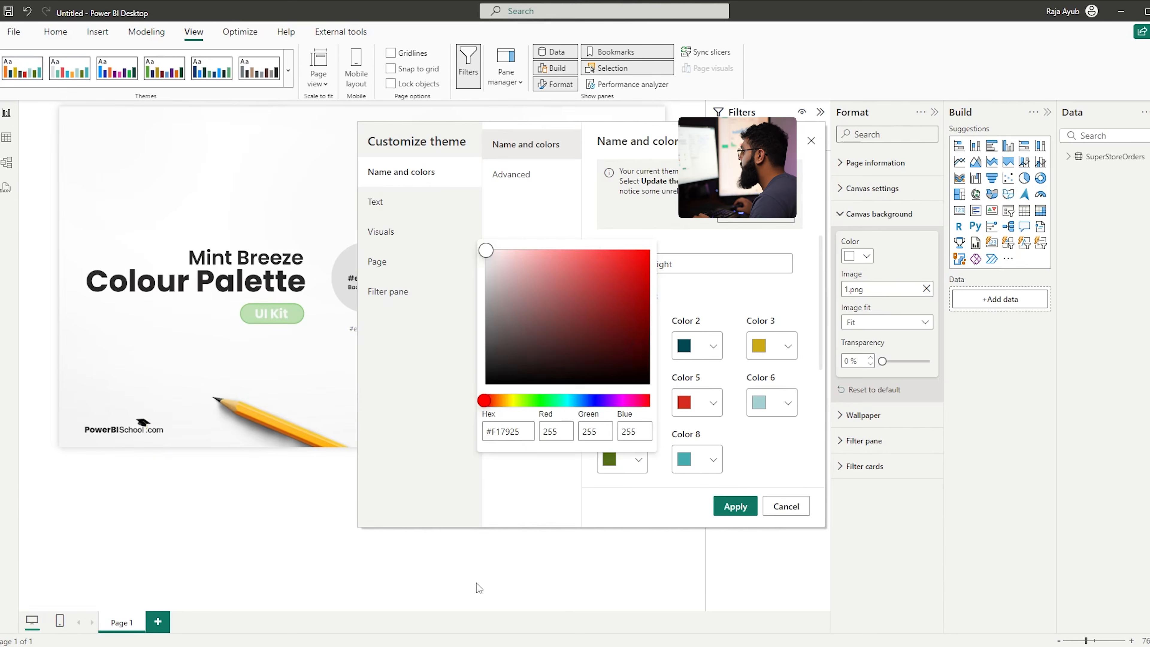
{"action": "key", "text": "alt+Tab"}
{"action": "left_click_drag", "start_coordinate": [393, 320], "coordinate": [317, 323]}
{"action": "key", "text": "ctrl+c"}
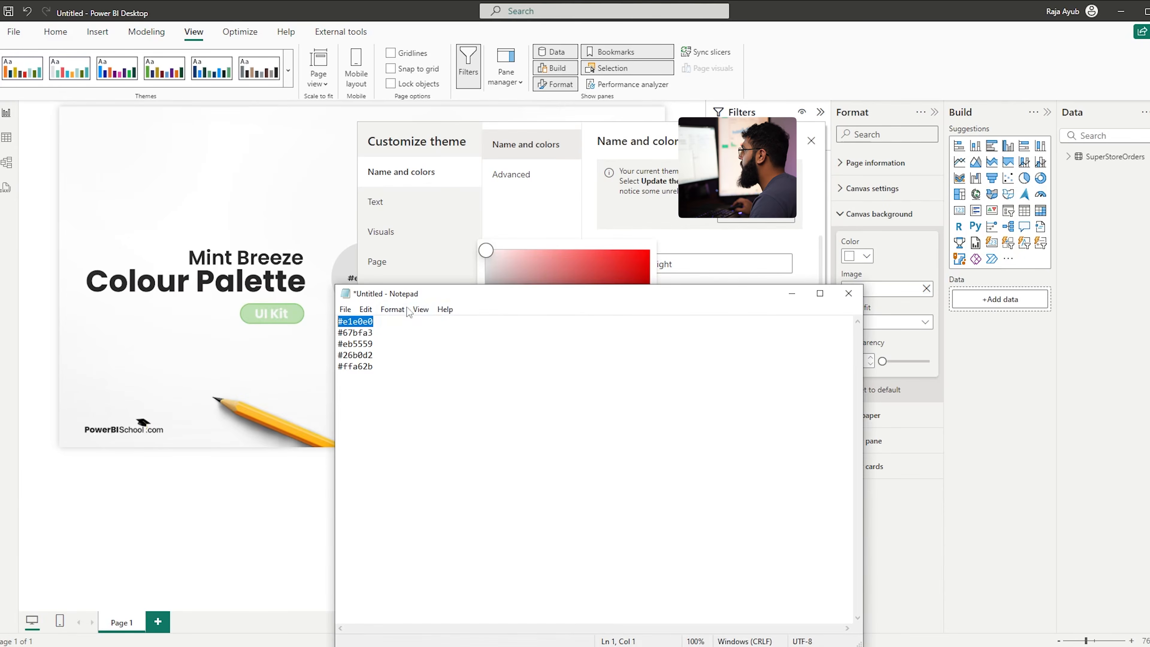
{"action": "left_click", "coordinate": [628, 207]}
{"action": "left_click", "coordinate": [612, 342]}
{"action": "left_click", "coordinate": [517, 434]}
{"action": "key", "text": "ctrl+a"}
{"action": "key", "text": "ctrl+v"}
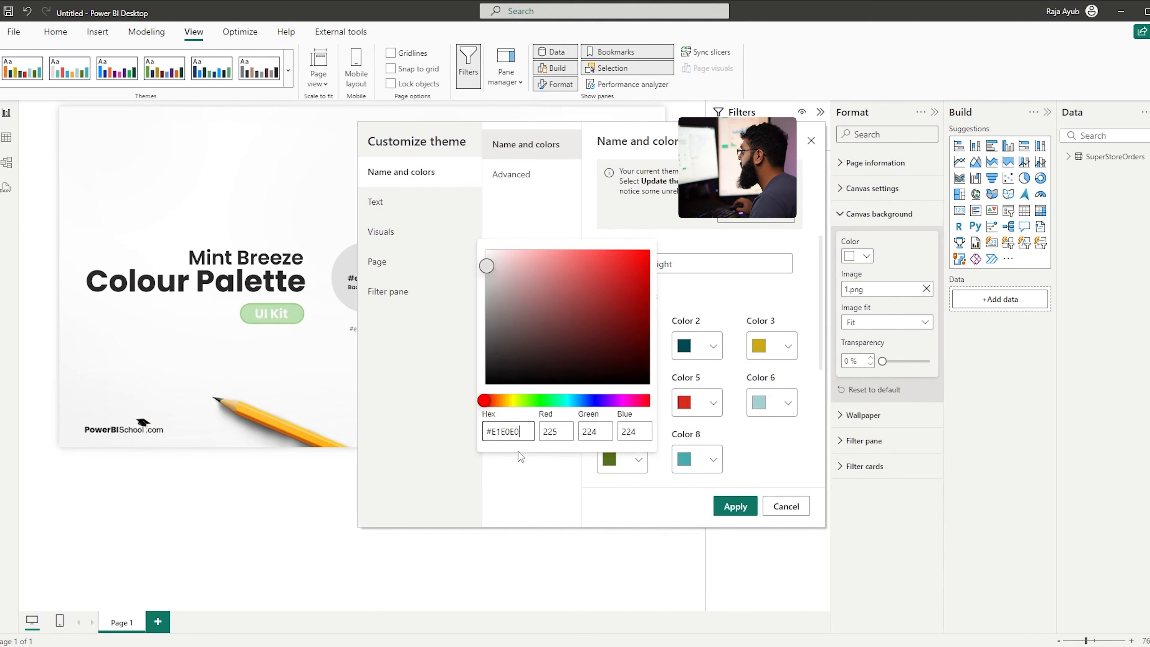
Copy the second hex code from the Notepad list and set theme Color 2 to #67bfa3
{"action": "left_click", "coordinate": [504, 607]}
{"action": "key", "text": "alt+Tab"}
{"action": "left_click_drag", "start_coordinate": [376, 332], "coordinate": [318, 332]}
{"action": "key", "text": "alt+Tab"}
{"action": "left_click", "coordinate": [691, 346]}
{"action": "left_click", "coordinate": [579, 430]}
{"action": "key", "text": "ctrl+a"}
{"action": "key", "text": "ctrl+v"}
Set theme Color 3 to #eb5559, Color 4 to #26b0d2 and Color 5 to #ffa62b, and apply the customized theme
{"action": "left_click", "coordinate": [504, 612]}
{"action": "key", "text": "alt+Tab"}
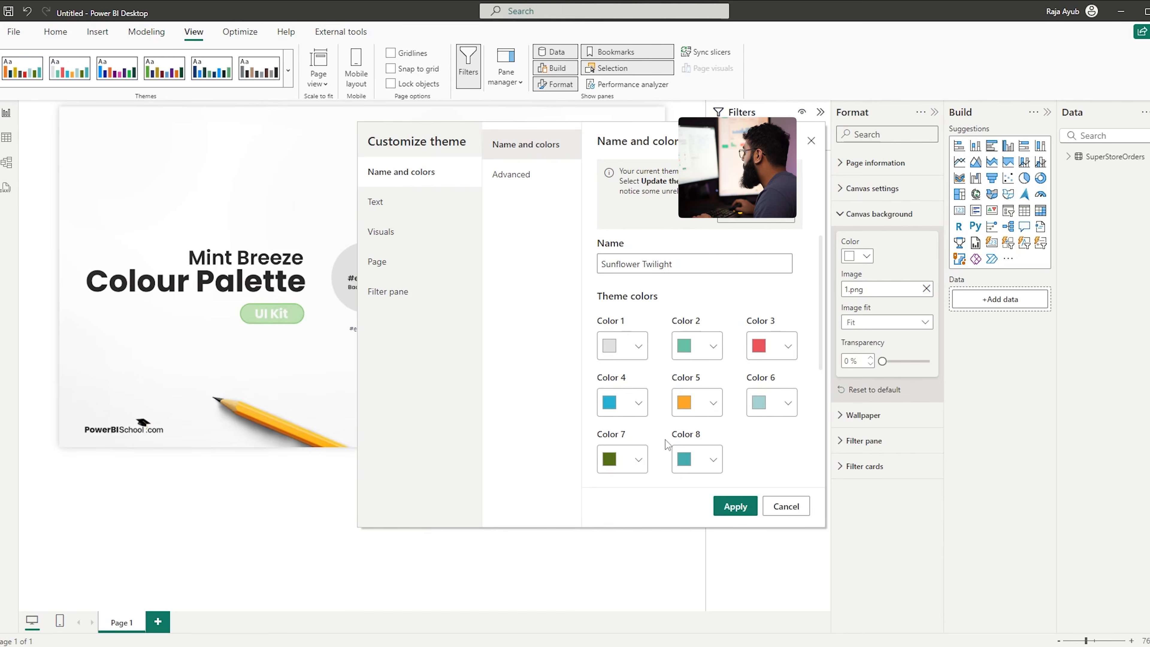
{"action": "left_click", "coordinate": [735, 507]}
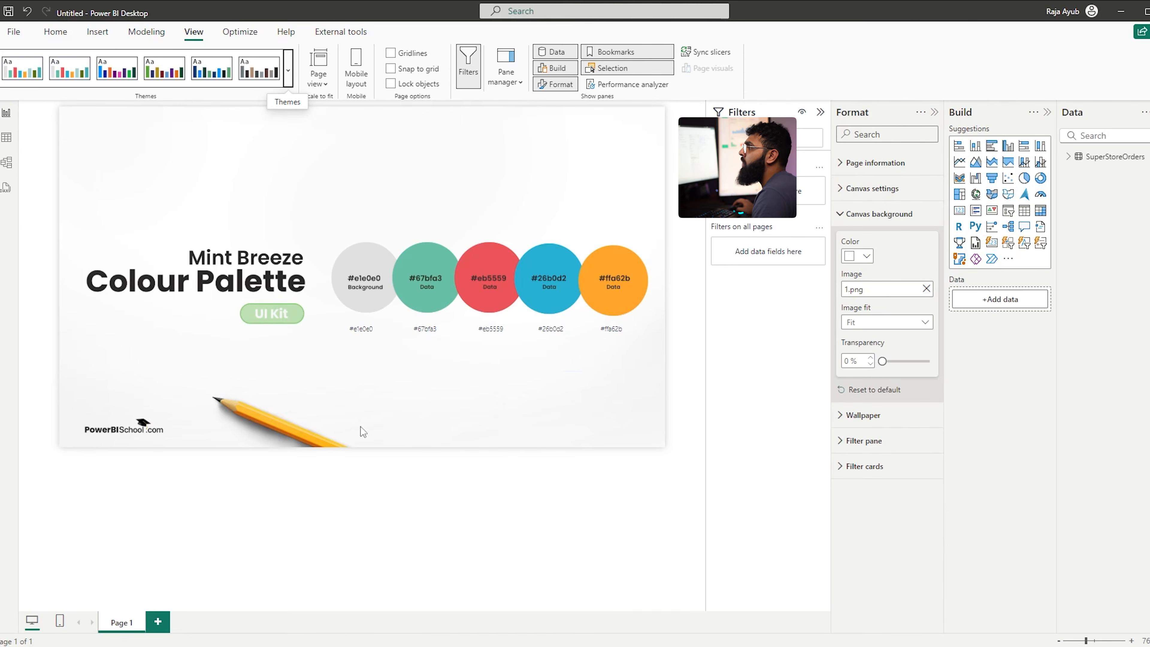
Search the full list of data sources for "Excel Work" and connect with the Excel Workbook connector
{"action": "left_click", "coordinate": [55, 32]}
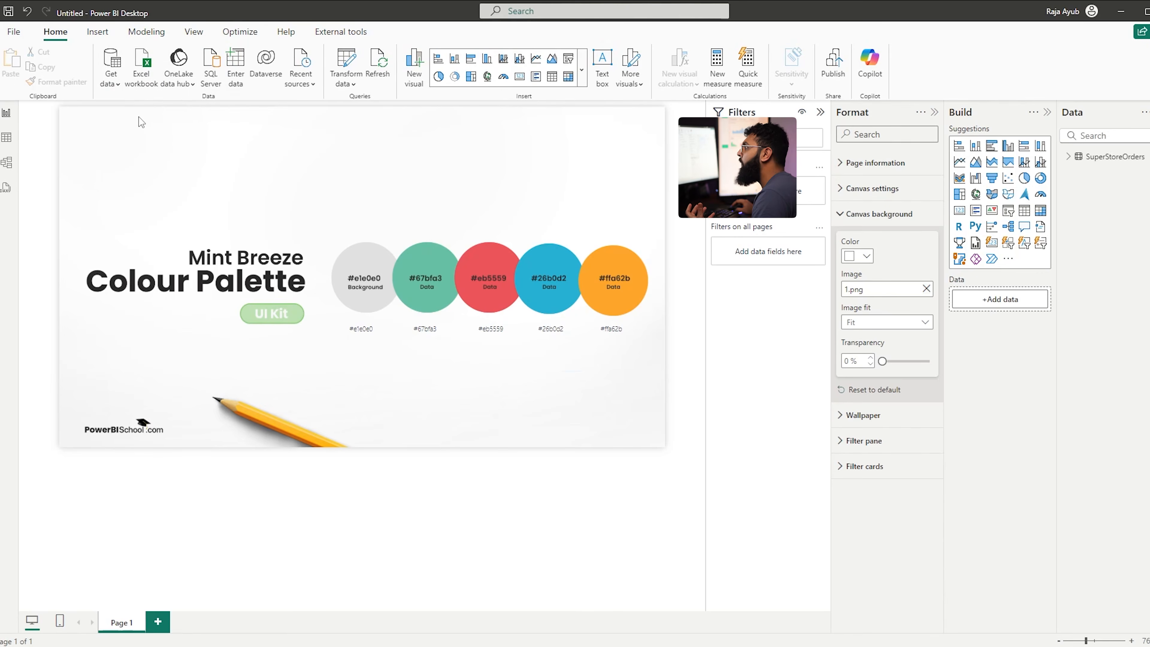
{"action": "left_click", "coordinate": [113, 82]}
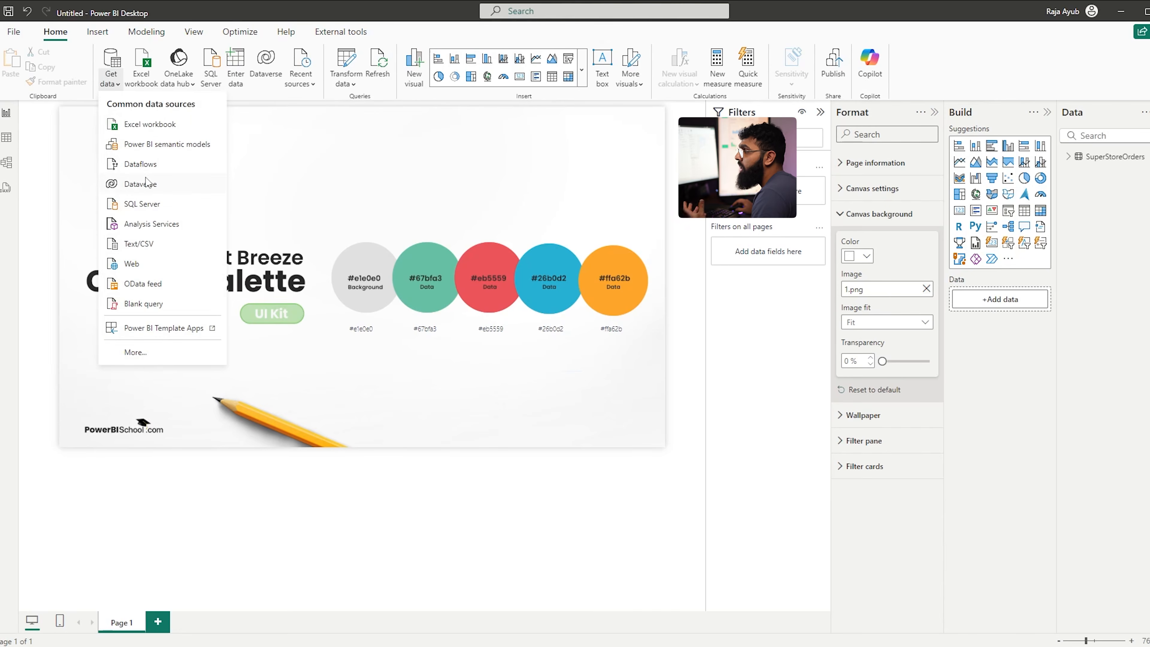
{"action": "left_click", "coordinate": [138, 351]}
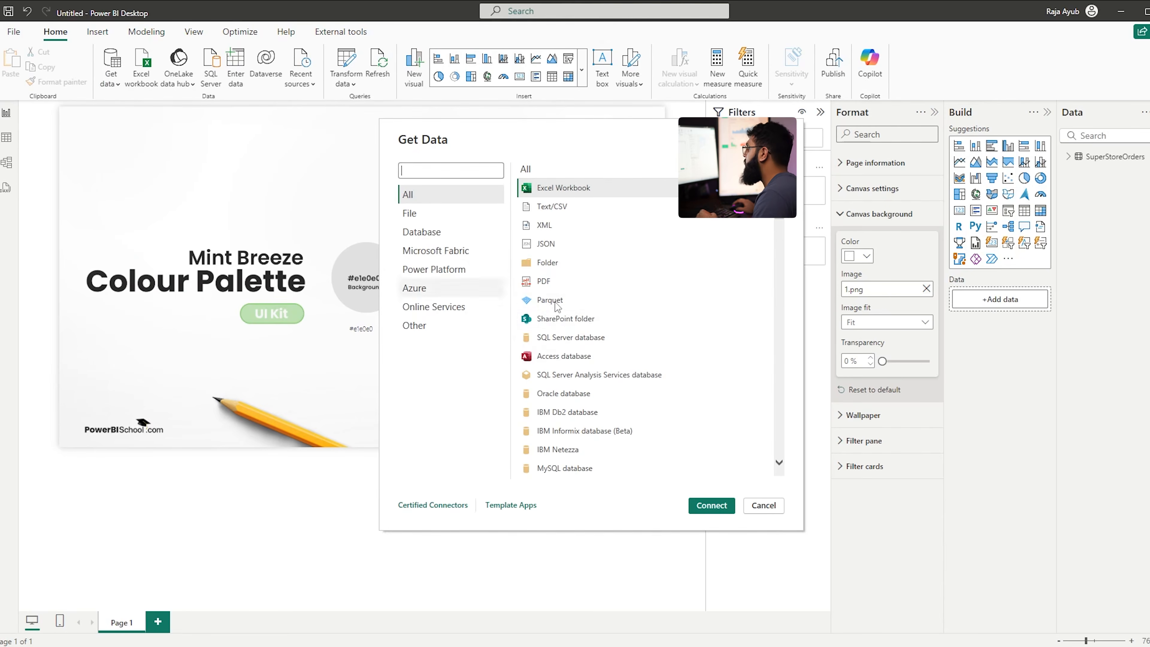
{"action": "scroll", "coordinate": [589, 320], "scroll_direction": "down", "scroll_amount": 6}
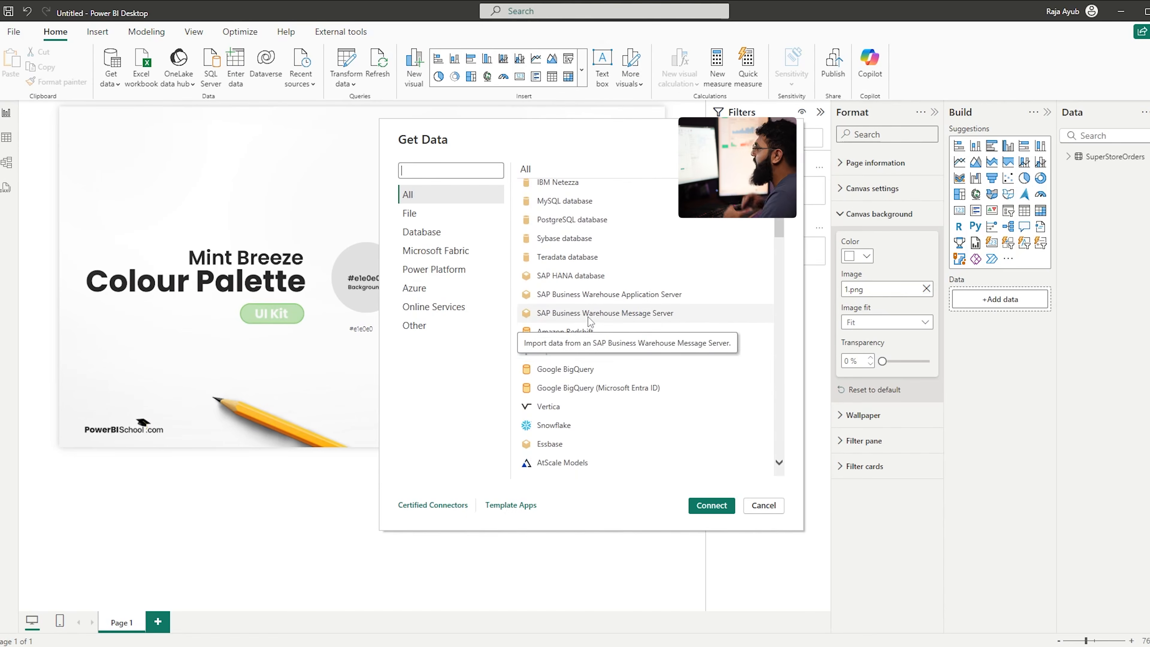
{"action": "scroll", "coordinate": [589, 321], "scroll_direction": "down", "scroll_amount": 10}
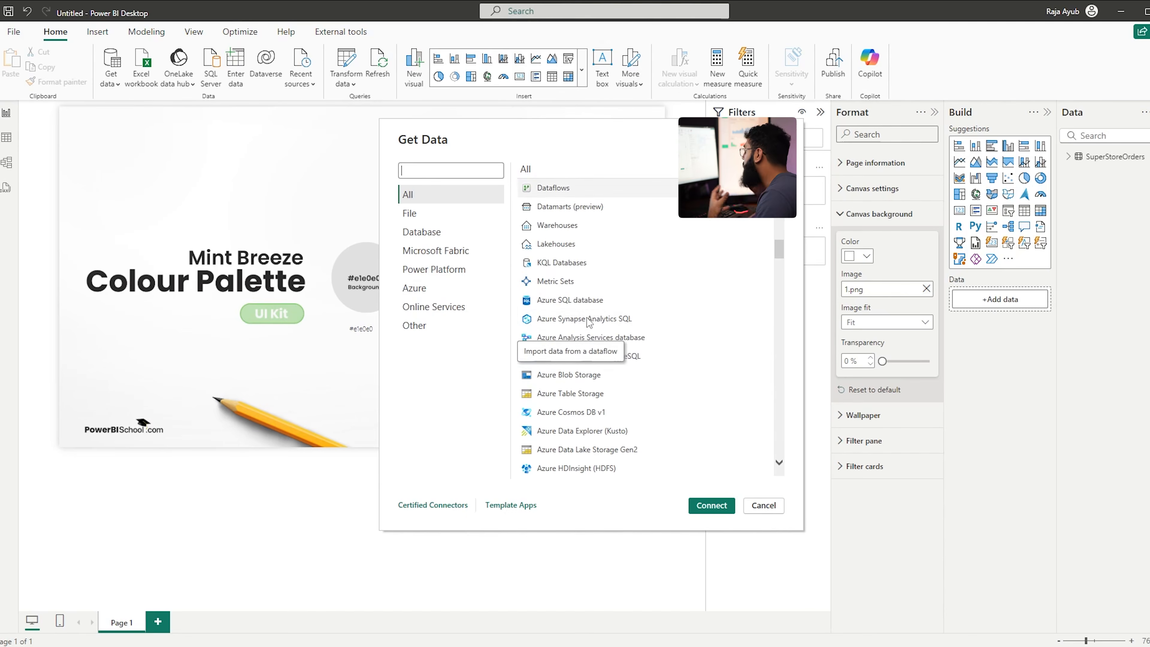
{"action": "scroll", "coordinate": [590, 321], "scroll_direction": "down", "scroll_amount": 5}
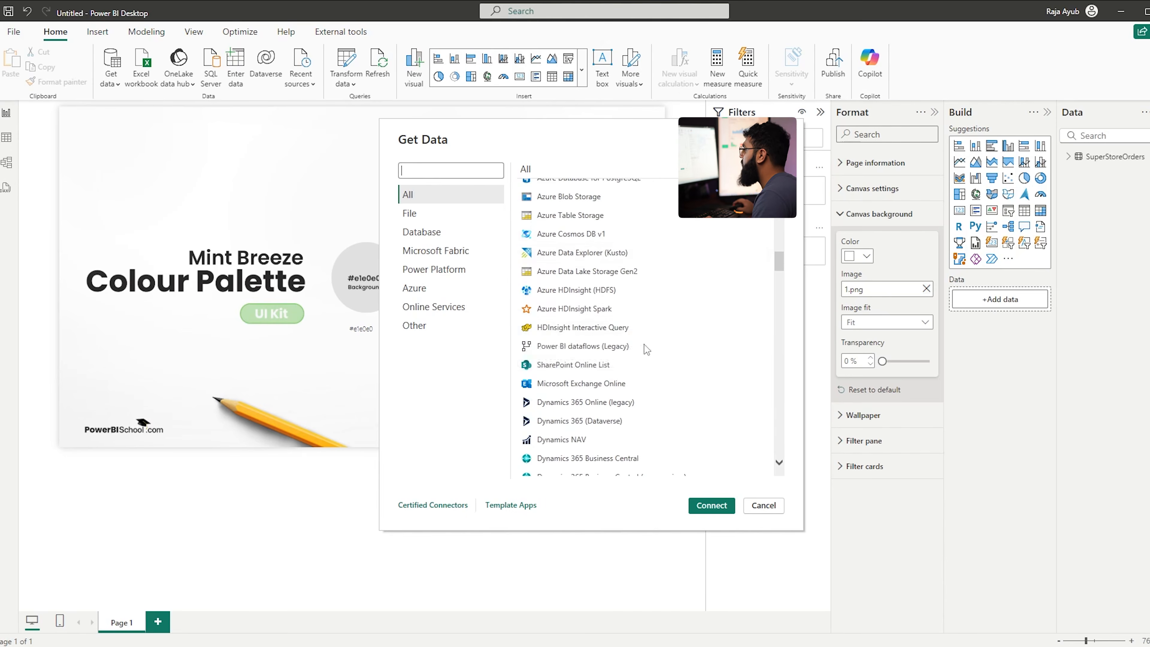
{"action": "scroll", "coordinate": [604, 277], "scroll_direction": "down", "scroll_amount": 6}
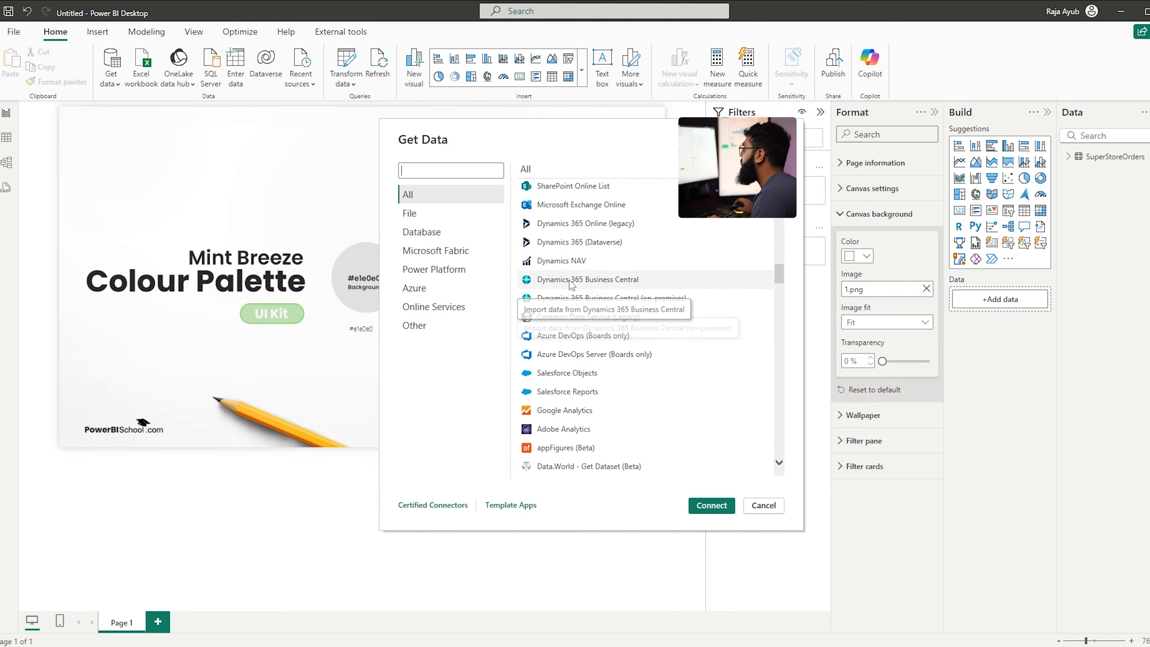
{"action": "left_click", "coordinate": [436, 168]}
{"action": "type", "text": "E"}
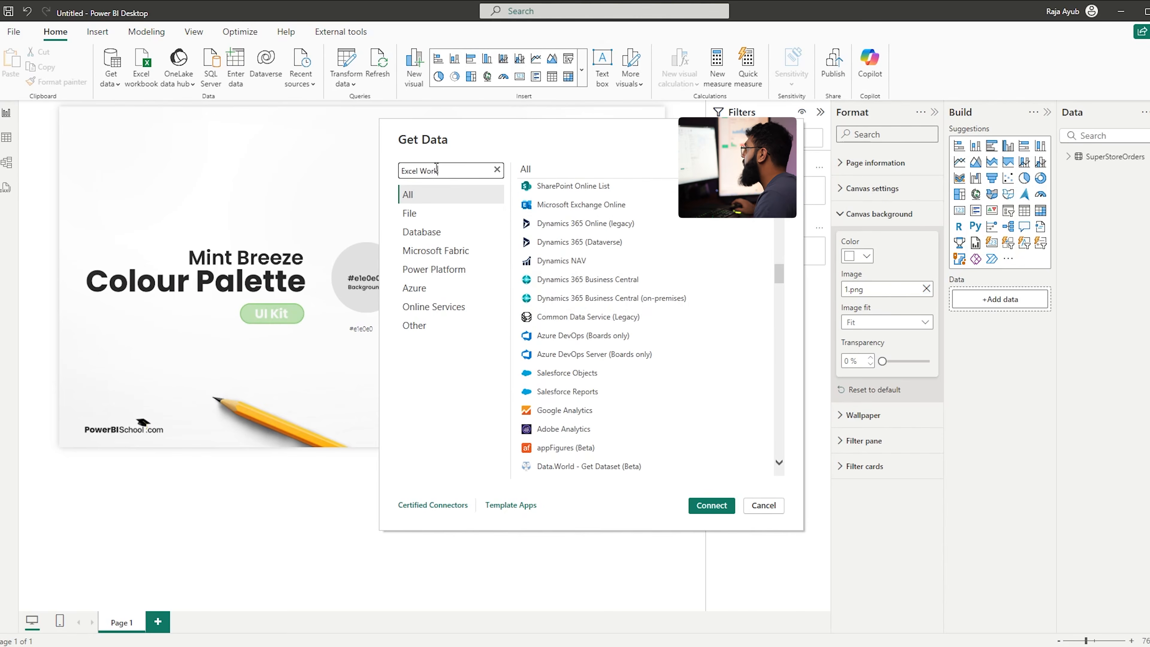
{"action": "type", "text": "xcel Work"}
{"action": "double_click", "coordinate": [585, 192]}
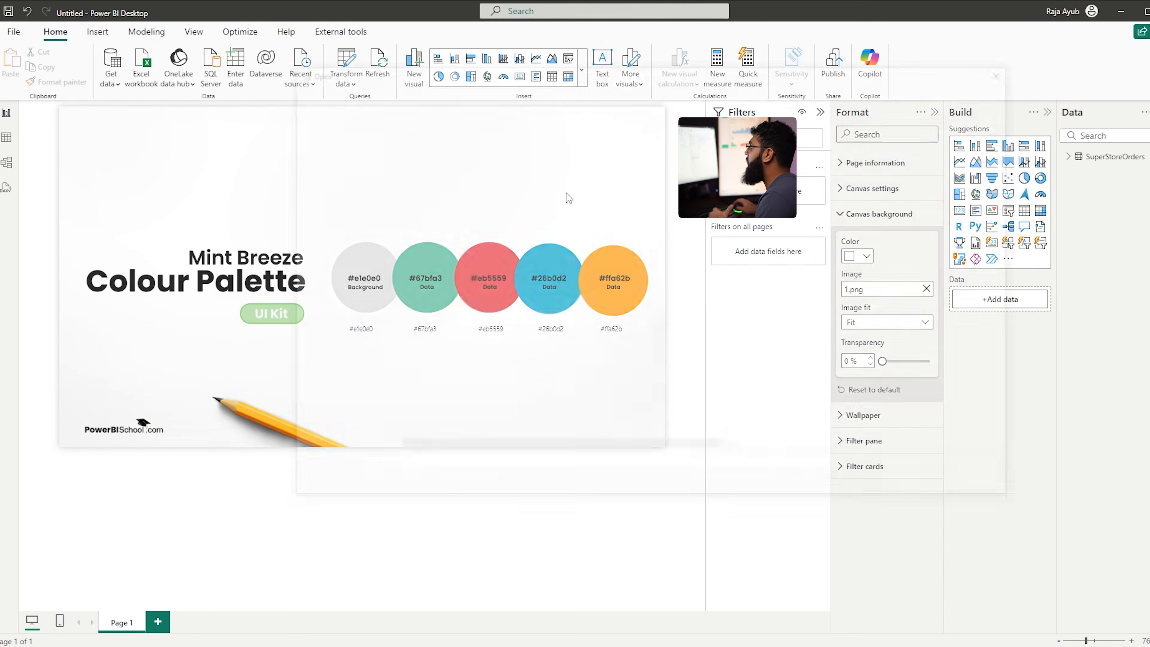
Open SuperStoreOrders.csv from the Retail folder with all file types shown, and send it to Power Query for transformation
{"action": "left_click", "coordinate": [910, 468]}
{"action": "left_click", "coordinate": [903, 489]}
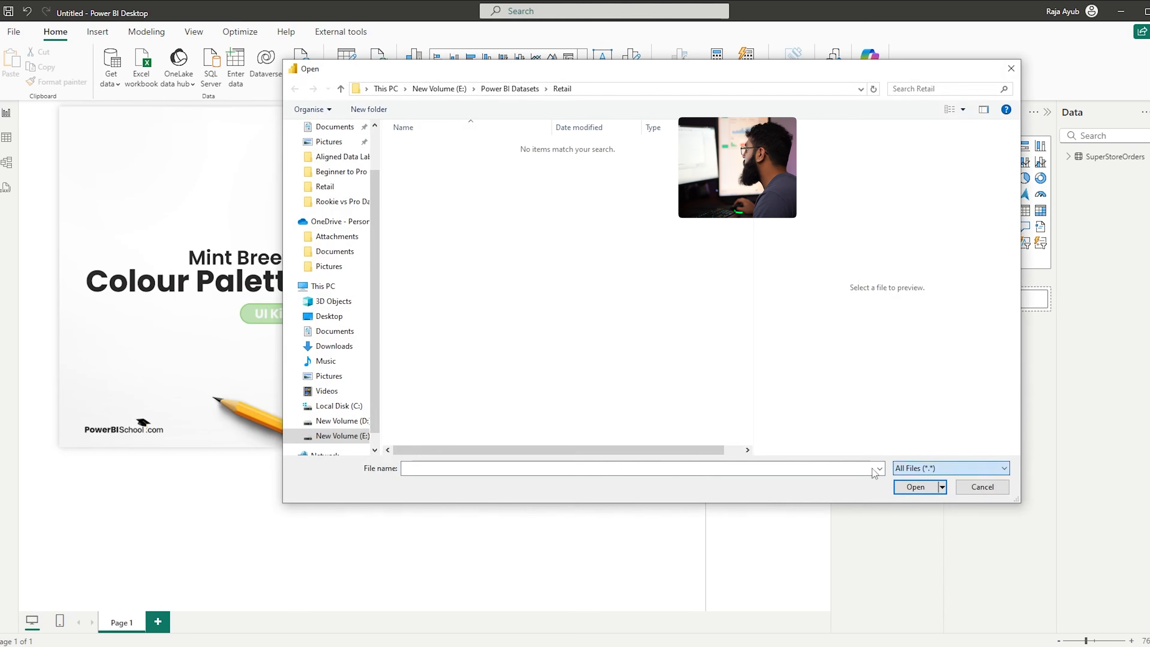
{"action": "double_click", "coordinate": [429, 161]}
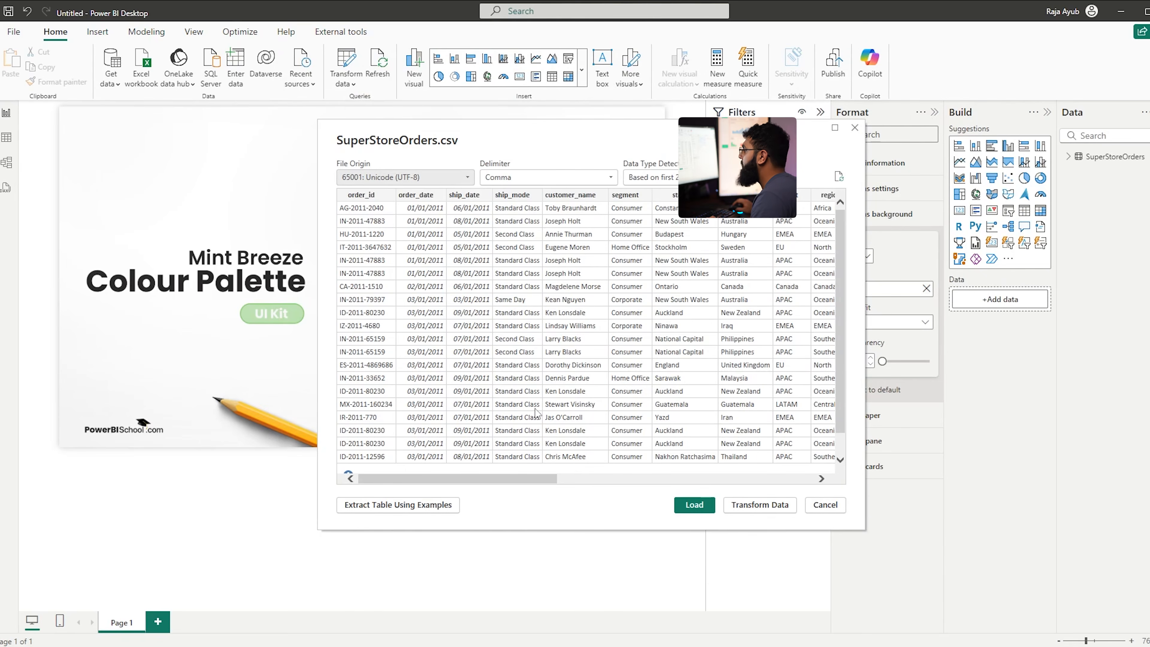
{"action": "left_click_drag", "start_coordinate": [475, 479], "coordinate": [431, 481]}
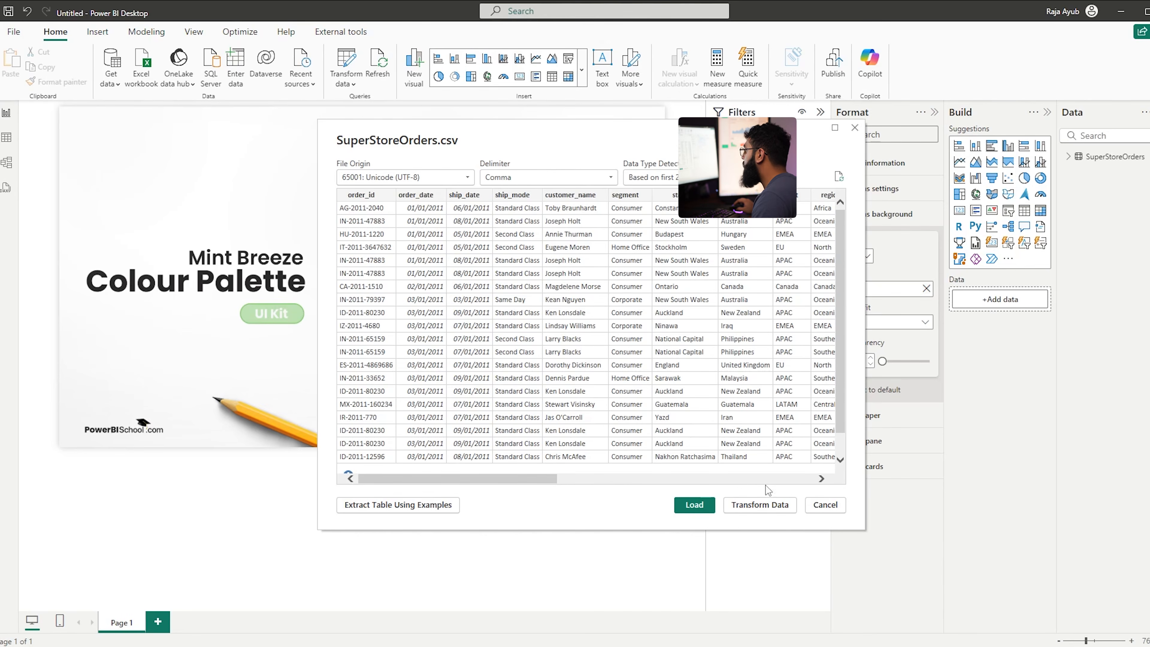
{"action": "left_click", "coordinate": [765, 507]}
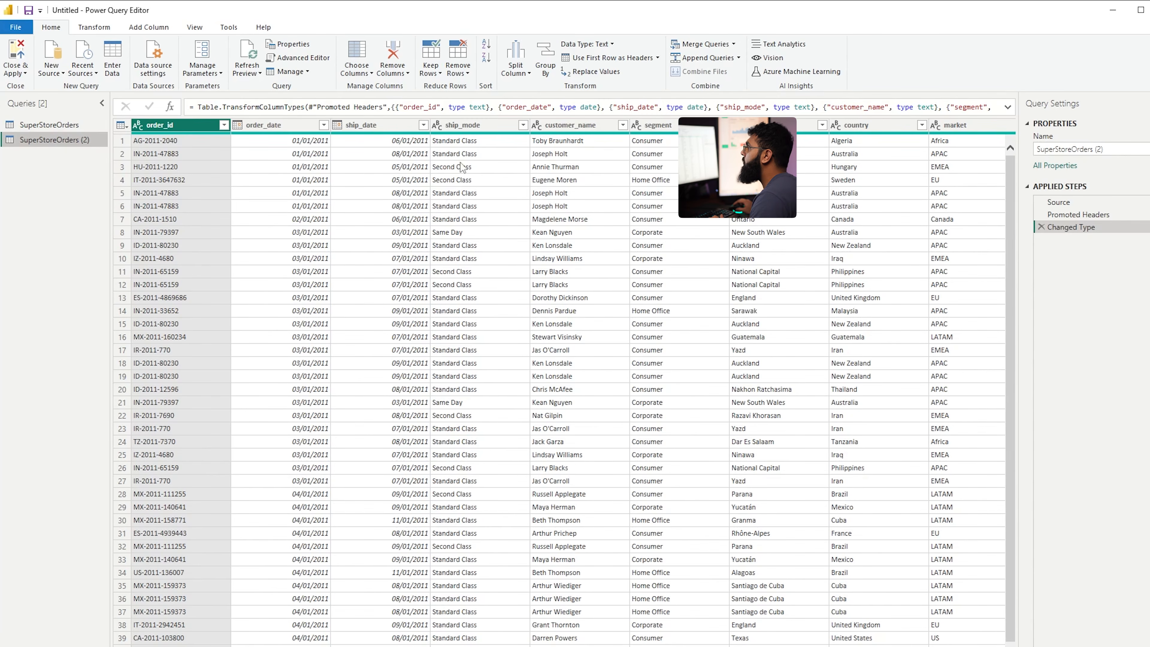
Rename the ship_mode column to "Shipping Mode" in the SuperStoreOrders (2) query
{"action": "double_click", "coordinate": [476, 132]}
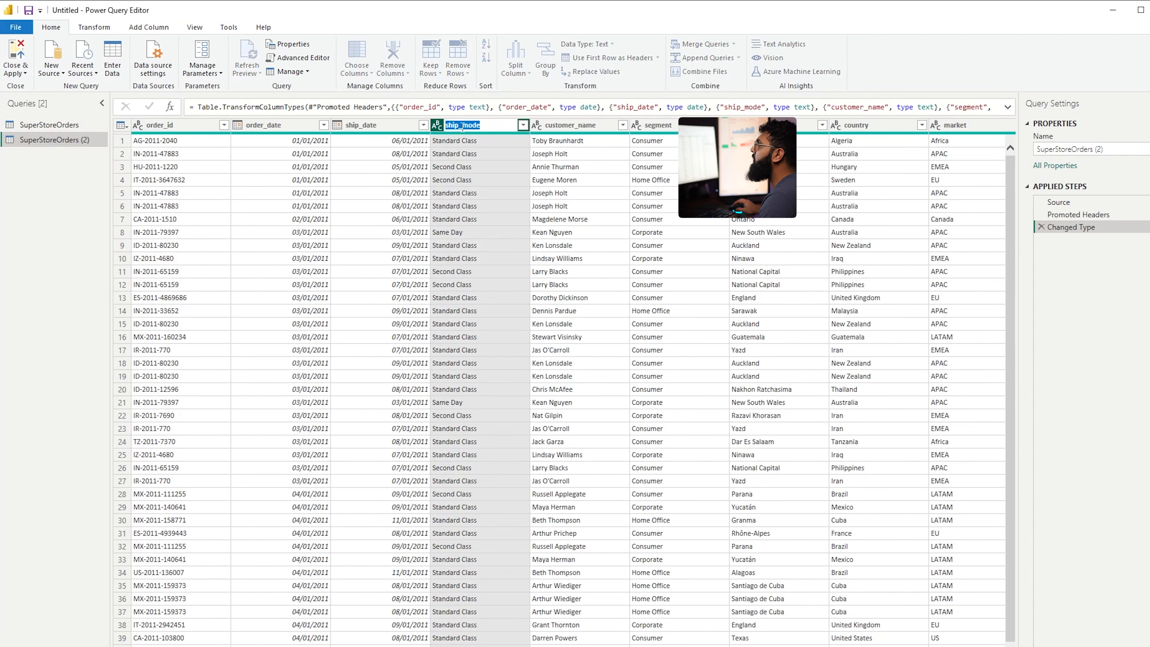
{"action": "type", "text": "Shipping Mode"}
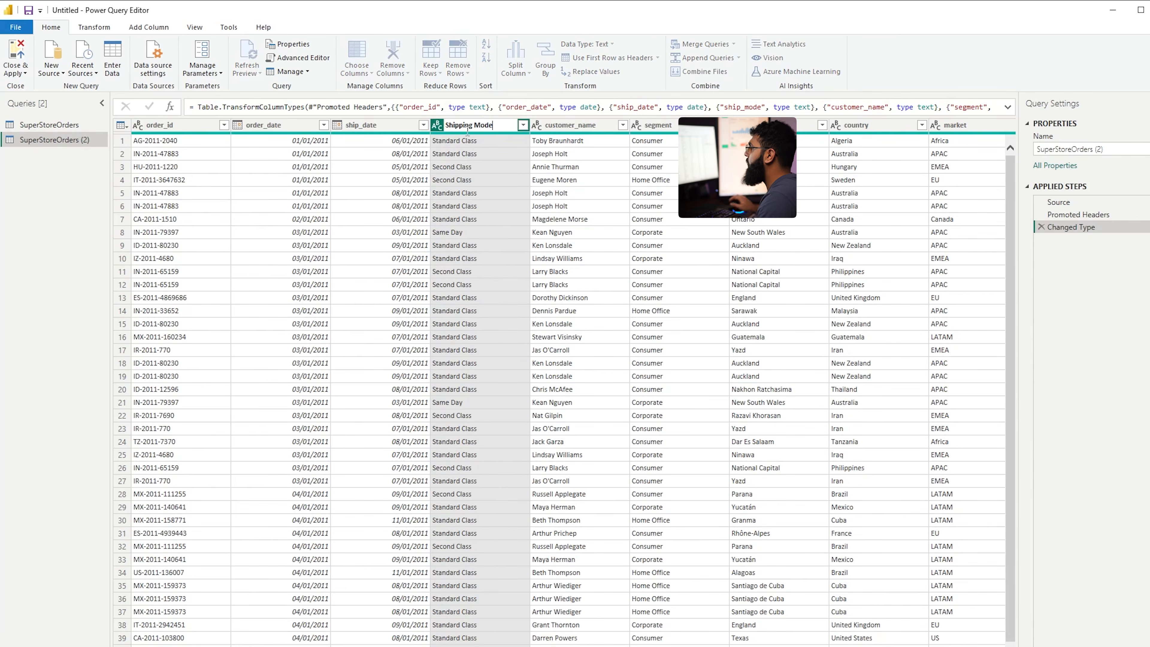
{"action": "key", "text": "Return"}
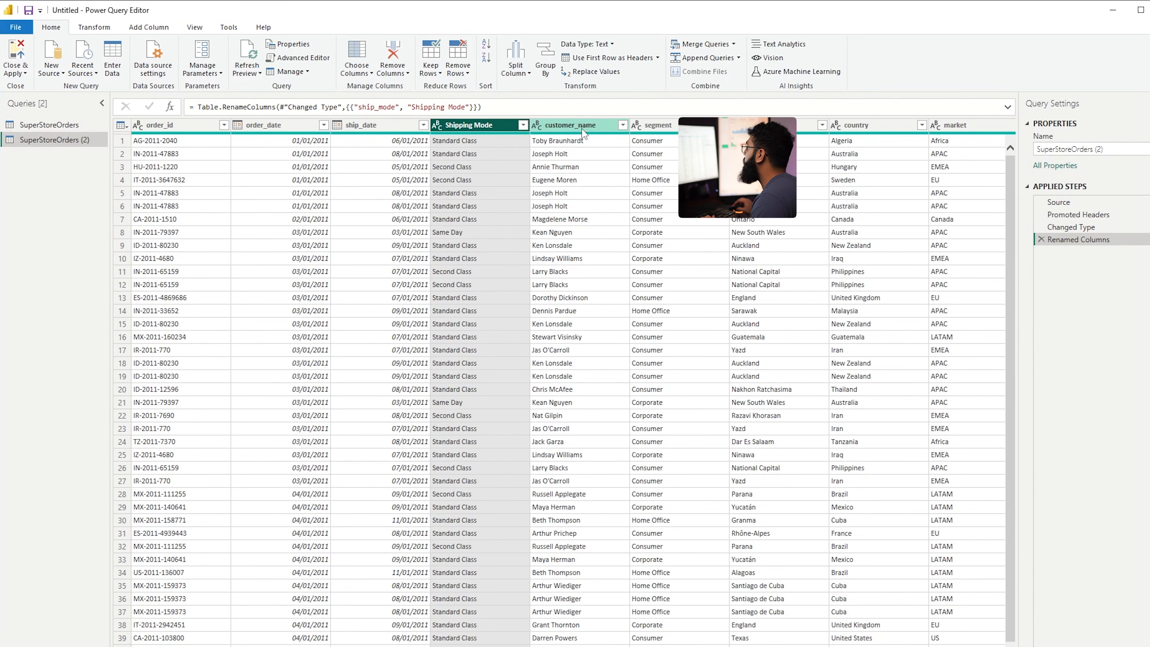
Rename the customer_name column to "Customer" in the SuperStoreOrders (2) query
{"action": "double_click", "coordinate": [592, 123]}
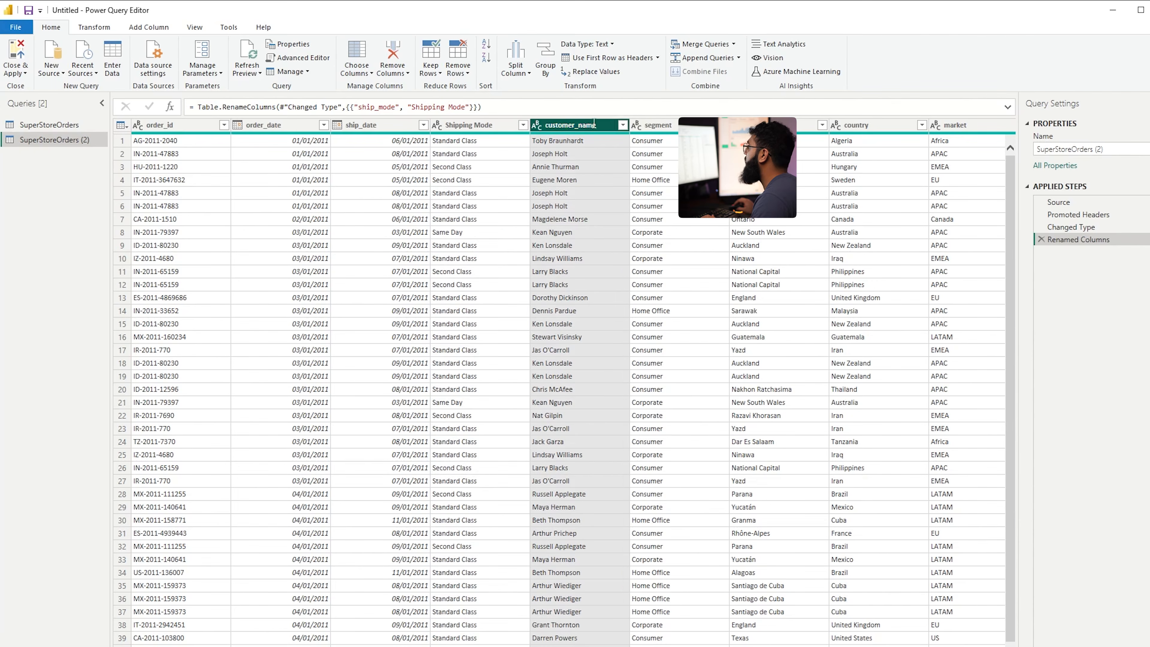
{"action": "type", "text": "Customer"}
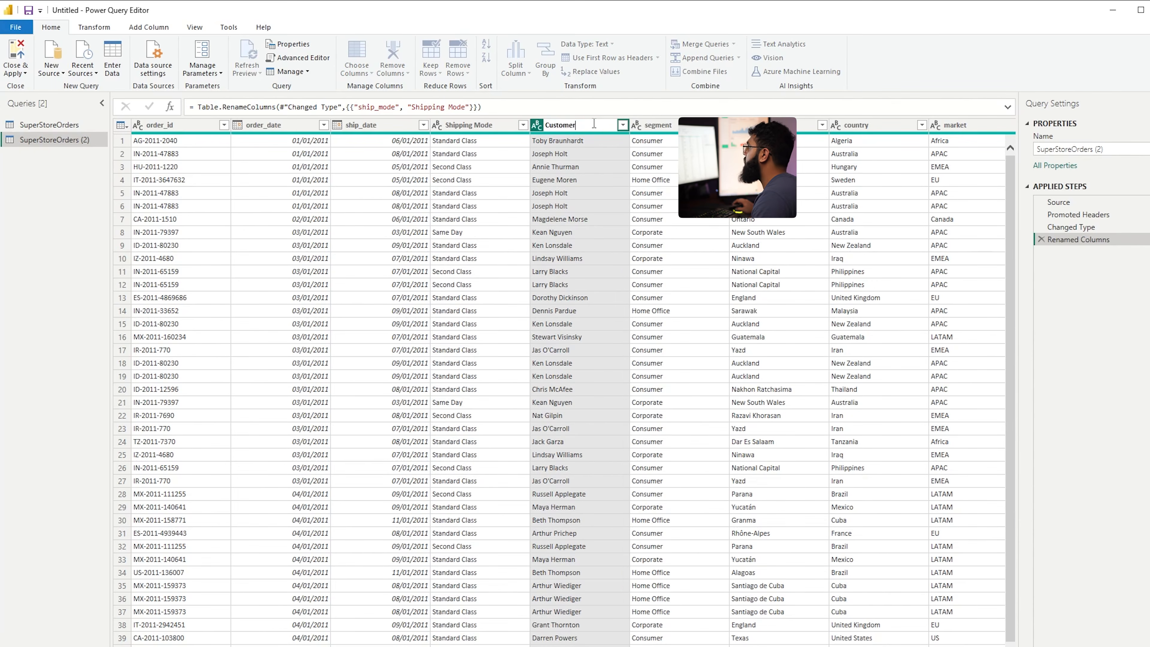
{"action": "key", "text": "Return"}
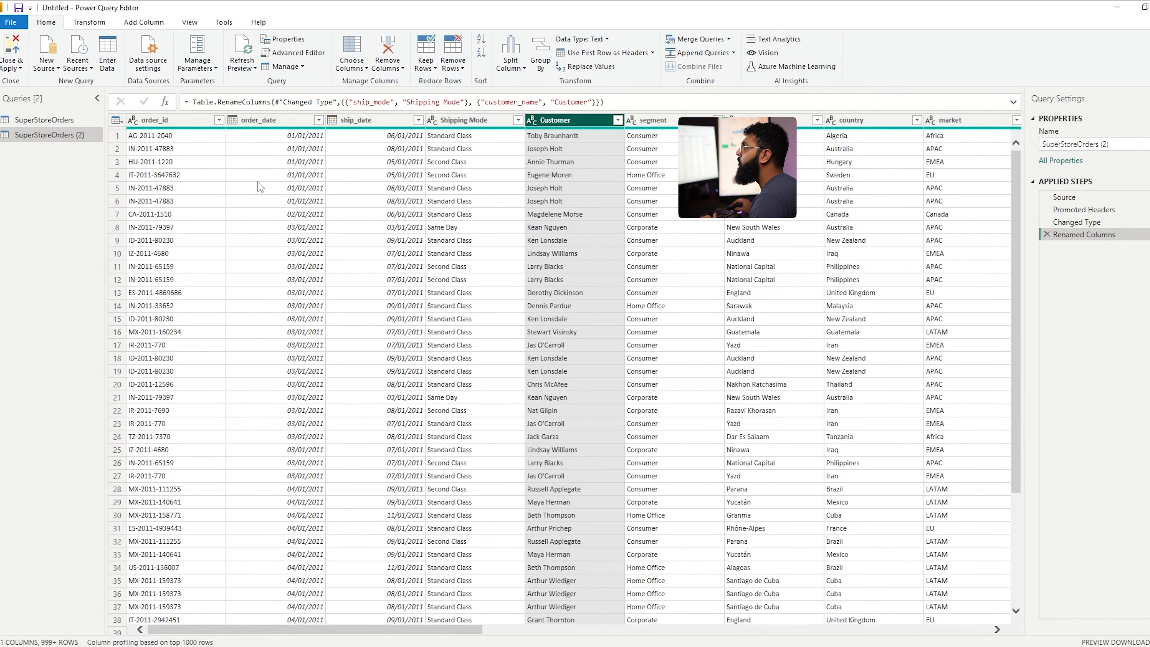
Set the order_date column's data type to Date
{"action": "left_click", "coordinate": [234, 121]}
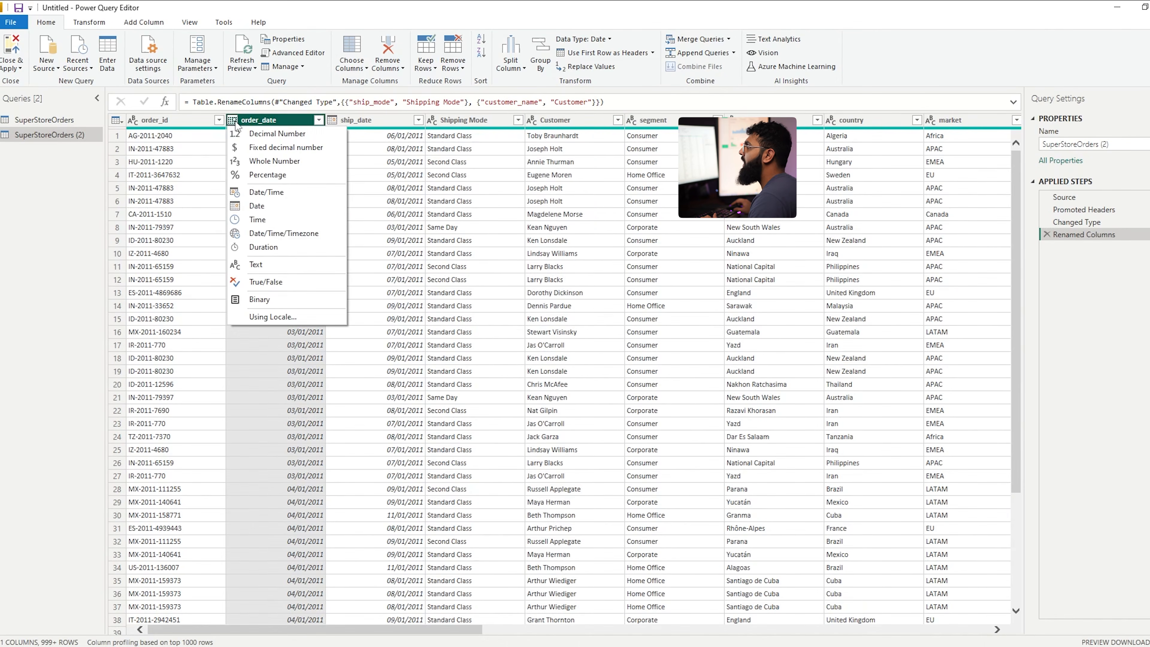
{"action": "left_click", "coordinate": [263, 208]}
Review the data types and contents of the remaining columns, from ship_date through to region
{"action": "left_click", "coordinate": [361, 122]}
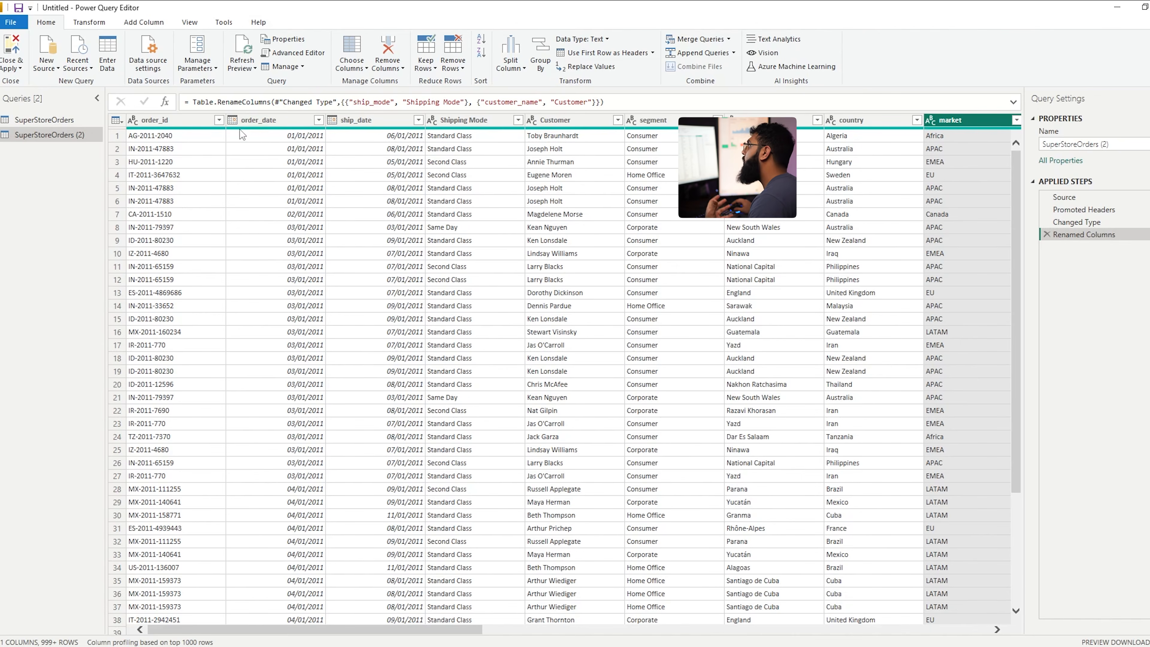
{"action": "left_click_drag", "start_coordinate": [425, 633], "coordinate": [602, 633]}
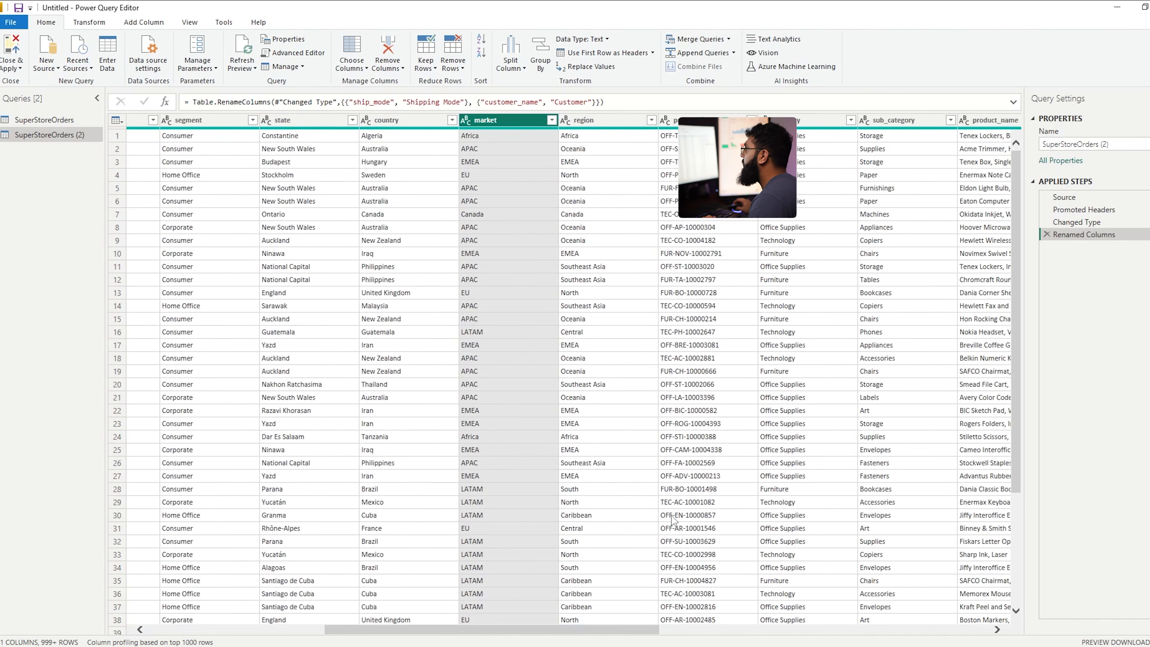
{"action": "left_click", "coordinate": [608, 117]}
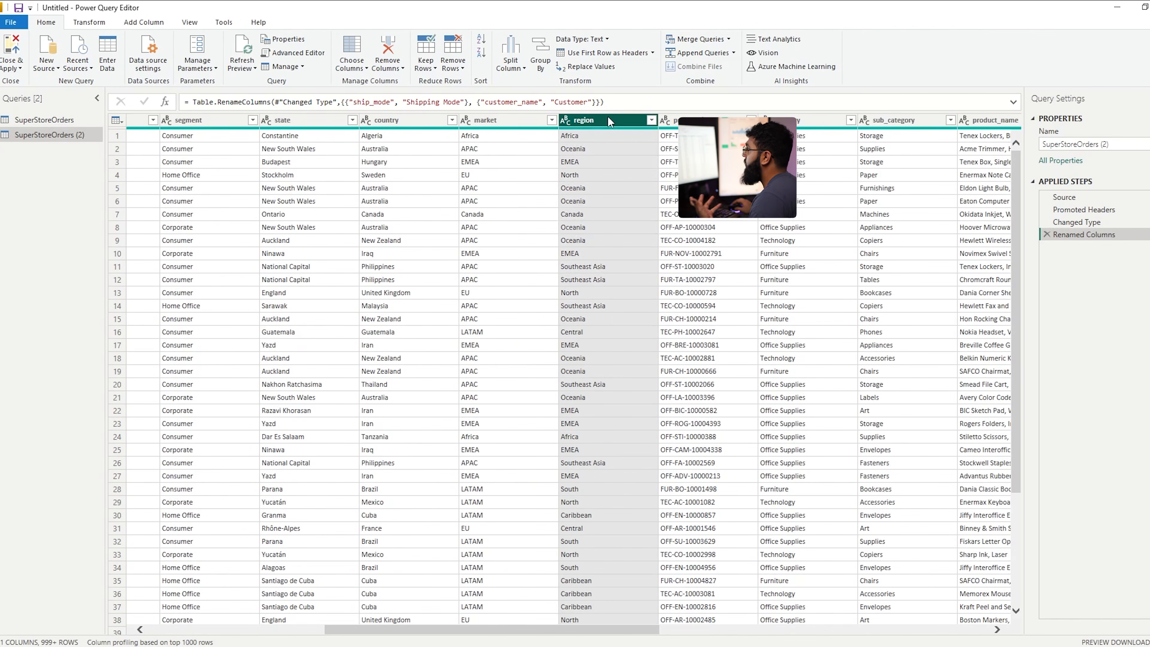
Review the columns from region through to order_priority, including the data type options for the quantity column
{"action": "left_click", "coordinate": [566, 121]}
{"action": "left_click_drag", "start_coordinate": [634, 631], "coordinate": [920, 631]}
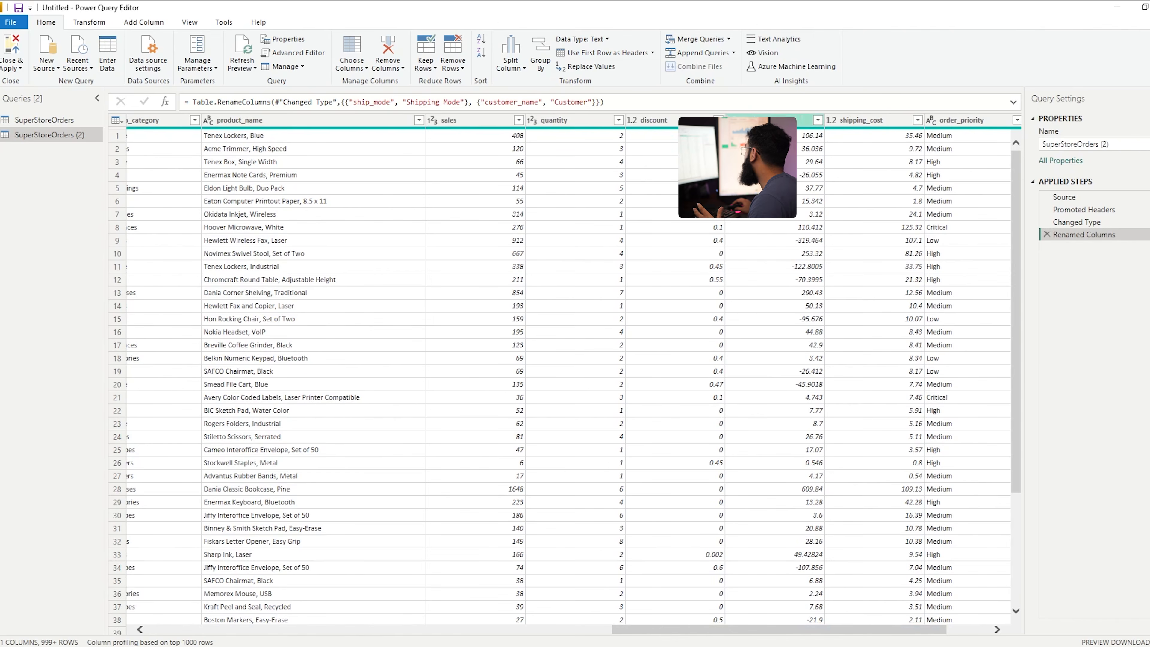
{"action": "left_click", "coordinate": [534, 121]}
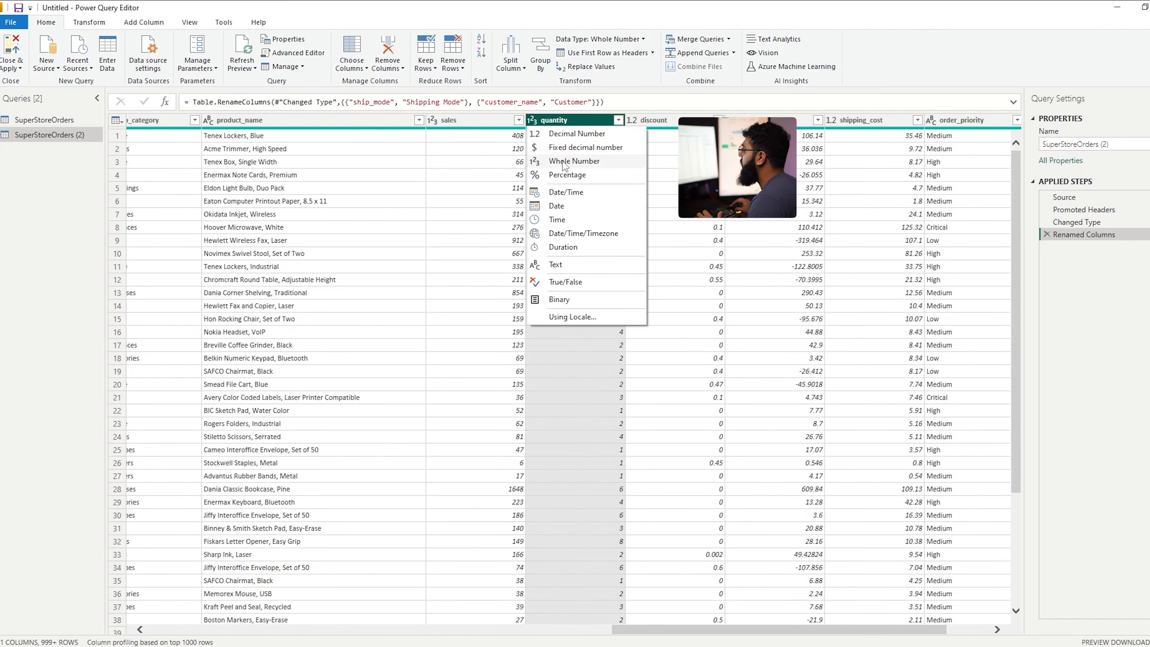
{"action": "left_click", "coordinate": [607, 442]}
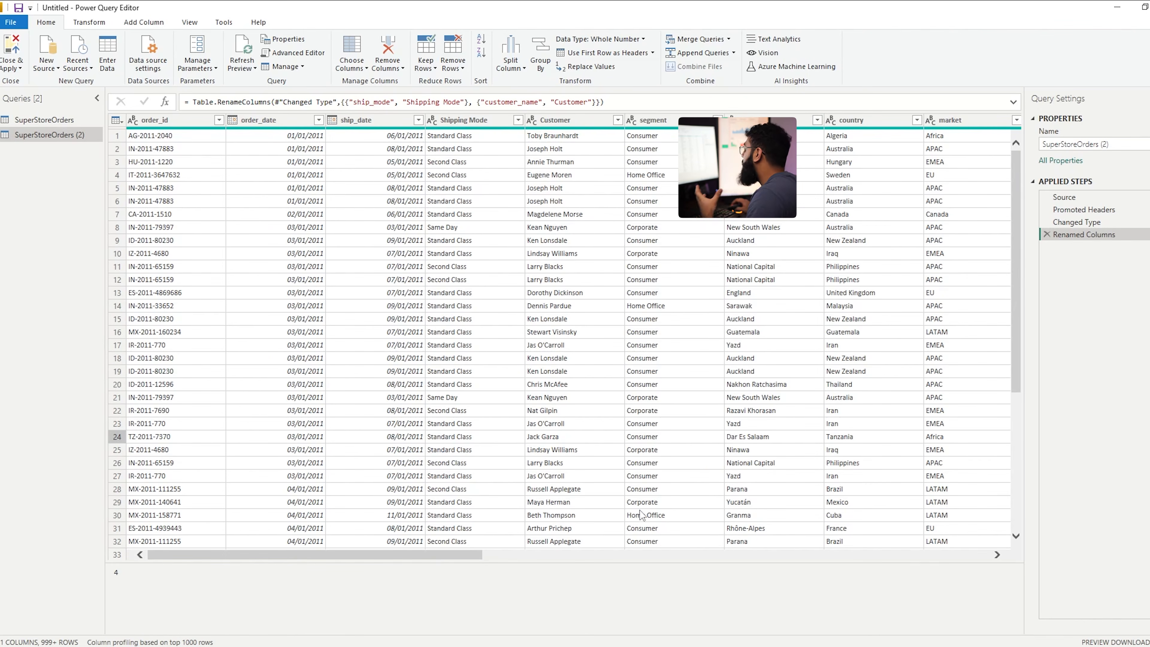
{"action": "left_click_drag", "start_coordinate": [426, 558], "coordinate": [559, 581]}
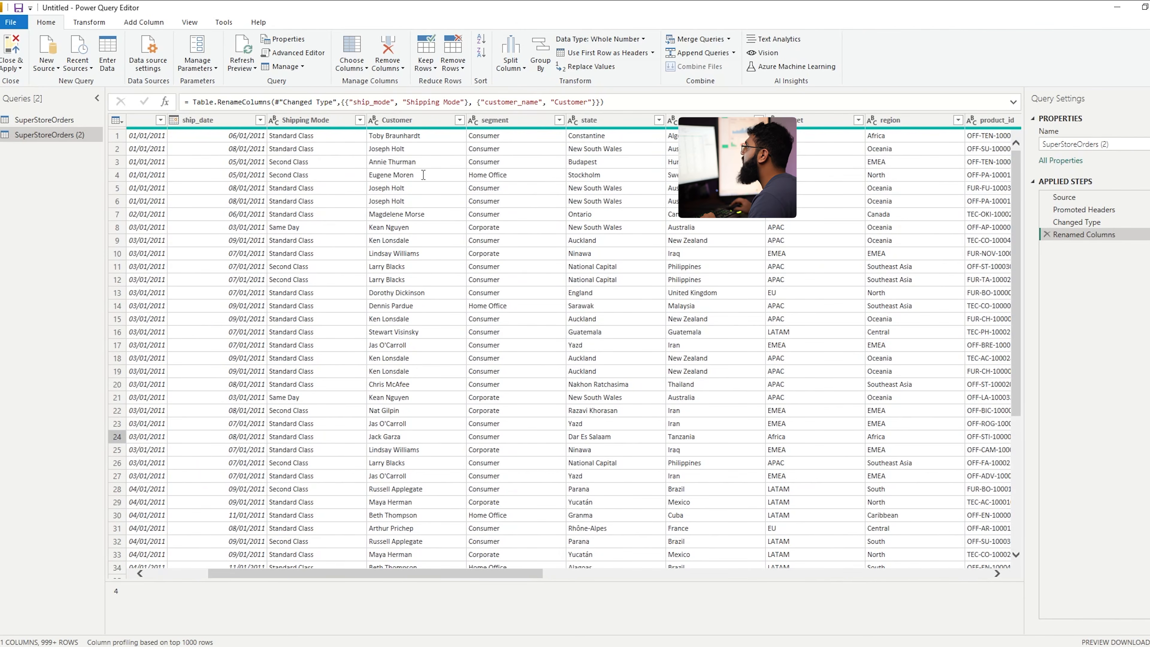
{"action": "left_click_drag", "start_coordinate": [488, 578], "coordinate": [463, 578]}
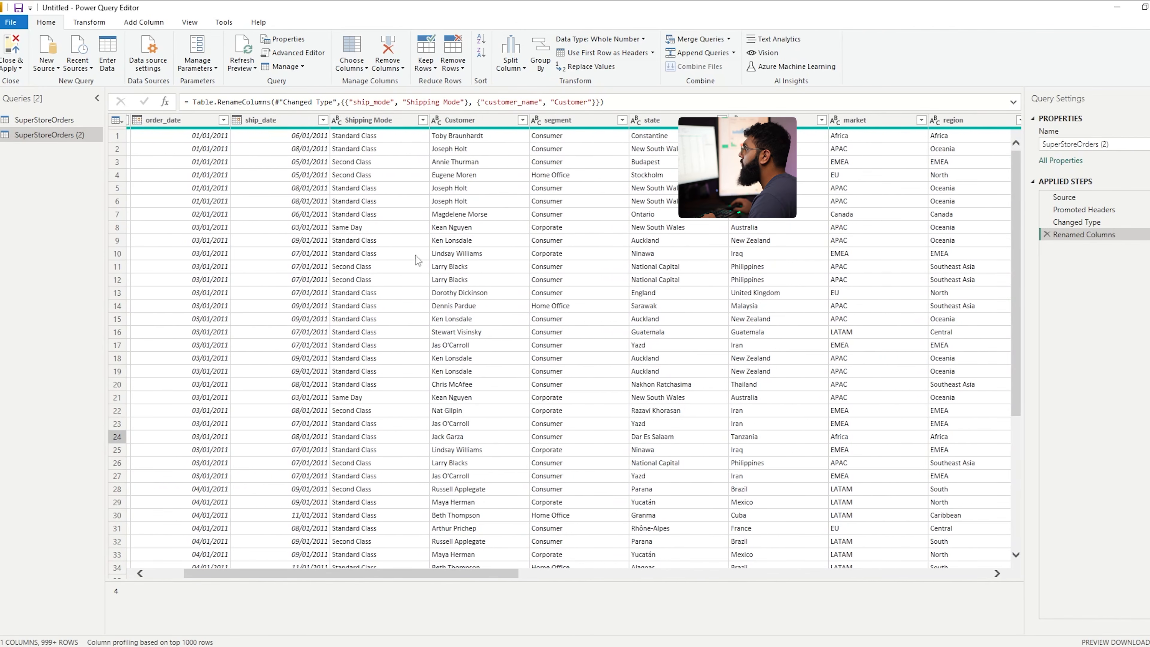
Split the Shipping Mode column by the Space delimiter and remove the resulting Shipping Mode.2 column
{"action": "left_click", "coordinate": [388, 121]}
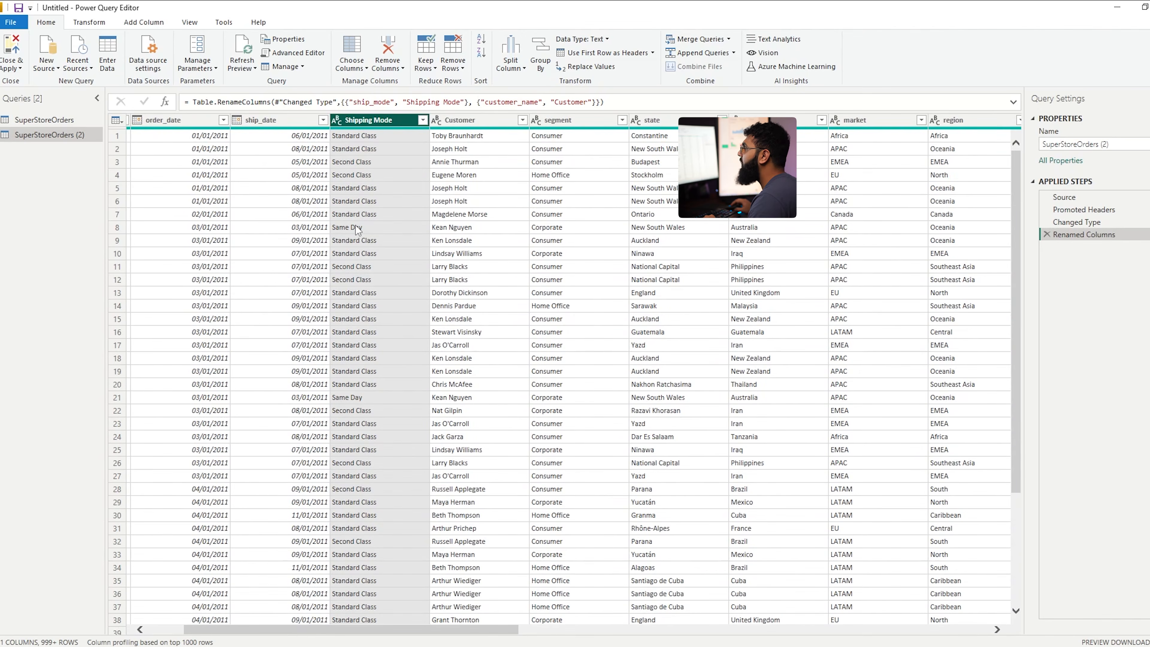
{"action": "left_click", "coordinate": [510, 64]}
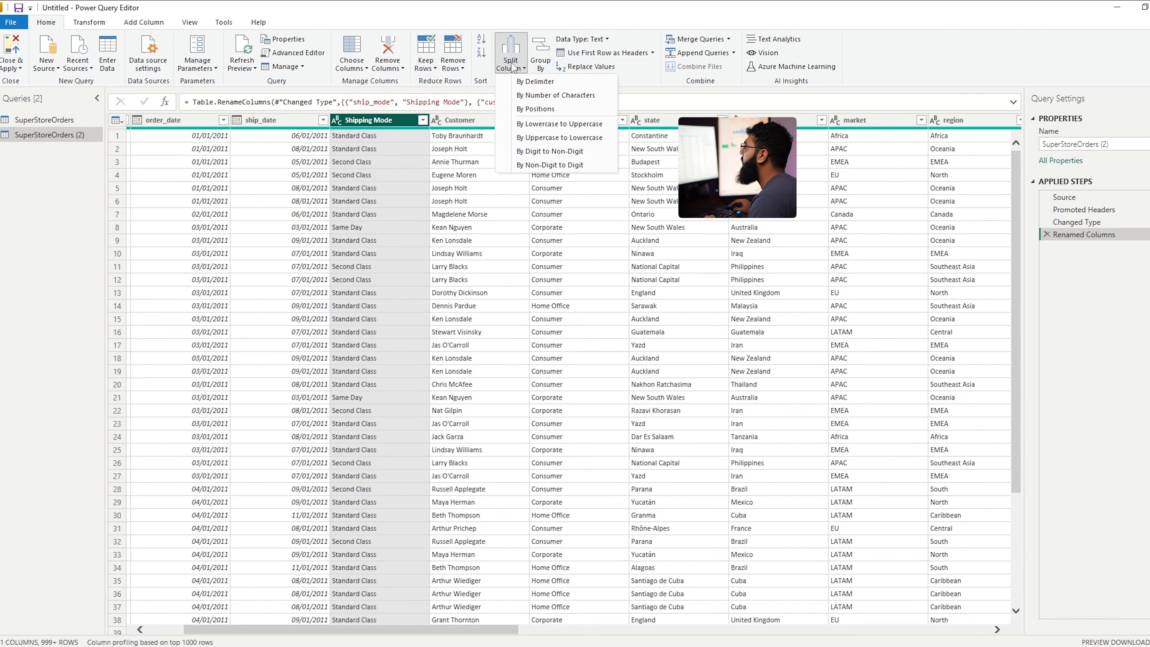
{"action": "left_click", "coordinate": [544, 82]}
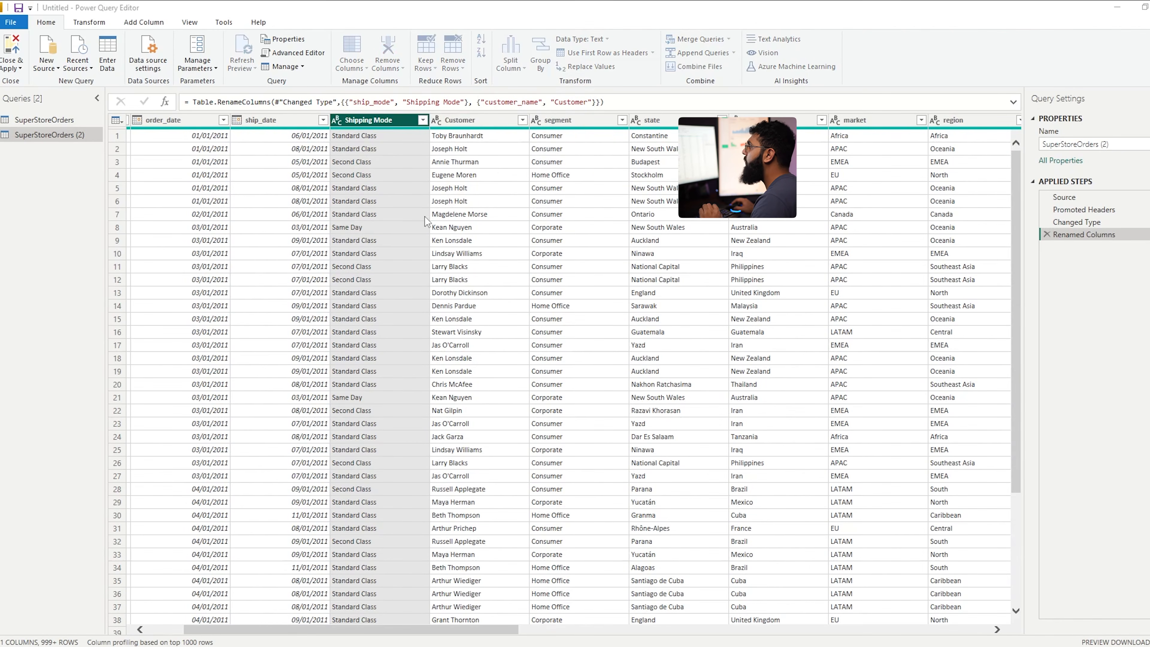
{"action": "left_click", "coordinate": [420, 281]}
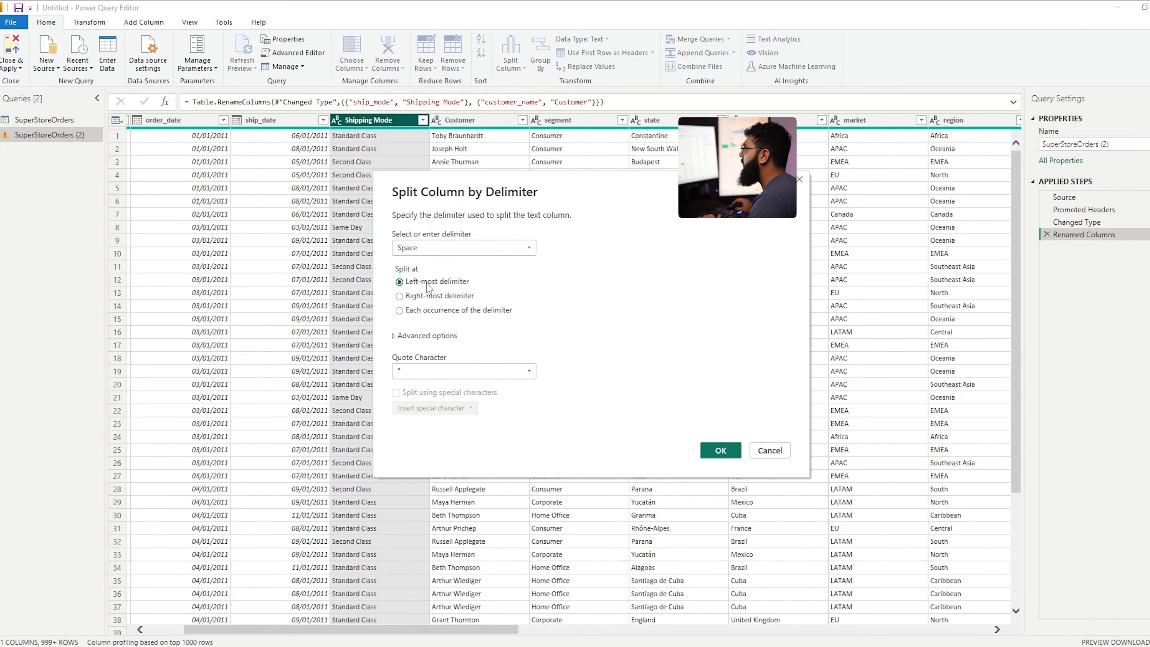
{"action": "left_click", "coordinate": [422, 248]}
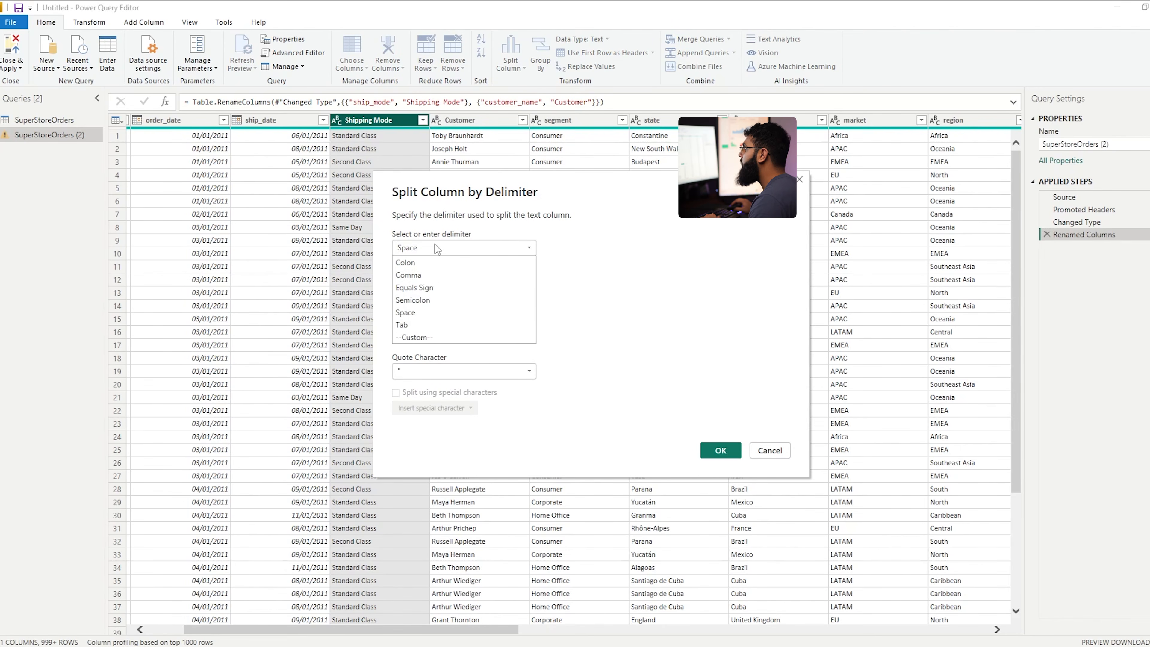
{"action": "left_click", "coordinate": [399, 296]}
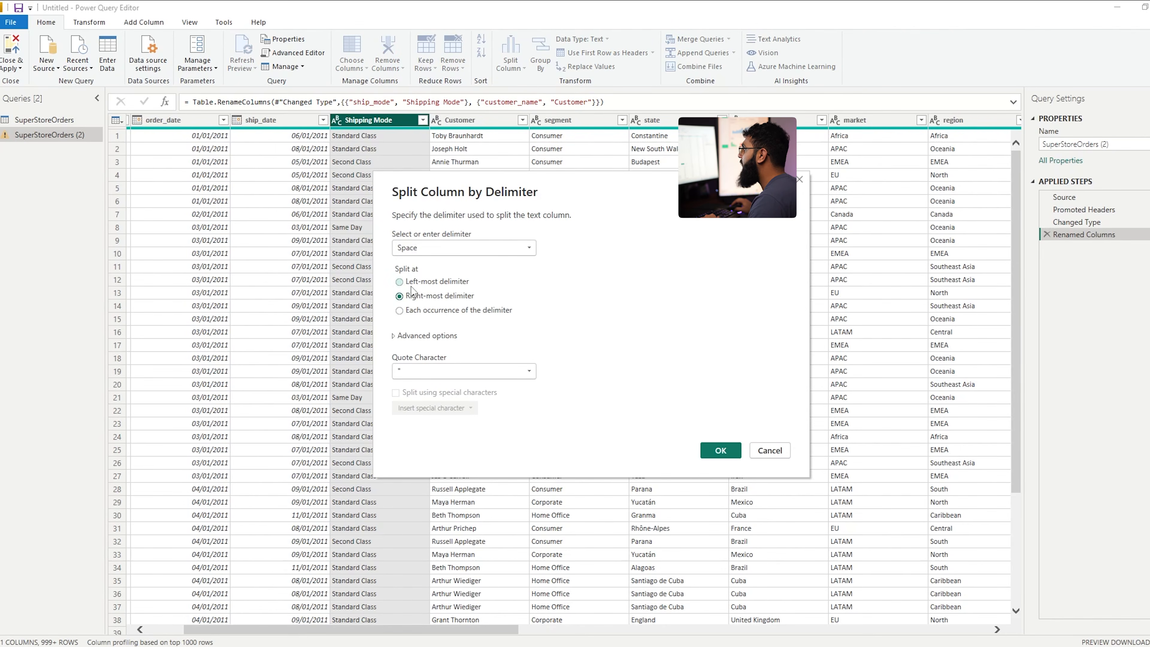
{"action": "left_click", "coordinate": [726, 450]}
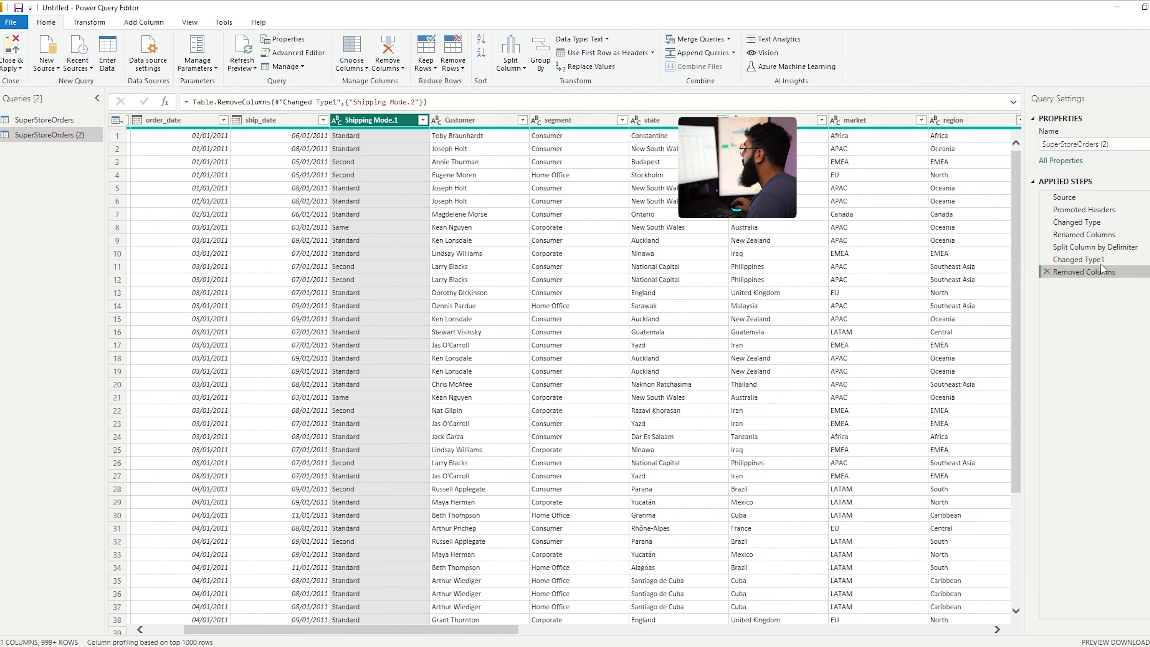
Rename the Shipping Mode.1 column to "Shipping Mode"
{"action": "double_click", "coordinate": [381, 117]}
{"action": "type", "text": "Shi"}
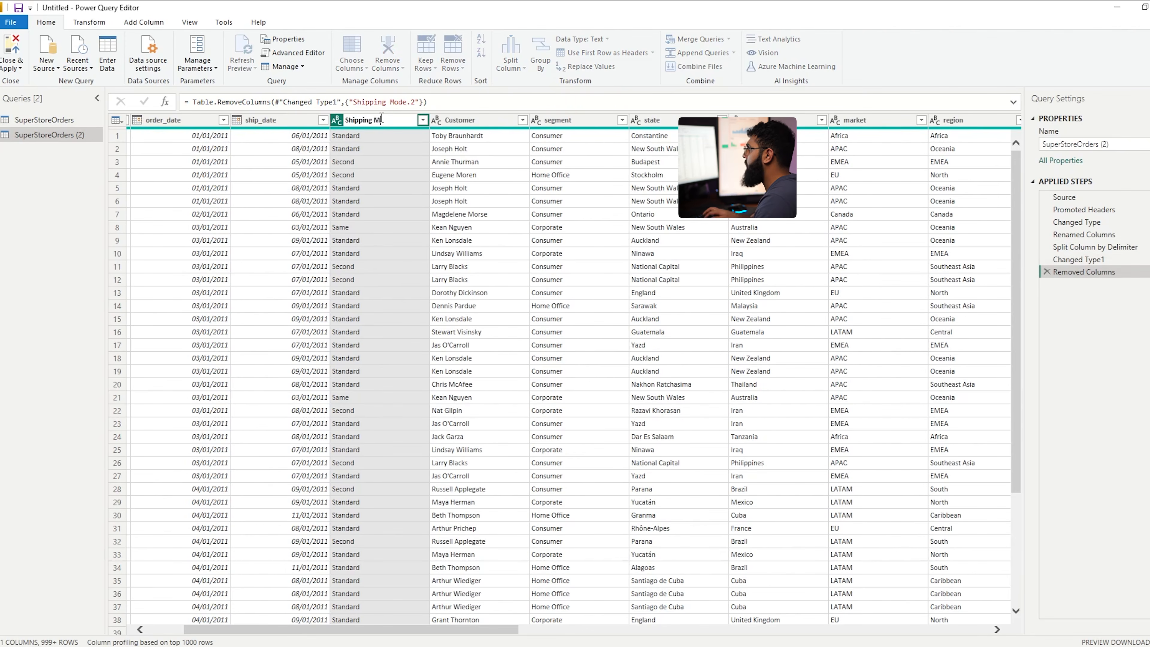
{"action": "key", "text": "Return"}
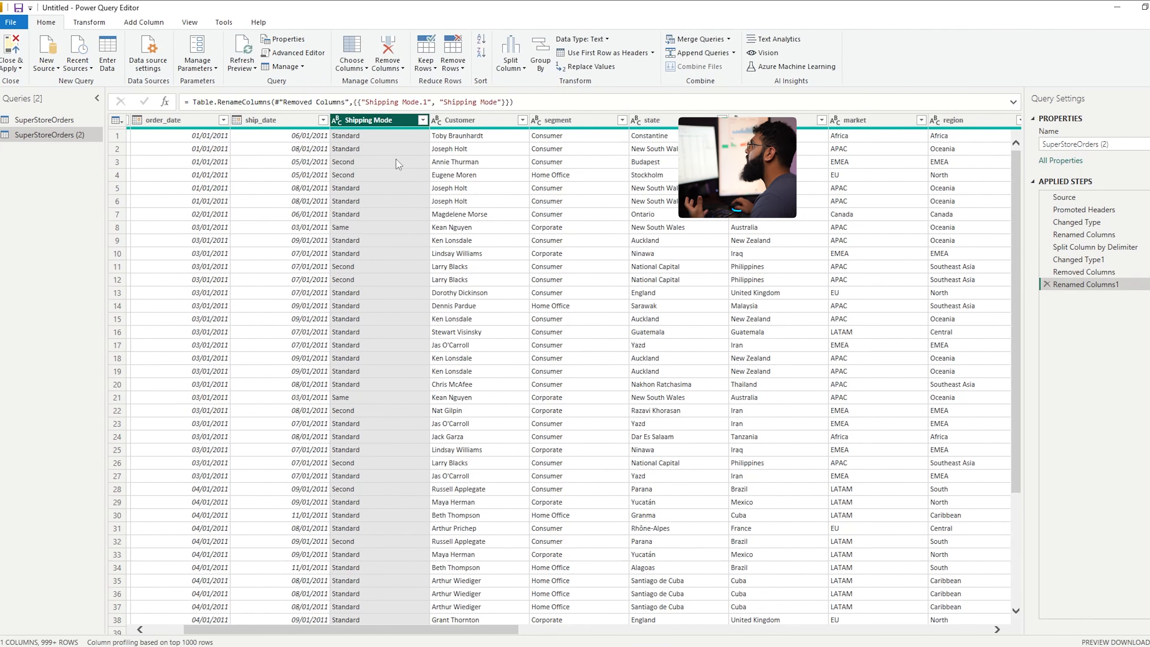
Replace the value "Consumer" with "Consumer Department" in the segment column
{"action": "left_click_drag", "start_coordinate": [516, 630], "coordinate": [577, 630]}
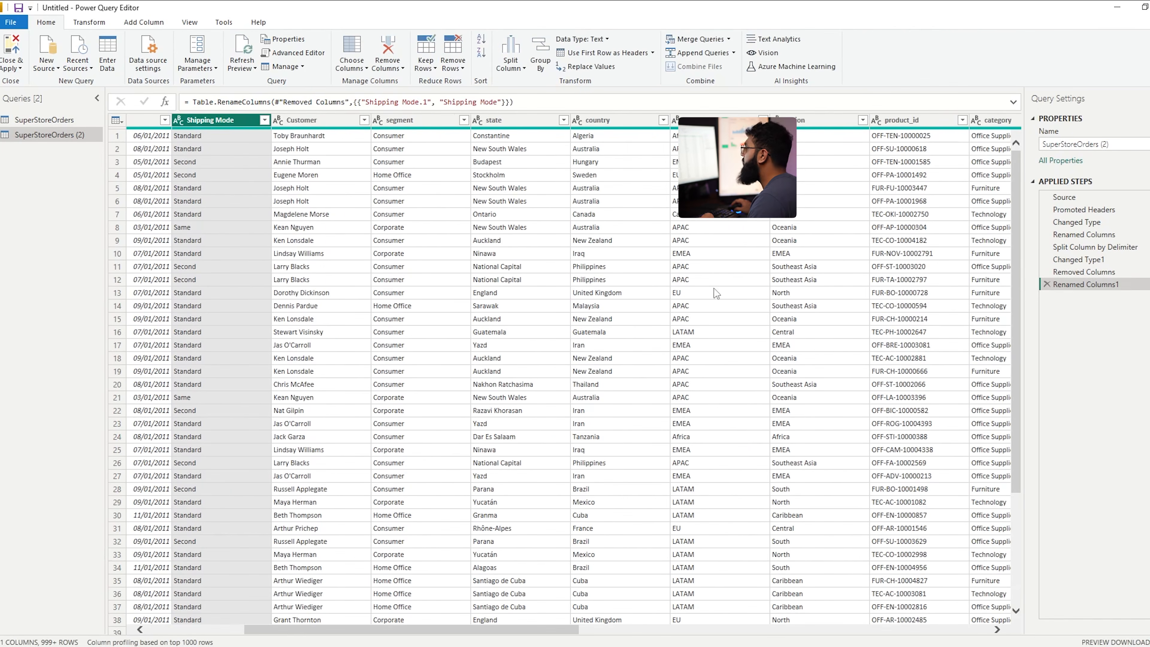
{"action": "left_click", "coordinate": [400, 243]}
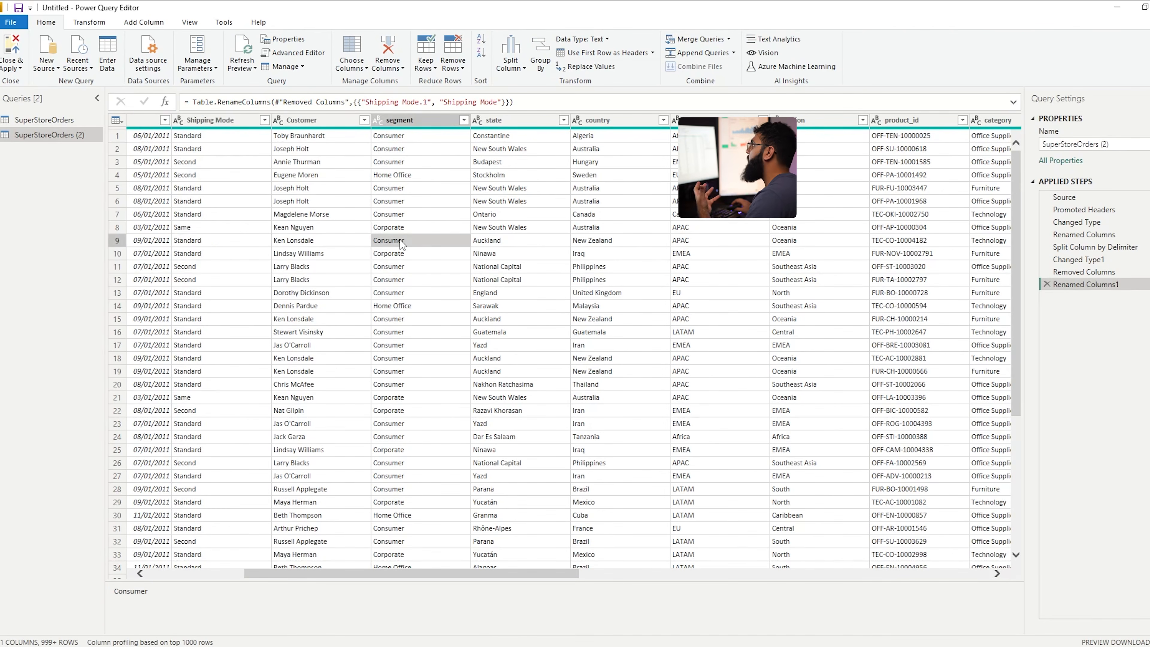
{"action": "right_click", "coordinate": [400, 244]}
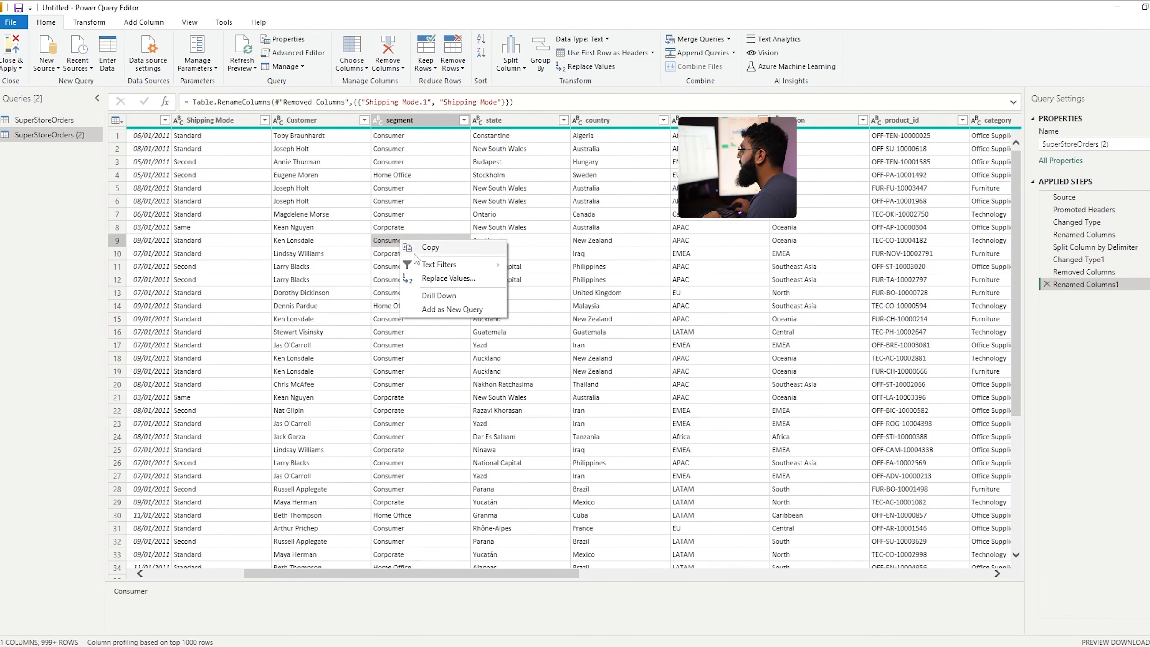
{"action": "left_click", "coordinate": [447, 278]}
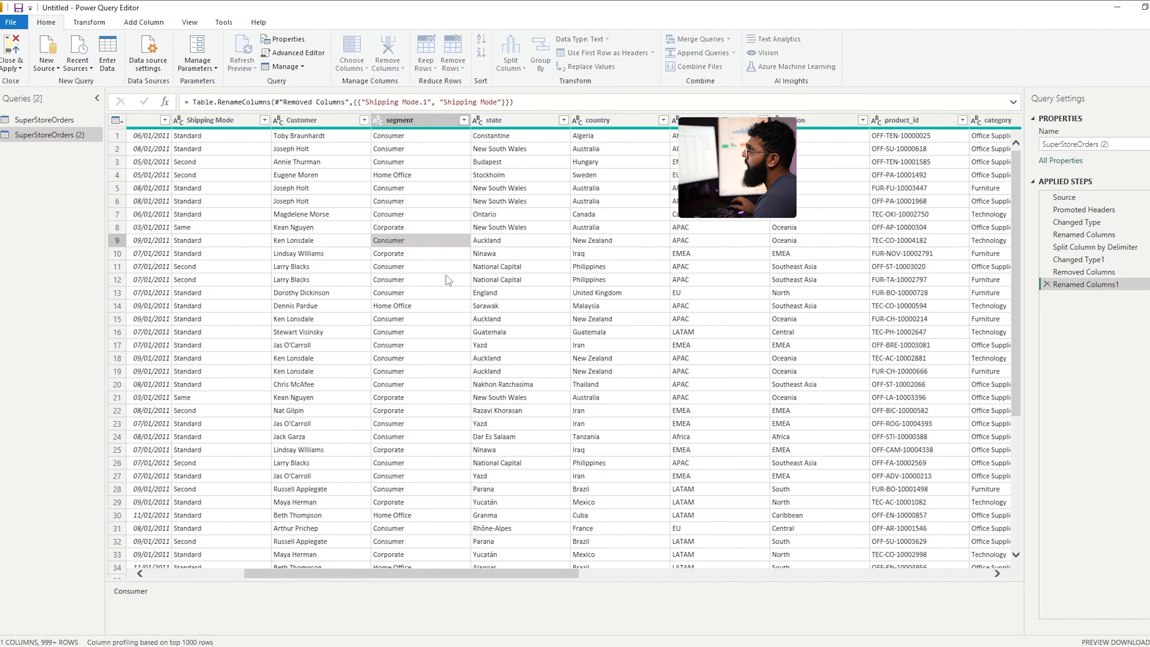
{"action": "type", "text": "D"}
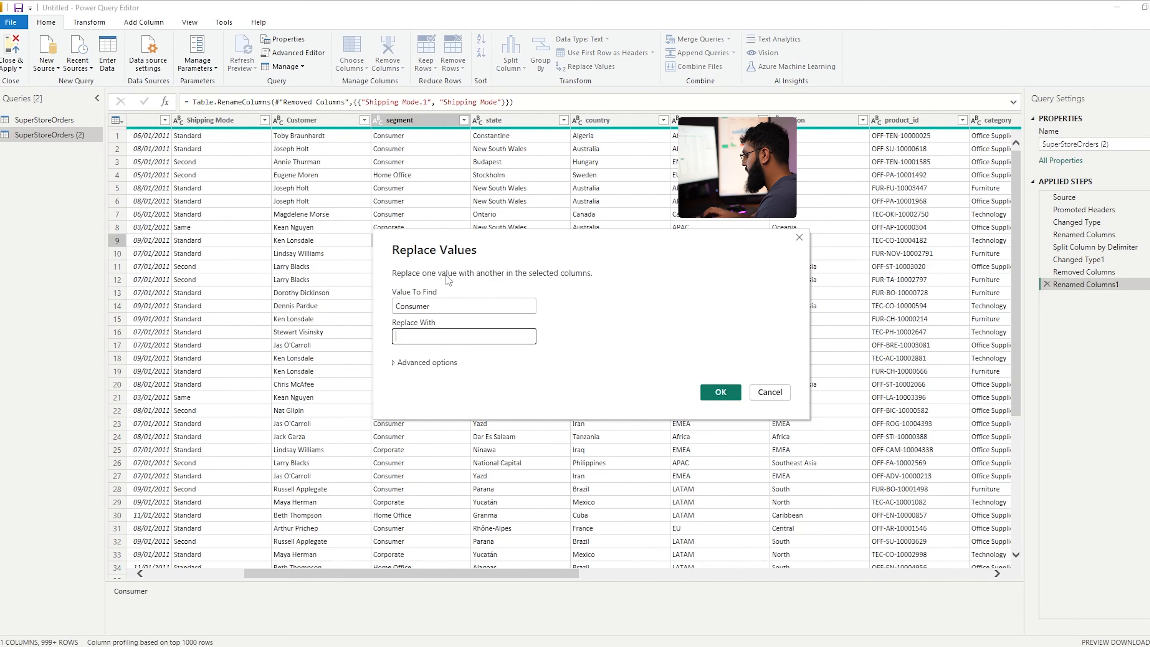
{"action": "type", "text": "epartment"}
{"action": "key", "text": "Return"}
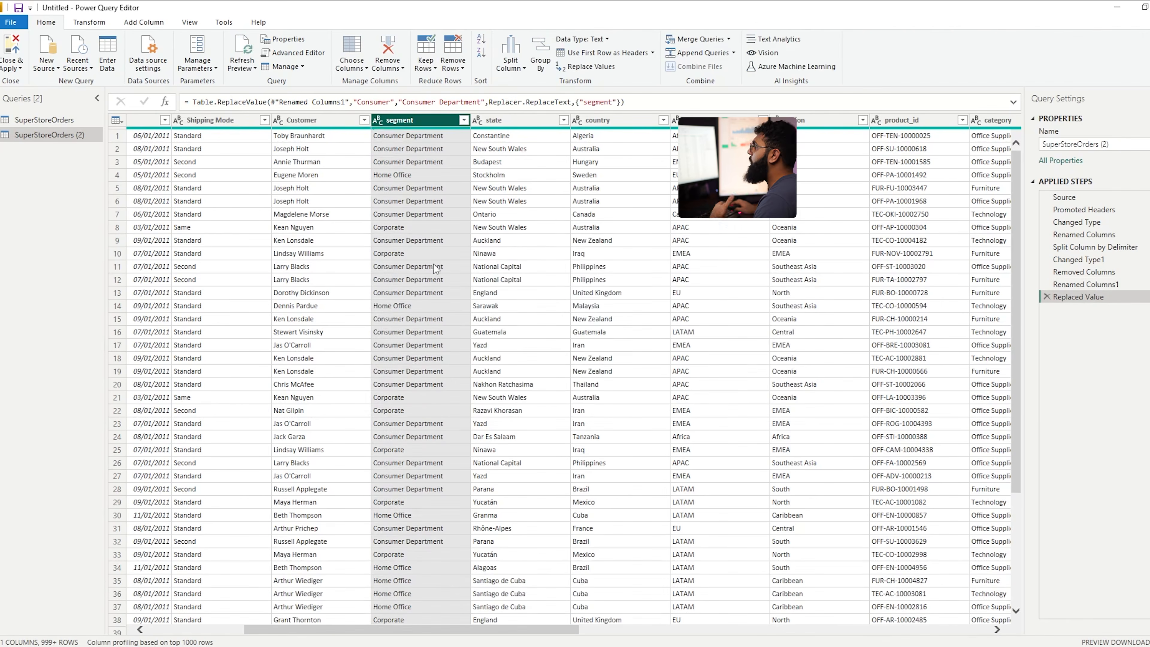
Delete the SuperStoreOrders (2) query and close the Power Query Editor to return to the report
{"action": "scroll", "coordinate": [447, 366], "scroll_direction": "down", "scroll_amount": 4}
{"action": "scroll", "coordinate": [446, 369], "scroll_direction": "down", "scroll_amount": 15}
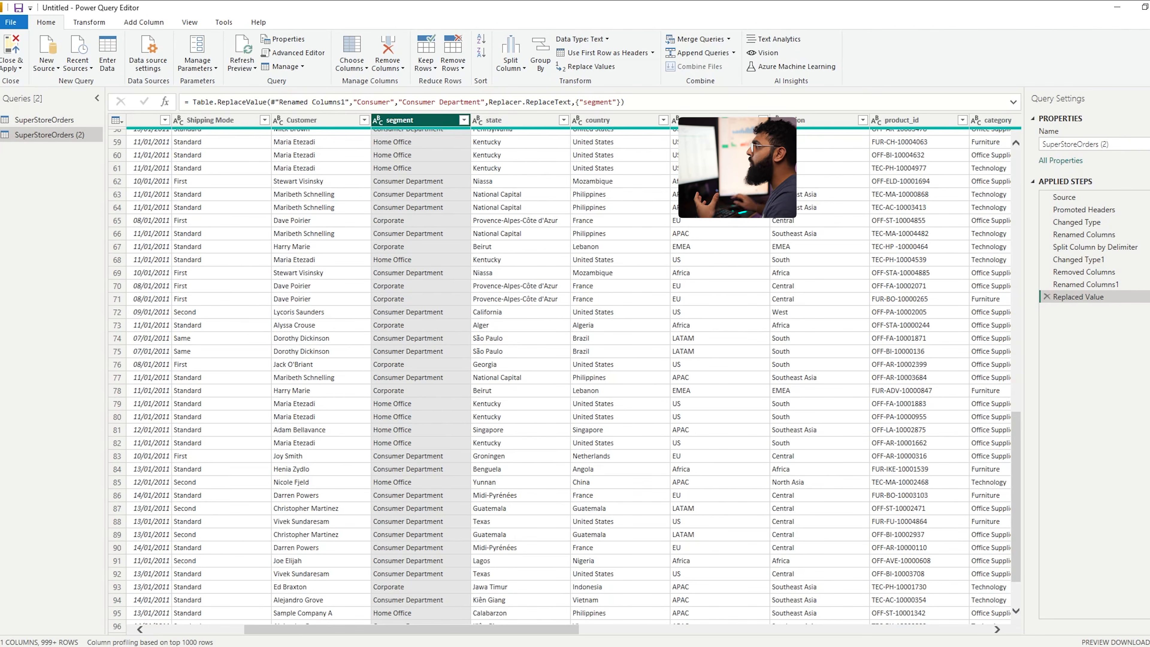
{"action": "left_click_drag", "start_coordinate": [543, 630], "coordinate": [953, 630]}
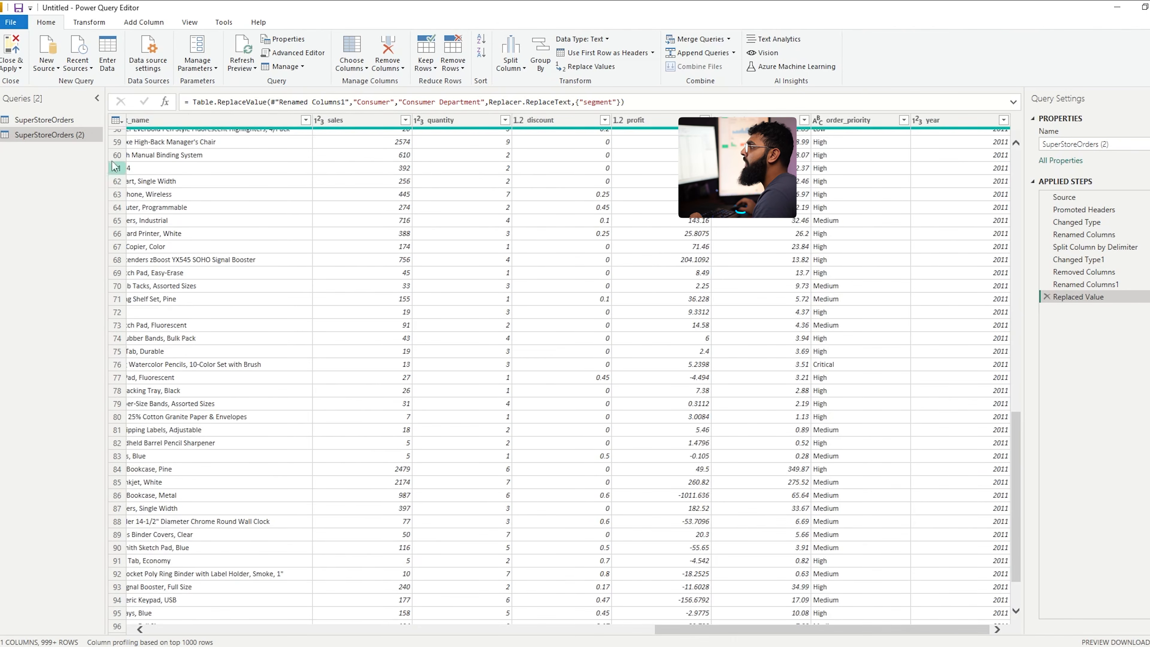
{"action": "right_click", "coordinate": [45, 134]}
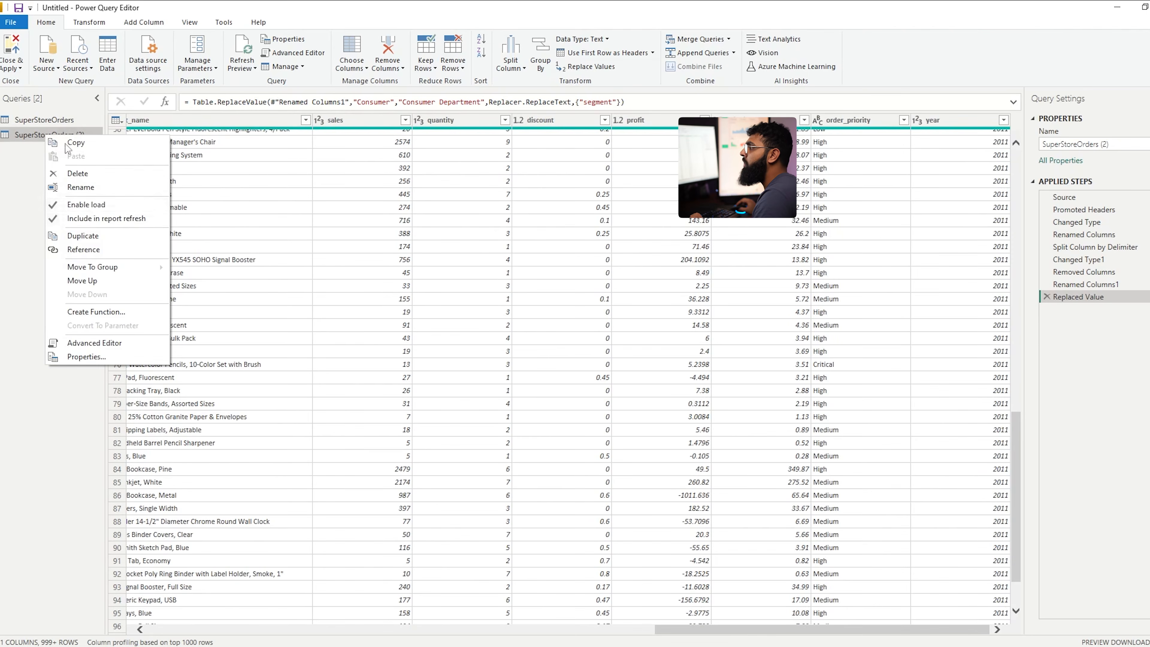
{"action": "left_click", "coordinate": [90, 176]}
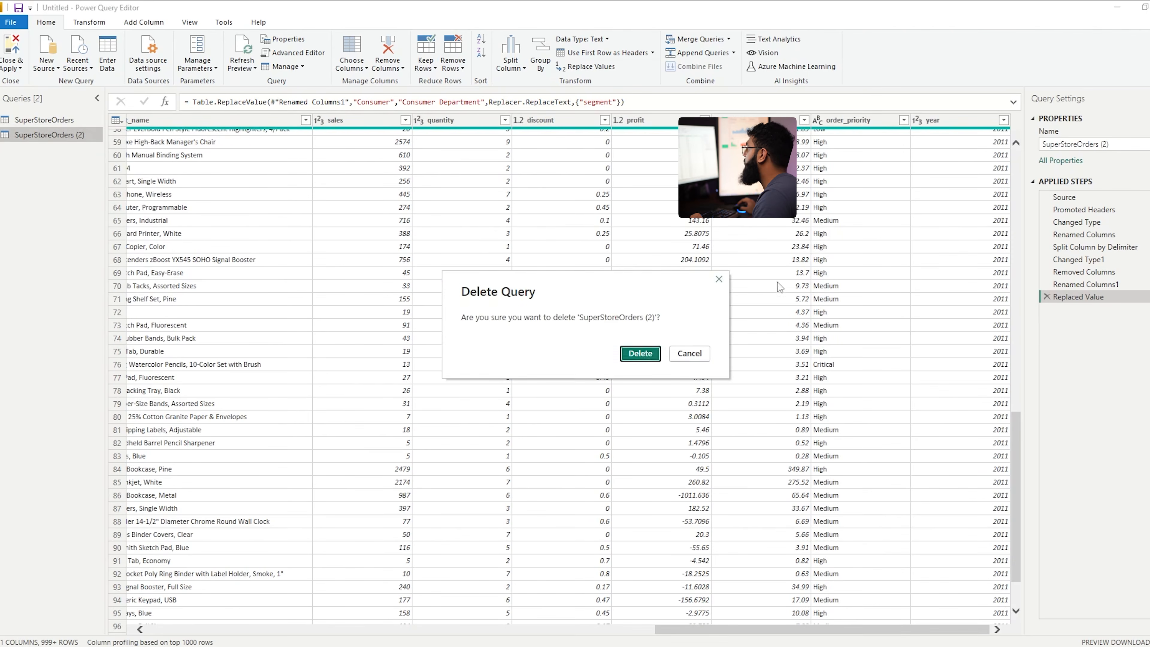
{"action": "left_click", "coordinate": [639, 356]}
{"action": "left_click", "coordinate": [14, 68]}
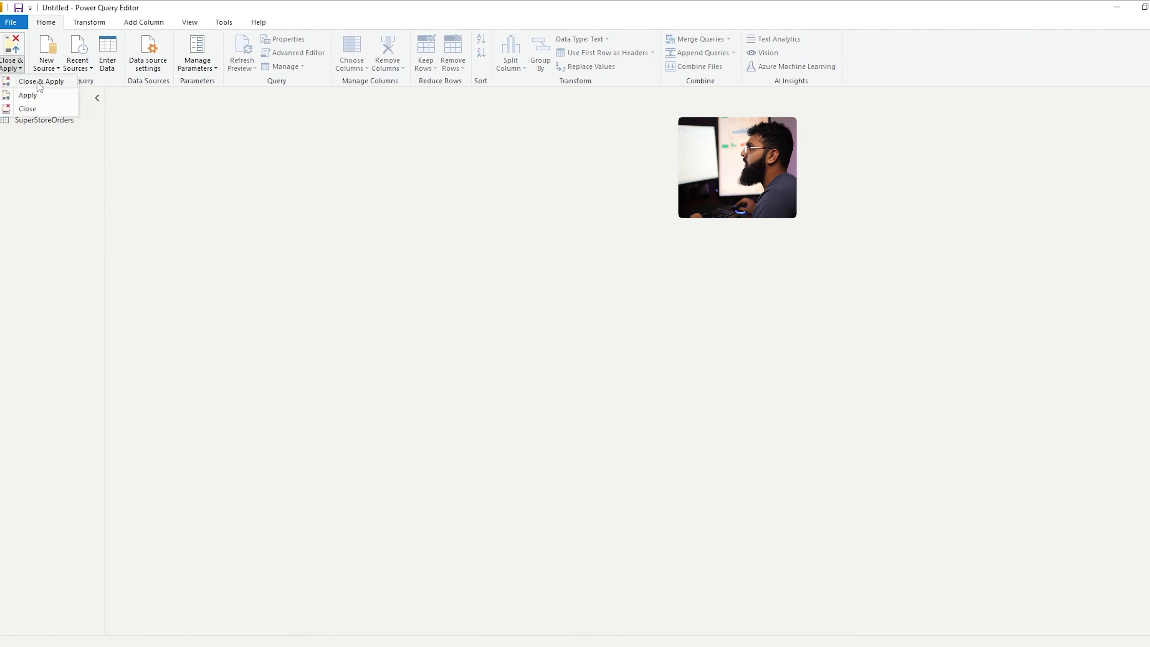
{"action": "left_click", "coordinate": [18, 108]}
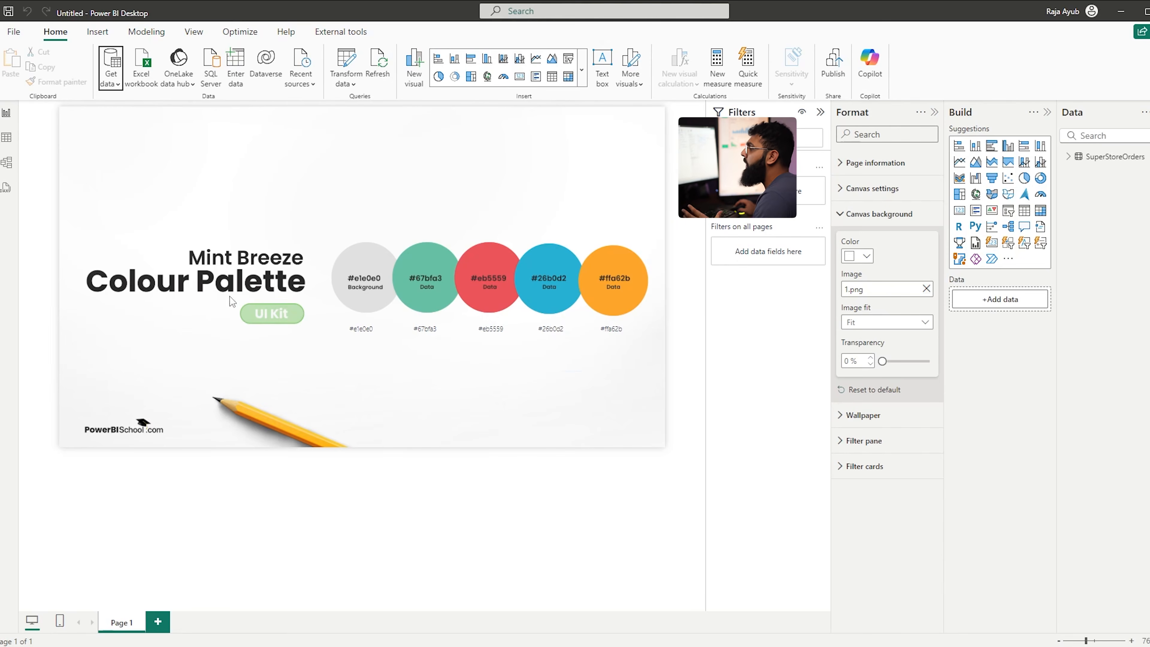
Add a second report page and give its canvas a custom size of 1080 px height and 1920 px width
{"action": "left_click", "coordinate": [160, 620]}
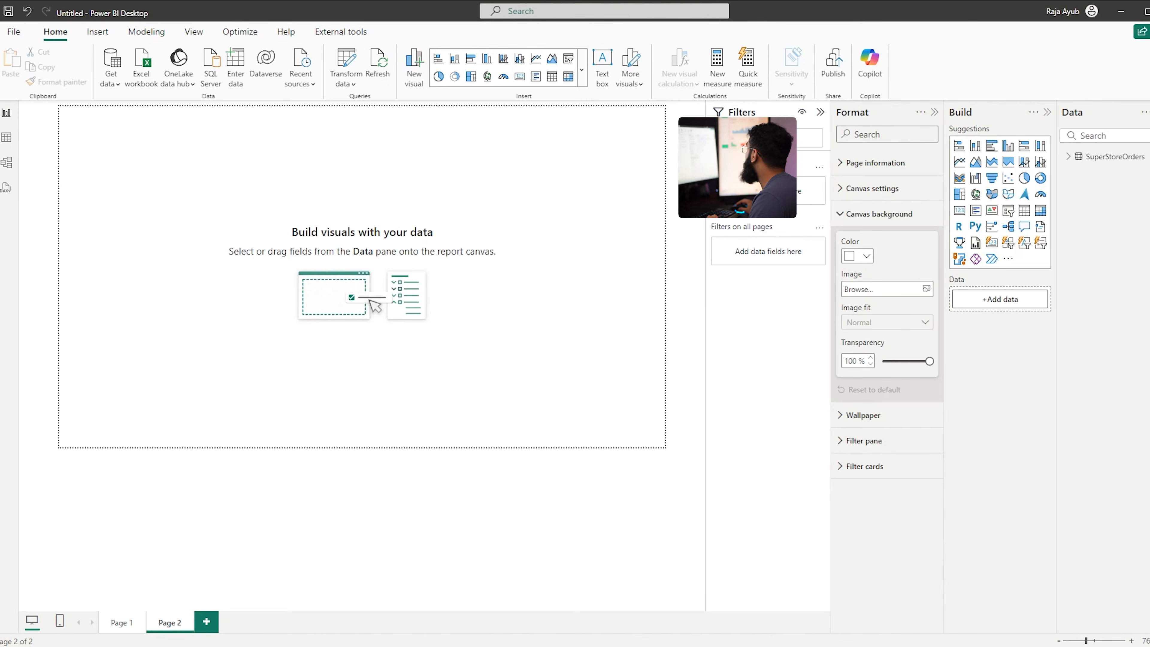
{"action": "left_click", "coordinate": [872, 188]}
{"action": "left_click", "coordinate": [868, 238]}
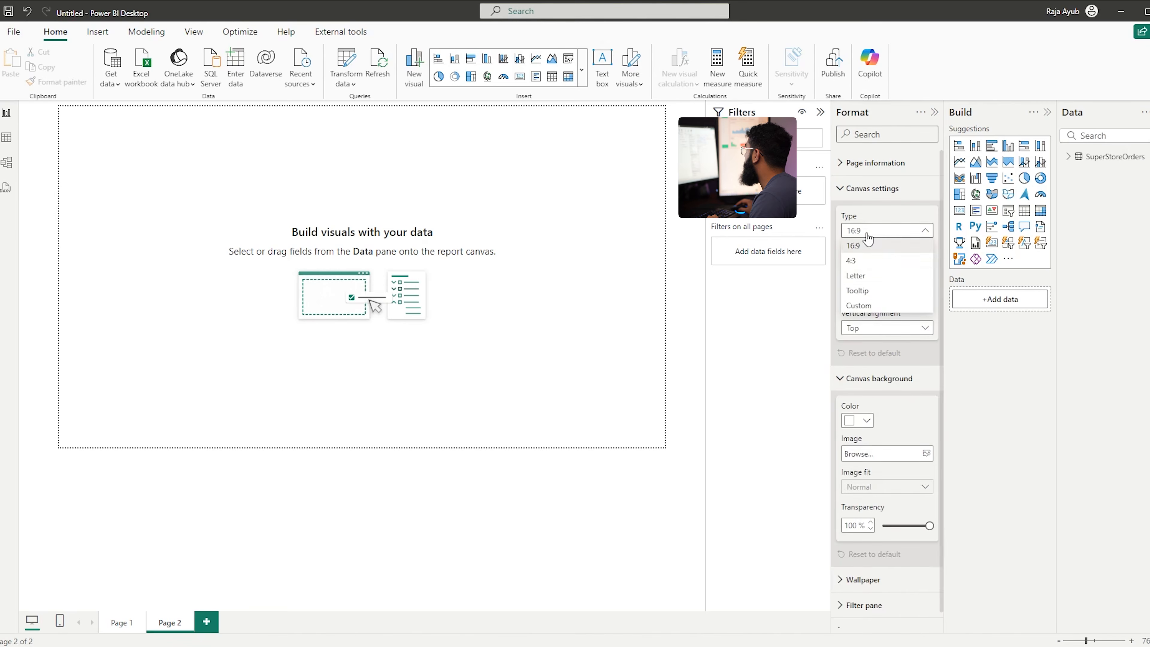
{"action": "left_click", "coordinate": [863, 311]}
{"action": "double_click", "coordinate": [858, 263]}
{"action": "type", "text": "1080"}
{"action": "key", "text": "Tab"}
{"action": "type", "text": "192"}
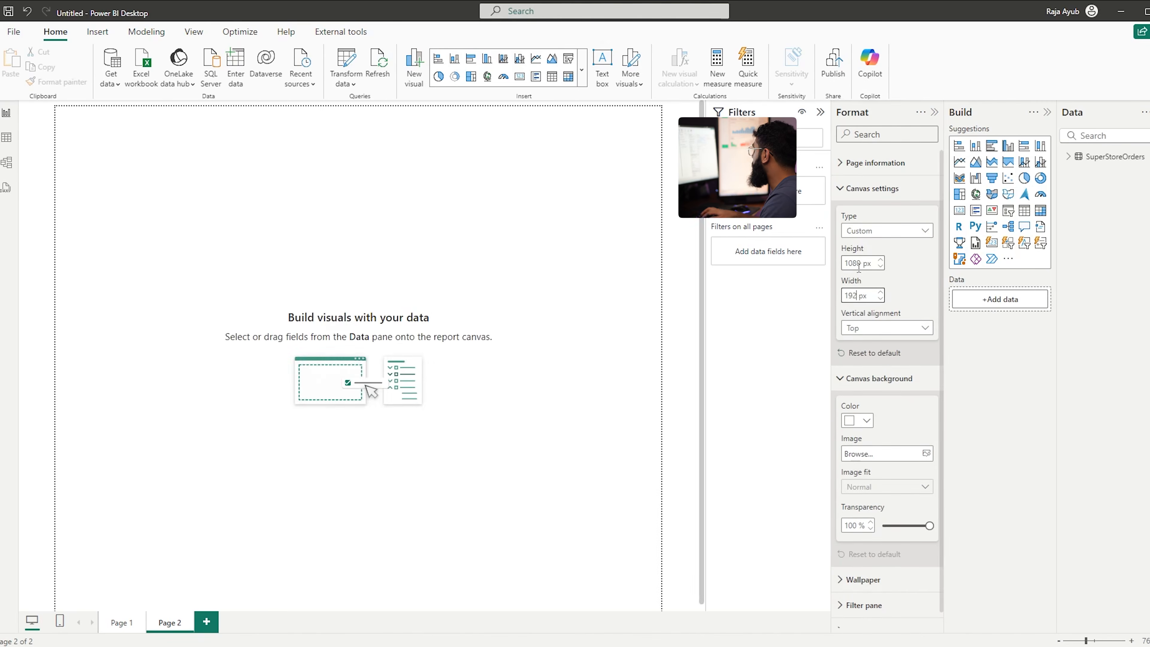
{"action": "type", "text": "0"}
{"action": "key", "text": "Return"}
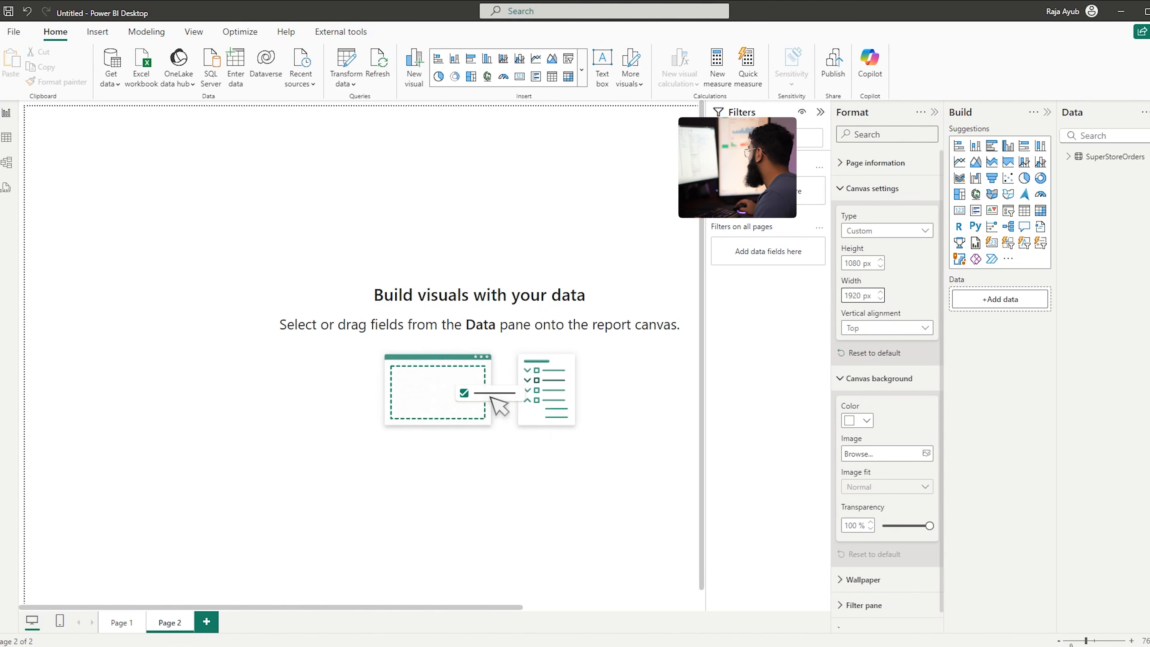
Set Page 2's canvas background to the light grey recent colour with 70% transparency
{"action": "left_click", "coordinate": [1059, 640]}
{"action": "left_click", "coordinate": [1059, 641]}
{"action": "left_click", "coordinate": [1059, 641]}
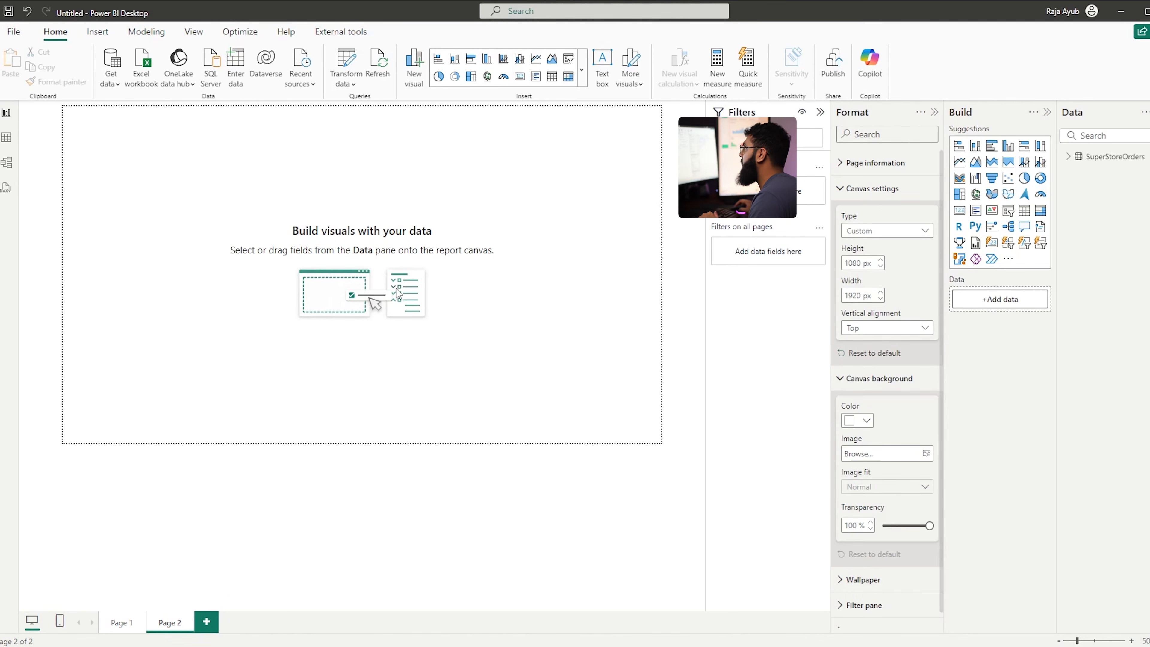
{"action": "left_click", "coordinate": [846, 188]}
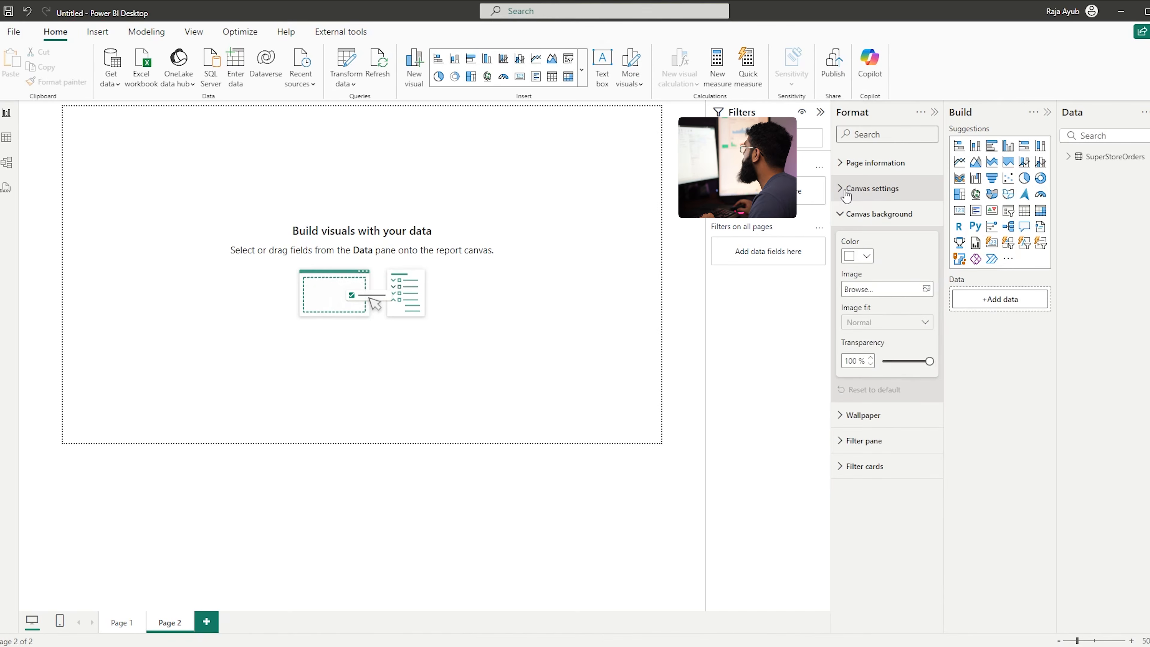
{"action": "left_click", "coordinate": [857, 256]}
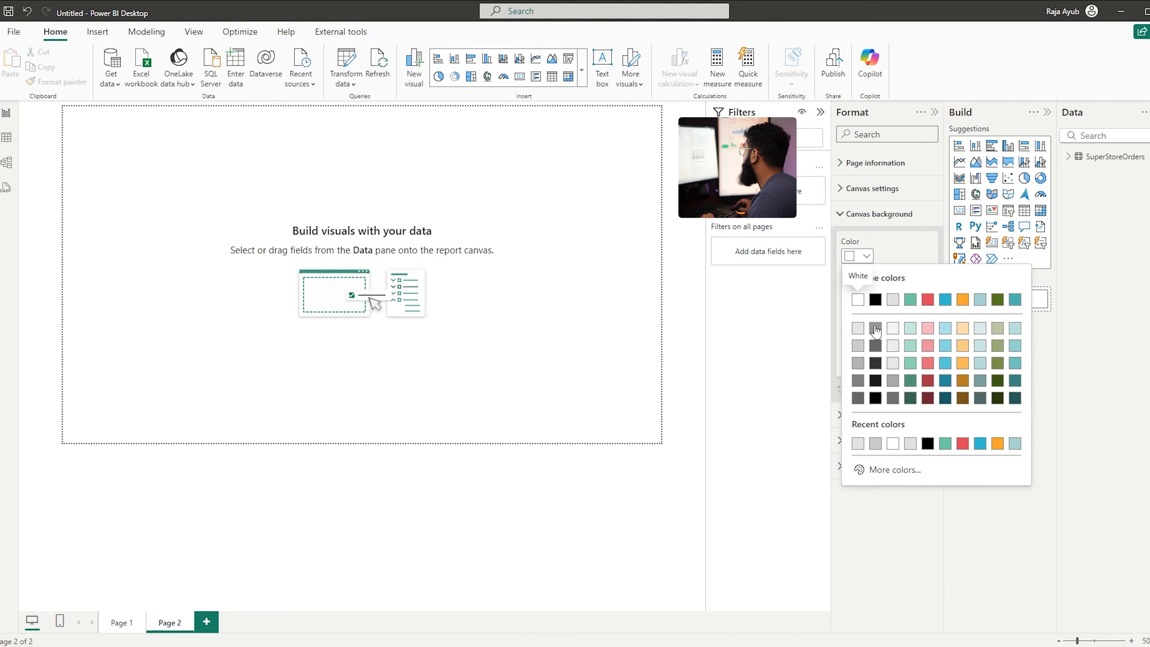
{"action": "left_click", "coordinate": [858, 443]}
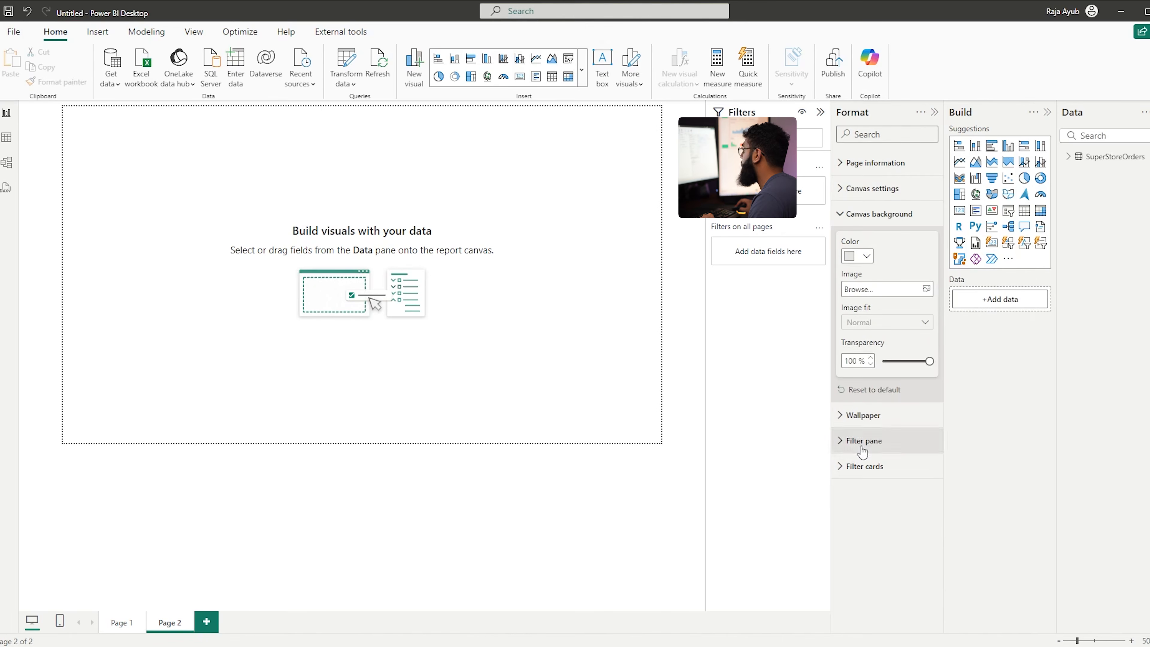
{"action": "double_click", "coordinate": [852, 361]}
{"action": "type", "text": "70"}
{"action": "key", "text": "Return"}
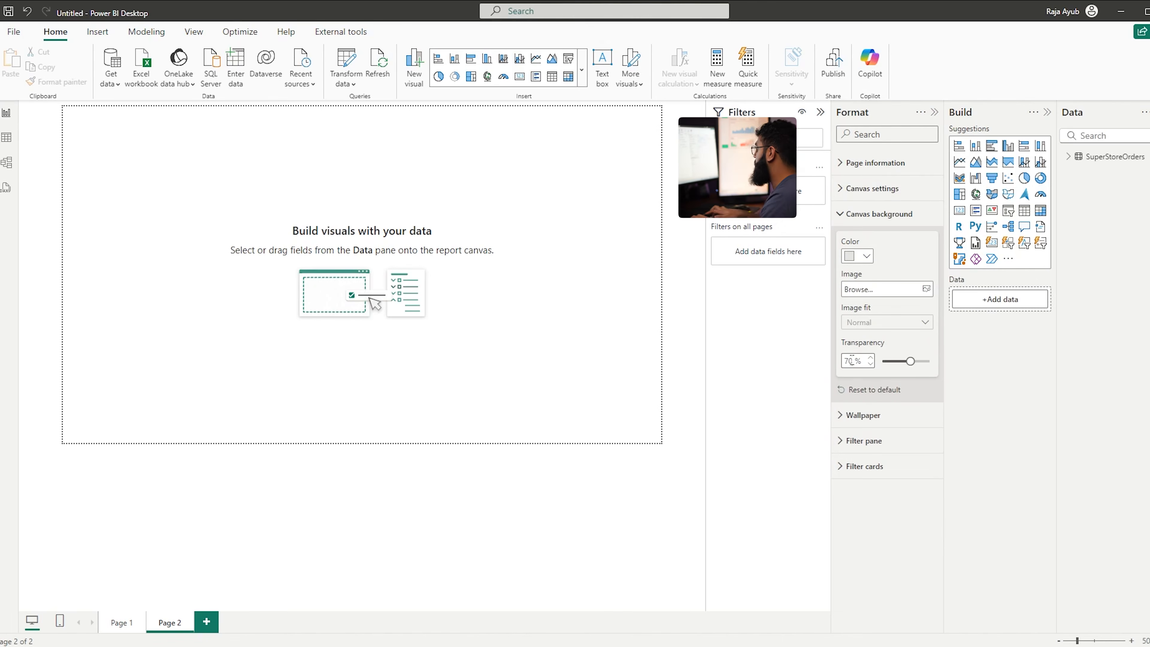
Insert a rectangle shape on Page 2 and place it in the canvas's upper-left corner as a narrow block about 180 px wide
{"action": "left_click", "coordinate": [554, 321]}
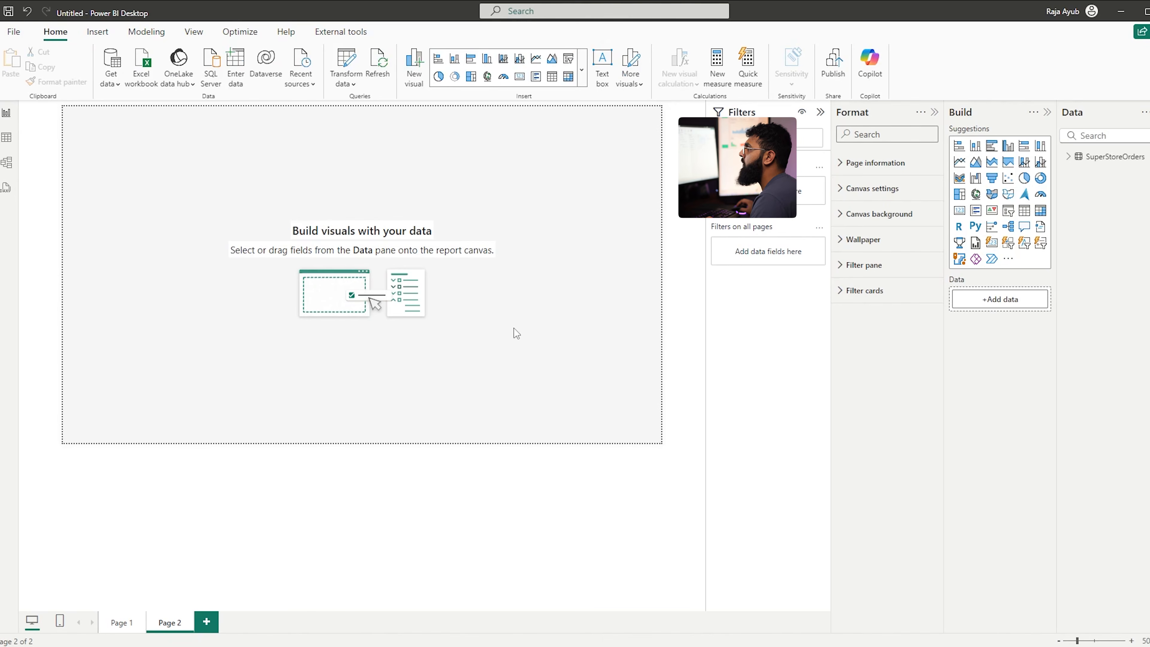
{"action": "left_click", "coordinate": [98, 33]}
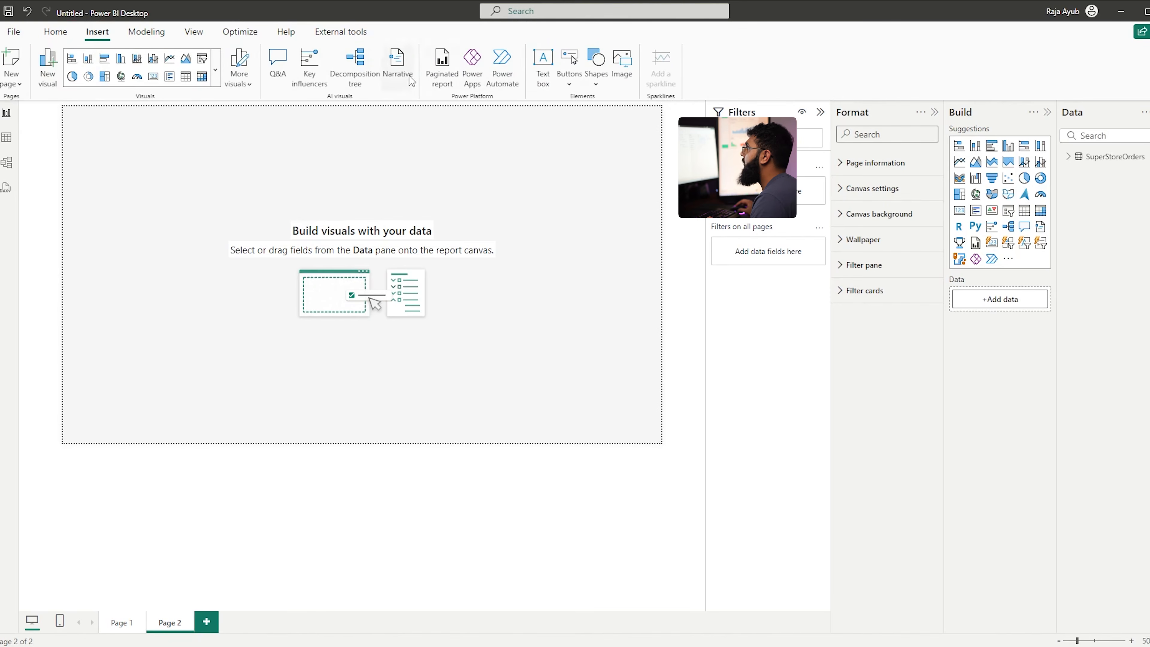
{"action": "left_click", "coordinate": [603, 85]}
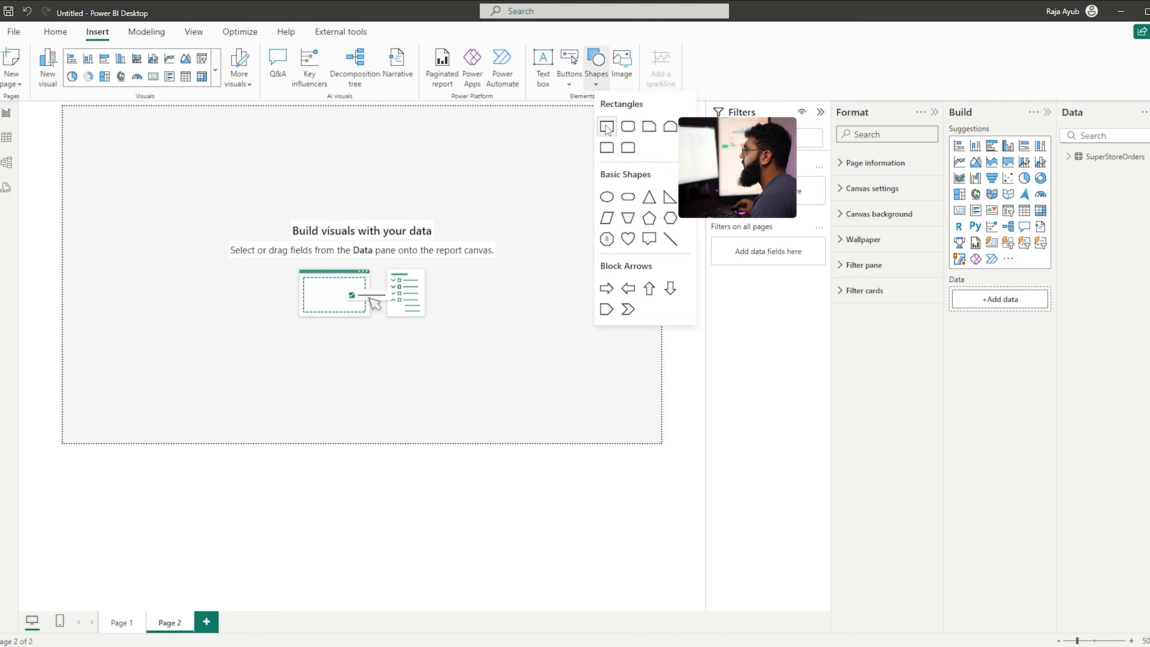
{"action": "left_click", "coordinate": [608, 126]}
{"action": "left_click_drag", "start_coordinate": [131, 164], "coordinate": [37, 149]}
{"action": "left_click_drag", "start_coordinate": [150, 150], "coordinate": [118, 152]}
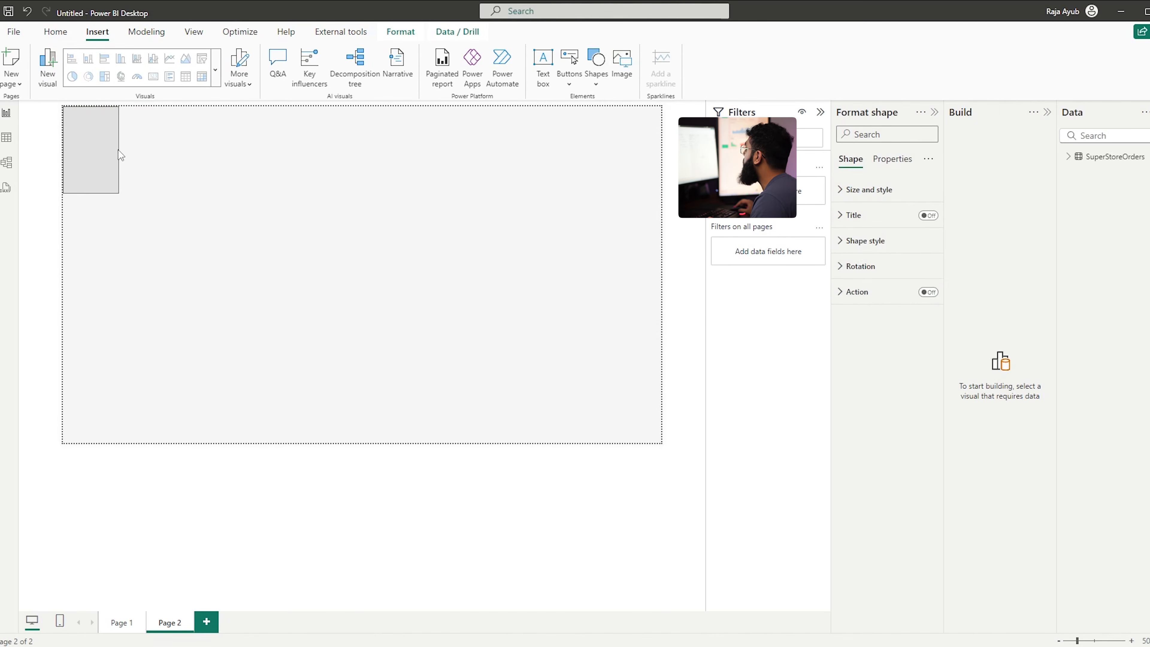
Give the rectangle a white fill and a light grey border
{"action": "left_click", "coordinate": [877, 240]}
{"action": "left_click", "coordinate": [857, 373]}
{"action": "left_click", "coordinate": [860, 405]}
{"action": "left_click", "coordinate": [858, 448]}
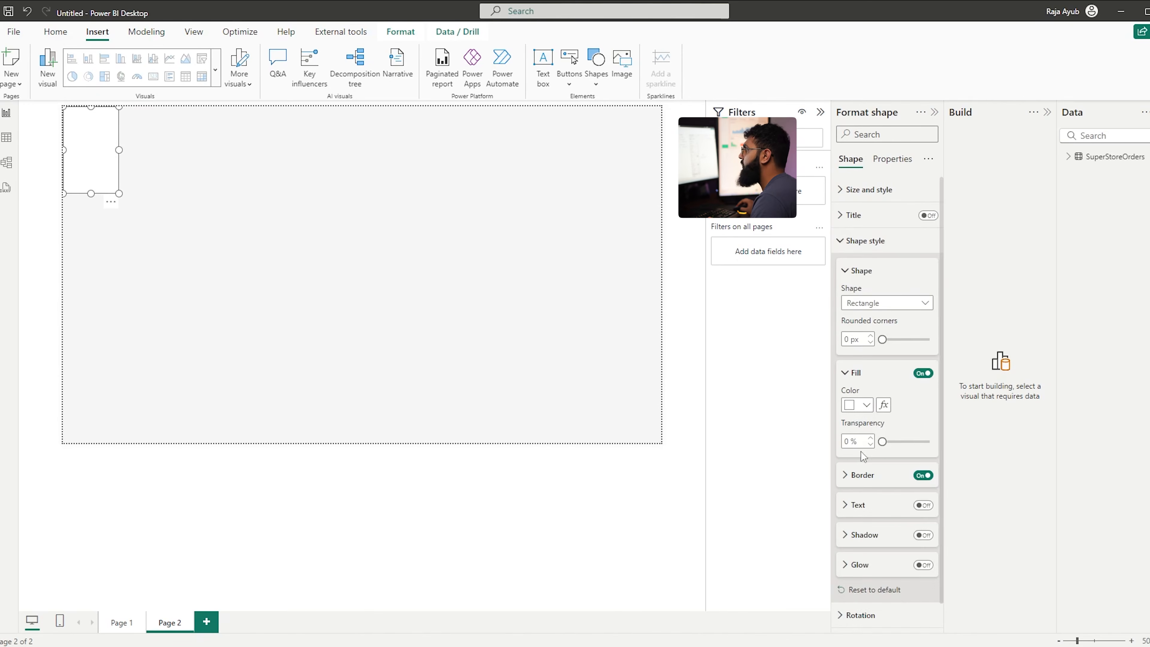
{"action": "left_click", "coordinate": [860, 475]}
{"action": "left_click", "coordinate": [858, 509]}
{"action": "left_click", "coordinate": [852, 343]}
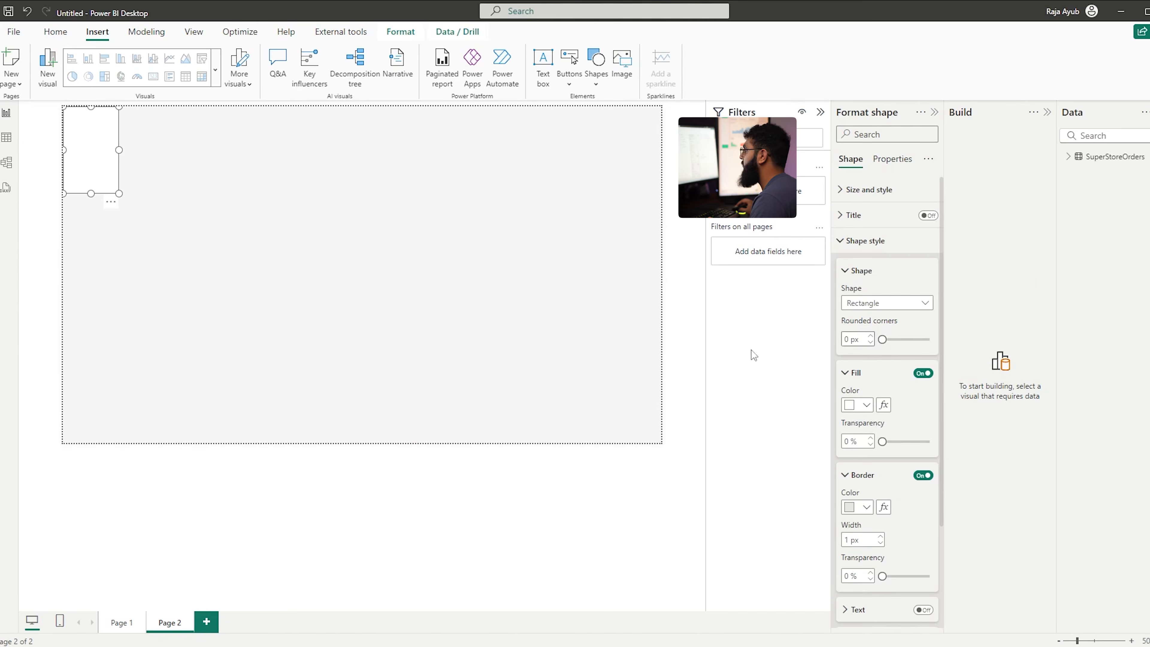
Stretch the rectangle to the full 1080 px page height and set its width to 232 to form a sidebar
{"action": "left_click_drag", "start_coordinate": [91, 194], "coordinate": [71, 557]}
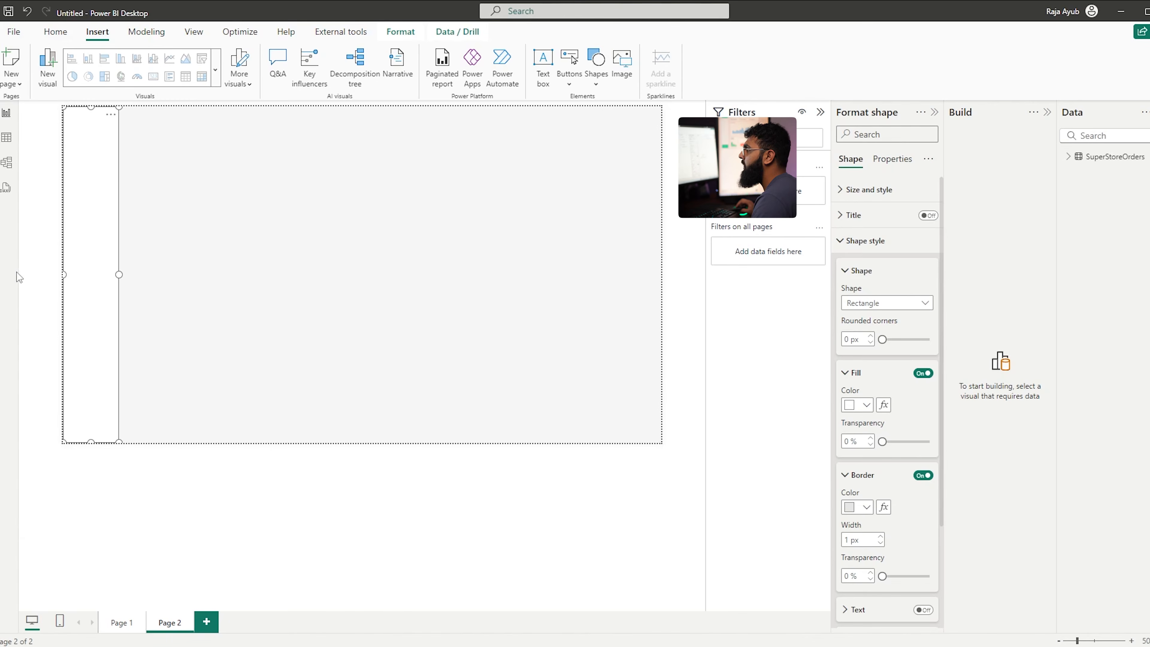
{"action": "left_click", "coordinate": [887, 191]}
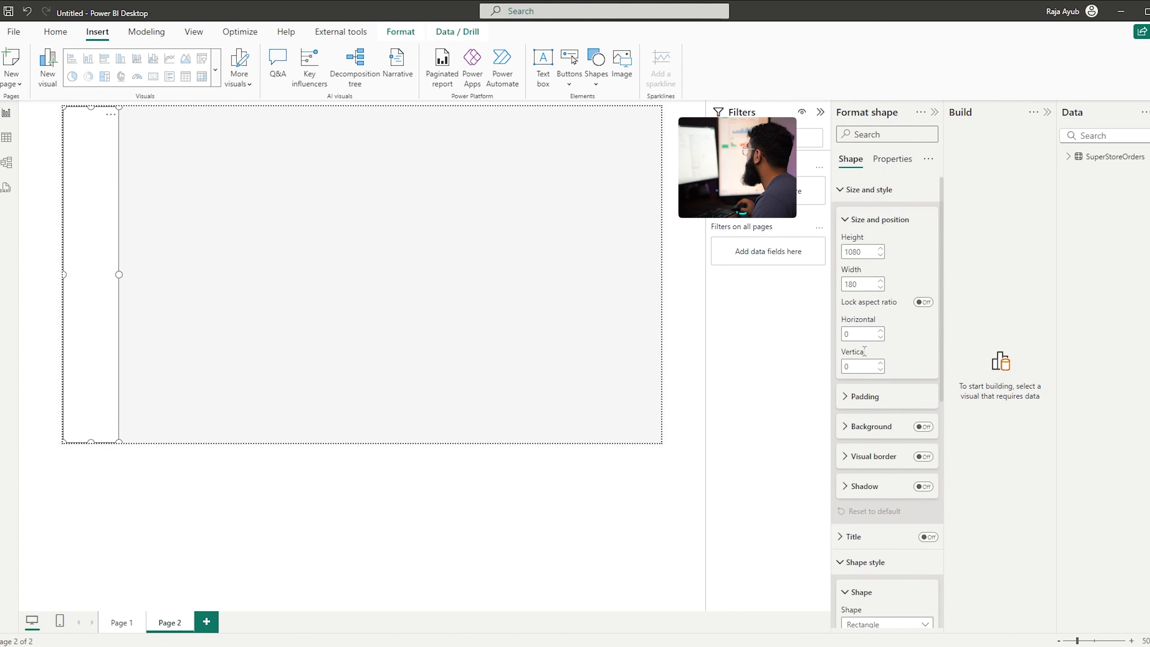
{"action": "double_click", "coordinate": [858, 284]}
{"action": "key", "text": "BackSpace"}
{"action": "type", "text": "23"}
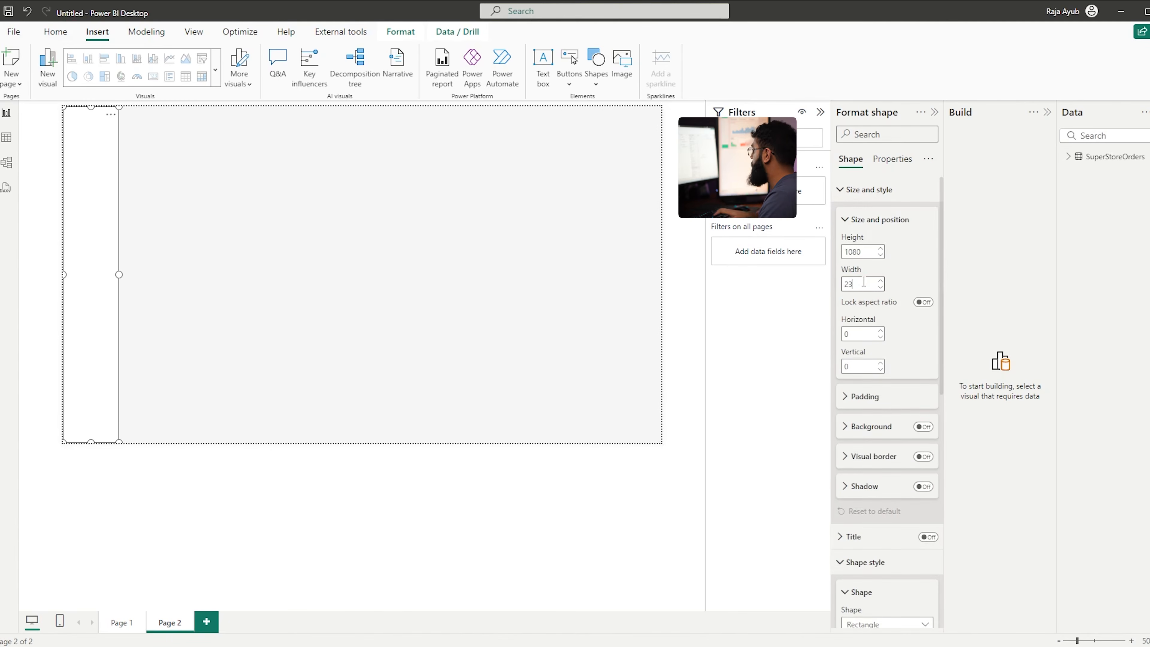
{"action": "type", "text": "1"}
{"action": "left_click", "coordinate": [369, 299]}
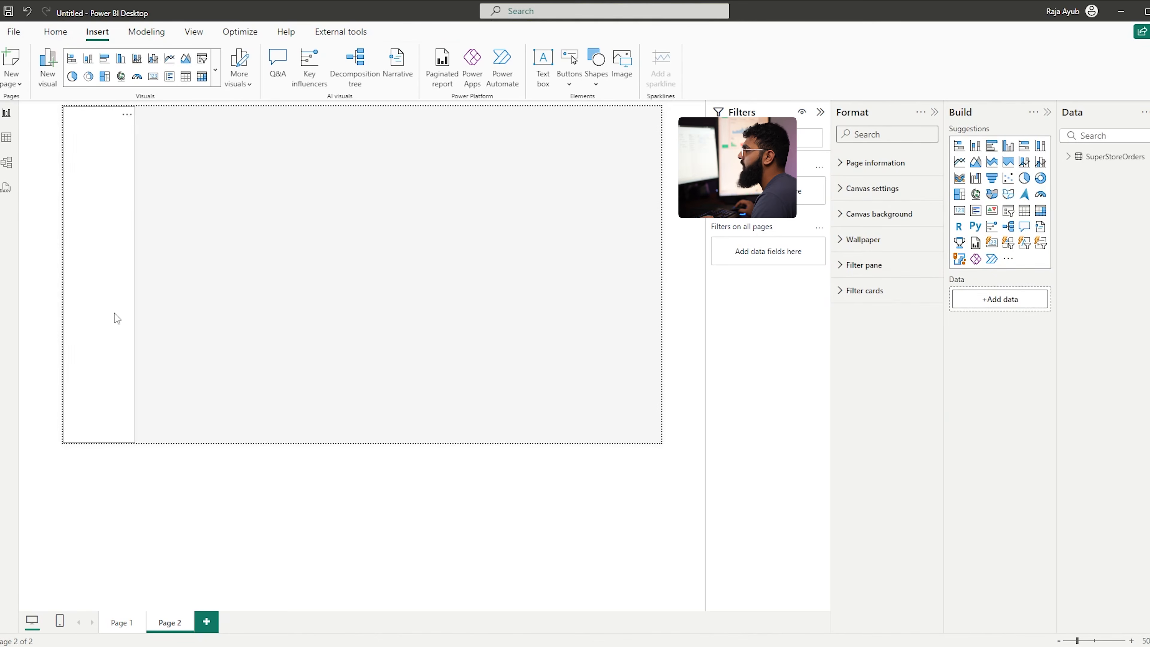
Duplicate the sidebar and reshape the copy into a header bar spanning from the sidebar to the page's right edge, 56 px high
{"action": "left_click", "coordinate": [122, 306]}
{"action": "left_click_drag", "start_coordinate": [125, 298], "coordinate": [170, 299]}
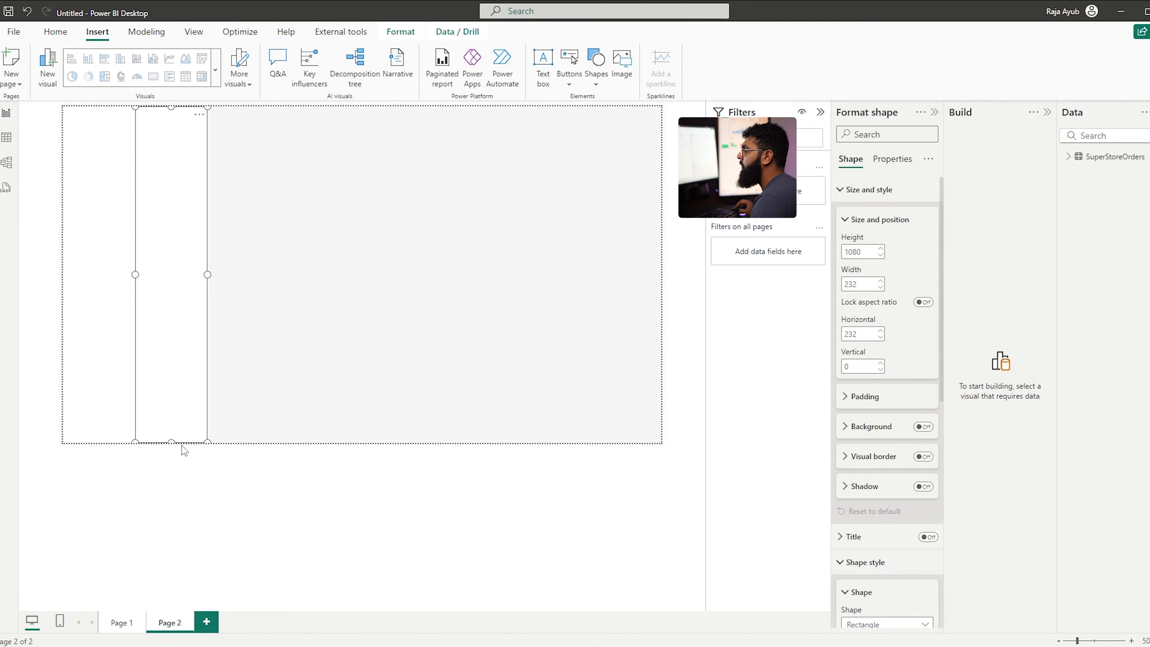
{"action": "left_click", "coordinate": [172, 442]}
{"action": "left_click", "coordinate": [171, 439]}
{"action": "left_click_drag", "start_coordinate": [171, 440], "coordinate": [660, 120]}
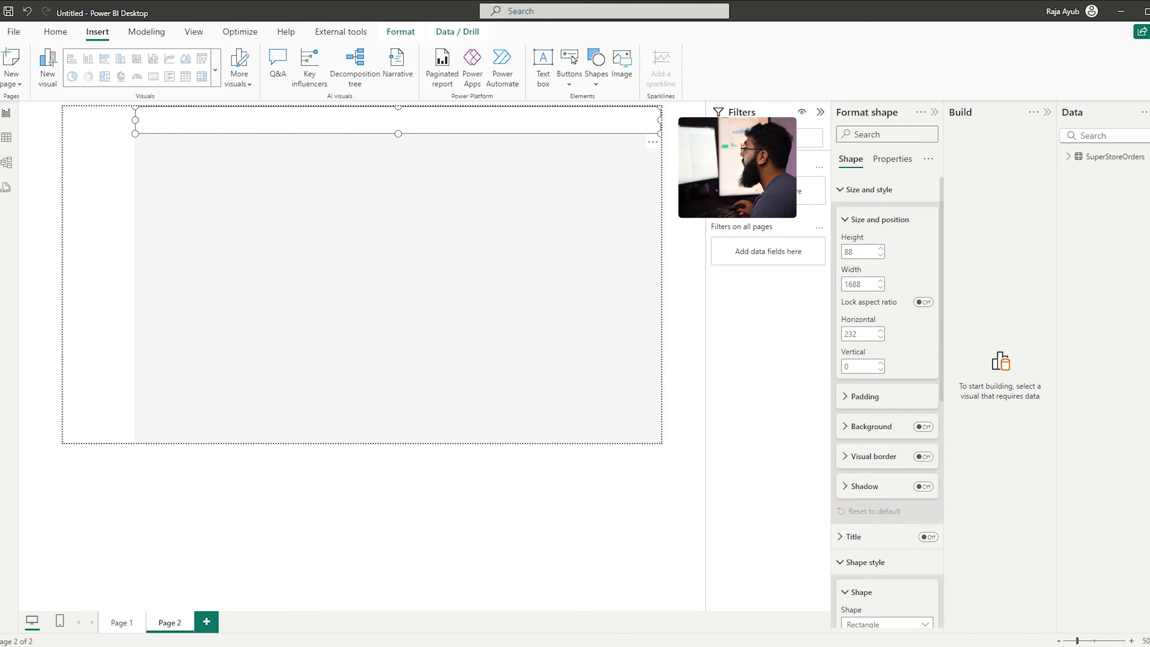
{"action": "double_click", "coordinate": [867, 251]}
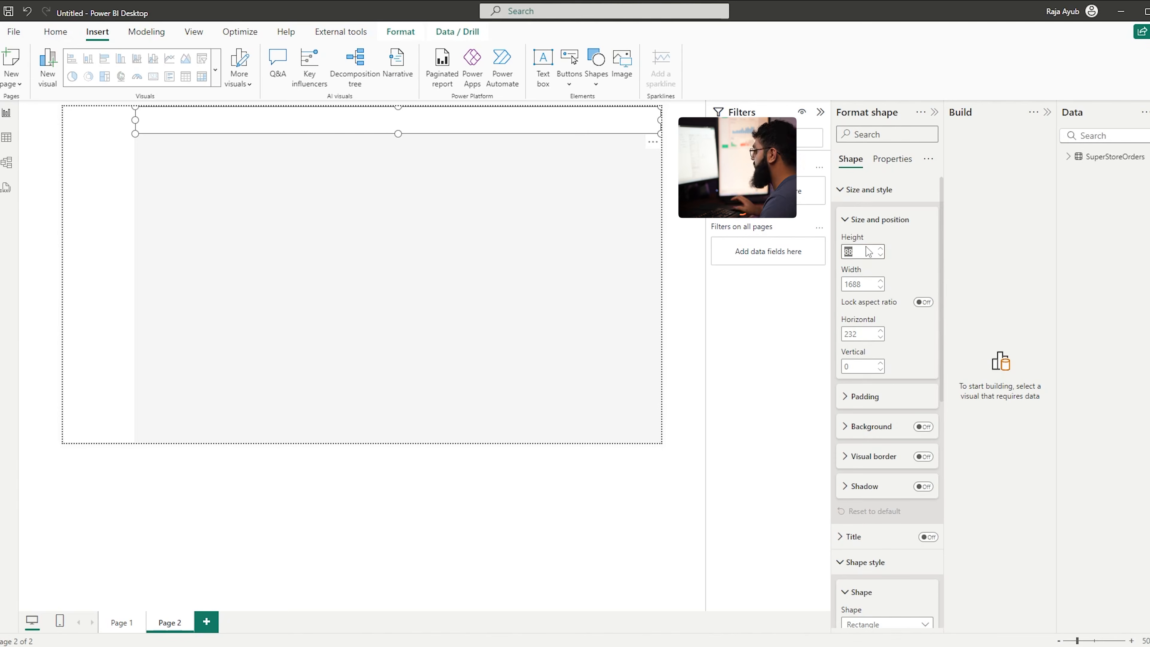
{"action": "type", "text": "56"}
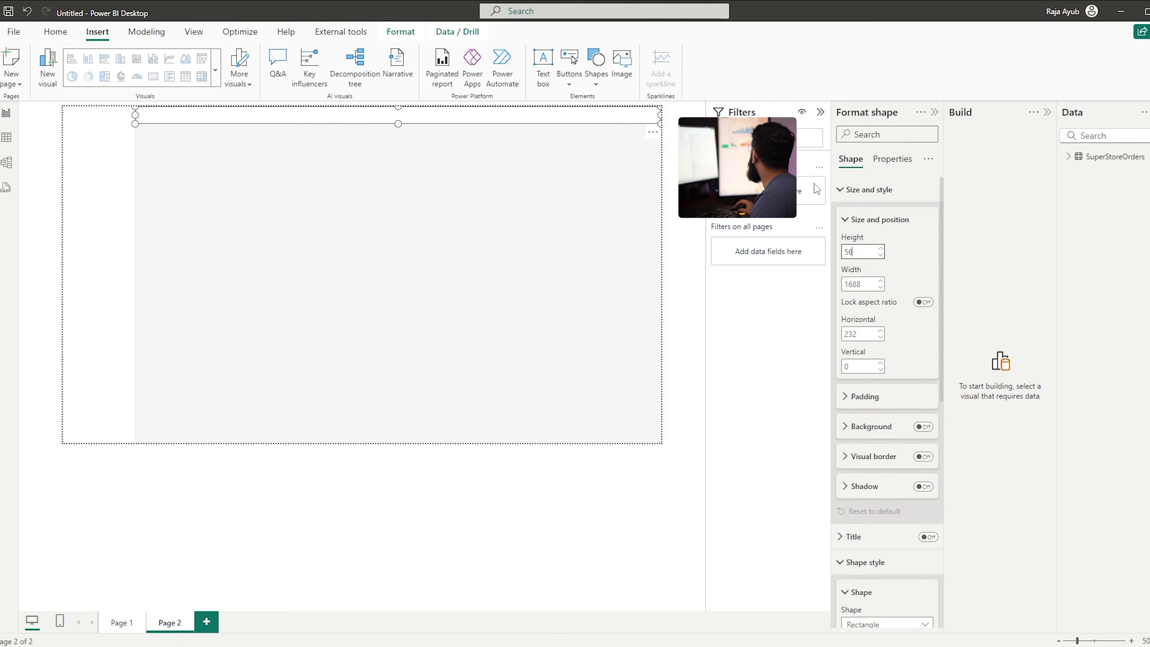
{"action": "left_click", "coordinate": [379, 120]}
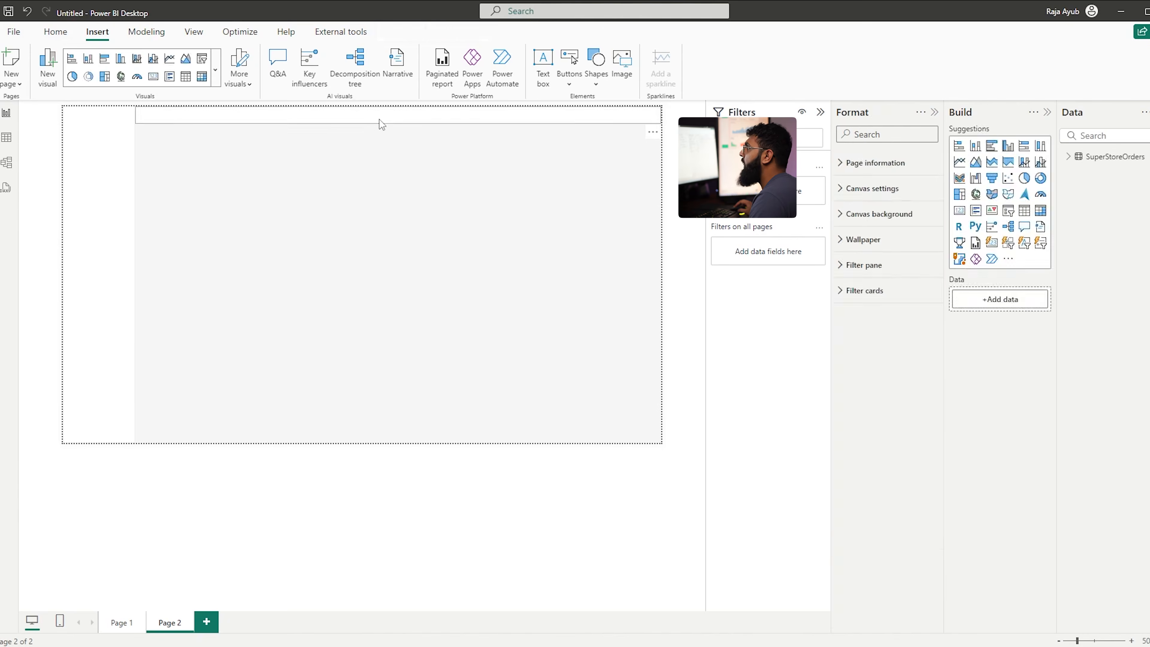
Duplicate the header bar and place the copy directly beneath the original
{"action": "left_click", "coordinate": [379, 119]}
{"action": "key", "text": "ctrl+c"}
{"action": "key", "text": "ctrl+v"}
{"action": "left_click_drag", "start_coordinate": [378, 120], "coordinate": [378, 136]}
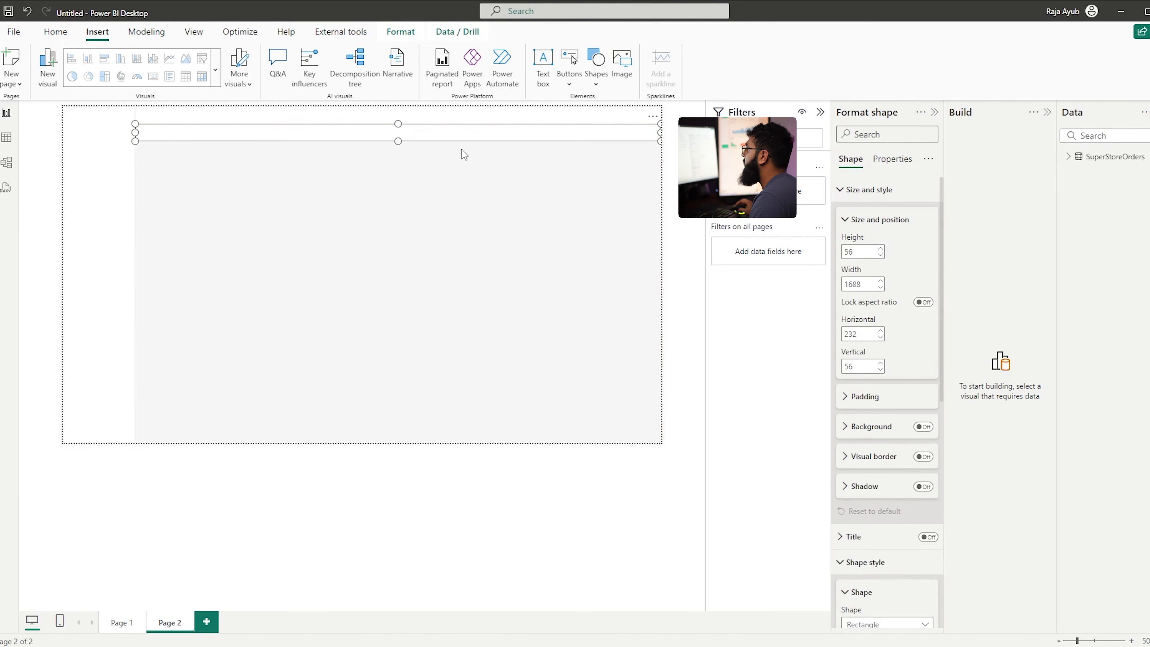
{"action": "left_click", "coordinate": [488, 196]}
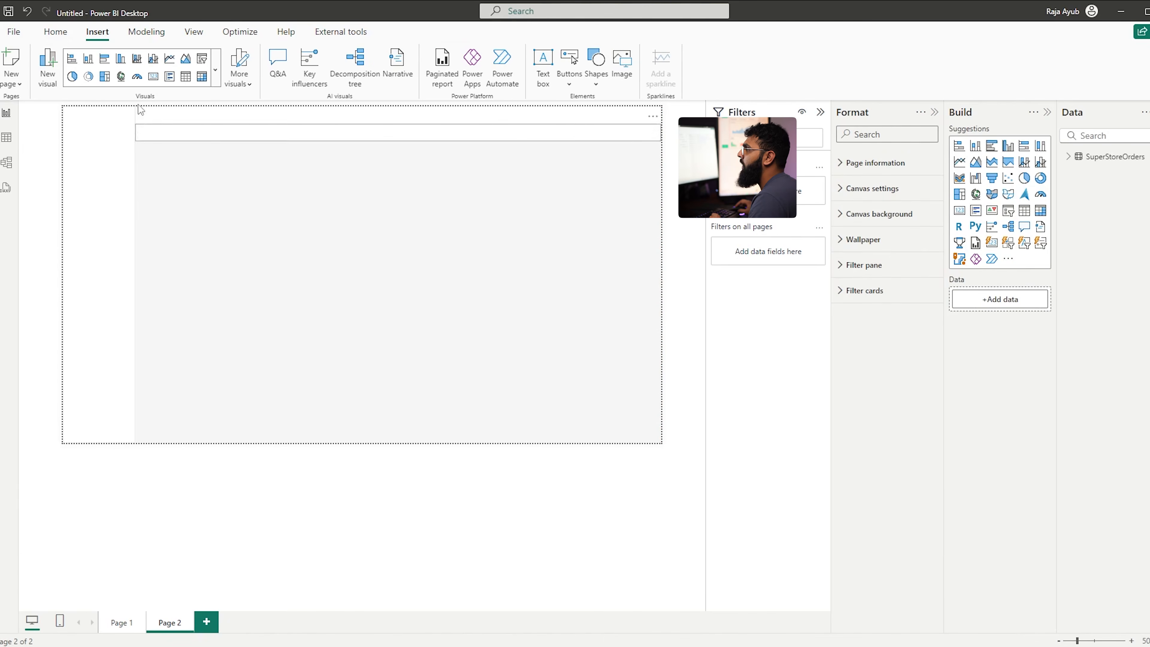
Extend both header bars to the page's left edge so each is 1920 px wide
{"action": "left_click", "coordinate": [141, 134]}
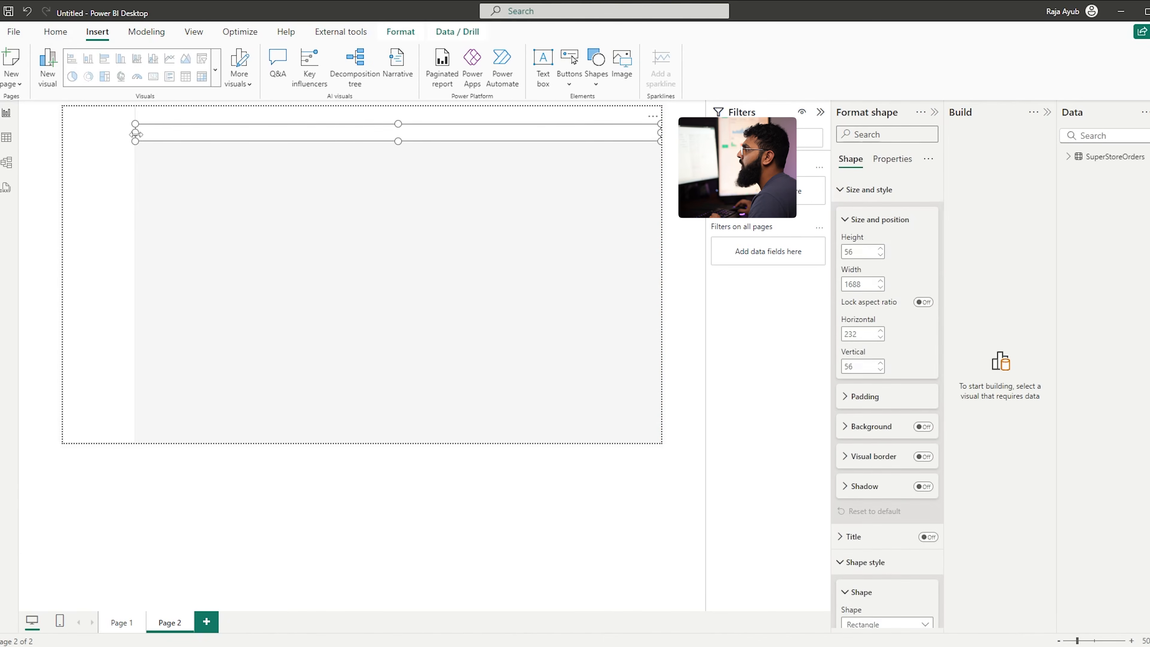
{"action": "left_click_drag", "start_coordinate": [176, 138], "coordinate": [164, 118]}
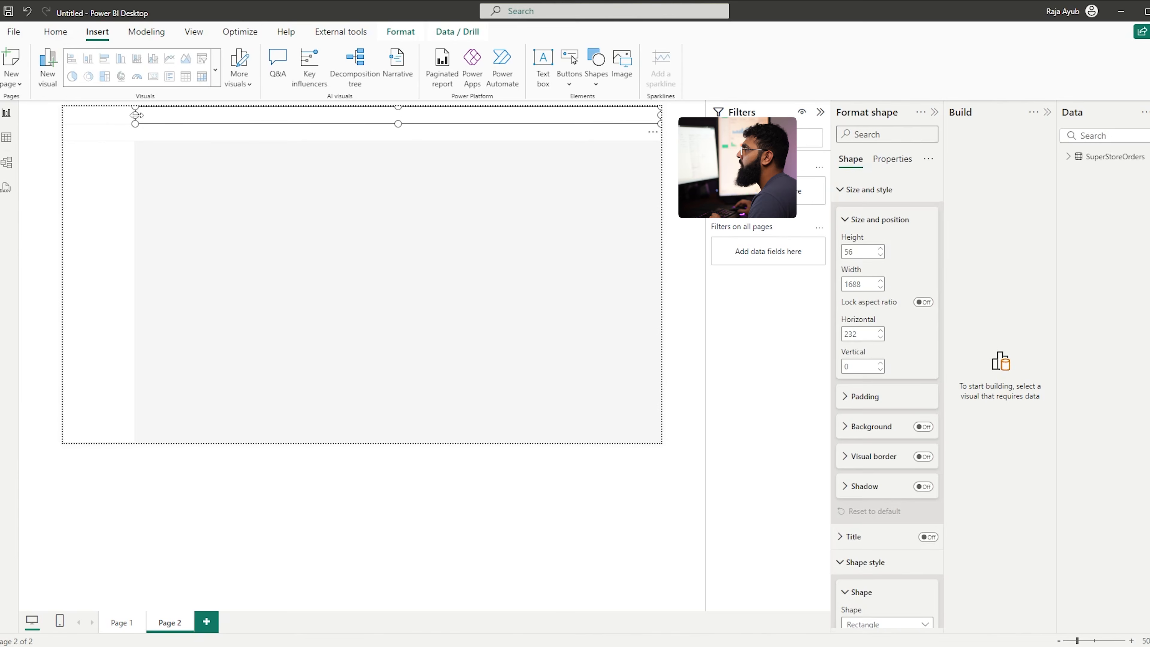
{"action": "left_click", "coordinate": [227, 140]}
{"action": "key", "text": "ctrl+v"}
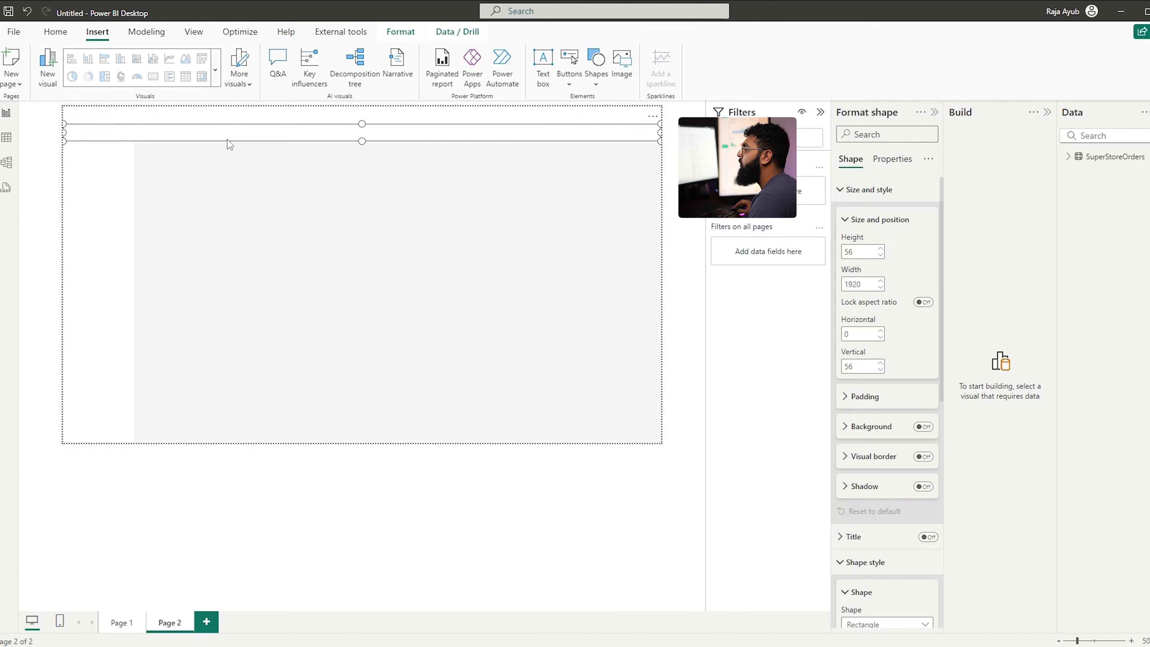
Send both header bars to the back, behind the sidebar rectangle
{"action": "left_click", "coordinate": [225, 122], "text": "ctrl"}
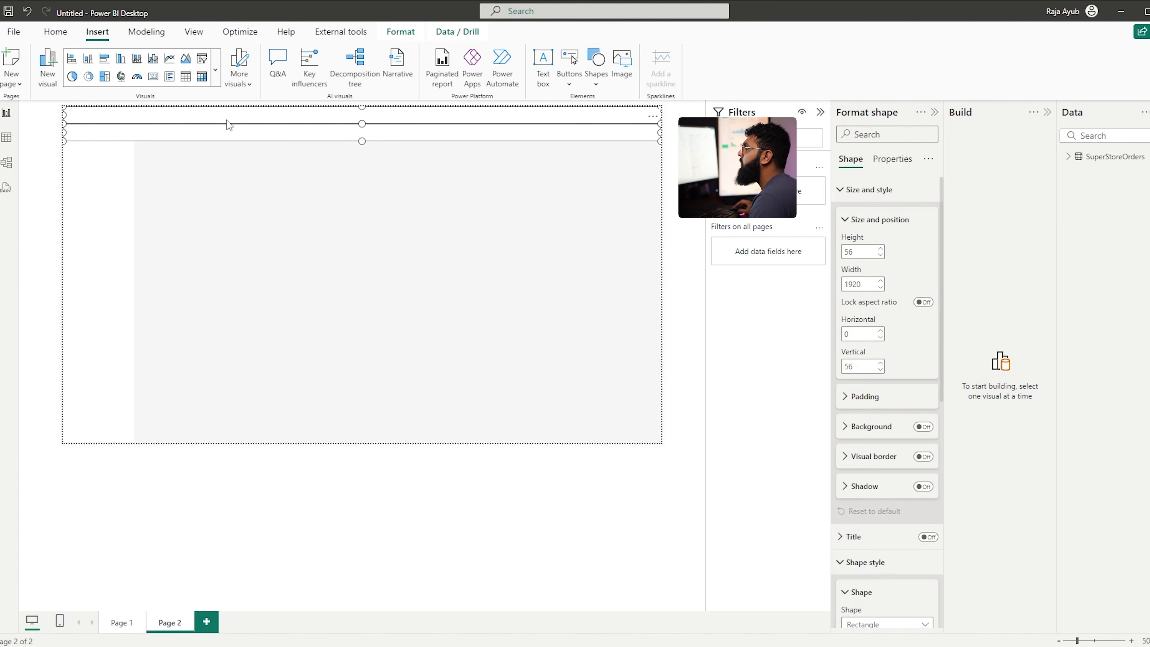
{"action": "left_click", "coordinate": [400, 31]}
{"action": "left_click", "coordinate": [198, 85]}
{"action": "left_click", "coordinate": [220, 125]}
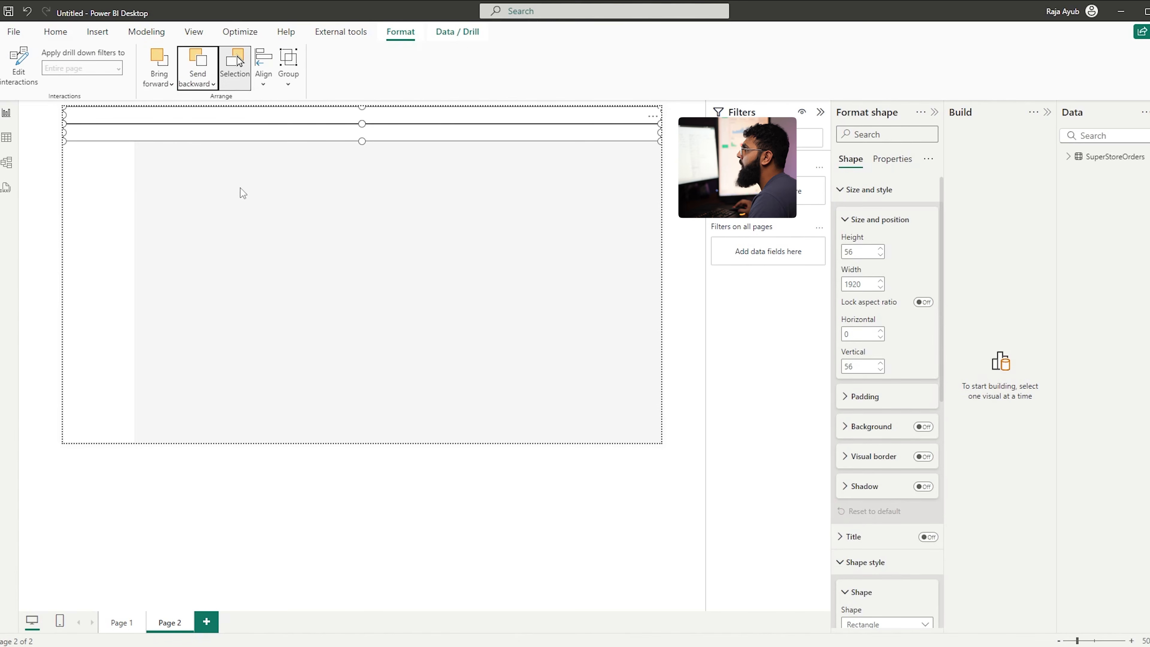
{"action": "left_click", "coordinate": [251, 212]}
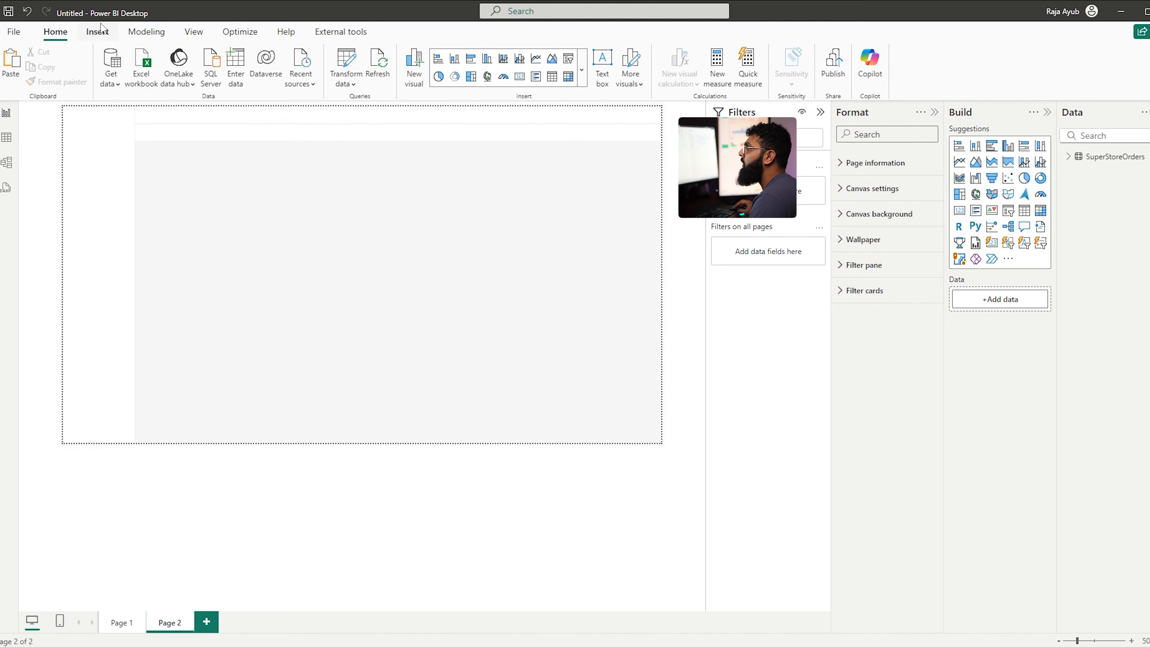
Insert a text box containing the title "Dashboard Overview"
{"action": "left_click", "coordinate": [98, 32]}
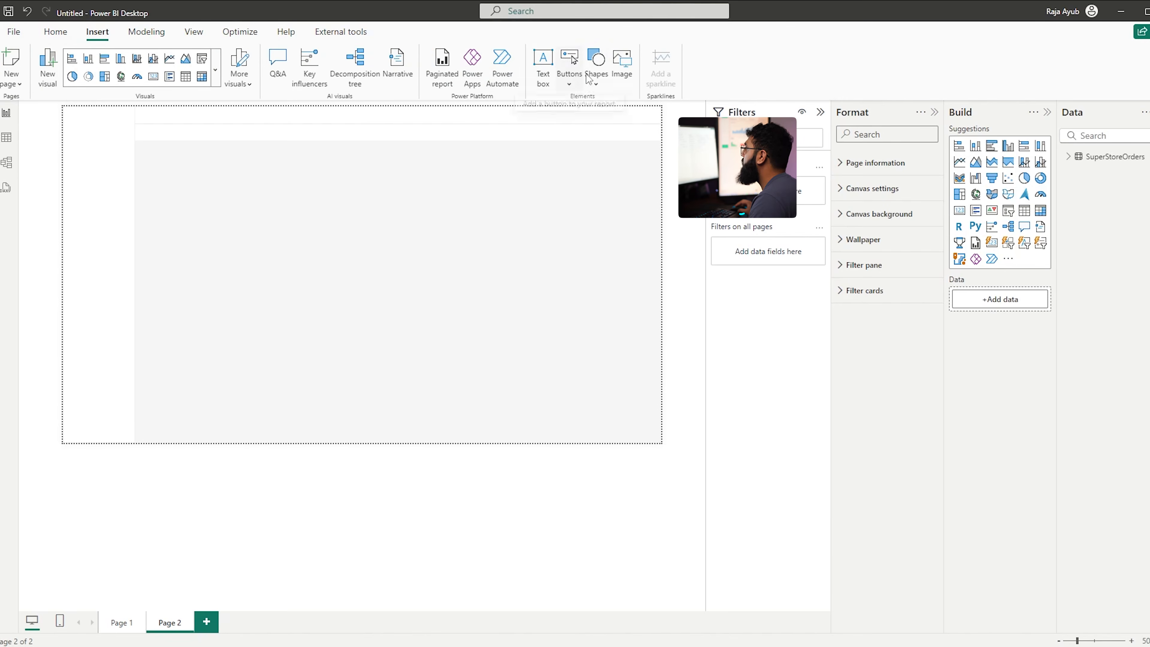
{"action": "left_click", "coordinate": [542, 75]}
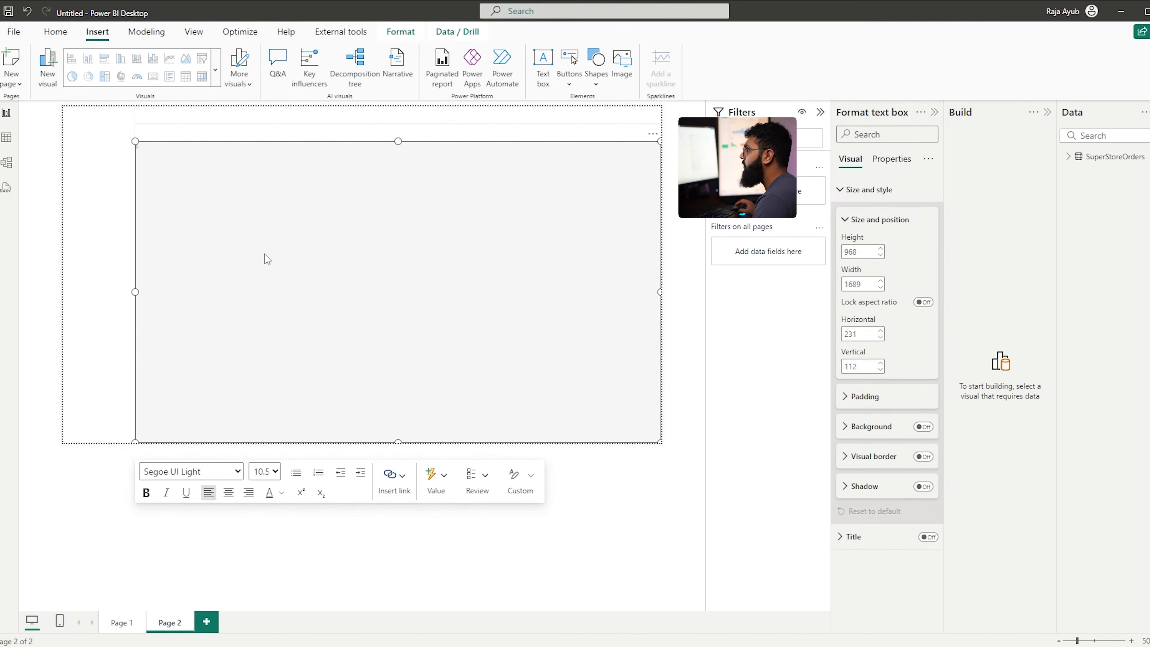
{"action": "type", "text": "Dashboard"}
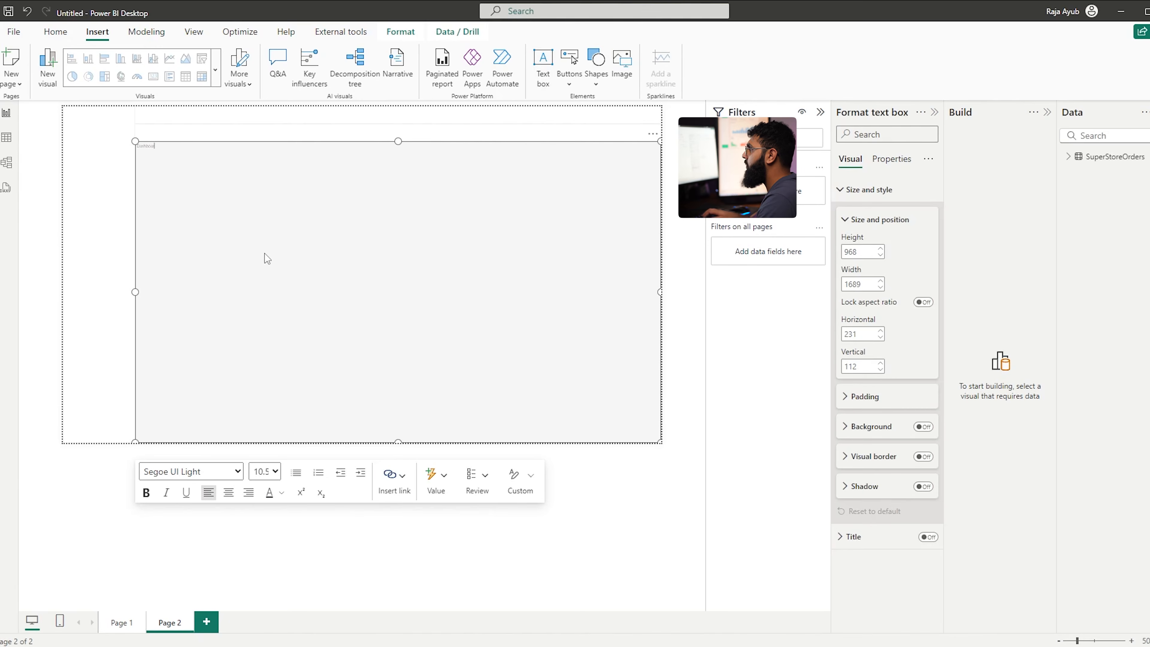
{"action": "type", "text": " Overview"}
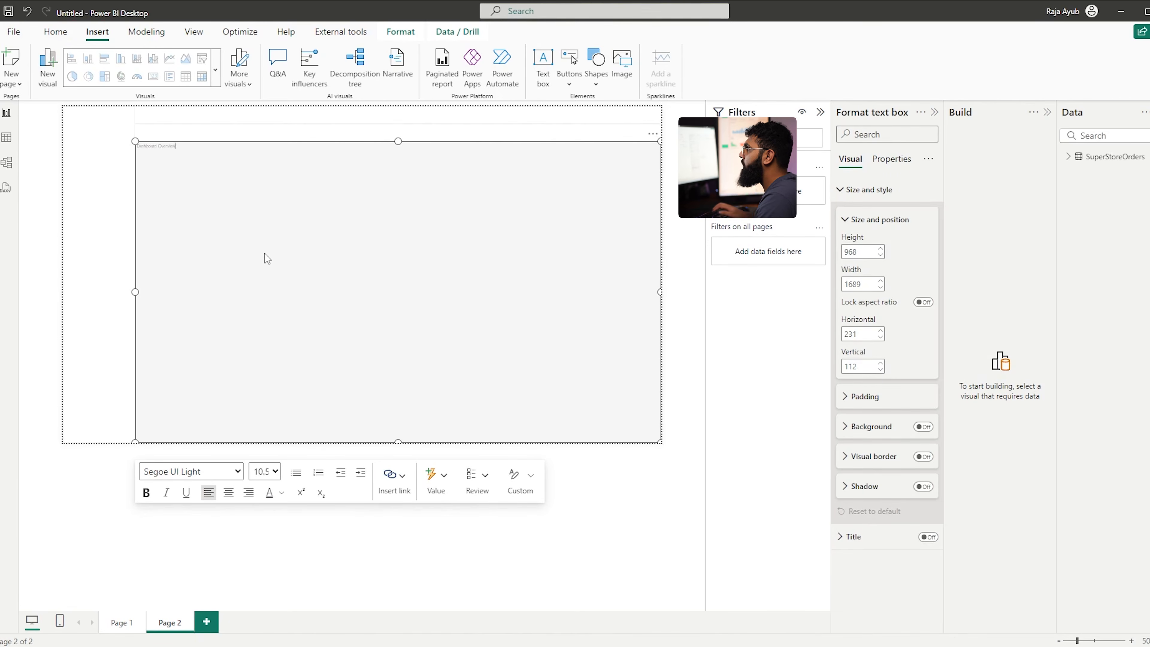
Format the whole "Dashboard Overview" text in the DIN font at size 18
{"action": "key", "text": "ctrl+a"}
{"action": "left_click", "coordinate": [275, 471]}
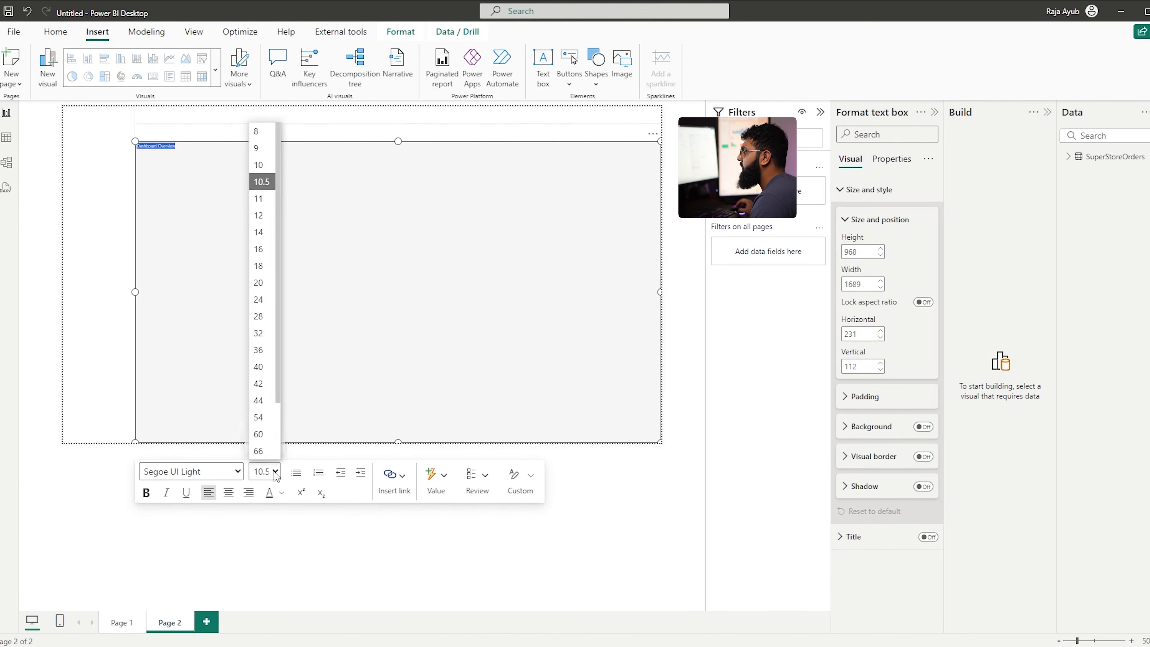
{"action": "left_click", "coordinate": [260, 266]}
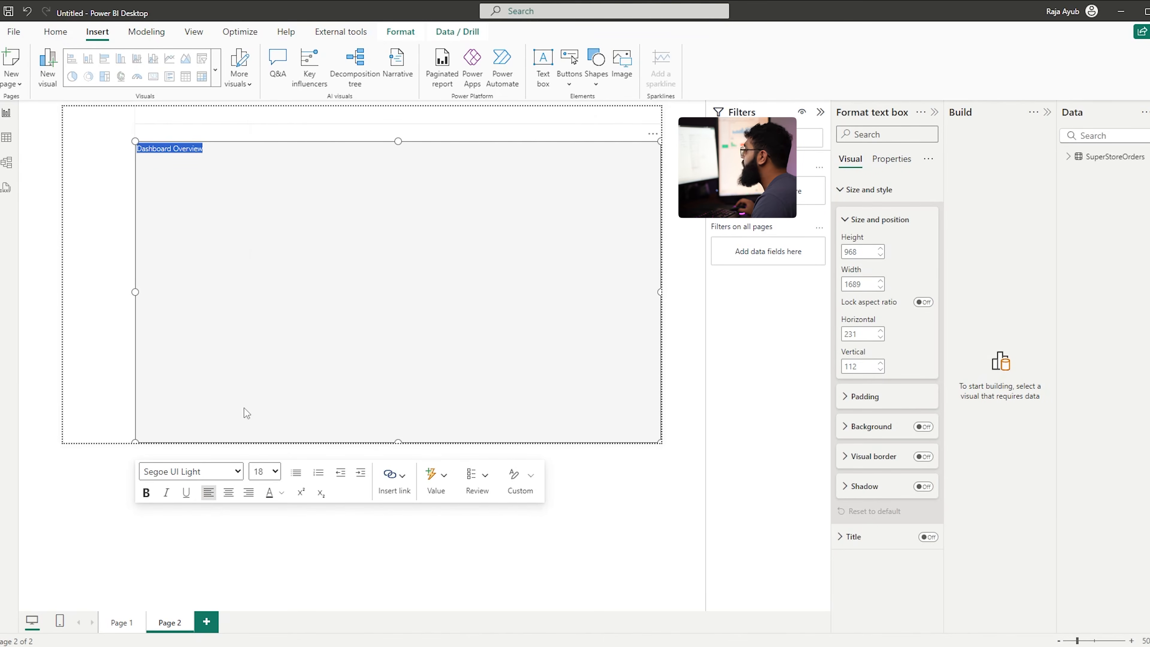
{"action": "left_click", "coordinate": [191, 472]}
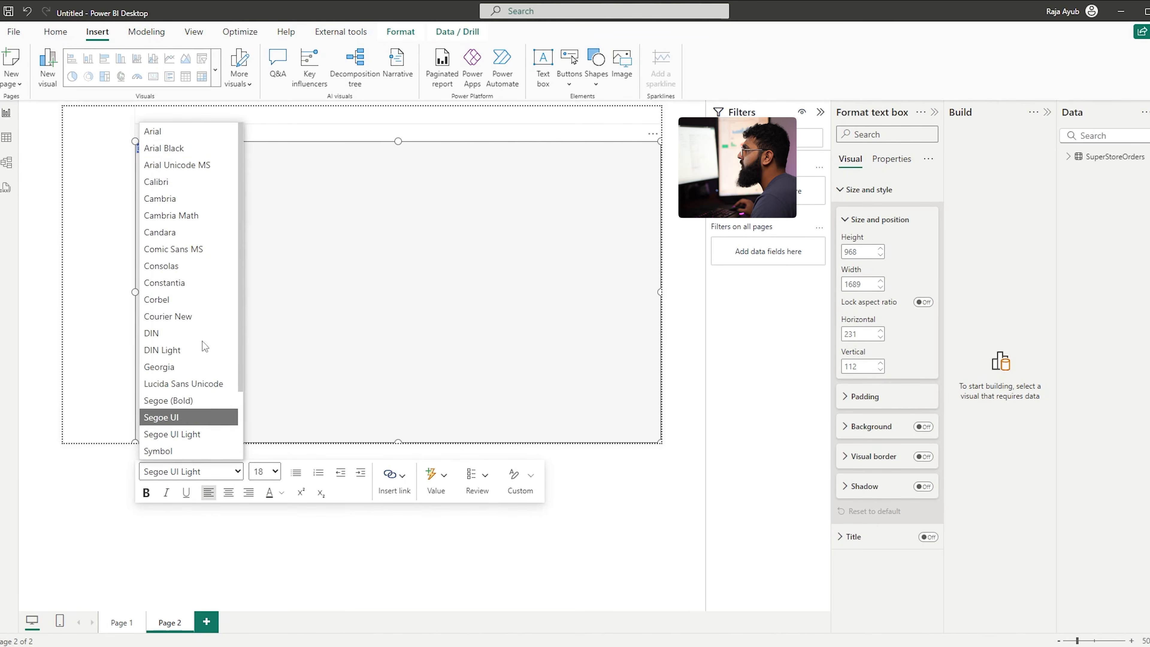
{"action": "left_click", "coordinate": [181, 338]}
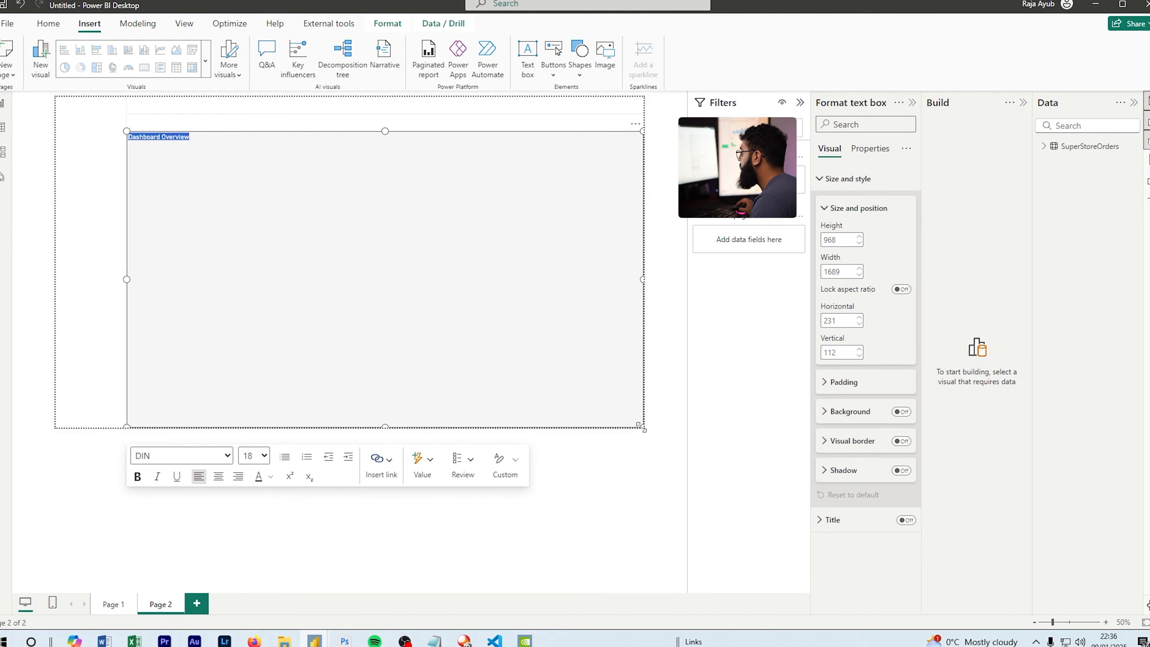
Shrink the title text box to about 346 × 78 px and position it on the second header bar, just right of the sidebar
{"action": "left_click_drag", "start_coordinate": [641, 427], "coordinate": [230, 118]}
{"action": "key", "text": "alt"}
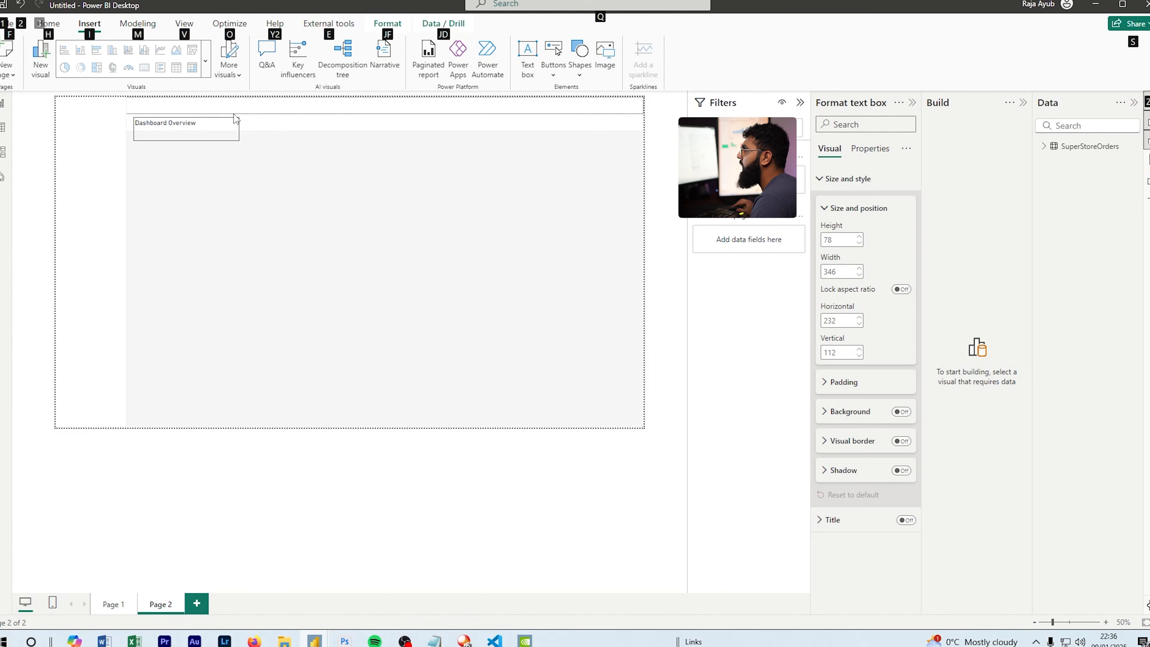
{"action": "left_click", "coordinate": [235, 121]}
{"action": "left_click", "coordinate": [280, 251]}
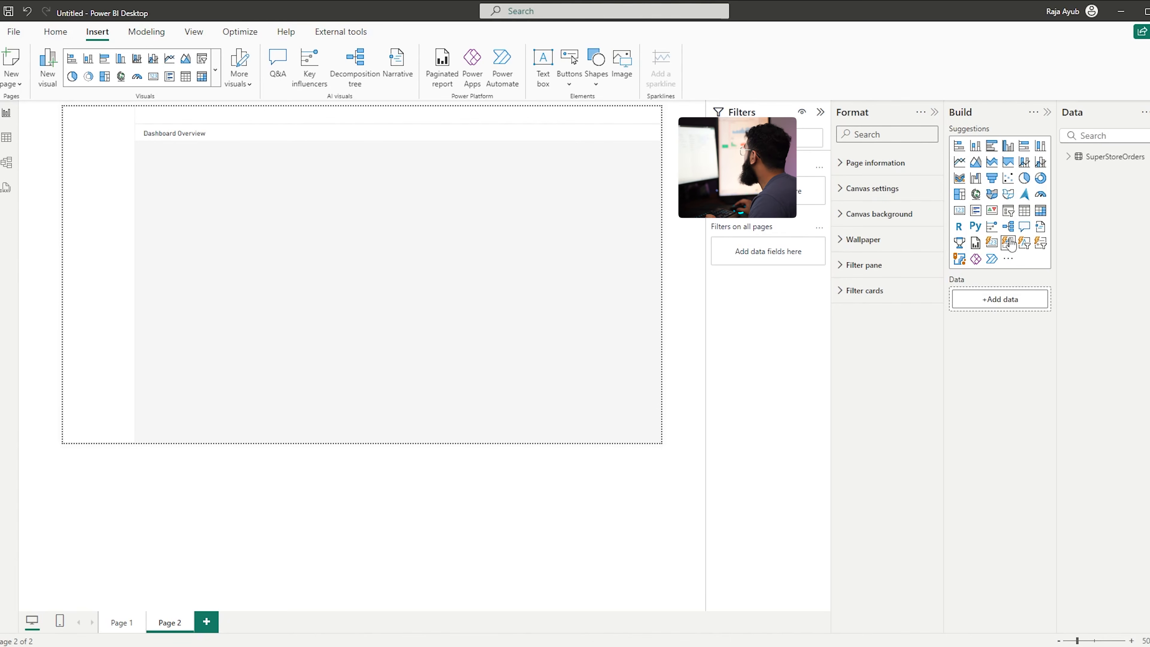
Add a text slicer to the page and shrink it to about 346 × 128 px
{"action": "left_click", "coordinate": [1027, 246]}
{"action": "left_click_drag", "start_coordinate": [224, 306], "coordinate": [385, 300]}
{"action": "left_click_drag", "start_coordinate": [358, 446], "coordinate": [358, 192]}
Assign the sub_category field to the text slicer and move it onto the top header bar next to the sidebar
{"action": "left_click", "coordinate": [1071, 156]}
{"action": "left_click", "coordinate": [1088, 456]}
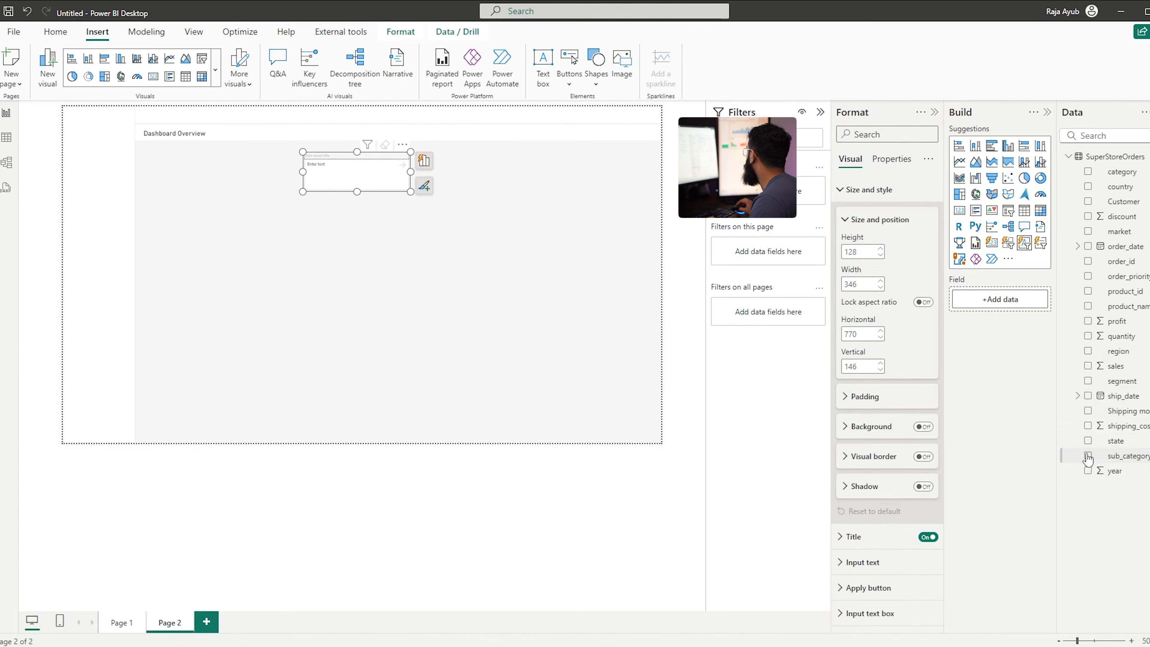
{"action": "left_click", "coordinate": [342, 189]}
{"action": "left_click_drag", "start_coordinate": [342, 190], "coordinate": [180, 136]}
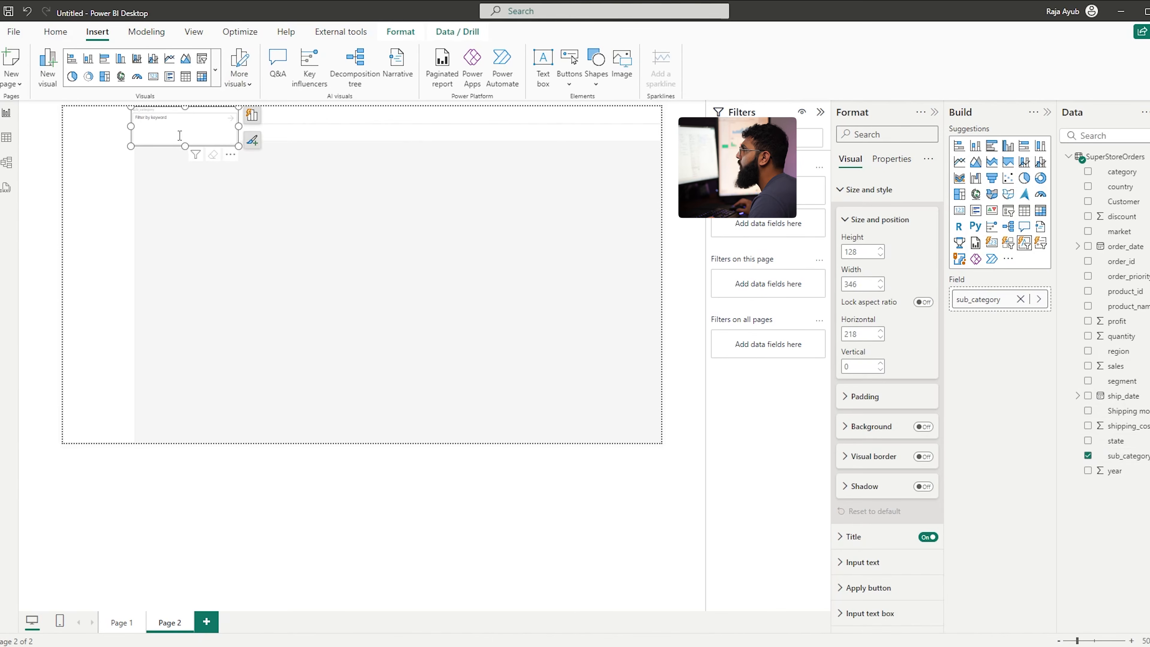
Turn off the text slicer's title and reshape the slicer into a wide, thin bar filling the top header's height
{"action": "left_click", "coordinate": [862, 190]}
{"action": "left_click", "coordinate": [939, 221]}
{"action": "left_click_drag", "start_coordinate": [185, 147], "coordinate": [331, 116]}
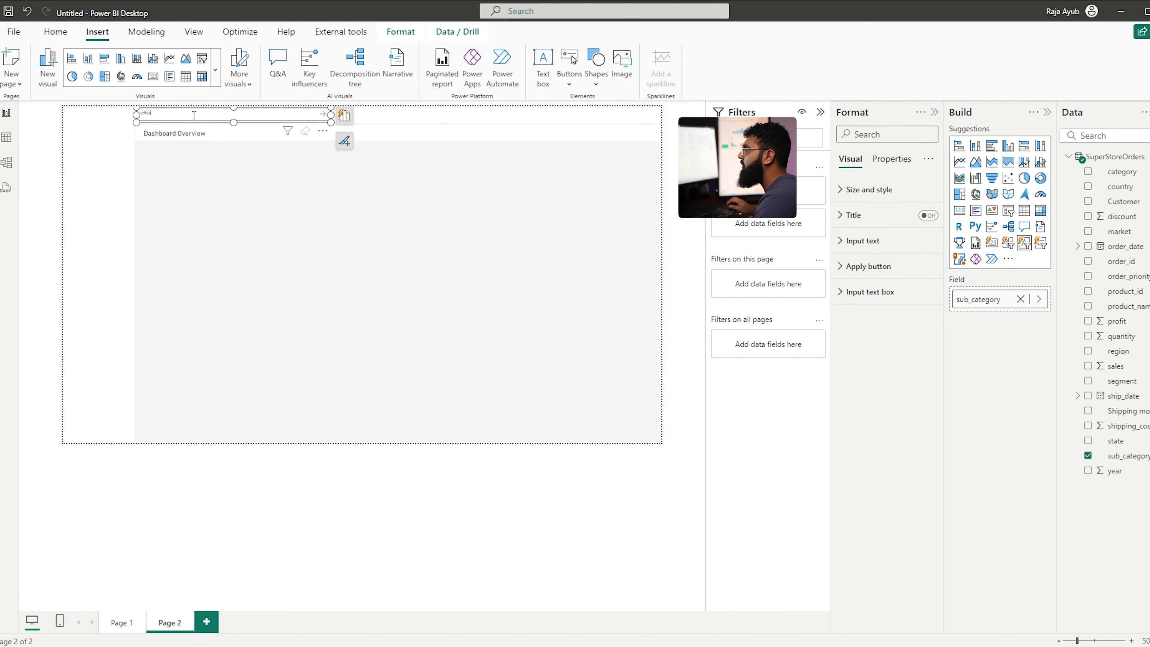
Look up the sub_category values in the SuperStoreOrders data table and return to the report page
{"action": "left_click", "coordinate": [6, 137]}
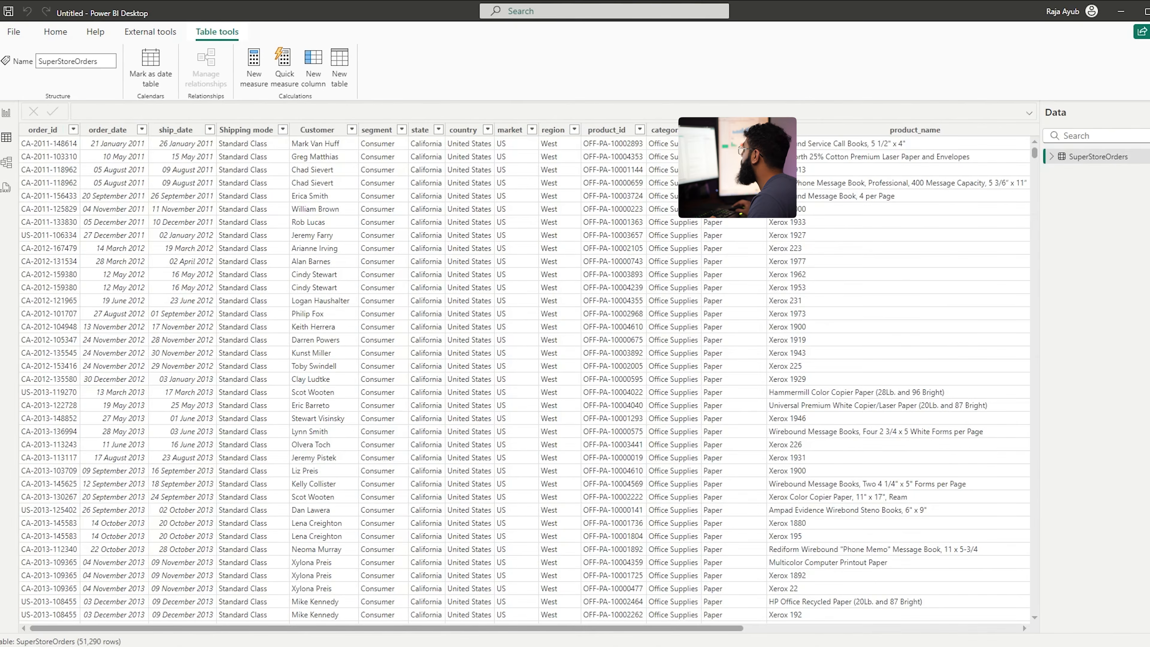
{"action": "left_click", "coordinate": [760, 130]}
{"action": "left_click", "coordinate": [7, 112]}
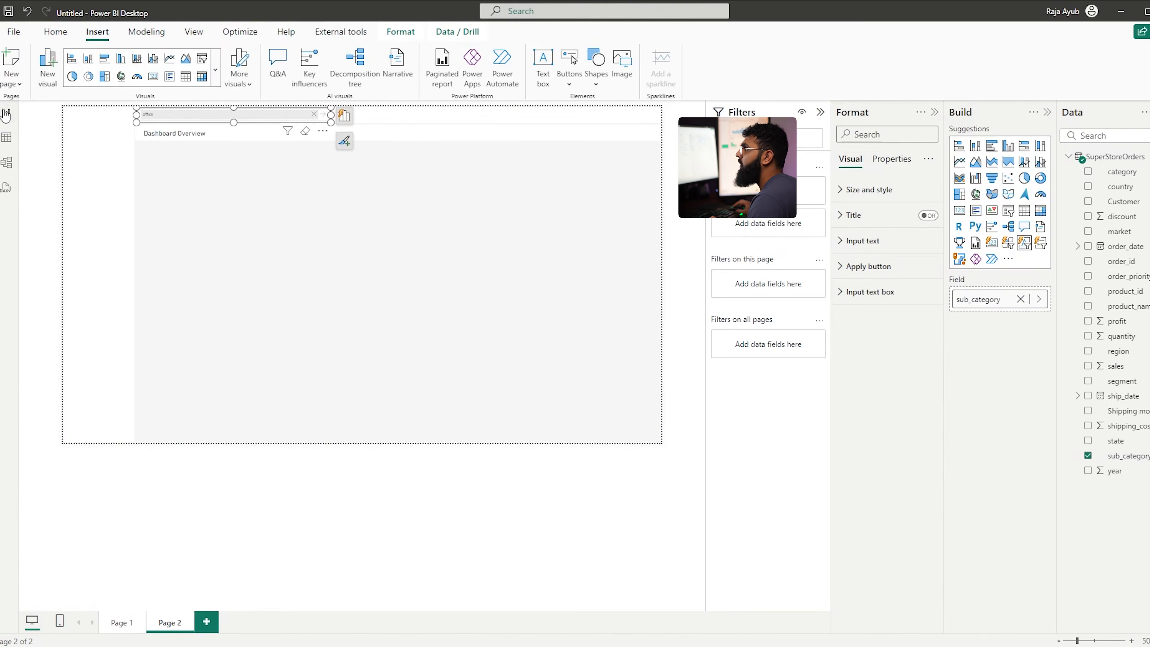
Filter the report with the keyword "paper" in the text slicer
{"action": "left_click", "coordinate": [170, 119]}
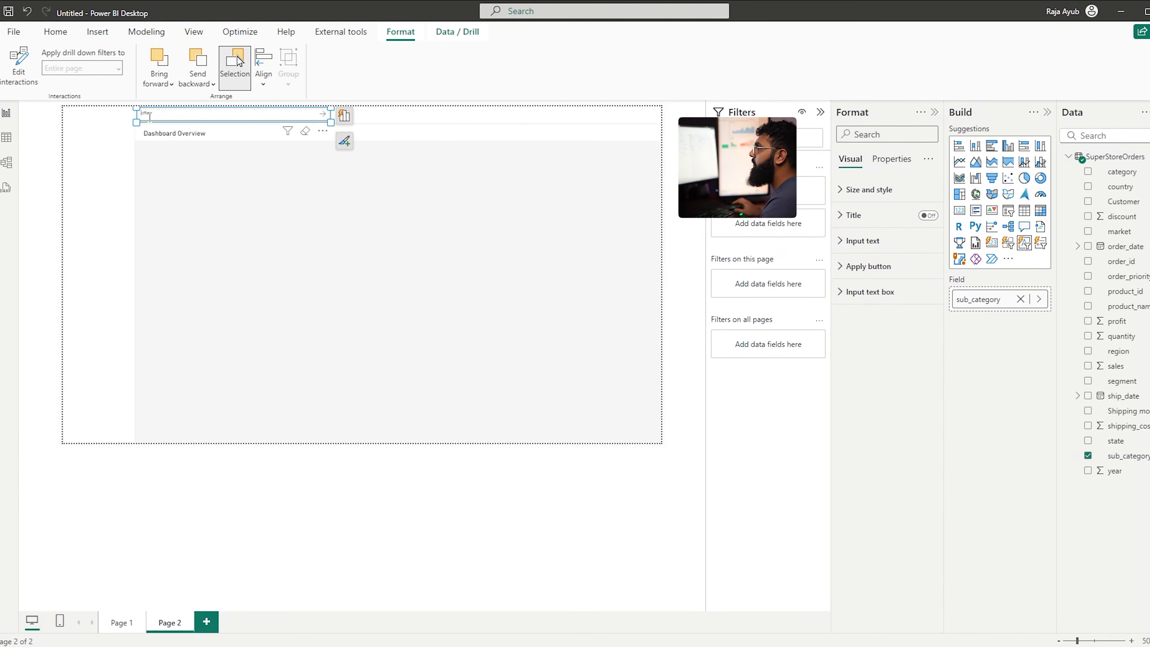
{"action": "type", "text": "paper"}
{"action": "key", "text": "Return"}
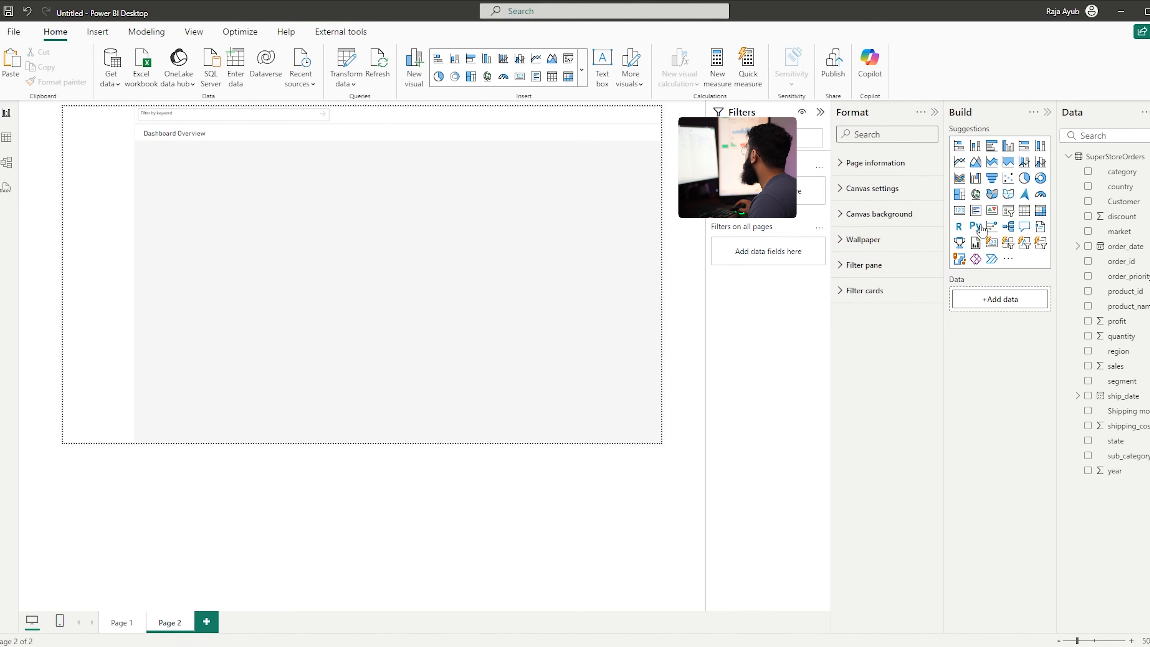
Add a new-style card visual to the canvas and assign the sales, profit and quantity fields to it
{"action": "left_click", "coordinate": [992, 243]}
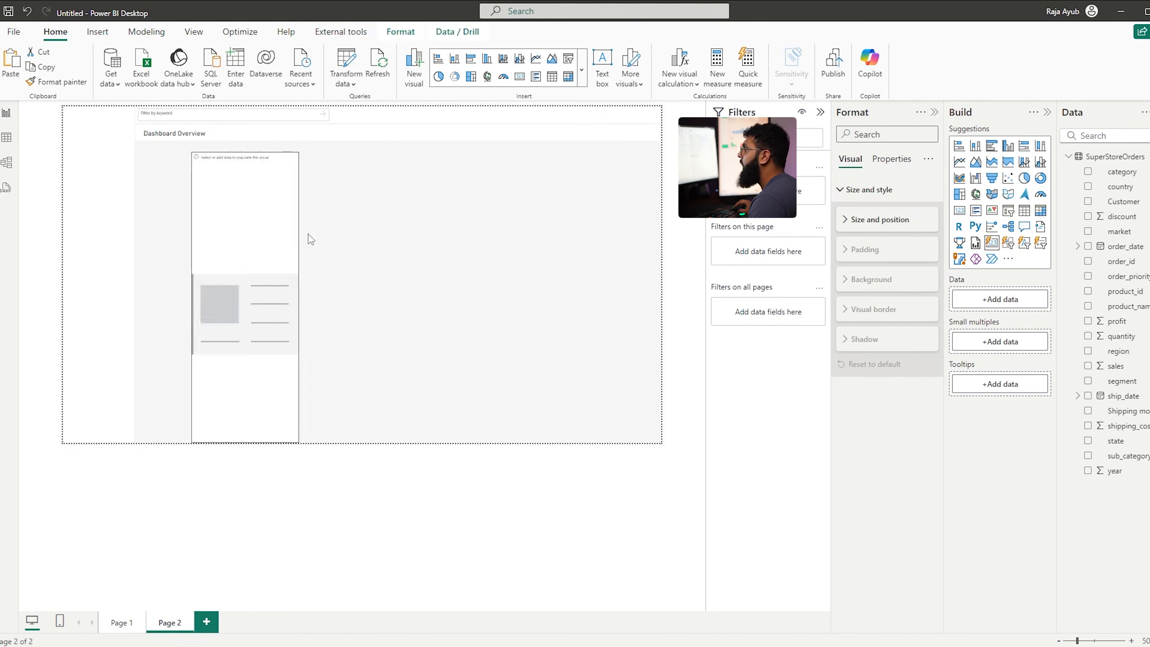
{"action": "left_click_drag", "start_coordinate": [308, 234], "coordinate": [398, 235]}
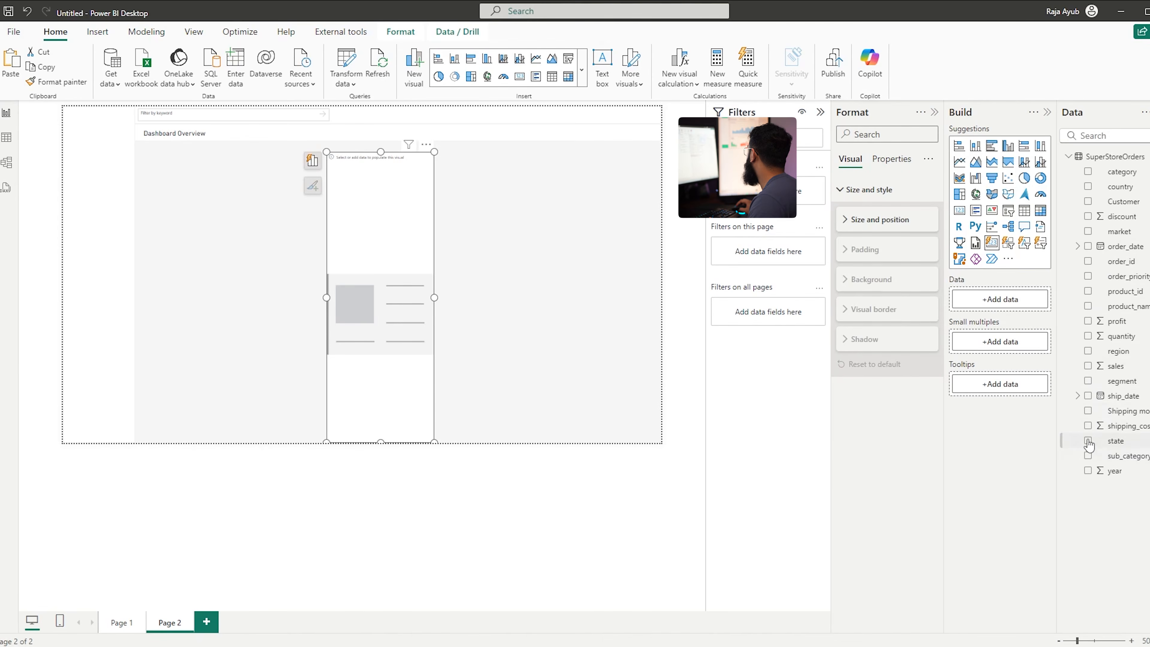
{"action": "left_click", "coordinate": [1088, 366]}
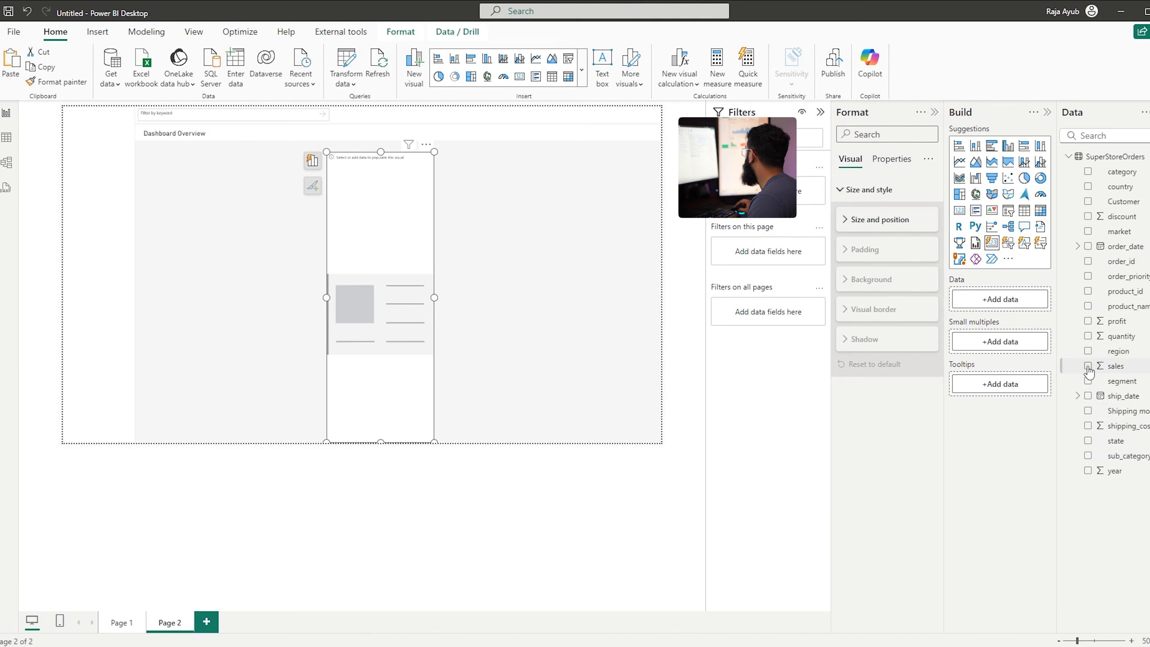
{"action": "left_click", "coordinate": [1088, 321]}
{"action": "left_click", "coordinate": [1088, 335]}
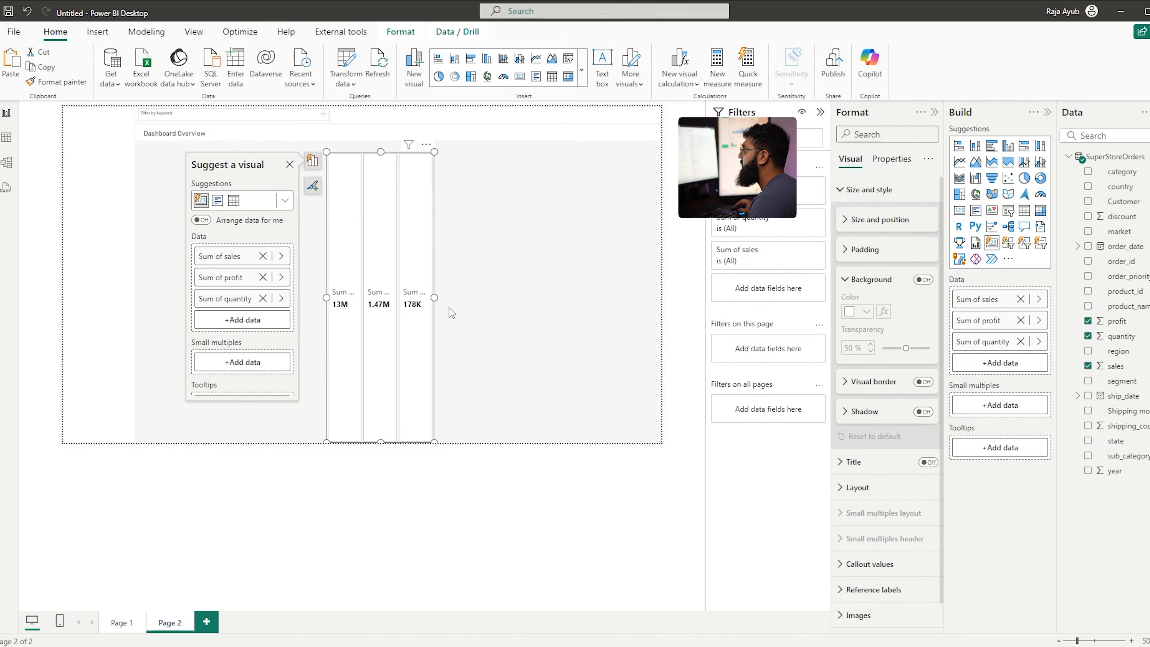
Widen the card visual, reduce it to a short row and place it just below the Dashboard Overview title beside the sidebar
{"action": "left_click_drag", "start_coordinate": [434, 298], "coordinate": [557, 312]}
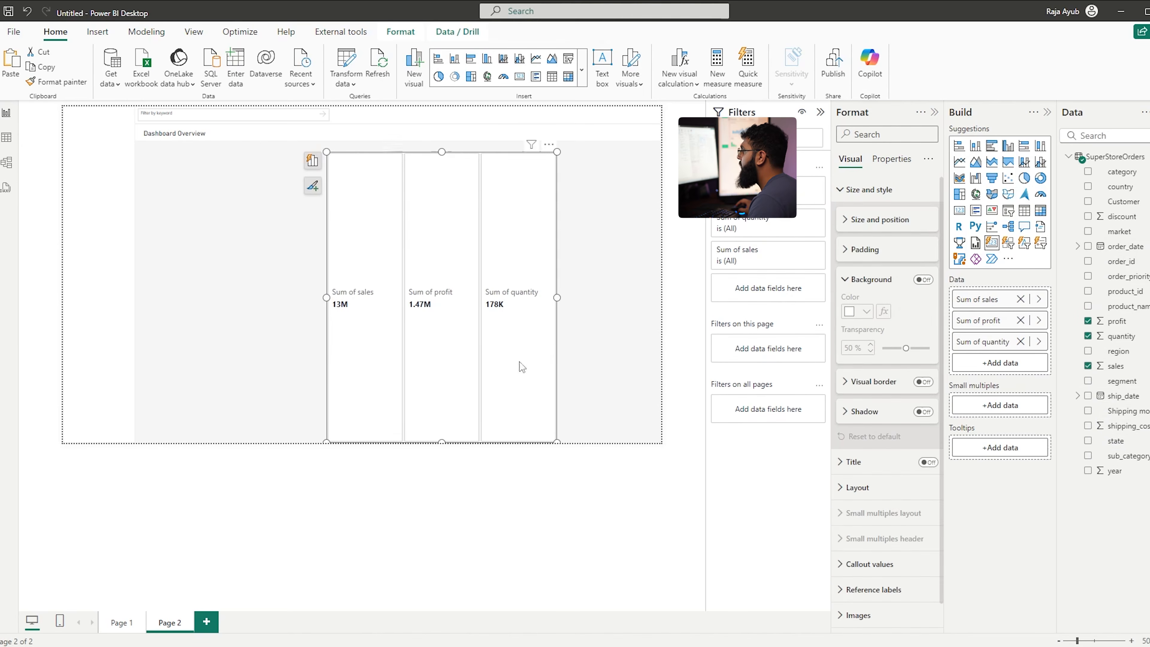
{"action": "left_click", "coordinate": [445, 450]}
{"action": "left_click", "coordinate": [415, 423]}
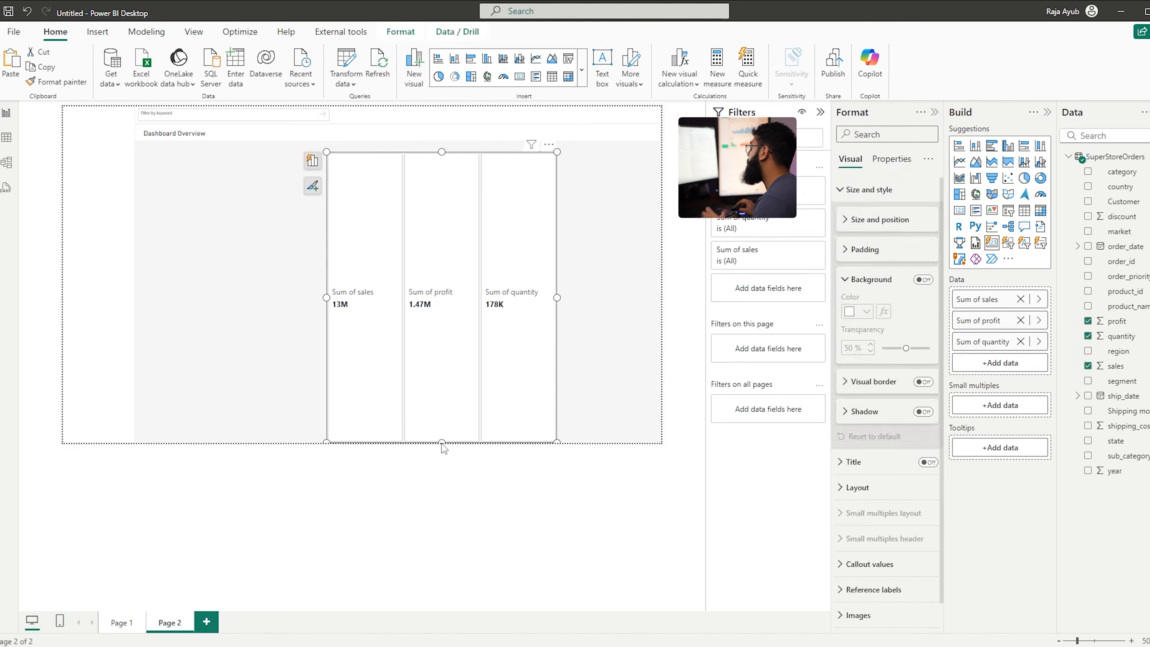
{"action": "left_click", "coordinate": [441, 449]}
{"action": "left_click", "coordinate": [443, 444]}
{"action": "left_click_drag", "start_coordinate": [443, 442], "coordinate": [471, 226]}
{"action": "left_click_drag", "start_coordinate": [518, 177], "coordinate": [341, 181]}
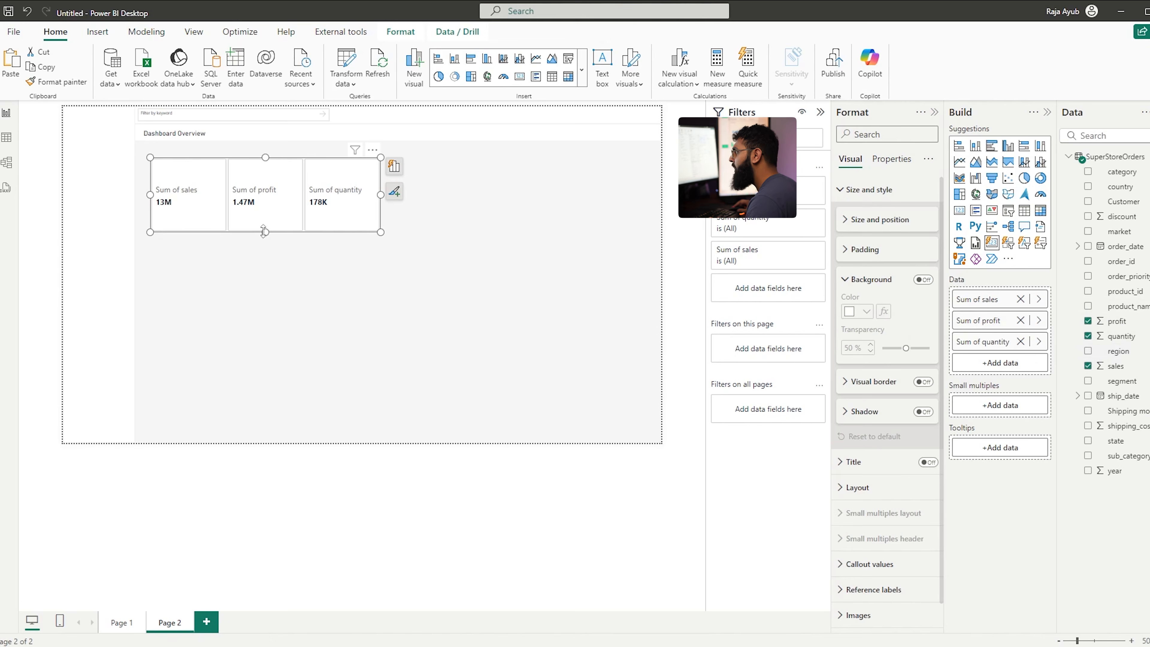
{"action": "left_click_drag", "start_coordinate": [267, 231], "coordinate": [265, 216]}
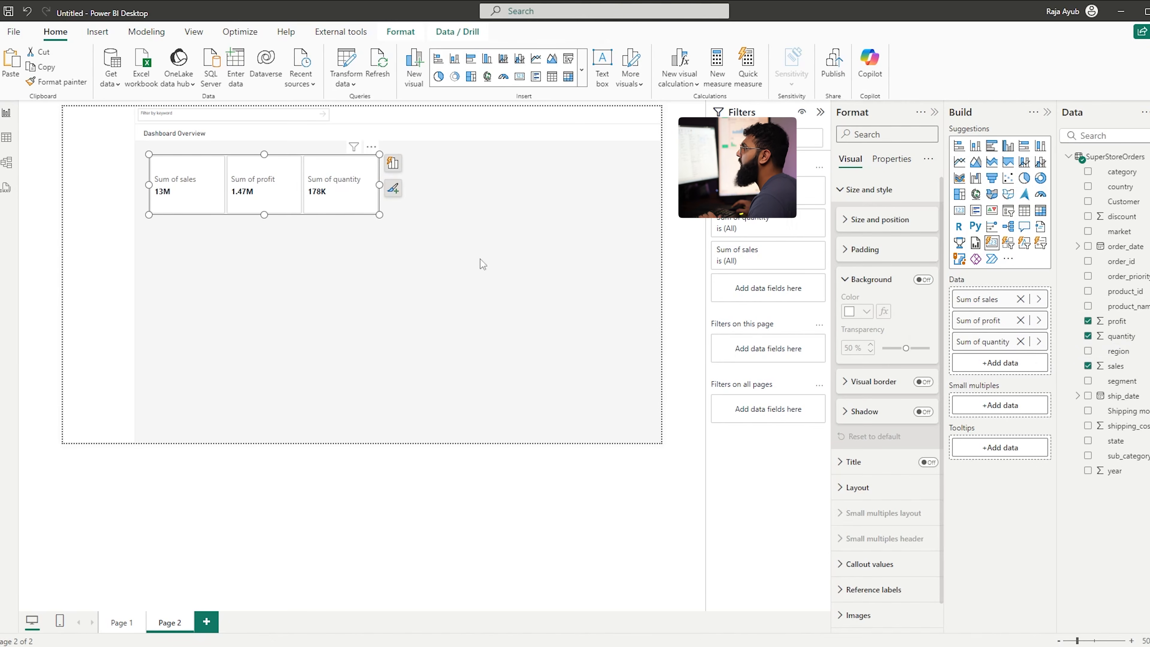
{"action": "left_click_drag", "start_coordinate": [264, 215], "coordinate": [266, 205]}
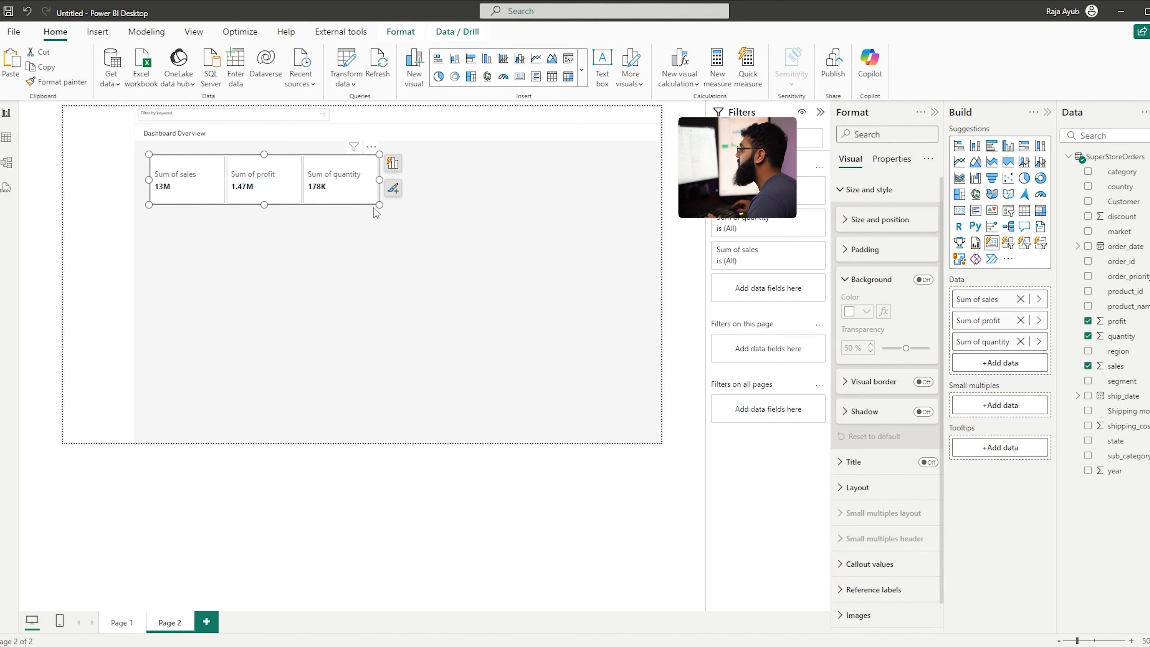
{"action": "left_click", "coordinate": [364, 325]}
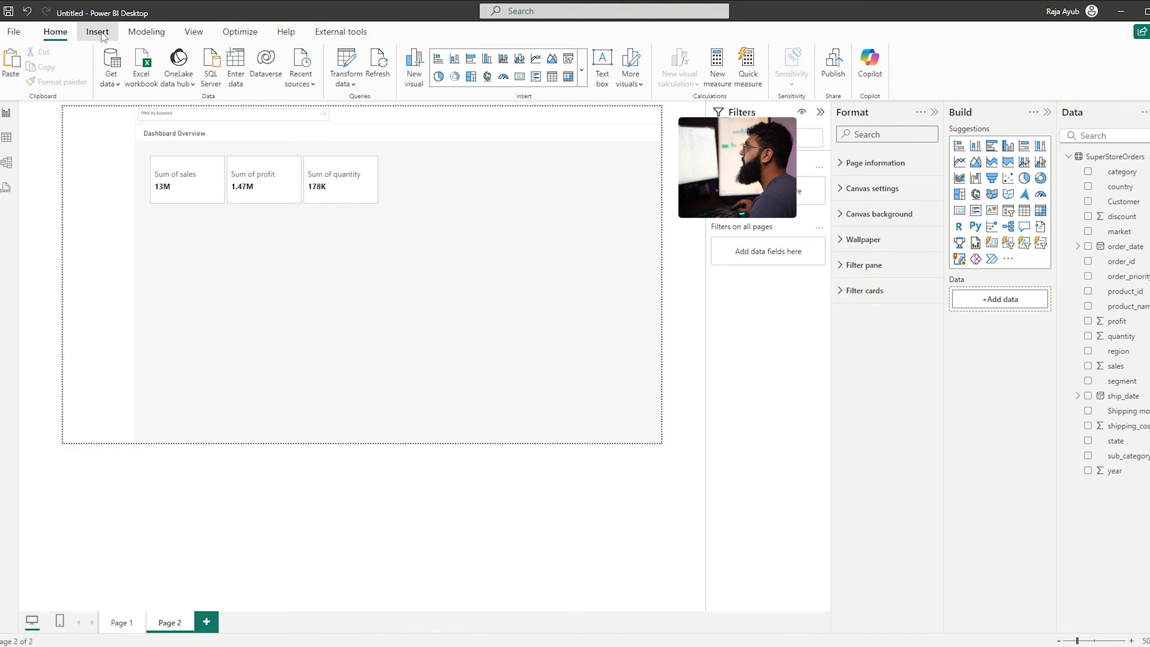
Try to create a measure with the formula Sales = SUM(SuperStoreOrders[sales])
{"action": "left_click", "coordinate": [717, 78]}
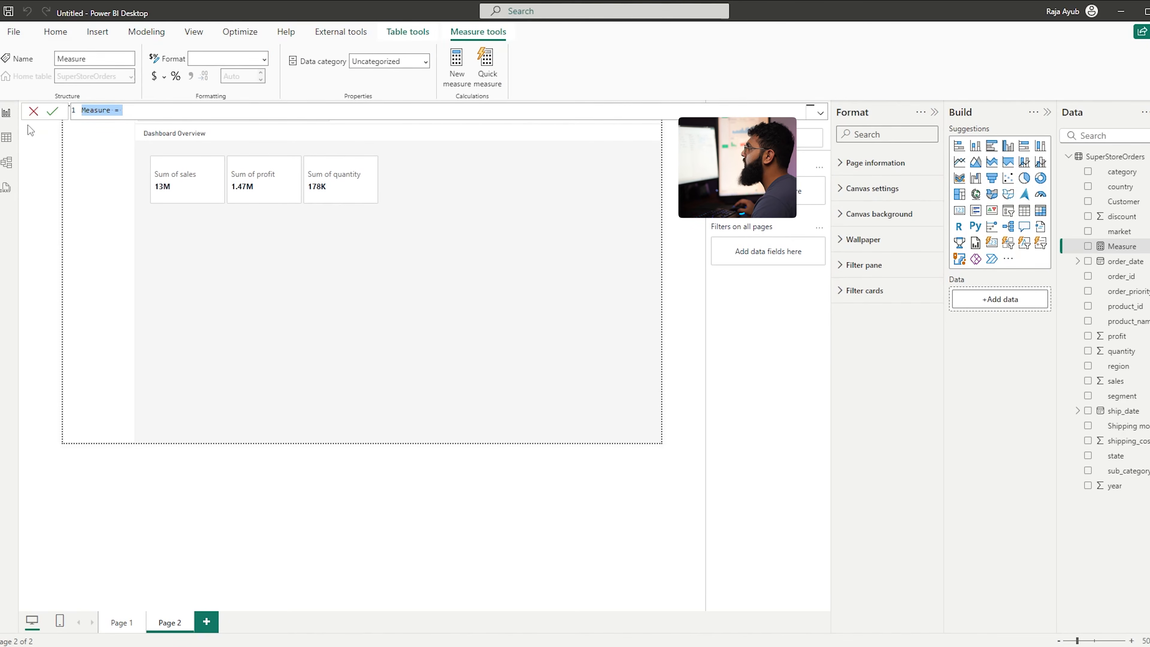
{"action": "key", "text": "BackSpace"}
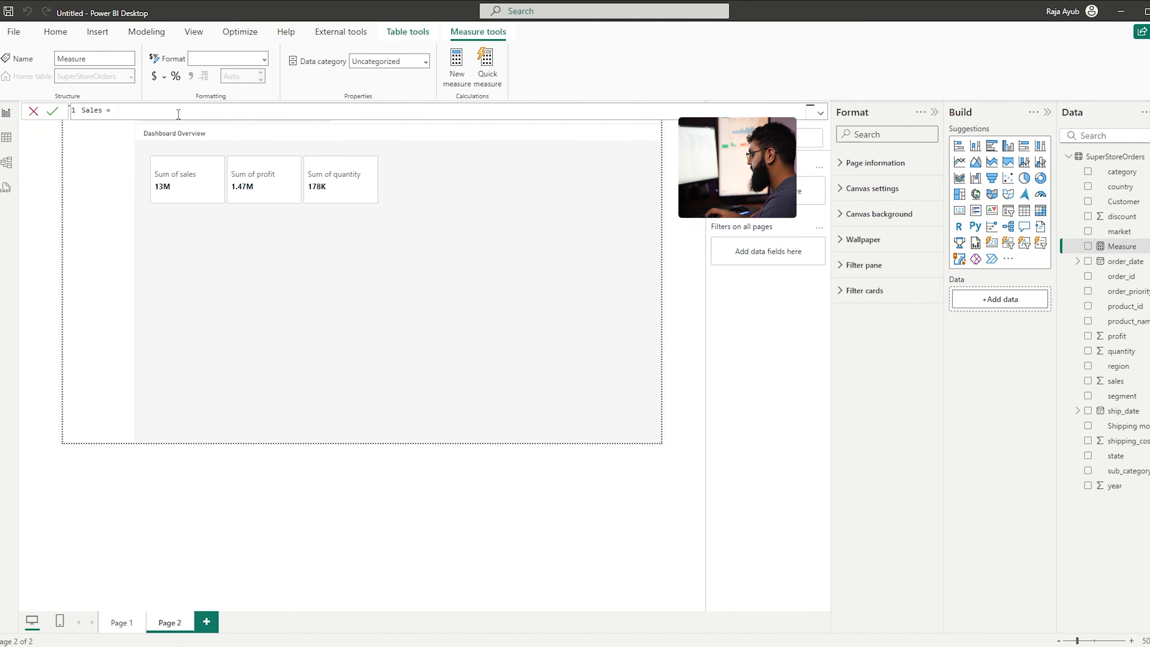
{"action": "type", "text": "Sales = SUM(Sale"}
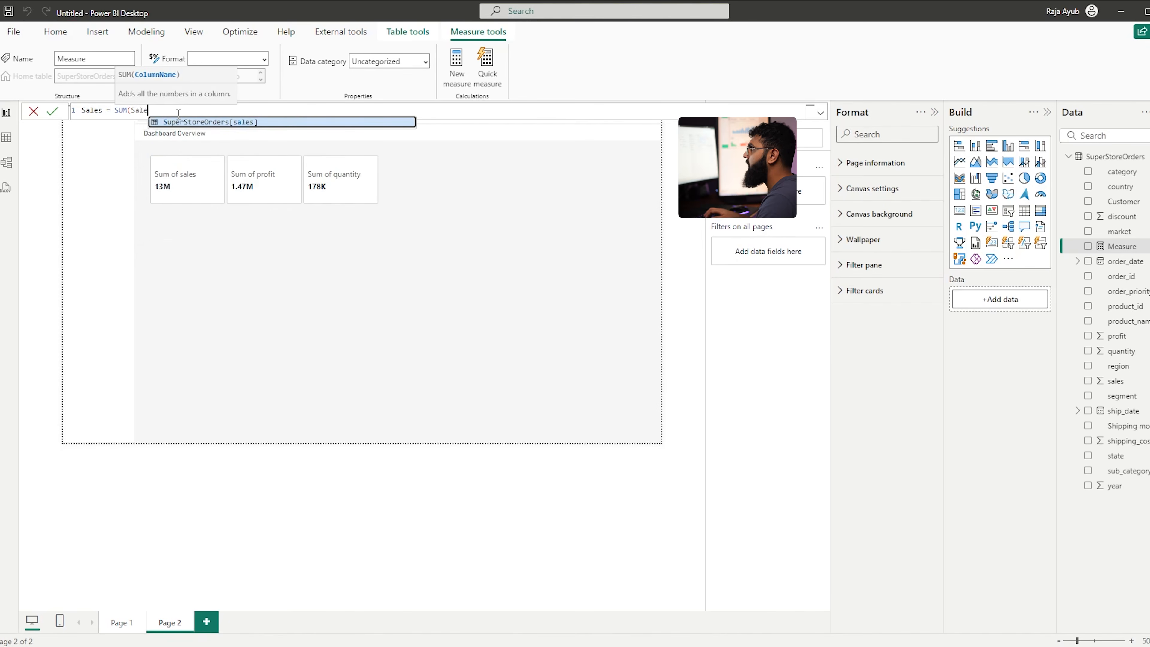
{"action": "key", "text": "Tab"}
{"action": "type", "text": ")"}
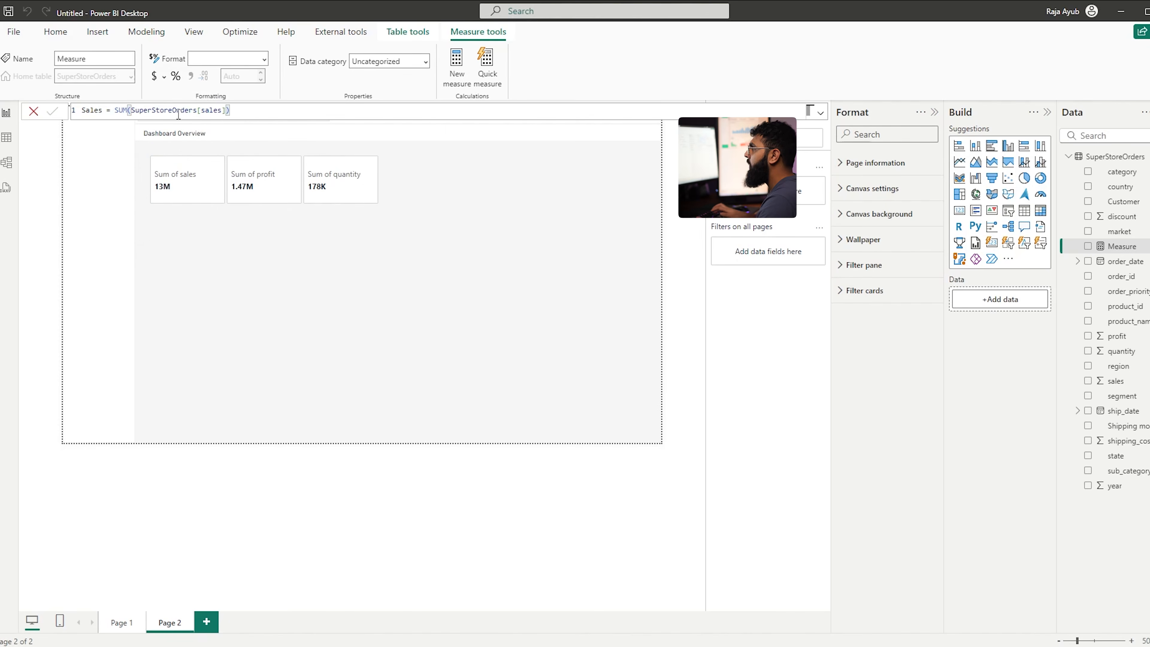
{"action": "key", "text": "Return"}
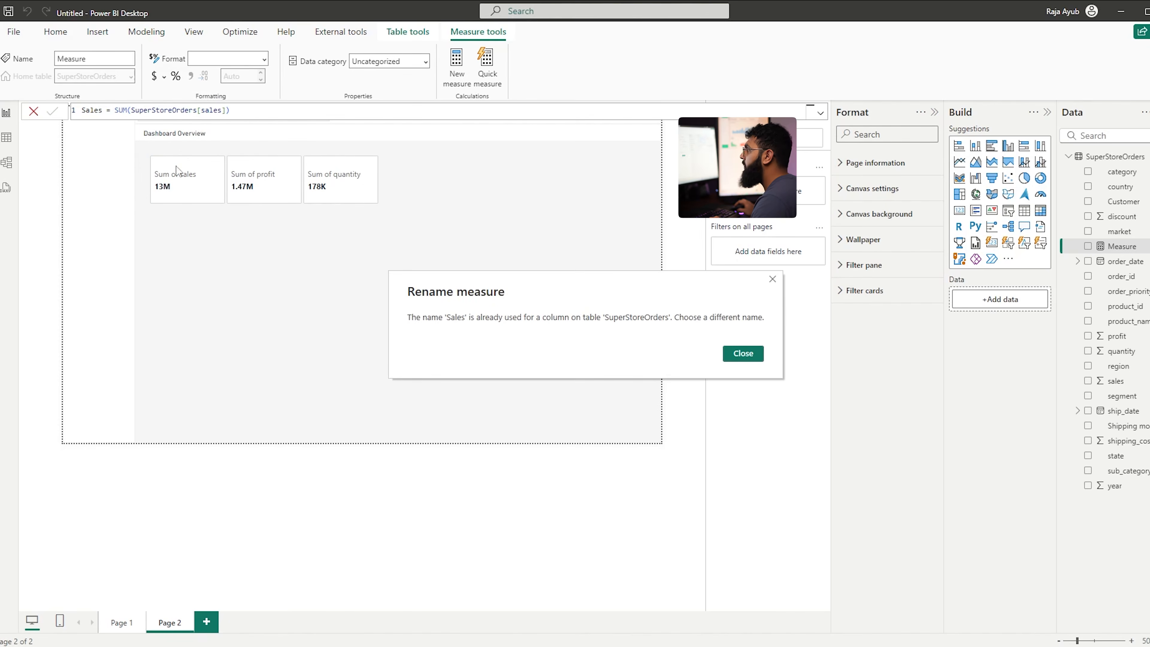
Change the measure's name to "Sales $" in its formula and commit it
{"action": "left_click", "coordinate": [744, 354]}
{"action": "double_click", "coordinate": [101, 112]}
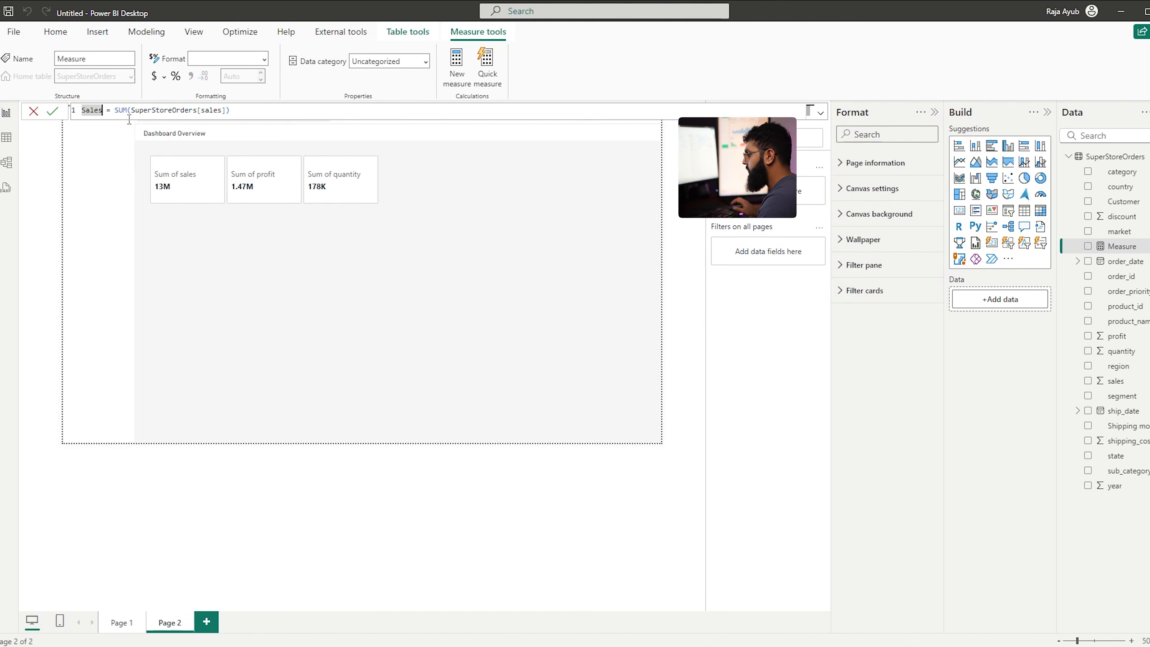
{"action": "key", "text": "Right"}
{"action": "type", "text": "$"}
{"action": "key", "text": "Return"}
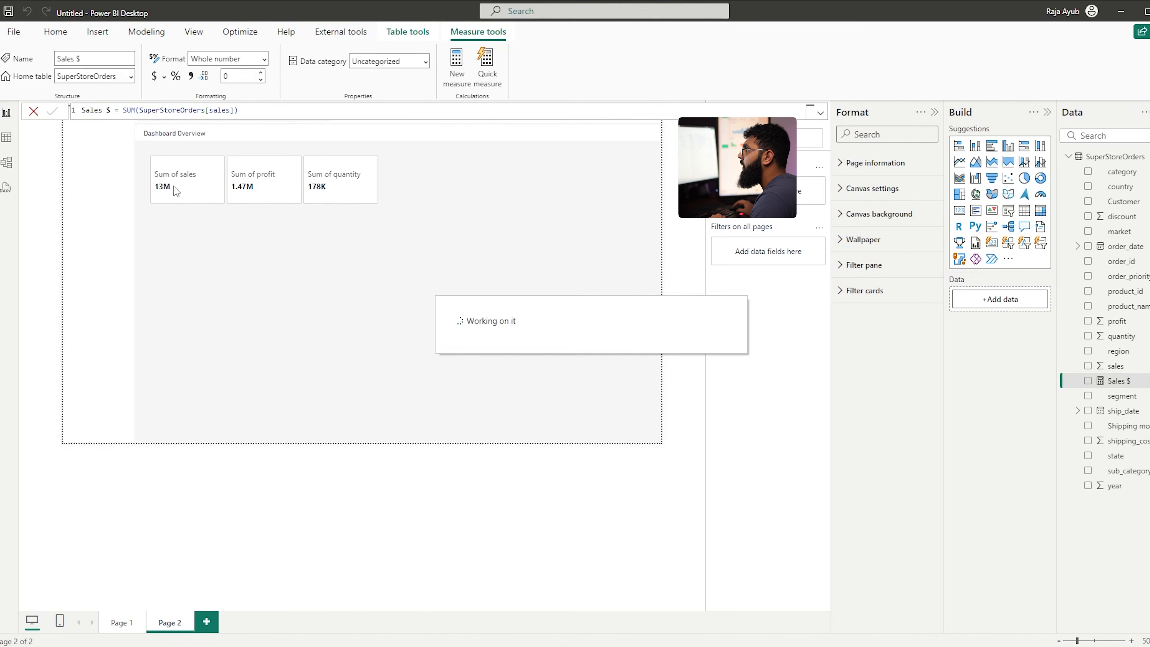
{"action": "left_click", "coordinate": [278, 268]}
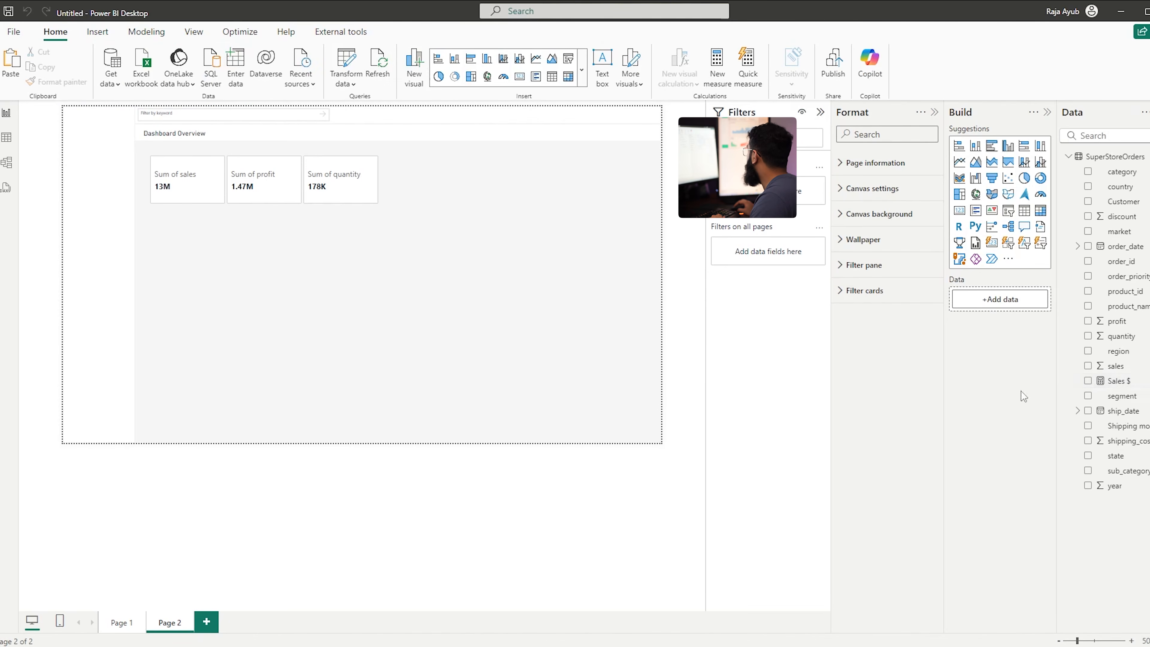
Place the Sales $ measure on the canvas, shrink its visual, convert it to a table and move it into the empty lower area
{"action": "left_click", "coordinate": [1089, 381]}
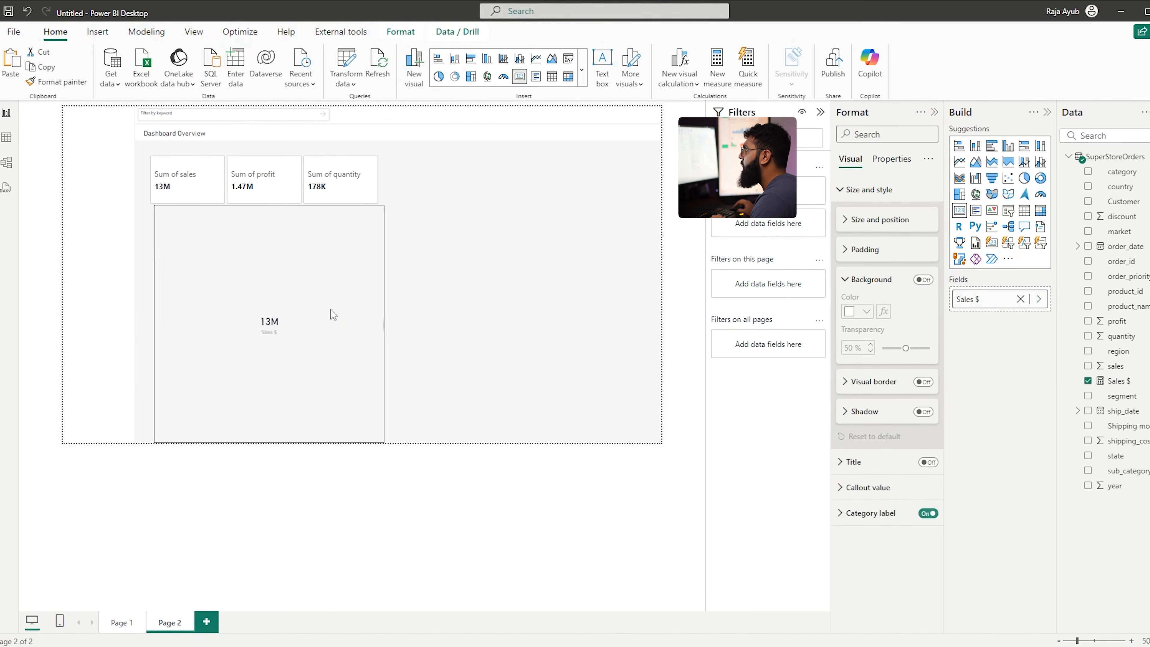
{"action": "left_click_drag", "start_coordinate": [546, 441], "coordinate": [577, 313]}
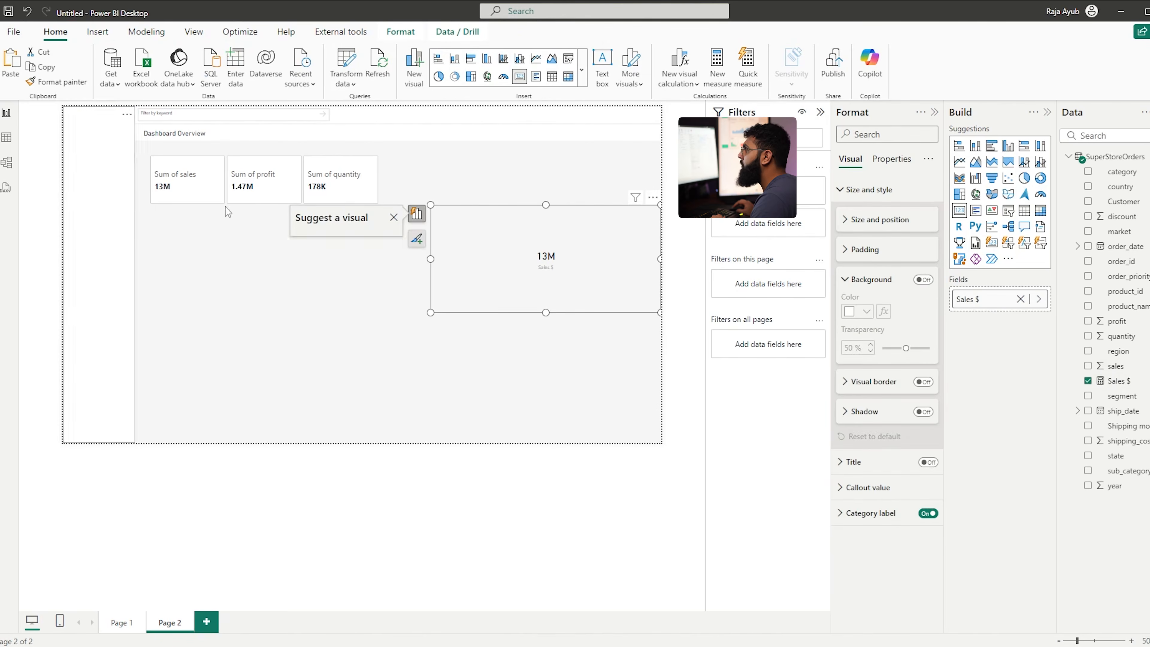
{"action": "left_click_drag", "start_coordinate": [540, 280], "coordinate": [392, 338]}
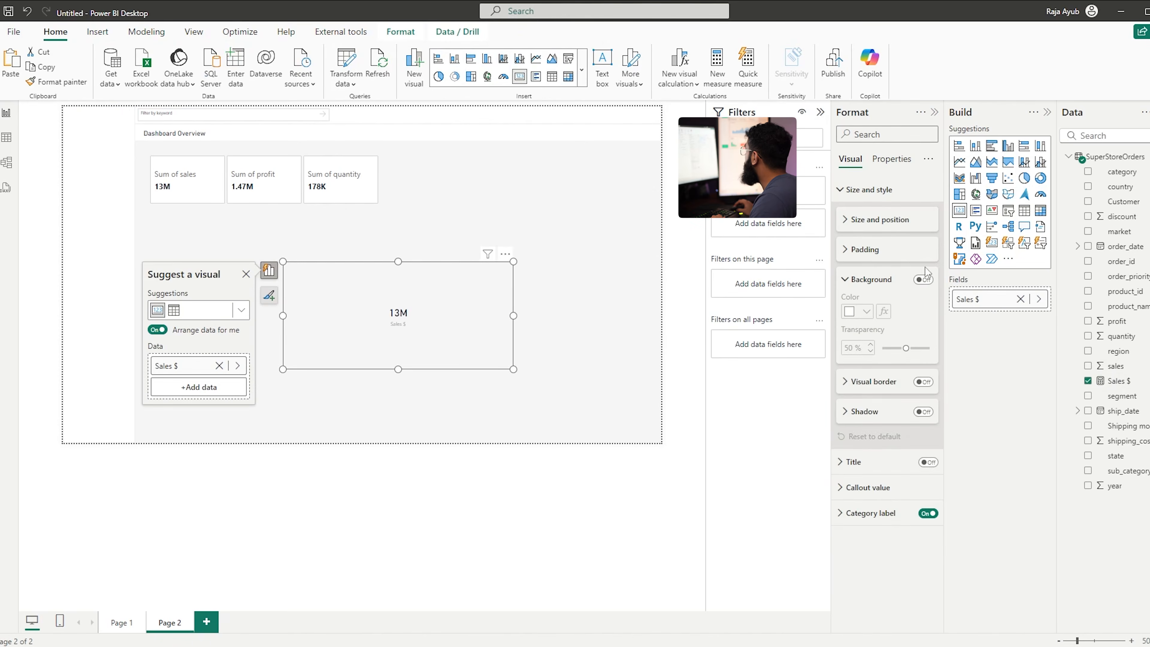
{"action": "left_click", "coordinate": [1024, 210]}
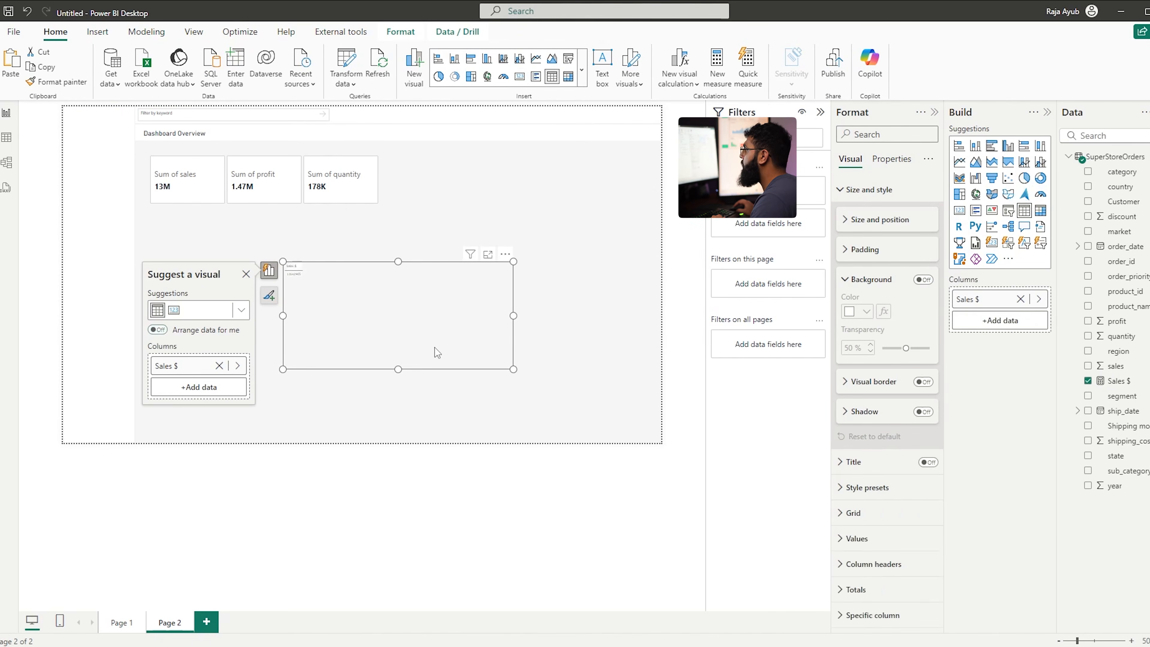
{"action": "left_click_drag", "start_coordinate": [369, 335], "coordinate": [500, 346]}
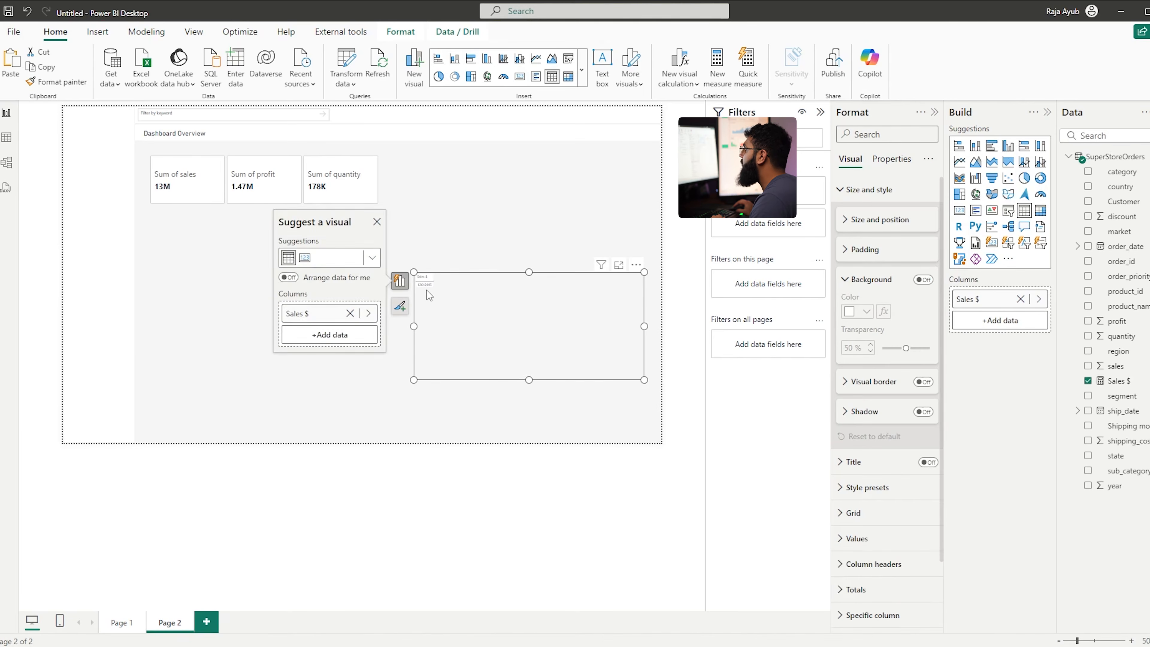
{"action": "left_click", "coordinate": [470, 232]}
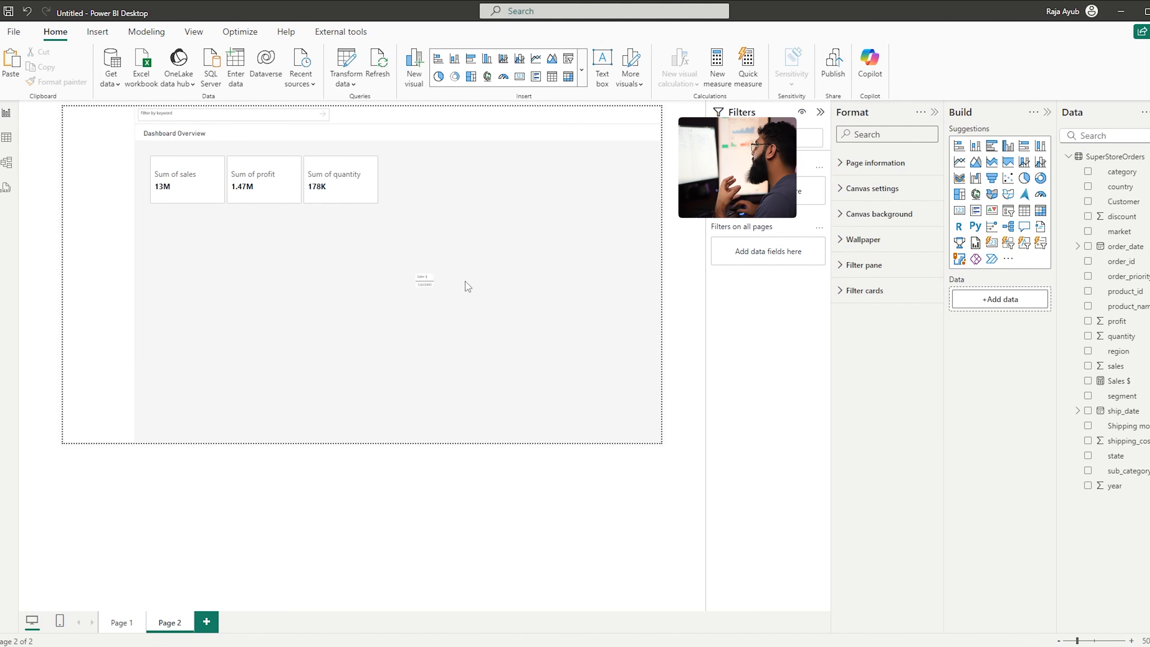
Add the segment and Shipping mode columns to the Sales $ table, and delete the table from the page
{"action": "left_click_drag", "start_coordinate": [459, 328], "coordinate": [419, 336]}
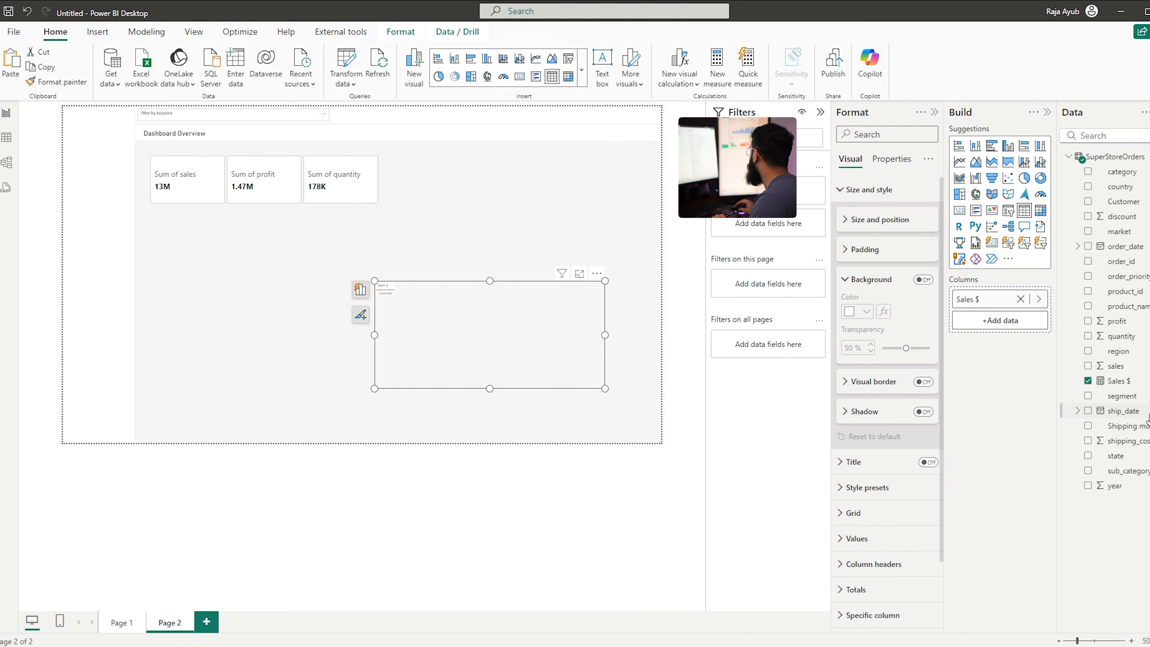
{"action": "left_click_drag", "start_coordinate": [1122, 396], "coordinate": [999, 330]}
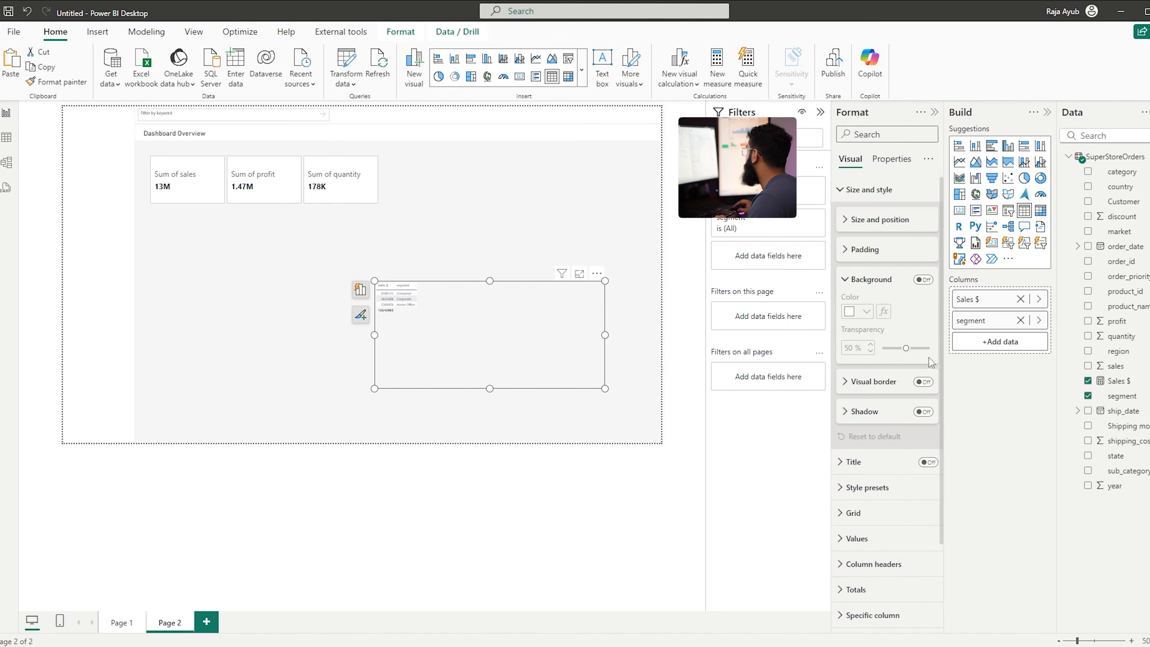
{"action": "left_click_drag", "start_coordinate": [1132, 427], "coordinate": [1002, 349]}
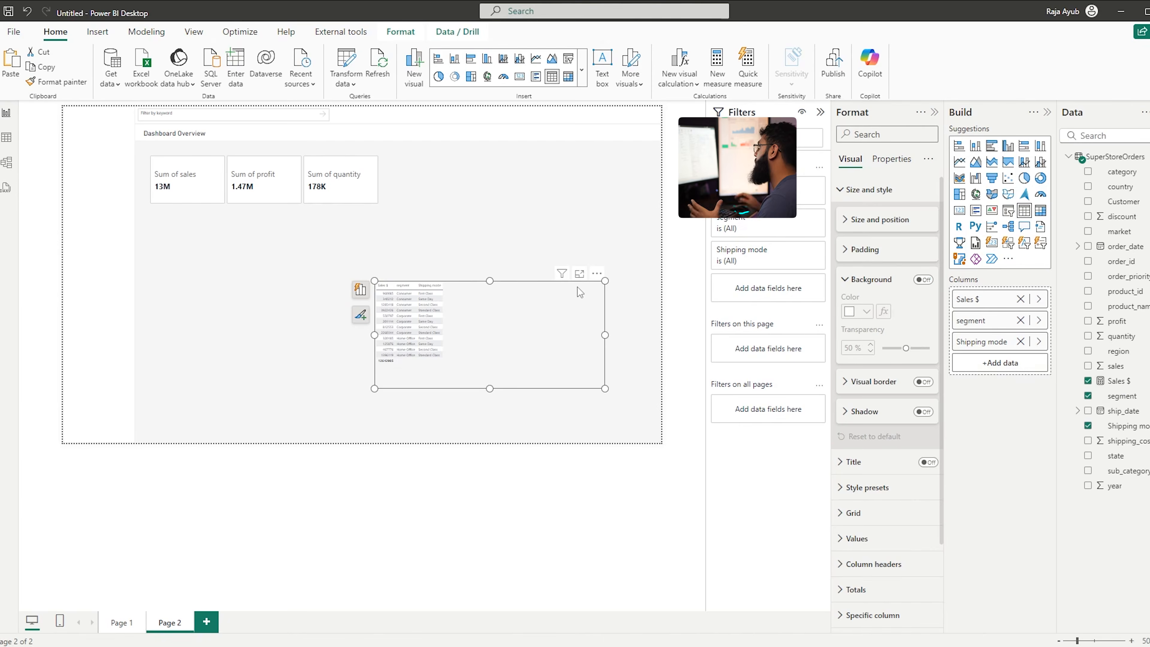
{"action": "key", "text": "Delete"}
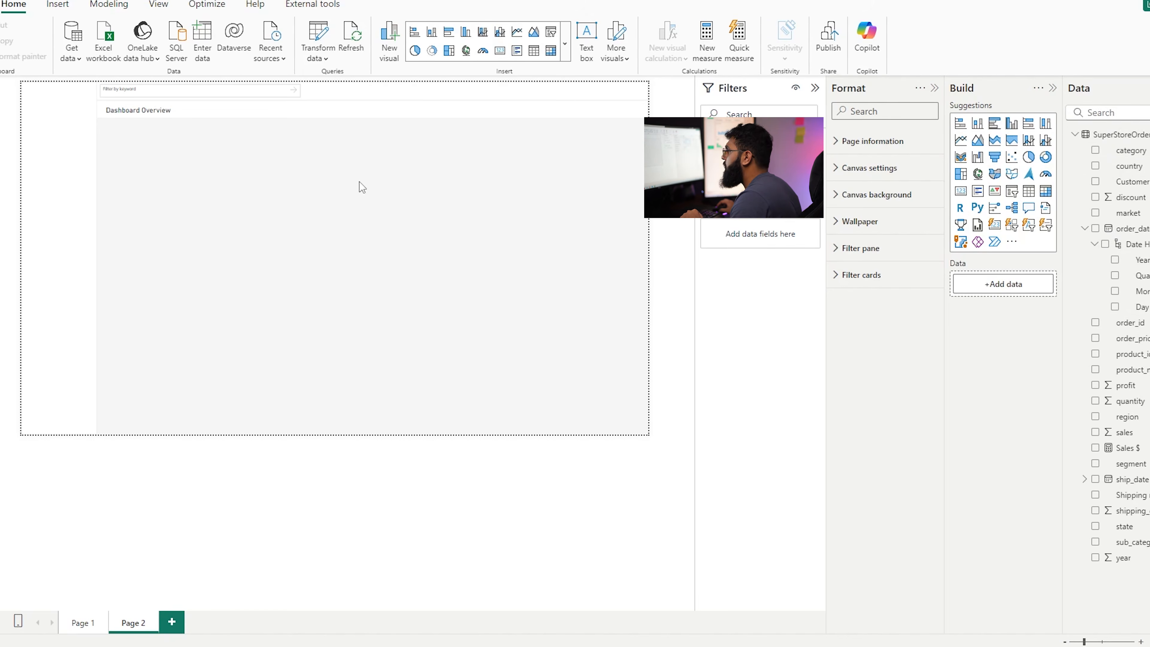
Create an empty table named Measures Table through Enter data and load it into the model
{"action": "left_click", "coordinate": [200, 52]}
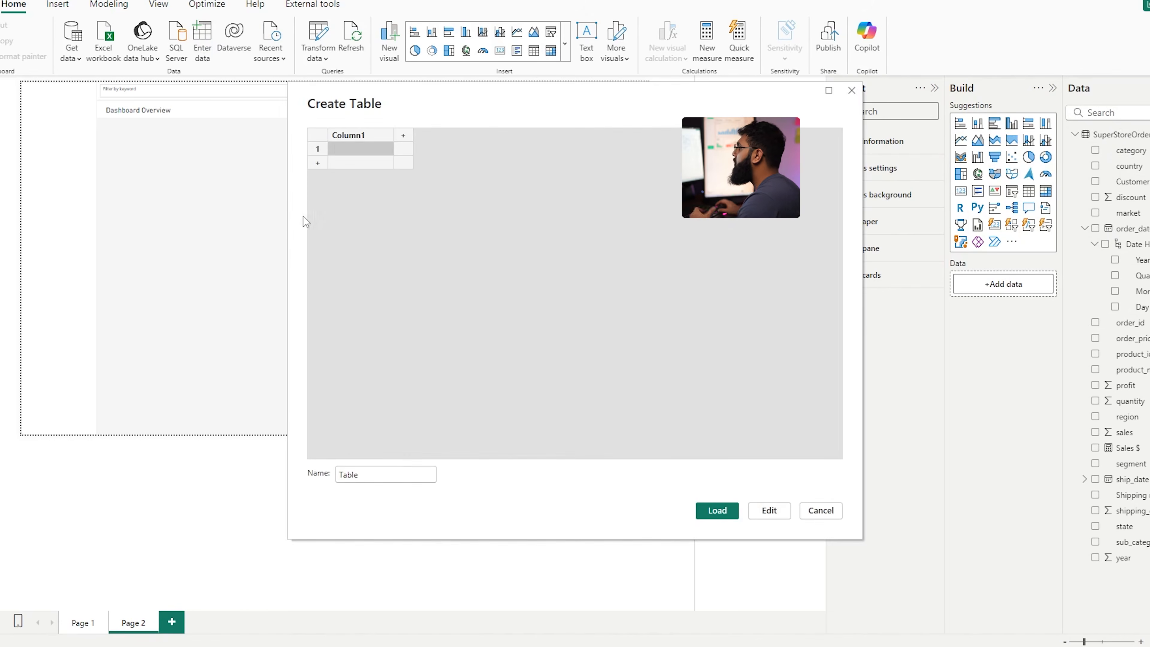
{"action": "double_click", "coordinate": [401, 476]}
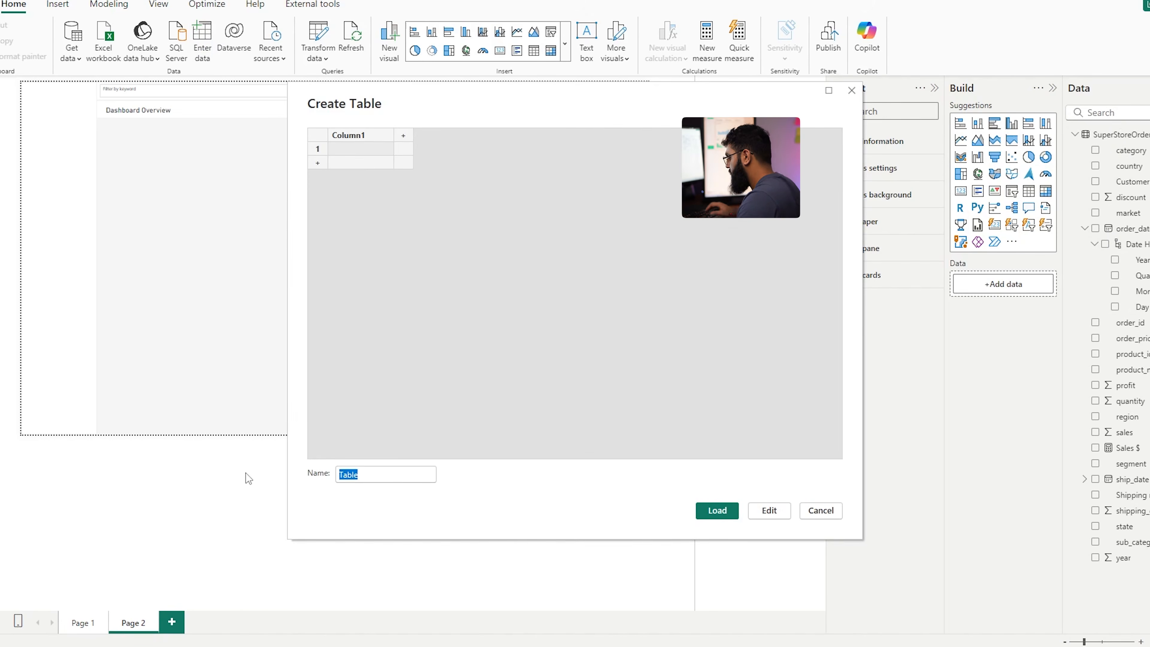
{"action": "type", "text": "Measures"}
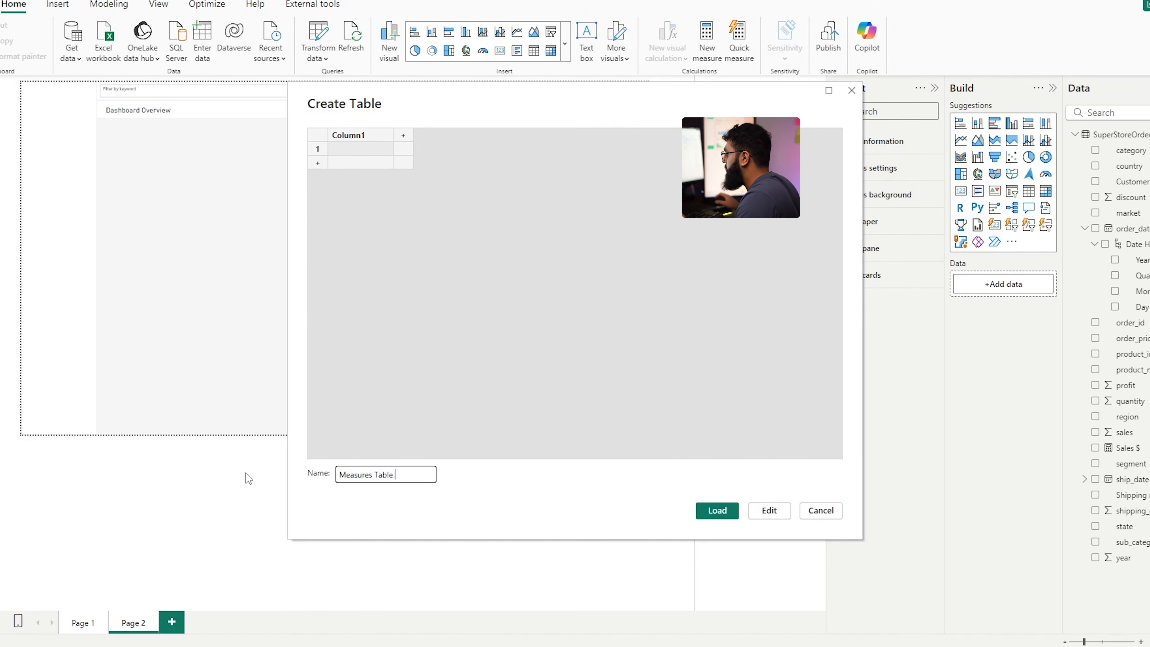
{"action": "left_click", "coordinate": [719, 513]}
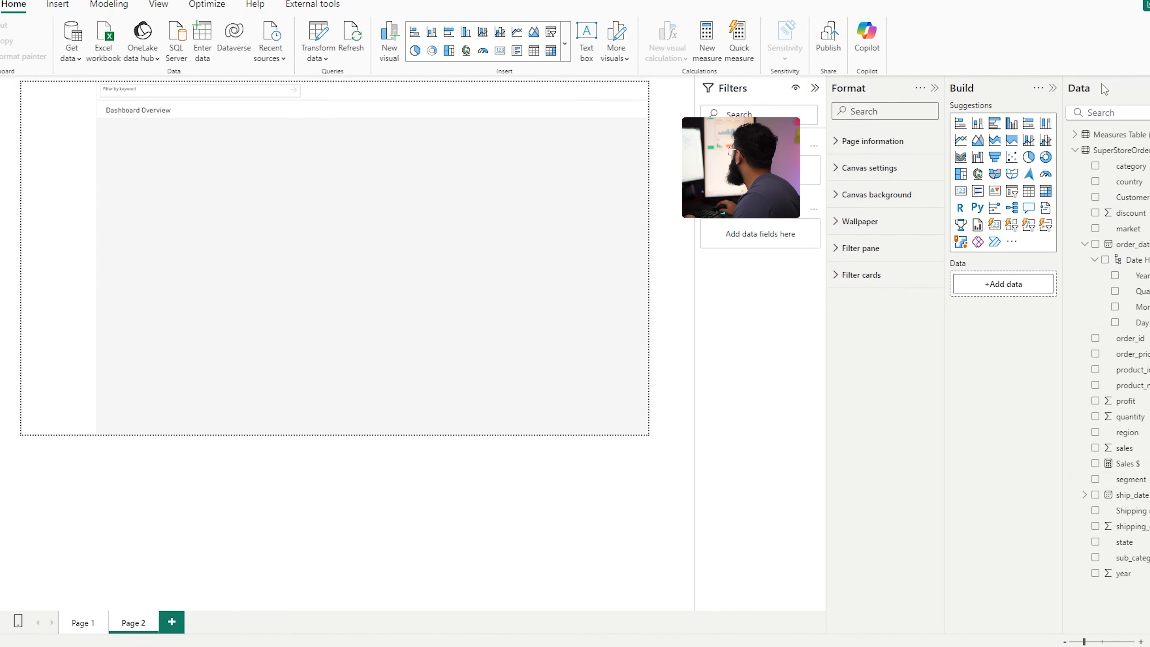
Change the home table of the Sales $ measure to Measures Table (2)
{"action": "left_click", "coordinate": [1129, 466]}
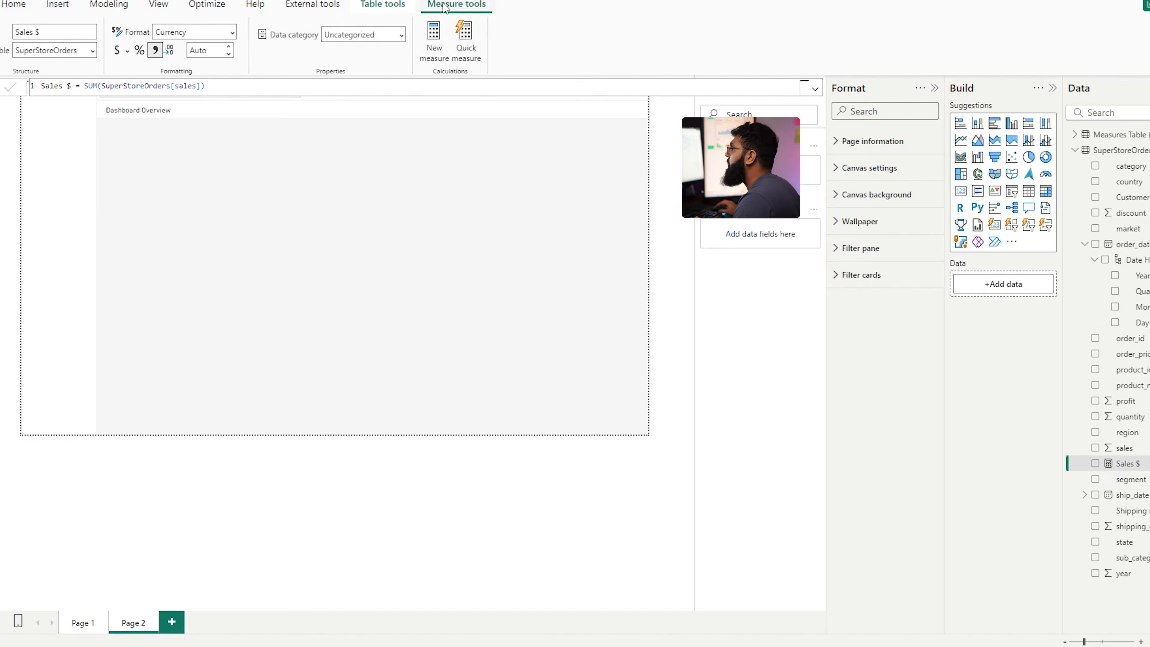
{"action": "left_click", "coordinate": [94, 53]}
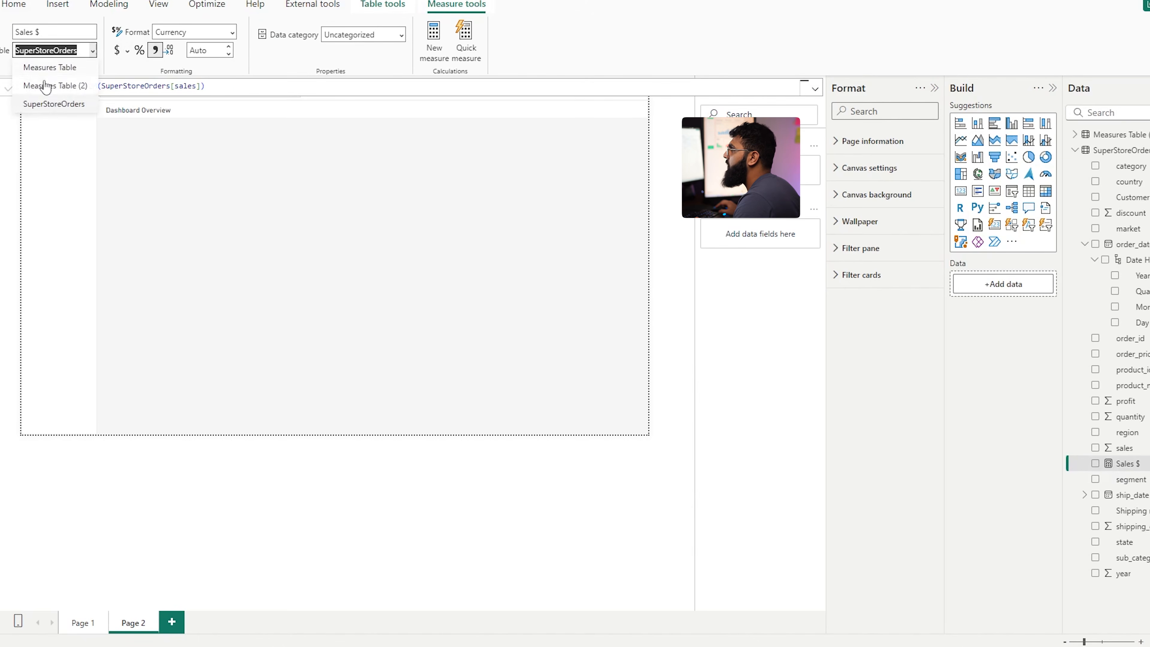
{"action": "left_click", "coordinate": [43, 103]}
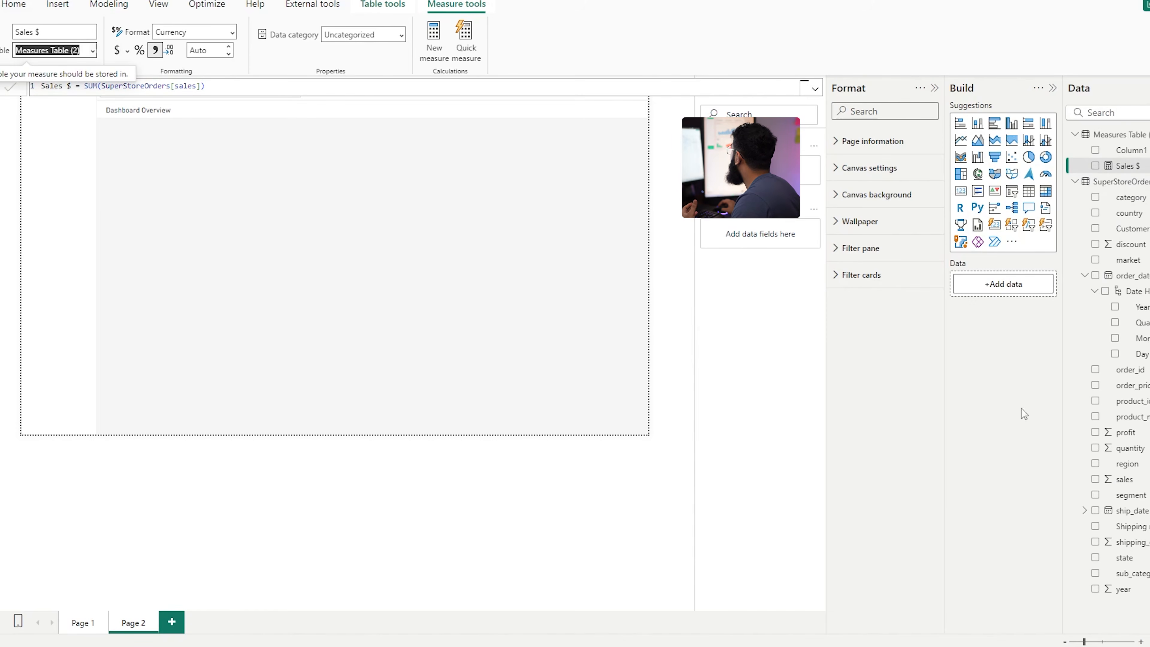
Delete the empty Column1 from Measures Table (2) in the model
{"action": "right_click", "coordinate": [1123, 166]}
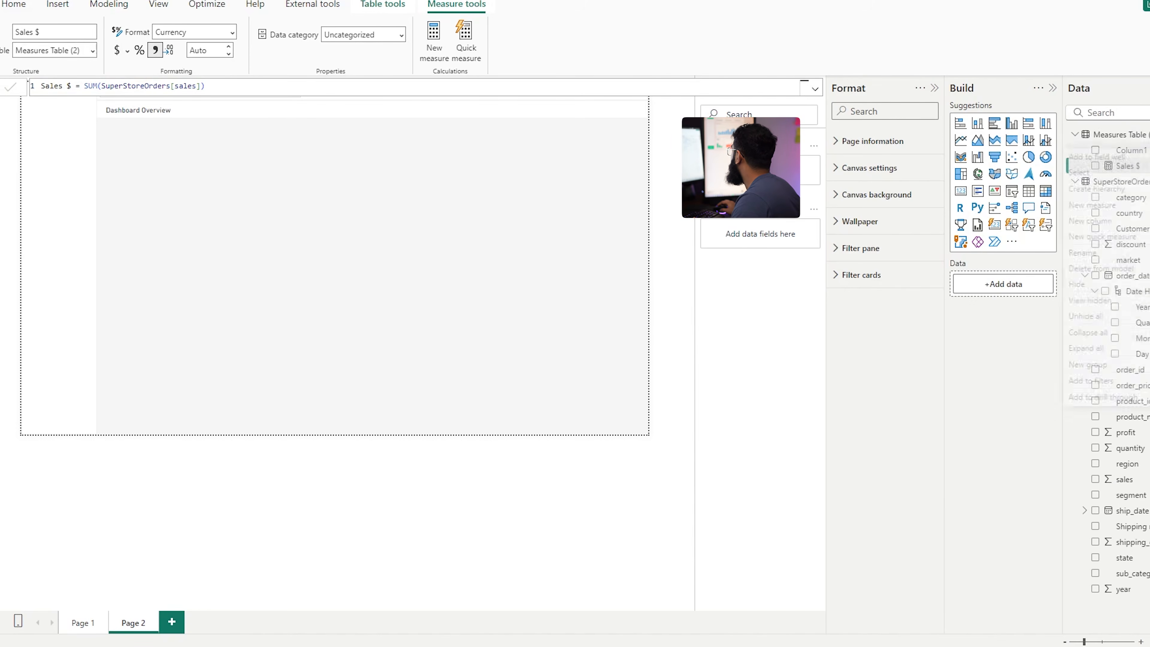
{"action": "left_click", "coordinate": [1104, 268]}
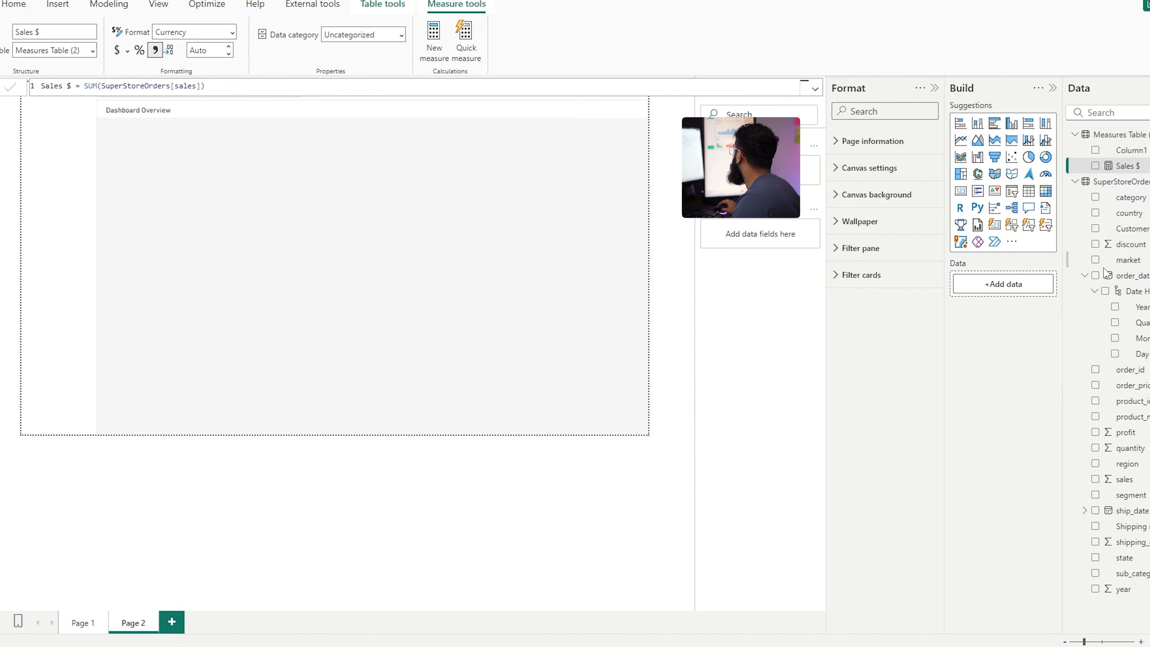
{"action": "left_click", "coordinate": [650, 347]}
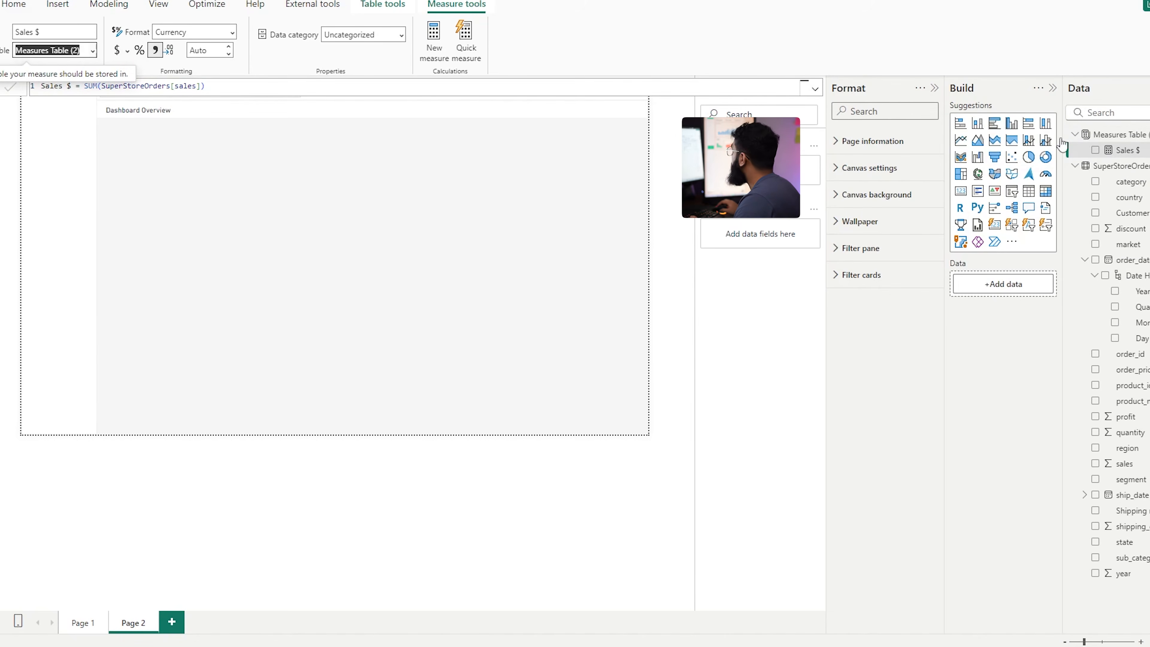
View the SuperStoreOrders data as a table and examine its columns through to sales, profit and year
{"action": "left_click", "coordinate": [0, 117]}
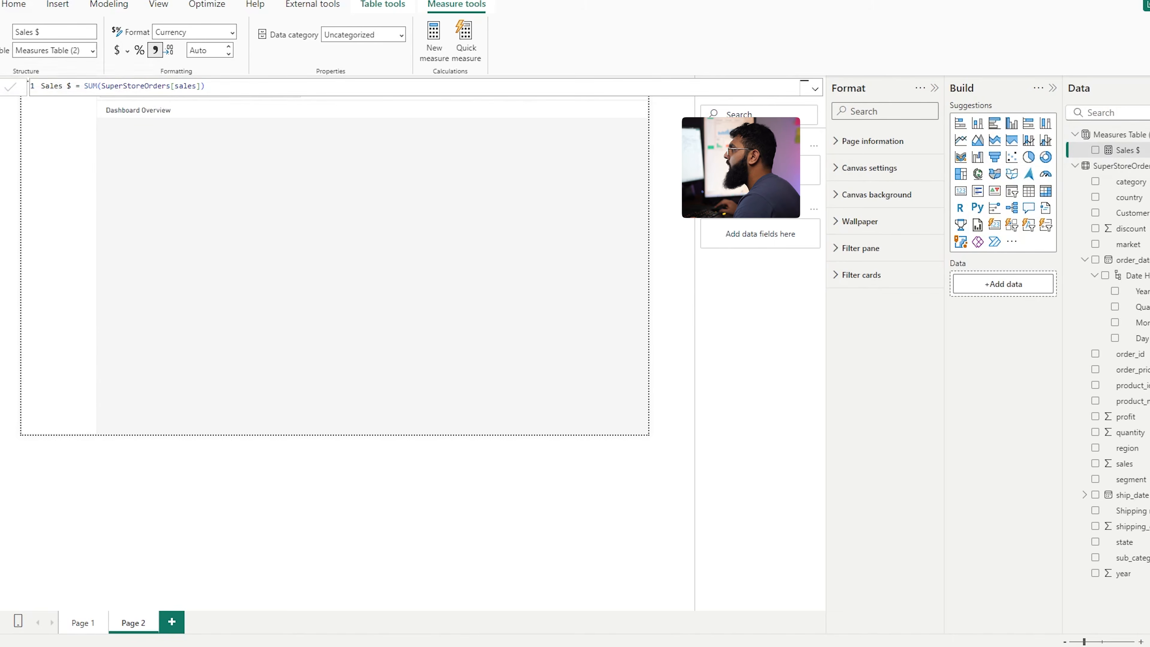
{"action": "left_click", "coordinate": [1127, 184]}
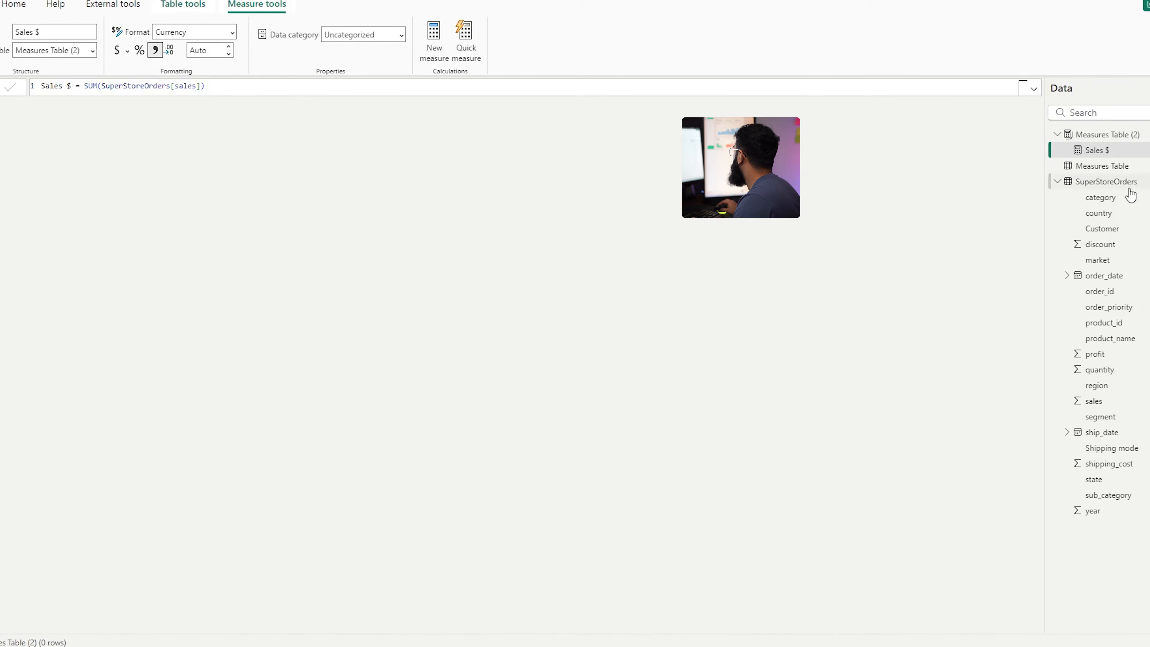
{"action": "scroll", "coordinate": [856, 235], "scroll_direction": "right", "scroll_amount": 5}
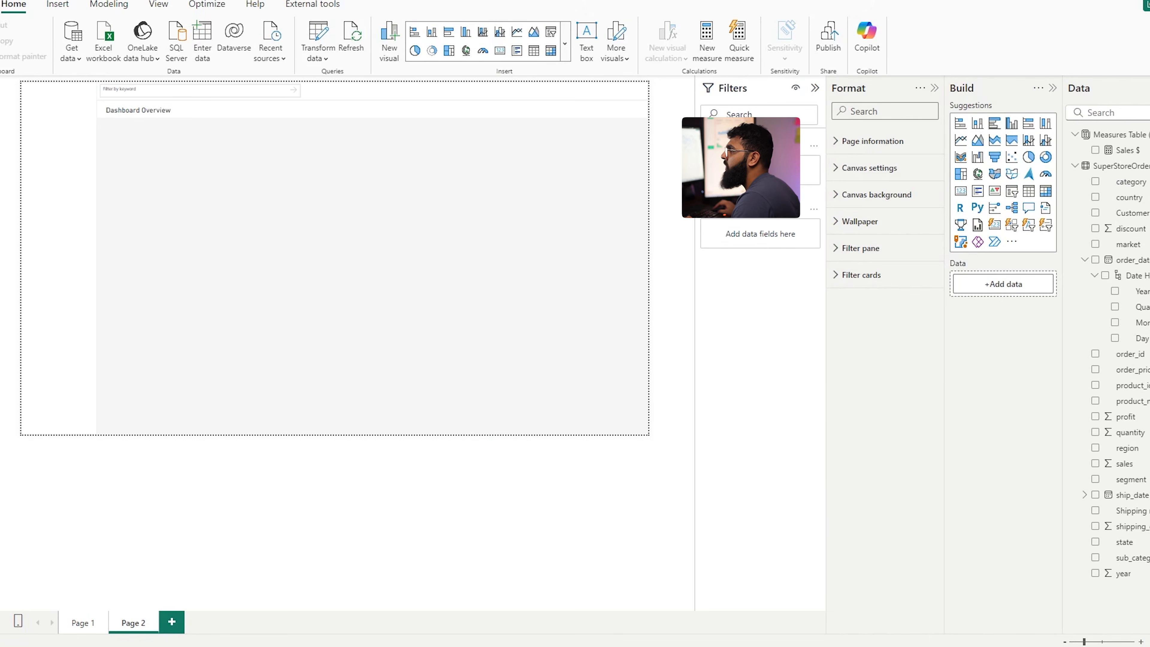
{"action": "left_click", "coordinate": [0, 114]}
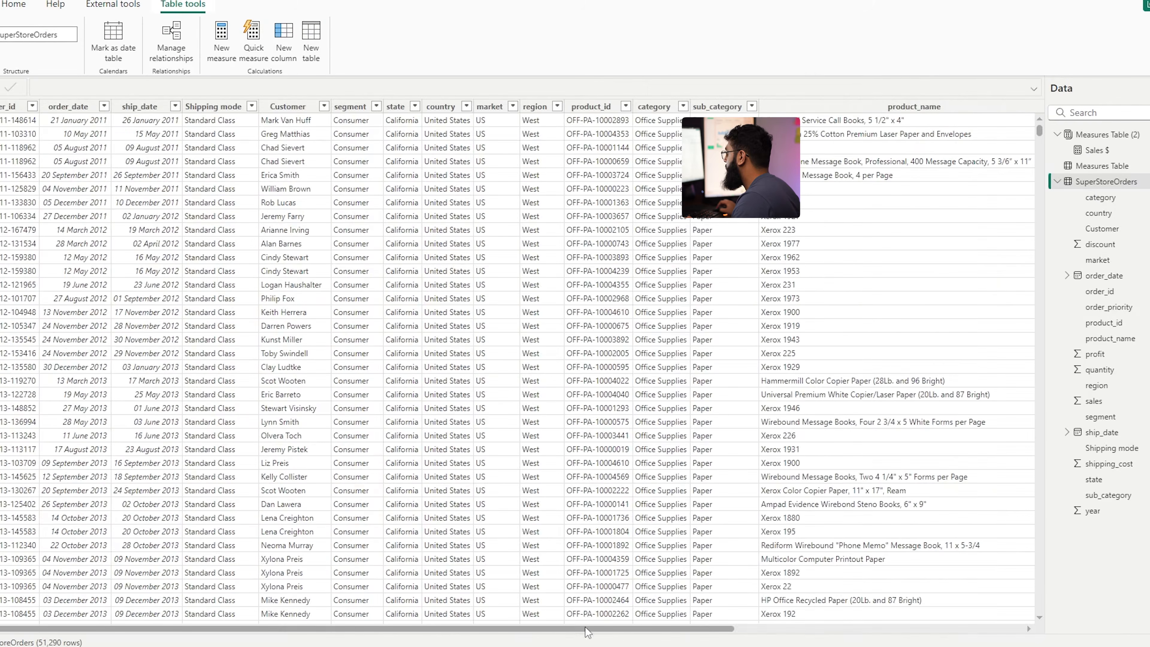
{"action": "left_click_drag", "start_coordinate": [585, 628], "coordinate": [875, 630]}
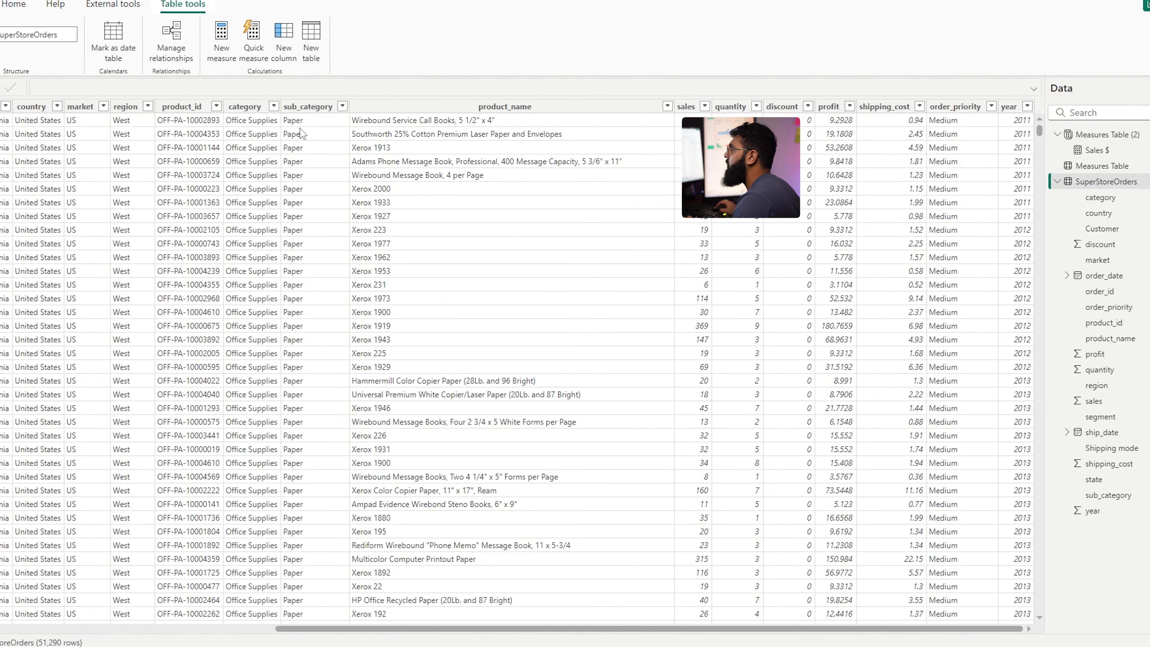
Create a measure with the formula Profit $ = SUM(SuperStoreOrders[profit])
{"action": "left_click", "coordinate": [221, 45]}
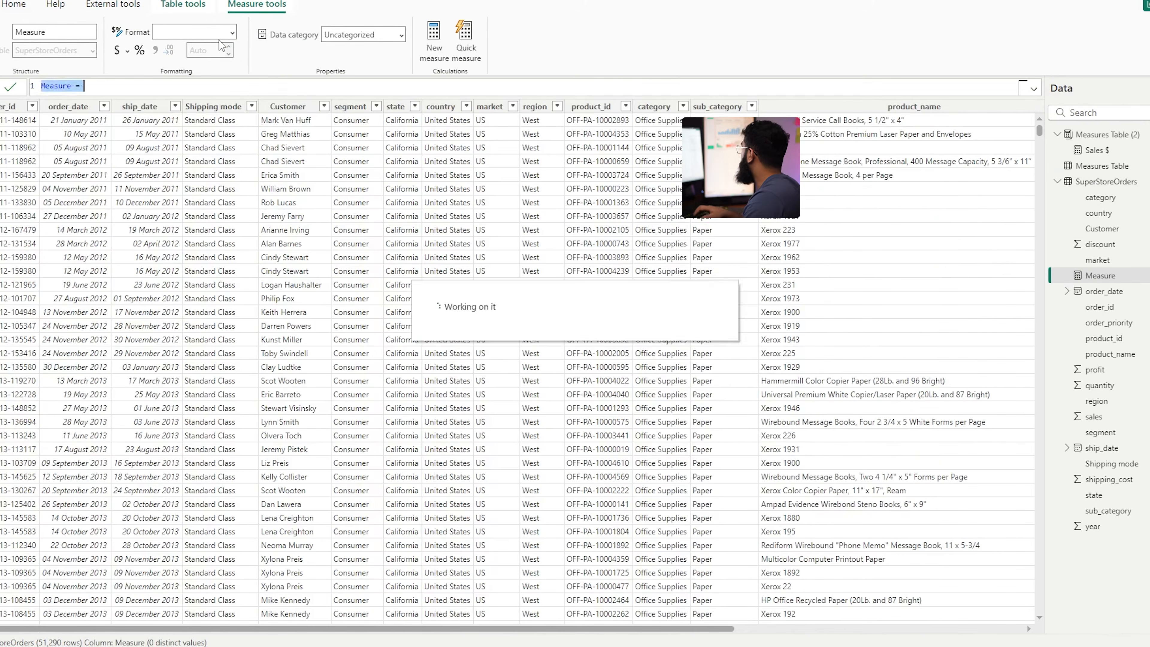
{"action": "type", "text": "Prof"}
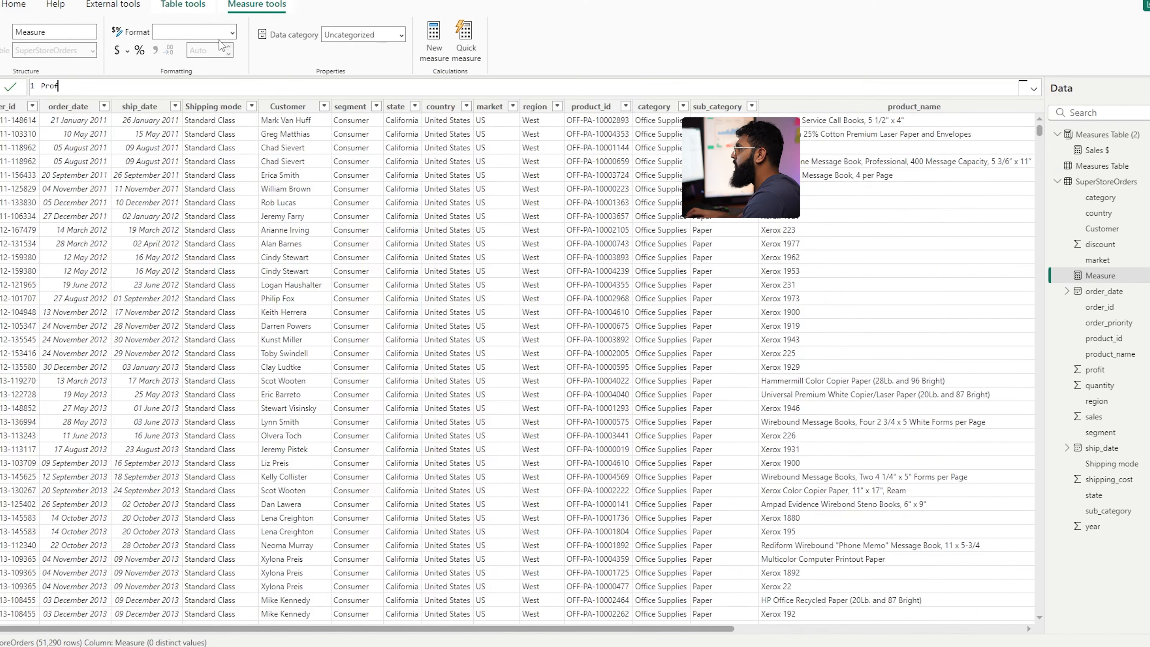
{"action": "type", "text": "it $ = "}
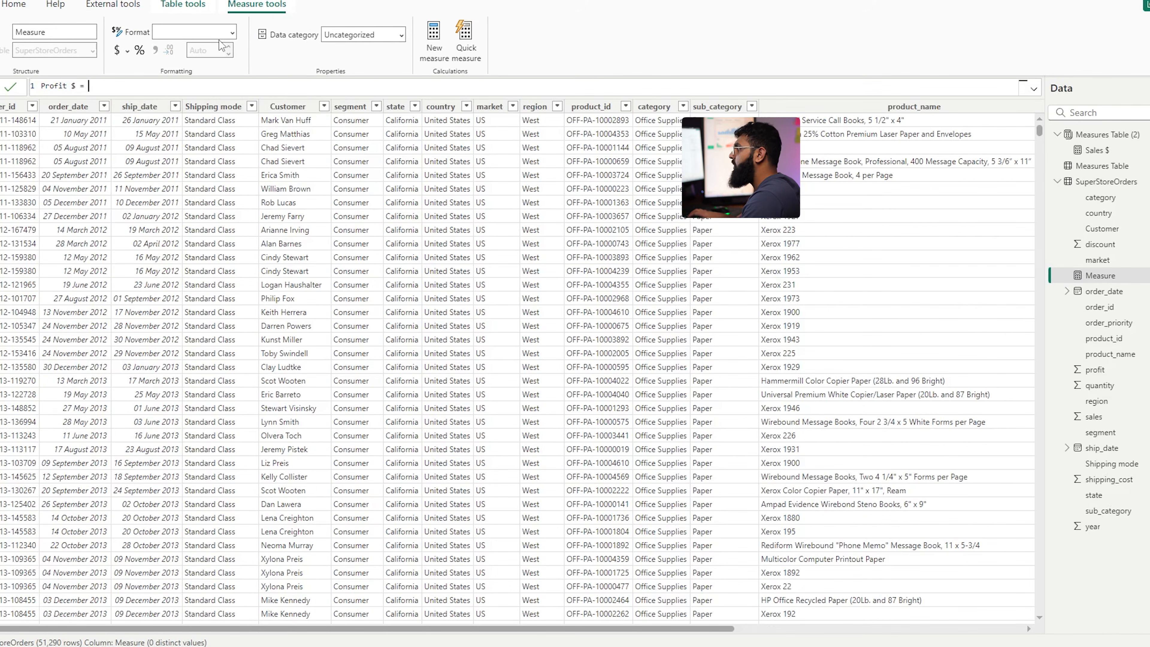
{"action": "type", "text": "SUM(Pro"}
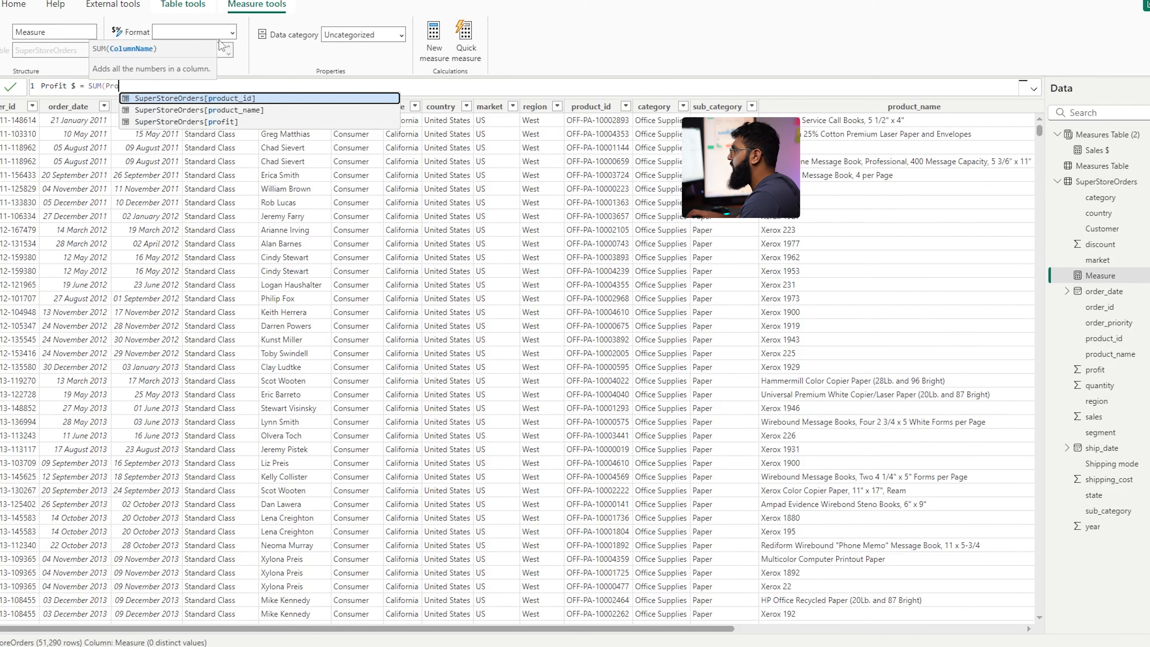
{"action": "key", "text": "Down"}
{"action": "key", "text": "Down"}
{"action": "key", "text": "Tab"}
{"action": "type", "text": ")"}
{"action": "key", "text": "Return"}
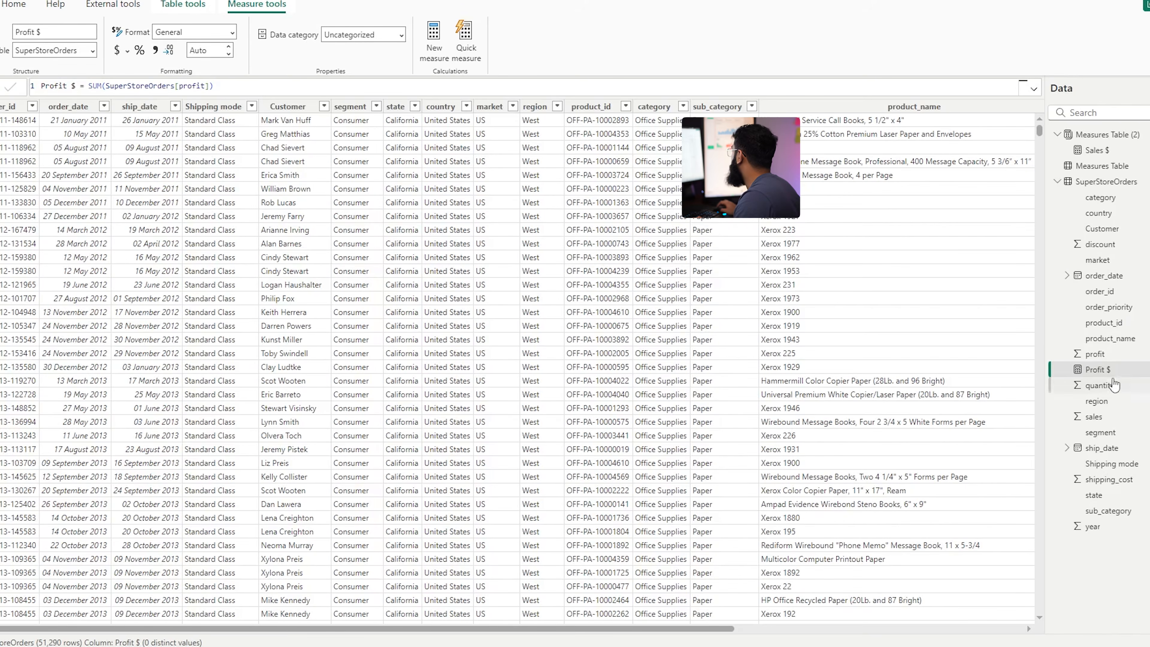
Change the home table of the Profit $ measure to Measures Table (2)
{"action": "left_click", "coordinate": [1094, 135]}
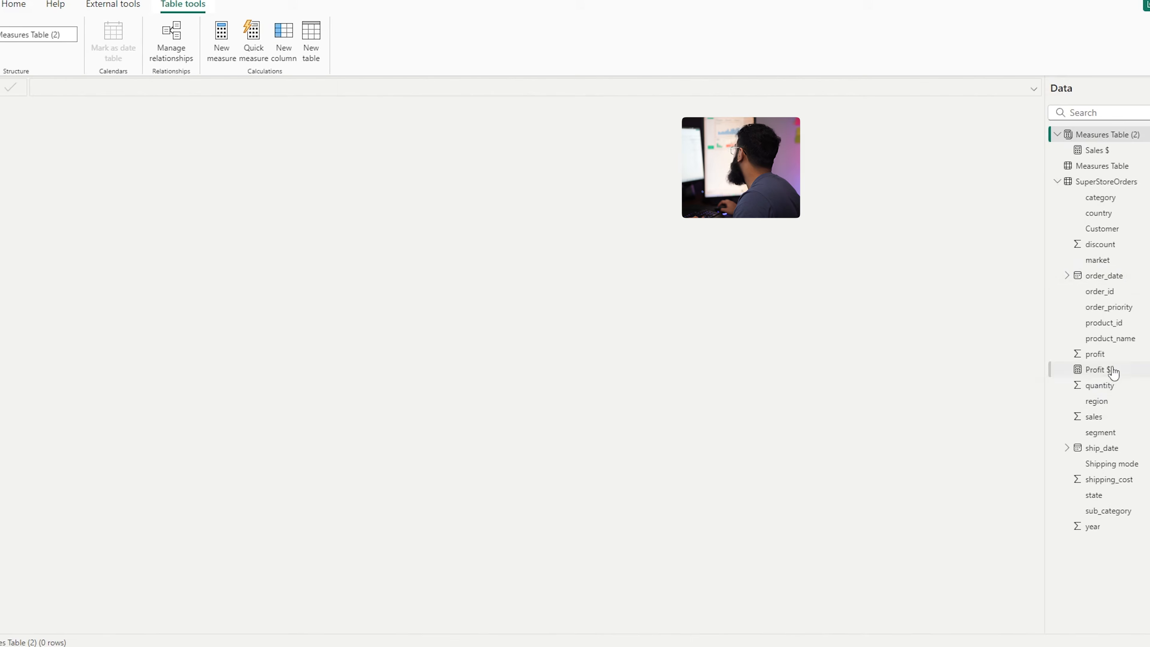
{"action": "left_click", "coordinate": [1098, 370]}
{"action": "left_click", "coordinate": [92, 50]}
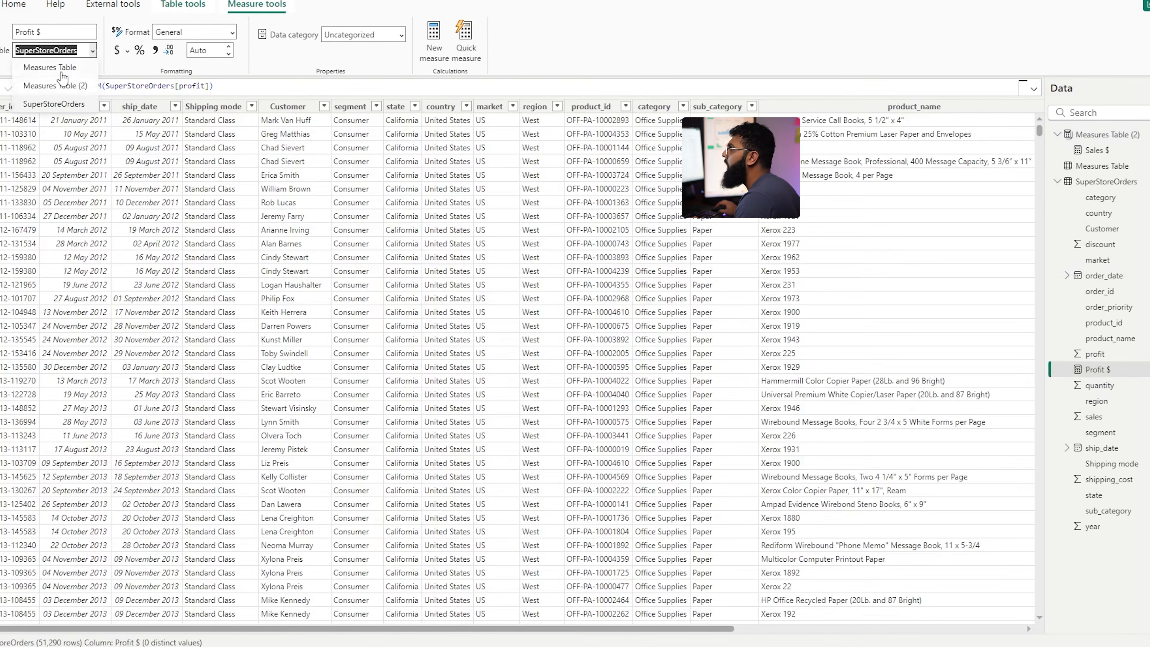
{"action": "left_click", "coordinate": [64, 85]}
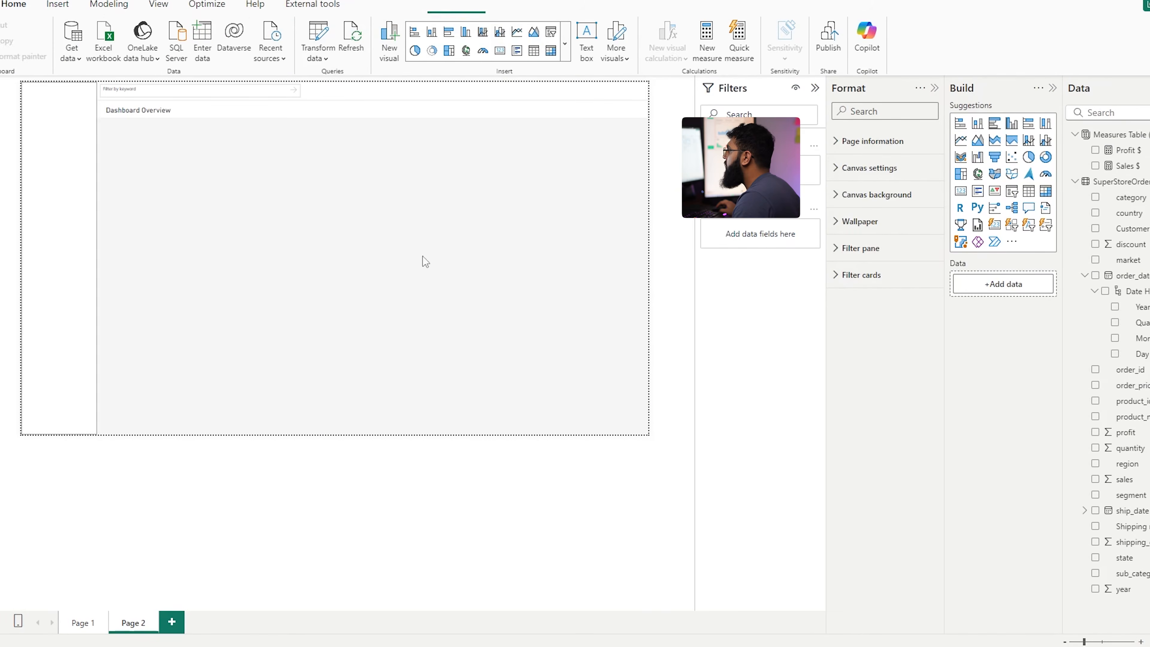
Build a table visual on Page 2 from the Sales $ and Profit $ measures and widen it
{"action": "left_click", "coordinate": [1095, 165]}
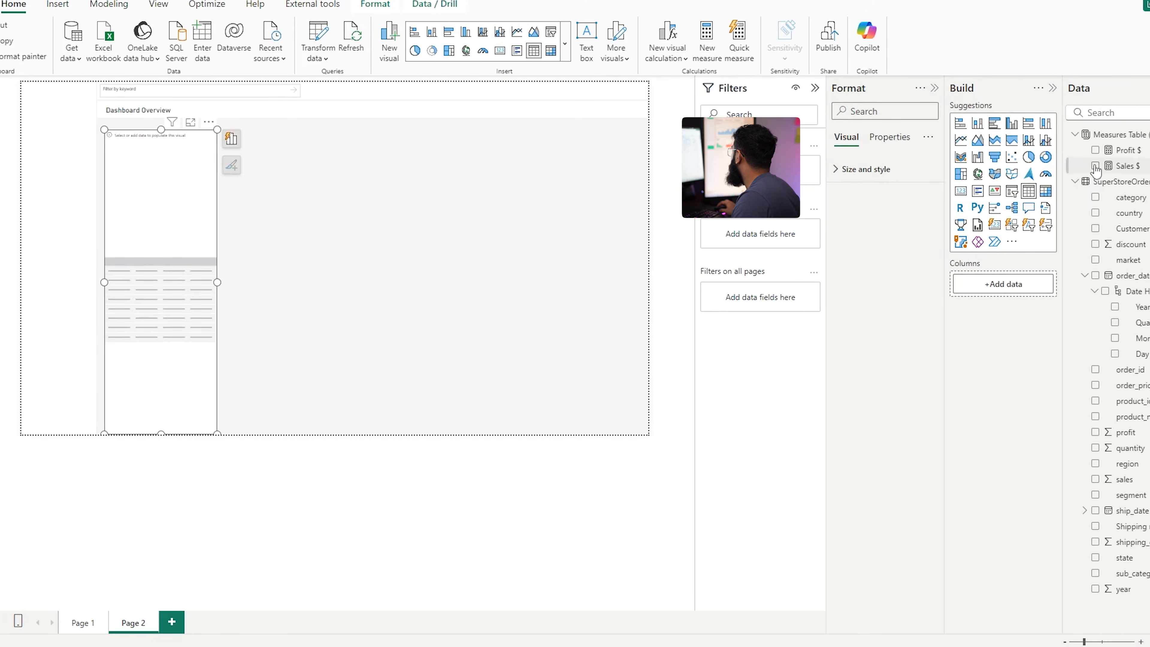
{"action": "left_click", "coordinate": [1095, 150]}
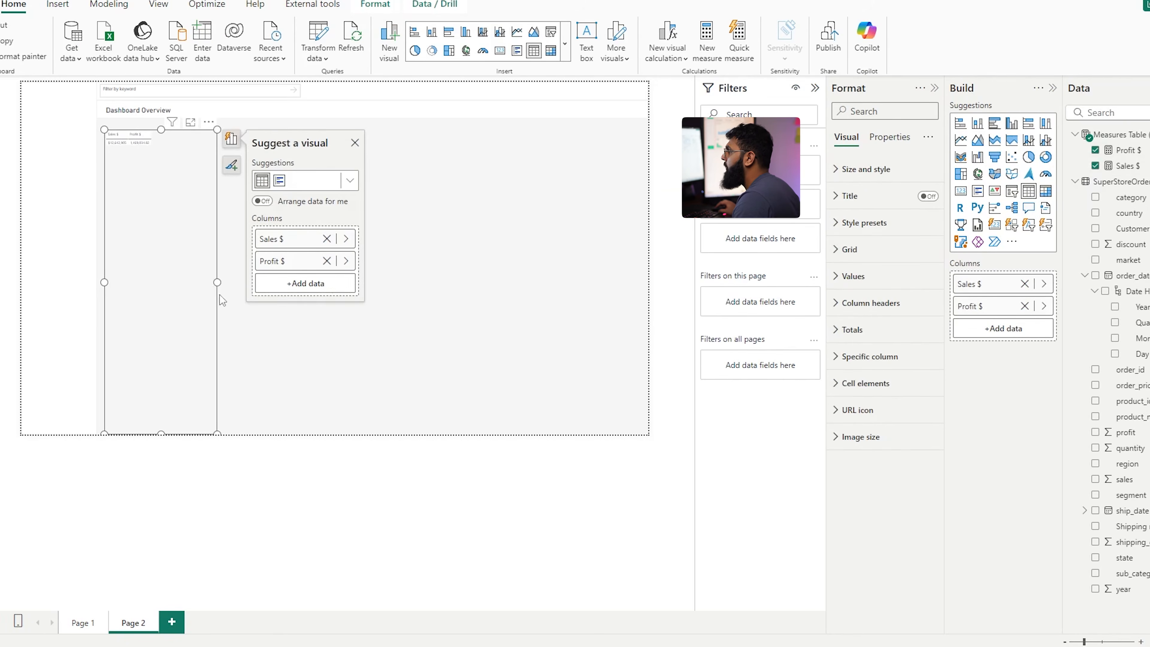
{"action": "left_click_drag", "start_coordinate": [217, 281], "coordinate": [329, 282]}
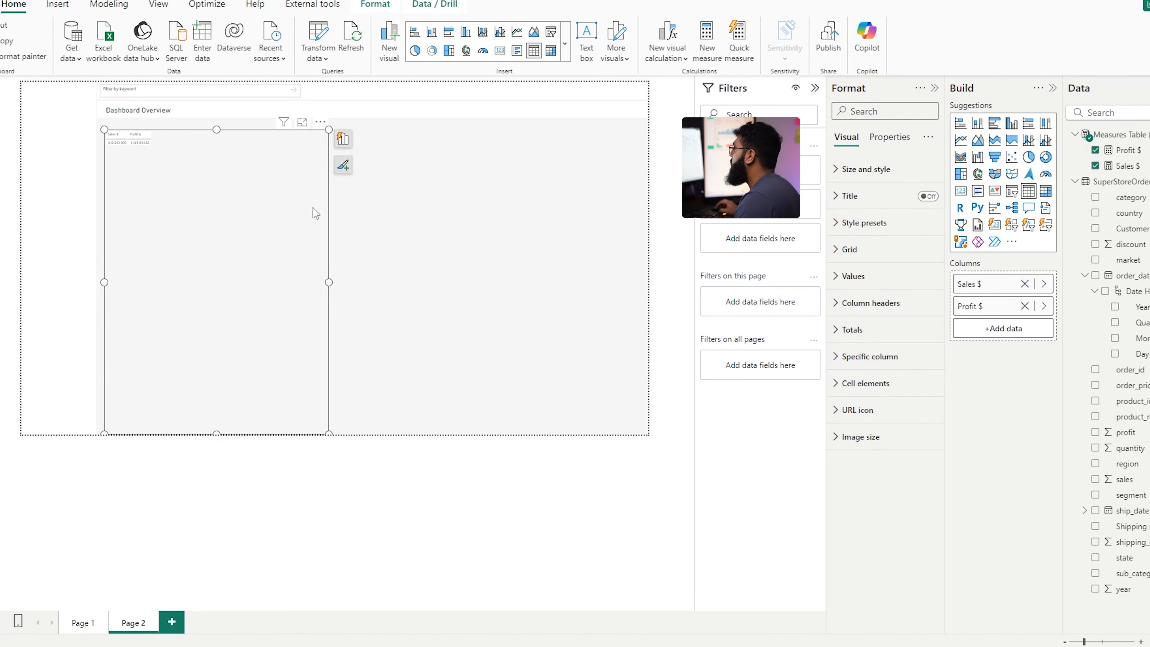
Create a measure with the formula Cost $ = [Sales $] - [Profit $] and add it to the table visual
{"action": "left_click", "coordinate": [706, 59]}
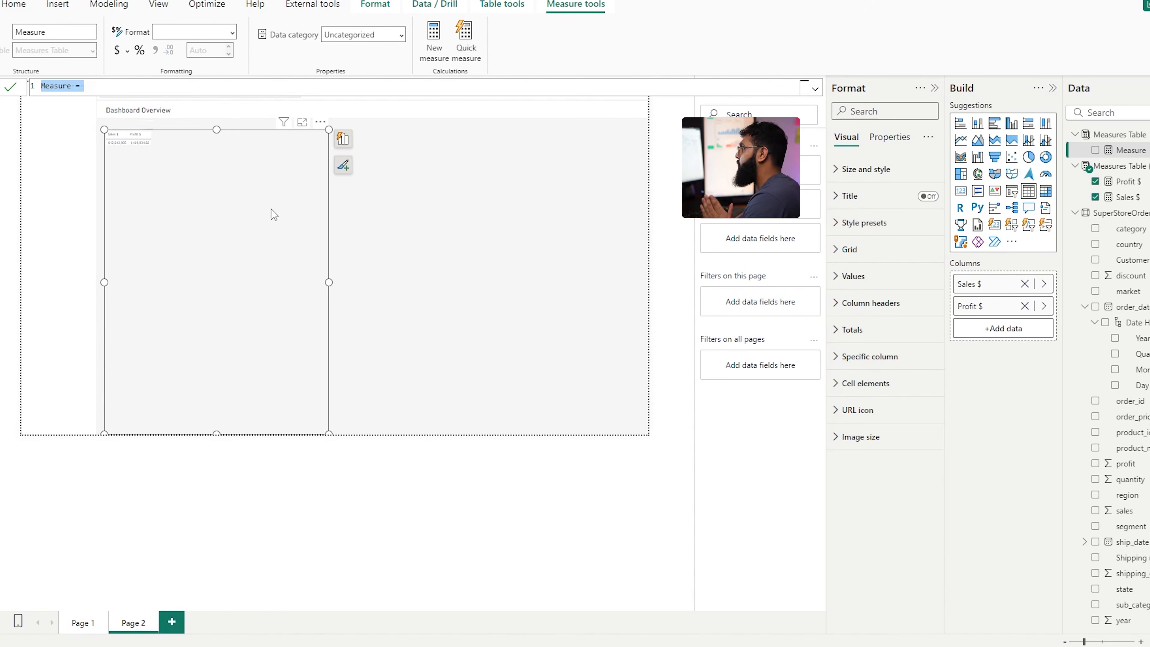
{"action": "key", "text": "BackSpace"}
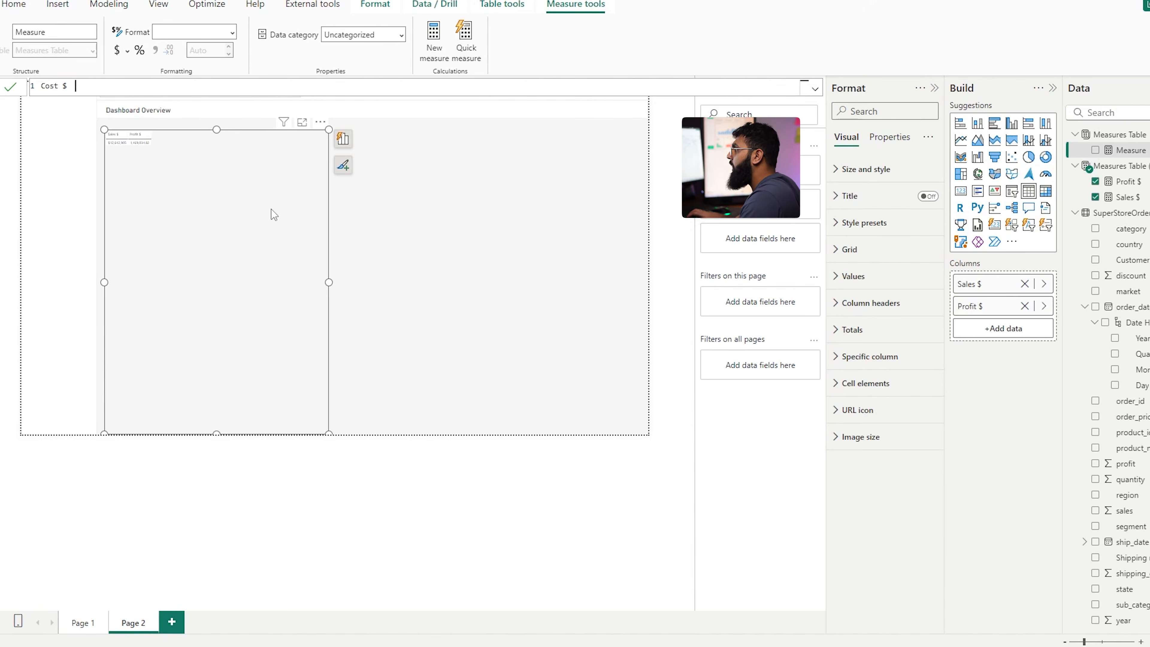
{"action": "type", "text": "Cost $ = [Sales $] - "}
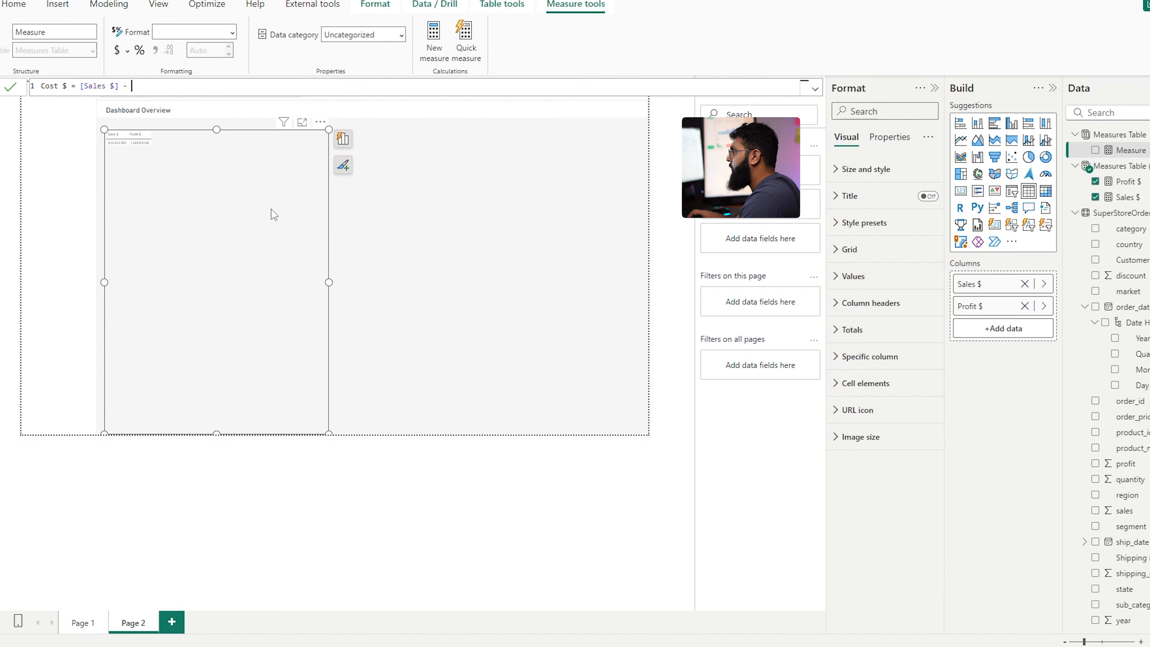
{"action": "type", "text": "[Profit $]"}
{"action": "key", "text": "Return"}
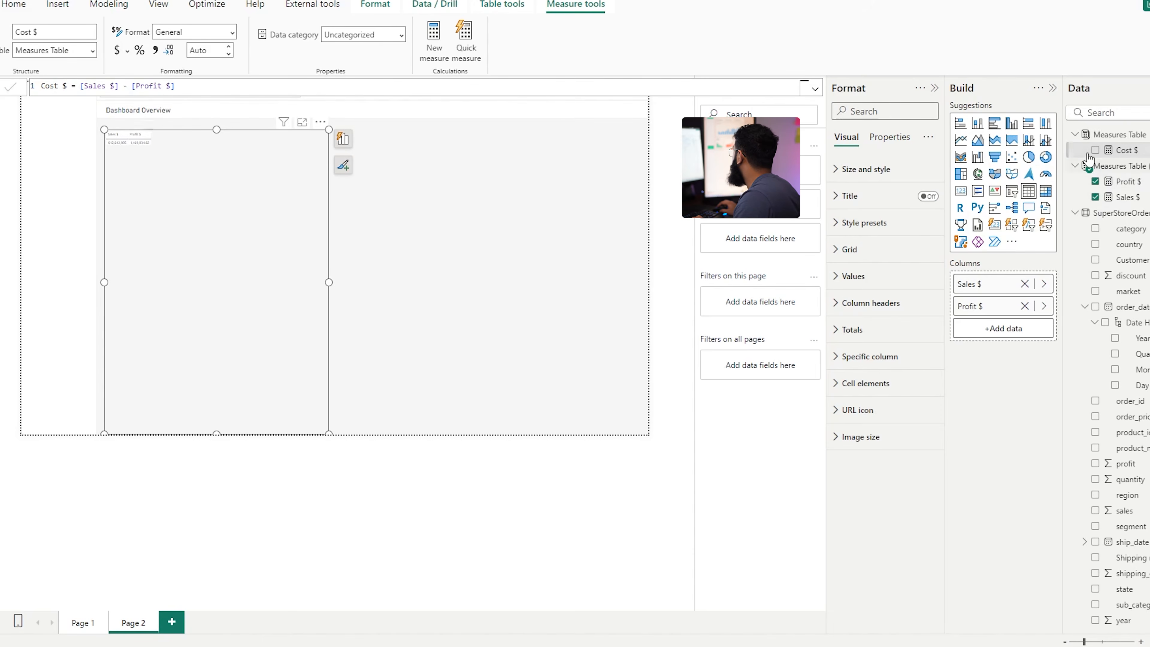
{"action": "left_click", "coordinate": [1095, 150]}
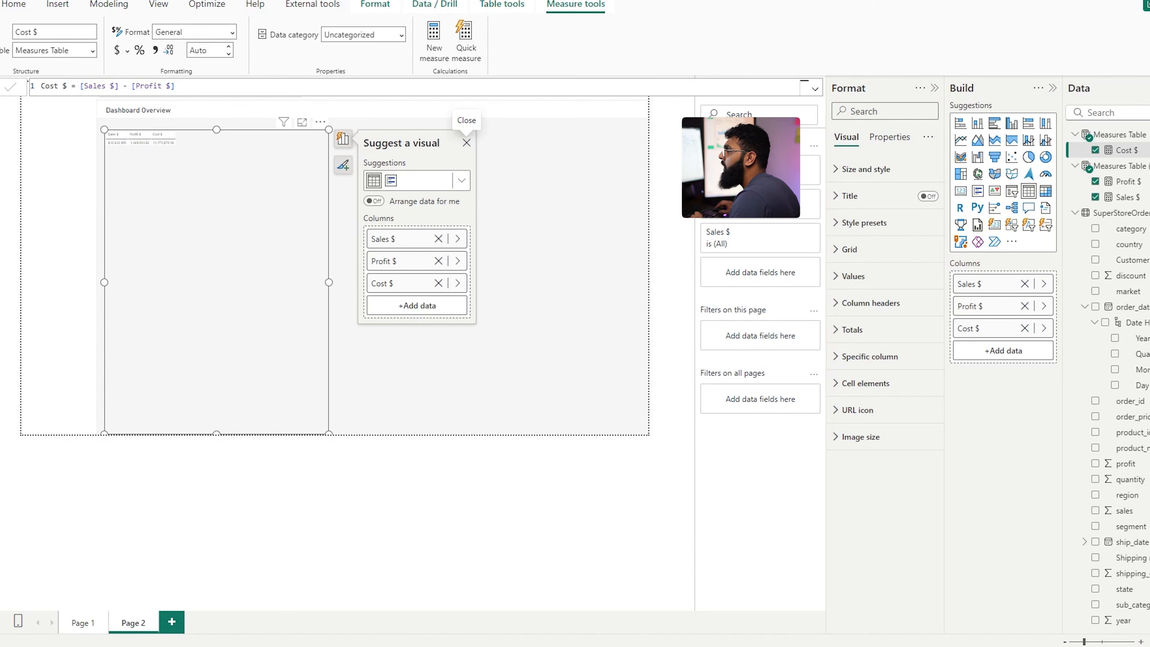
Add a calculated column to the SuperStoreOrders table with the formula Cost 2 = SuperStoreOrders[sales] - SuperStoreOrders[profit]
{"action": "left_click", "coordinate": [1, 117]}
{"action": "left_click", "coordinate": [1118, 214]}
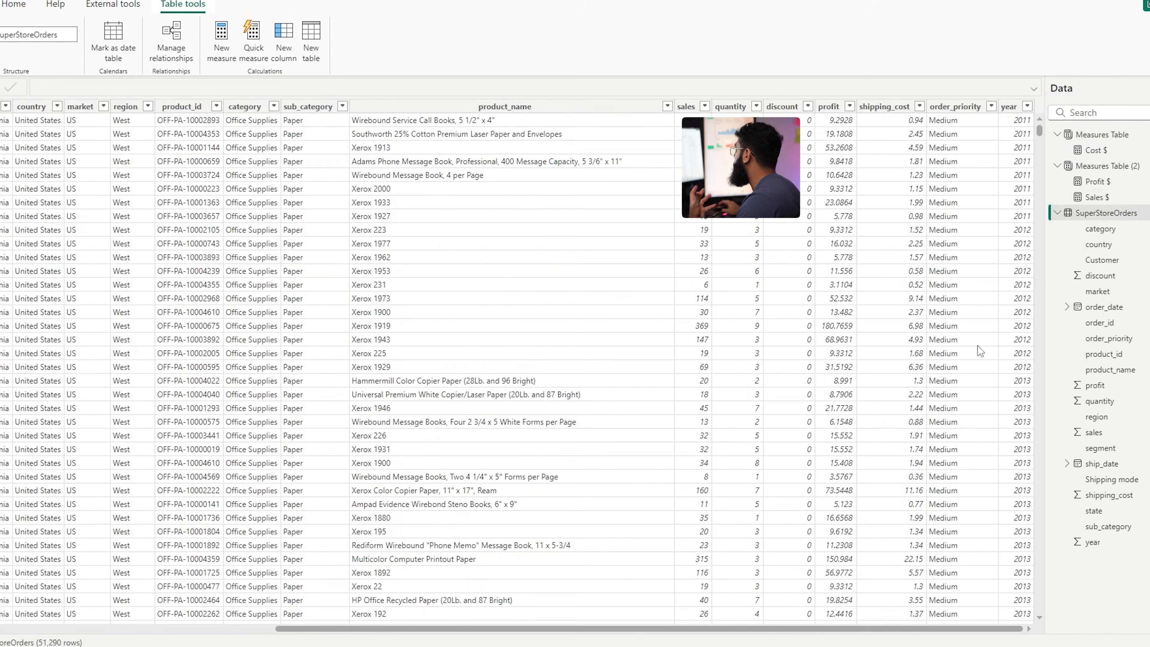
{"action": "left_click", "coordinate": [282, 52]}
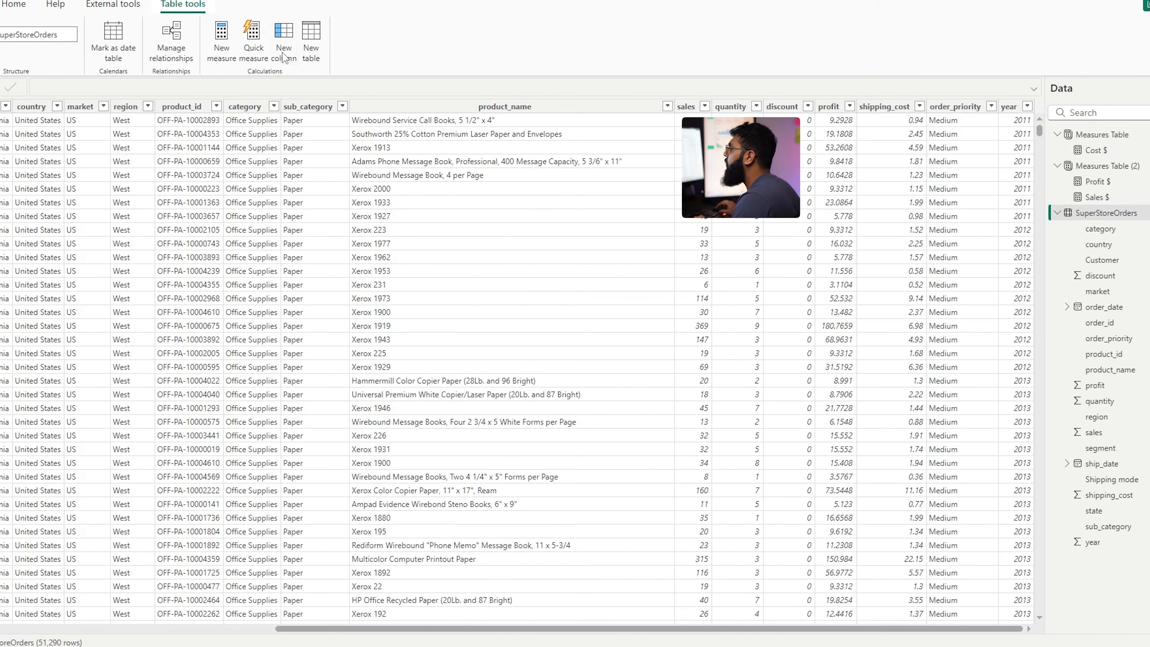
{"action": "key", "text": "BackSpace"}
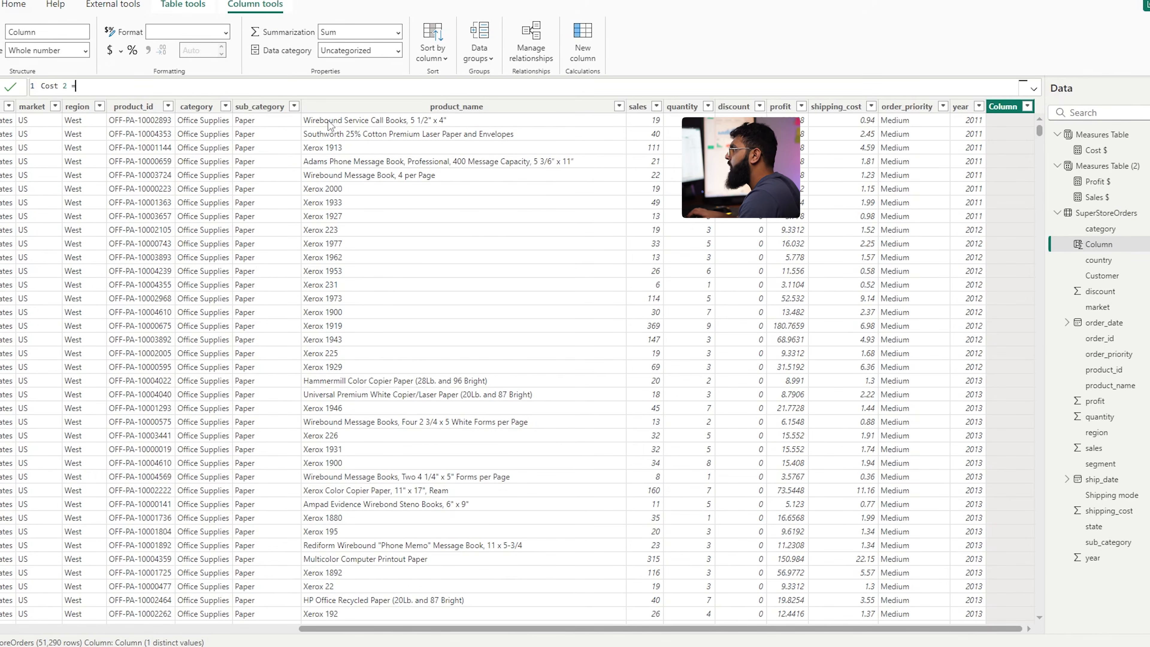
{"action": "type", "text": "Cost 2 = "}
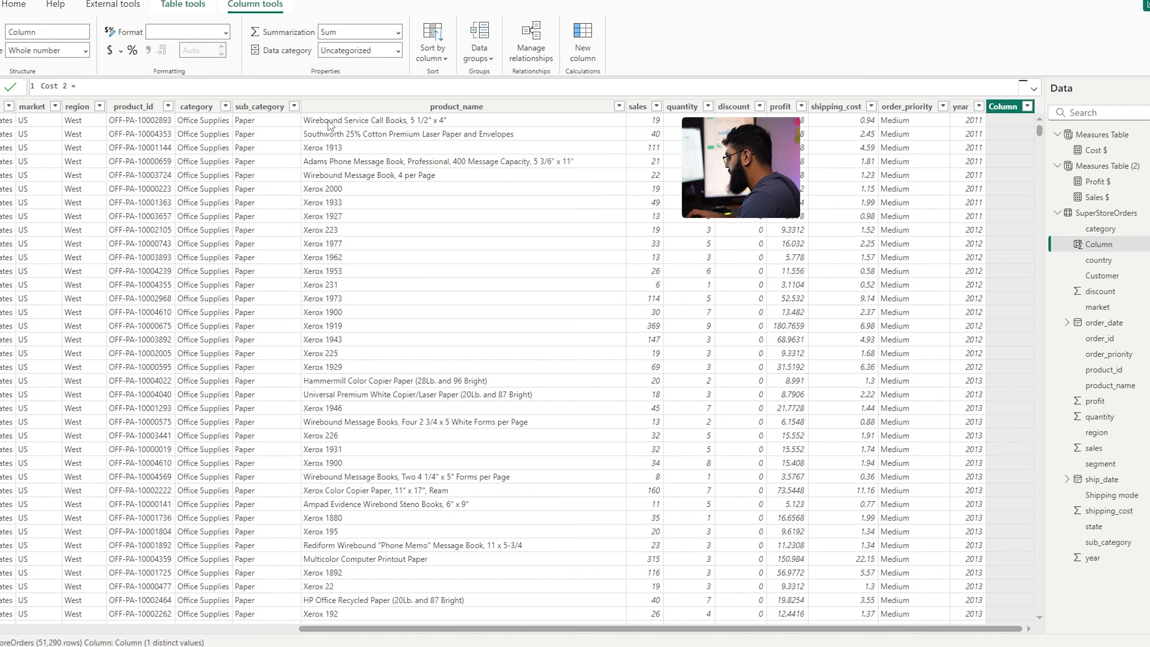
{"action": "type", "text": "SuperStoreOrders[sales]"}
{"action": "key", "text": "Tab"}
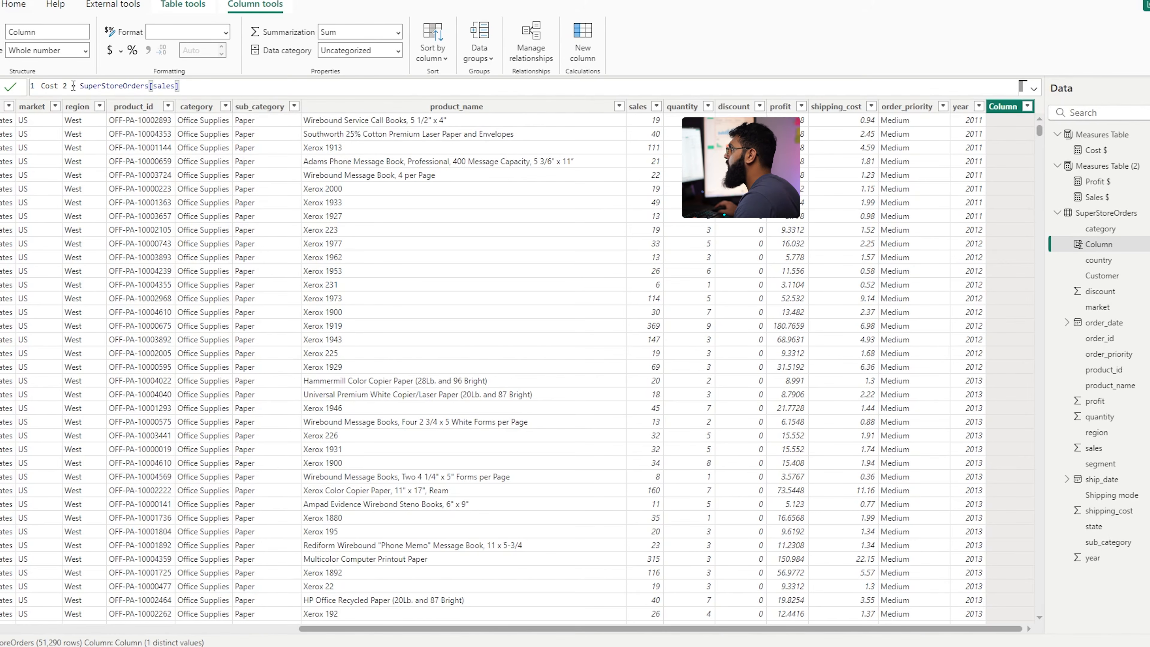
{"action": "type", "text": "- Profit"}
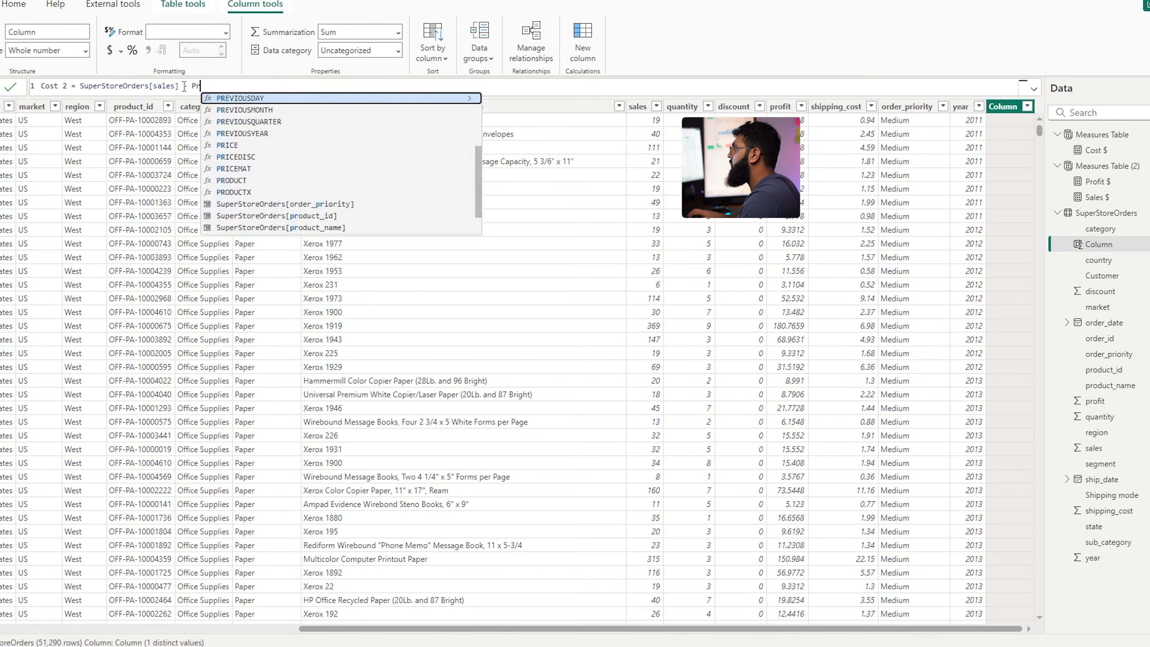
{"action": "key", "text": "Down"}
{"action": "key", "text": "Tab"}
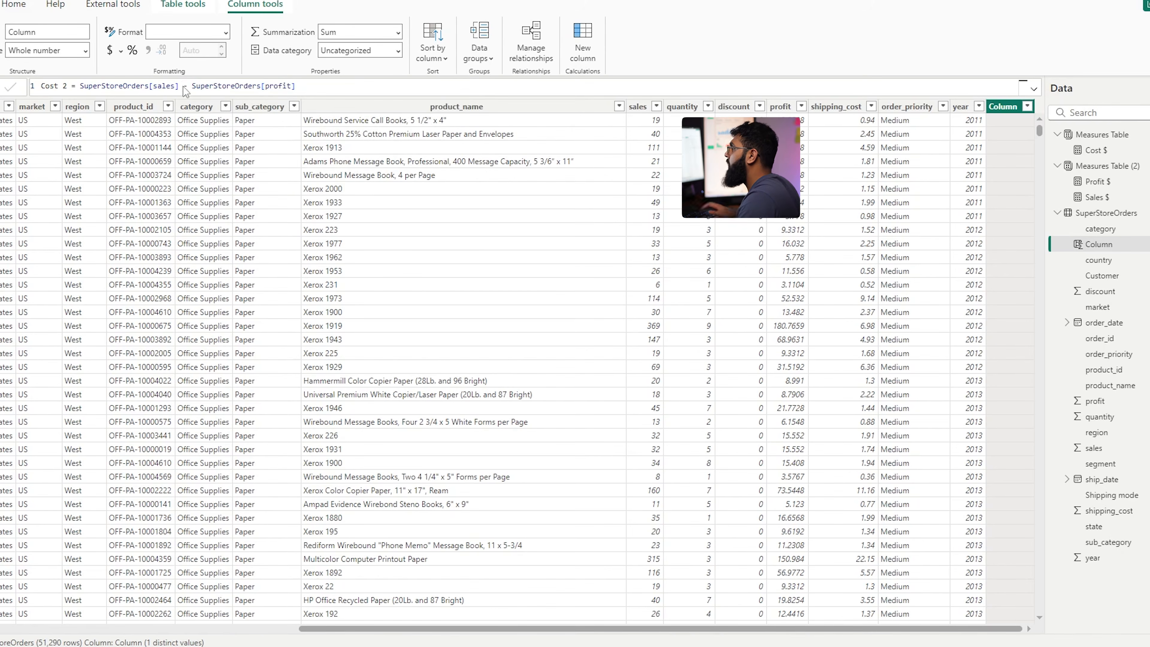
{"action": "key", "text": "Return"}
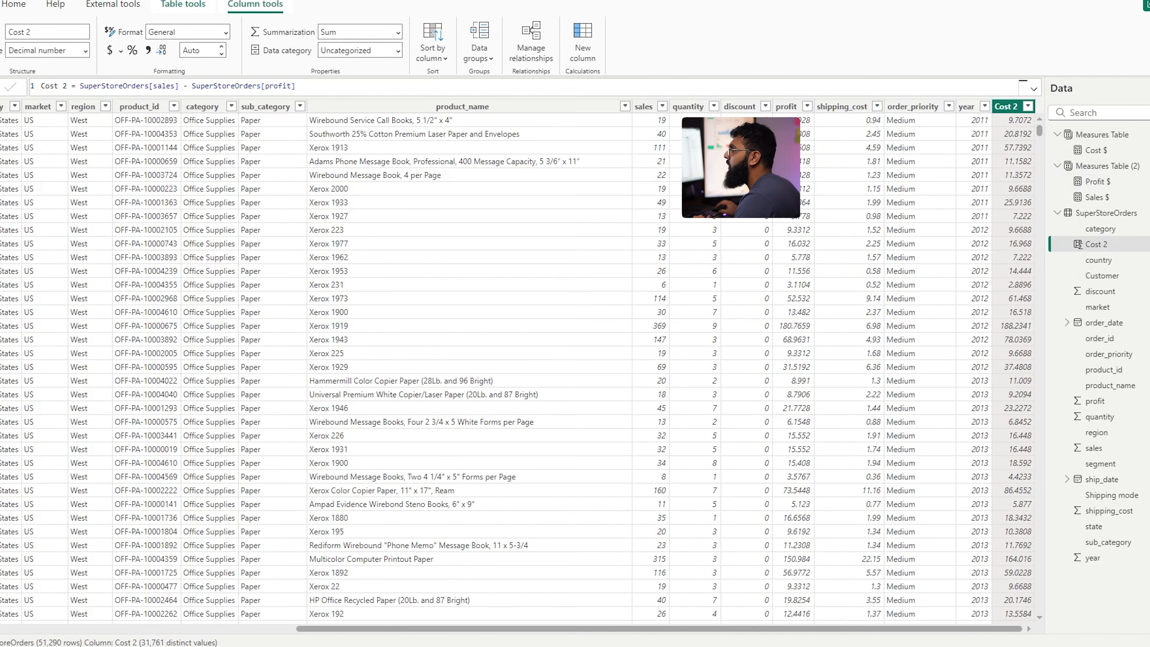
Return to the report canvas and remove the table visual from Page 2
{"action": "left_click", "coordinate": [1, 93]}
{"action": "left_click_drag", "start_coordinate": [212, 271], "coordinate": [354, 275]}
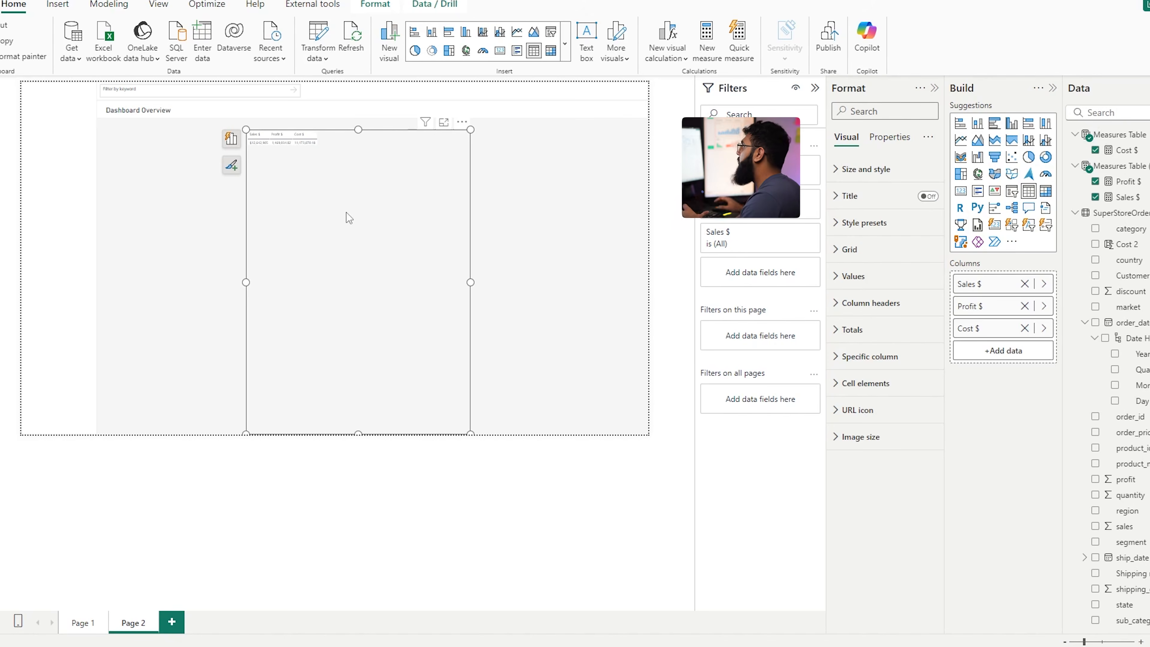
{"action": "left_click_drag", "start_coordinate": [360, 129], "coordinate": [408, 264]}
{"action": "left_click", "coordinate": [462, 257]}
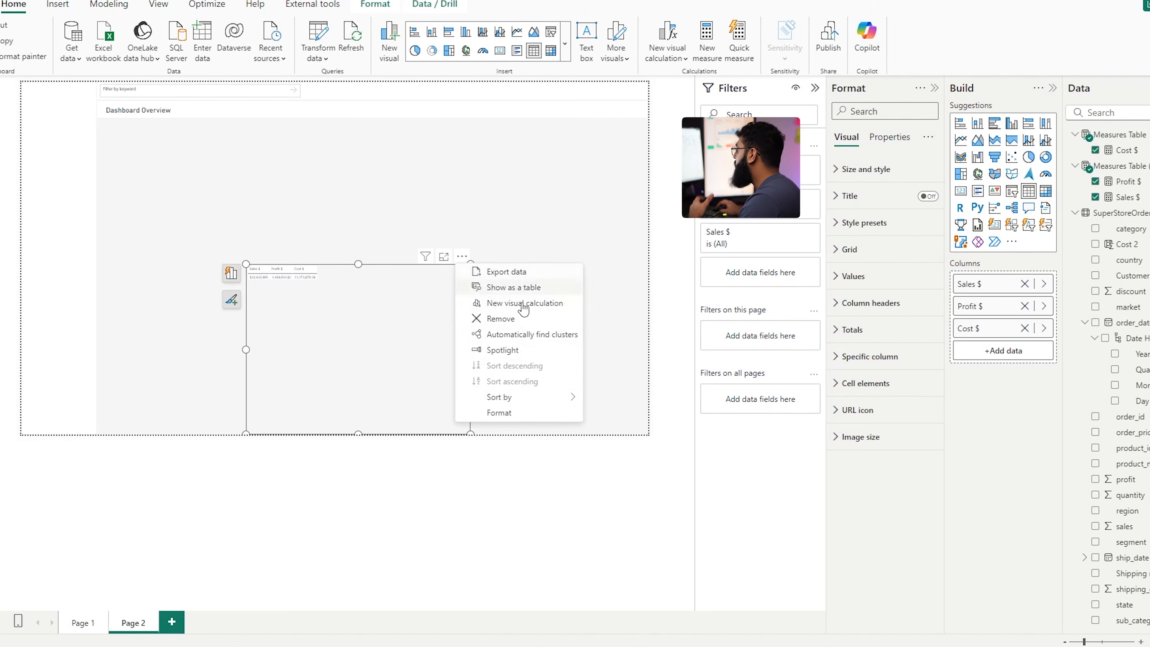
{"action": "left_click", "coordinate": [502, 321]}
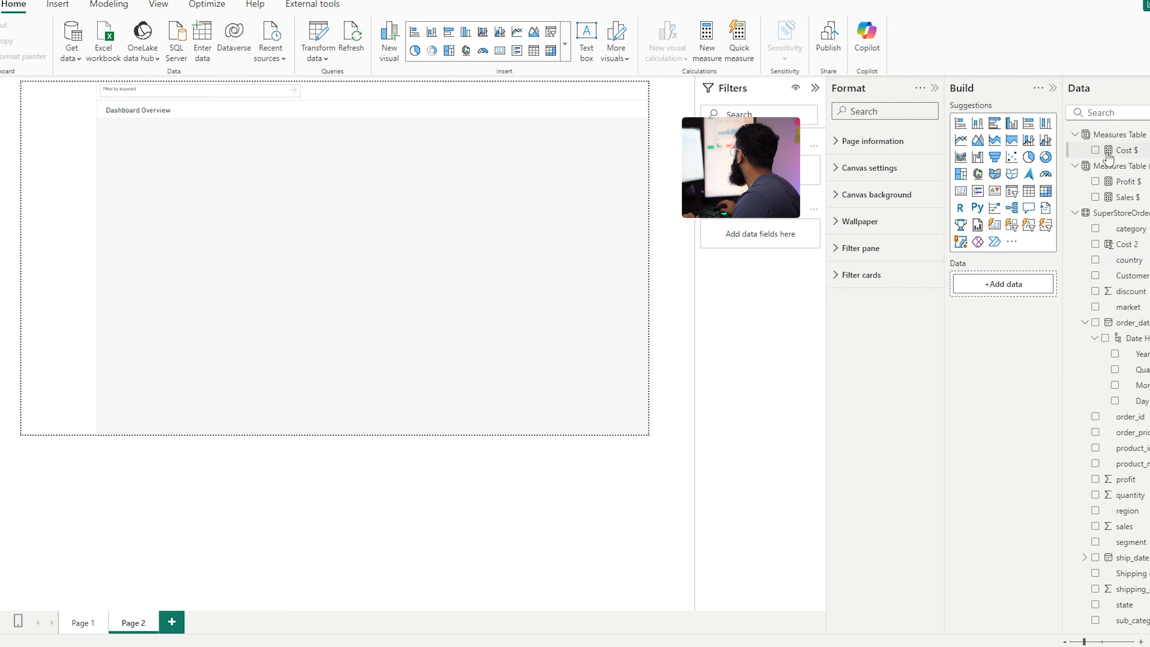
Change the home table of the Cost $ measure to Measures Table (2)
{"action": "left_click", "coordinate": [1123, 150]}
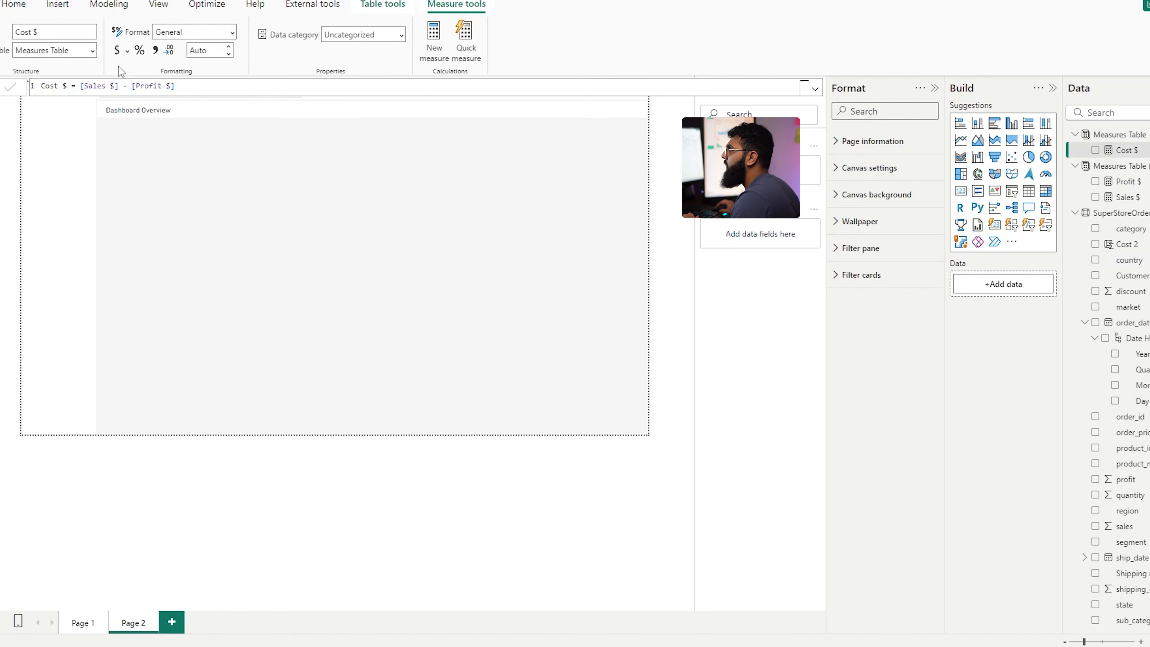
{"action": "left_click", "coordinate": [87, 50]}
{"action": "left_click", "coordinate": [68, 86]}
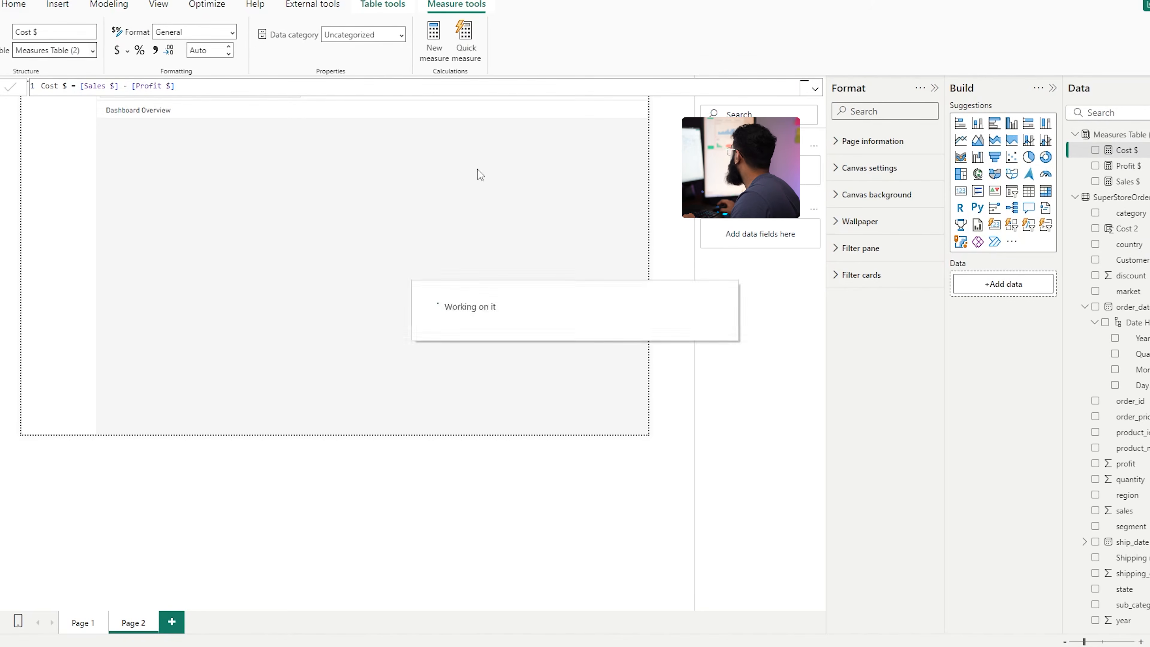
In the Power Query Editor, delete the redundant Measures Table query and rename Measures Table (2) to Measures Table
{"action": "left_click", "coordinate": [14, 5]}
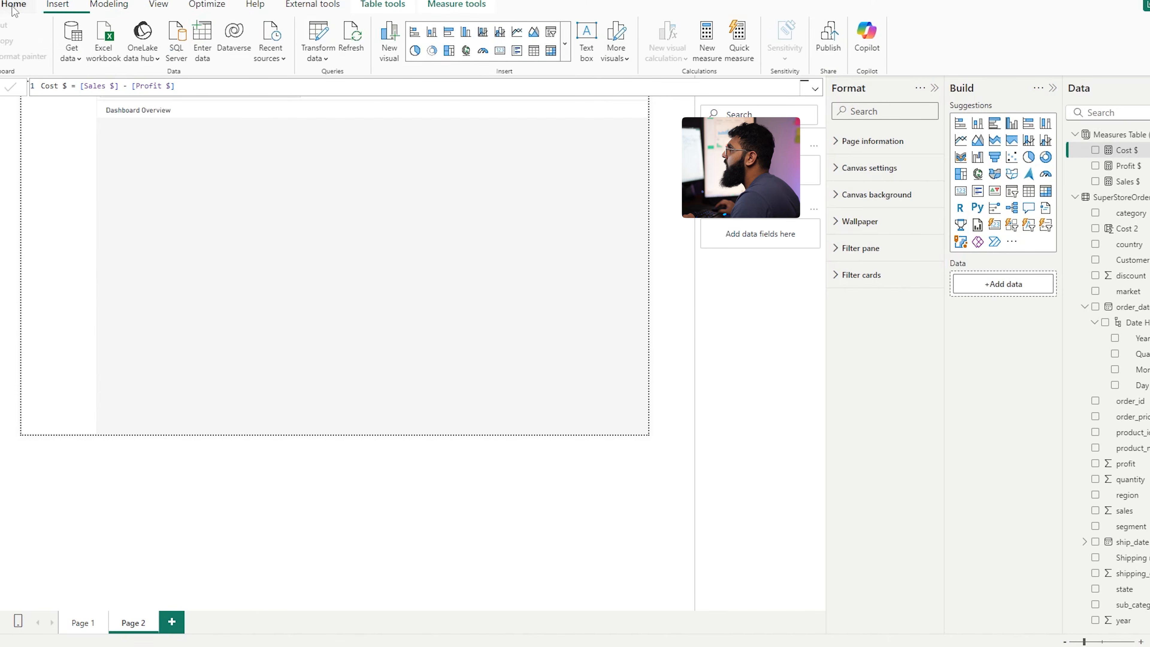
{"action": "left_click", "coordinate": [310, 37]}
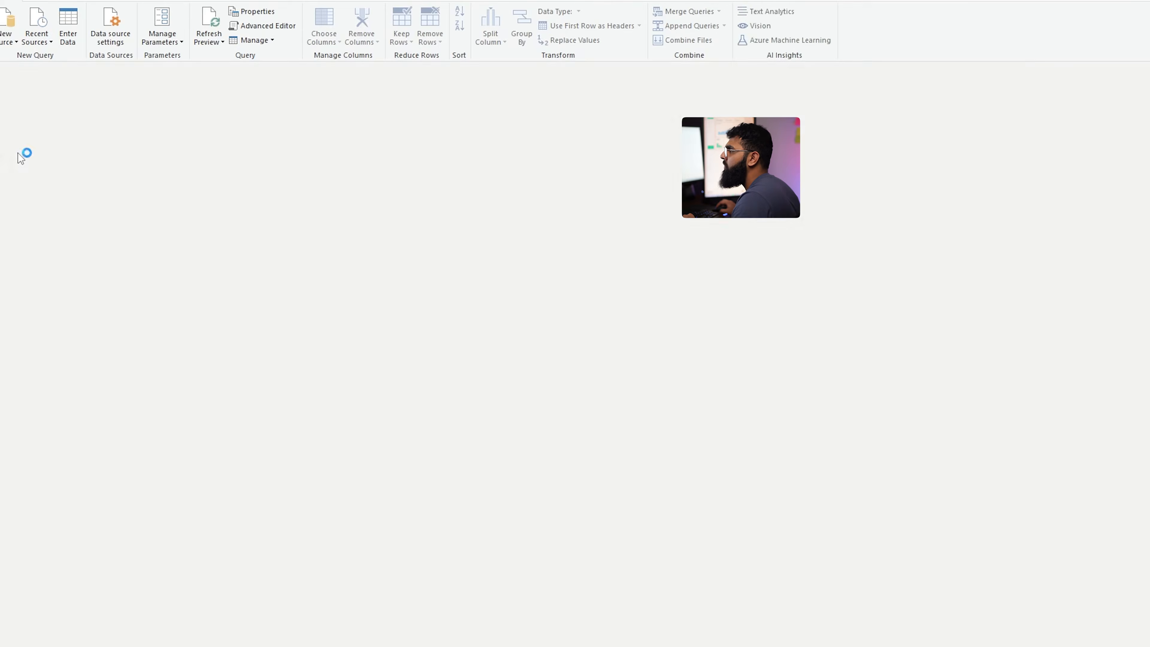
{"action": "left_click", "coordinate": [10, 124]}
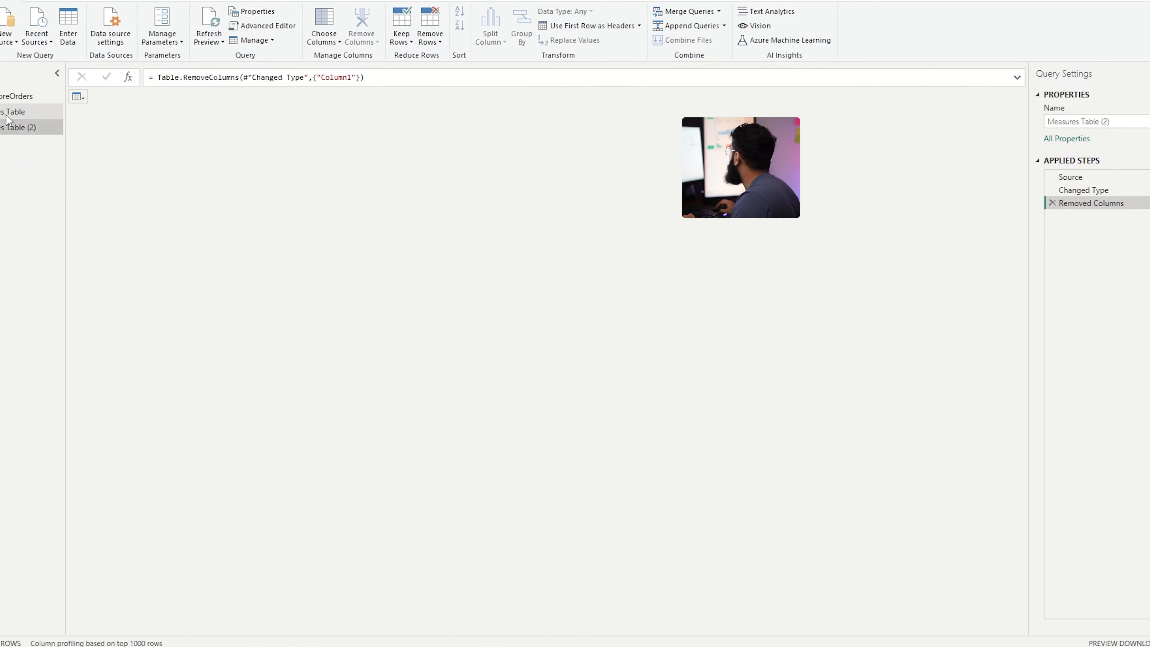
{"action": "left_click", "coordinate": [7, 117]}
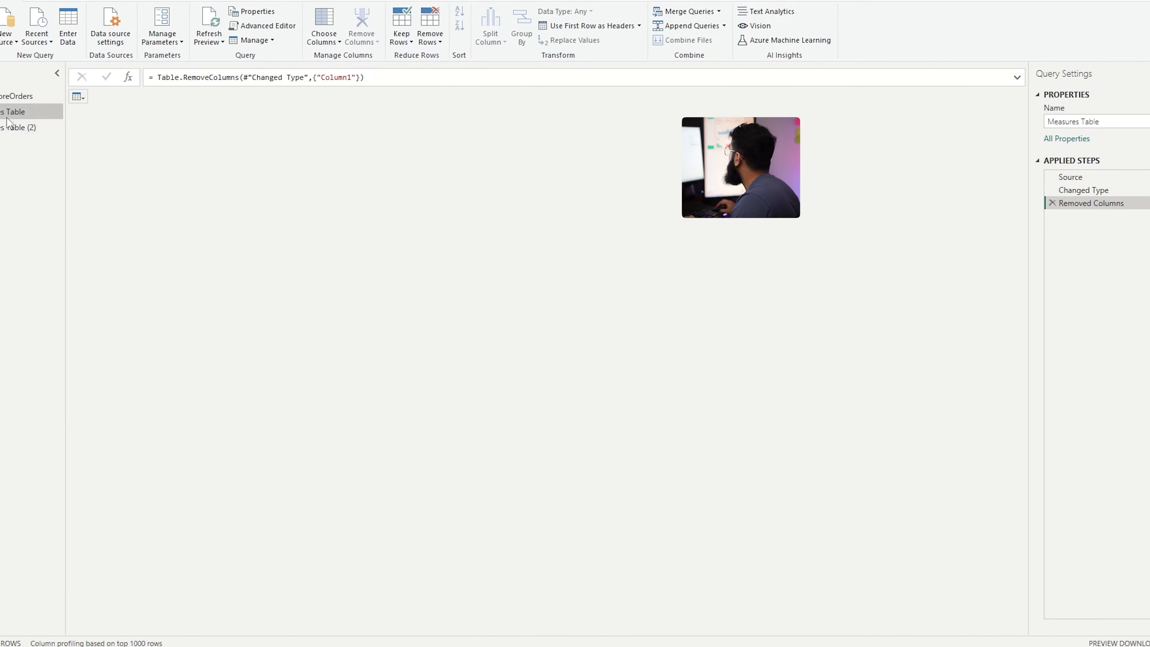
{"action": "left_click_drag", "start_coordinate": [181, 1], "coordinate": [130, 8]}
{"action": "right_click", "coordinate": [26, 123]}
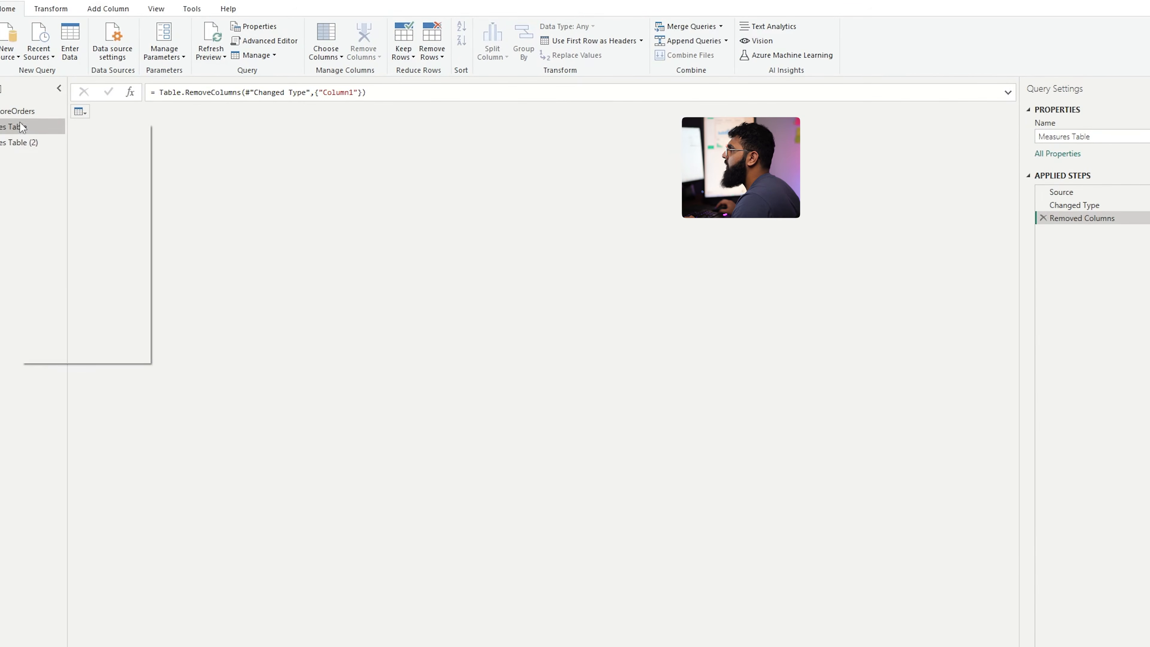
{"action": "left_click", "coordinate": [63, 165]}
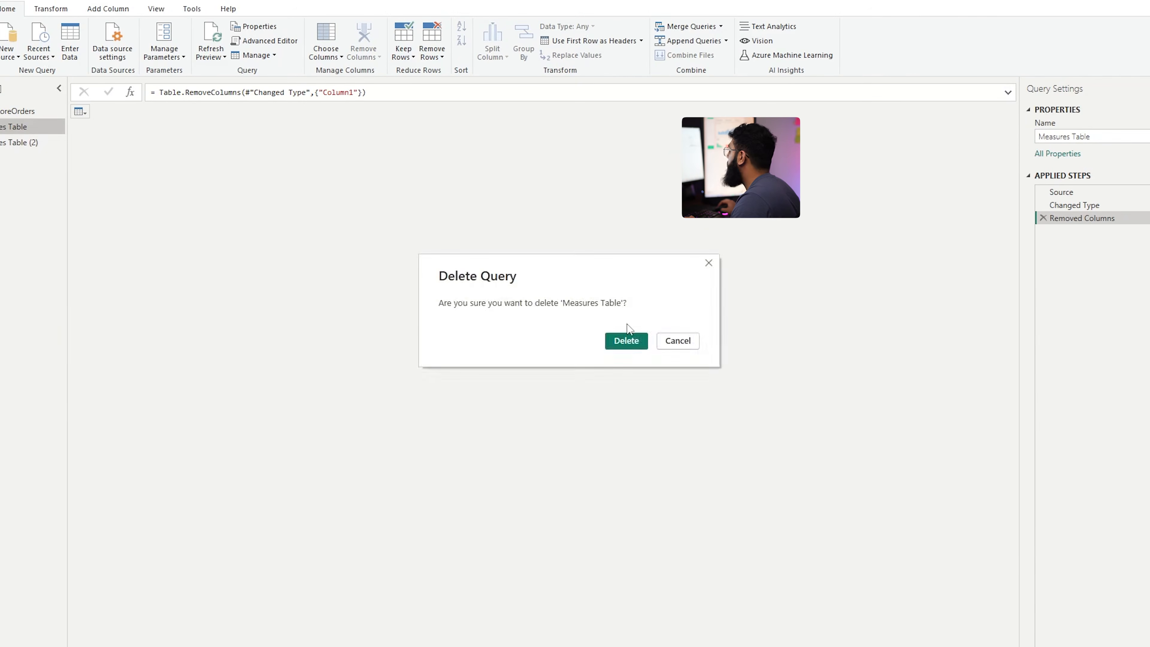
{"action": "left_click", "coordinate": [625, 337]}
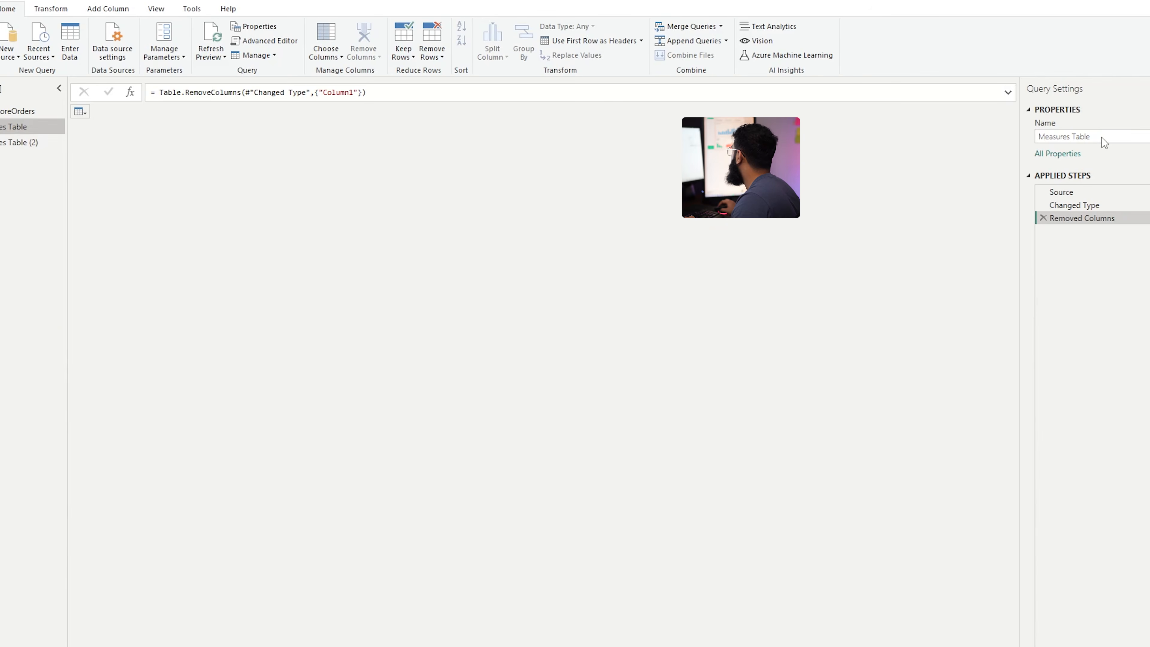
{"action": "left_click", "coordinate": [16, 127]}
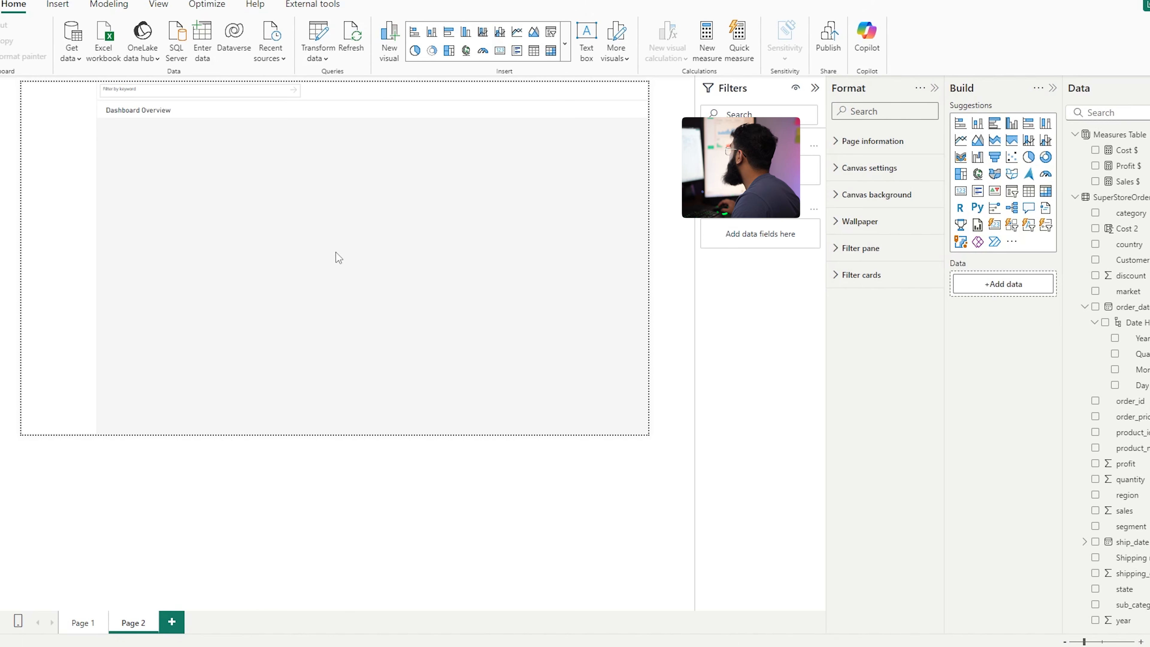
Build a multi-value card visual from Sales $, Cost $ and Profit $ and resize it into a short, wide row below the Dashboard Overview heading
{"action": "left_click", "coordinate": [997, 229]}
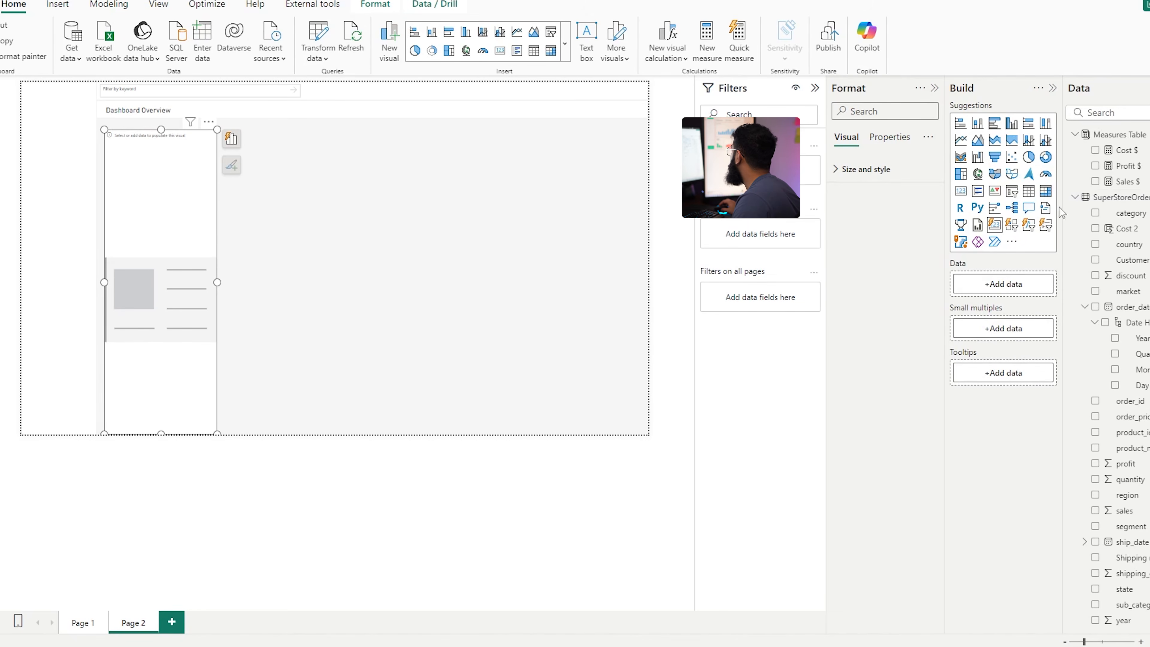
{"action": "left_click", "coordinate": [1095, 182]}
{"action": "left_click", "coordinate": [1095, 150]}
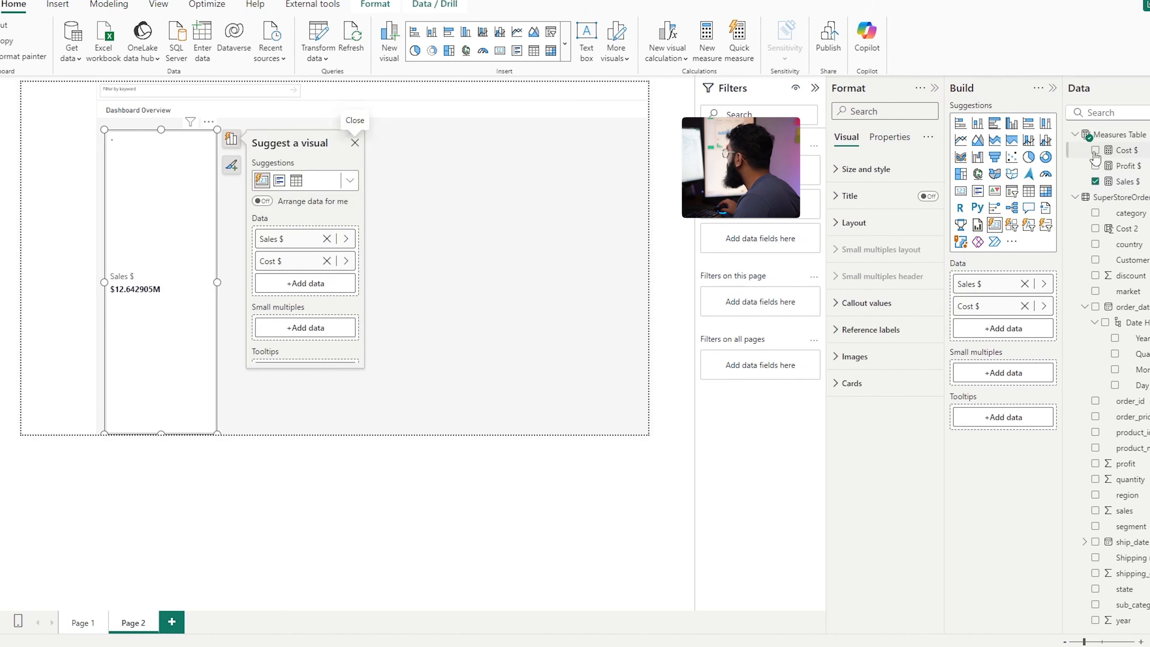
{"action": "left_click", "coordinate": [1096, 165]}
{"action": "left_click_drag", "start_coordinate": [219, 280], "coordinate": [383, 292]}
{"action": "left_click_drag", "start_coordinate": [242, 430], "coordinate": [244, 194]}
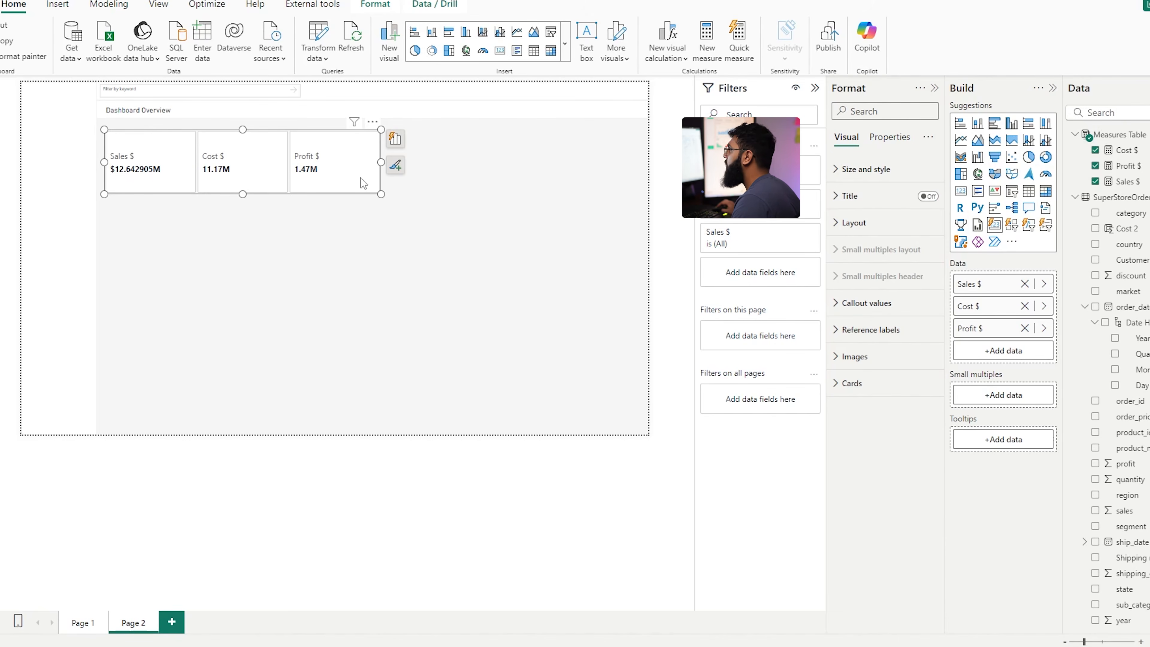
Set the display units of the card's Sales $ callout value to None
{"action": "left_click", "coordinate": [865, 310]}
{"action": "scroll", "coordinate": [867, 298], "scroll_direction": "down", "scroll_amount": 4}
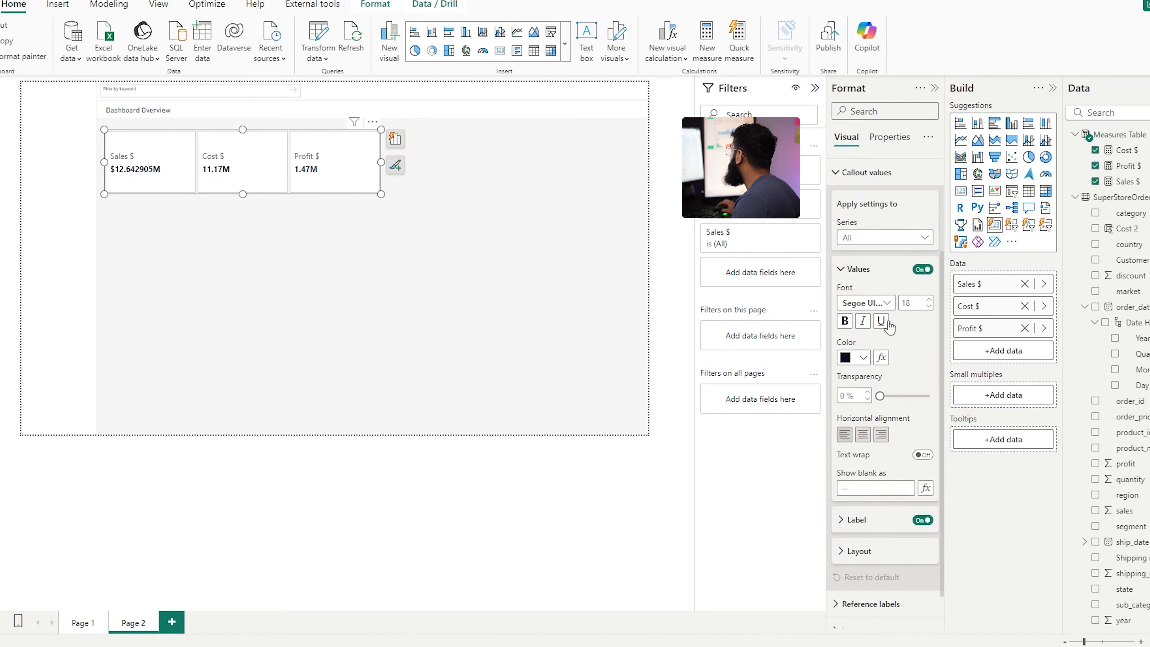
{"action": "left_click", "coordinate": [877, 201]}
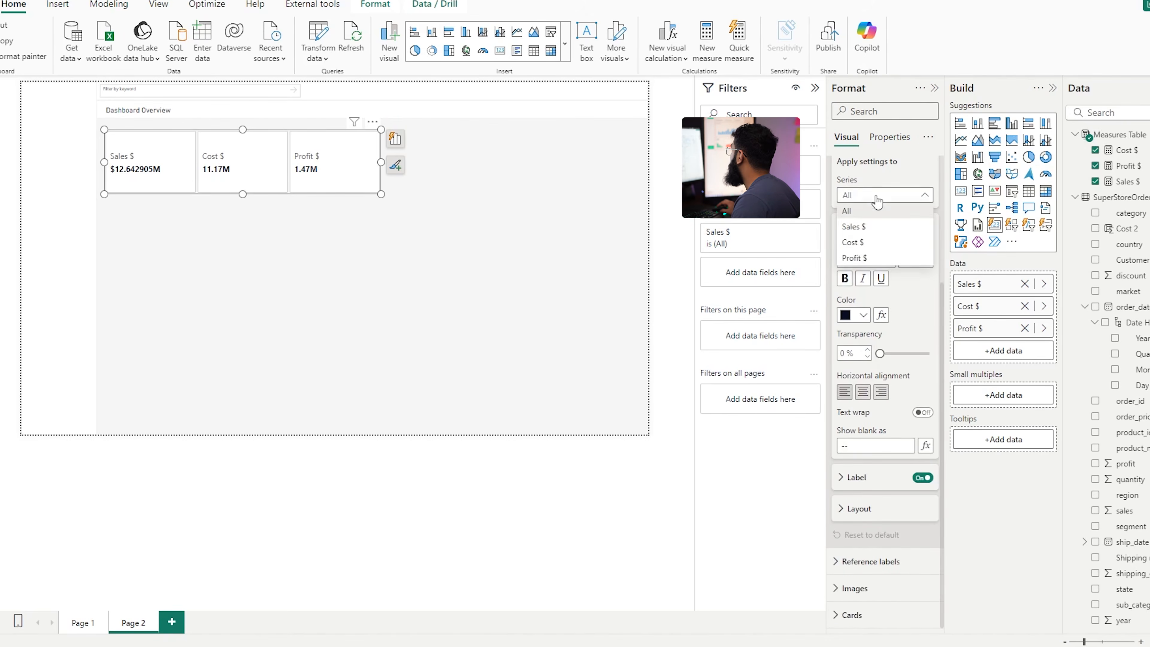
{"action": "left_click", "coordinate": [872, 227]}
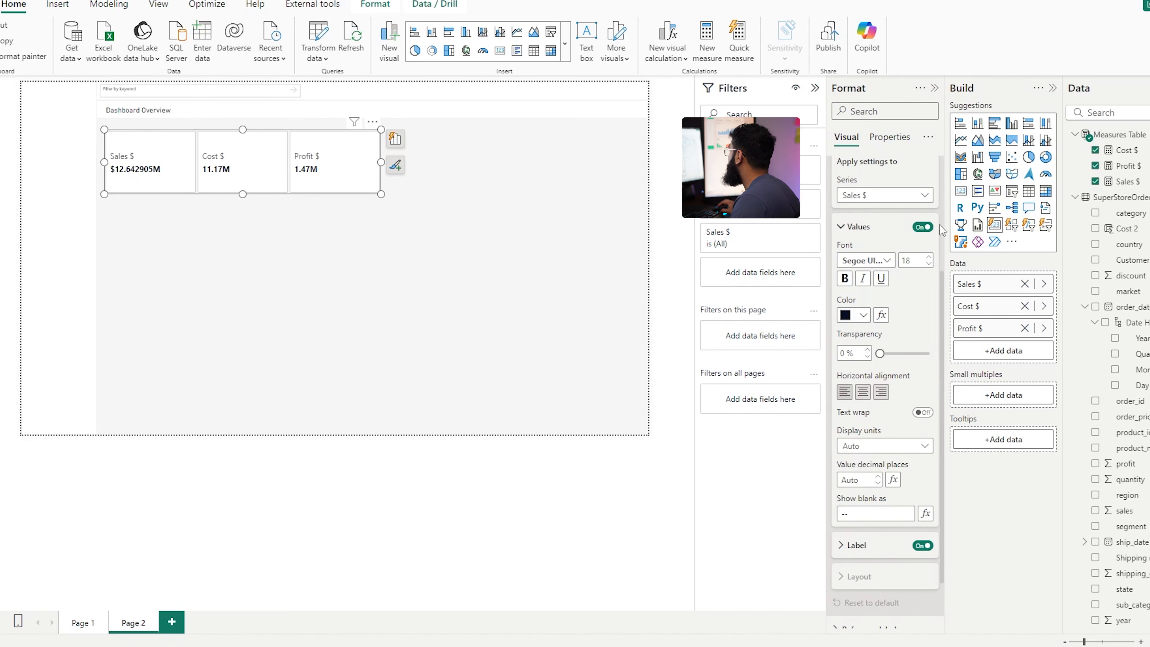
{"action": "left_click", "coordinate": [873, 448]}
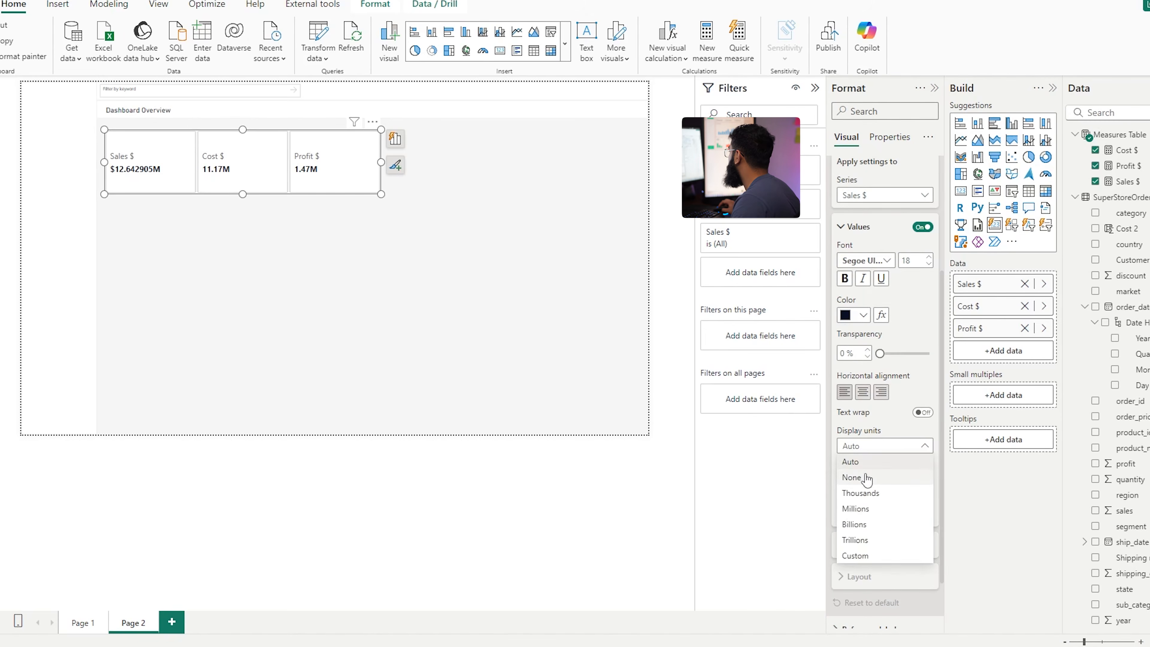
{"action": "left_click", "coordinate": [866, 478]}
Set the display units to None for the Cost $ and Profit $ callout values
{"action": "left_click", "coordinate": [883, 195]}
{"action": "left_click", "coordinate": [862, 244]}
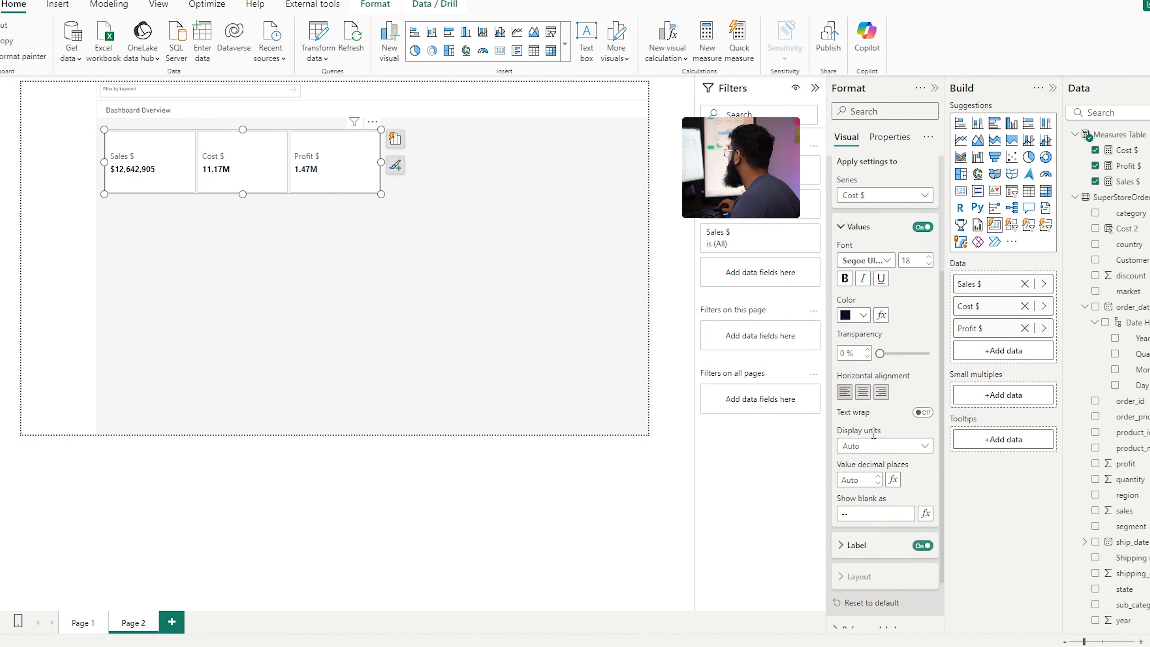
{"action": "left_click", "coordinate": [874, 446]}
{"action": "left_click", "coordinate": [860, 478]}
{"action": "left_click", "coordinate": [883, 195]}
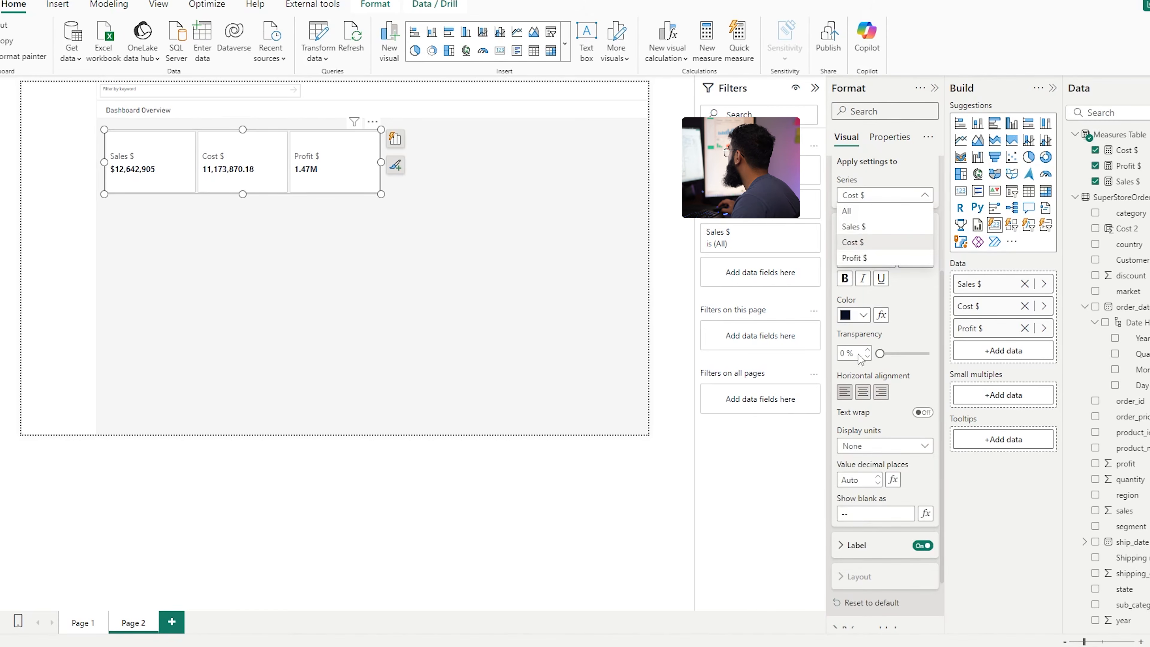
{"action": "left_click", "coordinate": [854, 258]}
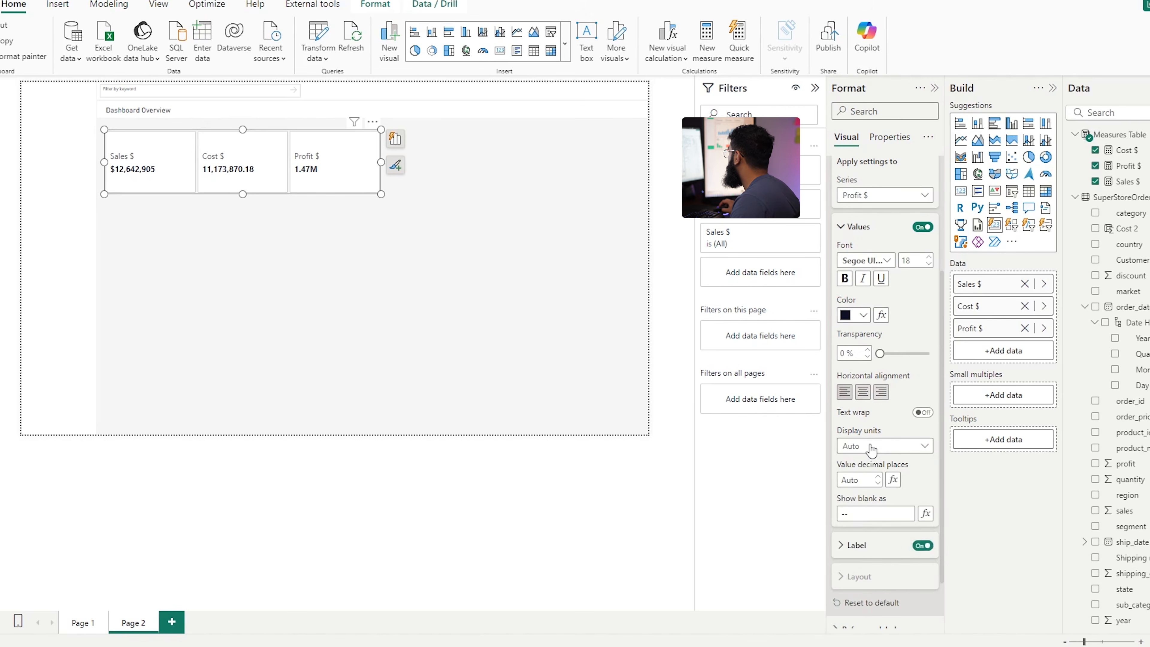
{"action": "left_click", "coordinate": [872, 450]}
{"action": "left_click", "coordinate": [861, 478]}
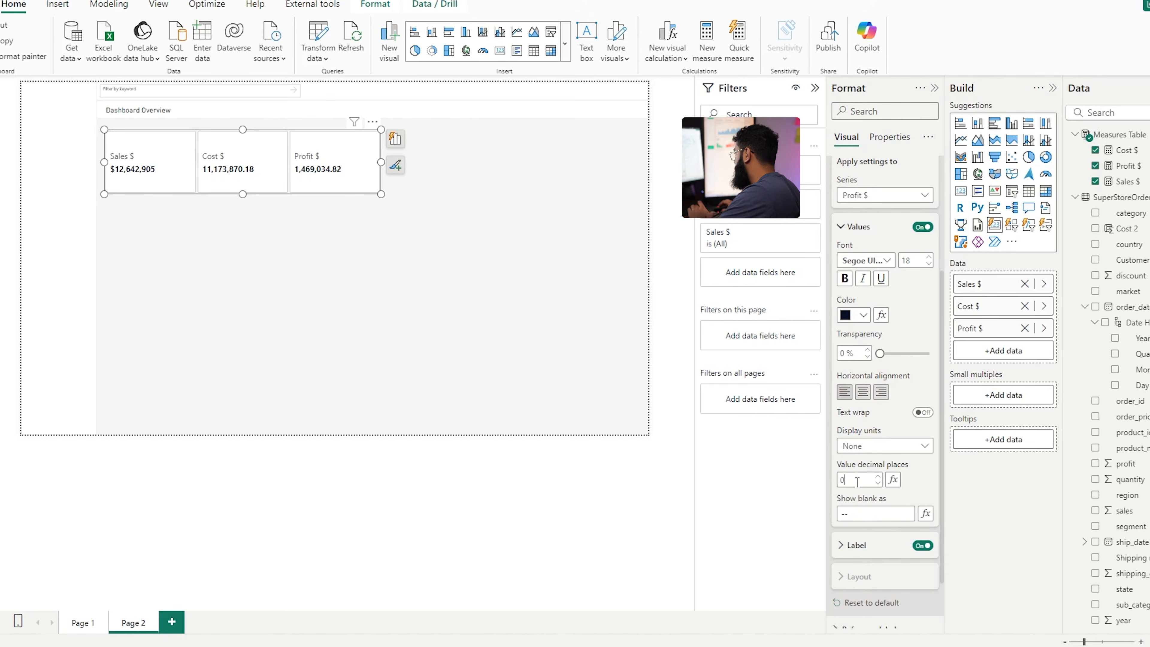
Set the value decimal places to 0 for the Profit $ and Cost $ callout values
{"action": "left_click", "coordinate": [881, 196]}
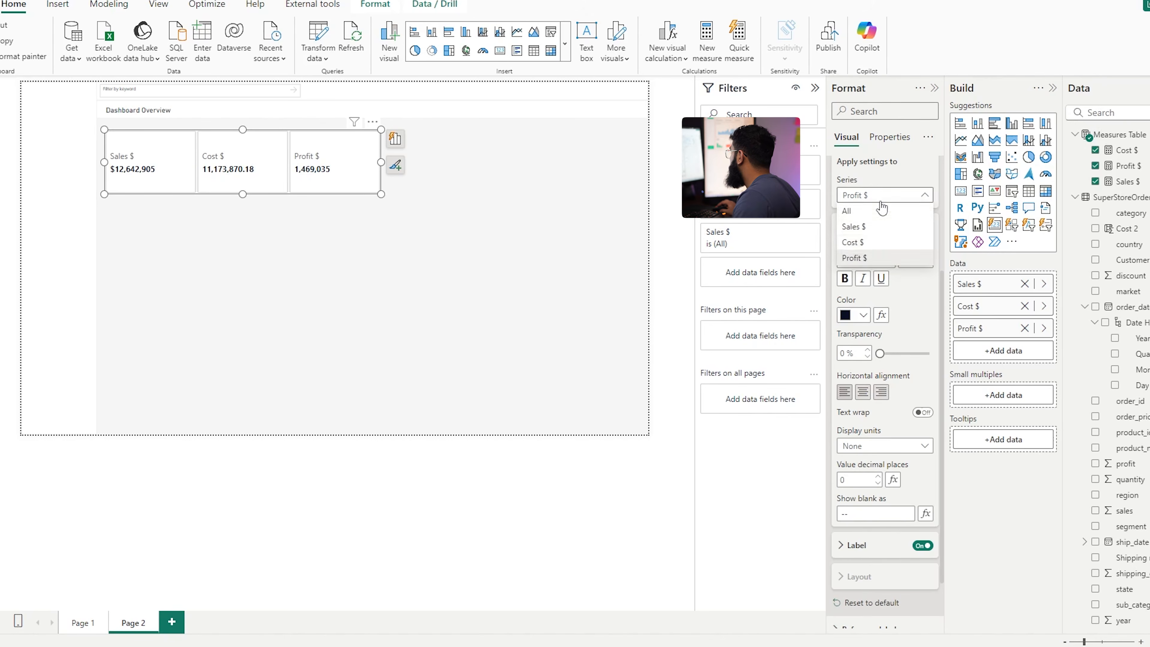
{"action": "left_click", "coordinate": [872, 243]}
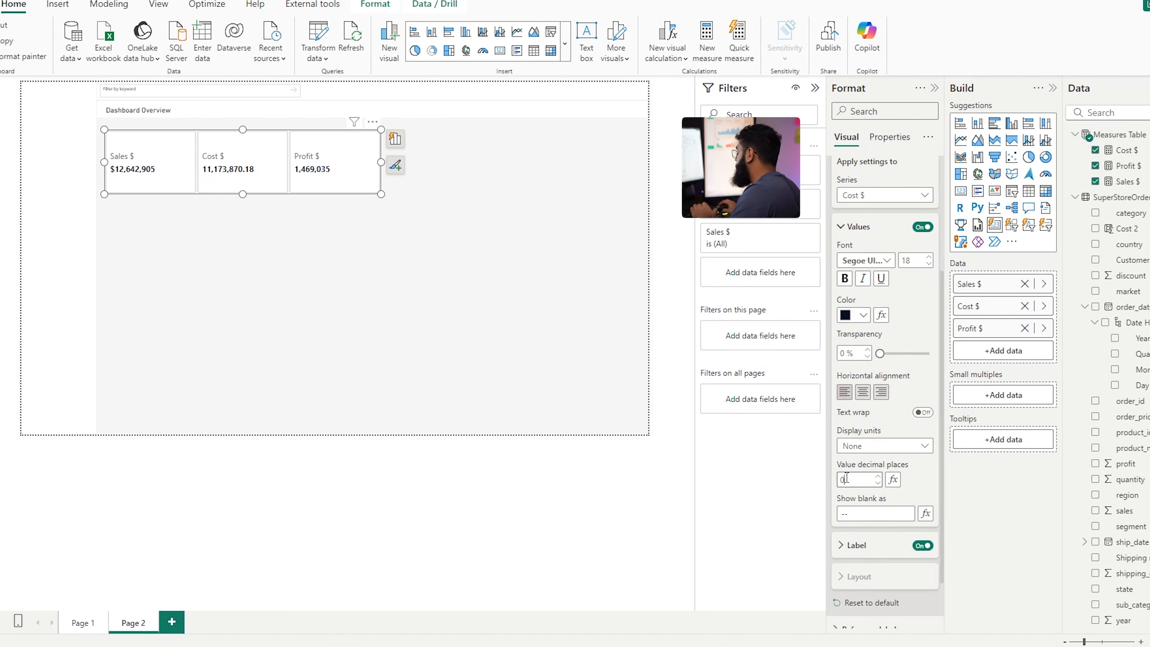
{"action": "left_click", "coordinate": [846, 478]}
{"action": "type", "text": "0"}
{"action": "key", "text": "Return"}
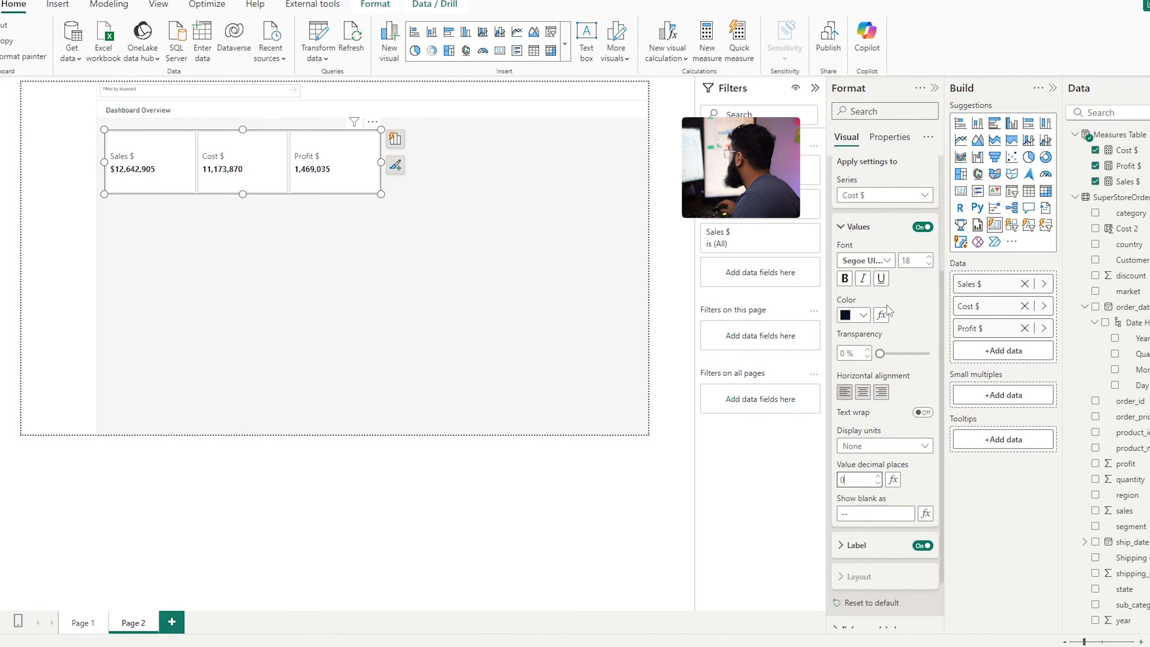
Set the value decimal places to 0 for the card's Sales $ callout value
{"action": "left_click", "coordinate": [862, 195]}
{"action": "left_click", "coordinate": [860, 227]}
{"action": "left_click", "coordinate": [856, 480]}
{"action": "type", "text": "0"}
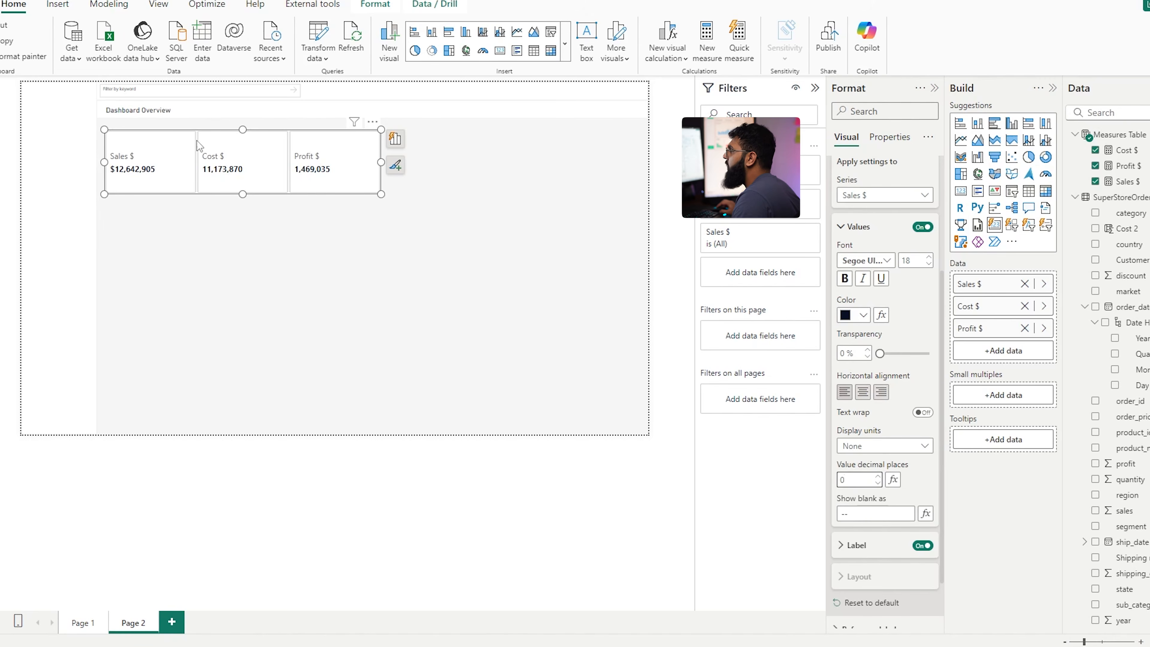
Format the Profit $ and Cost $ measures as dollar currency
{"action": "left_click", "coordinate": [1131, 167]}
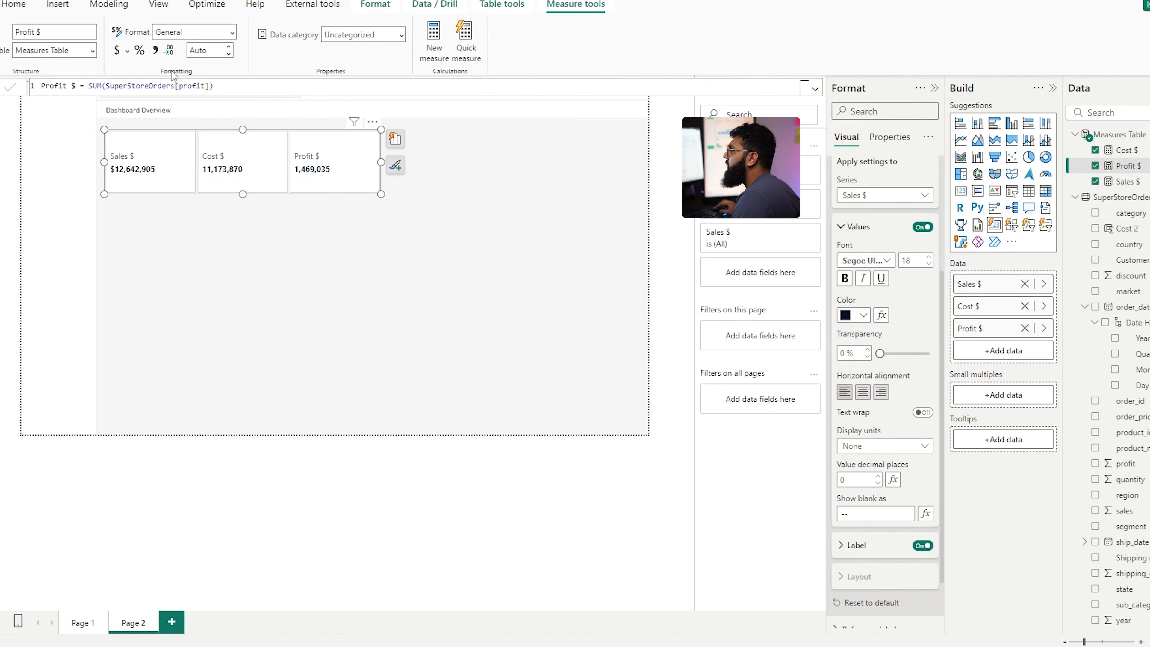
{"action": "left_click", "coordinate": [117, 50]}
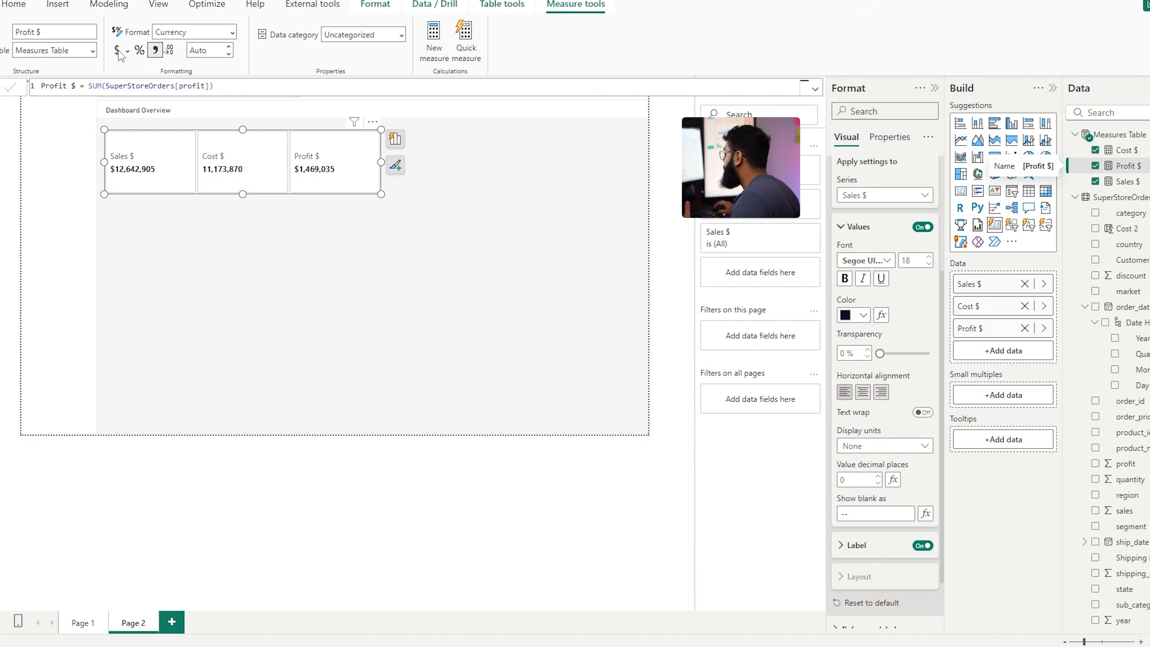
{"action": "left_click", "coordinate": [1127, 152]}
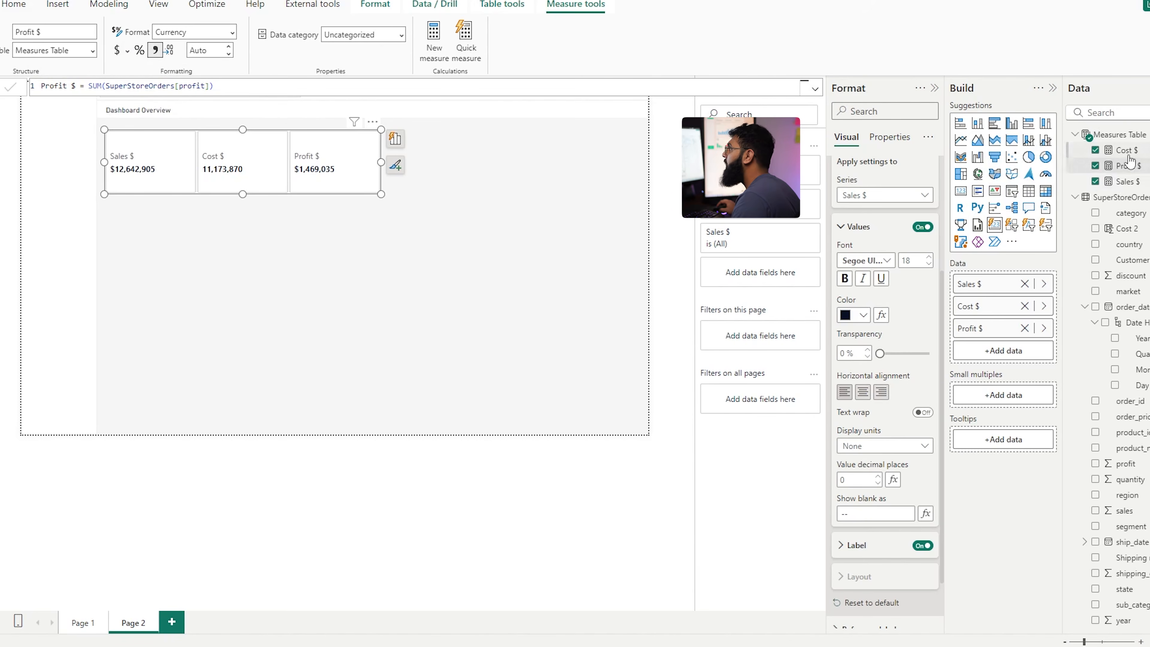
{"action": "left_click", "coordinate": [120, 51]}
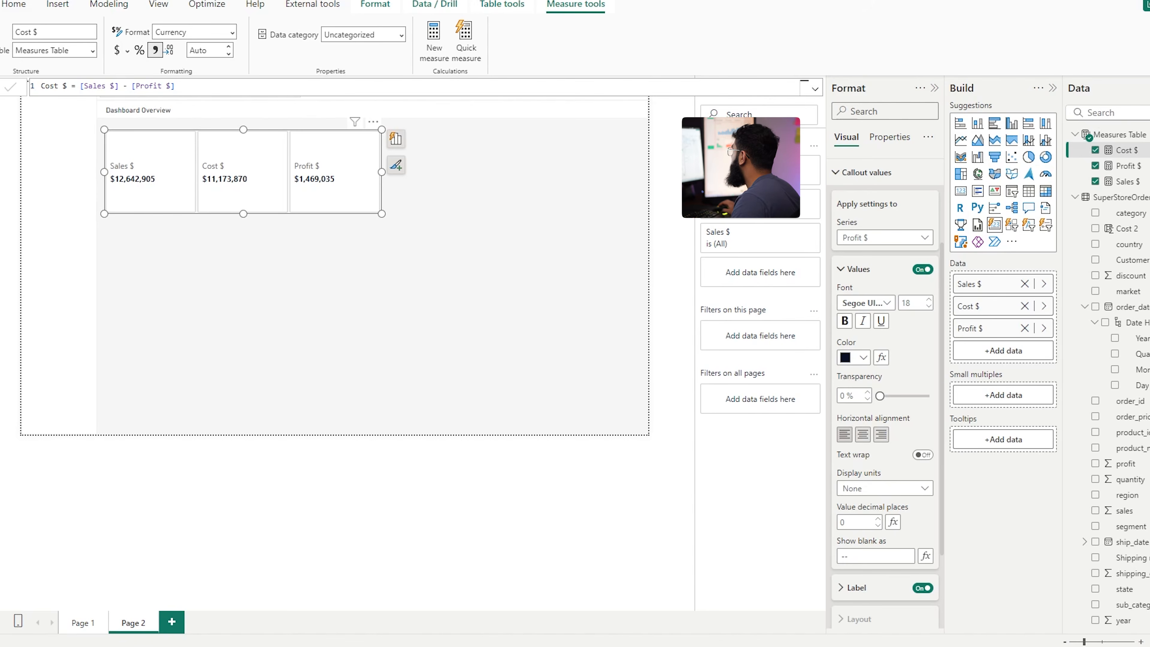
Set the card visual's height to 122 and its width to 882
{"action": "scroll", "coordinate": [883, 164], "scroll_direction": "up", "scroll_amount": 3}
{"action": "left_click", "coordinate": [859, 169]}
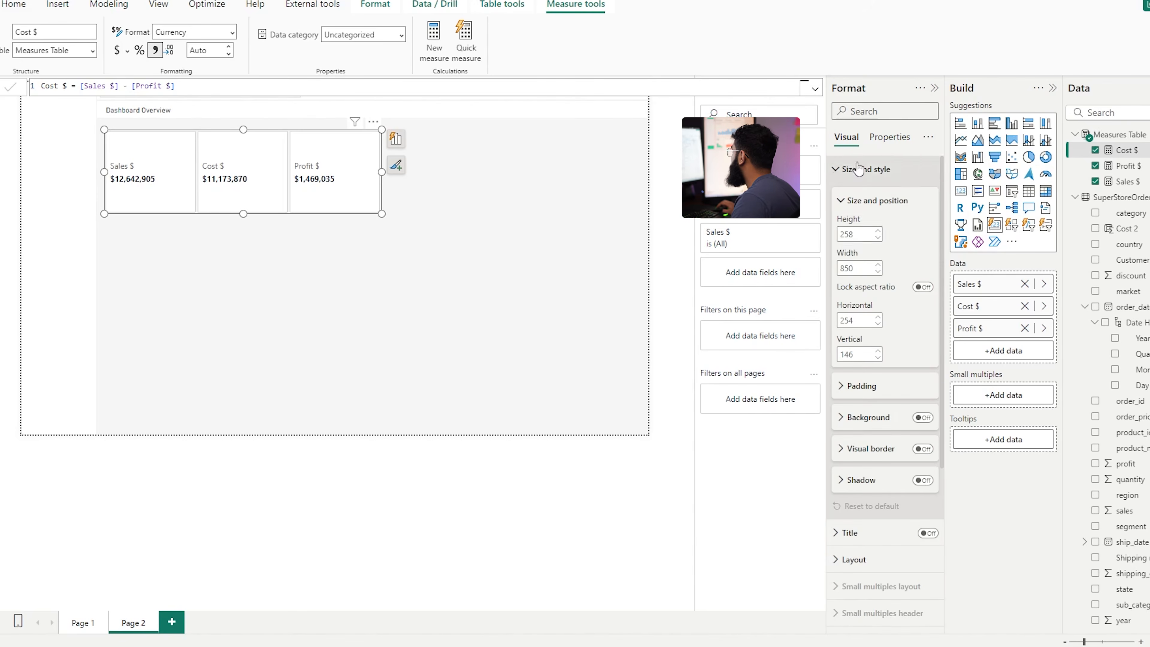
{"action": "double_click", "coordinate": [860, 234]}
{"action": "key", "text": "BackSpace"}
{"action": "type", "text": "1"}
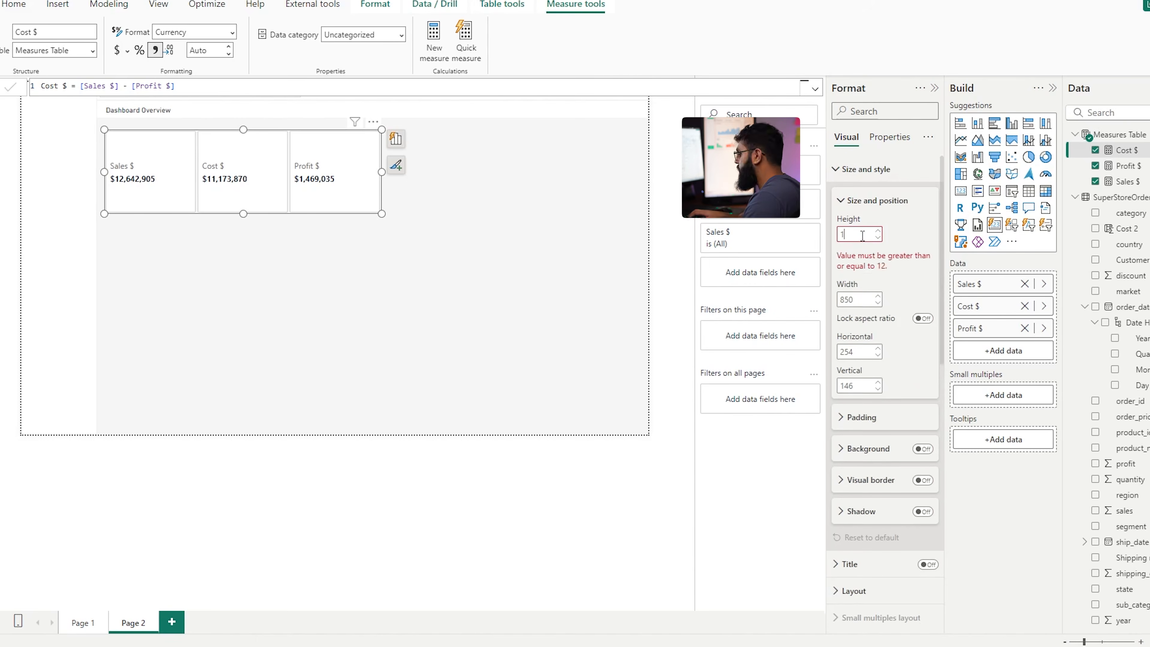
{"action": "type", "text": "22"}
{"action": "double_click", "coordinate": [846, 268]}
{"action": "type", "text": "882"}
{"action": "key", "text": "Return"}
Adjust the card visual's horizontal position and set its vertical position to 129
{"action": "double_click", "coordinate": [855, 320]}
{"action": "key", "text": "BackSpace"}
{"action": "key", "text": "Return"}
{"action": "double_click", "coordinate": [856, 354]}
{"action": "key", "text": "BackSpace"}
{"action": "type", "text": "129"}
{"action": "left_click", "coordinate": [433, 165]}
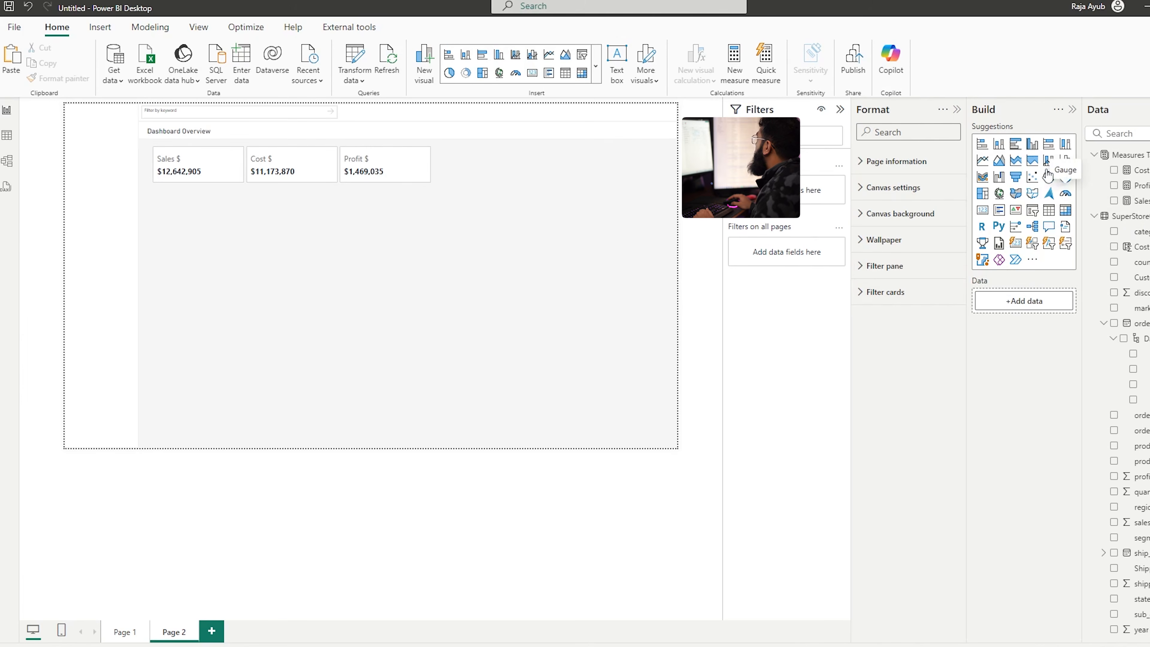
Add a clustered column chart of Sales $ by order_date Month, shortened and placed just below the card row
{"action": "left_click", "coordinate": [1033, 145]}
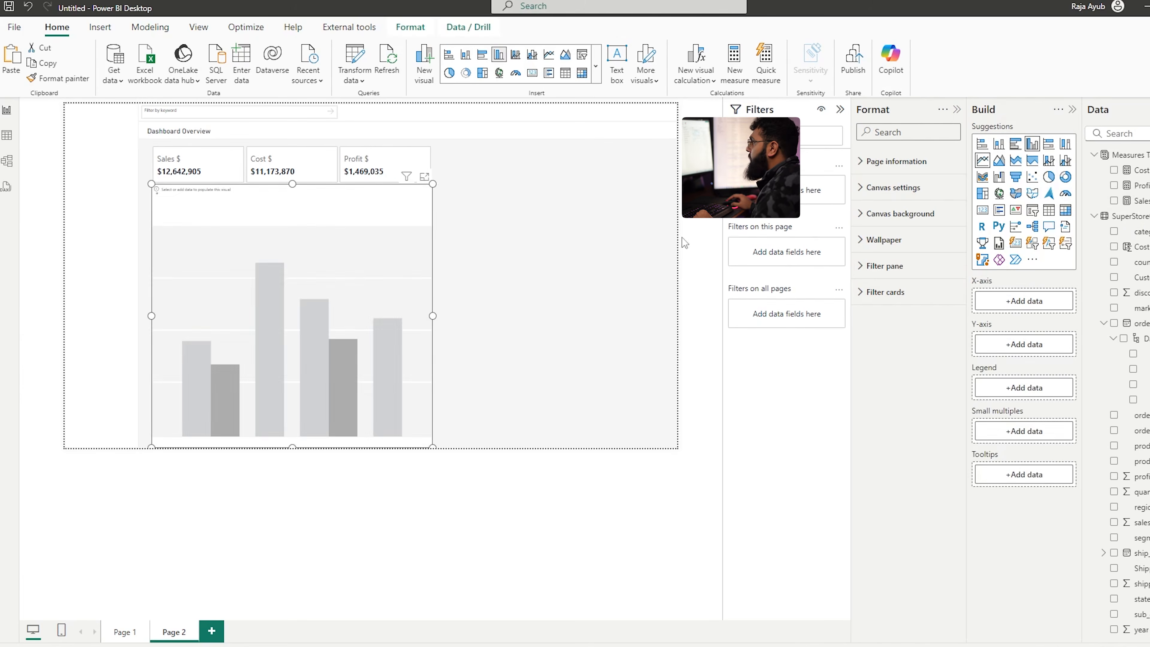
{"action": "left_click_drag", "start_coordinate": [294, 447], "coordinate": [295, 358]}
{"action": "left_click_drag", "start_coordinate": [313, 313], "coordinate": [315, 326]}
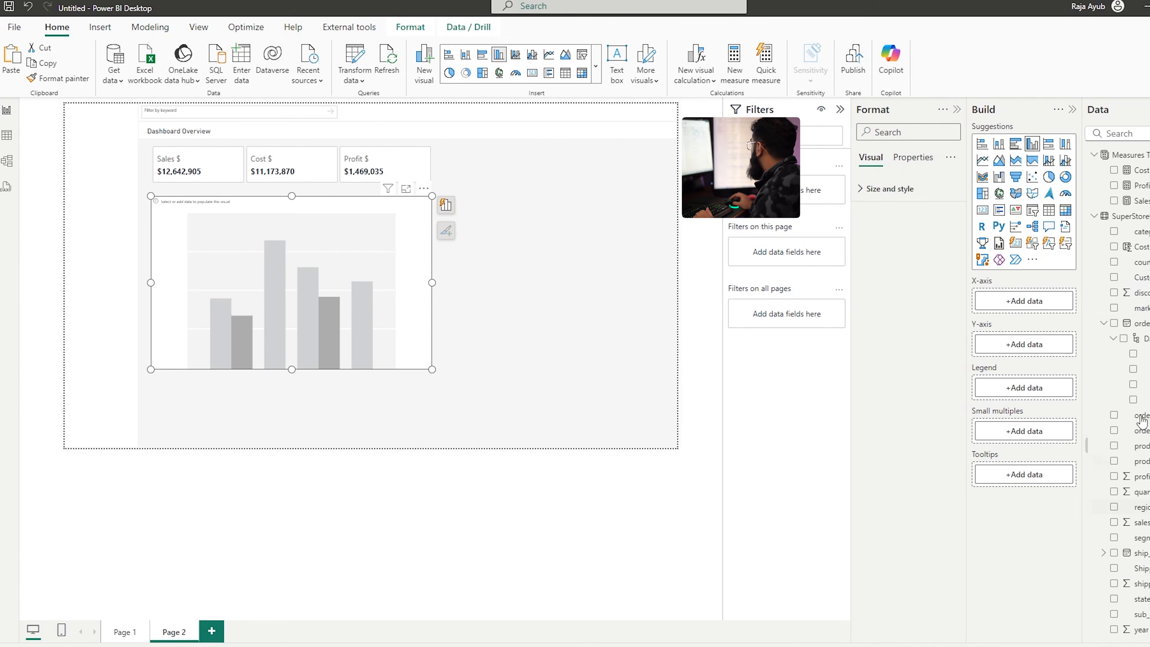
{"action": "left_click_drag", "start_coordinate": [1134, 369], "coordinate": [1024, 302]}
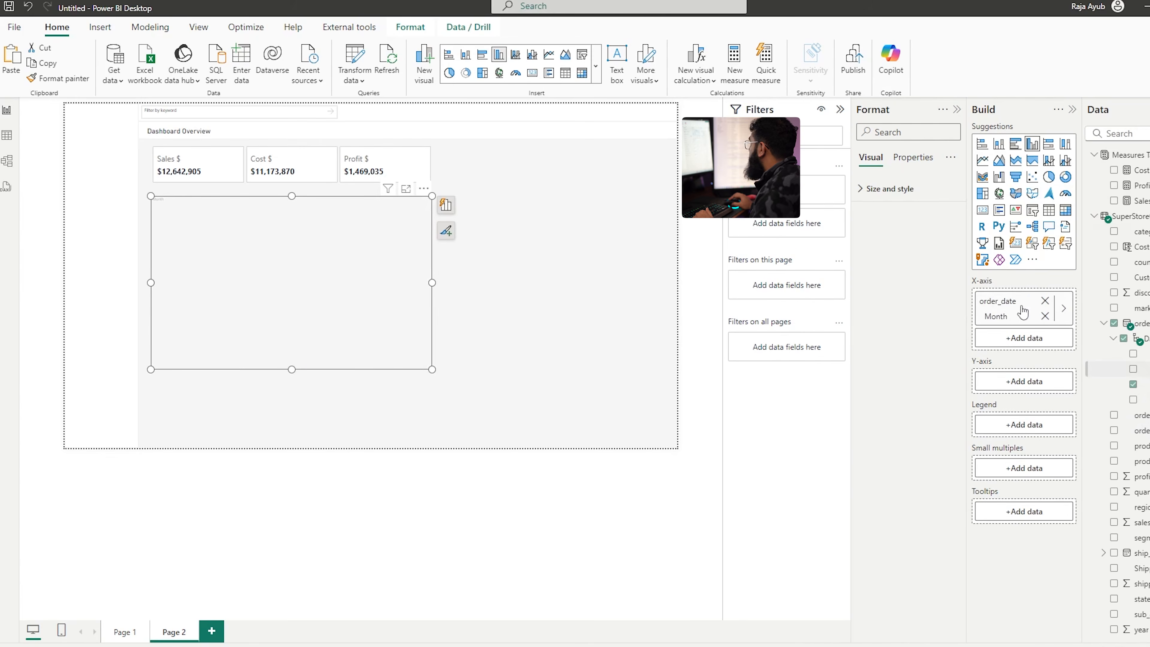
{"action": "left_click_drag", "start_coordinate": [1141, 201], "coordinate": [1030, 384]}
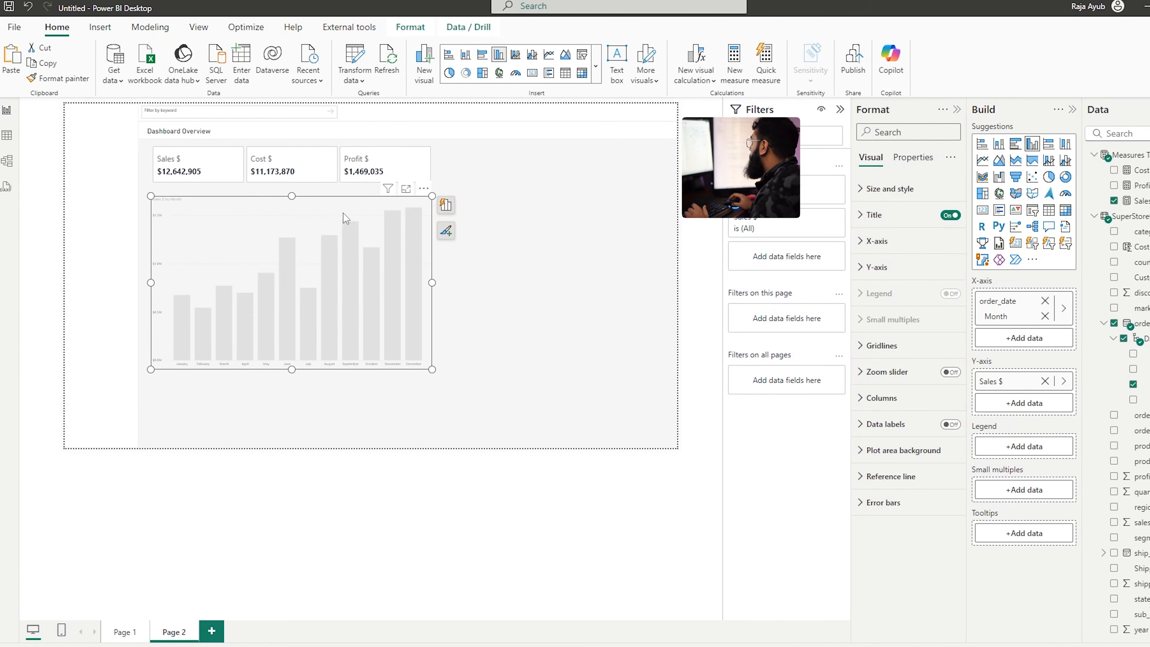
Set the color of all the chart's columns to the blue #26B0D2
{"action": "left_click", "coordinate": [874, 399]}
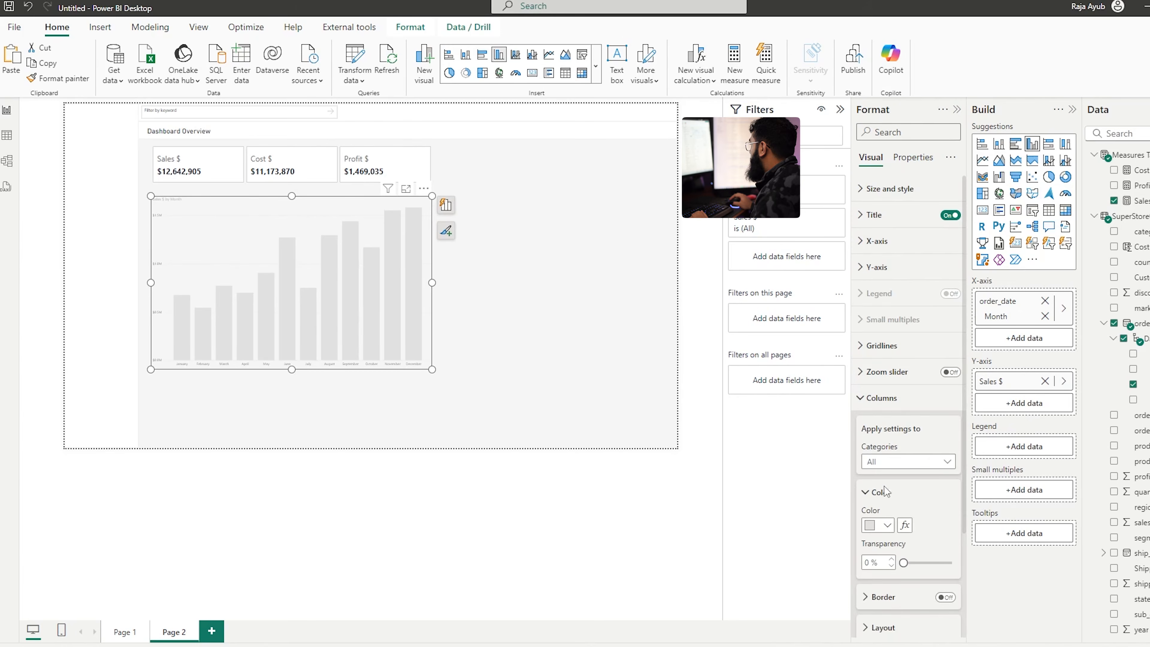
{"action": "left_click", "coordinate": [872, 531]}
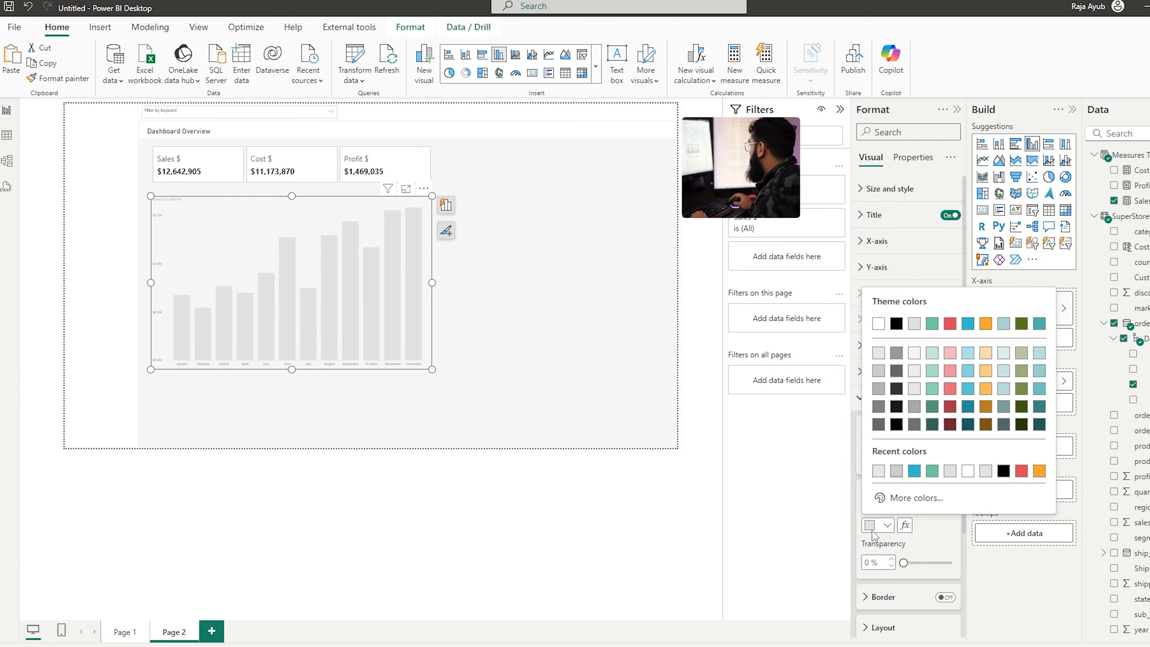
{"action": "left_click", "coordinate": [914, 471]}
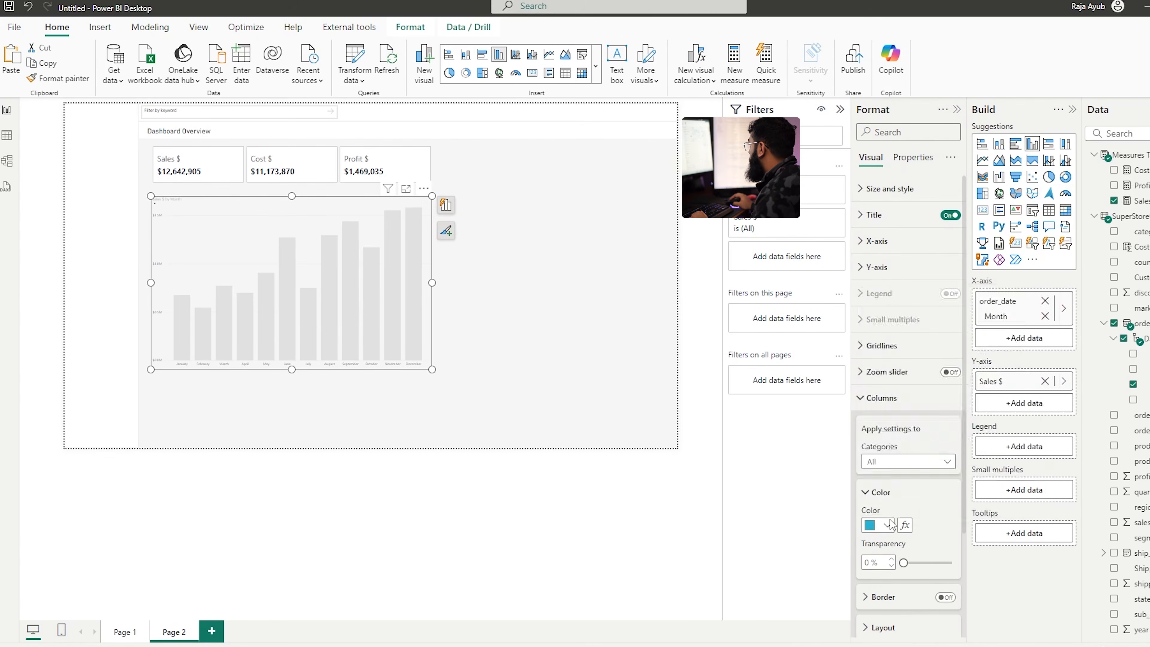
{"action": "left_click", "coordinate": [872, 526]}
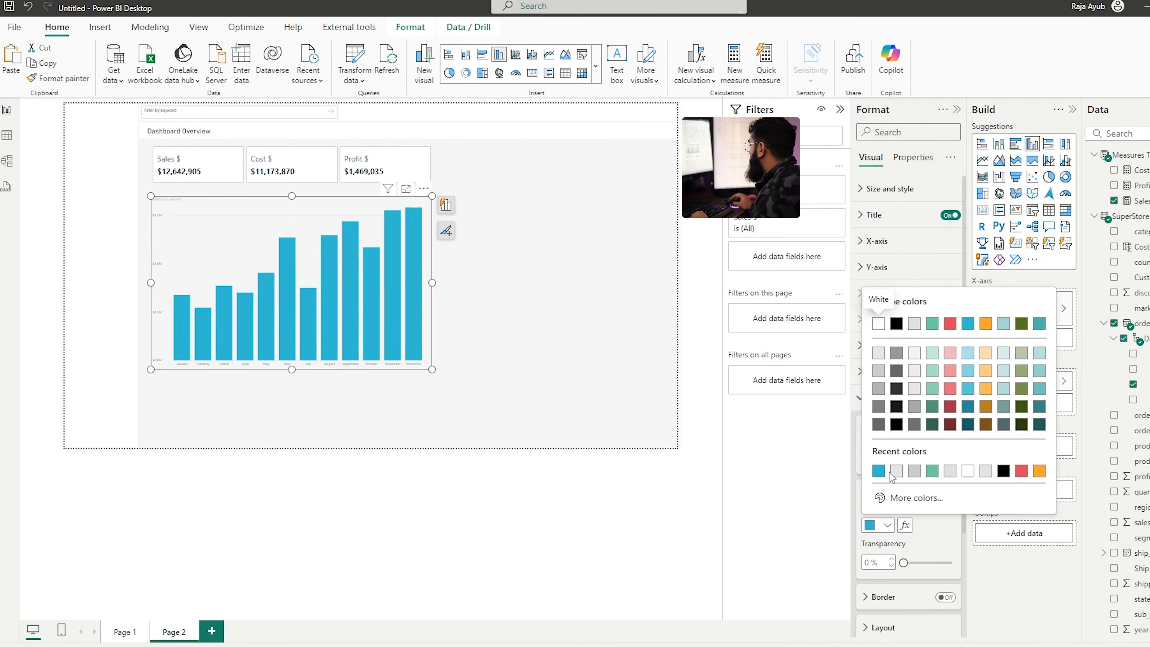
{"action": "left_click", "coordinate": [879, 471]}
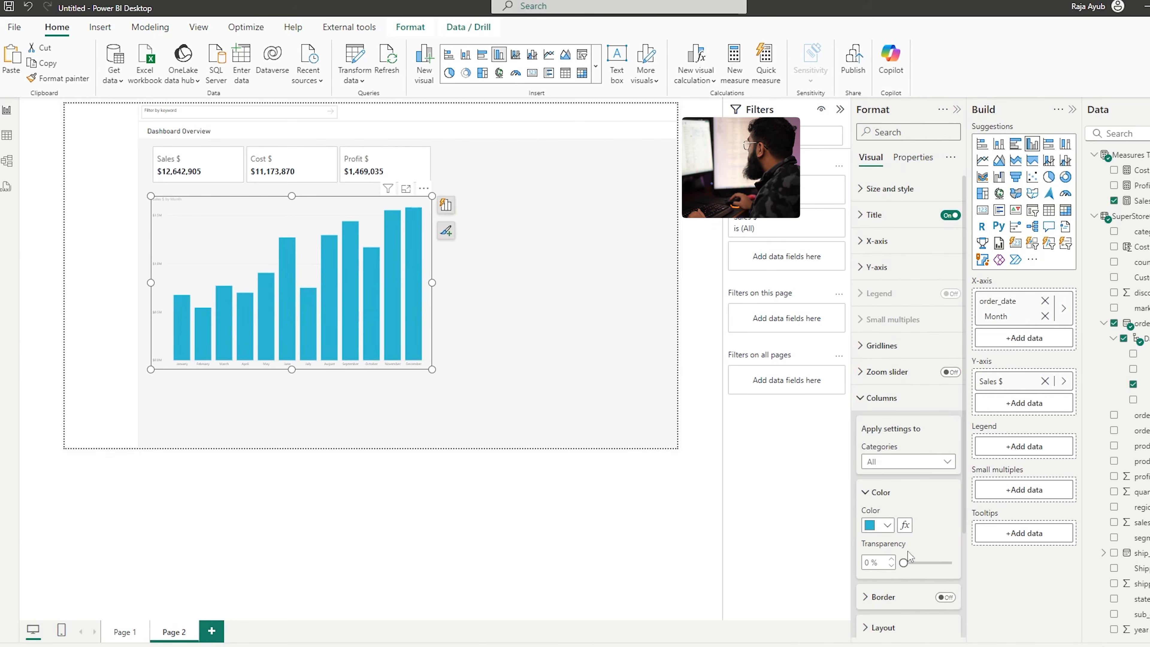
{"action": "left_click", "coordinate": [879, 525]}
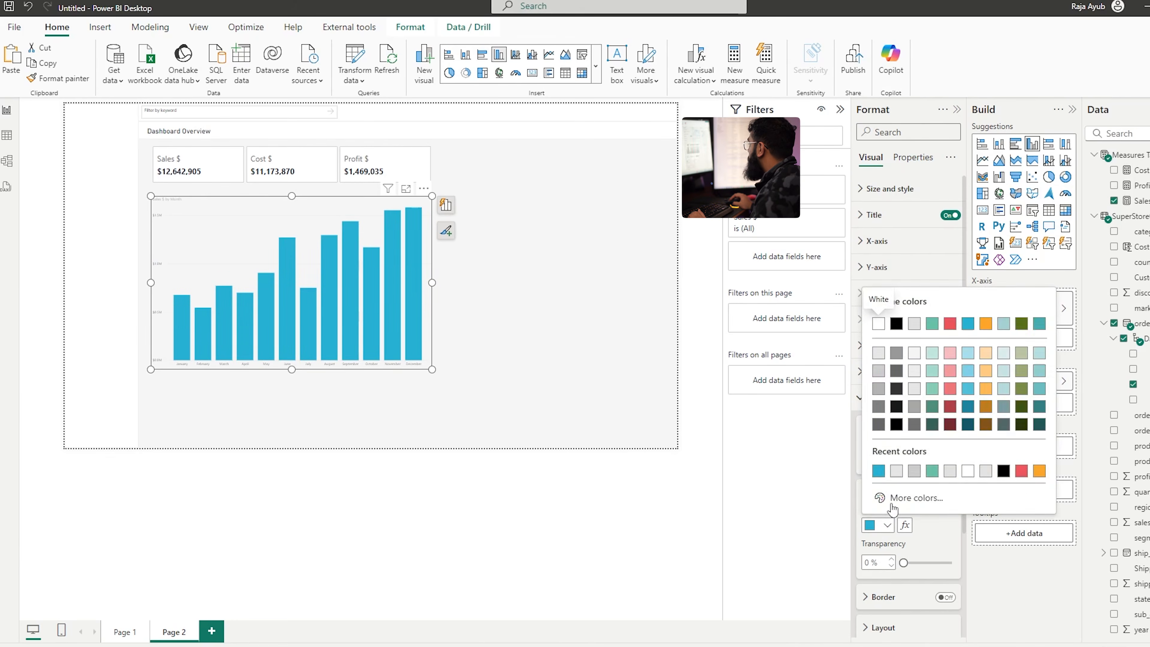
{"action": "left_click", "coordinate": [892, 498]}
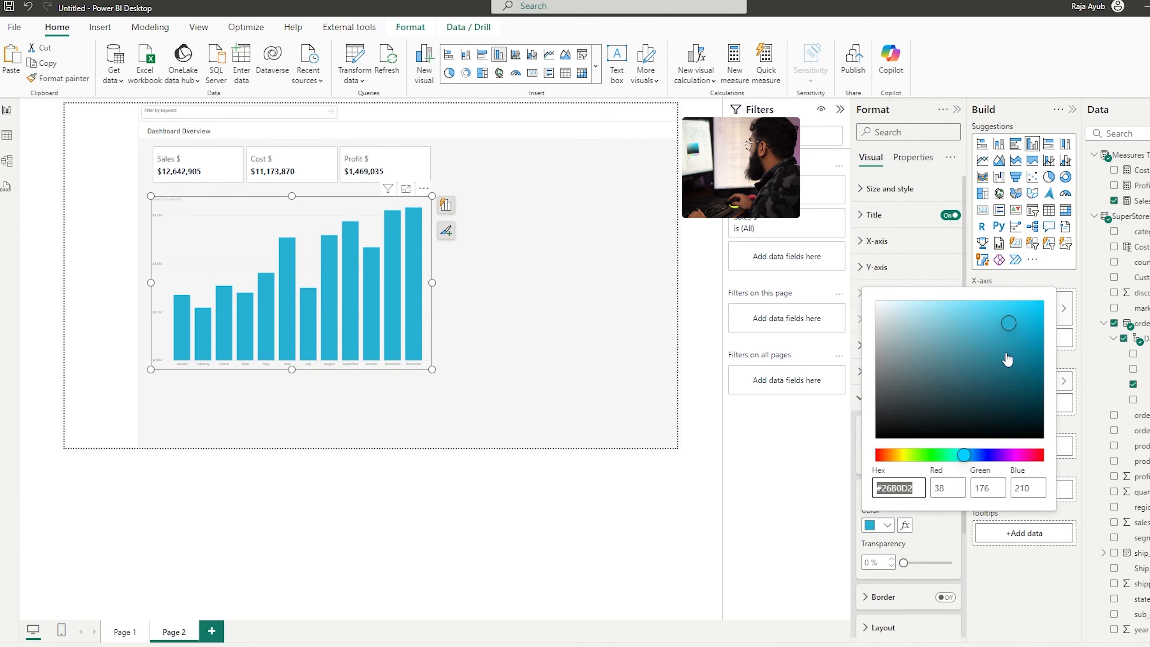
{"action": "left_click", "coordinate": [937, 536]}
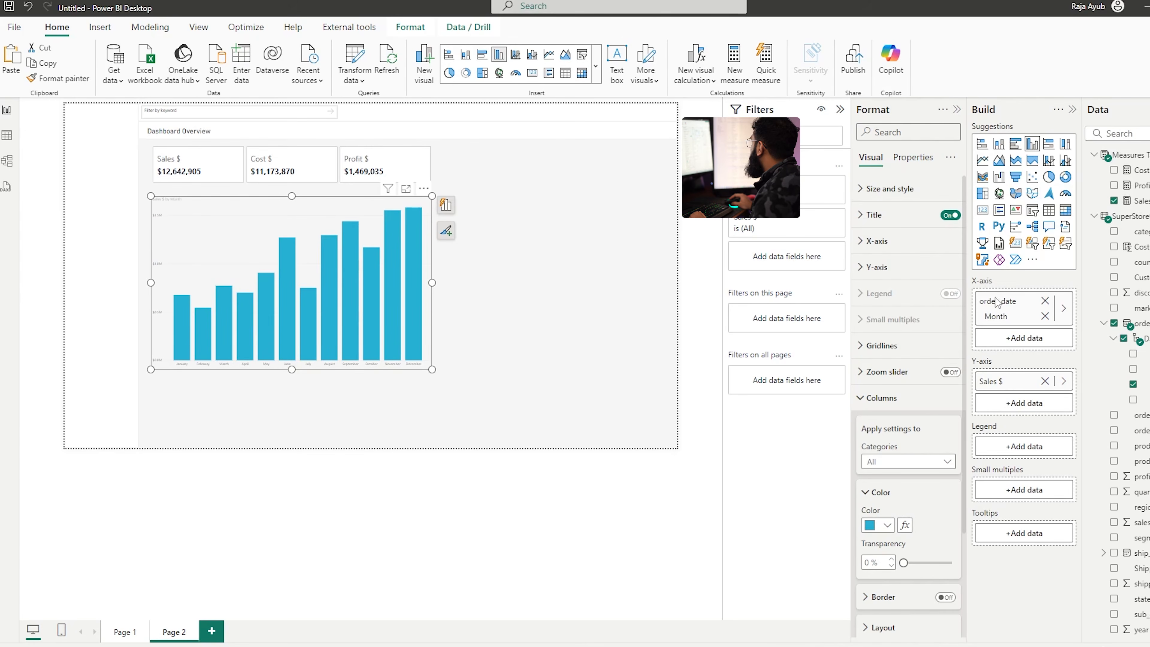
Add Cost $ to the chart's Y-axis and place its legend at Bottom center with the legend title turned off
{"action": "left_click_drag", "start_coordinate": [1148, 176], "coordinate": [993, 411]}
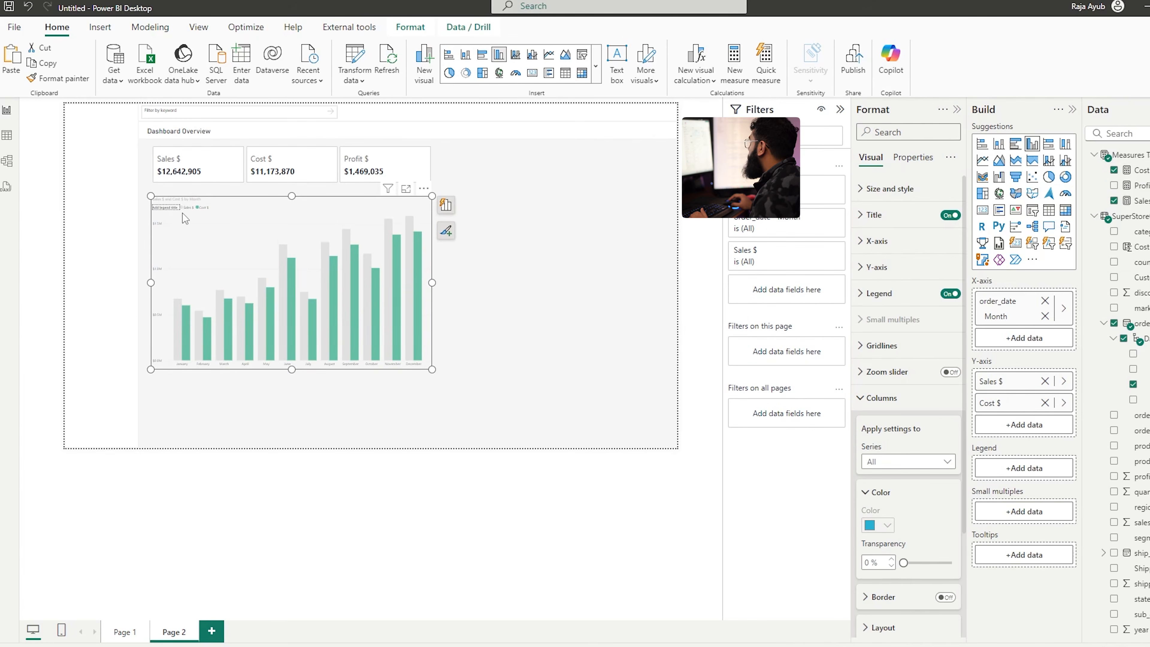
{"action": "left_click", "coordinate": [881, 293]}
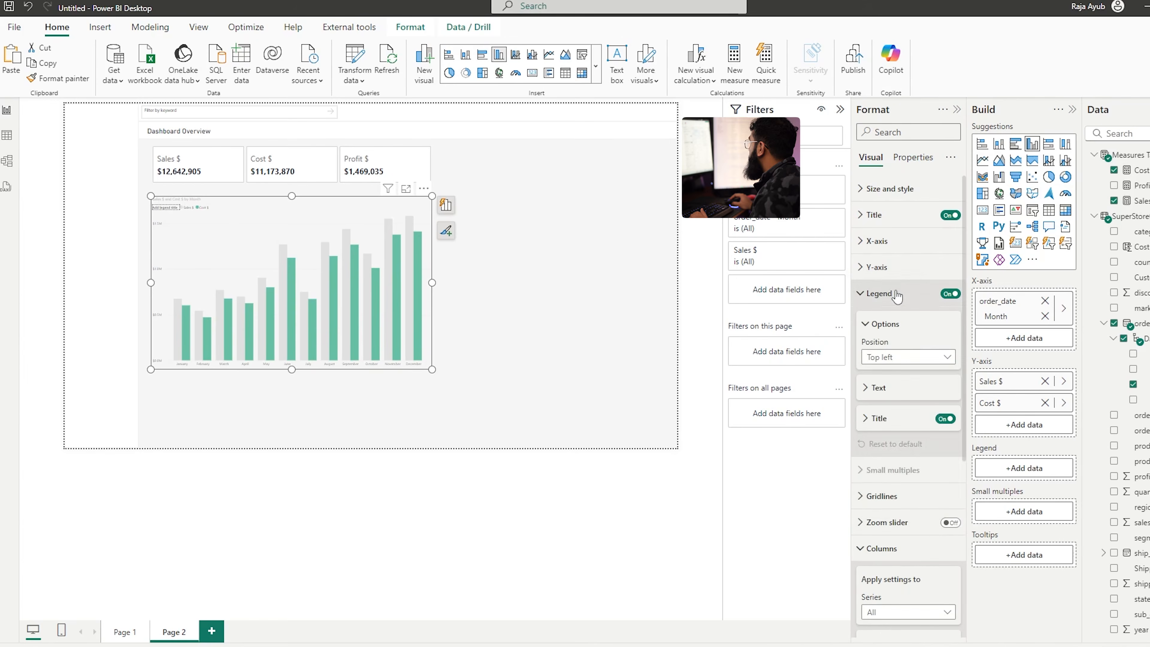
{"action": "left_click", "coordinate": [885, 356]}
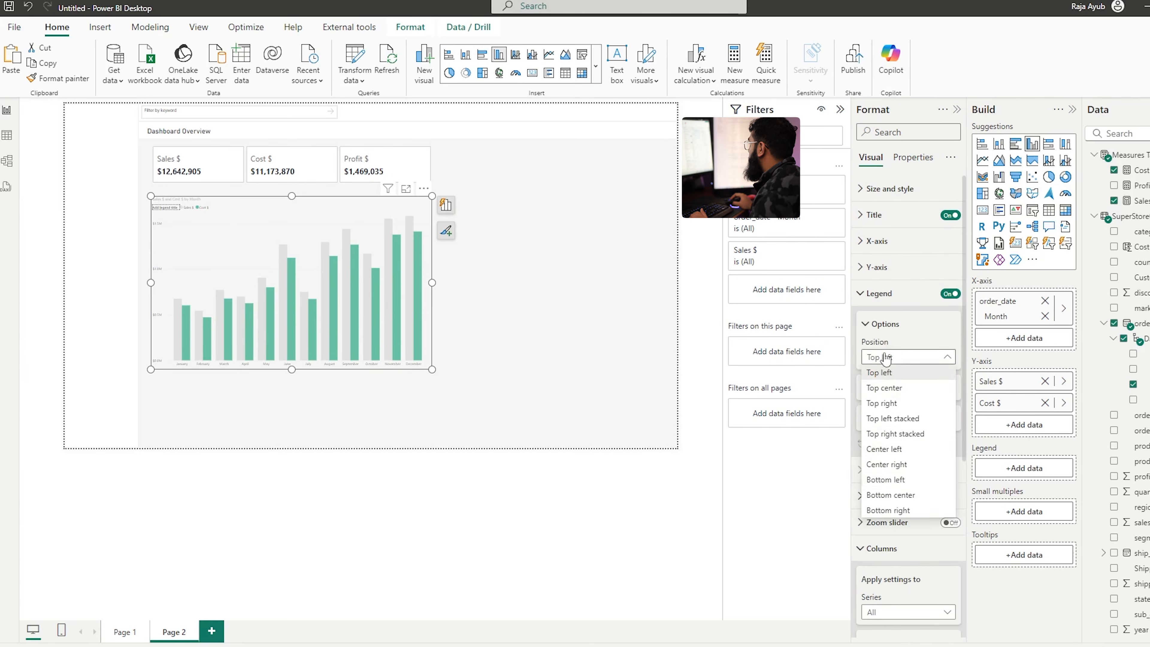
{"action": "left_click", "coordinate": [900, 497]}
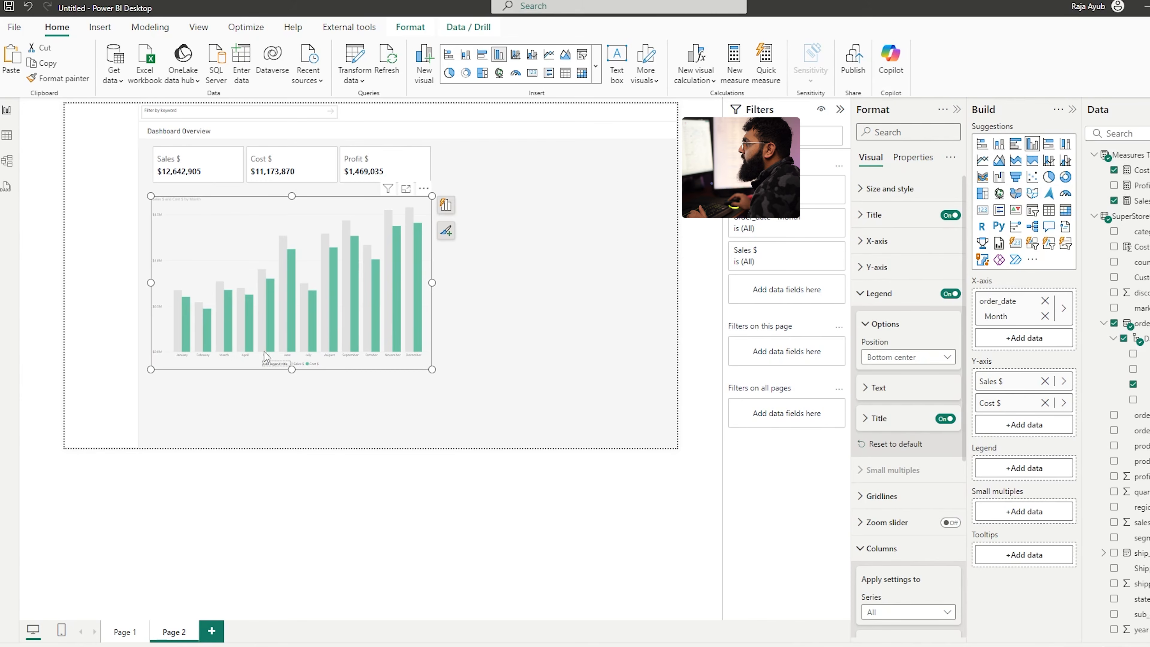
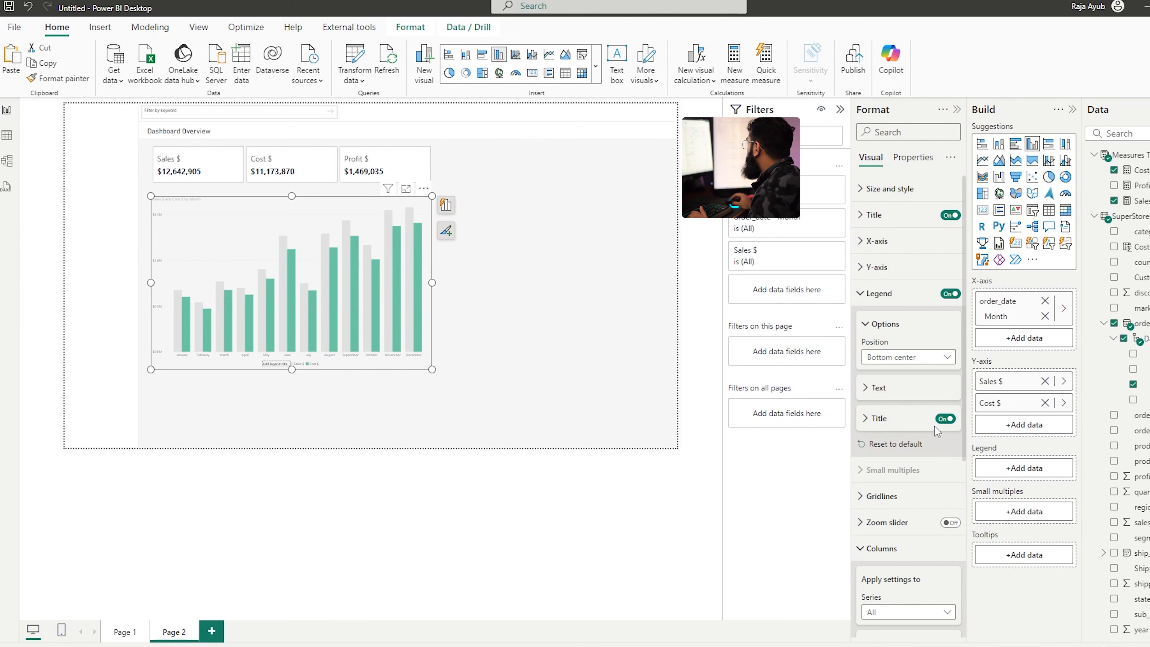
{"action": "left_click", "coordinate": [942, 421]}
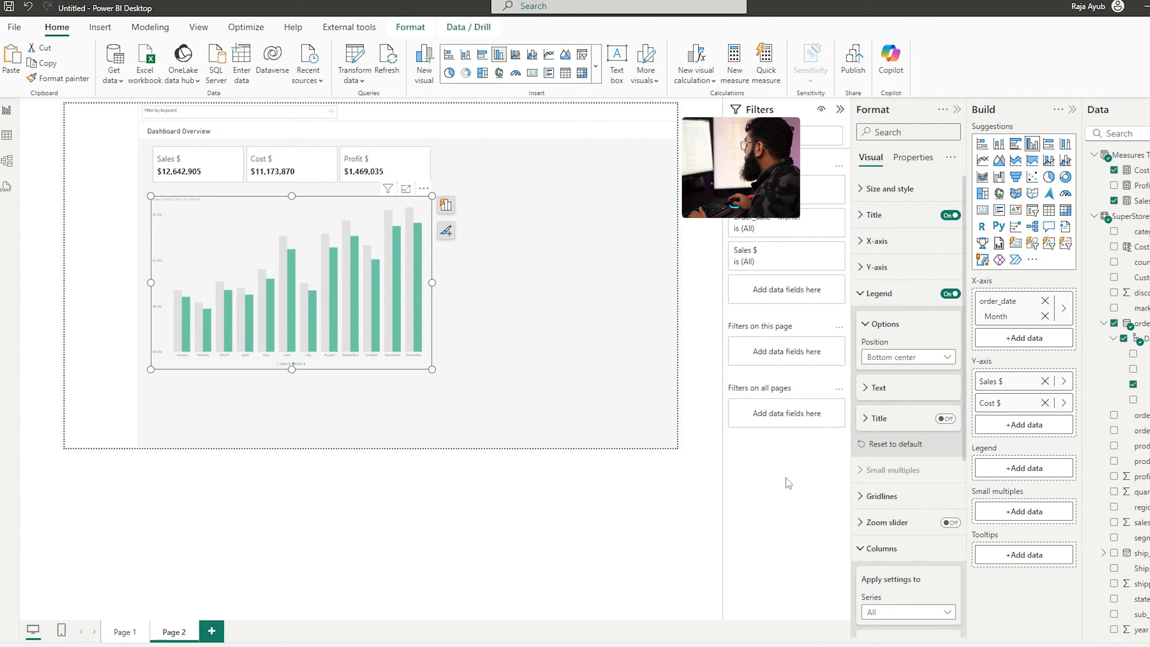
Color the chart's Sales $ columns with the recently used blue
{"action": "scroll", "coordinate": [914, 541], "scroll_direction": "down", "scroll_amount": 3}
{"action": "left_click", "coordinate": [908, 484]}
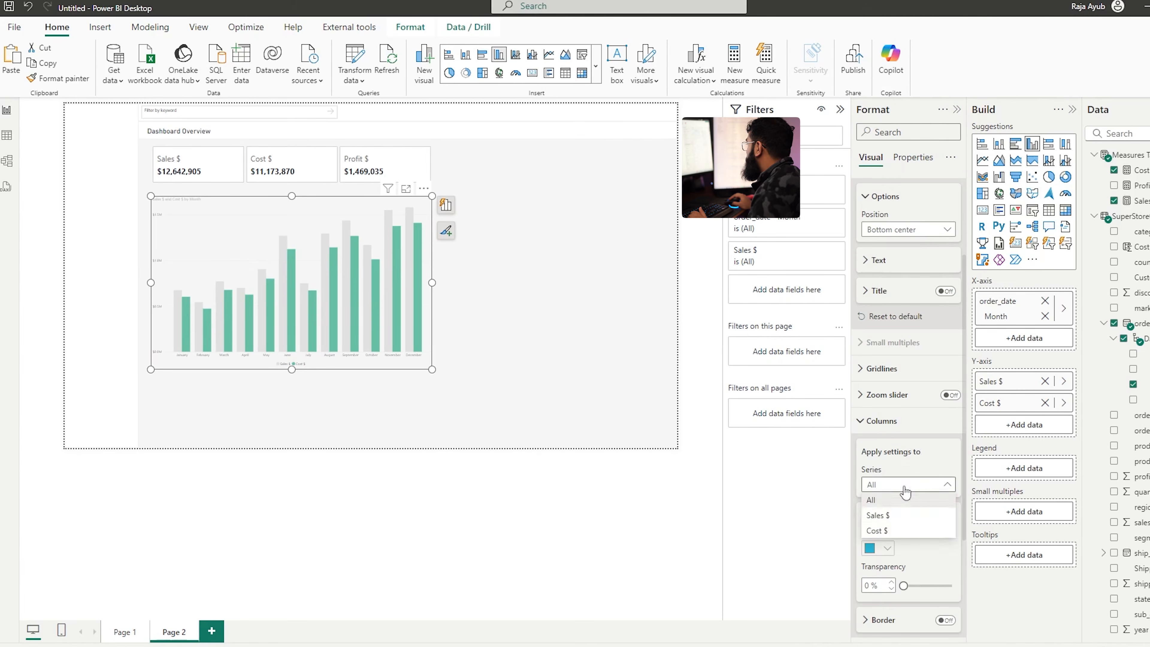
{"action": "left_click", "coordinate": [883, 513]}
{"action": "left_click", "coordinate": [879, 548]}
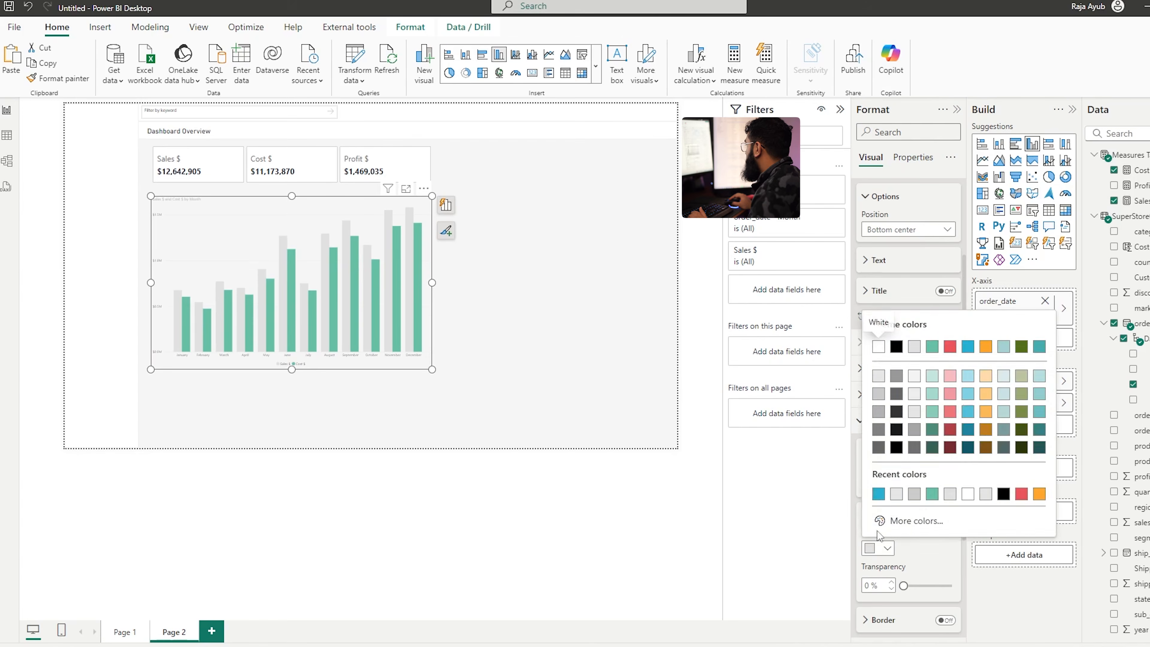
{"action": "left_click", "coordinate": [875, 494]}
Color the chart's Cost $ columns light grey
{"action": "left_click", "coordinate": [891, 491]}
{"action": "left_click", "coordinate": [881, 513]}
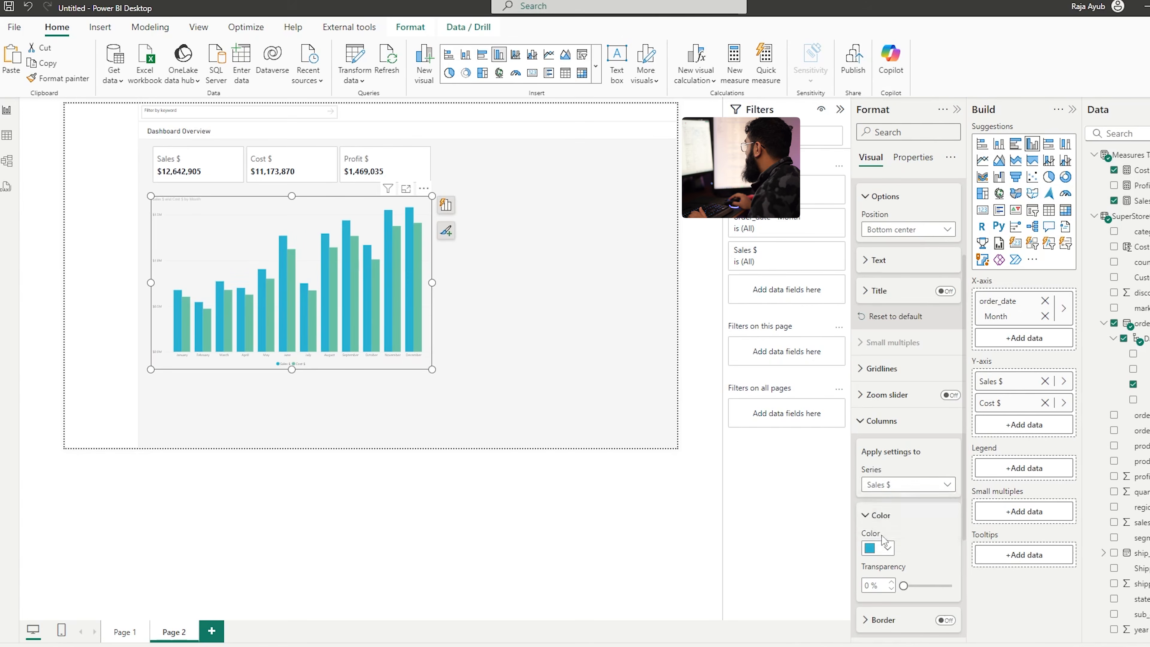
{"action": "left_click", "coordinate": [878, 549]}
{"action": "left_click", "coordinate": [878, 393]}
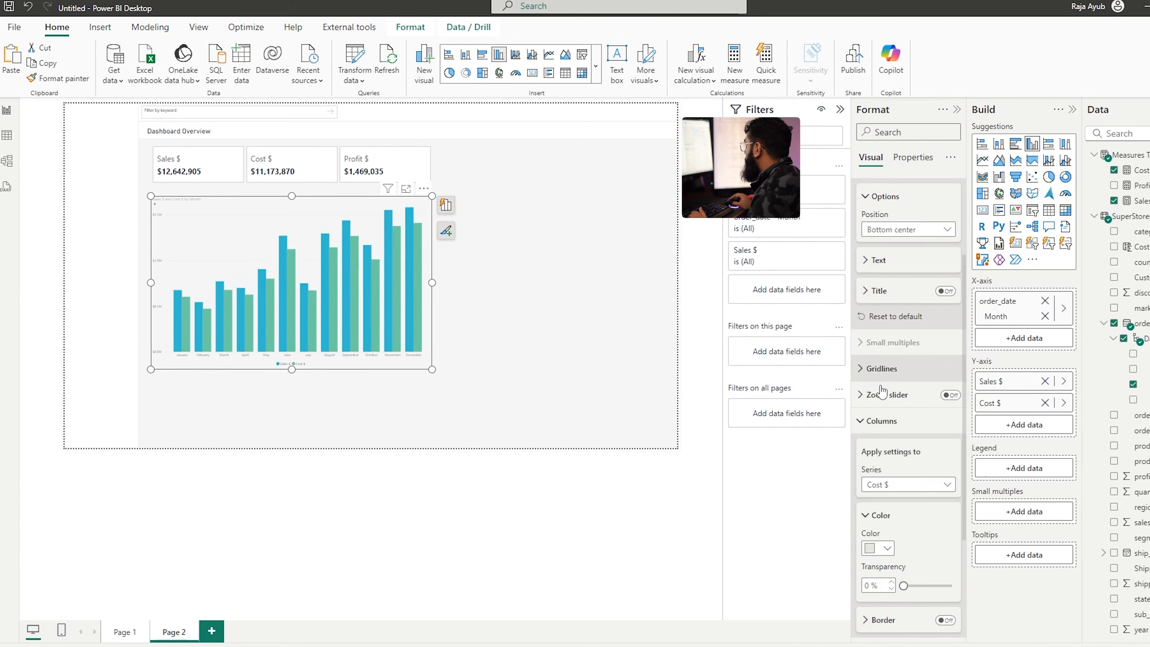
For all column series, turn on Overlap and Flip overlap and set the space between series to 47%
{"action": "scroll", "coordinate": [935, 317], "scroll_direction": "down", "scroll_amount": 3}
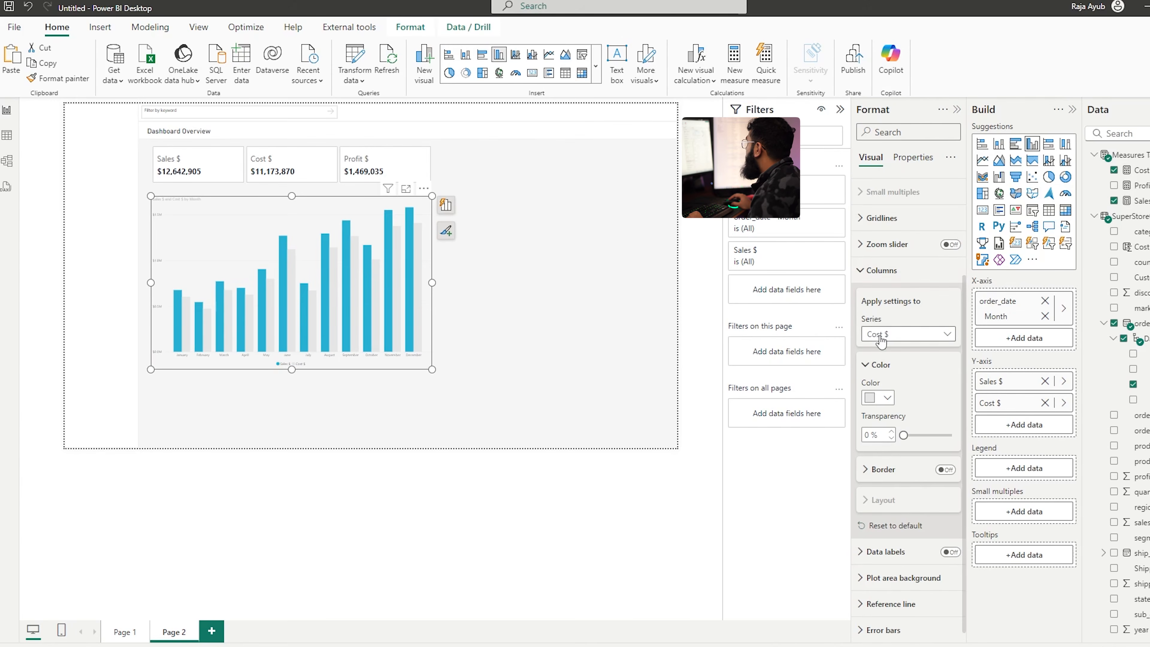
{"action": "left_click", "coordinate": [905, 334]}
{"action": "left_click", "coordinate": [870, 349]}
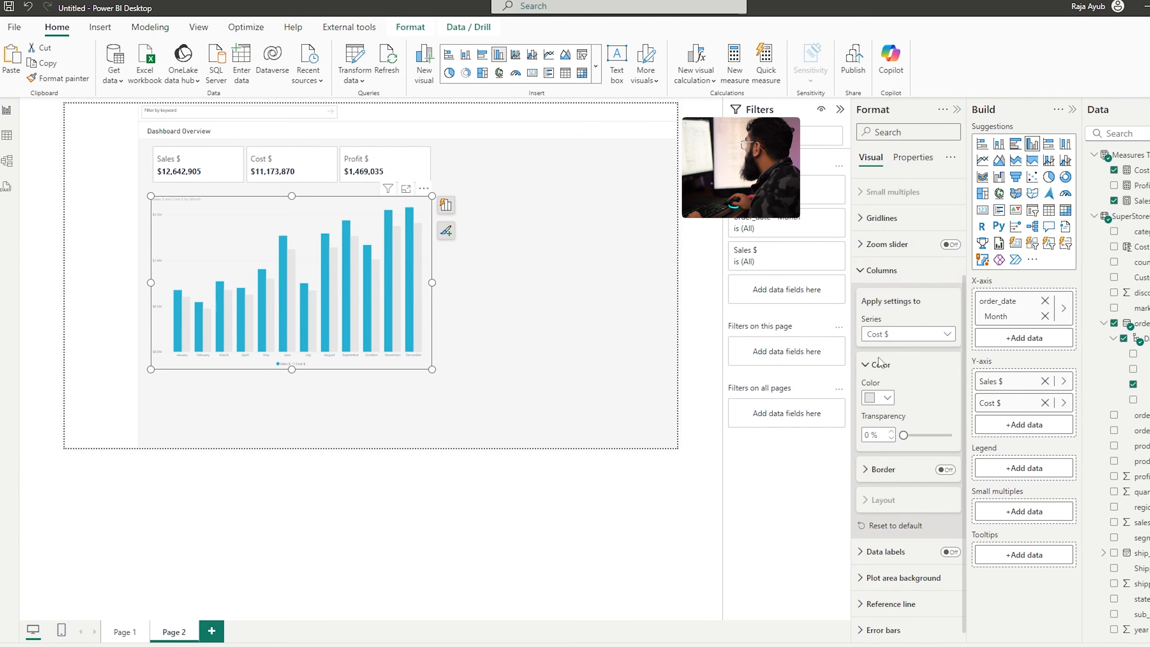
{"action": "left_click", "coordinate": [895, 501]}
{"action": "left_click", "coordinate": [946, 476]}
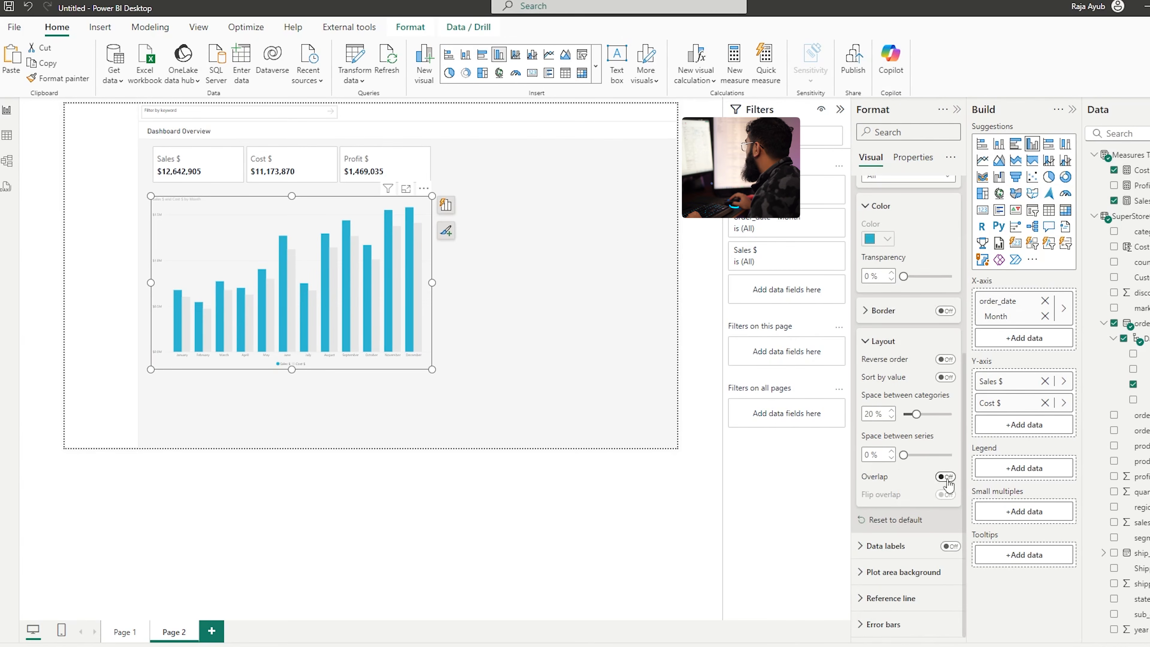
{"action": "left_click", "coordinate": [937, 453]}
{"action": "left_click_drag", "start_coordinate": [937, 452], "coordinate": [928, 461]}
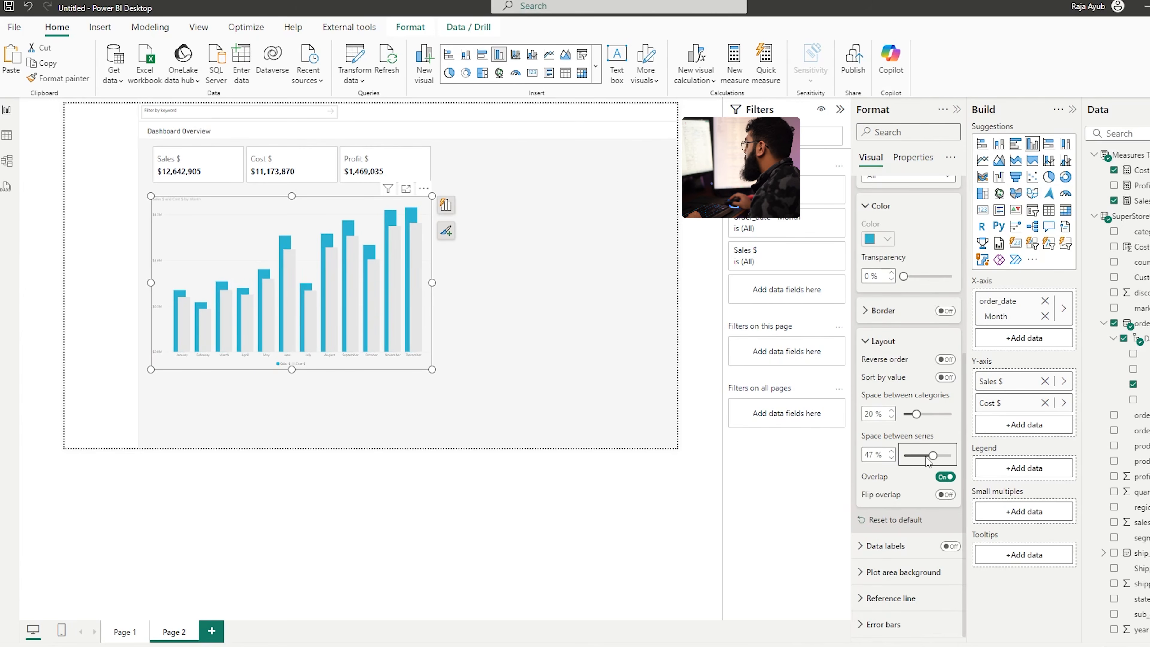
{"action": "left_click", "coordinate": [945, 495]}
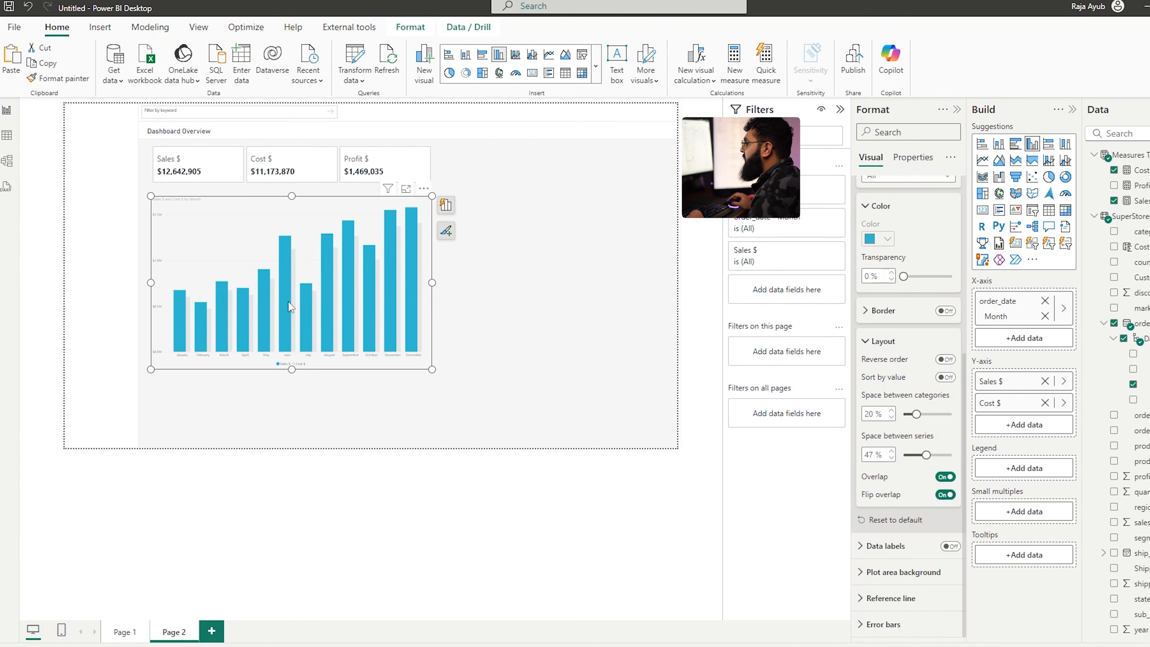
Set the Sales versus Cost column chart's height to 305 and its width to 790
{"action": "left_click", "coordinate": [546, 326]}
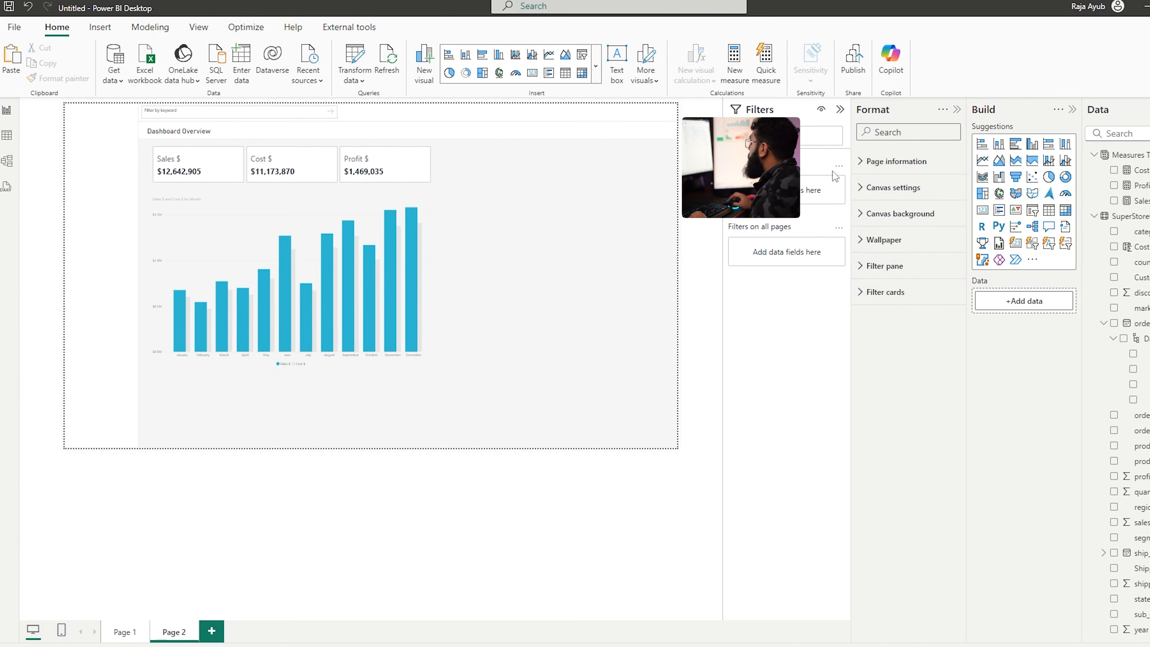
{"action": "left_click", "coordinate": [428, 300]}
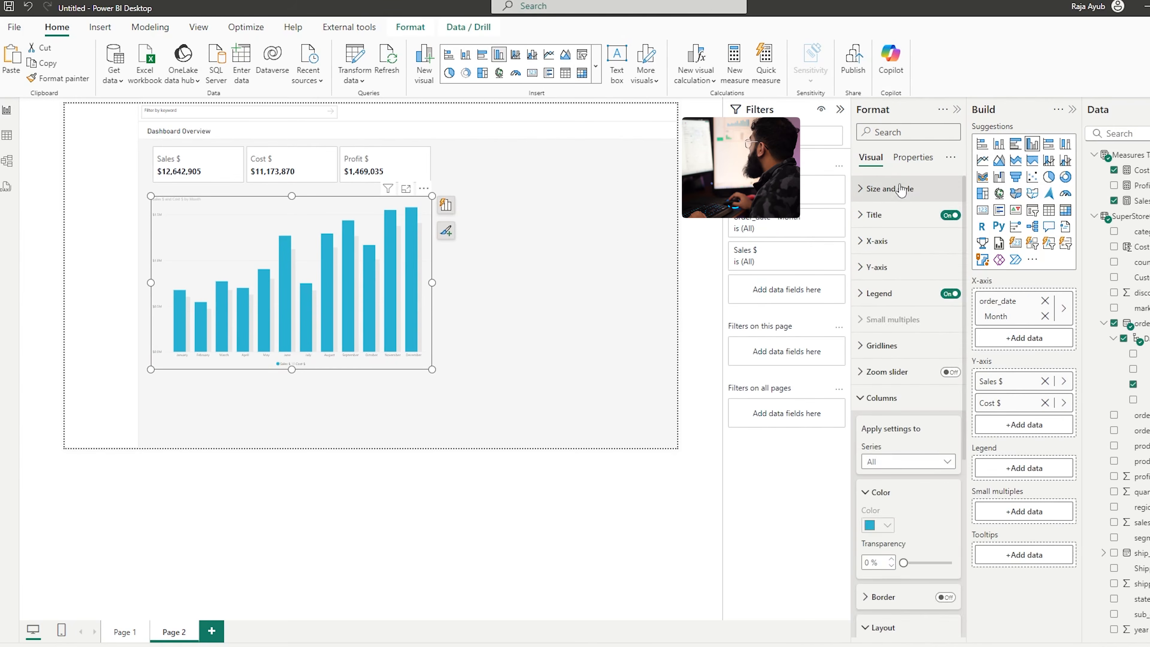
{"action": "left_click", "coordinate": [895, 192]}
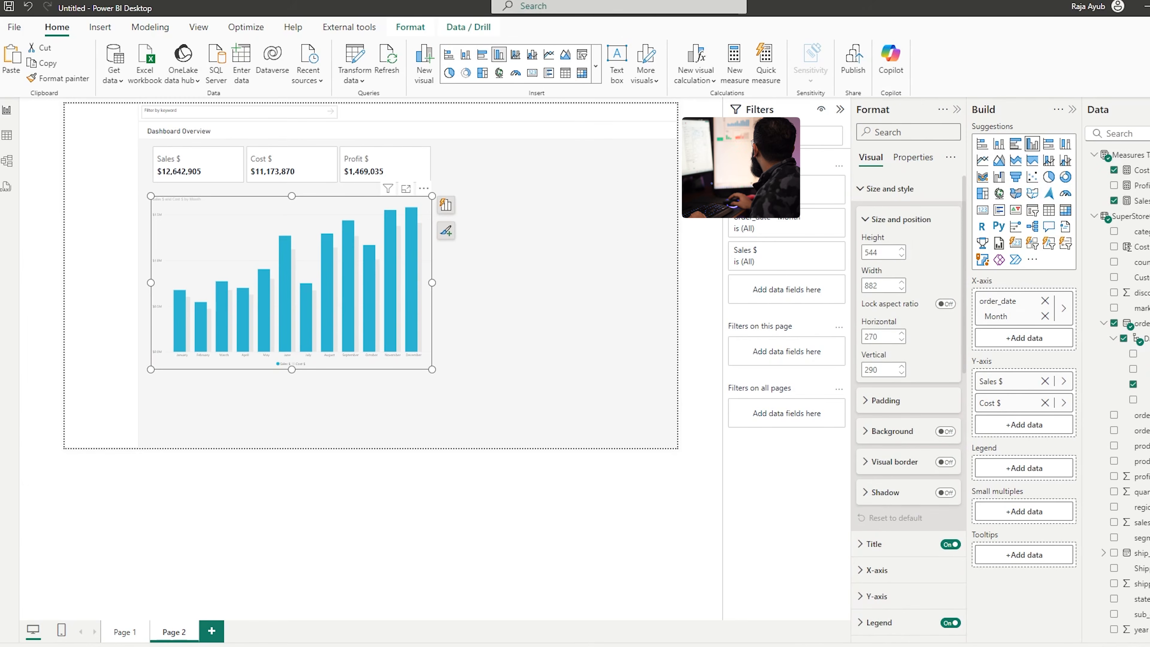
{"action": "left_click", "coordinate": [880, 252]}
{"action": "type", "text": "305"}
{"action": "key", "text": "Tab"}
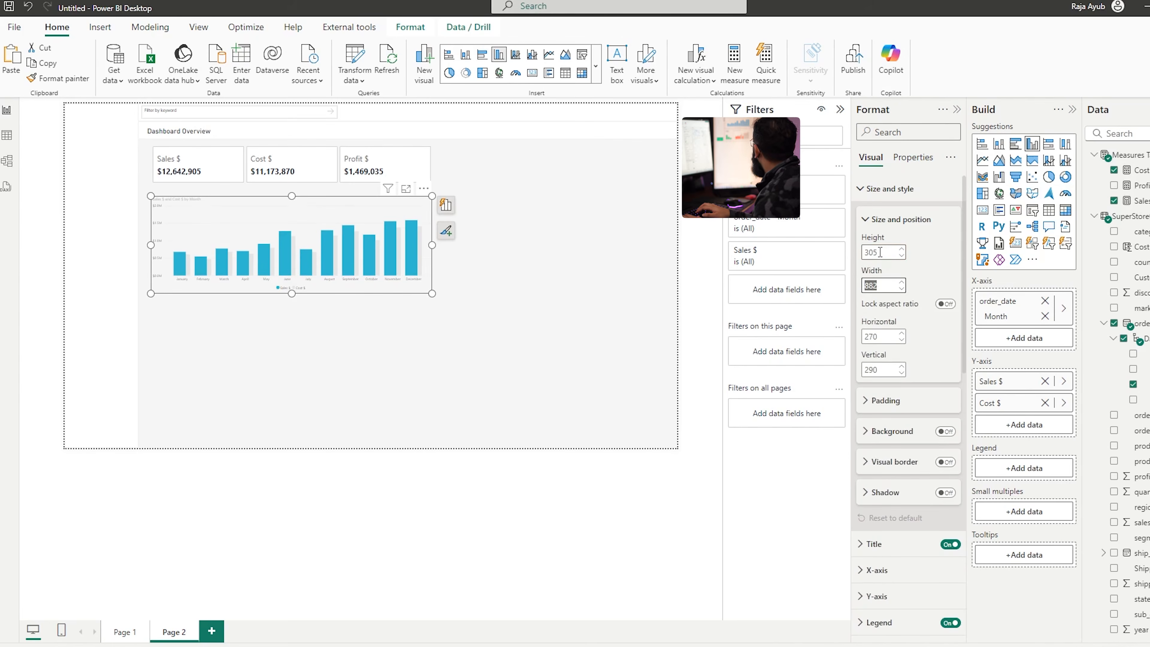
{"action": "key", "text": "BackSpace"}
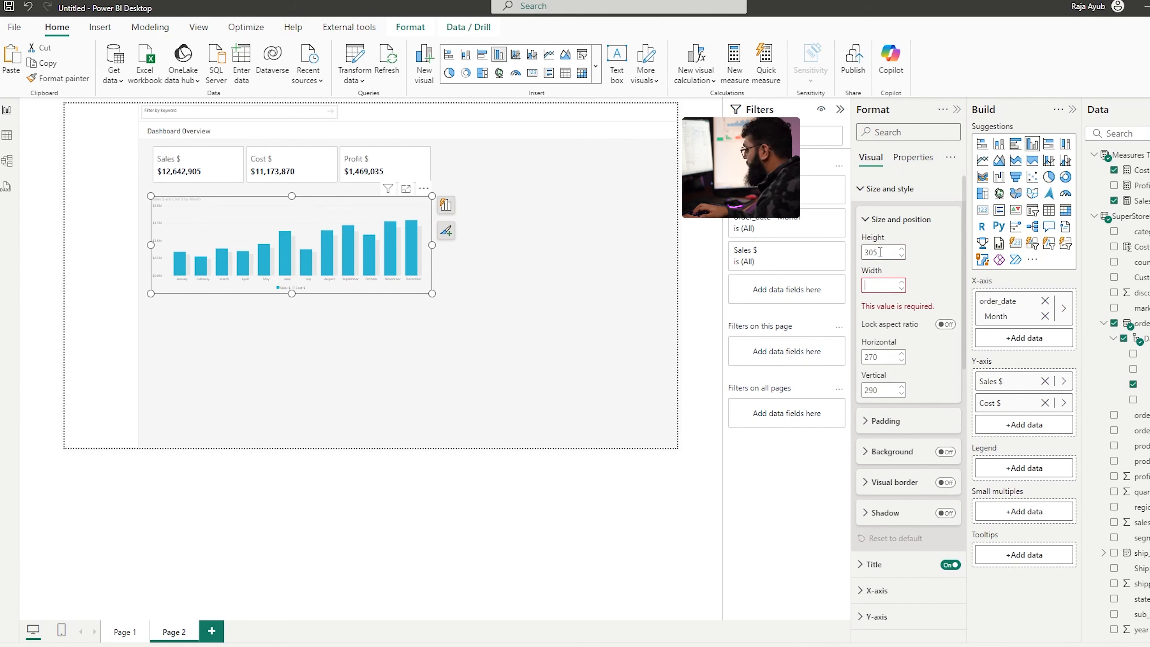
{"action": "type", "text": "790"}
{"action": "key", "text": "Tab"}
Set the column chart's horizontal position to 278 and its vertical position to 380
{"action": "key", "text": "Tab"}
{"action": "type", "text": "278"}
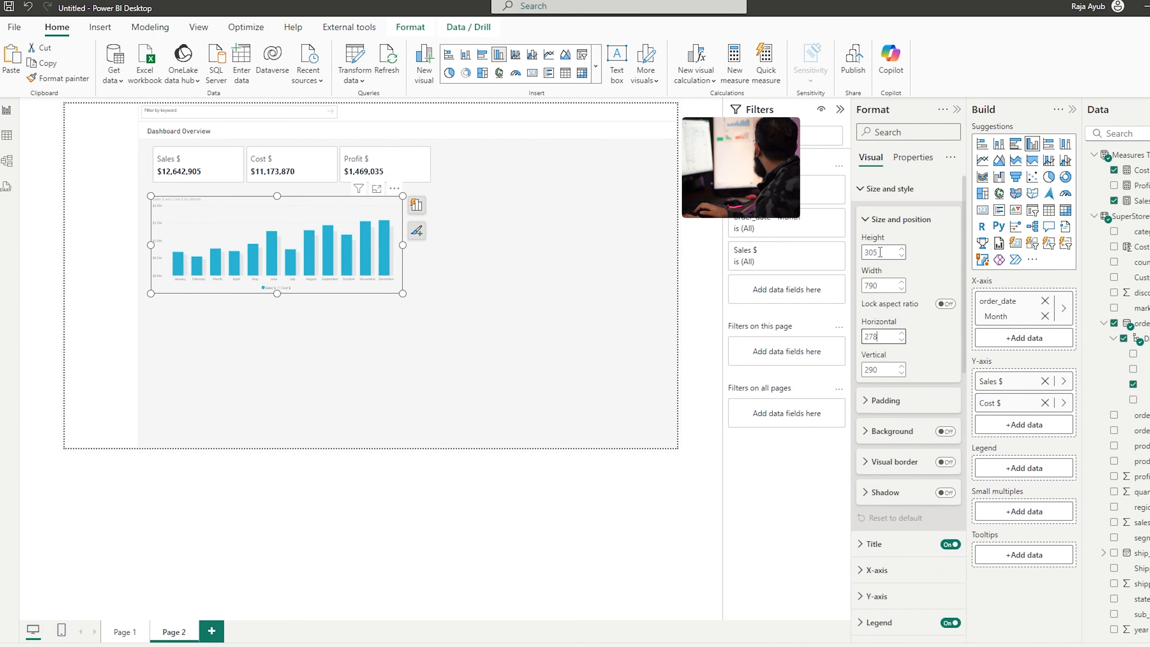
{"action": "key", "text": "Tab"}
{"action": "type", "text": "3"}
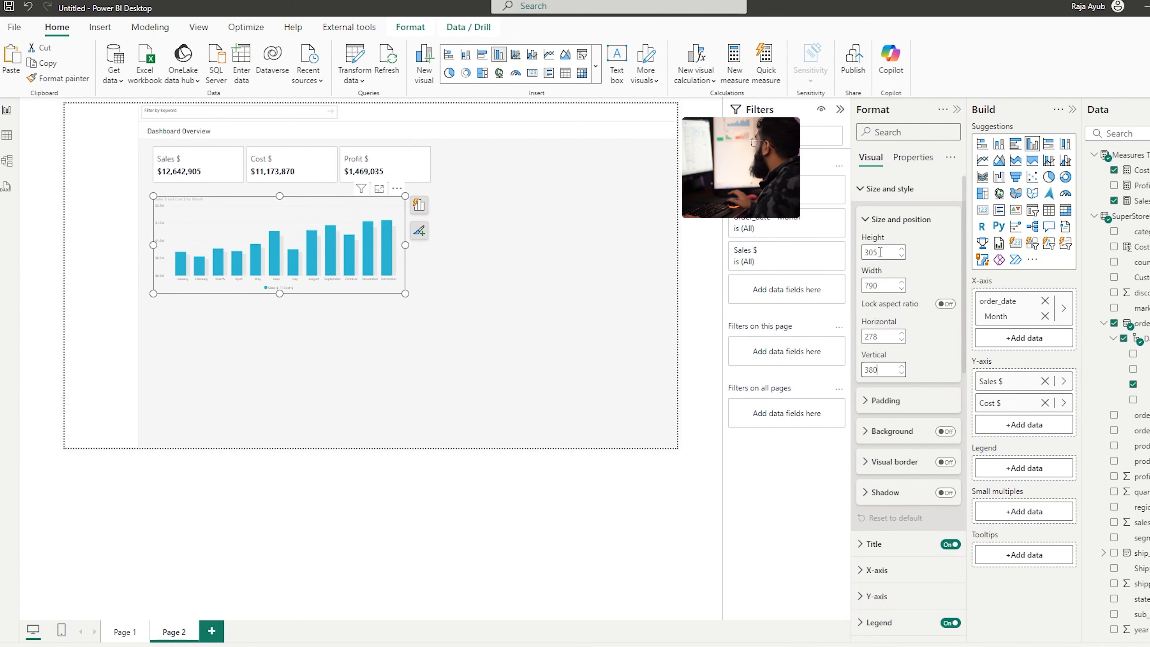
{"action": "key", "text": "Tab"}
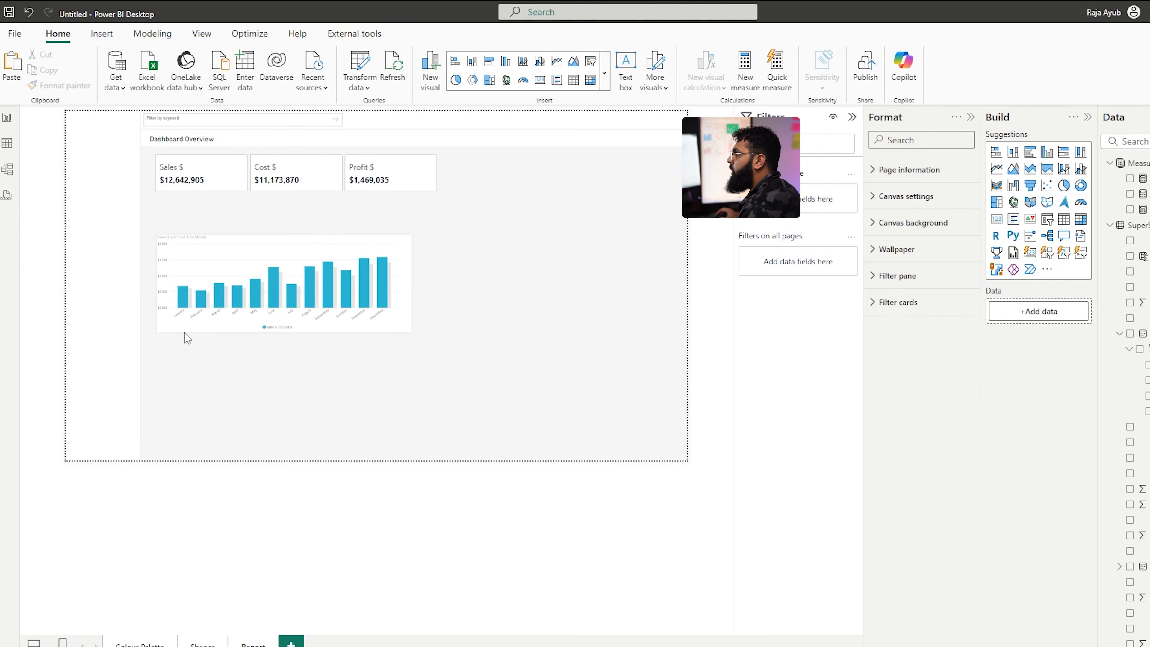
Duplicate the white left sidebar rectangle, set the copy's width to 432 and place it against the page's right edge
{"action": "left_click", "coordinate": [77, 287]}
{"action": "left_click_drag", "start_coordinate": [77, 300], "coordinate": [450, 344]}
{"action": "left_click", "coordinate": [903, 197]}
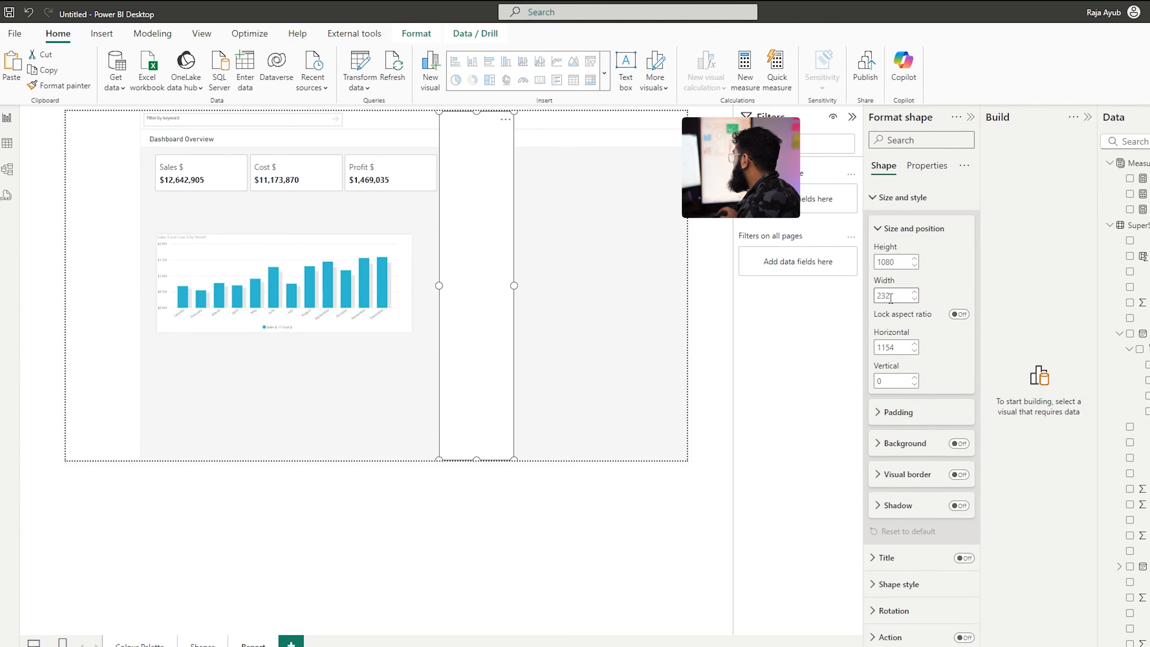
{"action": "type", "text": "432"}
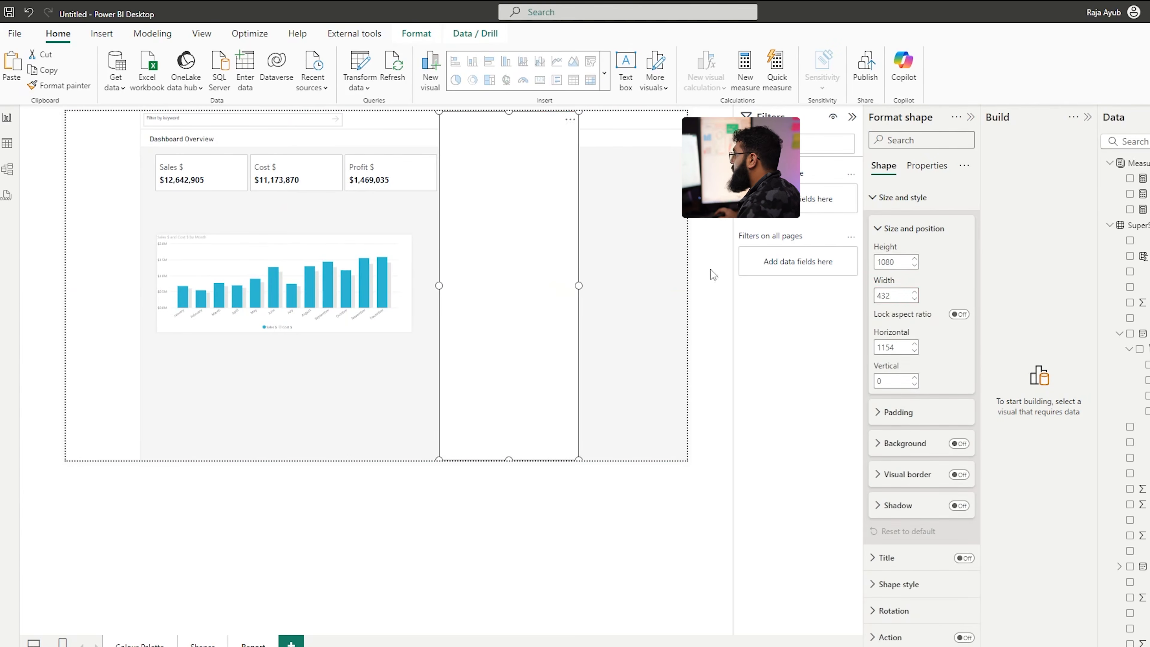
{"action": "left_click_drag", "start_coordinate": [468, 281], "coordinate": [695, 299]}
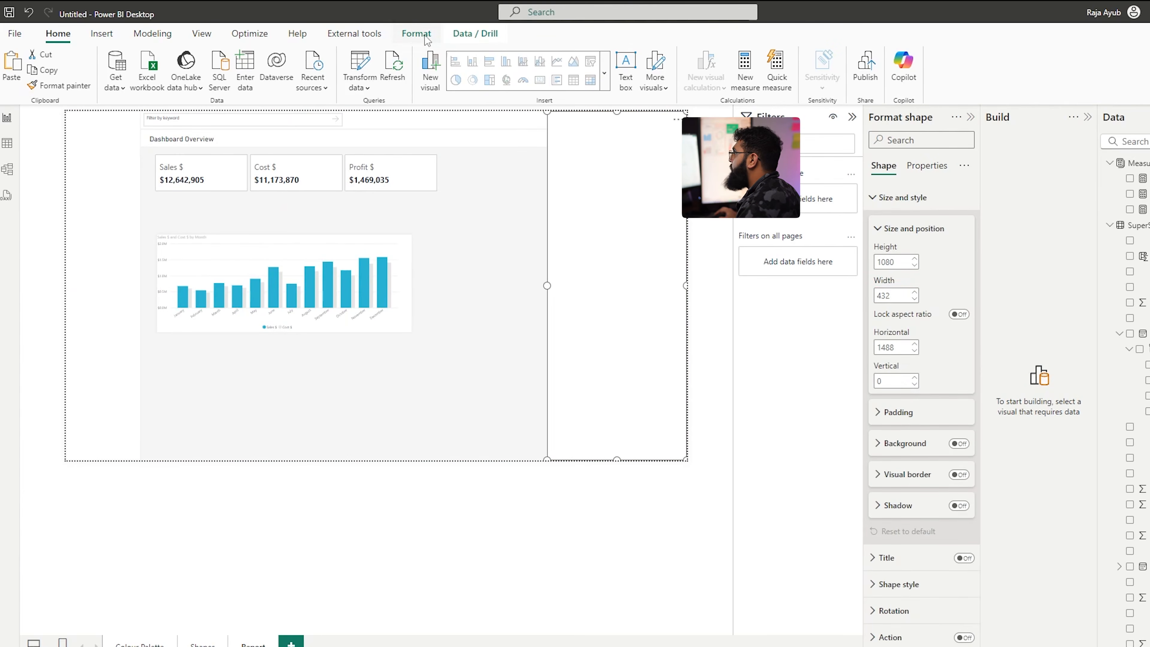
Send the new right sidebar rectangle behind the other objects on the page
{"action": "left_click", "coordinate": [416, 33]}
{"action": "left_click", "coordinate": [206, 82]}
{"action": "left_click", "coordinate": [213, 149]}
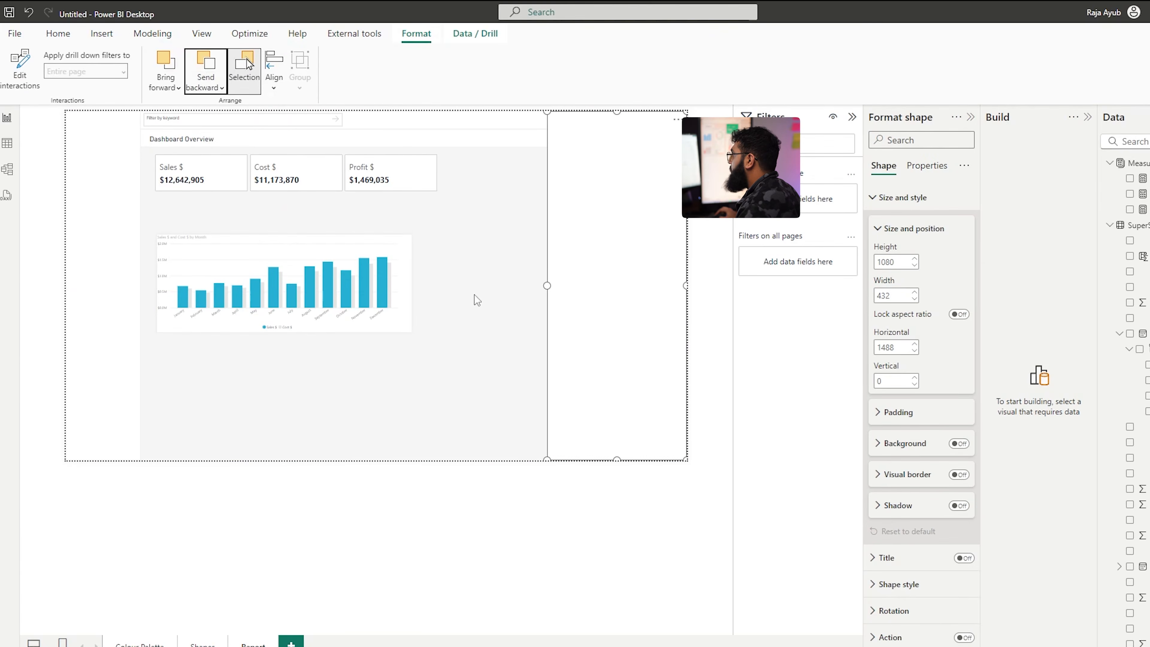
{"action": "left_click", "coordinate": [475, 290]}
Duplicate the right sidebar and shrink the copy to a white card about 342 wide and 642 high beside the column chart
{"action": "left_click", "coordinate": [664, 327]}
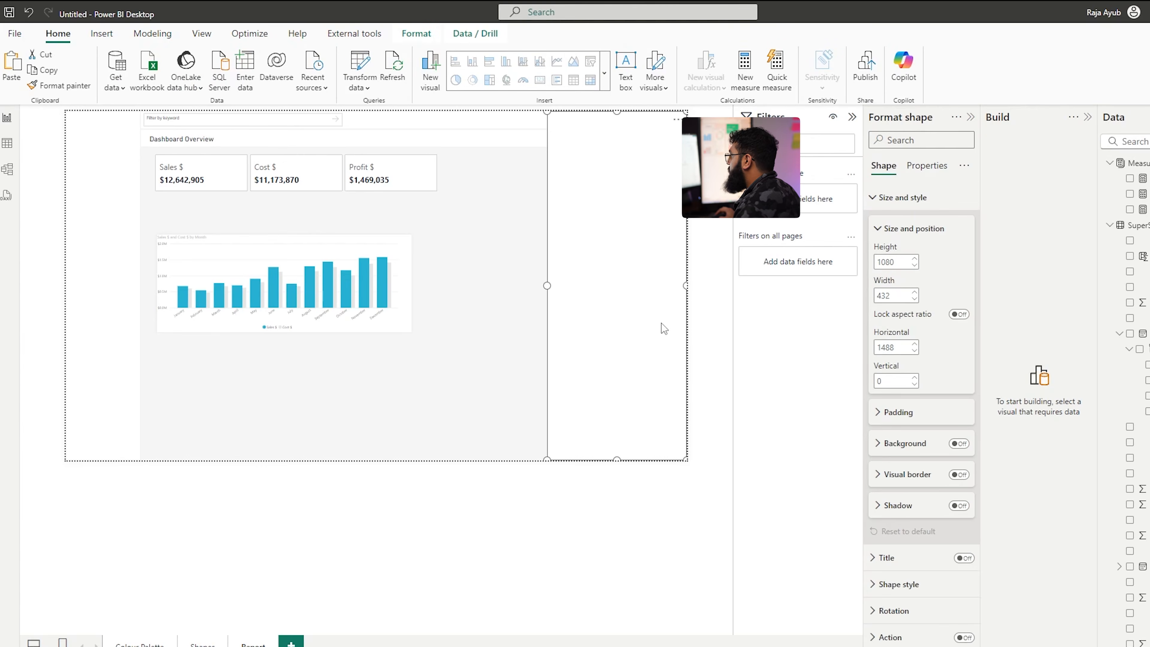
{"action": "left_click_drag", "start_coordinate": [650, 325], "coordinate": [512, 335]}
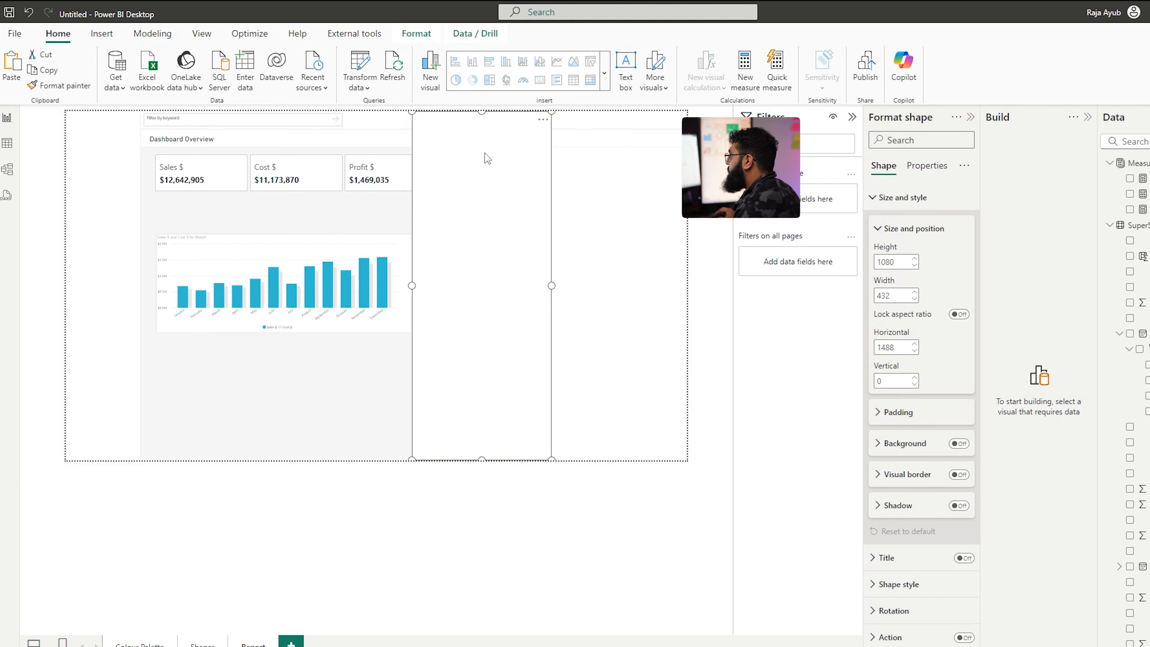
{"action": "left_click_drag", "start_coordinate": [482, 112], "coordinate": [475, 201]}
{"action": "left_click_drag", "start_coordinate": [551, 331], "coordinate": [534, 331]}
{"action": "left_click_drag", "start_coordinate": [412, 330], "coordinate": [424, 330]}
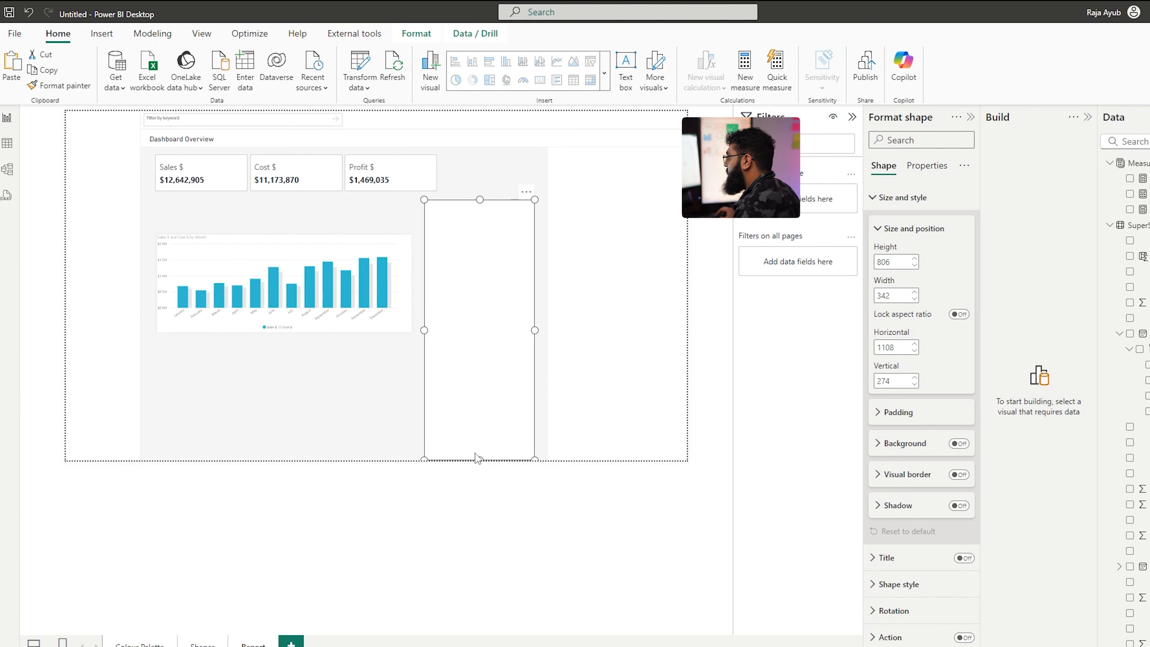
{"action": "left_click_drag", "start_coordinate": [473, 459], "coordinate": [477, 407]}
{"action": "left_click_drag", "start_coordinate": [480, 359], "coordinate": [475, 358]}
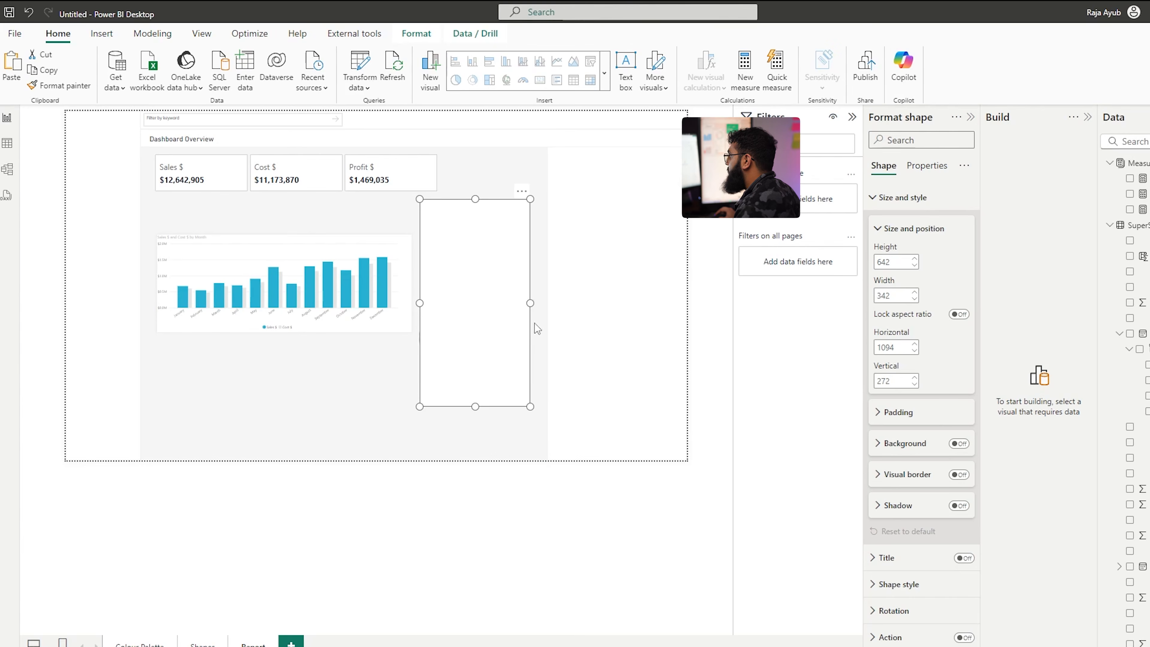
Set the white card's height to 539, width to 357, horizontal position to 1093 and vertical position to 270
{"action": "double_click", "coordinate": [899, 262]}
{"action": "key", "text": "BackSpace"}
{"action": "type", "text": "539"}
{"action": "key", "text": "Tab"}
{"action": "type", "text": "35"}
{"action": "key", "text": "Tab"}
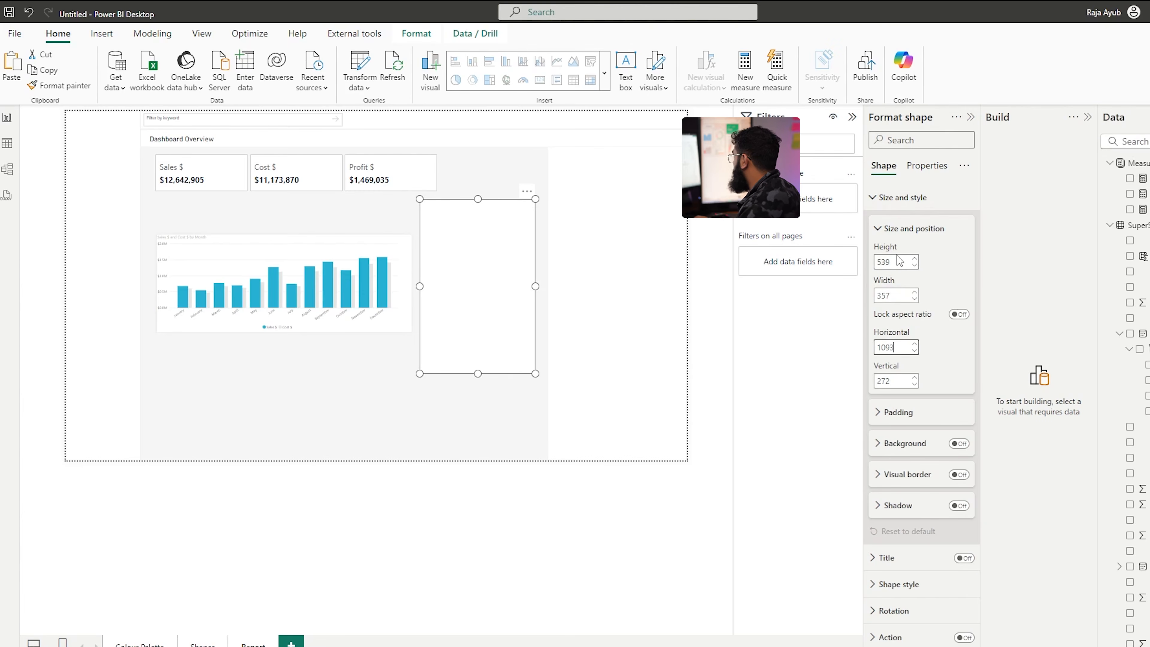
{"action": "double_click", "coordinate": [892, 380]}
{"action": "key", "text": "BackSpace"}
{"action": "type", "text": "2"}
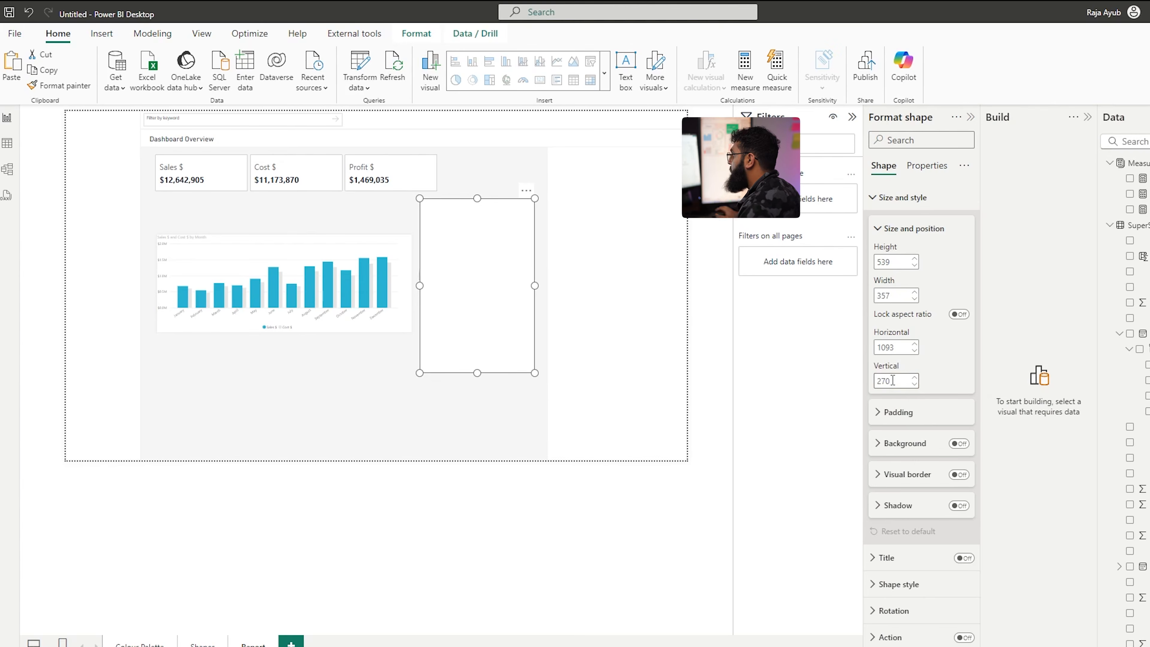
{"action": "left_click", "coordinate": [491, 315]}
{"action": "left_click", "coordinate": [490, 315]}
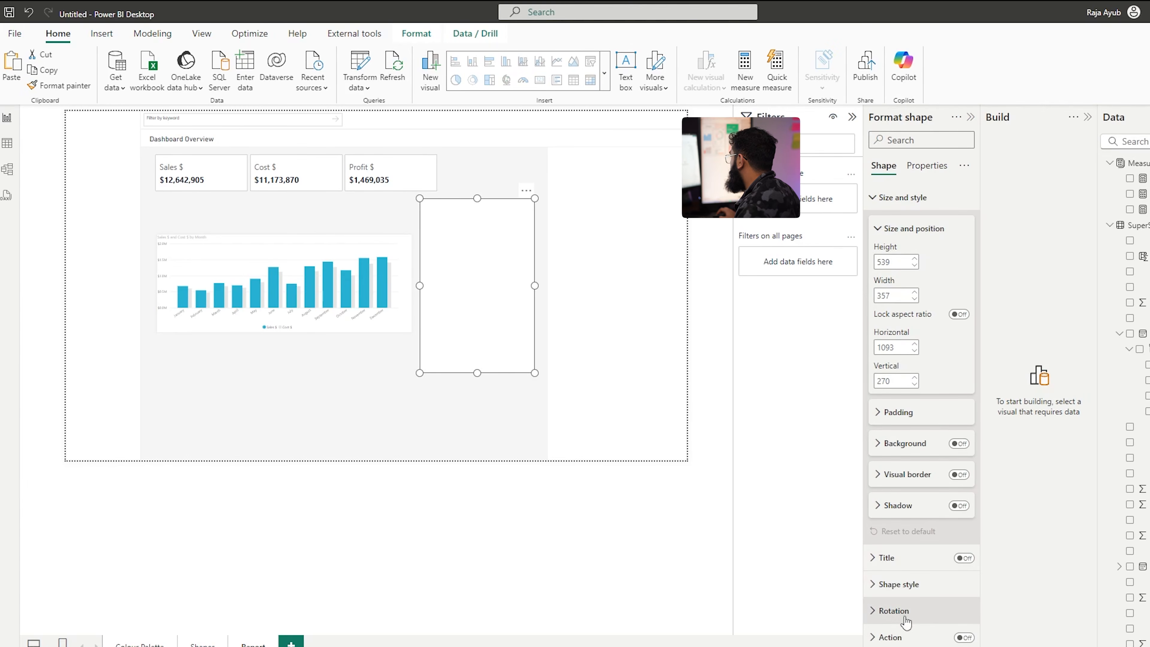
Round the corners of the white rectangle card to 9 px
{"action": "left_click", "coordinate": [909, 607]}
{"action": "left_click", "coordinate": [909, 589]}
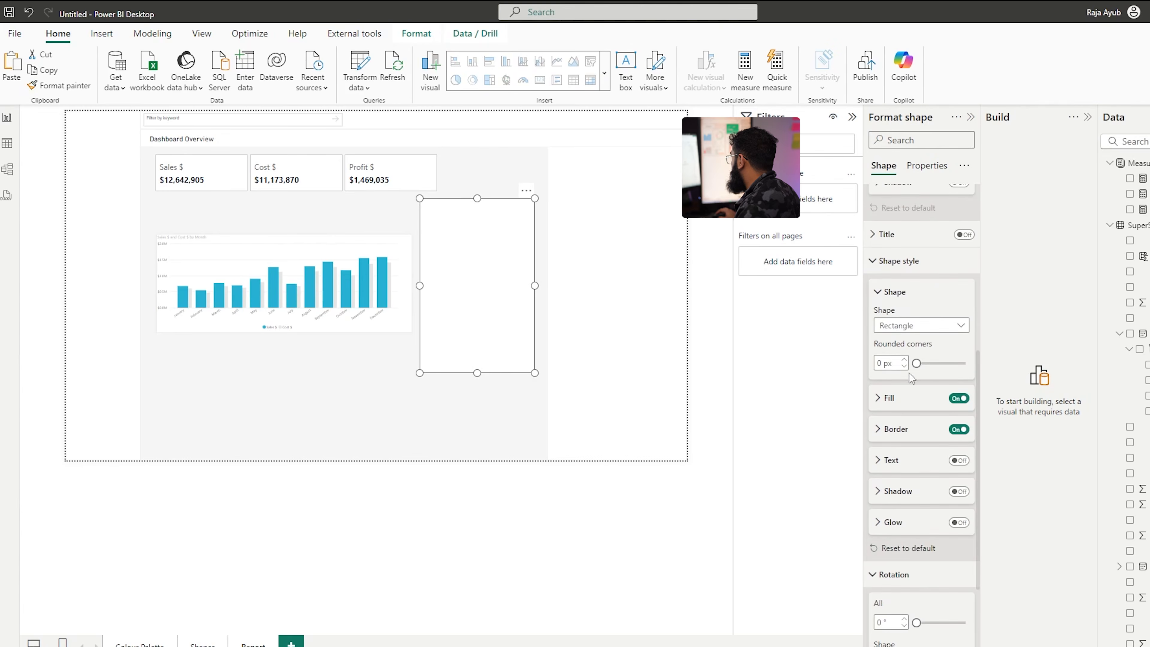
{"action": "double_click", "coordinate": [878, 363]}
{"action": "type", "text": "9"}
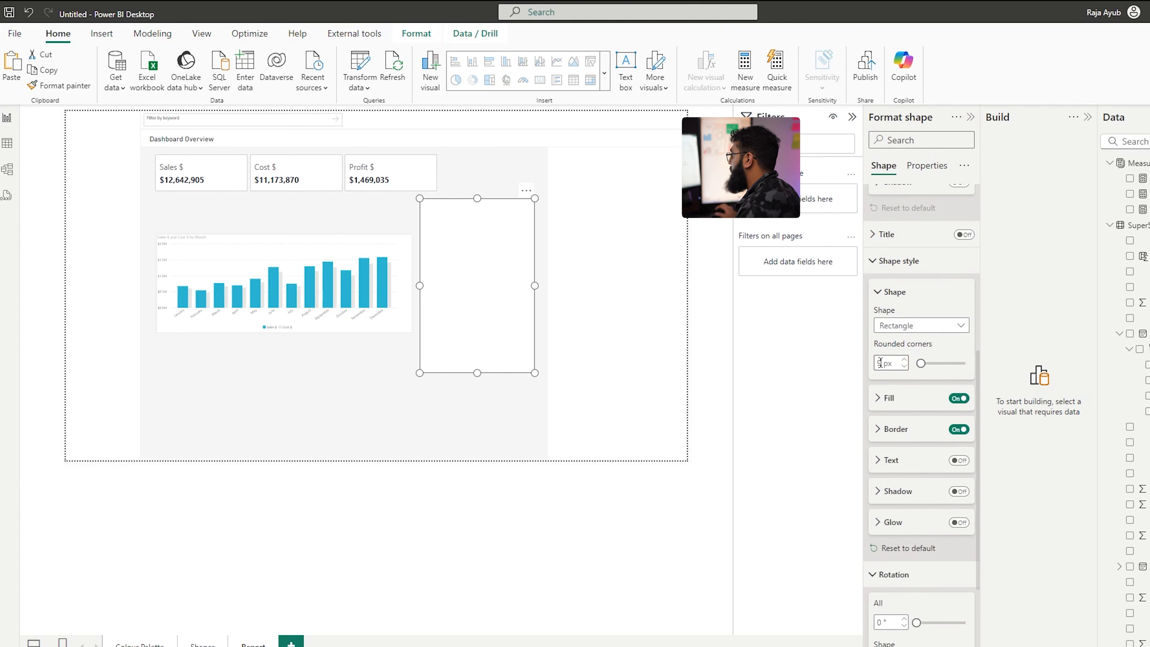
{"action": "scroll", "coordinate": [888, 295], "scroll_direction": "up", "scroll_amount": 7}
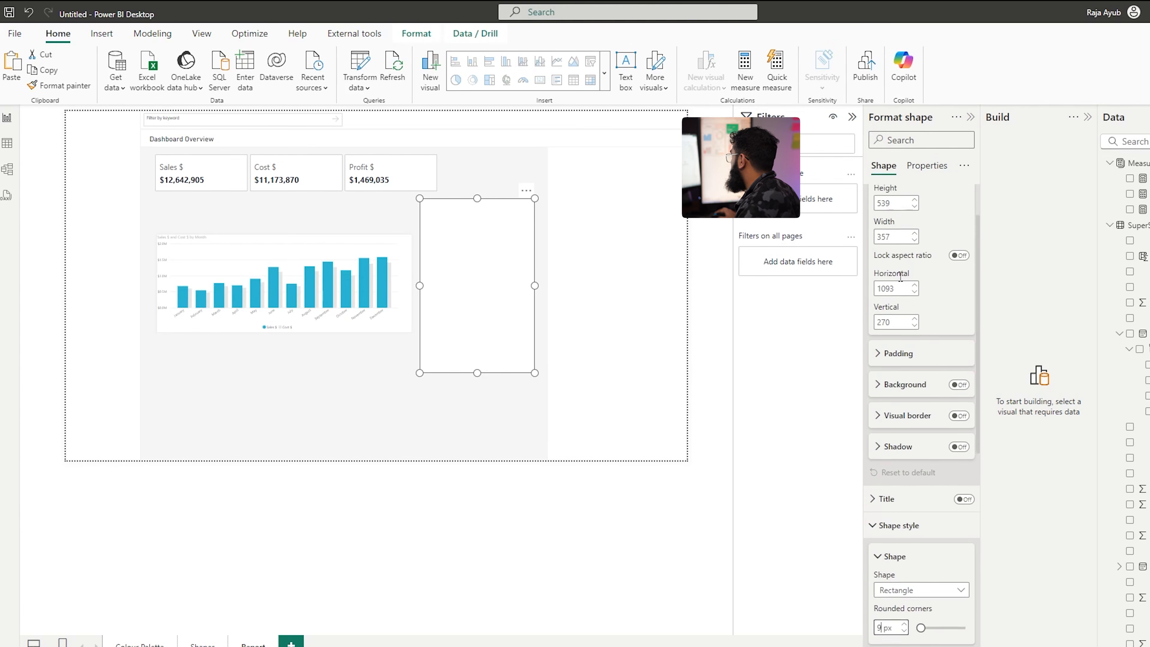
{"action": "scroll", "coordinate": [919, 320], "scroll_direction": "down", "scroll_amount": 5}
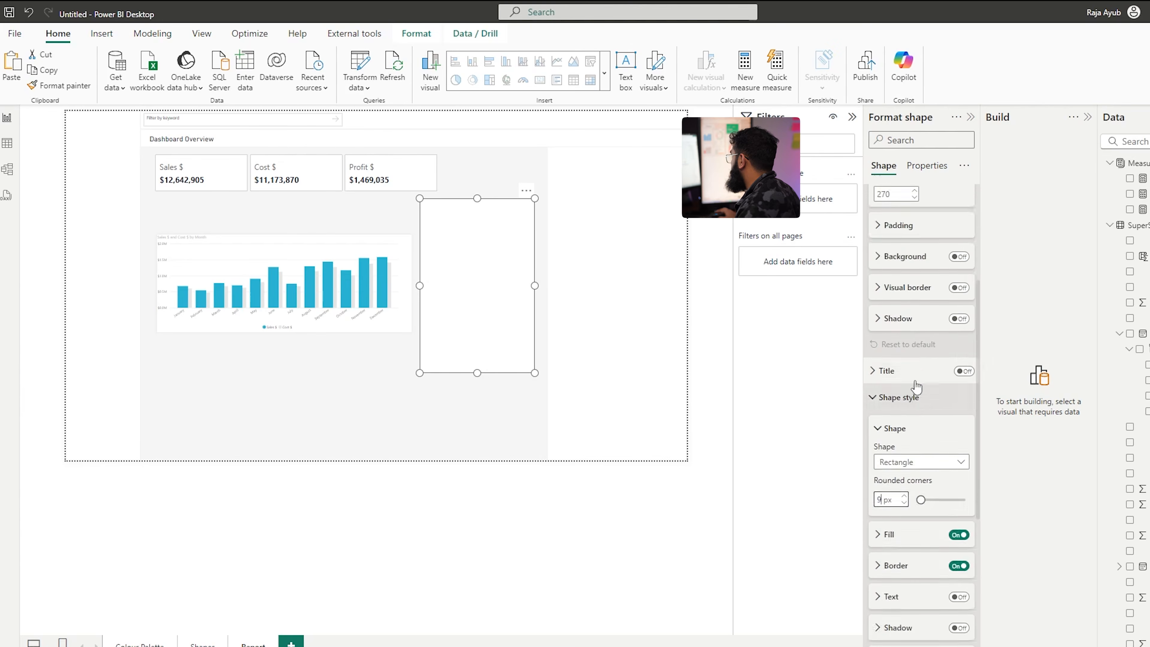
{"action": "scroll", "coordinate": [901, 227], "scroll_direction": "up", "scroll_amount": 5}
{"action": "left_click", "coordinate": [901, 197]}
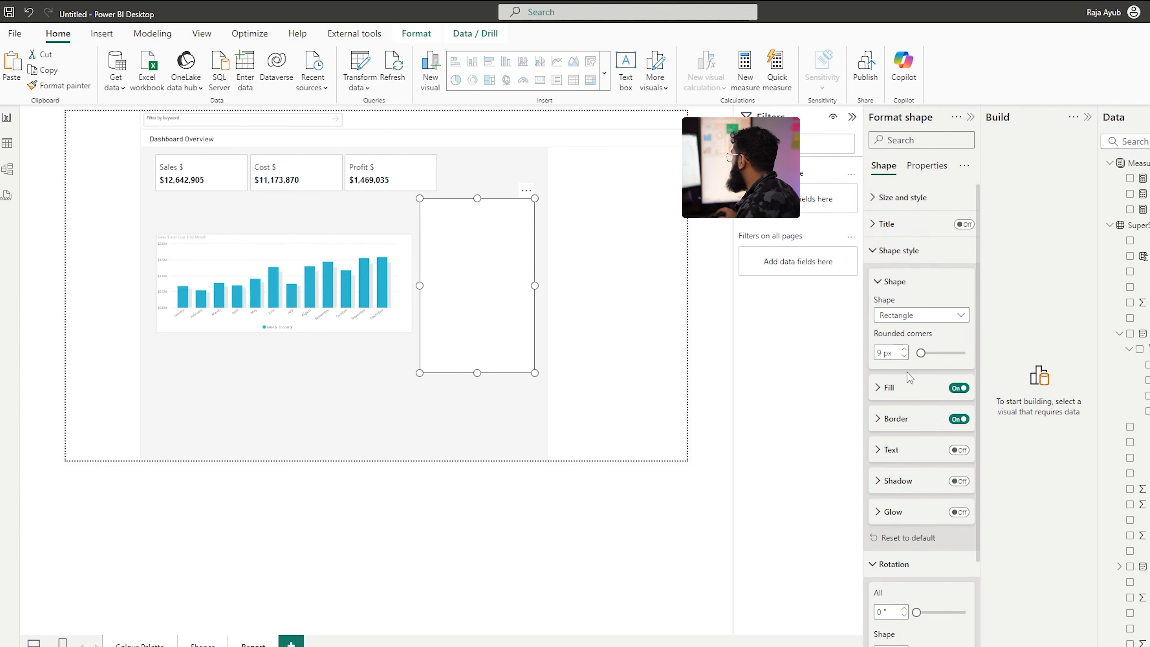
{"action": "left_click", "coordinate": [464, 436]}
{"action": "left_click", "coordinate": [496, 272]}
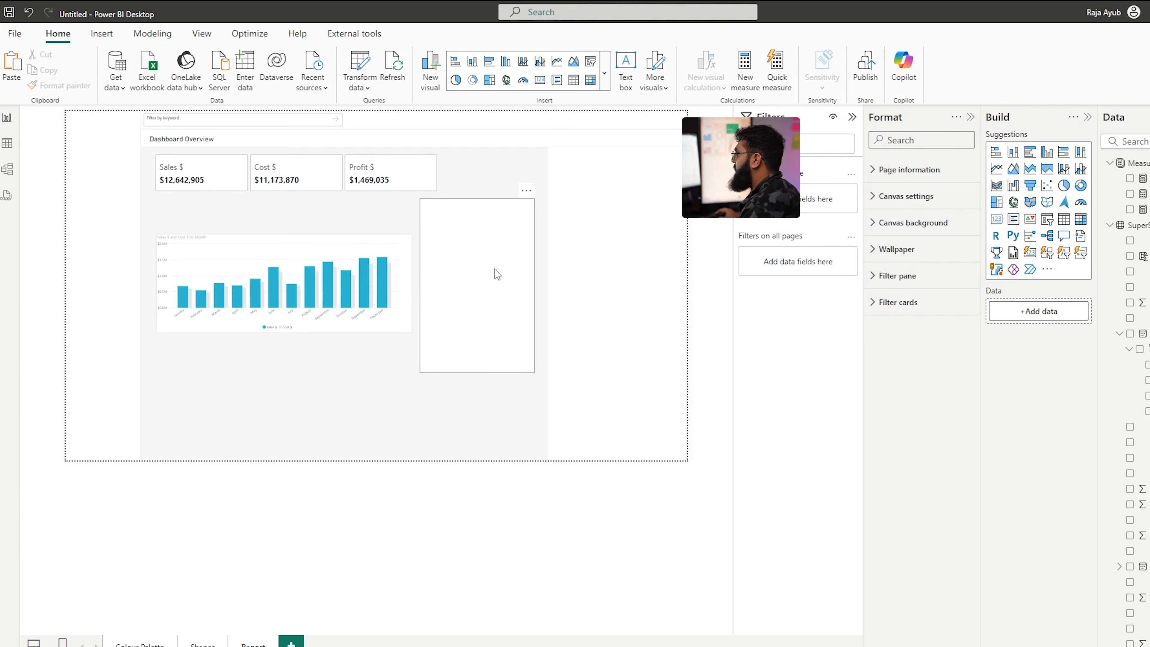
{"action": "scroll", "coordinate": [919, 453], "scroll_direction": "down", "scroll_amount": 4}
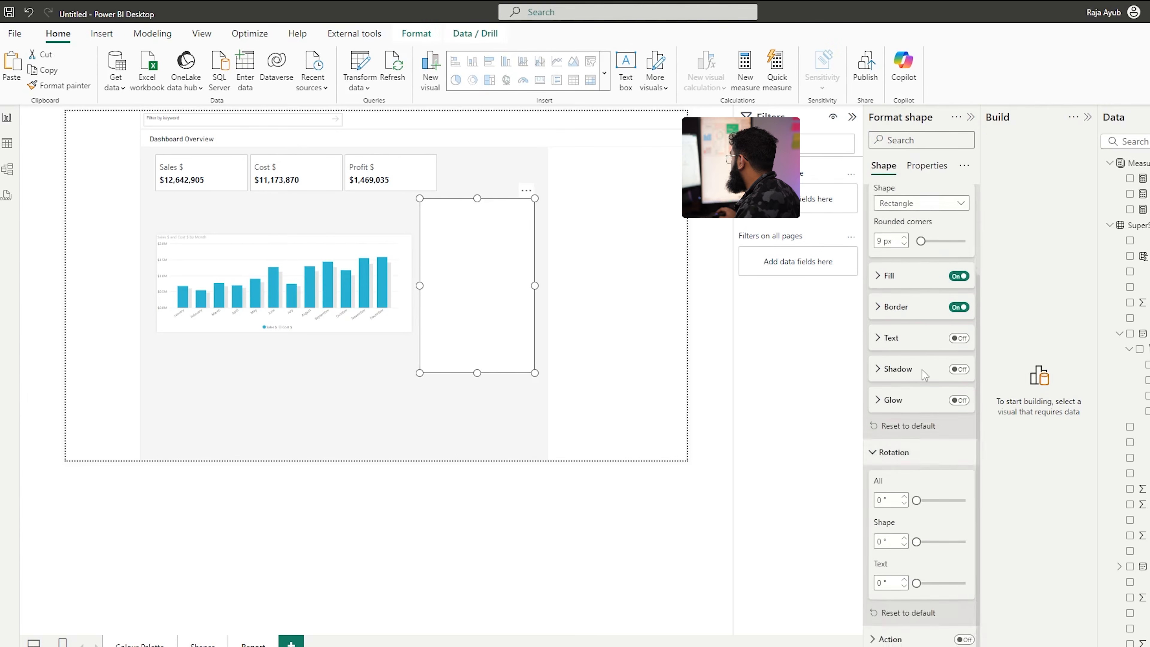
Duplicate the rounded white card below the original and shrink the copy to about 358 wide and 202 high
{"action": "left_click", "coordinate": [475, 426]}
{"action": "left_click", "coordinate": [494, 282]}
{"action": "left_click_drag", "start_coordinate": [481, 275], "coordinate": [462, 388]}
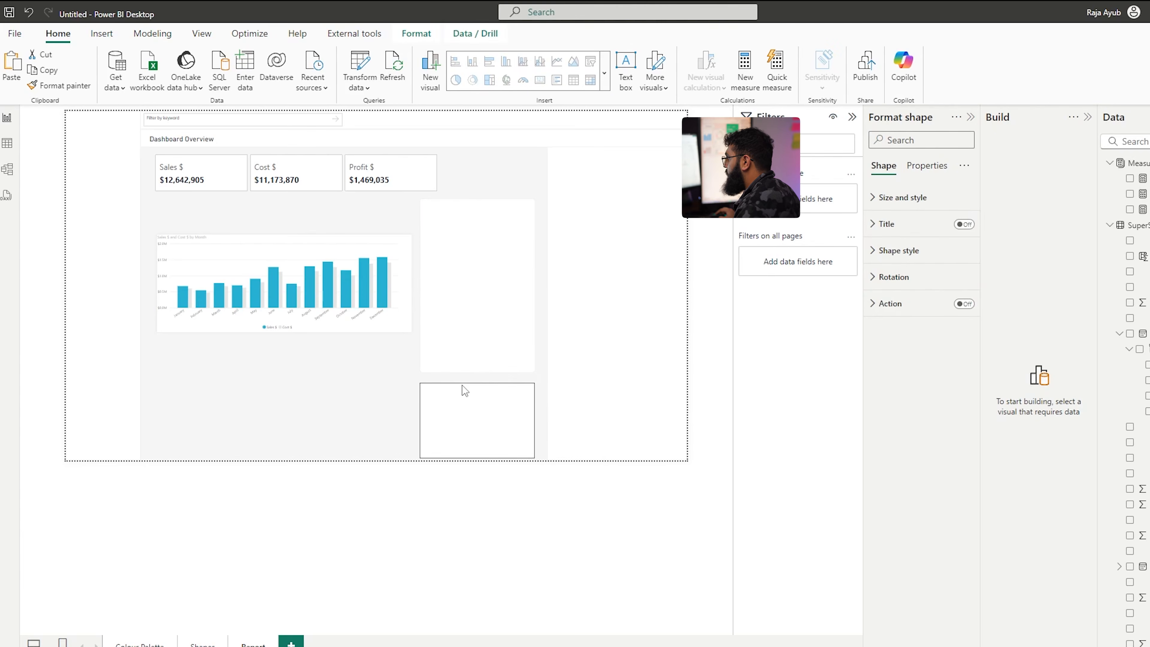
{"action": "left_click_drag", "start_coordinate": [535, 421], "coordinate": [529, 431]}
{"action": "left_click_drag", "start_coordinate": [477, 458], "coordinate": [481, 449]}
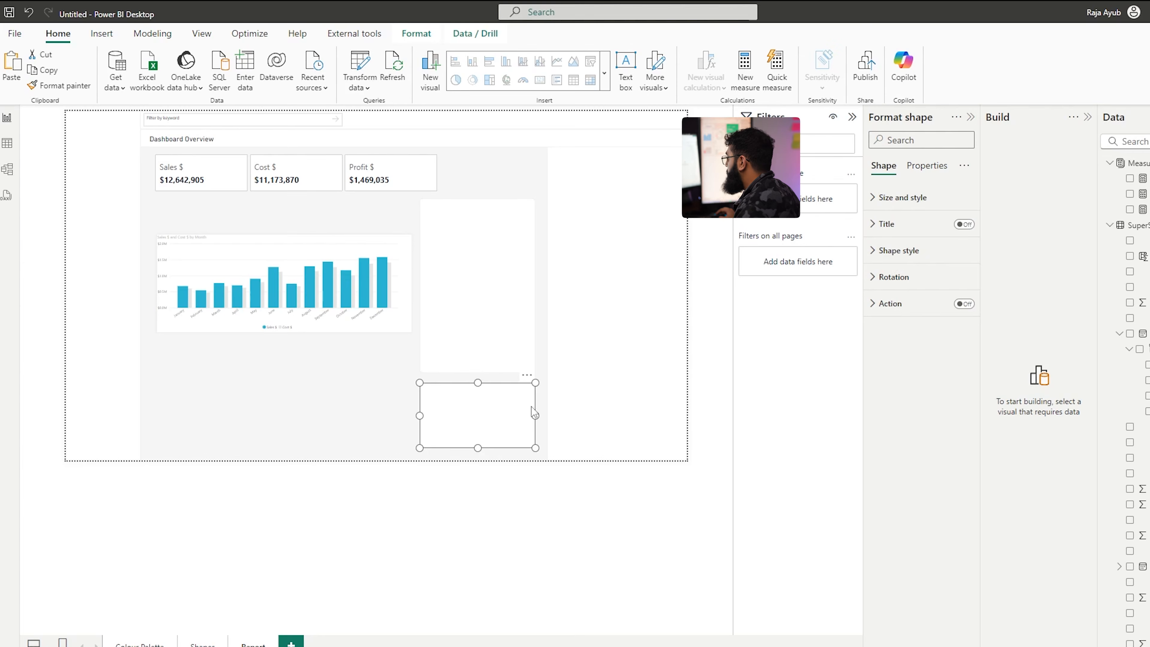
Set the lower white card's height to 240, width to 356, horizontal position to 1093 and vertical position to 821
{"action": "left_click", "coordinate": [901, 197]}
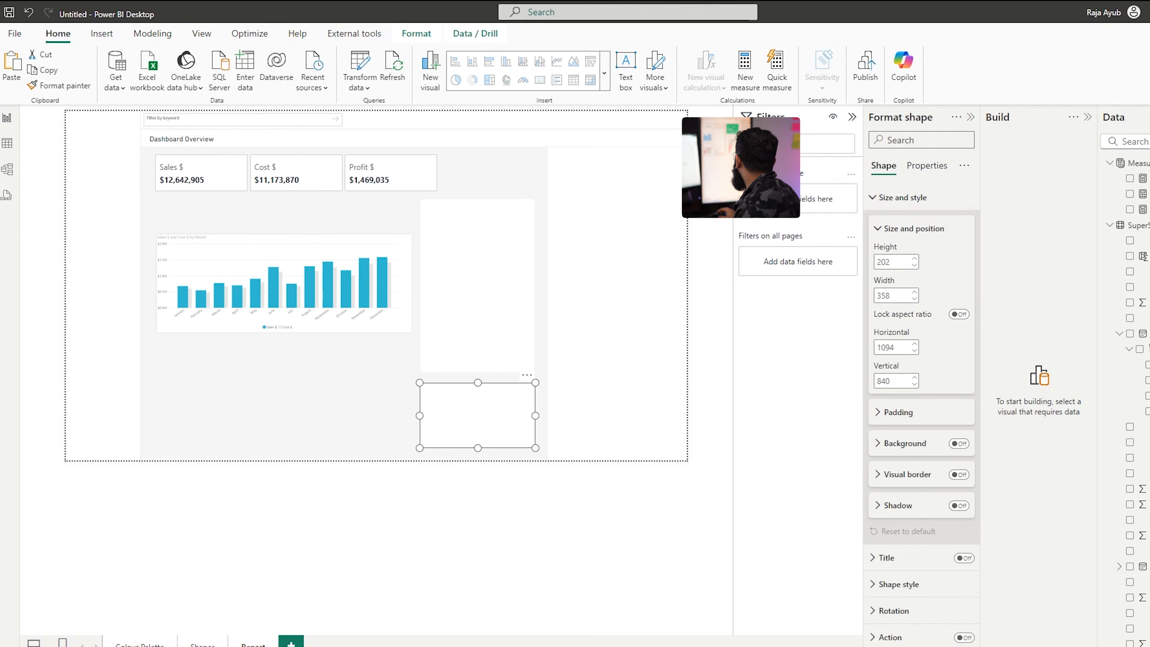
{"action": "double_click", "coordinate": [892, 262]}
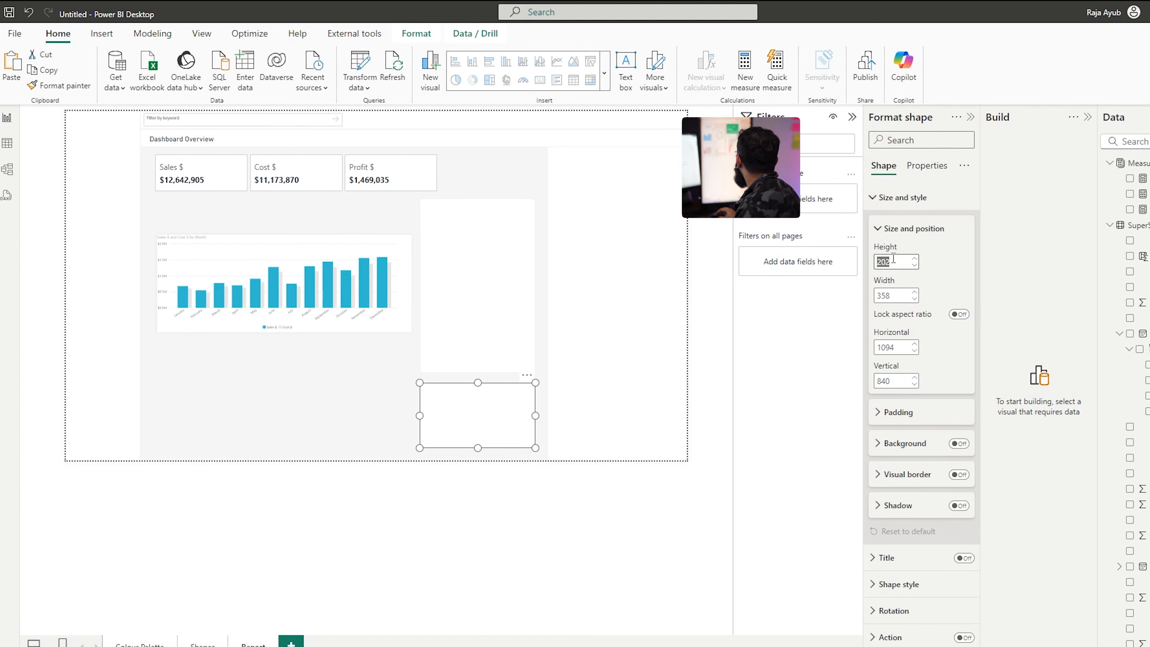
{"action": "type", "text": "240"}
{"action": "key", "text": "Tab"}
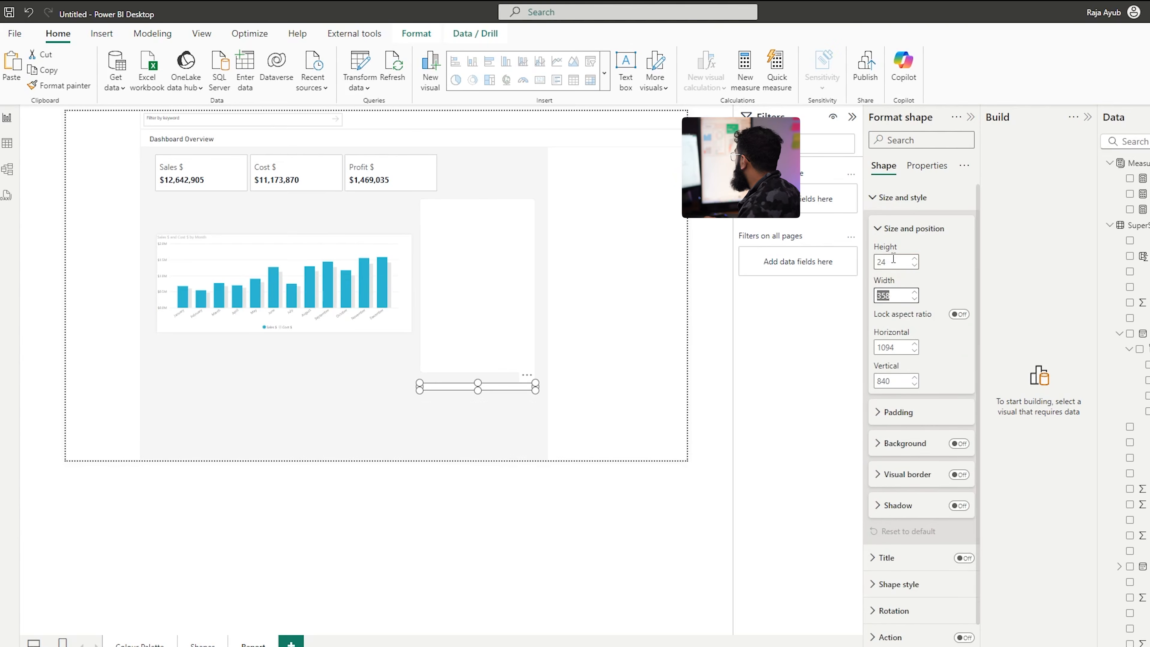
{"action": "type", "text": "356"}
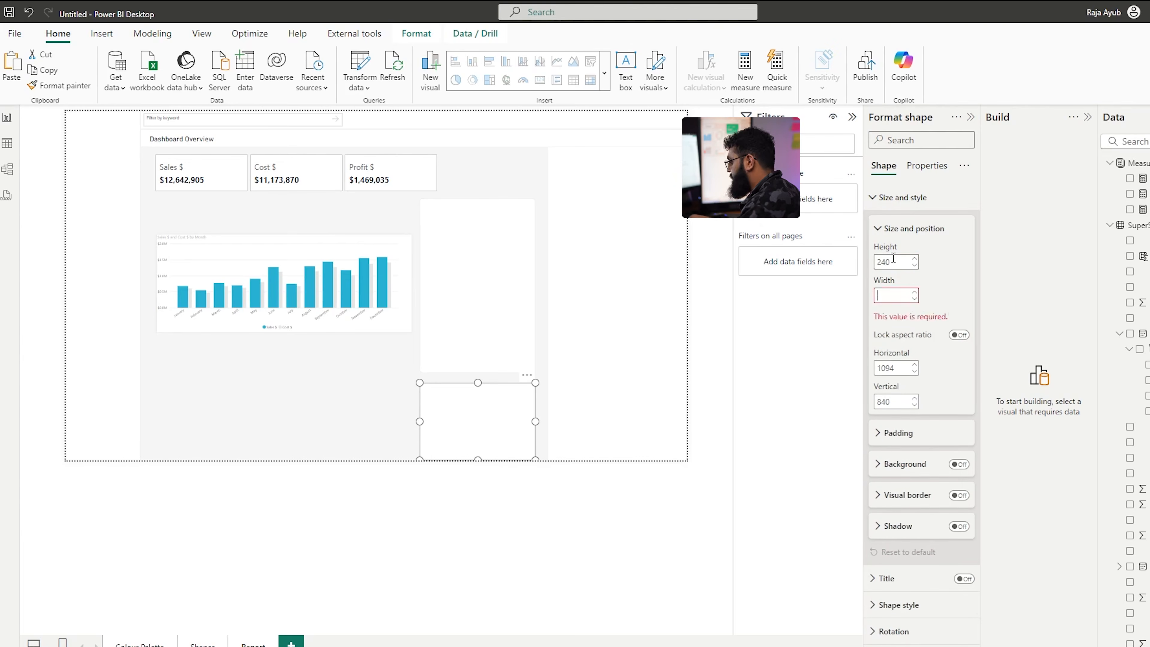
{"action": "double_click", "coordinate": [896, 346]}
{"action": "left_click", "coordinate": [899, 346]}
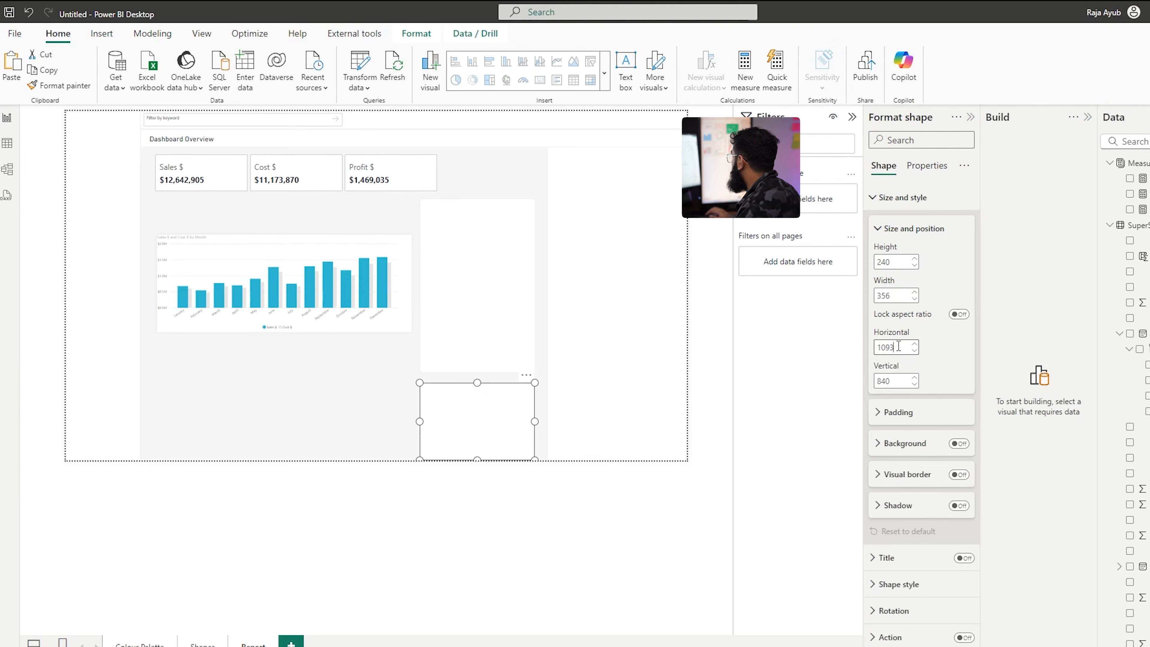
{"action": "double_click", "coordinate": [897, 380]}
{"action": "type", "text": "821"}
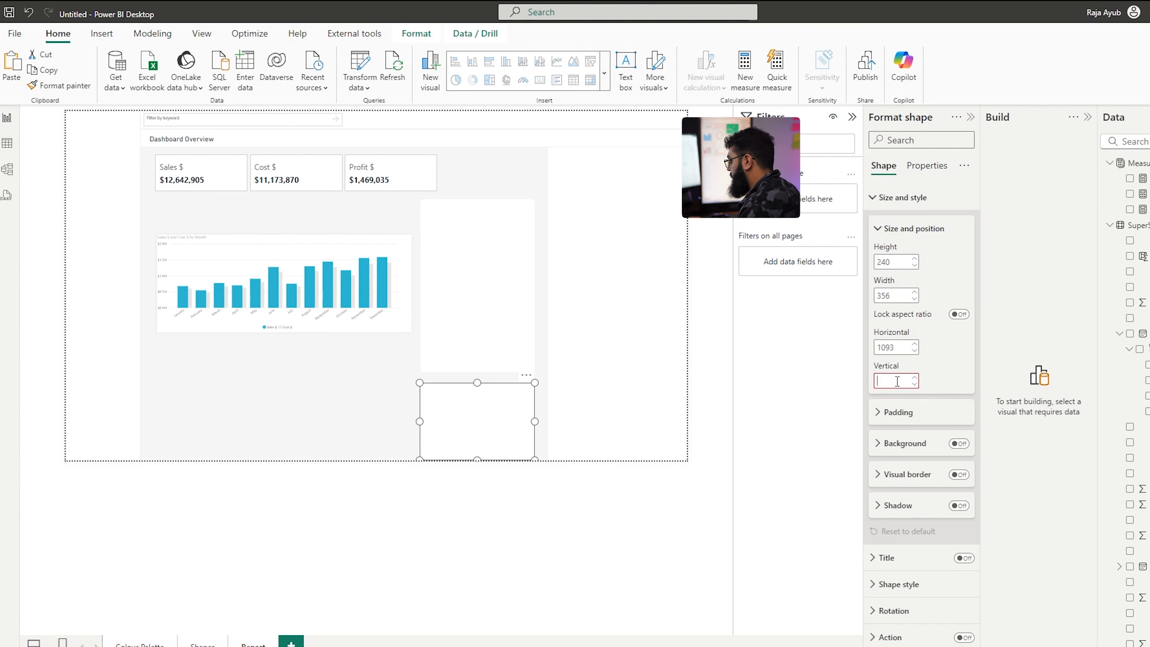
{"action": "key", "text": "Return"}
{"action": "left_click", "coordinate": [375, 440]}
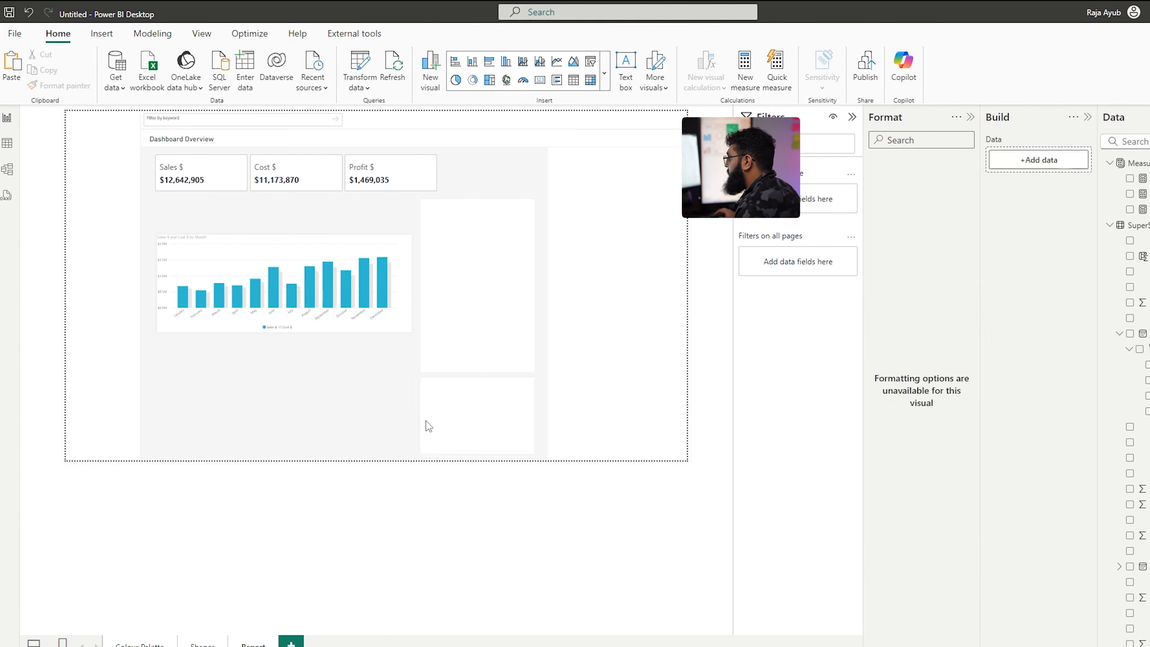
Duplicate the lower white card into the space beneath the column chart and set its height to 351 and width to 548
{"action": "left_click", "coordinate": [439, 443]}
{"action": "left_click_drag", "start_coordinate": [496, 432], "coordinate": [337, 390]}
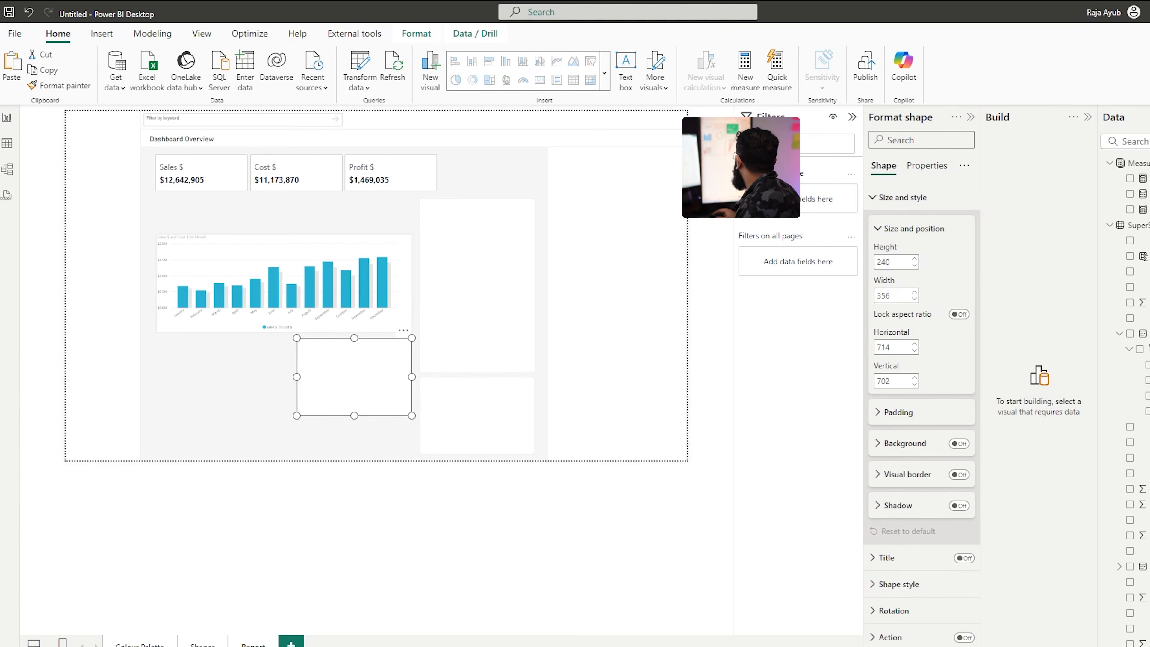
{"action": "double_click", "coordinate": [890, 262]}
{"action": "type", "text": "351"}
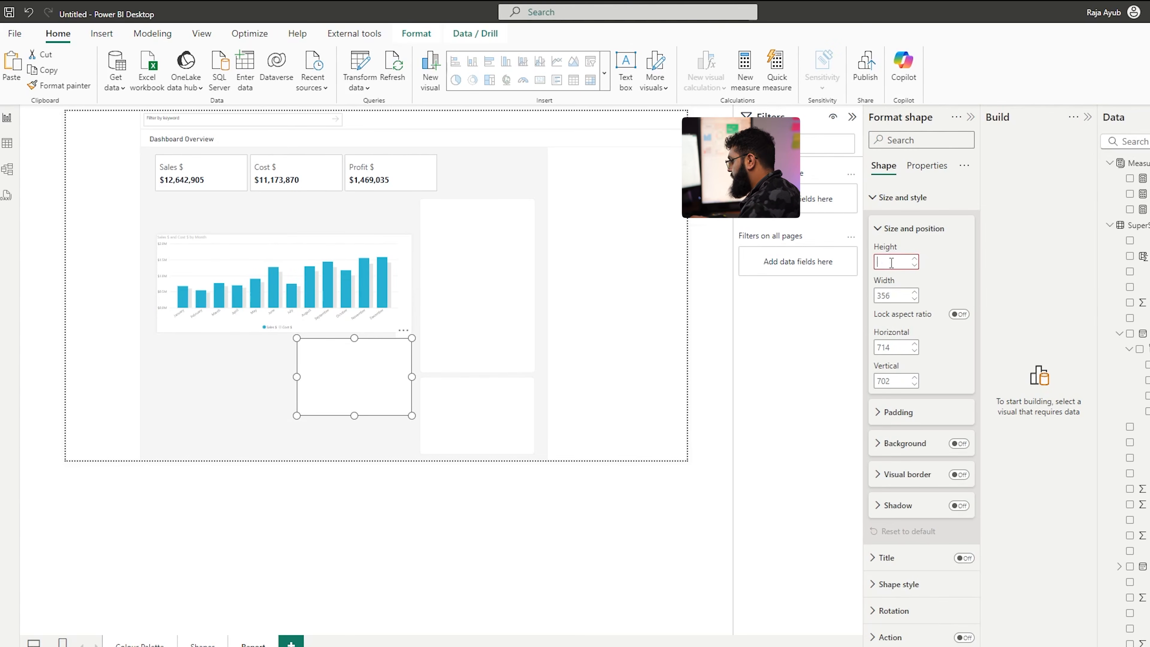
{"action": "key", "text": "Tab"}
{"action": "type", "text": "5"}
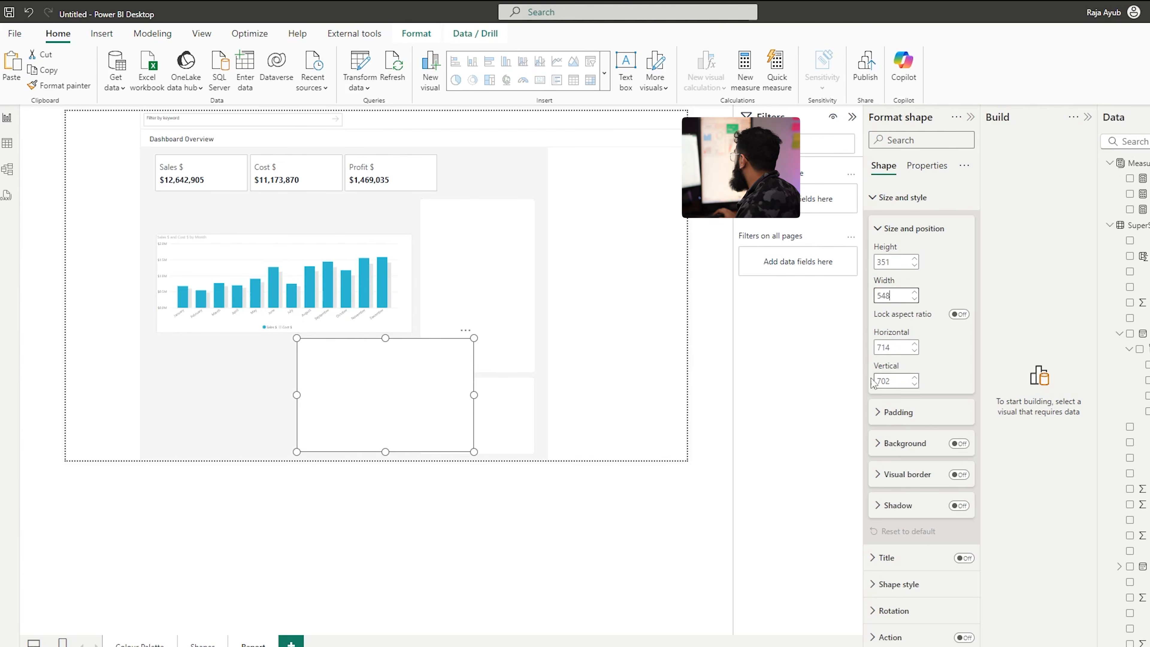
Place the white card beneath the chart at horizontal position 531 and vertical position 710
{"action": "double_click", "coordinate": [900, 347]}
{"action": "type", "text": "531"}
{"action": "key", "text": "Return"}
{"action": "double_click", "coordinate": [897, 386]}
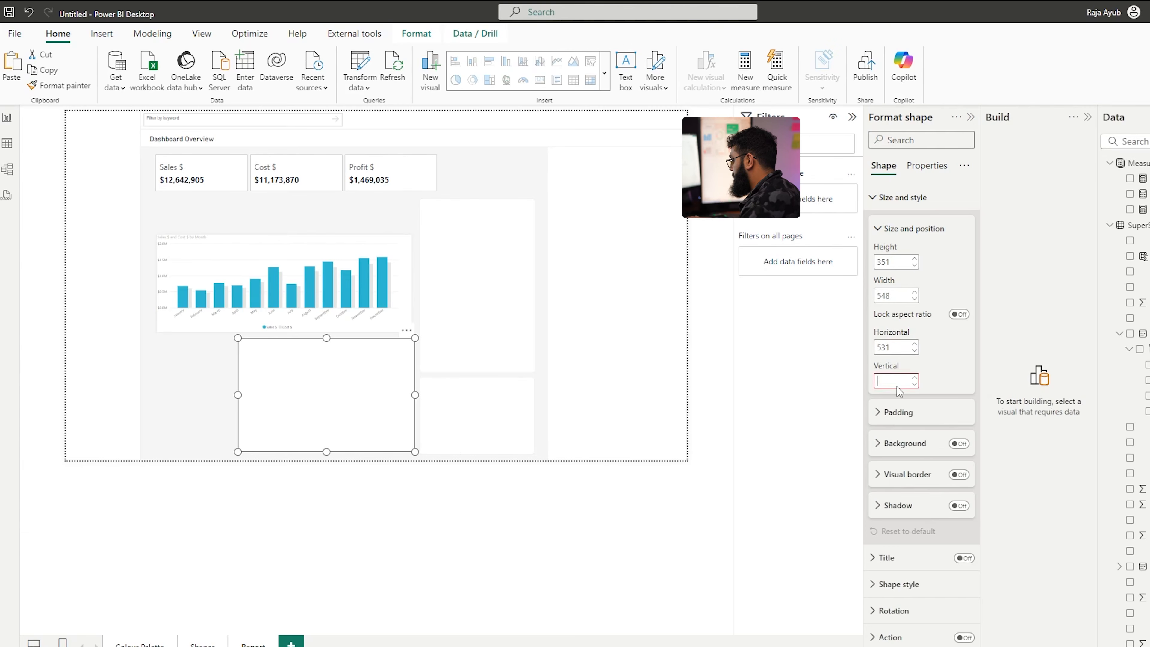
{"action": "key", "text": "Return"}
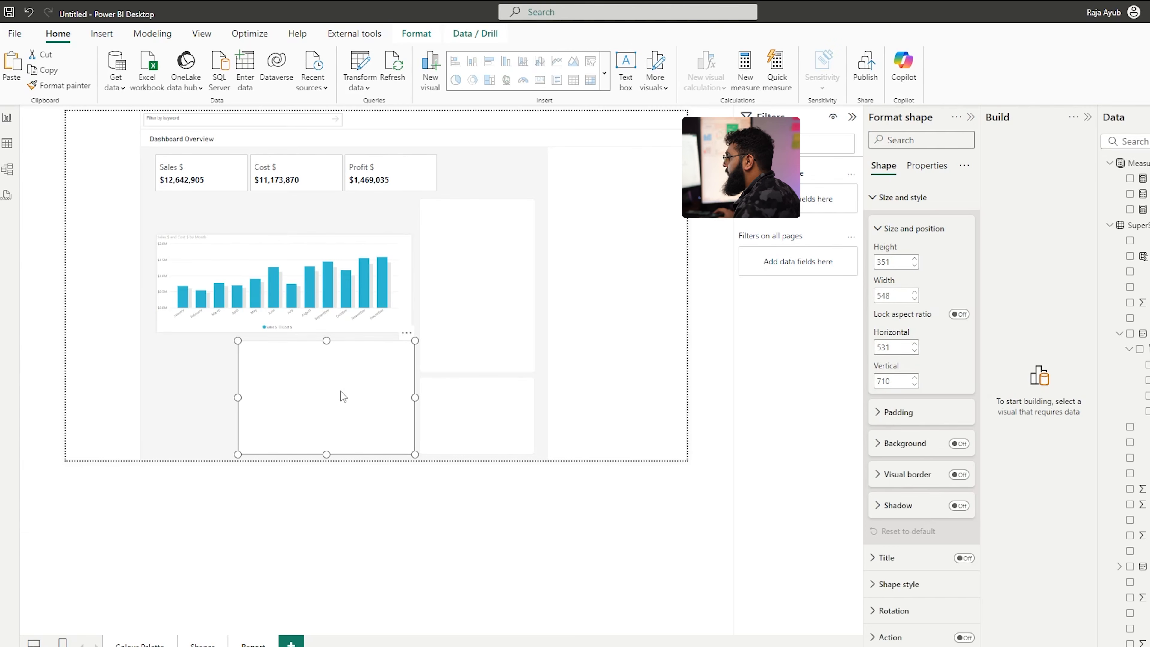
Duplicate the card beneath the chart to horizontal position 280 and narrow the copy to fit the gap beside the original
{"action": "left_click_drag", "start_coordinate": [353, 401], "coordinate": [260, 396]}
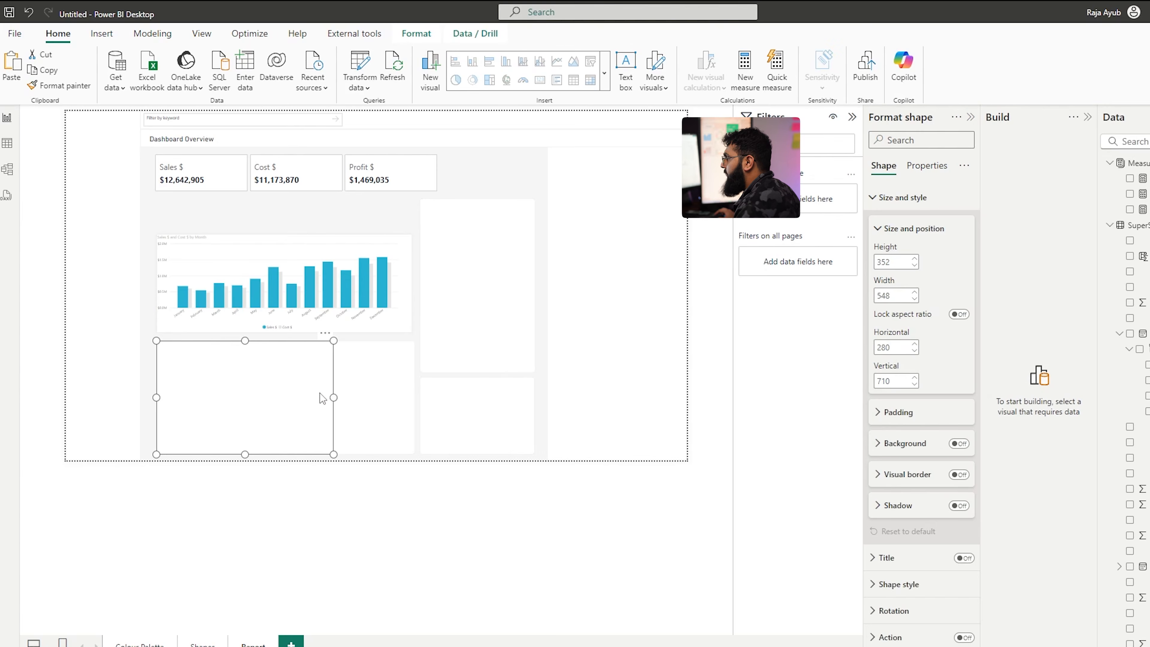
{"action": "left_click_drag", "start_coordinate": [333, 397], "coordinate": [230, 407]}
{"action": "left_click", "coordinate": [322, 490]}
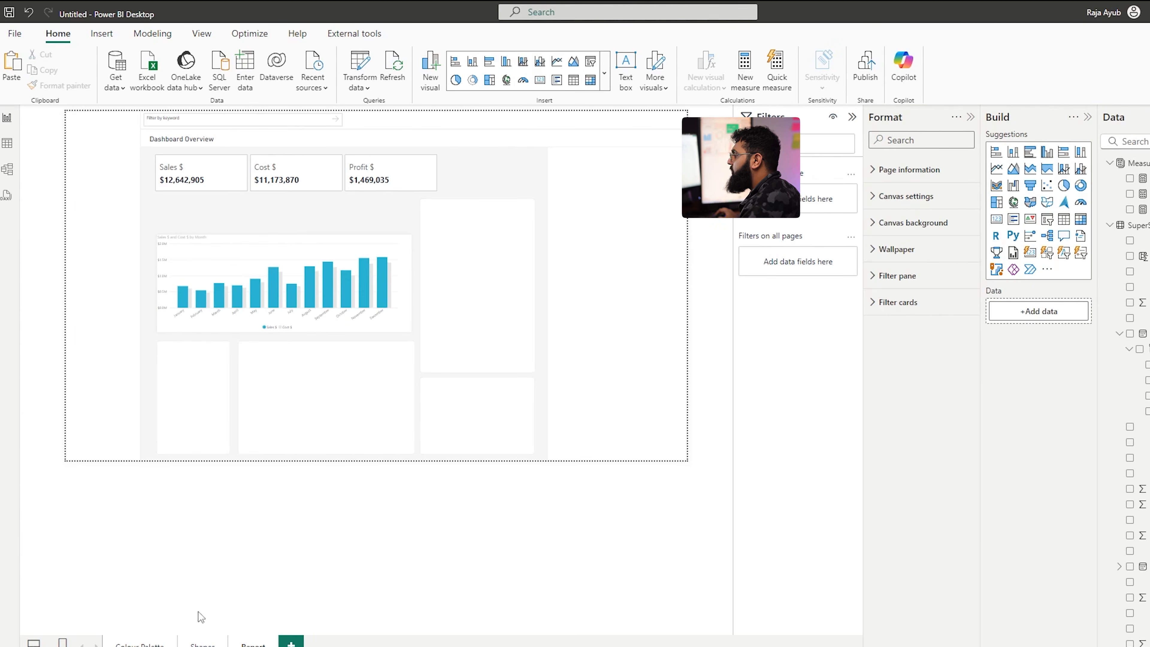
Copy the plain shadowed panel from the Shapes page to the Report page and resize it around the chart, about 798 wide and 416 high
{"action": "left_click", "coordinate": [202, 644]}
{"action": "left_click", "coordinate": [551, 282]}
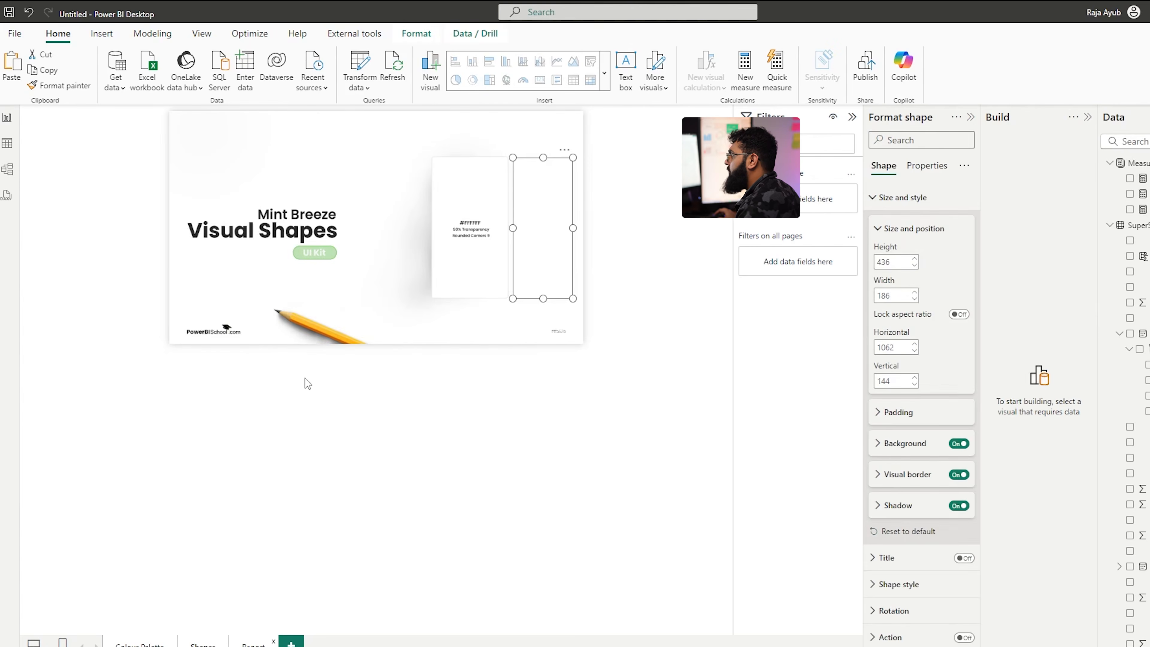
{"action": "left_click", "coordinate": [253, 643]}
{"action": "key", "text": "ctrl+v"}
{"action": "left_click_drag", "start_coordinate": [436, 241], "coordinate": [416, 287]}
{"action": "left_click_drag", "start_coordinate": [283, 339], "coordinate": [284, 332]}
{"action": "left_click", "coordinate": [332, 515]}
Send the large shadowed panel behind the column chart
{"action": "left_click", "coordinate": [314, 219]}
{"action": "left_click", "coordinate": [416, 33]}
{"action": "left_click", "coordinate": [221, 89]}
{"action": "left_click", "coordinate": [233, 130]}
{"action": "left_click", "coordinate": [311, 538]}
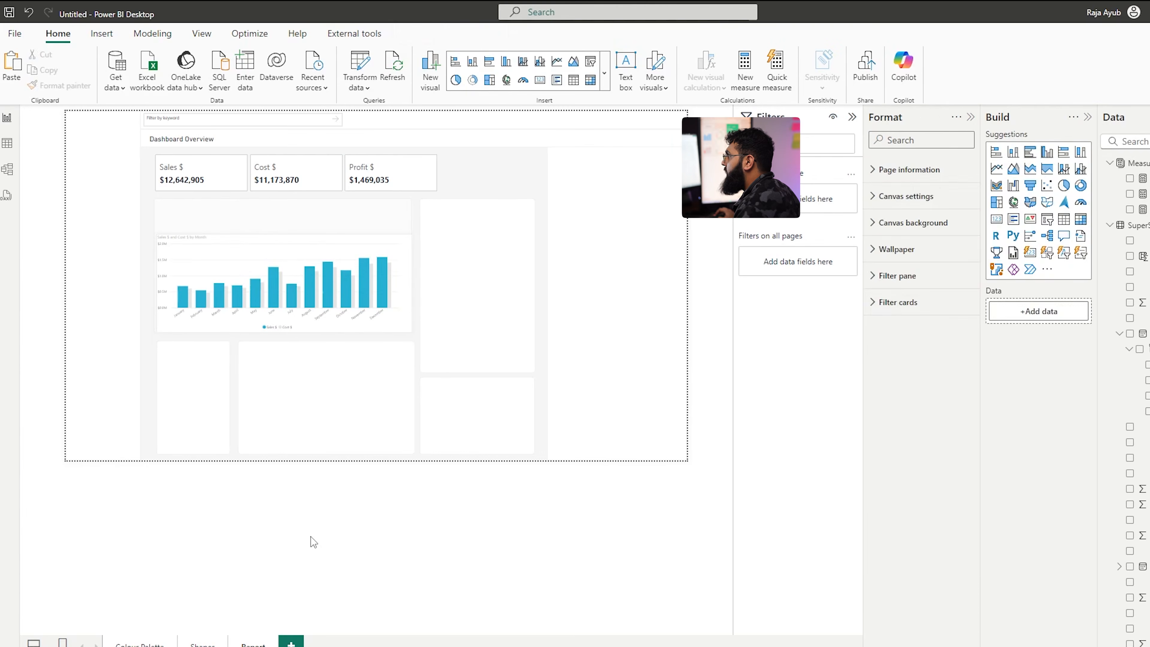
Add a second copy of the shadowed panel inside the first, about 768 wide and 388 high, over the column chart
{"action": "left_click", "coordinate": [439, 218]}
{"action": "left_click_drag", "start_coordinate": [438, 218], "coordinate": [229, 281]}
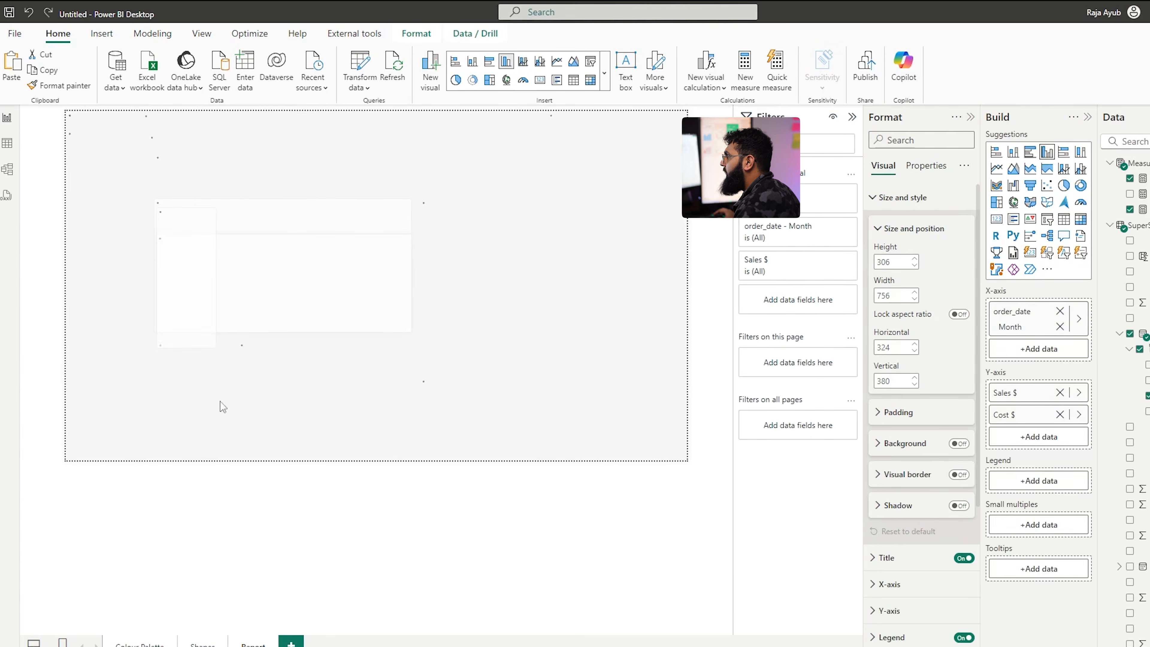
{"action": "left_click", "coordinate": [191, 217]}
{"action": "left_click_drag", "start_coordinate": [216, 277], "coordinate": [405, 278]}
{"action": "left_click_drag", "start_coordinate": [279, 348], "coordinate": [283, 328]}
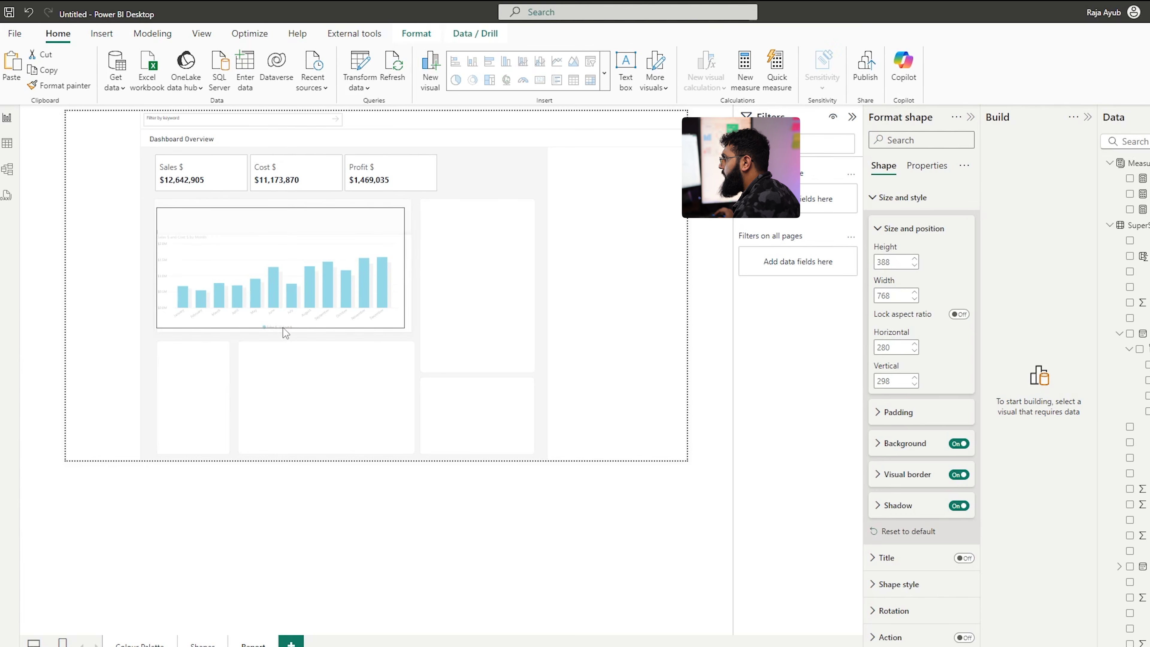
{"action": "left_click", "coordinate": [341, 547]}
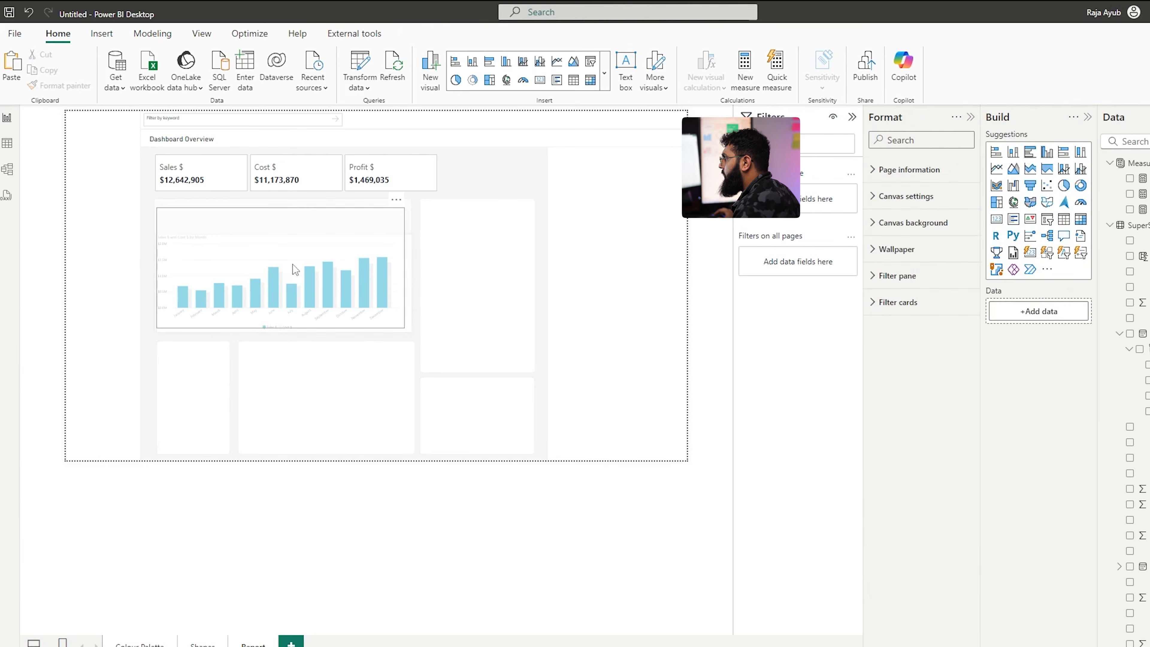
Send the inner panel behind the column chart and the outer panel behind the inner one
{"action": "left_click", "coordinate": [311, 222]}
{"action": "left_click", "coordinate": [415, 33]}
{"action": "left_click", "coordinate": [206, 81]}
{"action": "left_click", "coordinate": [223, 125]}
{"action": "left_click", "coordinate": [289, 627]}
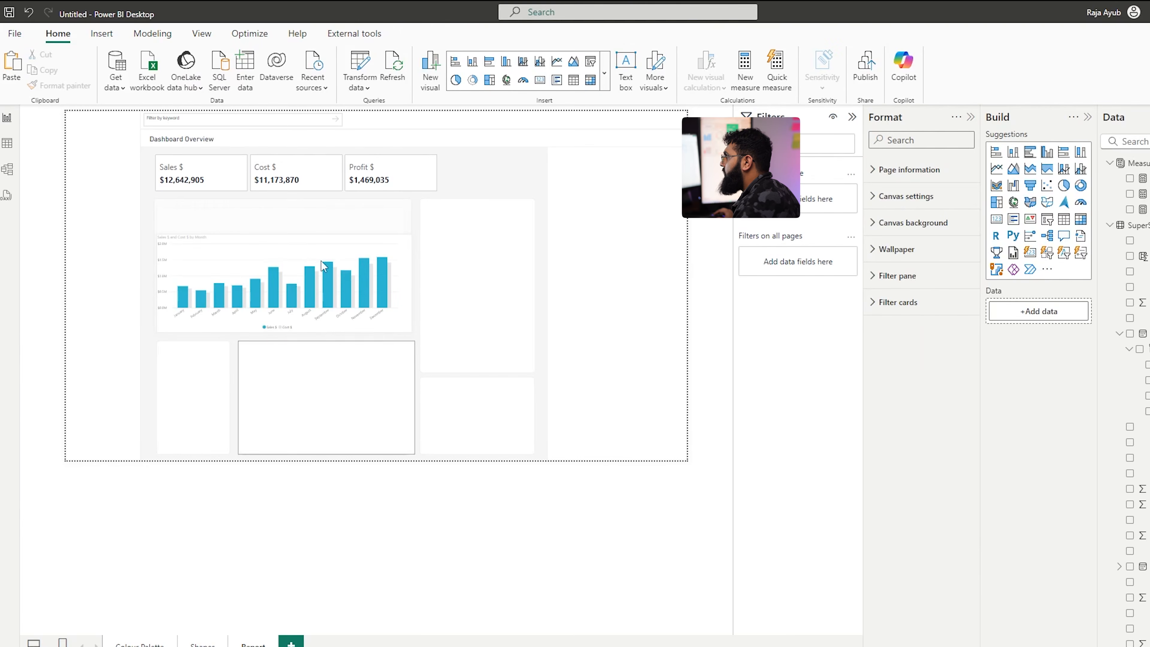
{"action": "left_click", "coordinate": [300, 209]}
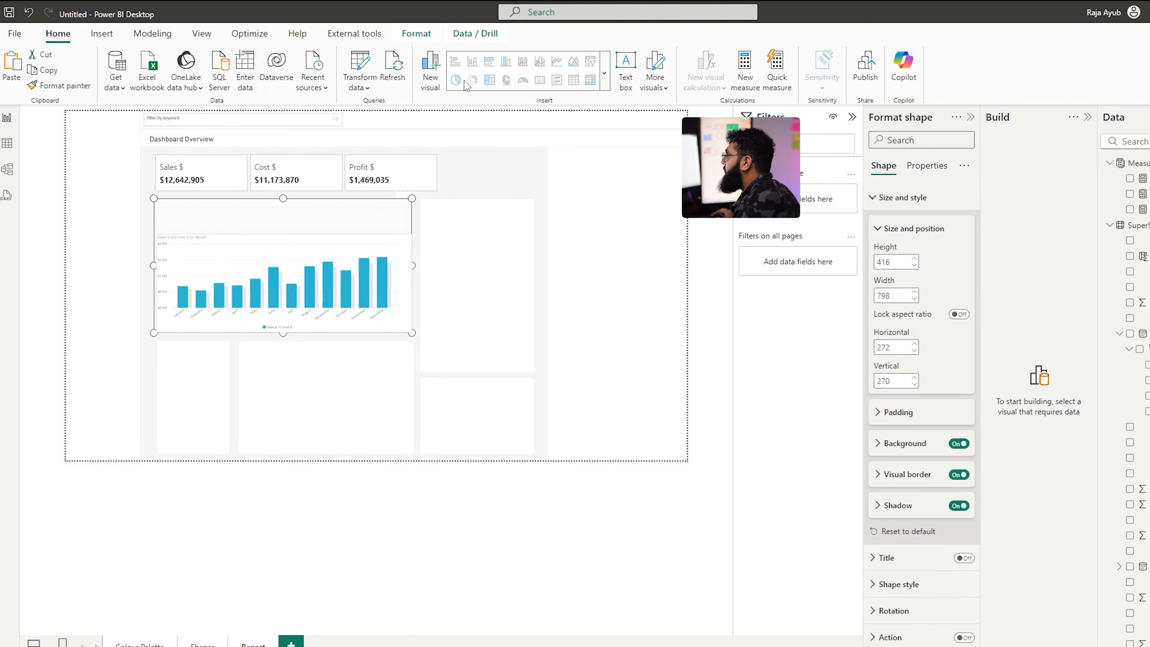
{"action": "left_click", "coordinate": [415, 33]}
{"action": "left_click", "coordinate": [205, 82]}
{"action": "left_click", "coordinate": [233, 130]}
{"action": "left_click", "coordinate": [320, 502]}
Reduce the inner panel's height by lowering its upper edge to just above the column chart
{"action": "left_click", "coordinate": [242, 216]}
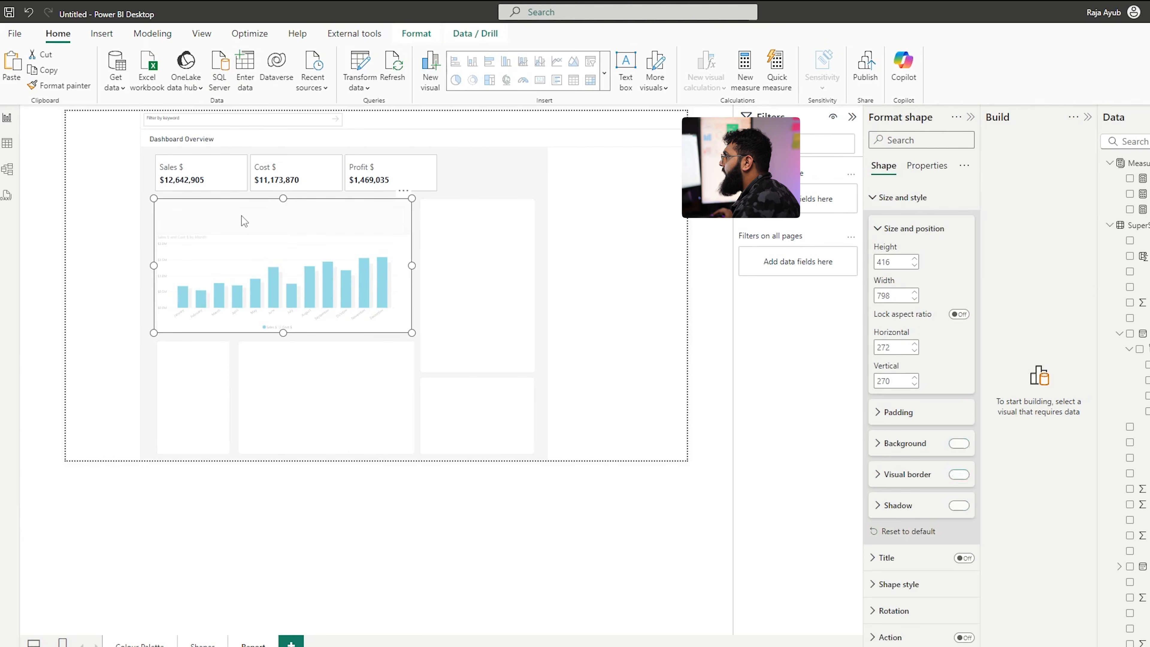
{"action": "left_click", "coordinate": [292, 582]}
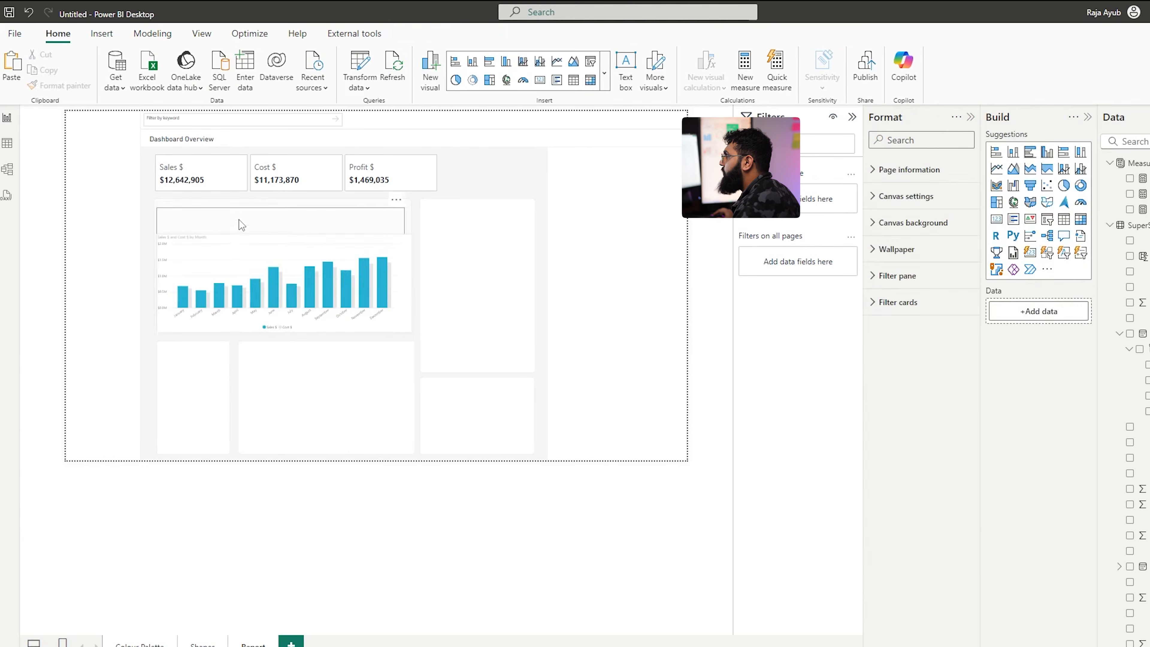
{"action": "left_click", "coordinate": [294, 219]}
{"action": "left_click_drag", "start_coordinate": [280, 207], "coordinate": [280, 224]}
{"action": "left_click", "coordinate": [319, 490]}
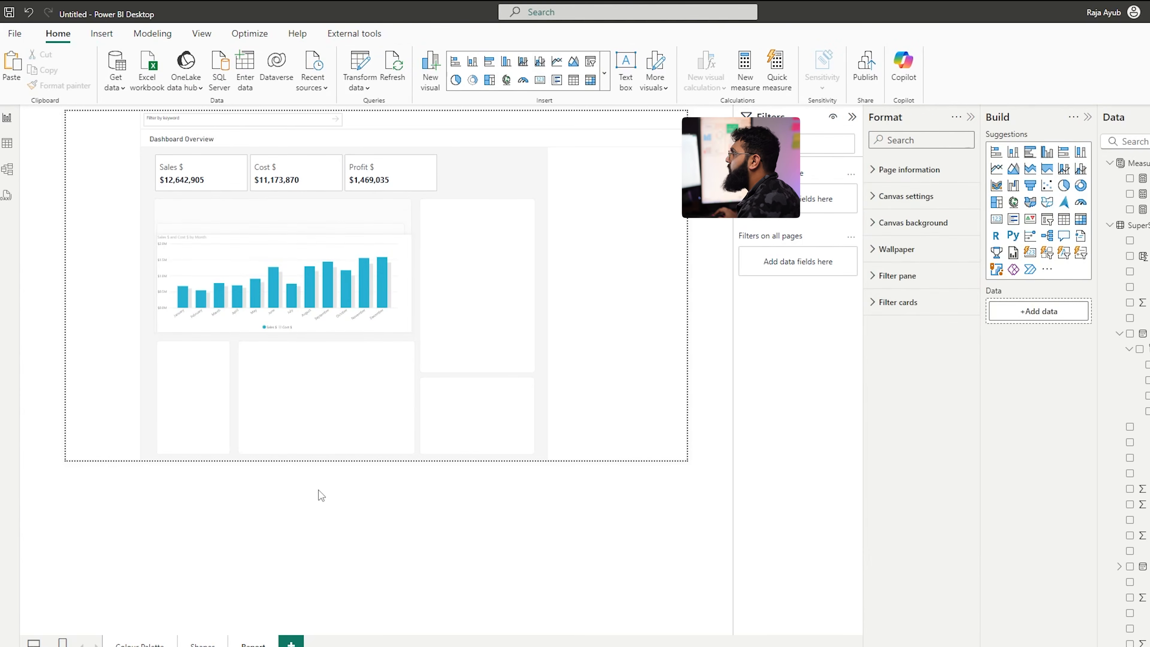
Move the old white rectangle out from behind the column chart and delete it
{"action": "left_click", "coordinate": [410, 329]}
{"action": "left_click_drag", "start_coordinate": [410, 331], "coordinate": [400, 323]}
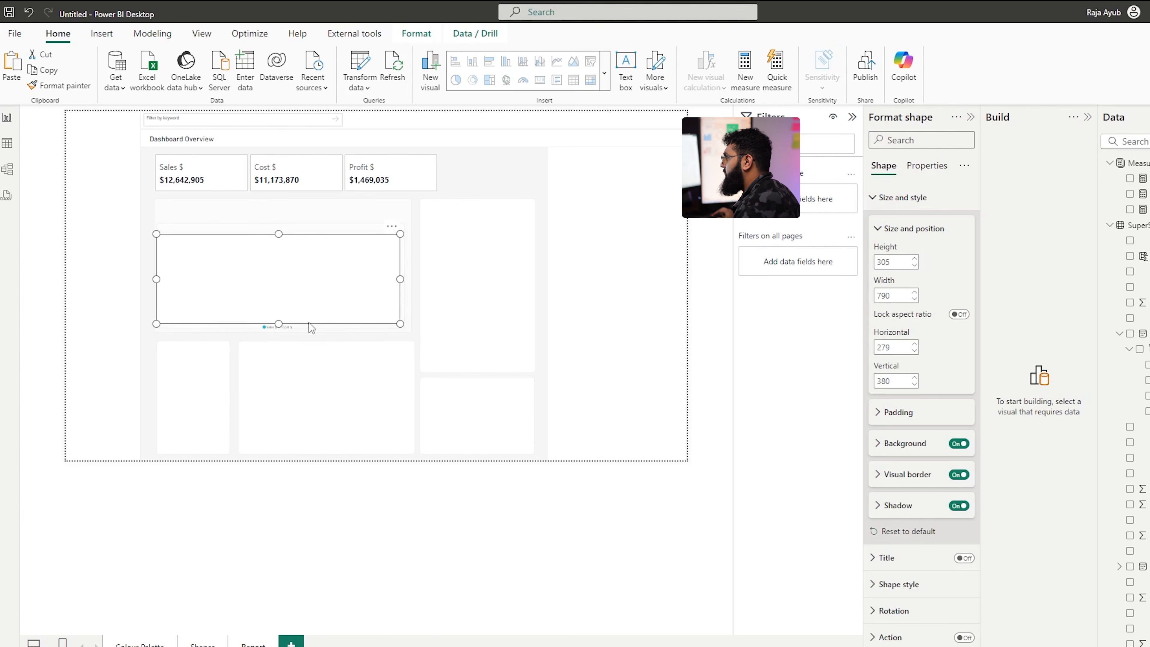
{"action": "left_click_drag", "start_coordinate": [156, 323], "coordinate": [171, 314]}
{"action": "key", "text": "ctrl+z"}
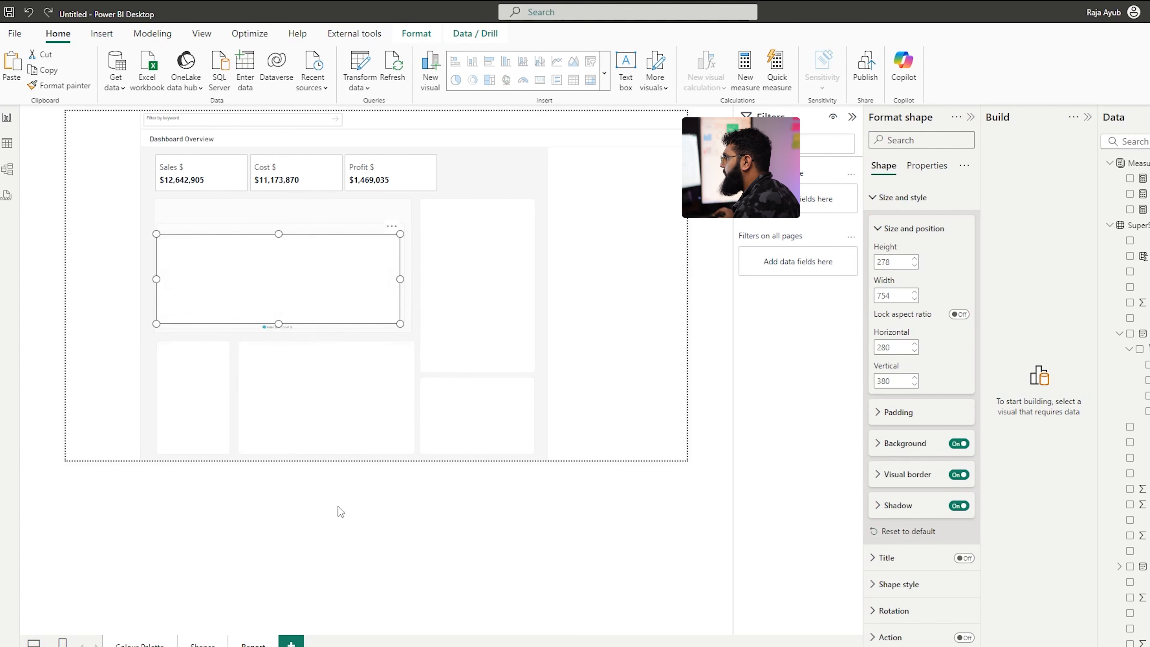
{"action": "left_click_drag", "start_coordinate": [319, 295], "coordinate": [425, 311]}
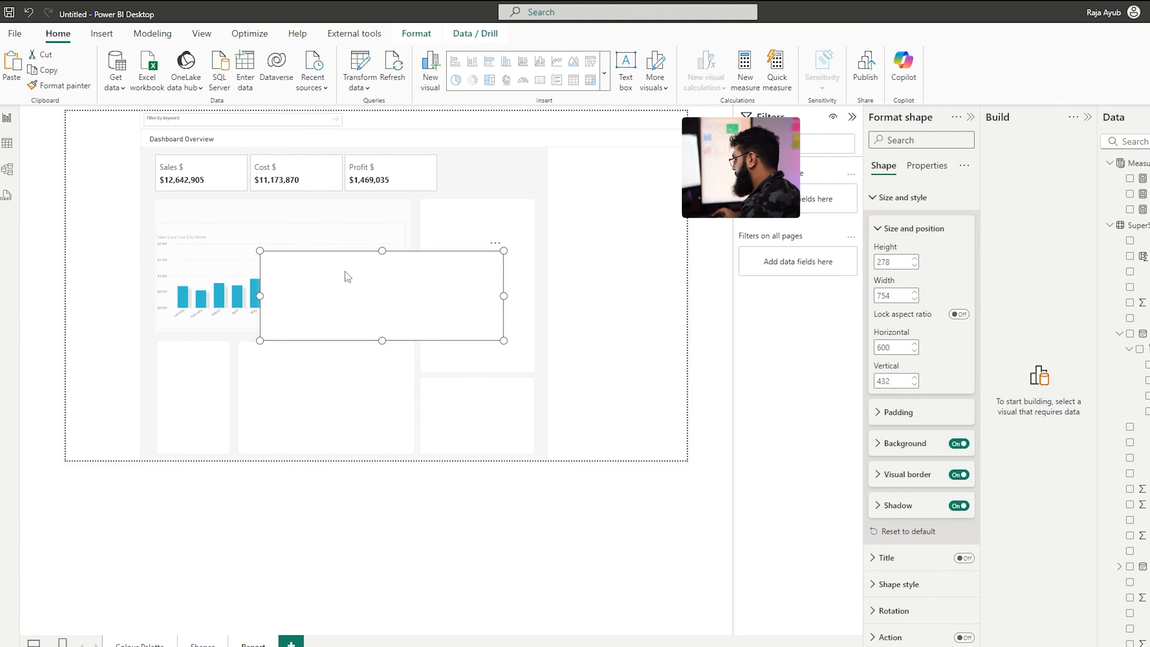
{"action": "key", "text": "Delete"}
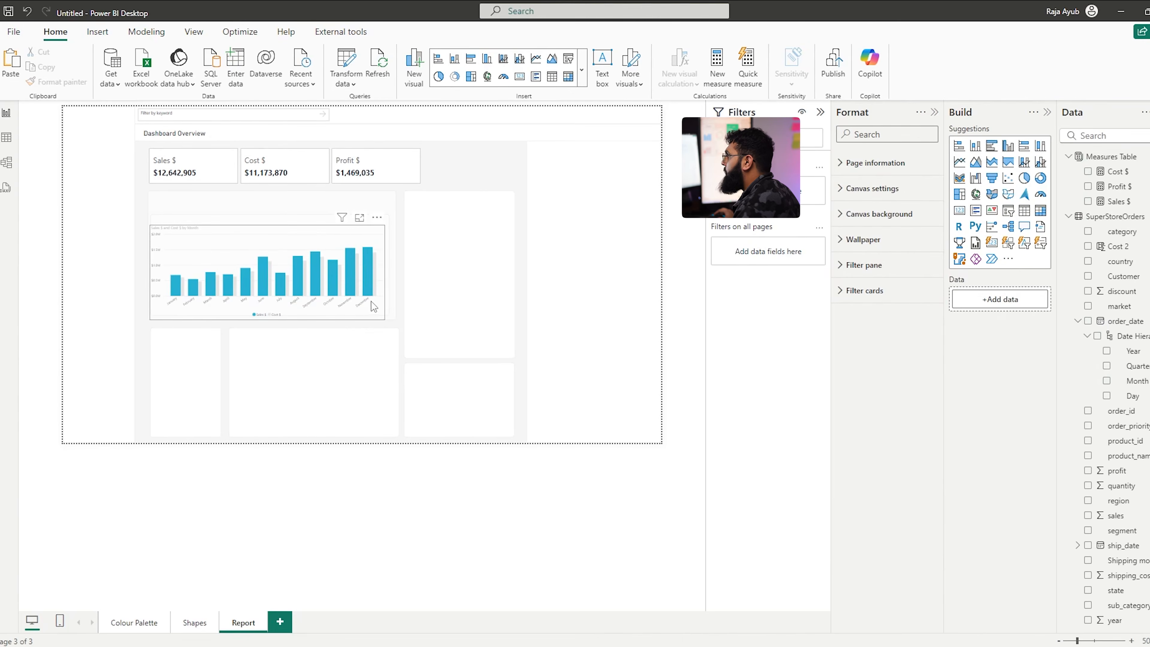
Turn off the column chart's title and place a copy of the Dashboard Overview text box above the chart, reading "Sales Performance"
{"action": "left_click", "coordinate": [372, 300]}
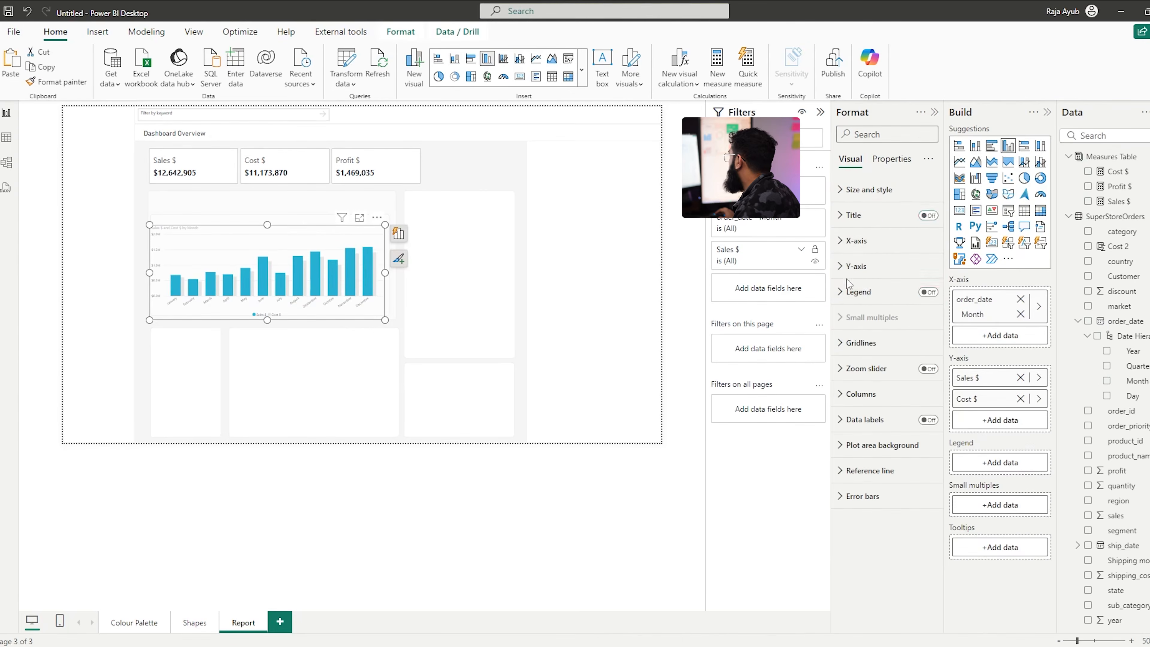
{"action": "left_click", "coordinate": [931, 216]}
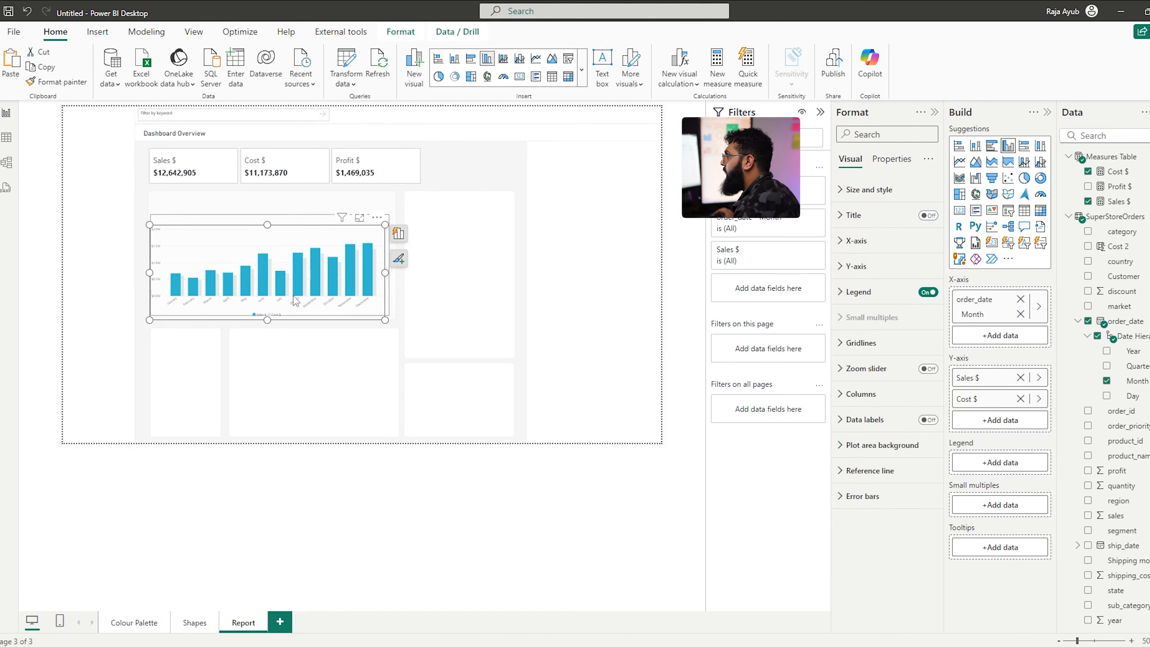
{"action": "left_click", "coordinate": [203, 132]}
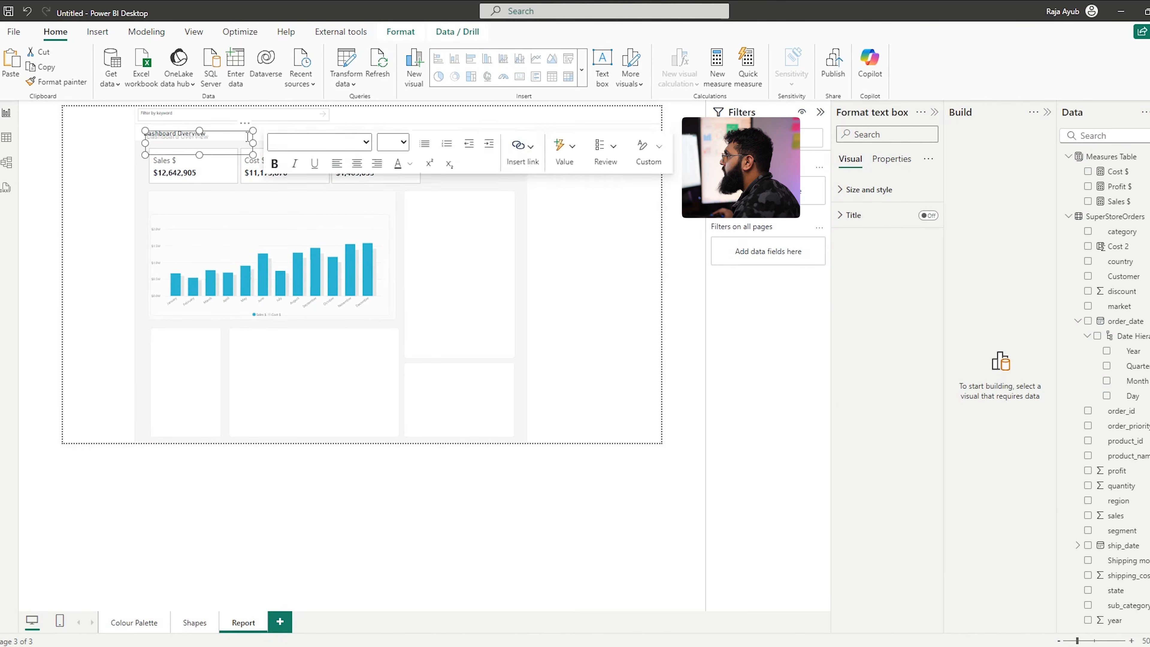
{"action": "left_click_drag", "start_coordinate": [250, 132], "coordinate": [192, 199]}
{"action": "left_click", "coordinate": [170, 203]}
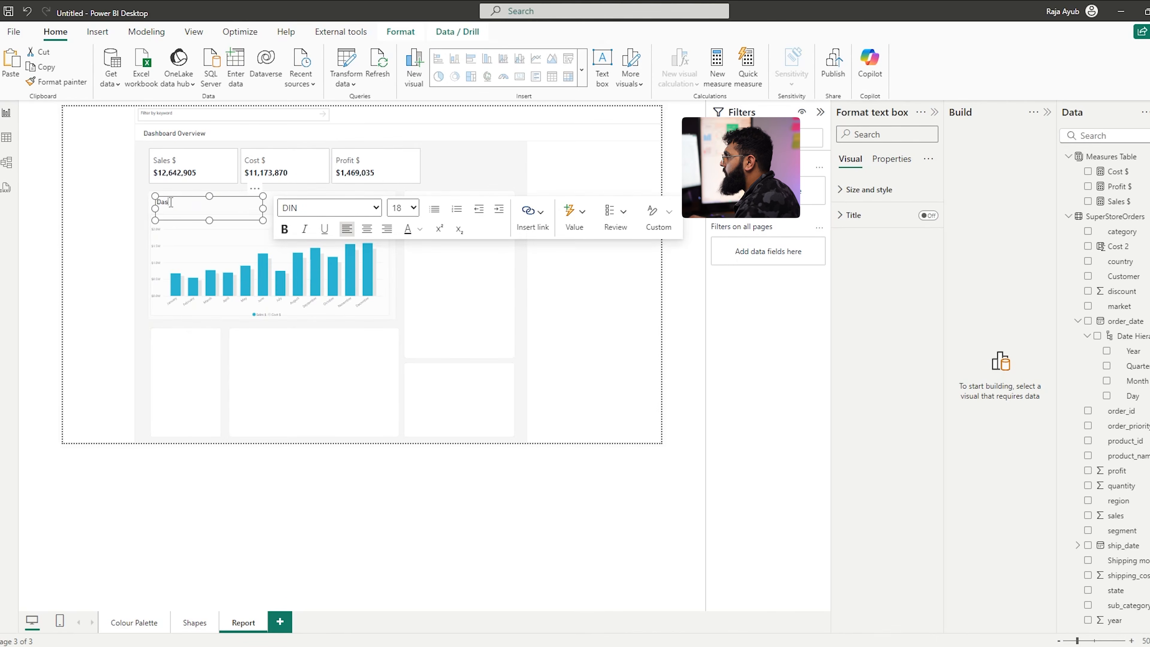
{"action": "type", "text": "hb"}
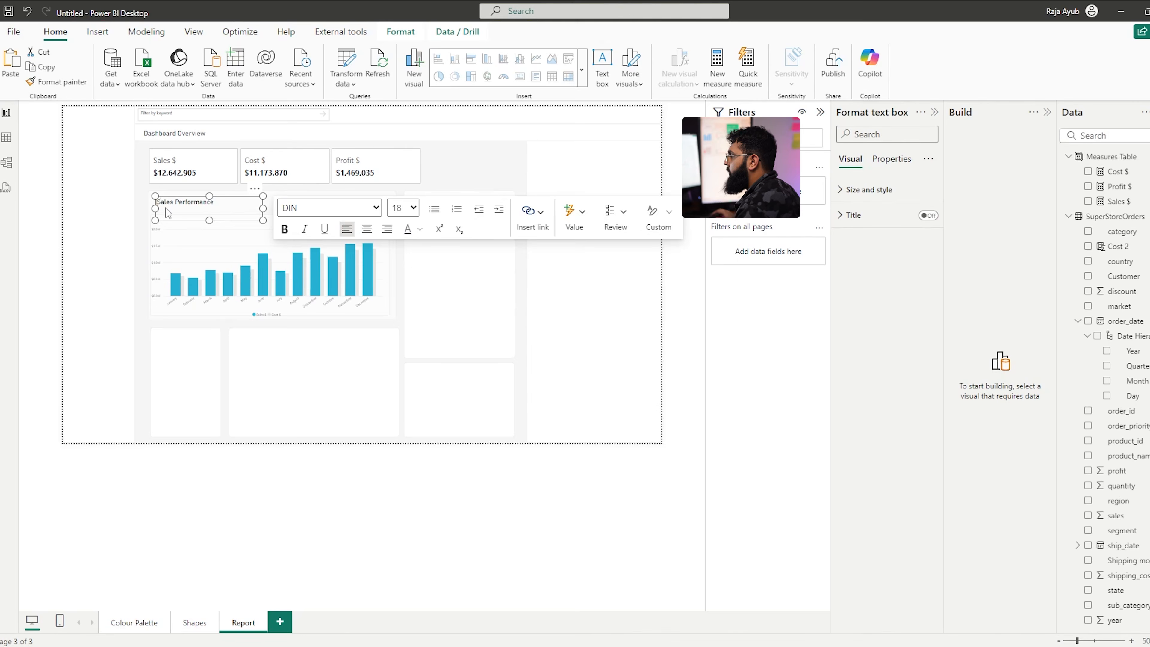
{"action": "left_click", "coordinate": [518, 497]}
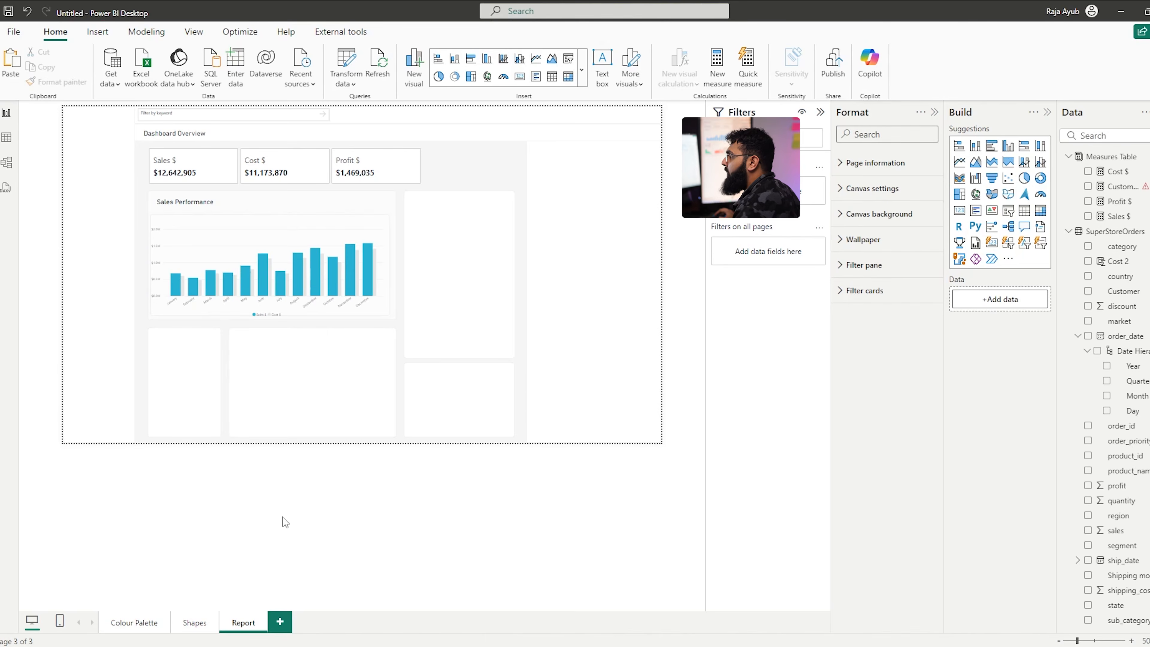
Check the customer column in the SuperStoreOrders data and define the Customers measure as DISTINCTCOUNT(SuperStoreOrders[Customer])
{"action": "left_click", "coordinate": [6, 137]}
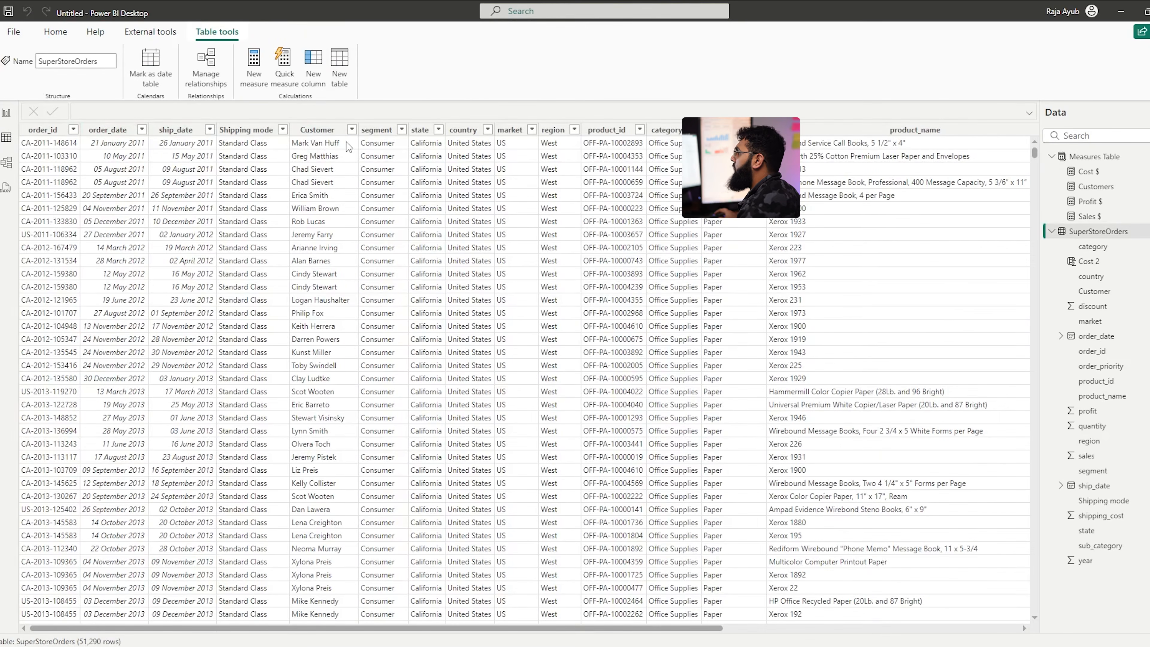
{"action": "left_click", "coordinate": [7, 114]}
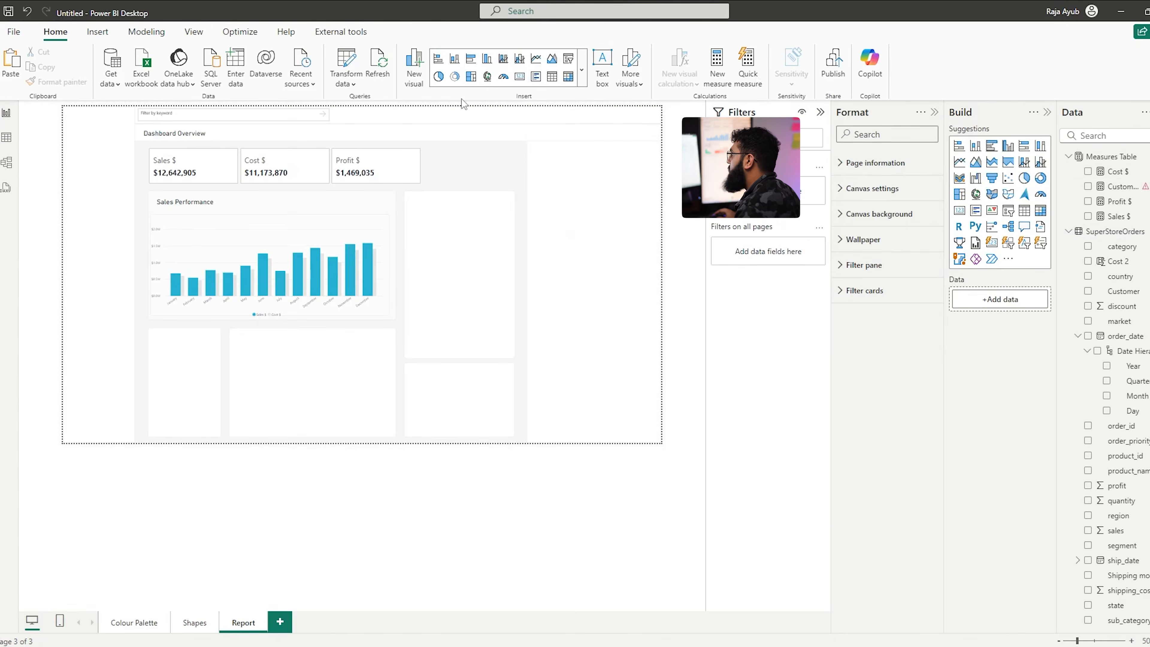
{"action": "left_click", "coordinate": [1124, 187]}
{"action": "key", "text": "BackSpace"}
{"action": "key", "text": "BackSpace"}
{"action": "key", "text": "BackSpace"}
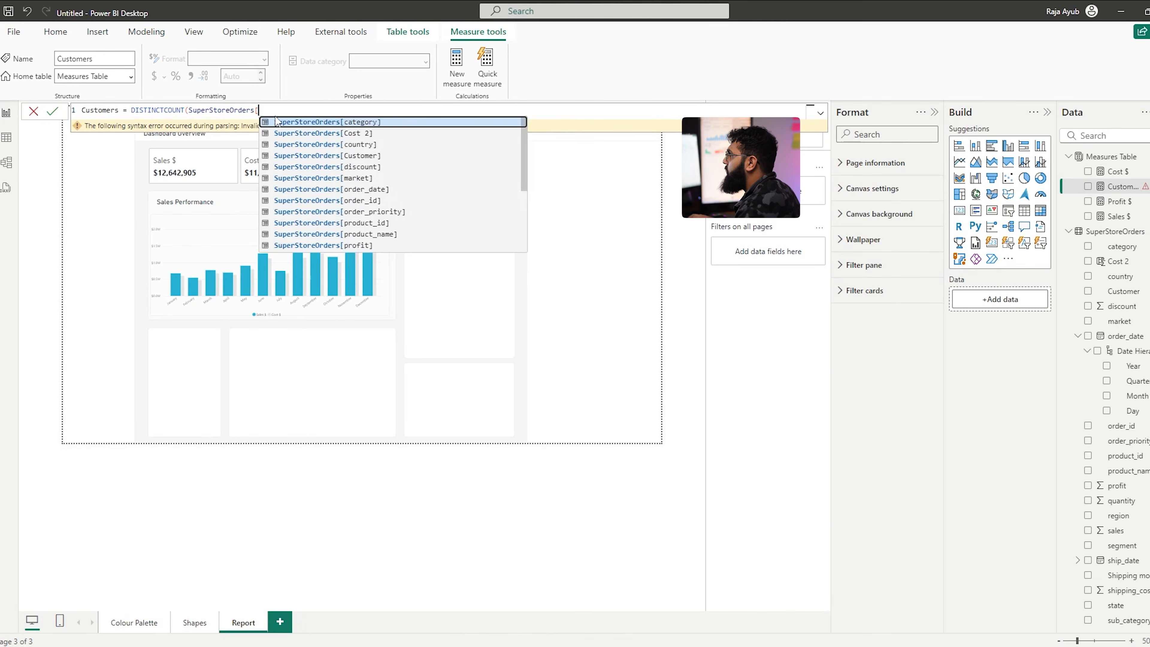
{"action": "type", "text": "[Customer]"}
{"action": "key", "text": "Tab"}
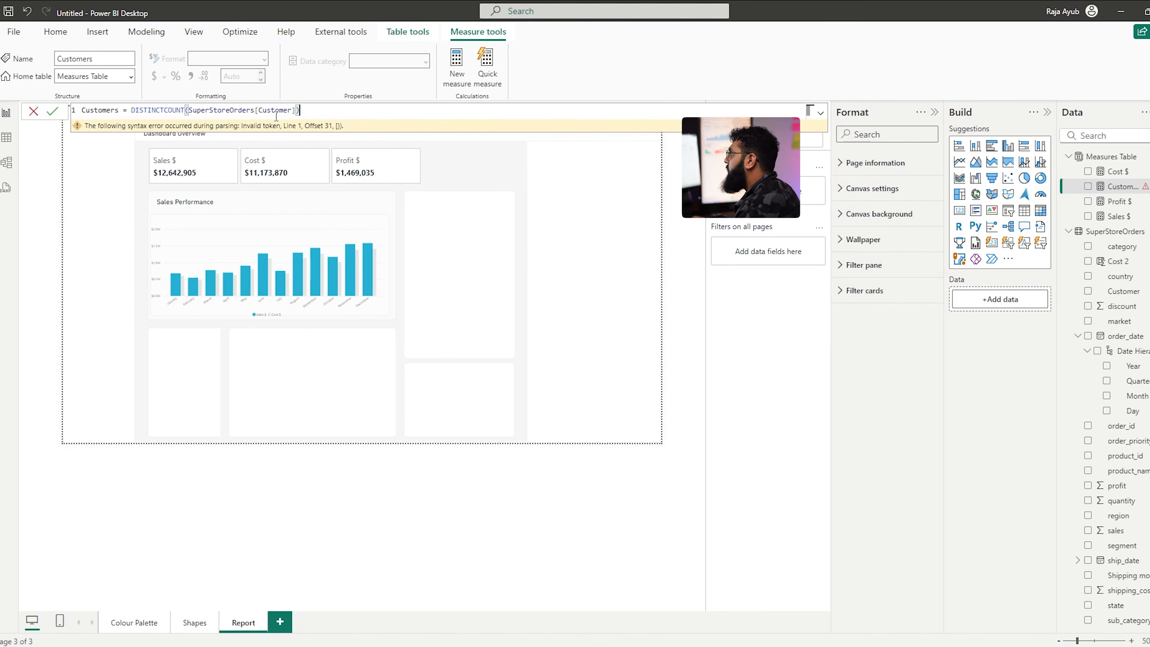
{"action": "type", "text": ")"}
{"action": "key", "text": "Return"}
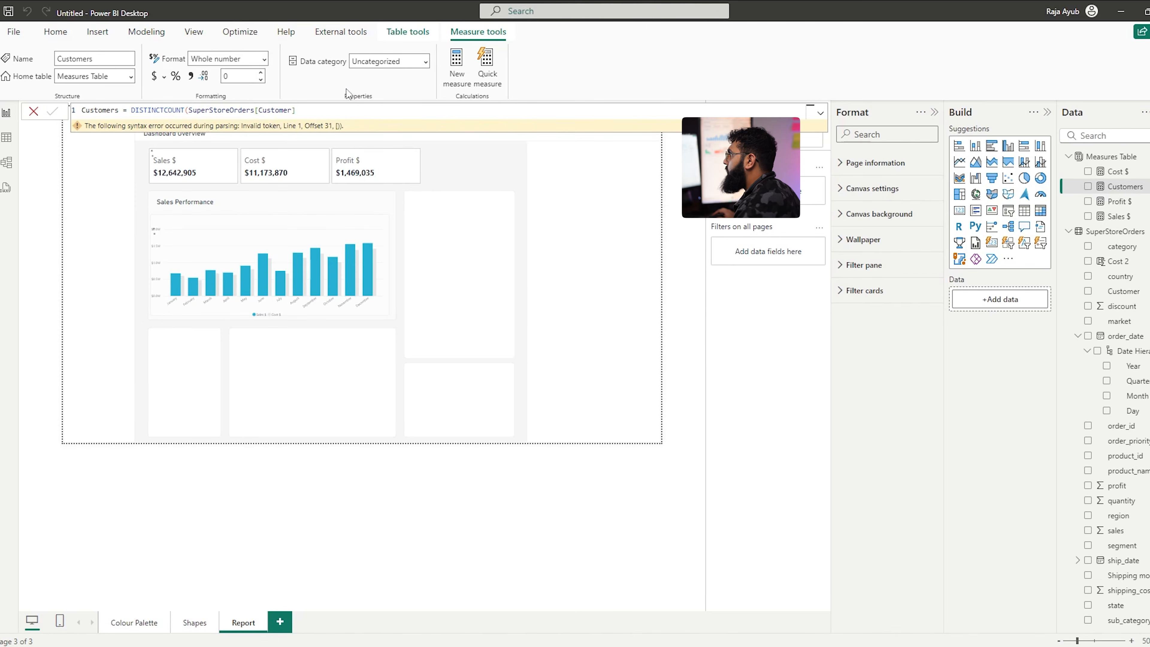
Add a new card visual showing the Customers measure and fit it into the upper part of the small panel below the Sales Performance chart
{"action": "left_click", "coordinate": [316, 491]}
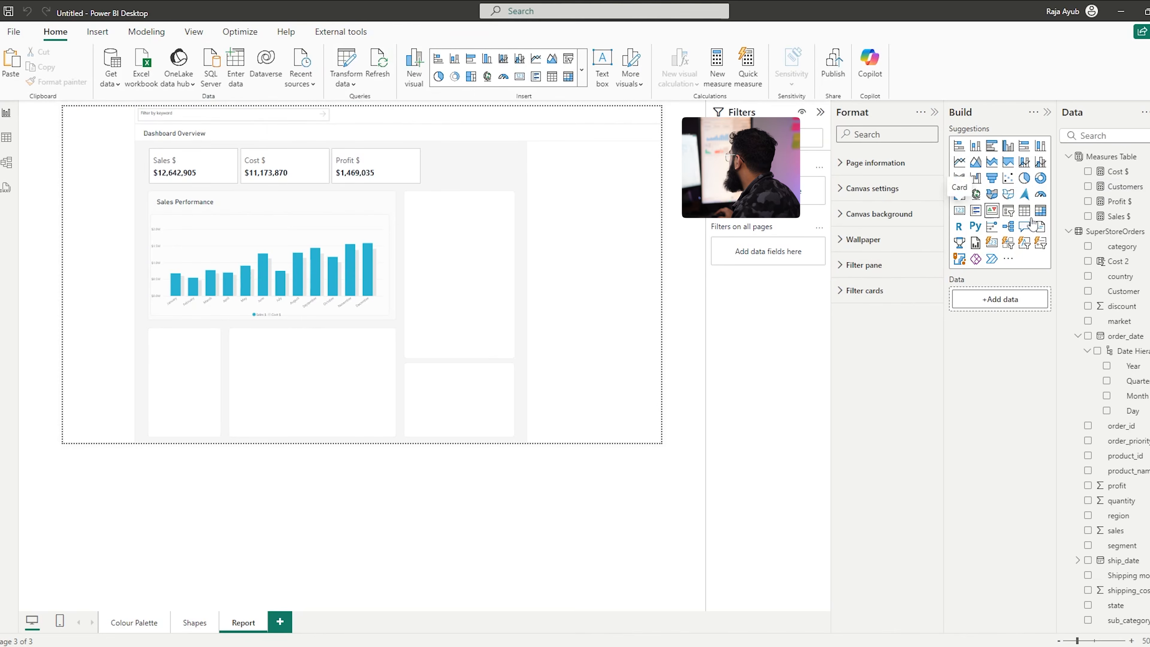
{"action": "left_click", "coordinate": [992, 244]}
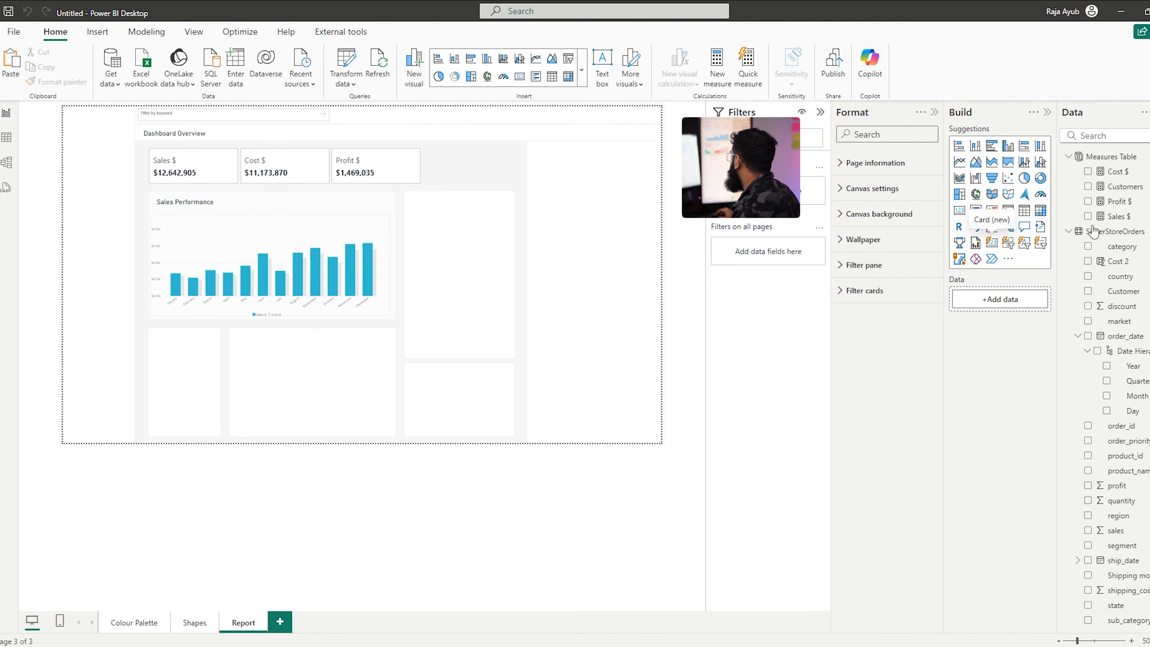
{"action": "left_click_drag", "start_coordinate": [534, 187], "coordinate": [294, 359]}
{"action": "left_click_drag", "start_coordinate": [394, 381], "coordinate": [169, 347]}
Turn off the border in the Customers card's card settings
{"action": "left_click", "coordinate": [874, 410]}
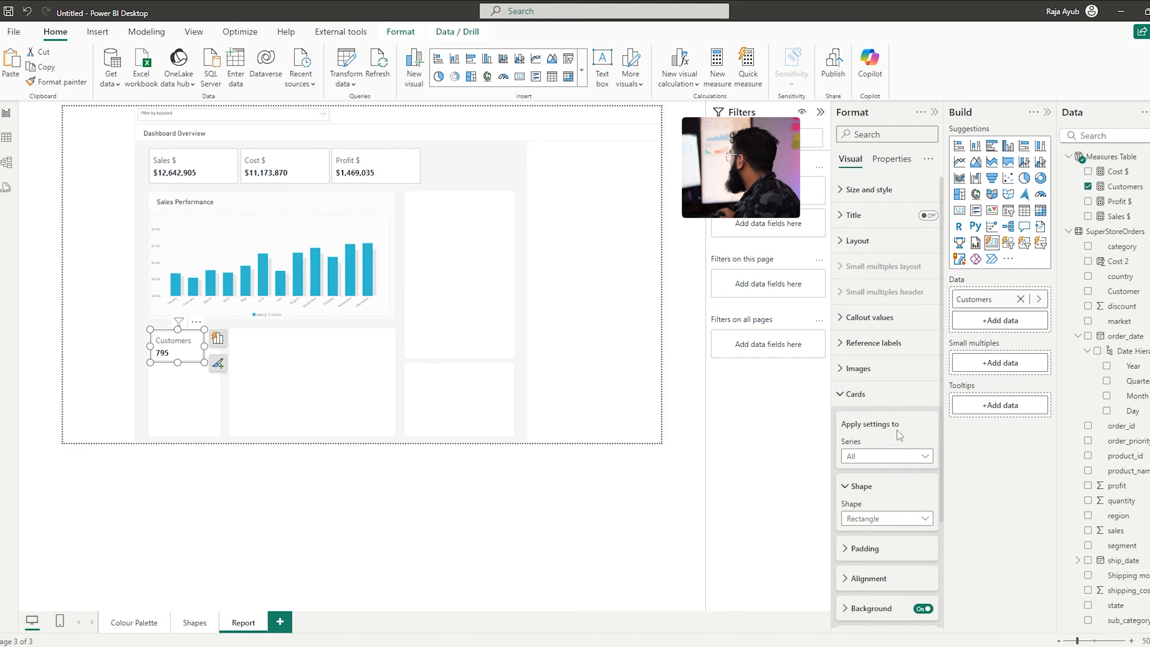
{"action": "scroll", "coordinate": [888, 453], "scroll_direction": "down", "scroll_amount": 3}
{"action": "left_click", "coordinate": [924, 502]}
{"action": "left_click", "coordinate": [923, 501]}
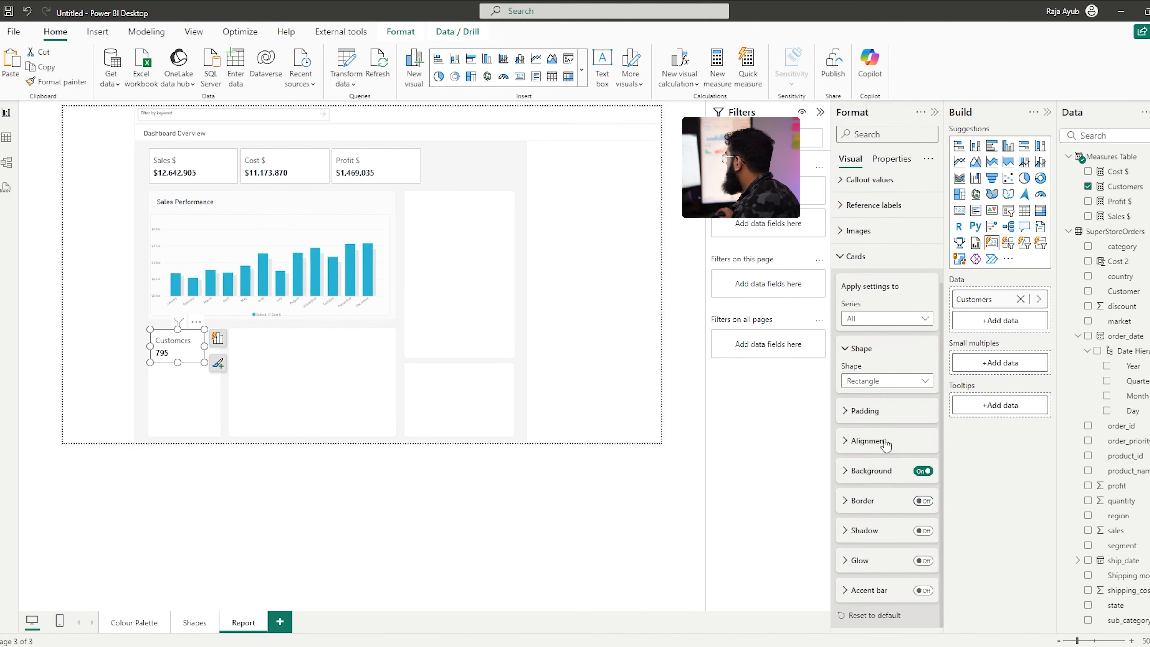
{"action": "scroll", "coordinate": [884, 453], "scroll_direction": "up", "scroll_amount": 2}
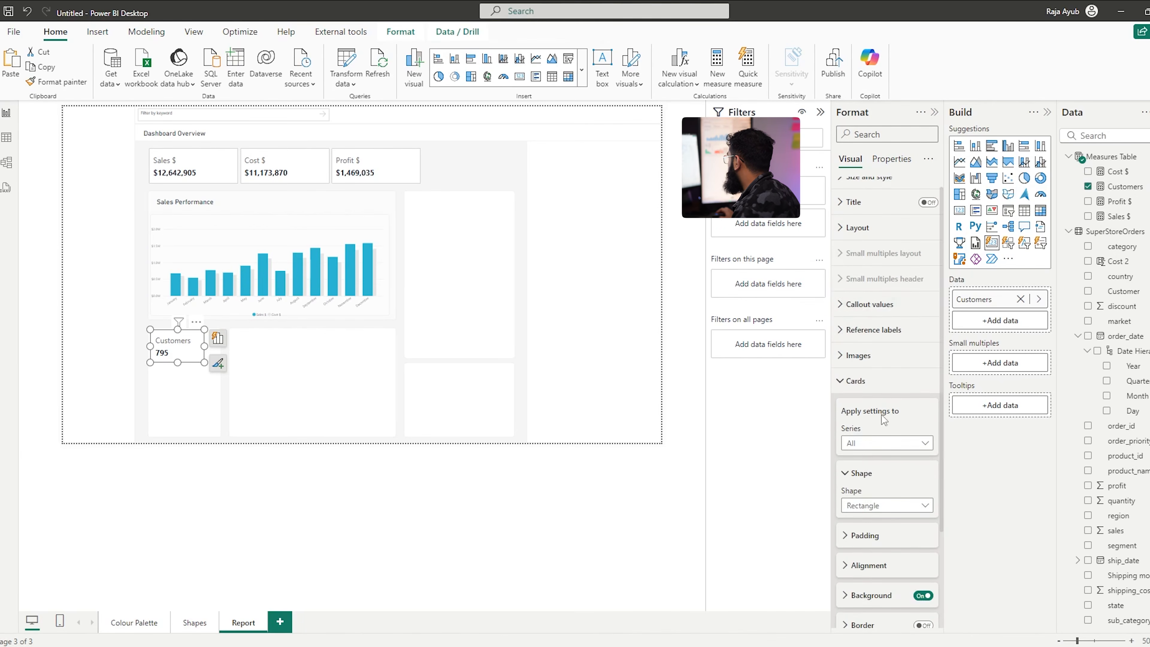
Set the Customers card's callout value font size to 30
{"action": "left_click", "coordinate": [885, 312]}
{"action": "scroll", "coordinate": [891, 411], "scroll_direction": "down", "scroll_amount": 3}
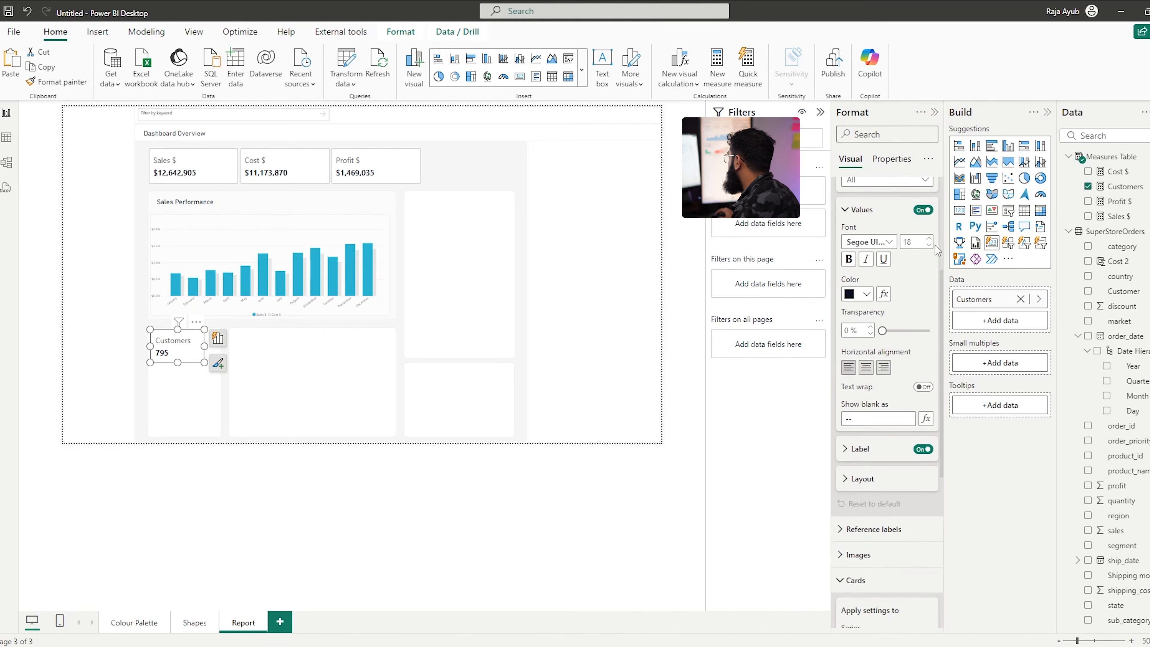
{"action": "left_click", "coordinate": [930, 245]}
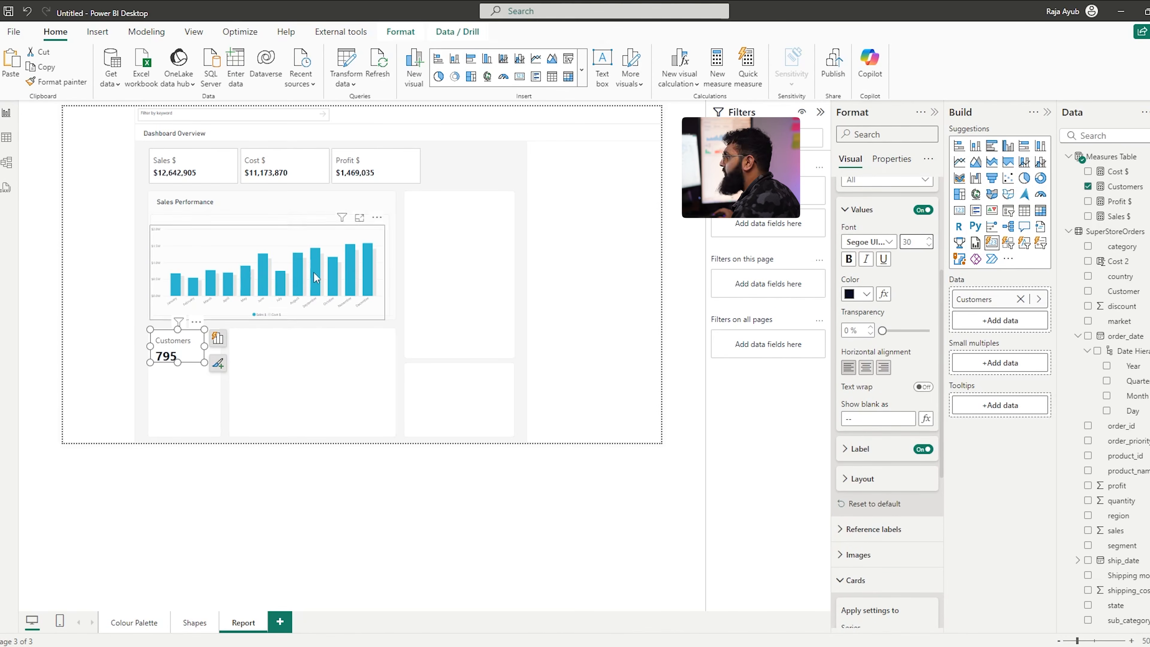
Set the Customers card's label font size to 13 and the space between label and value to 1 px
{"action": "left_click", "coordinate": [874, 447]}
{"action": "left_click", "coordinate": [929, 550]}
{"action": "left_click", "coordinate": [928, 550]}
{"action": "left_click", "coordinate": [928, 549]}
{"action": "left_click", "coordinate": [929, 550]}
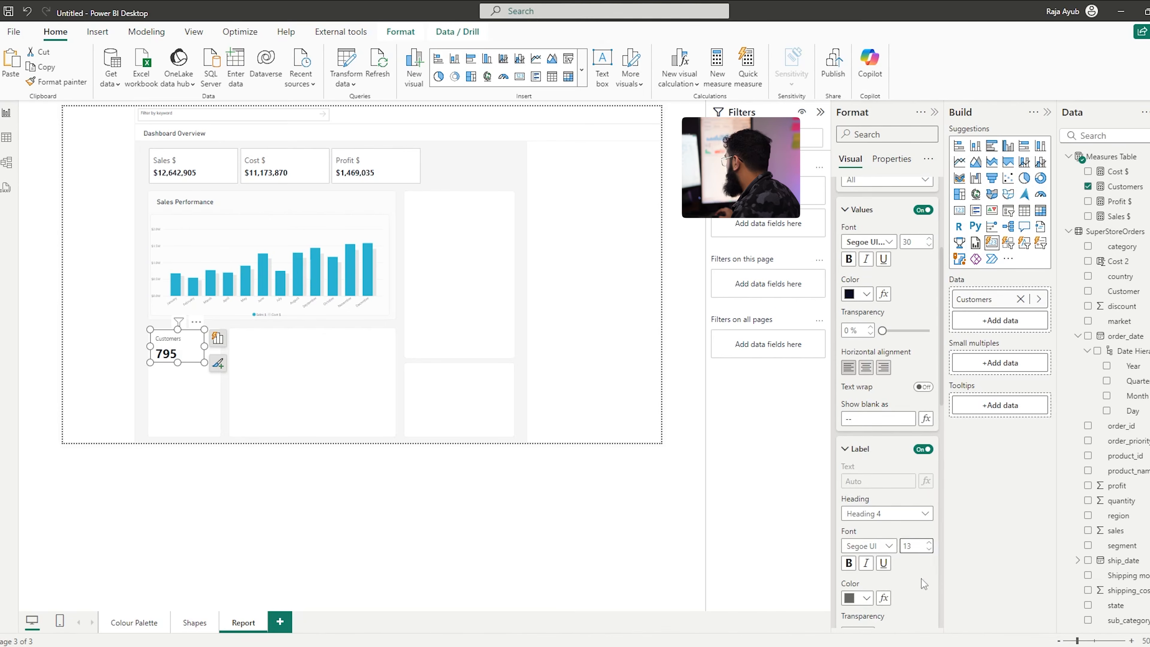
{"action": "scroll", "coordinate": [888, 542], "scroll_direction": "down", "scroll_amount": 4}
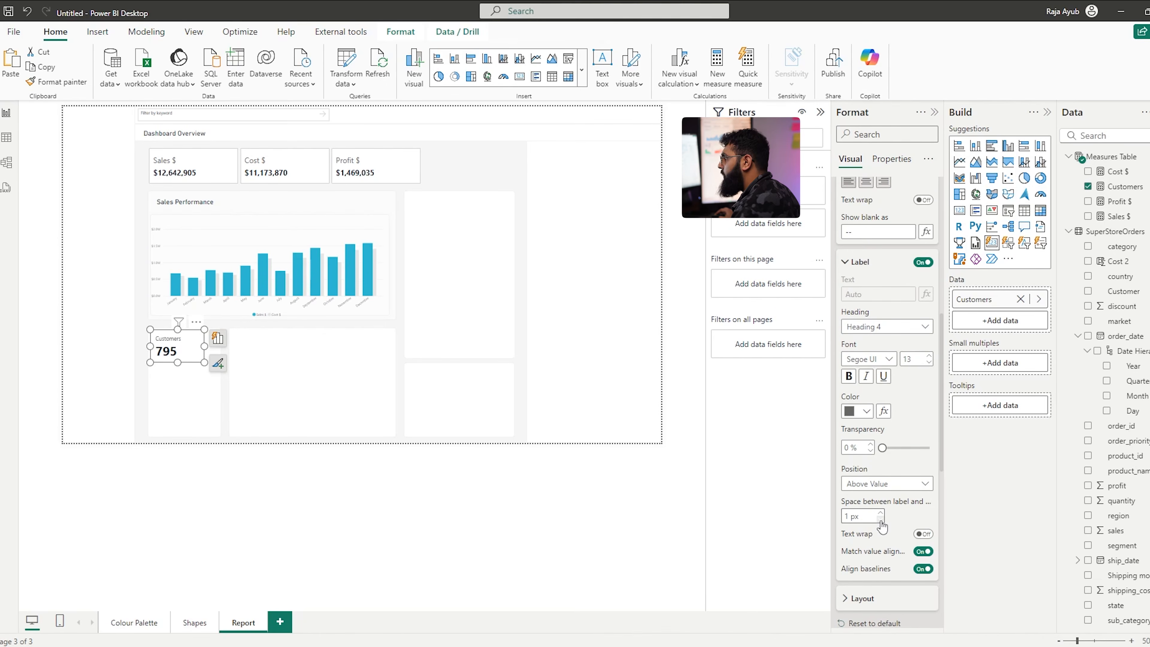
{"action": "left_click", "coordinate": [336, 529]}
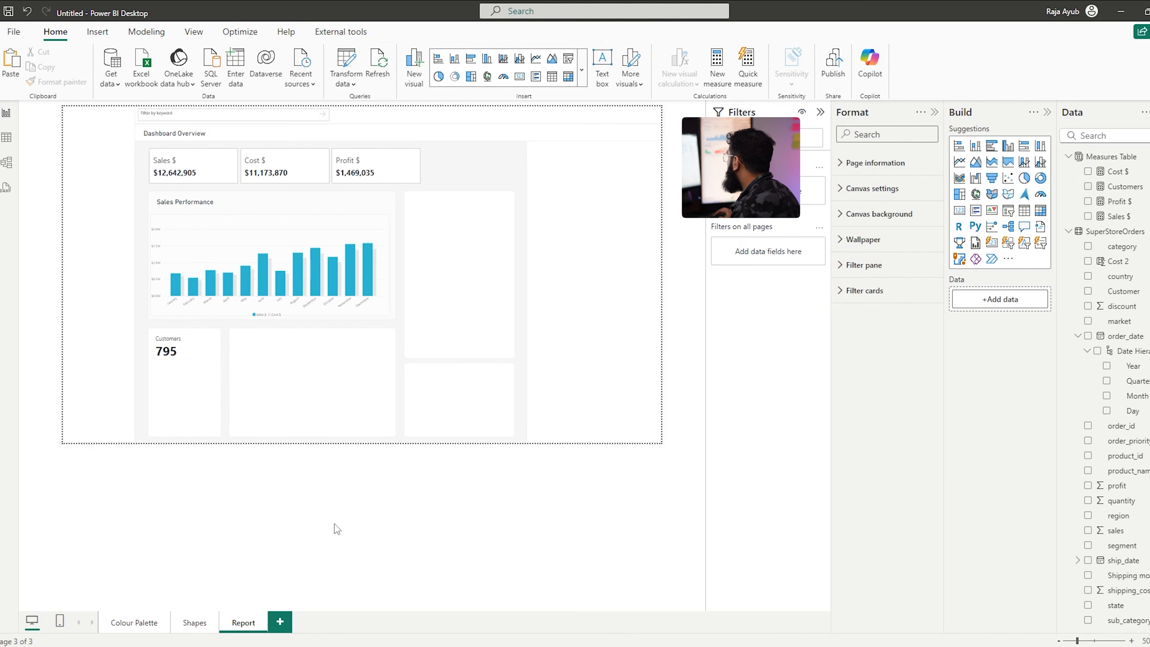
Add a clustered column chart of Customers by segment and fit it into the small panel beneath the Customers card
{"action": "left_click", "coordinate": [1006, 151]}
{"action": "left_click_drag", "start_coordinate": [538, 183], "coordinate": [292, 395]}
{"action": "scroll", "coordinate": [1102, 547], "scroll_direction": "down", "scroll_amount": 1}
{"action": "left_click", "coordinate": [1088, 530]}
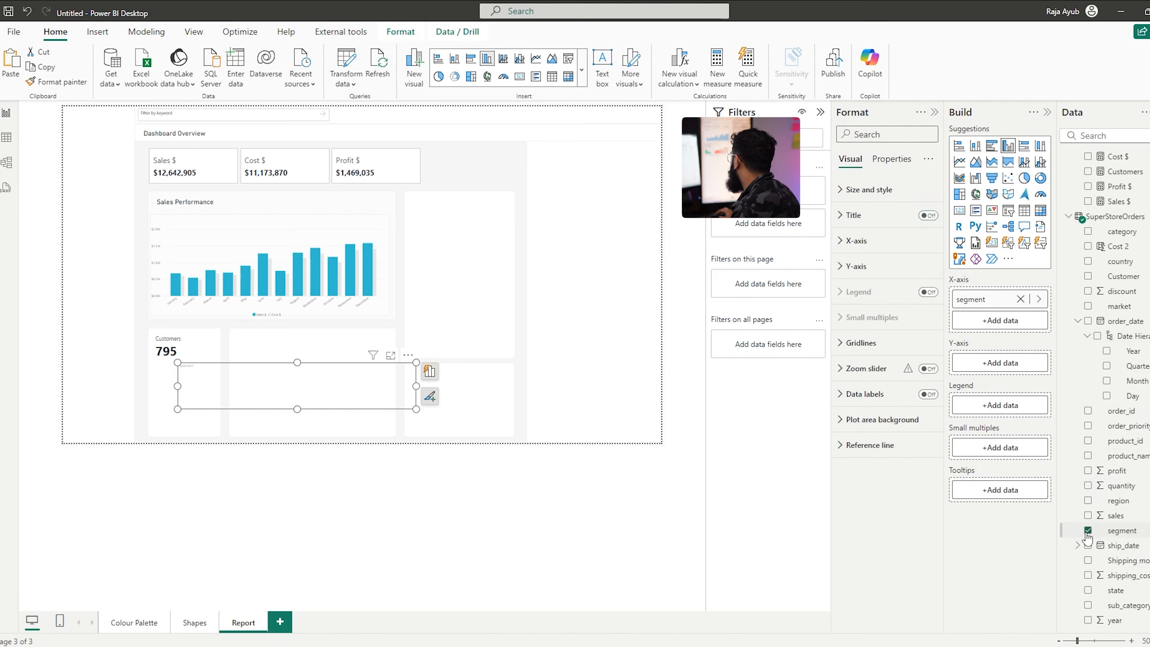
{"action": "left_click", "coordinate": [1088, 172]}
{"action": "left_click_drag", "start_coordinate": [414, 387], "coordinate": [195, 422]}
{"action": "mouse_move", "coordinate": [180, 384]}
{"action": "left_mouse_down"}
{"action": "mouse_move", "coordinate": [180, 360]}
{"action": "mouse_move", "coordinate": [187, 373]}
{"action": "left_mouse_up"}
Turn off the segment chart's title and its Y-axis values
{"action": "left_click", "coordinate": [925, 219]}
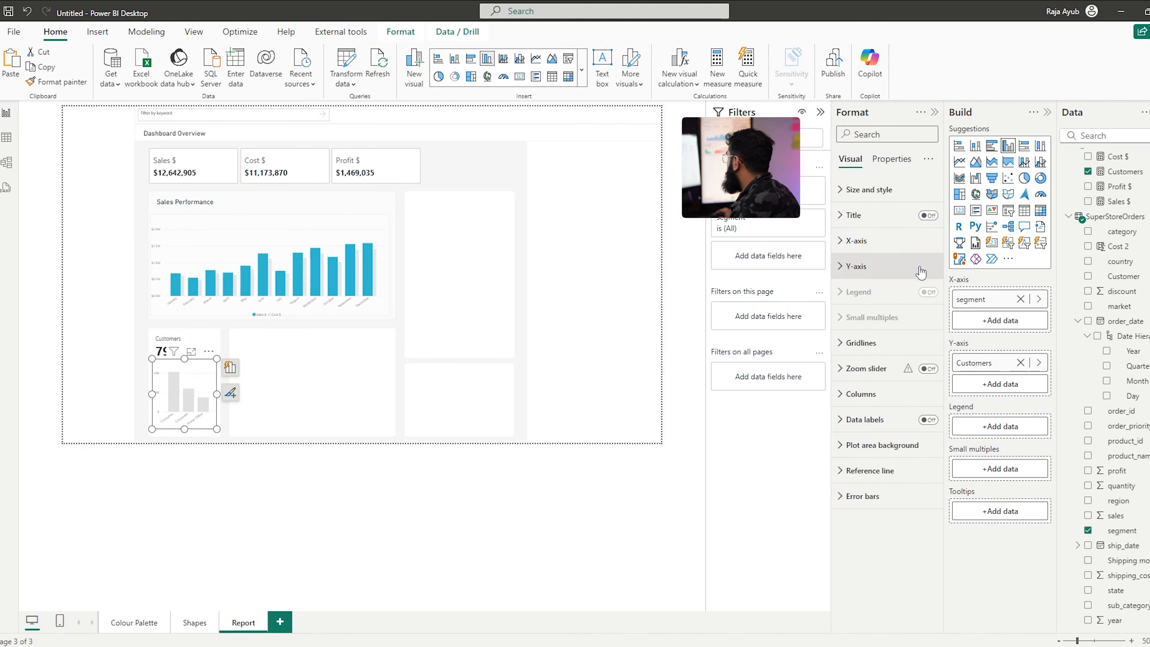
{"action": "left_click", "coordinate": [873, 266]}
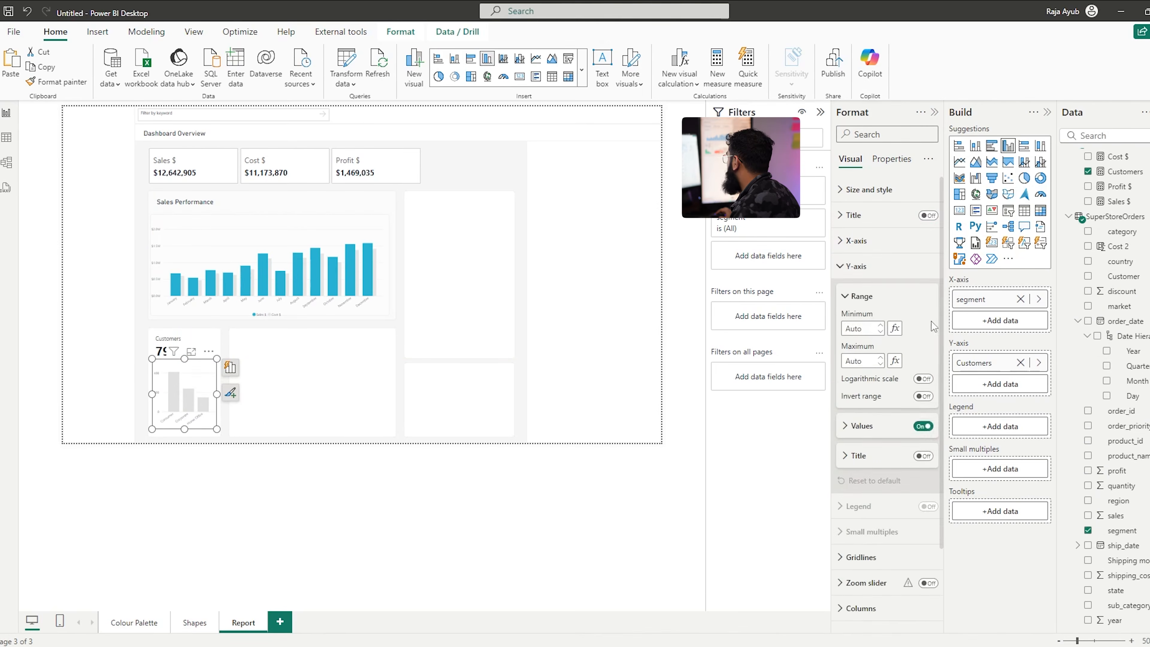
{"action": "left_click", "coordinate": [924, 428]}
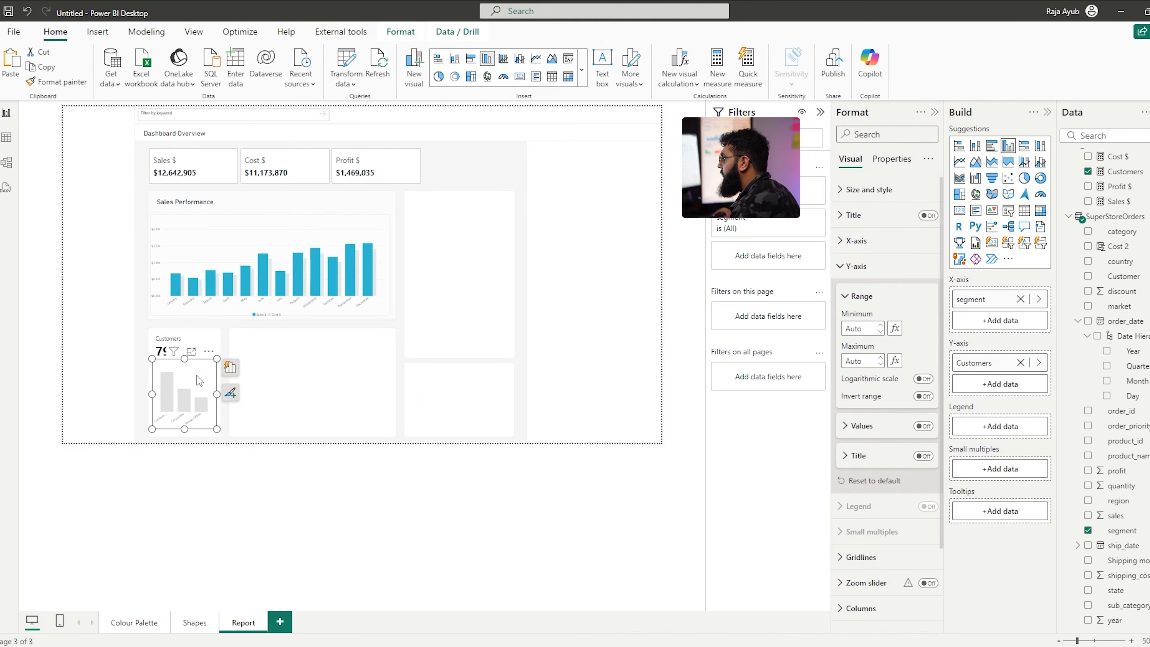
Change the segment chart's column color to the green from the recent colors
{"action": "scroll", "coordinate": [906, 490], "scroll_direction": "down", "scroll_amount": 3}
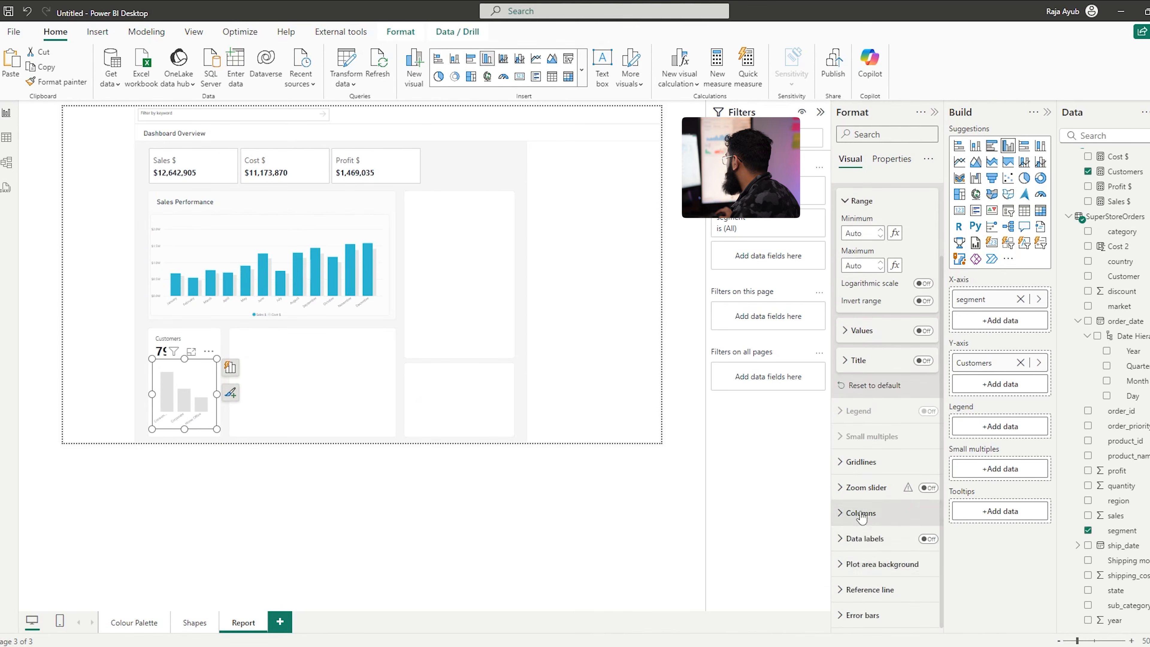
{"action": "left_click", "coordinate": [860, 481]}
{"action": "scroll", "coordinate": [863, 498], "scroll_direction": "down", "scroll_amount": 3}
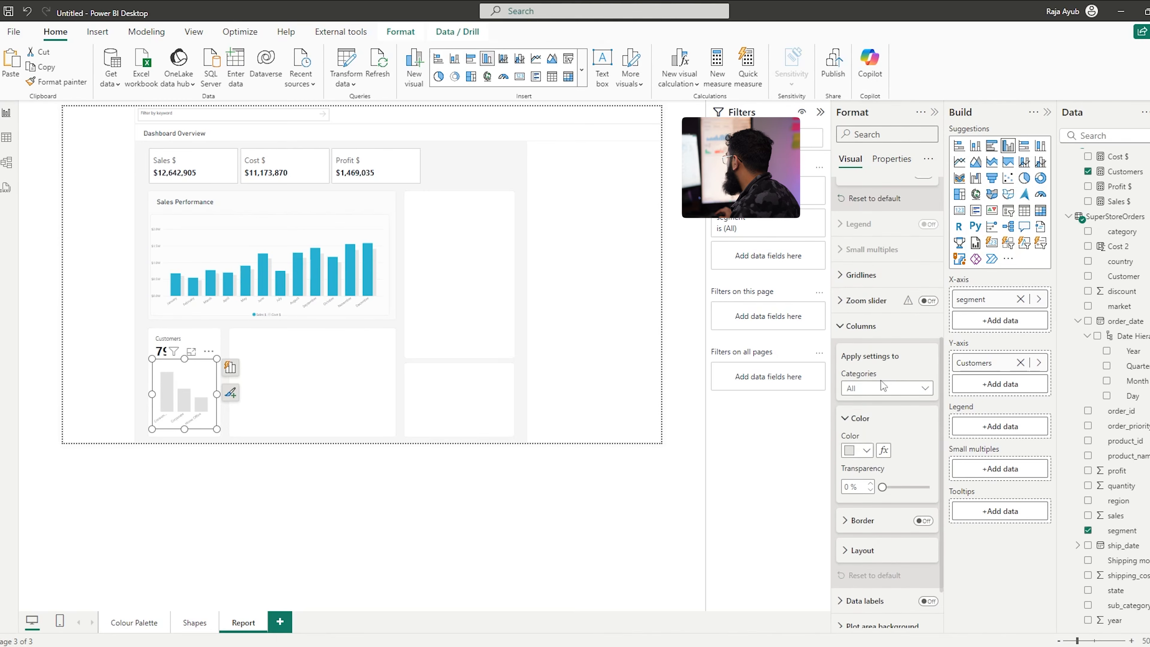
{"action": "left_click", "coordinate": [855, 454]}
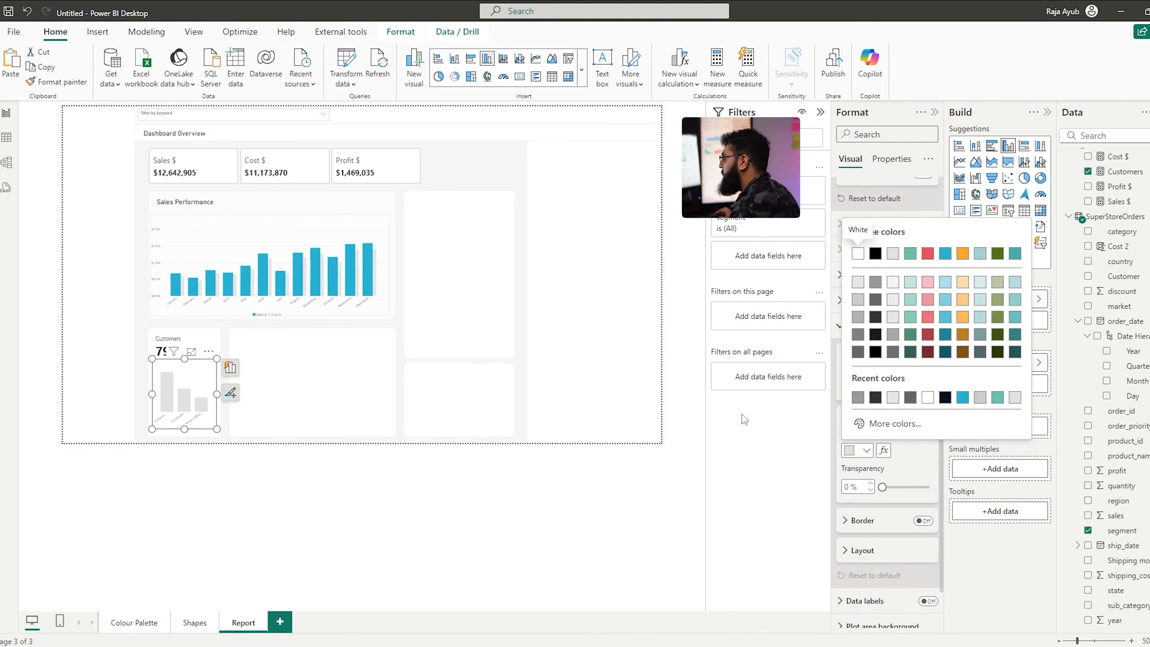
{"action": "left_click", "coordinate": [998, 398]}
Enlarge the segment chart on all sides so it fills the panel's width and reaches its lower edge
{"action": "left_click_drag", "start_coordinate": [184, 361], "coordinate": [184, 356]}
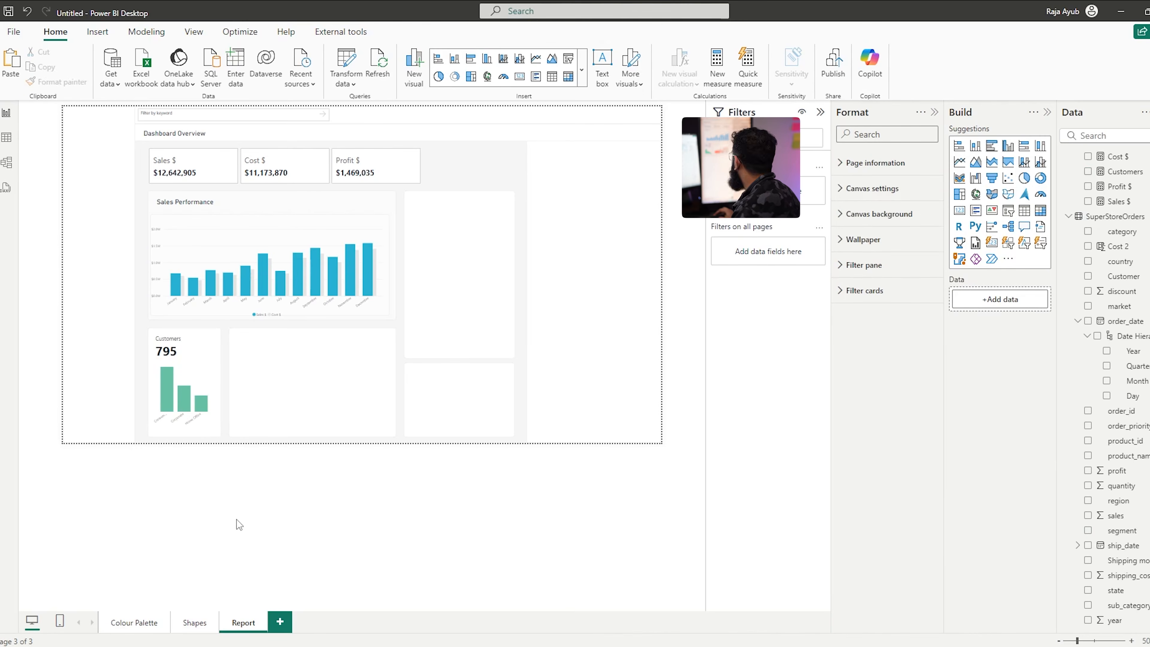
{"action": "left_click", "coordinate": [215, 391]}
{"action": "left_click_drag", "start_coordinate": [217, 390], "coordinate": [222, 396]}
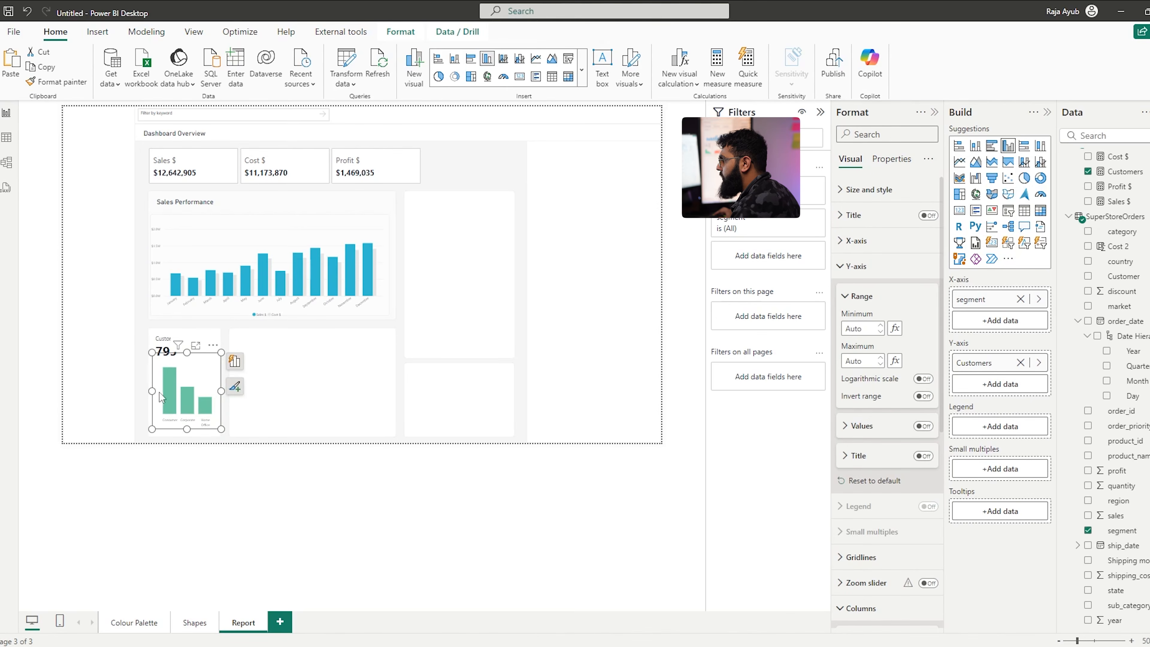
{"action": "left_click_drag", "start_coordinate": [151, 392], "coordinate": [148, 392]}
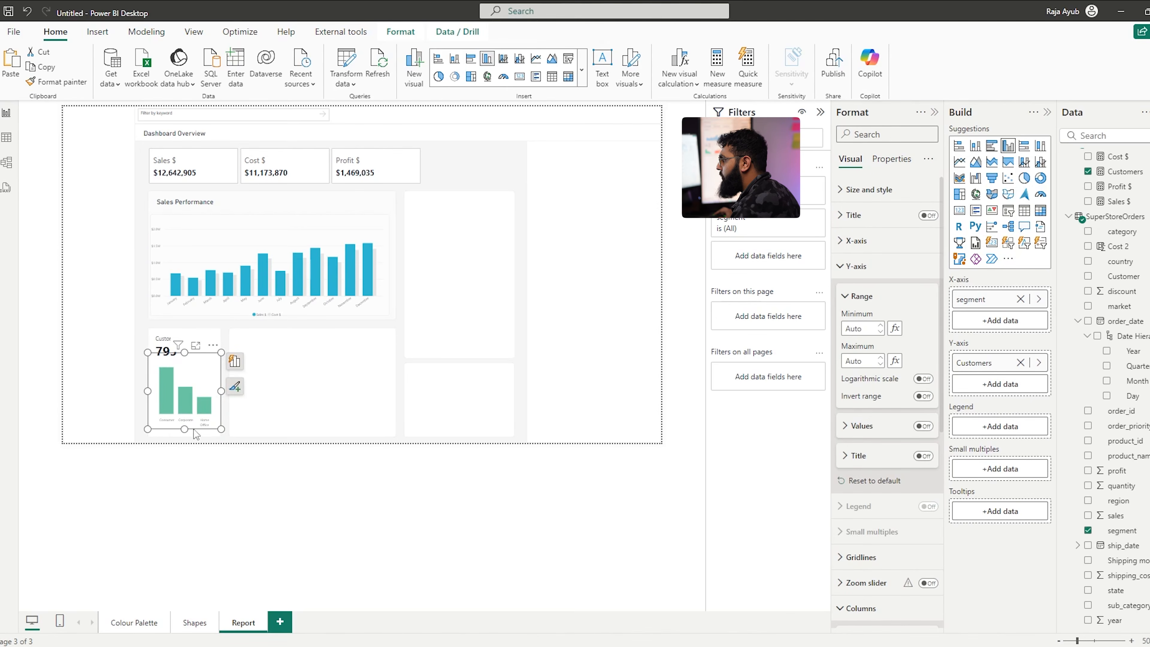
{"action": "left_click_drag", "start_coordinate": [185, 429], "coordinate": [189, 438]}
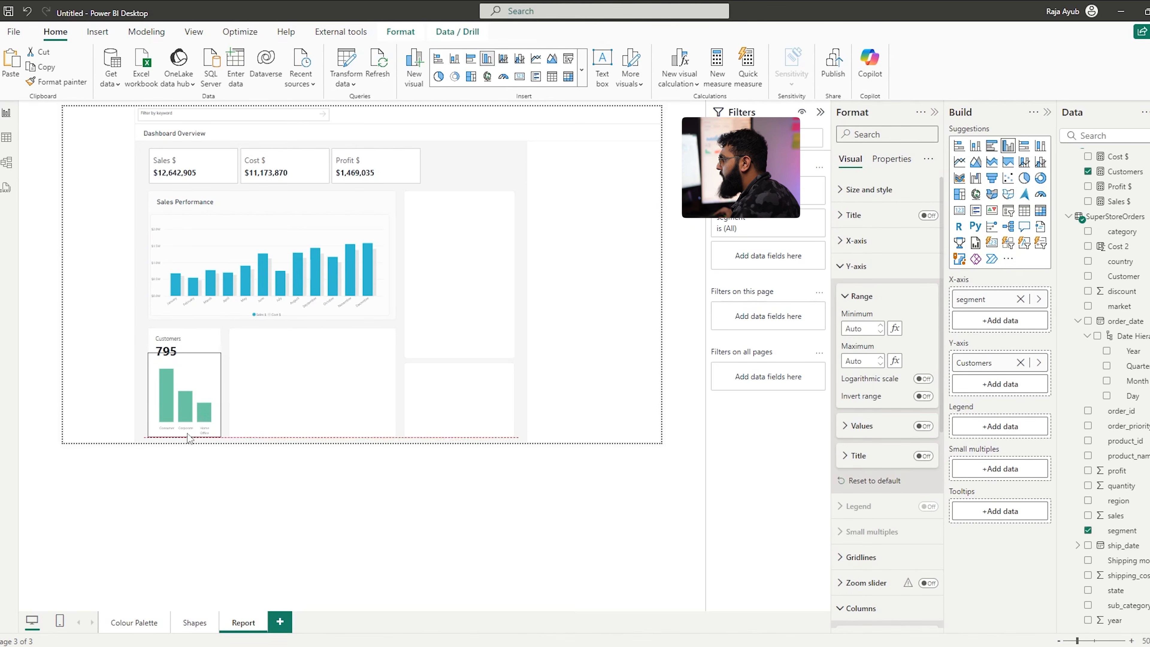
Insert a line and clustered column chart and place it over the empty panel beside the Customers chart
{"action": "left_click", "coordinate": [215, 491]}
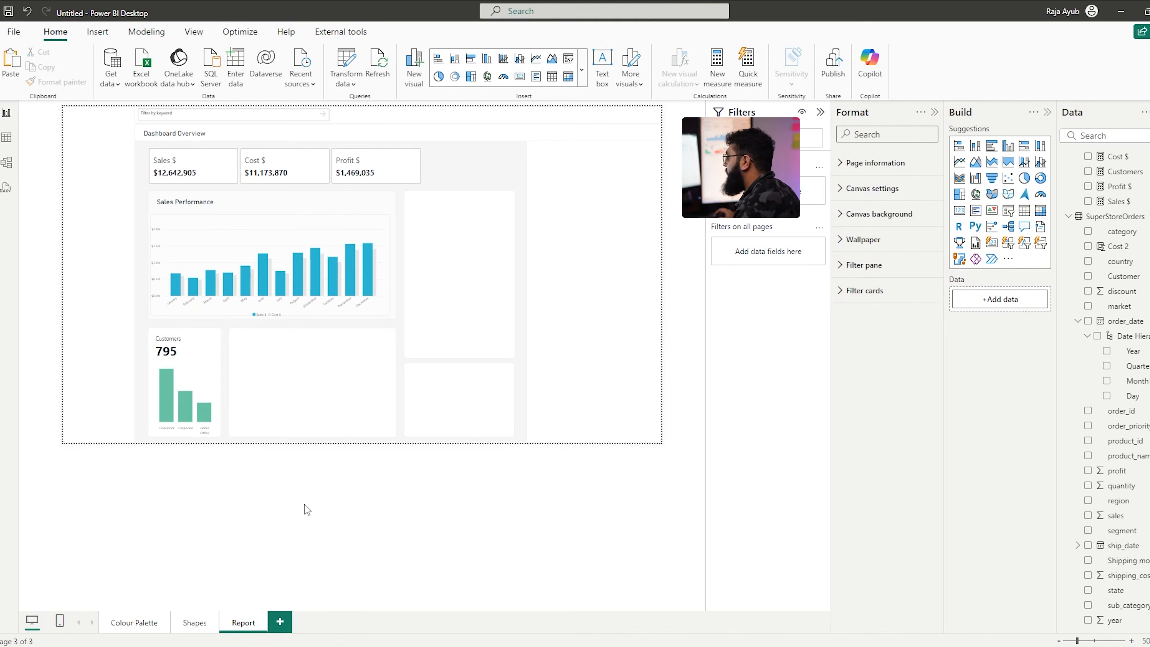
{"action": "left_click", "coordinate": [1037, 172]}
{"action": "left_click_drag", "start_coordinate": [484, 195], "coordinate": [312, 391]}
Plot Profit $ as columns and Cost $ as a line by order_date Month, and narrow the chart to its panel
{"action": "left_click", "coordinate": [1141, 382]}
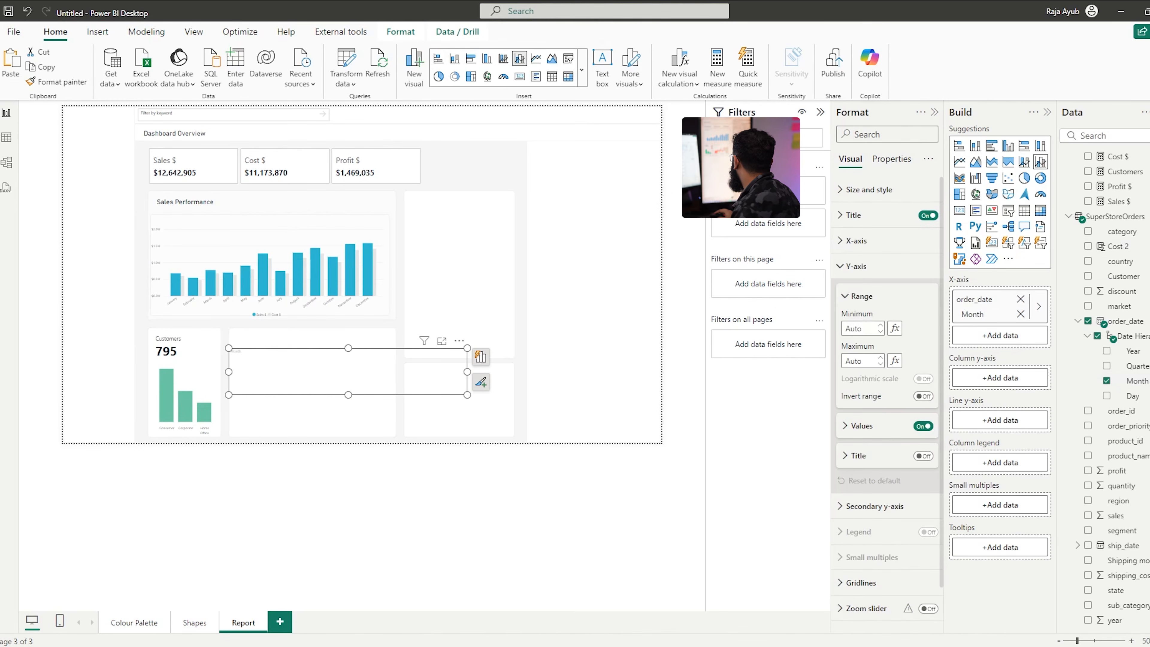
{"action": "left_click_drag", "start_coordinate": [1118, 187], "coordinate": [996, 380]}
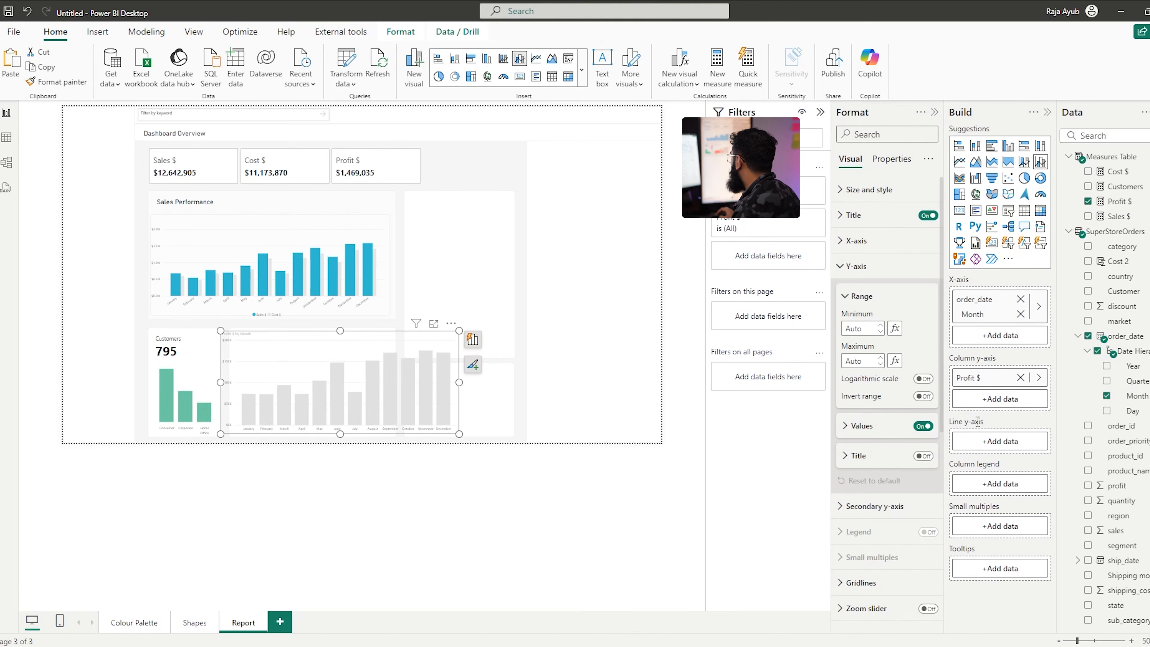
{"action": "left_click_drag", "start_coordinate": [1126, 175], "coordinate": [996, 442]}
{"action": "left_click_drag", "start_coordinate": [459, 434], "coordinate": [396, 429]}
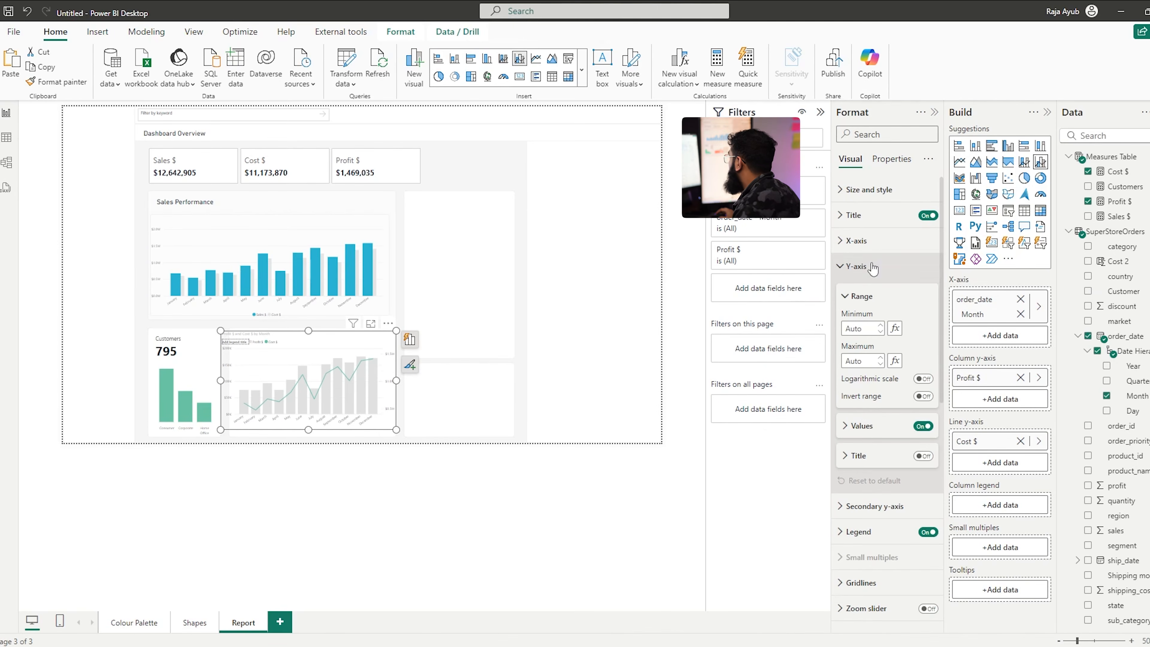
Turn off the combo chart's primary Y-axis values and nudge the chart into its panel
{"action": "left_click", "coordinate": [924, 426]}
{"action": "left_click_drag", "start_coordinate": [353, 379], "coordinate": [358, 377]}
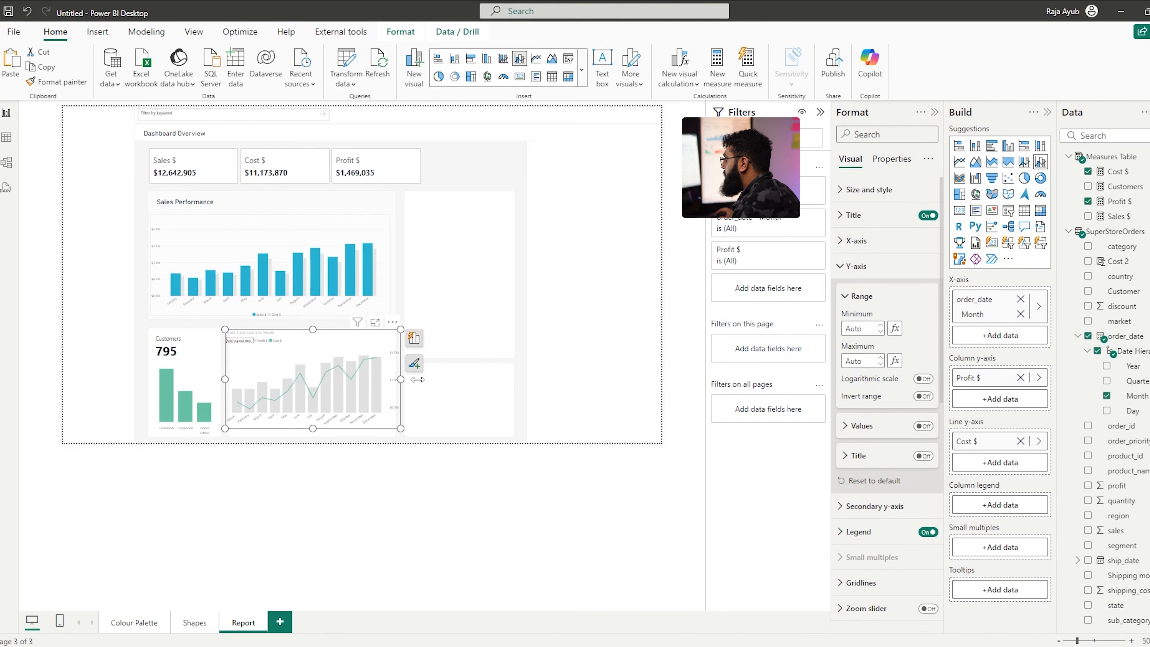
{"action": "key", "text": "ctrl+z"}
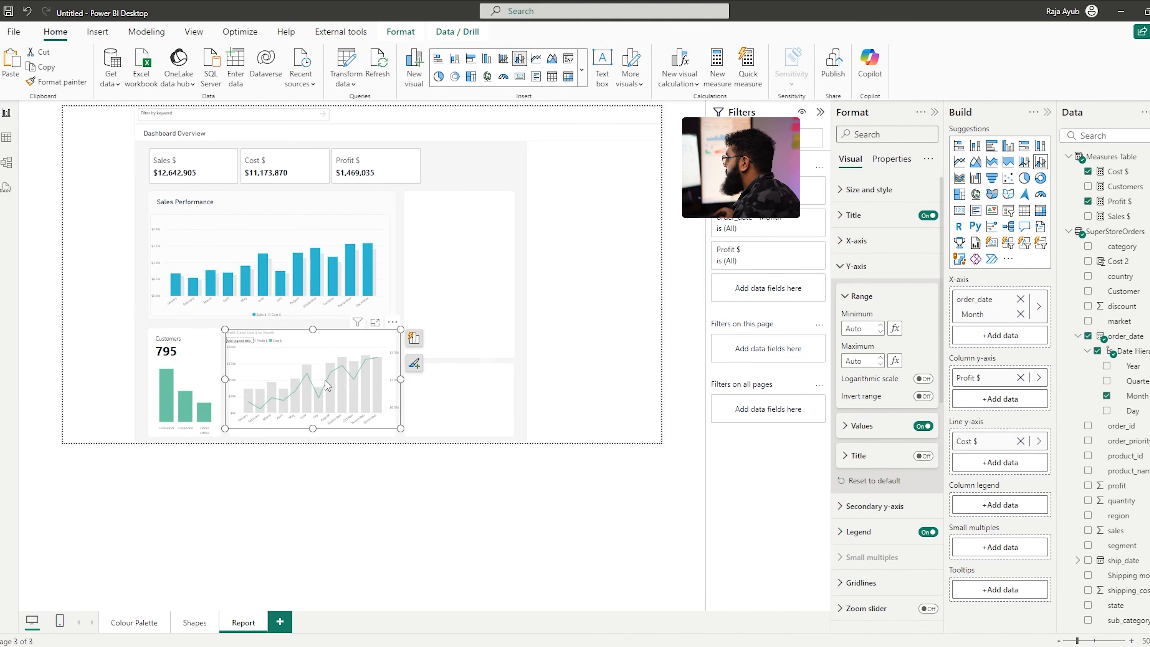
{"action": "left_click", "coordinate": [923, 427]}
Set the interpolation type of the combo chart's Cost $ line to Smooth
{"action": "scroll", "coordinate": [858, 530], "scroll_direction": "down", "scroll_amount": 10}
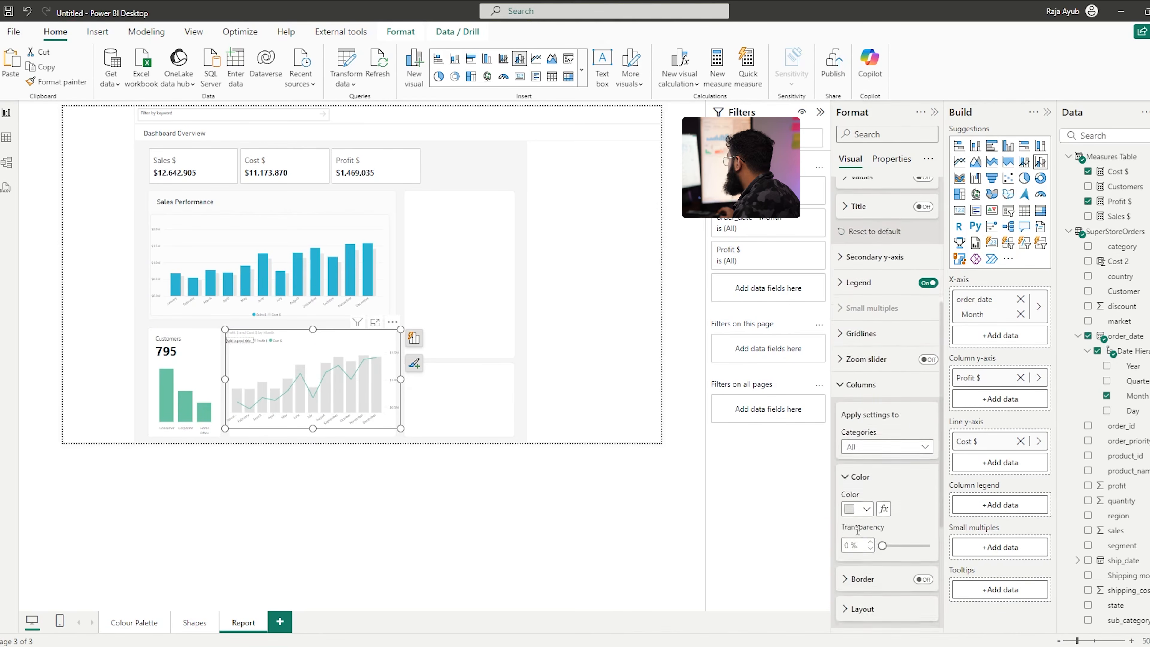
{"action": "left_click", "coordinate": [863, 472]}
{"action": "scroll", "coordinate": [878, 454], "scroll_direction": "down", "scroll_amount": 5}
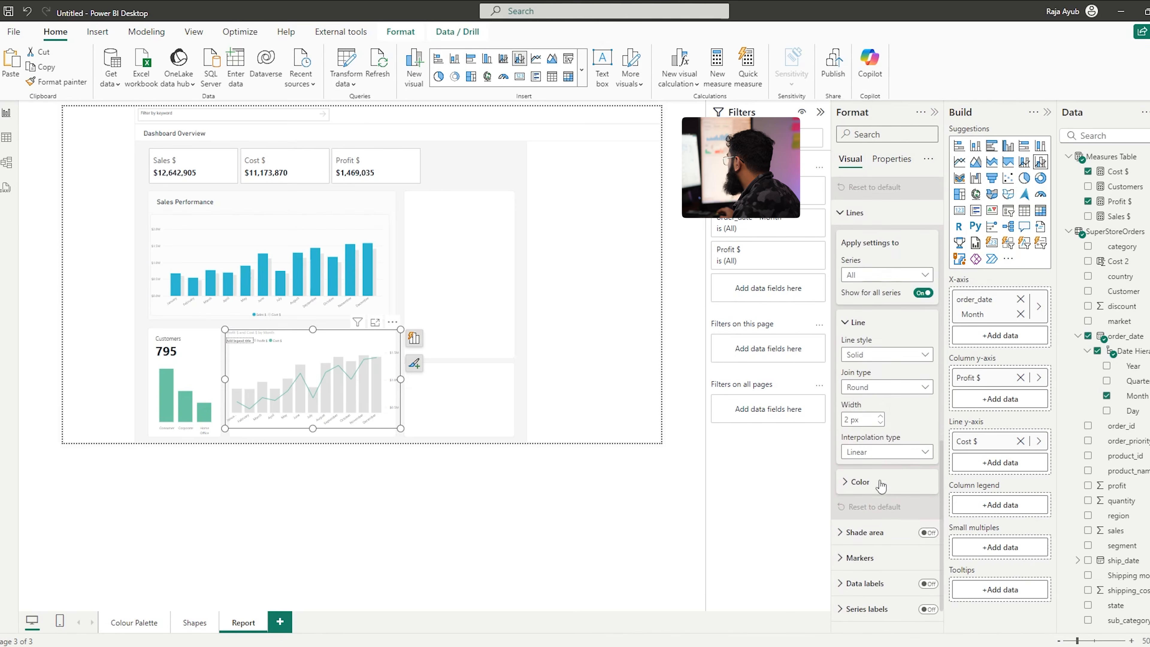
{"action": "left_click", "coordinate": [867, 358]}
{"action": "left_click", "coordinate": [867, 359]}
{"action": "left_click", "coordinate": [881, 389]}
{"action": "left_click", "coordinate": [882, 393]}
{"action": "left_click", "coordinate": [876, 452]}
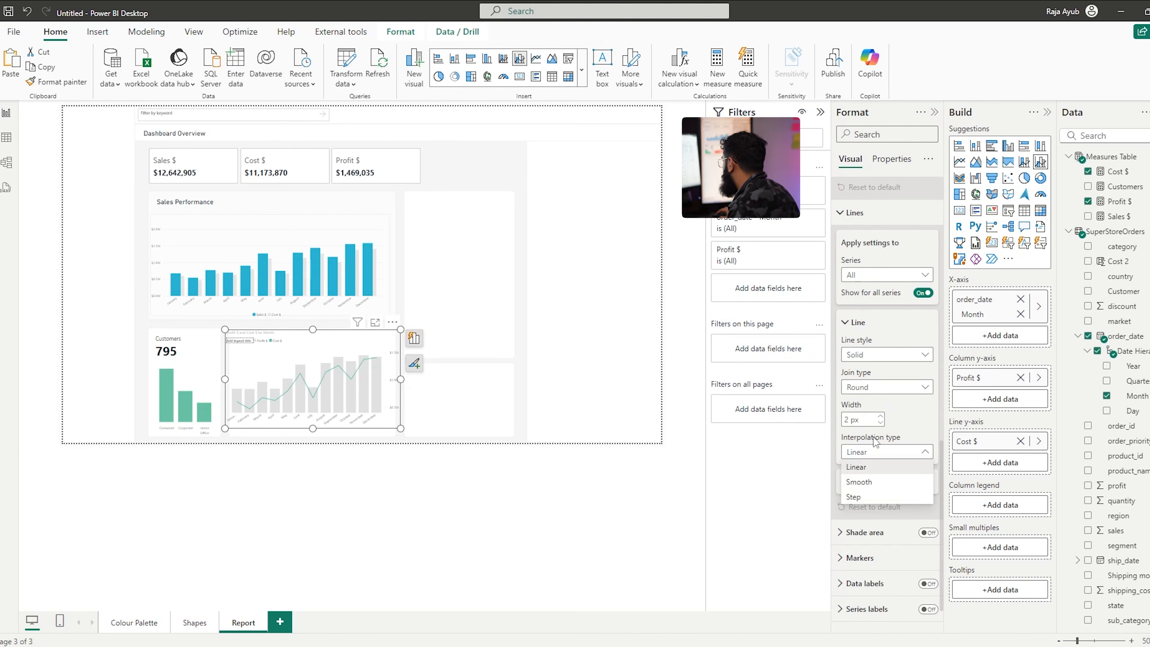
{"action": "left_click", "coordinate": [866, 483]}
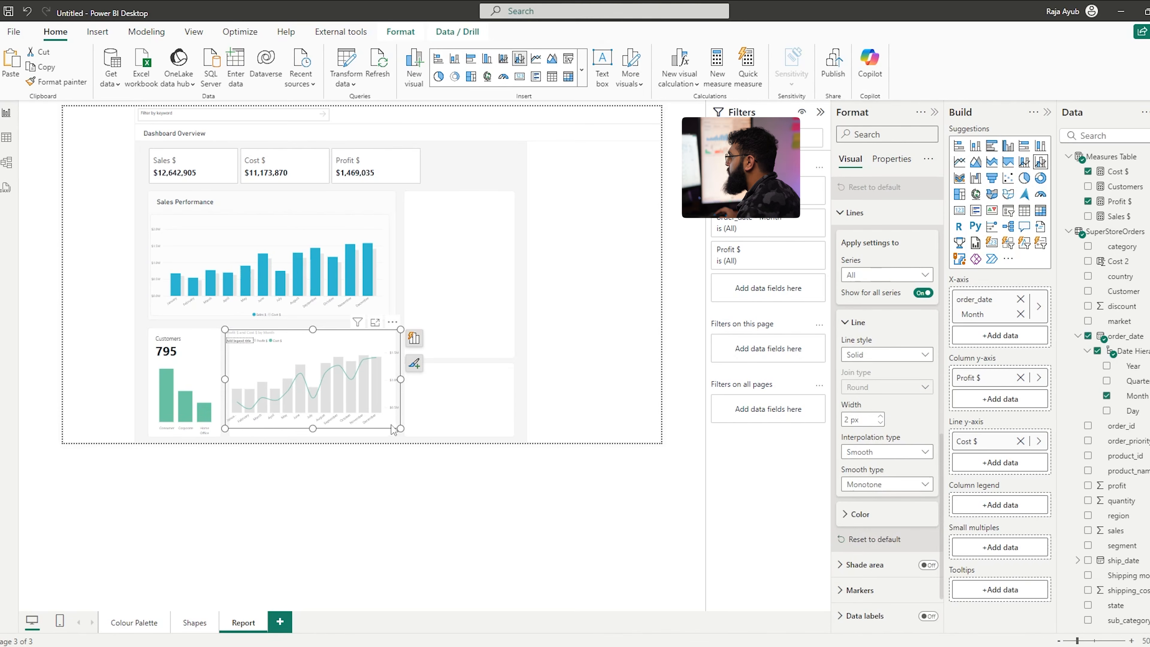
Turn on the shade area under the Cost $ line, with line color matching off and a light grey color
{"action": "scroll", "coordinate": [946, 483], "scroll_direction": "down", "scroll_amount": 2}
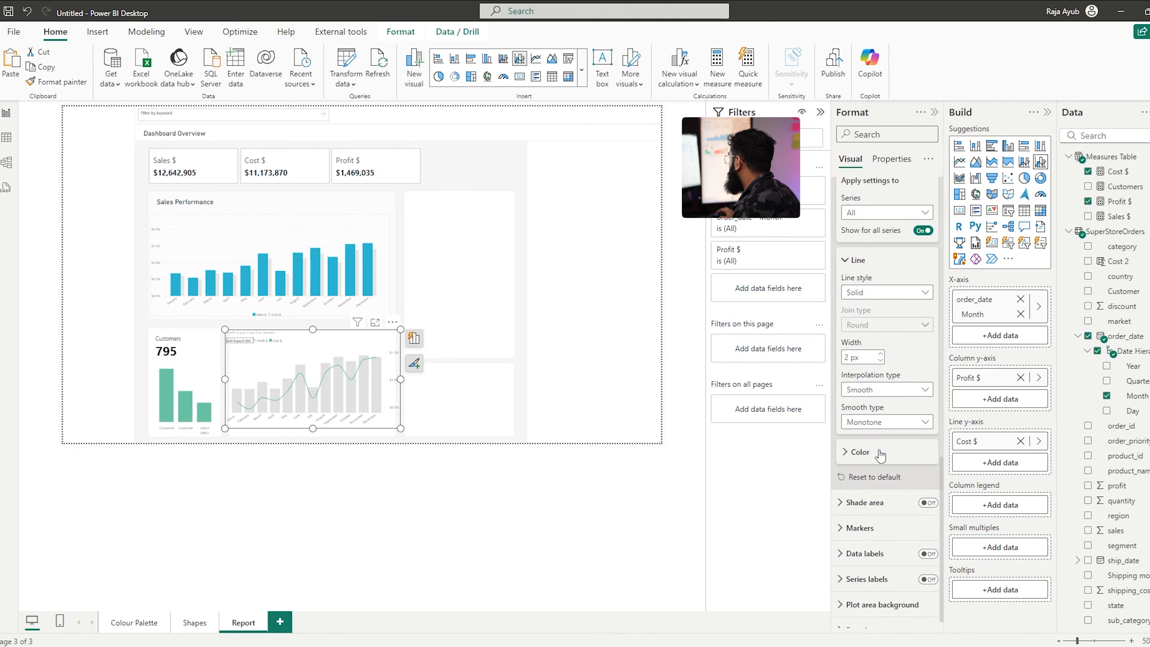
{"action": "scroll", "coordinate": [879, 455], "scroll_direction": "down", "scroll_amount": 1}
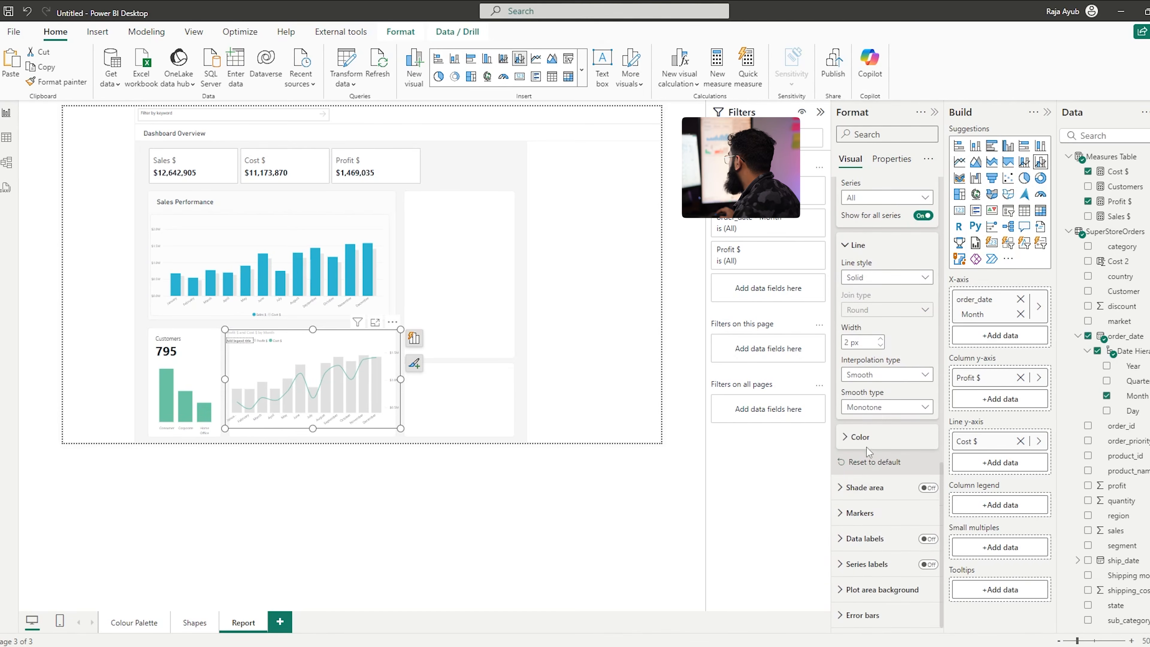
{"action": "left_click", "coordinate": [873, 498]}
{"action": "left_click", "coordinate": [860, 554]}
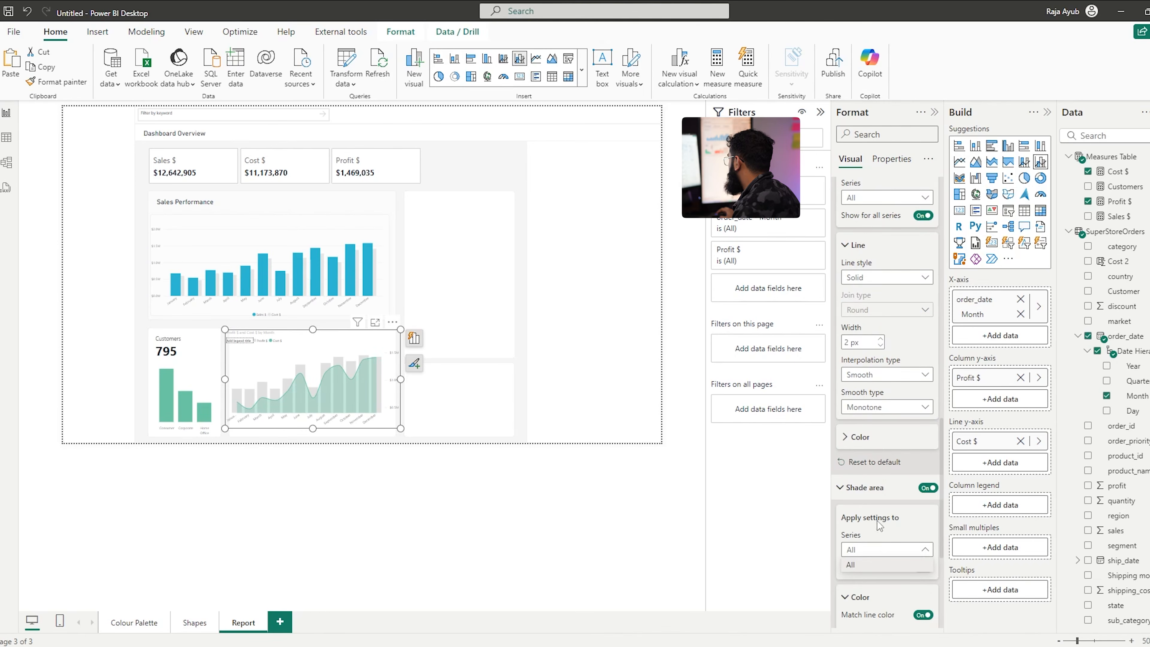
{"action": "left_click", "coordinate": [871, 198]}
{"action": "left_click", "coordinate": [870, 201]}
{"action": "left_click", "coordinate": [868, 220]}
{"action": "scroll", "coordinate": [876, 453], "scroll_direction": "down", "scroll_amount": 2}
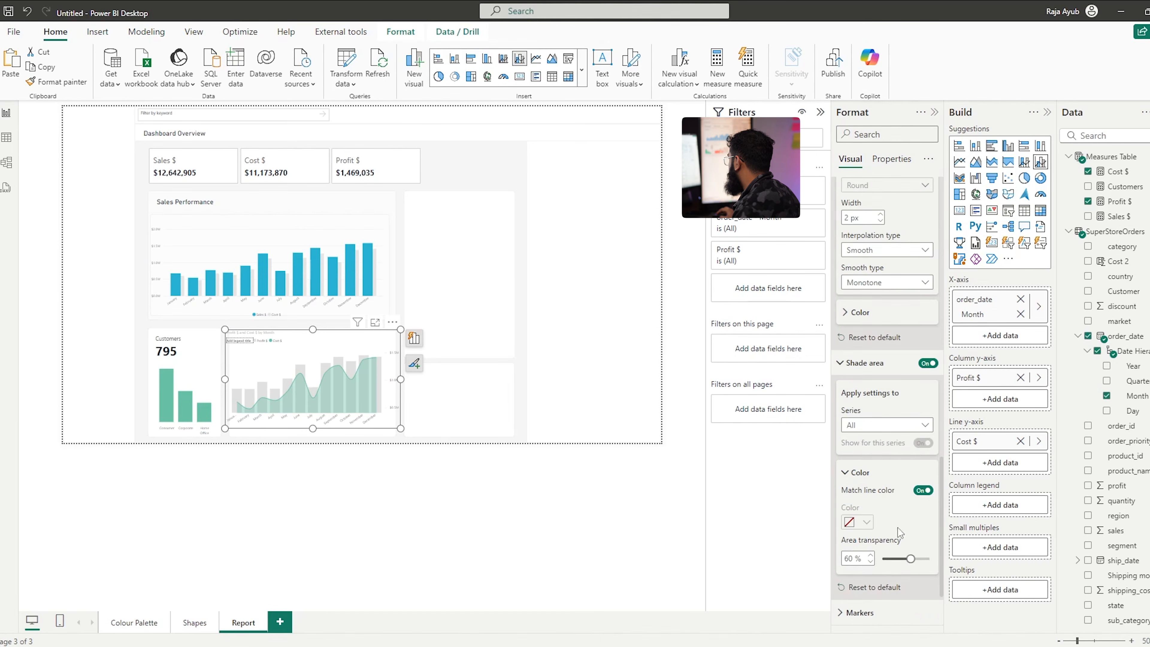
{"action": "left_click", "coordinate": [865, 523]}
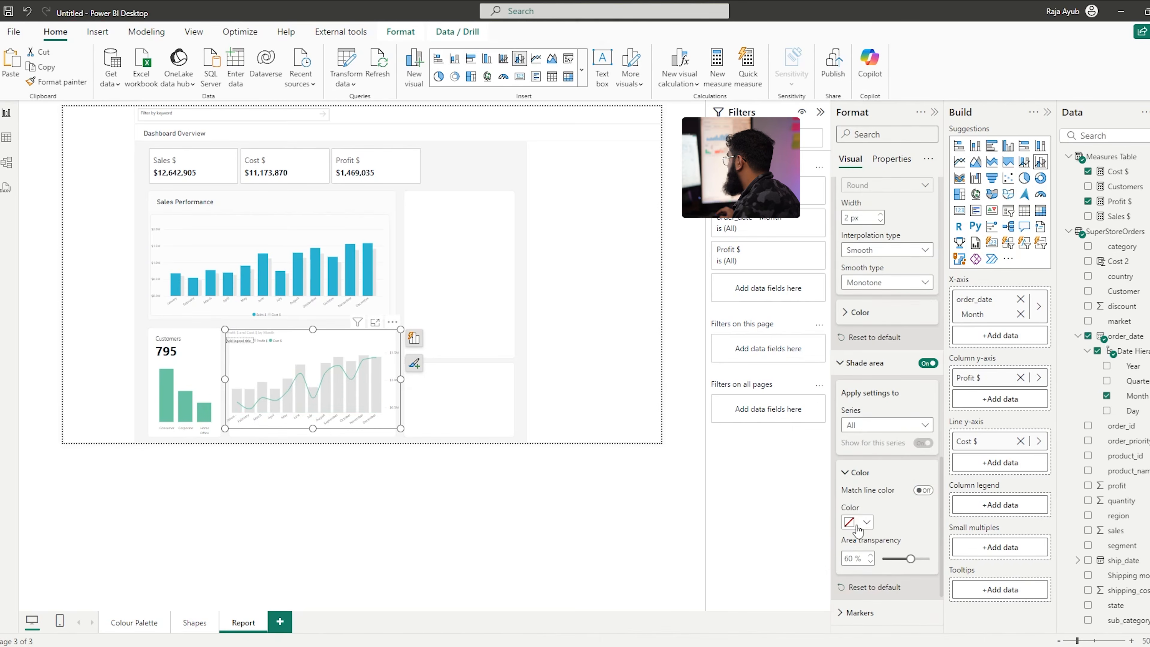
{"action": "left_click", "coordinate": [859, 360]}
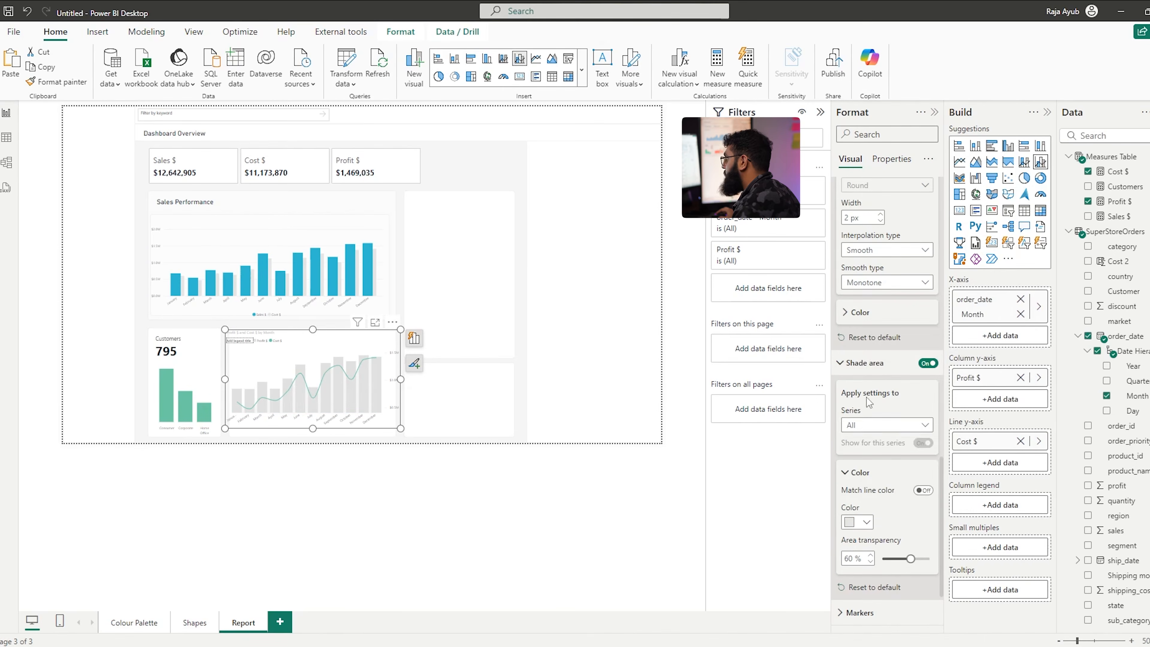
Set up conditional formatting for the column color, based on the Profit $ measure with the Gradient format style
{"action": "scroll", "coordinate": [852, 328], "scroll_direction": "up", "scroll_amount": 5}
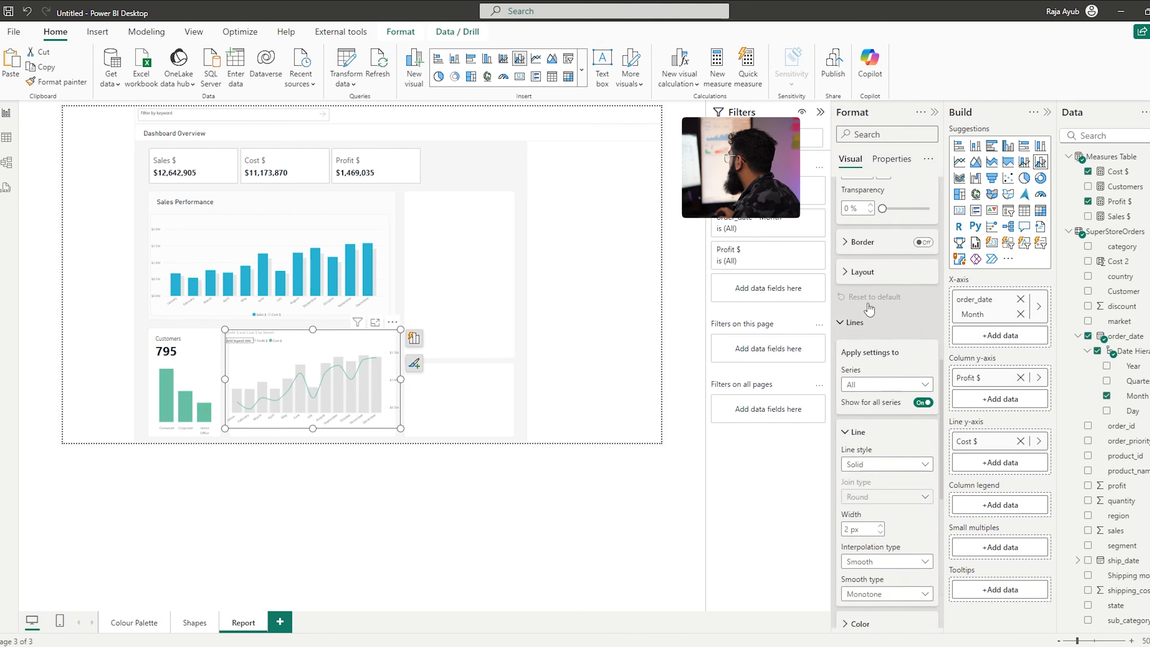
{"action": "left_click", "coordinate": [850, 325]}
{"action": "scroll", "coordinate": [858, 317], "scroll_direction": "up", "scroll_amount": 3}
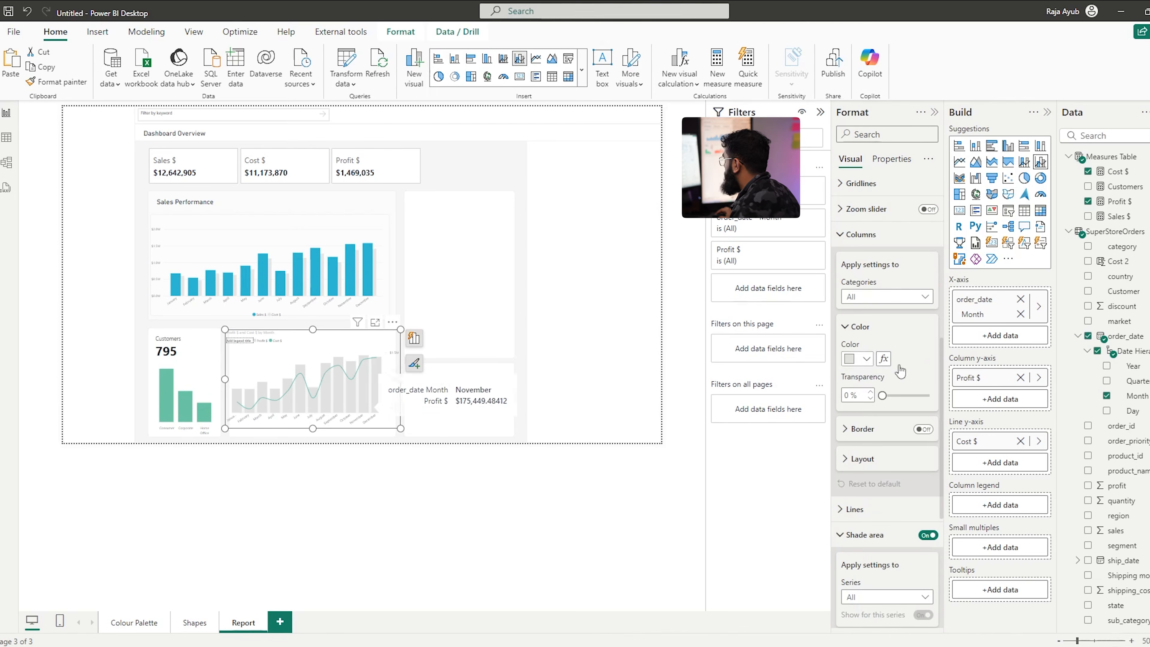
{"action": "left_click", "coordinate": [884, 358]}
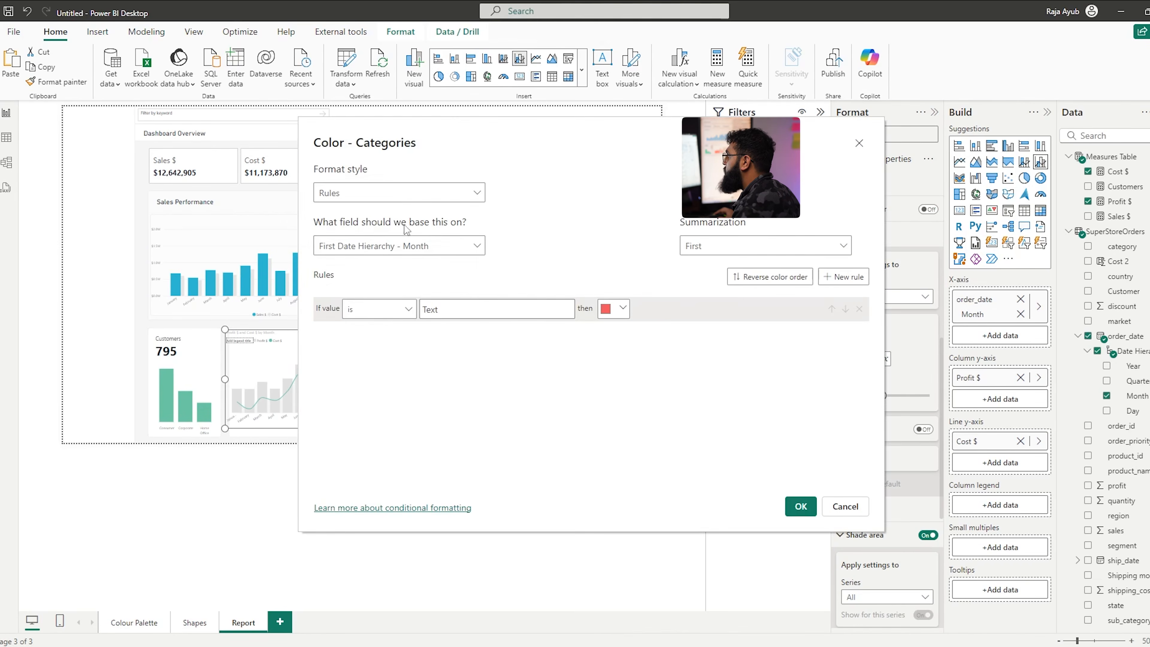
{"action": "left_click", "coordinate": [360, 250]}
{"action": "left_click", "coordinate": [325, 289]}
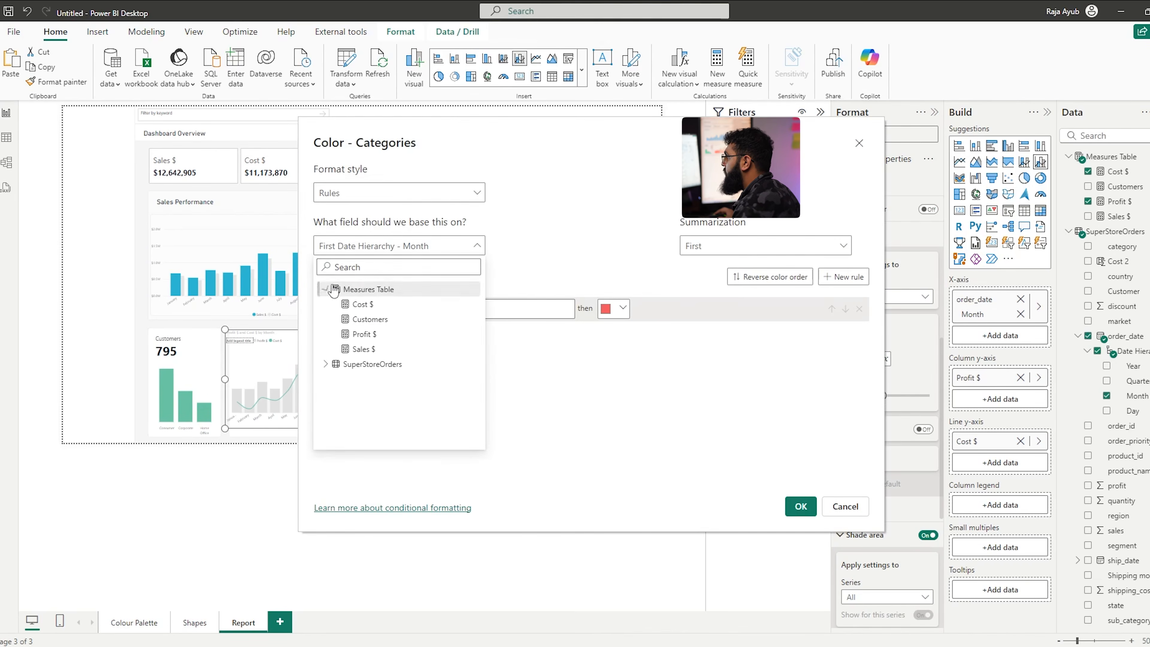
{"action": "type", "text": "Pro"}
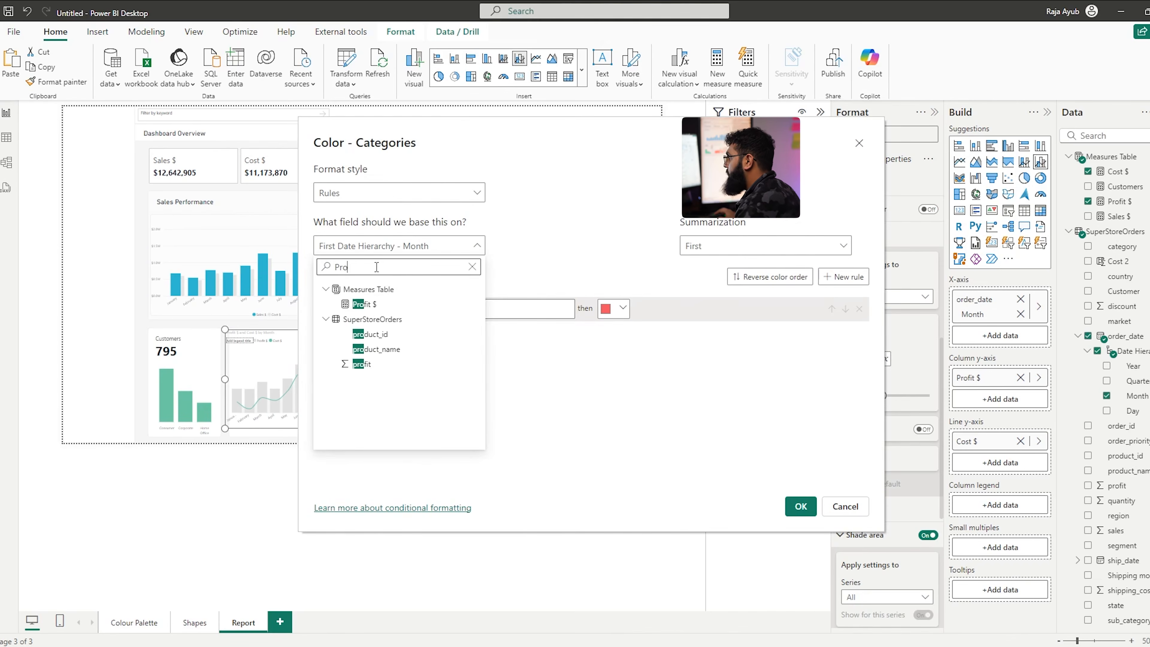
{"action": "left_click", "coordinate": [390, 306]}
{"action": "left_click", "coordinate": [369, 194]}
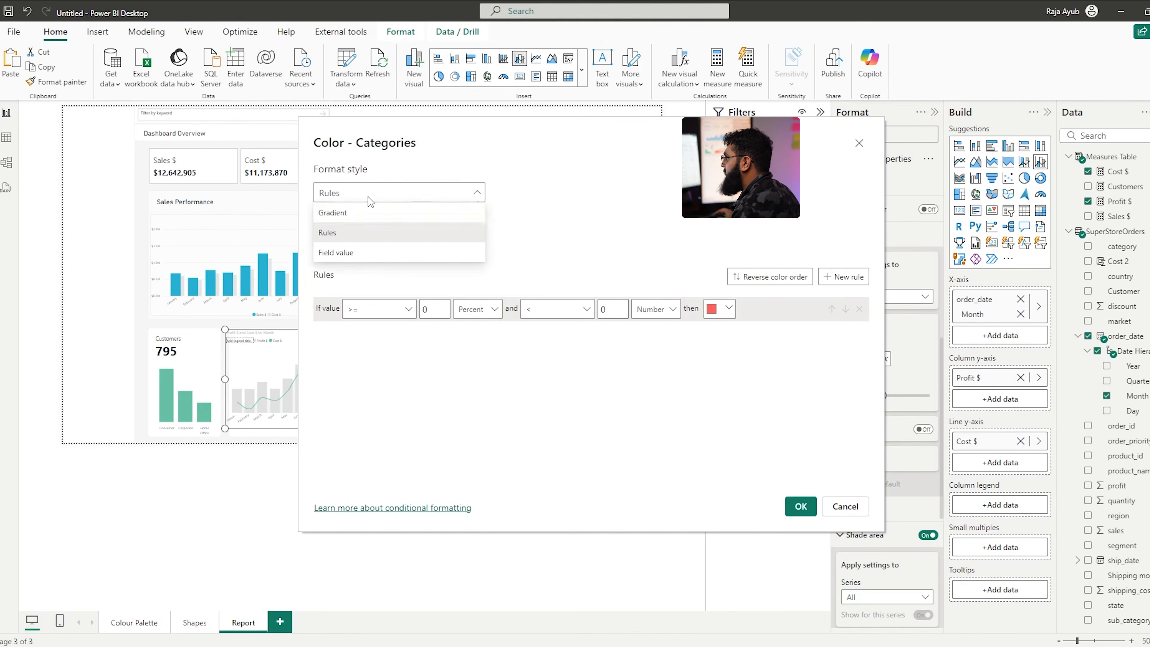
{"action": "left_click", "coordinate": [339, 215]}
{"action": "left_click", "coordinate": [387, 255]}
{"action": "left_click", "coordinate": [591, 275]}
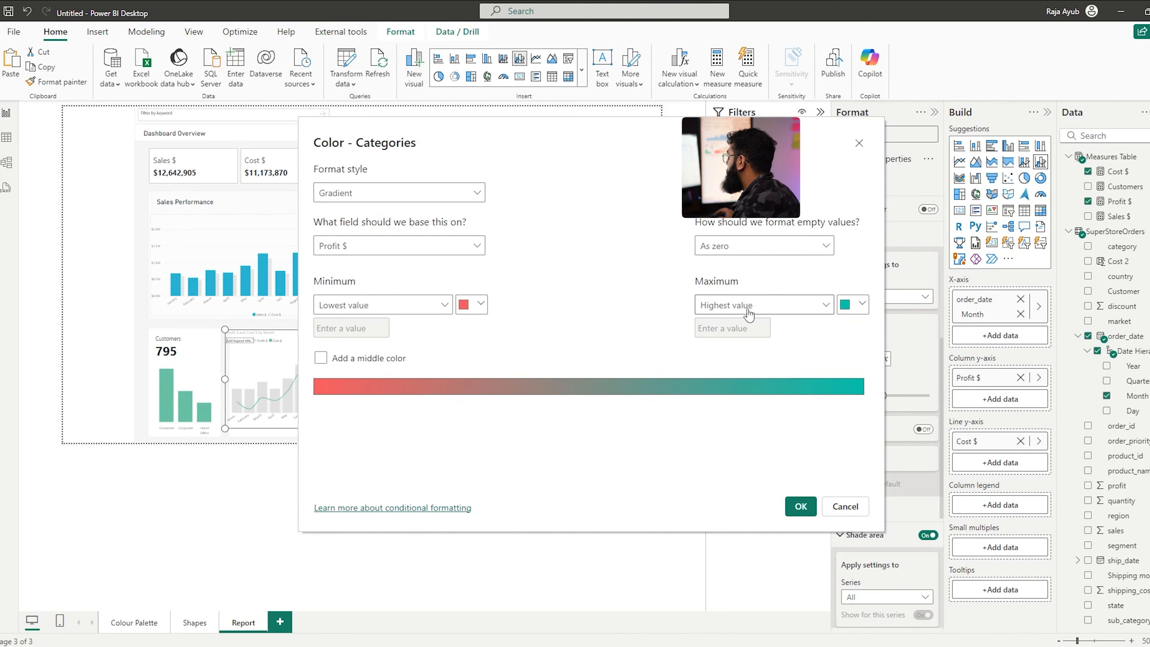
Set the gradient's maximum color to light grey, add a light grey middle color, and apply the formatting
{"action": "left_click", "coordinate": [853, 304]}
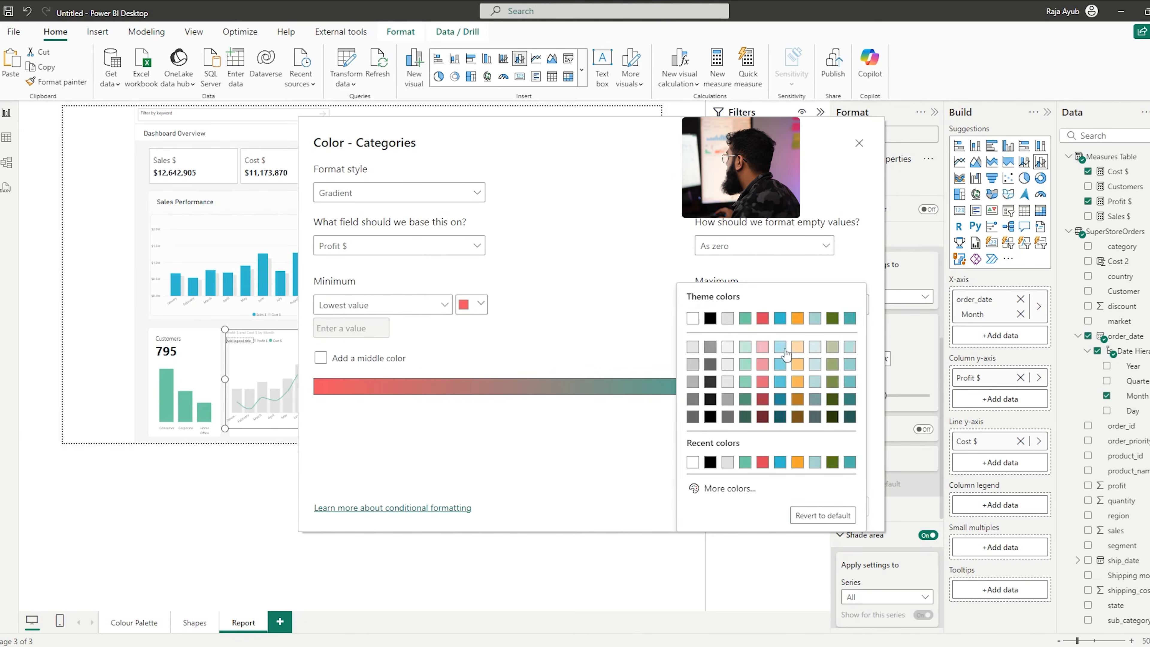
{"action": "left_click", "coordinate": [691, 348]}
{"action": "left_click", "coordinate": [404, 362]}
{"action": "left_click", "coordinate": [662, 307]}
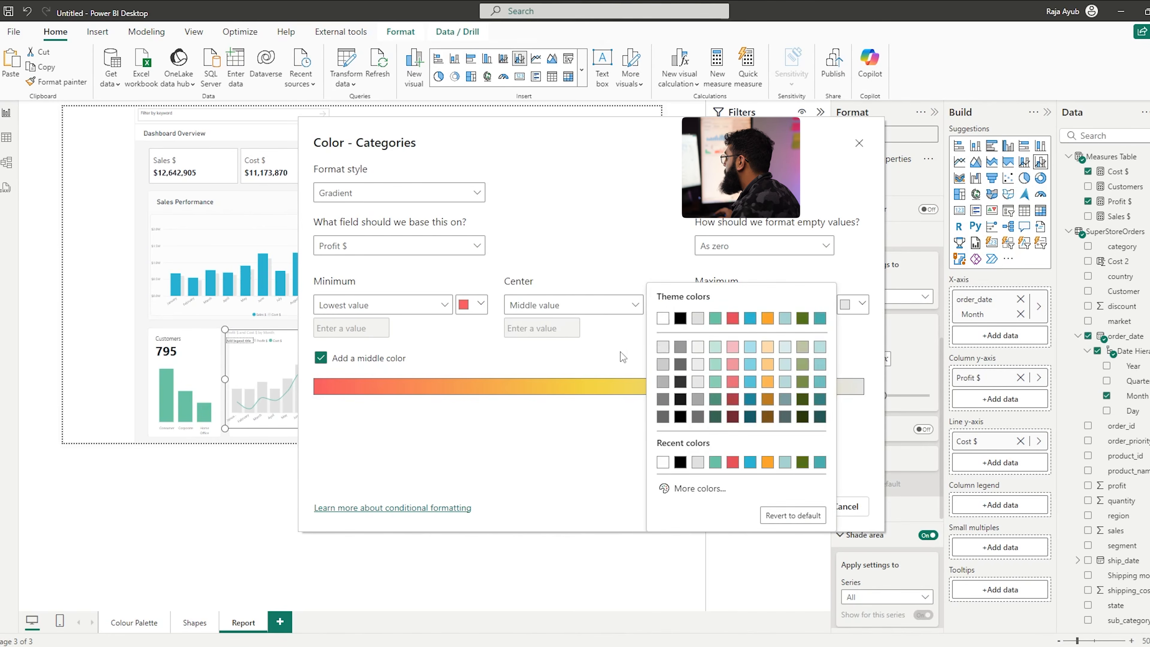
{"action": "left_click", "coordinate": [662, 349]}
{"action": "left_click", "coordinate": [800, 505]}
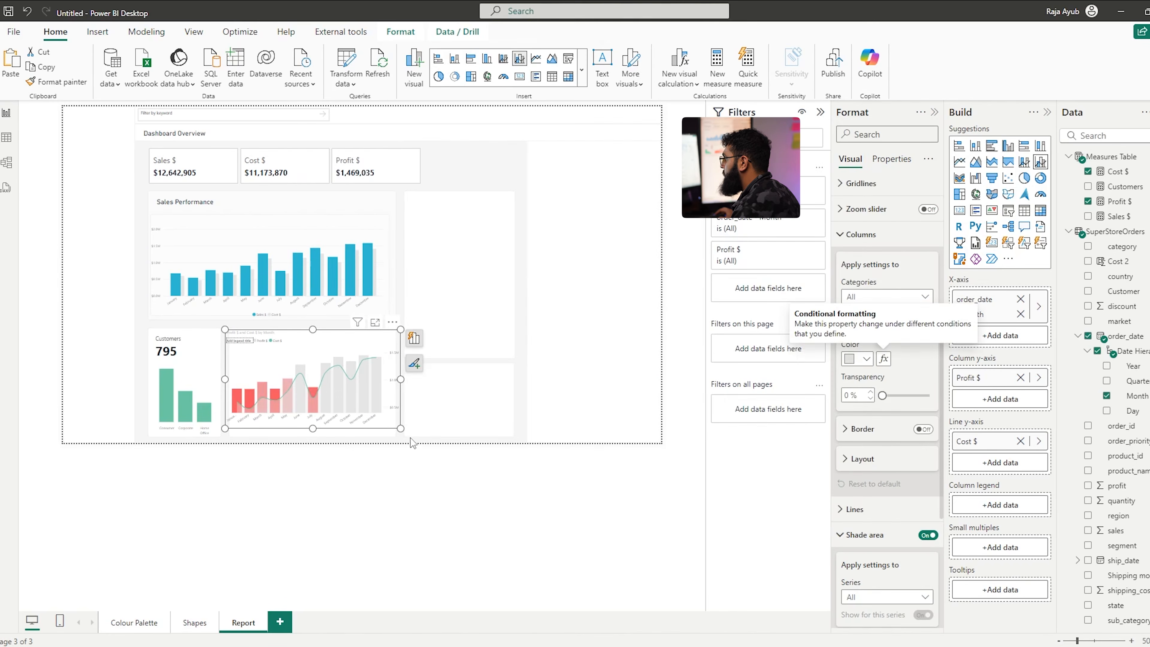
Narrow the combo chart to fit its panel, and set its legend to Bottom center without a legend title
{"action": "left_click_drag", "start_coordinate": [401, 428], "coordinate": [391, 435]}
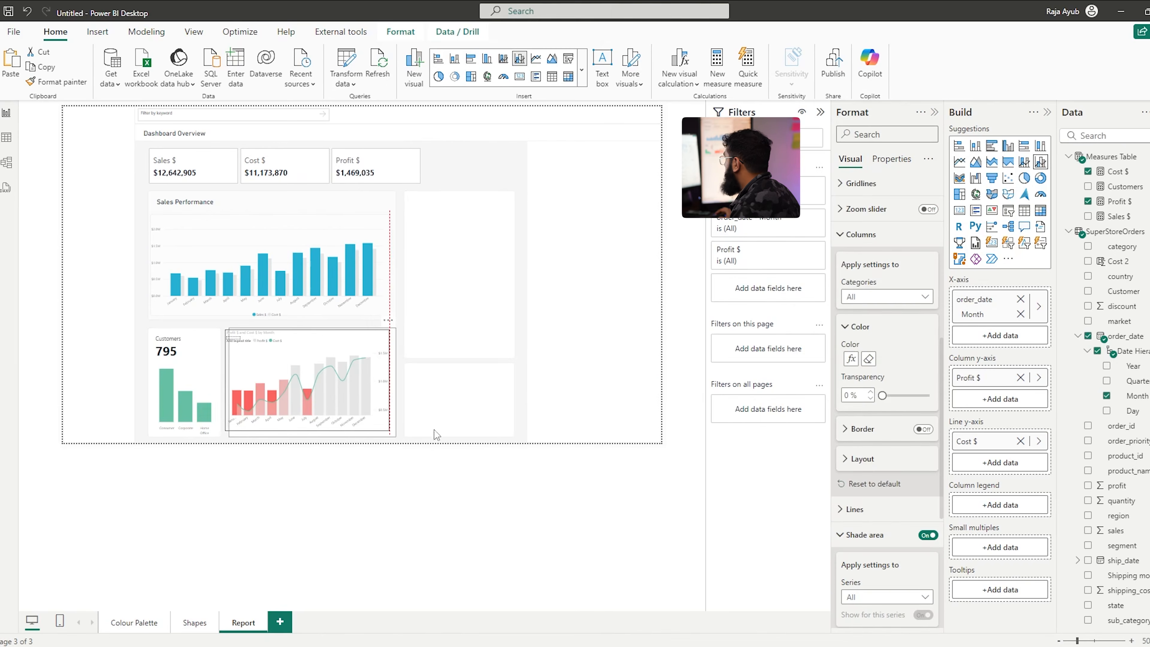
{"action": "scroll", "coordinate": [880, 482], "scroll_direction": "down", "scroll_amount": 3}
{"action": "scroll", "coordinate": [879, 458], "scroll_direction": "up", "scroll_amount": 4}
{"action": "scroll", "coordinate": [885, 408], "scroll_direction": "up", "scroll_amount": 5}
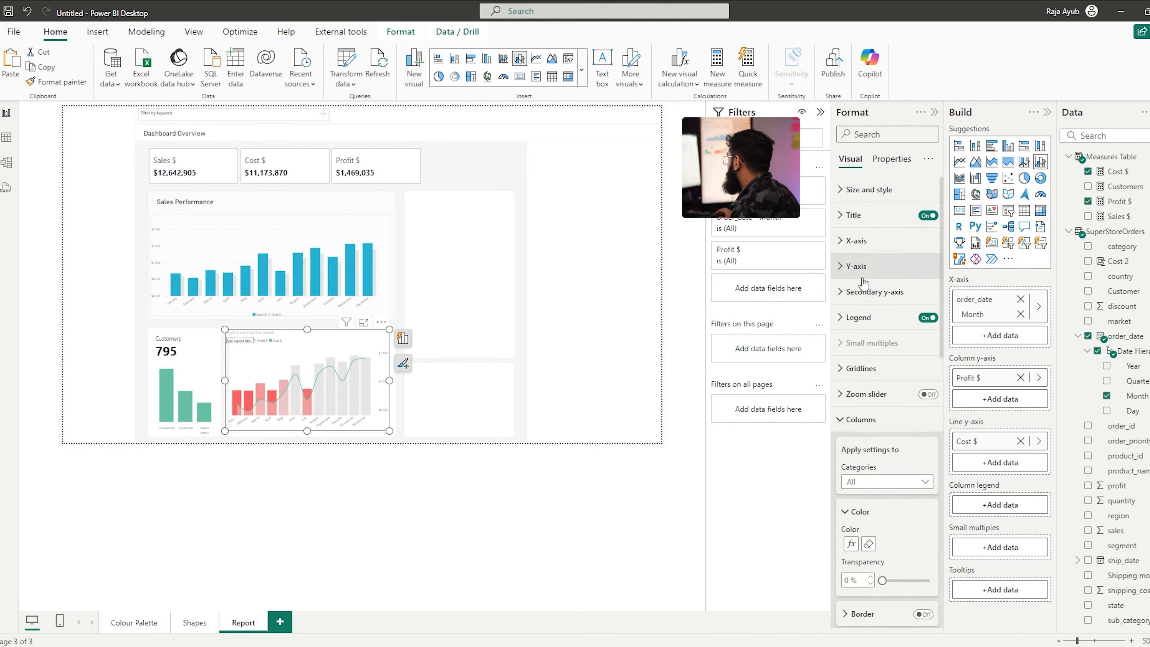
{"action": "left_click", "coordinate": [859, 317]}
{"action": "left_click", "coordinate": [872, 380]}
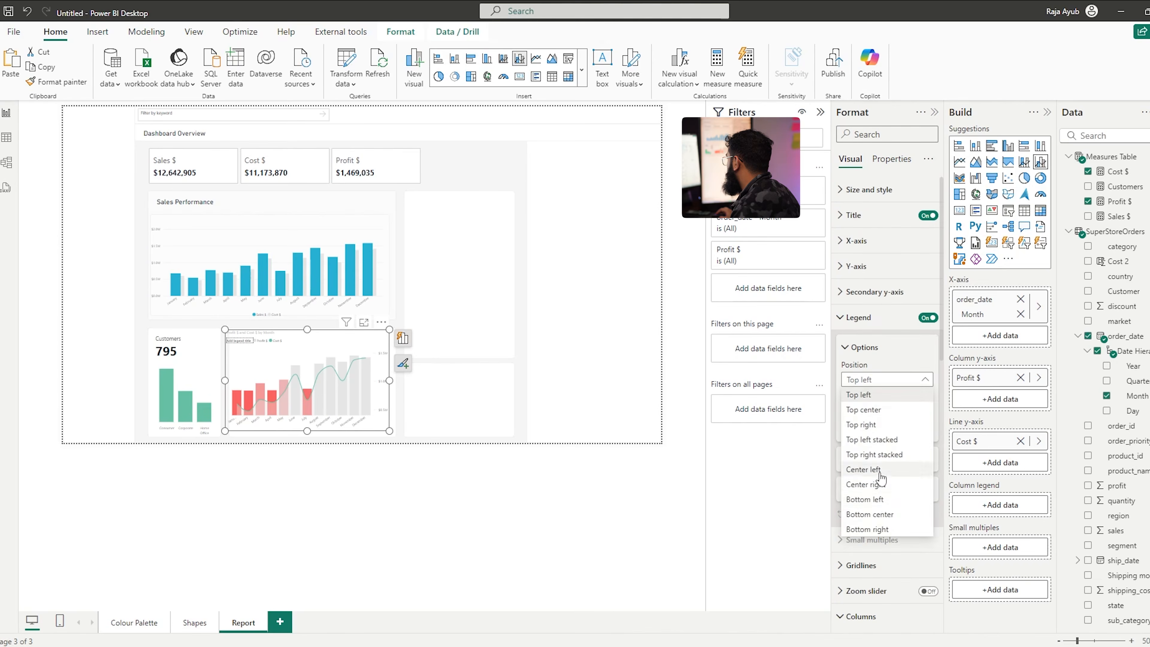
{"action": "left_click", "coordinate": [874, 514]}
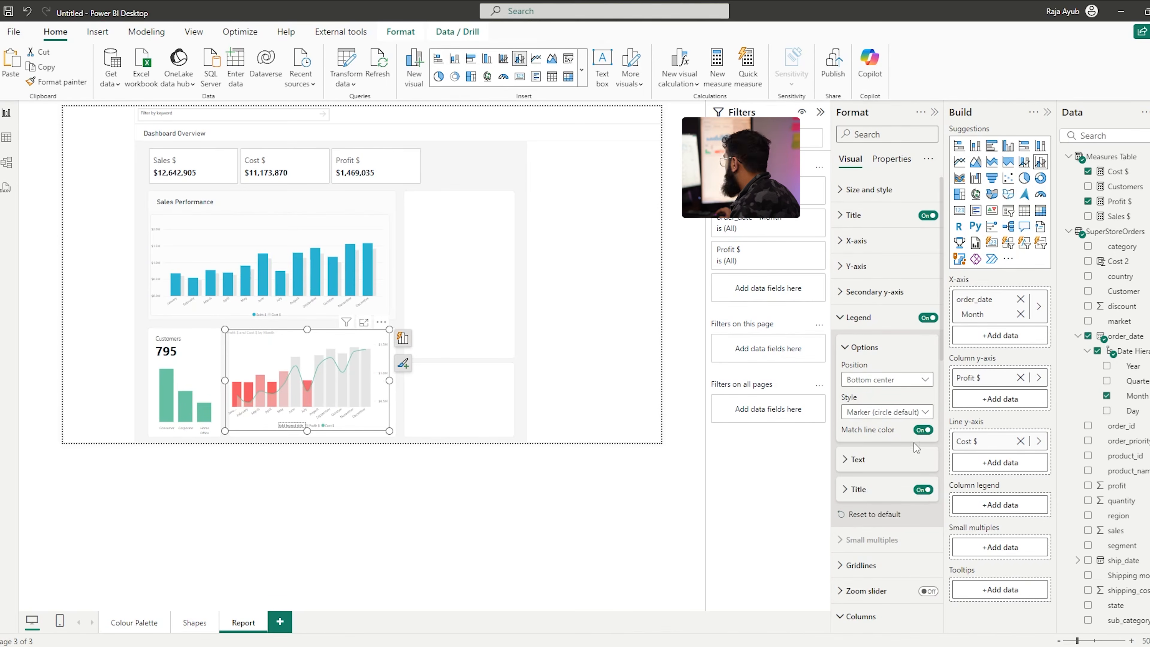
{"action": "left_click", "coordinate": [922, 490]}
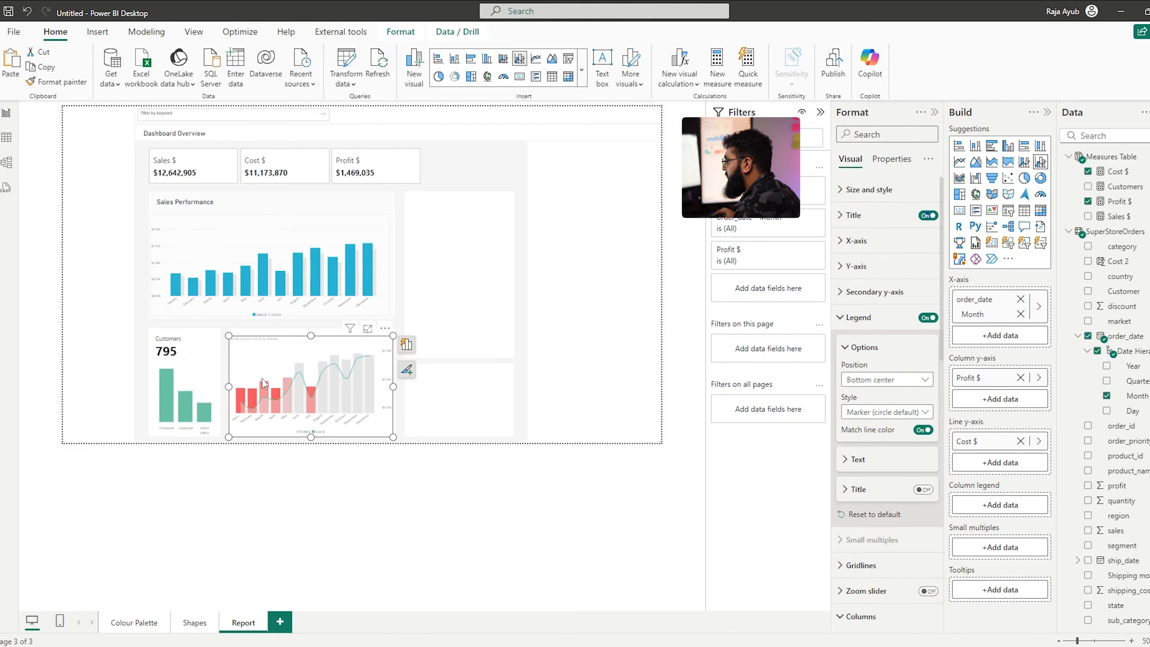
Insert a donut chart and shrink it to fit inside the empty panel beside the Sales Performance chart
{"action": "left_click", "coordinate": [494, 515]}
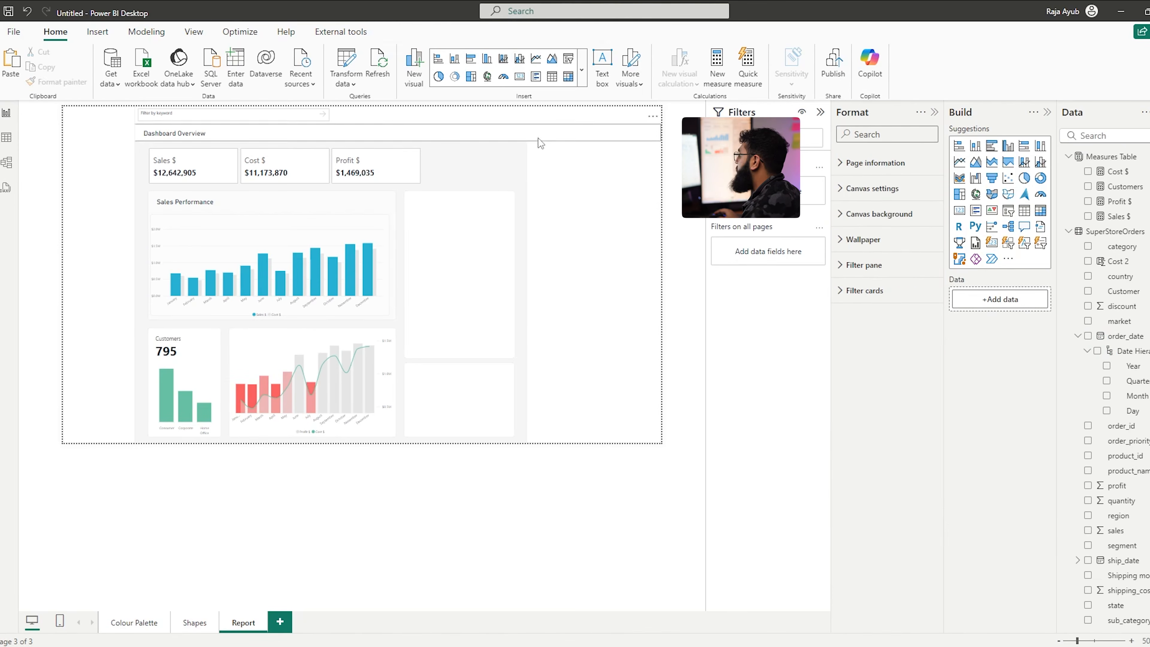
{"action": "left_click", "coordinate": [1041, 178]}
{"action": "left_click_drag", "start_coordinate": [551, 173], "coordinate": [450, 273]}
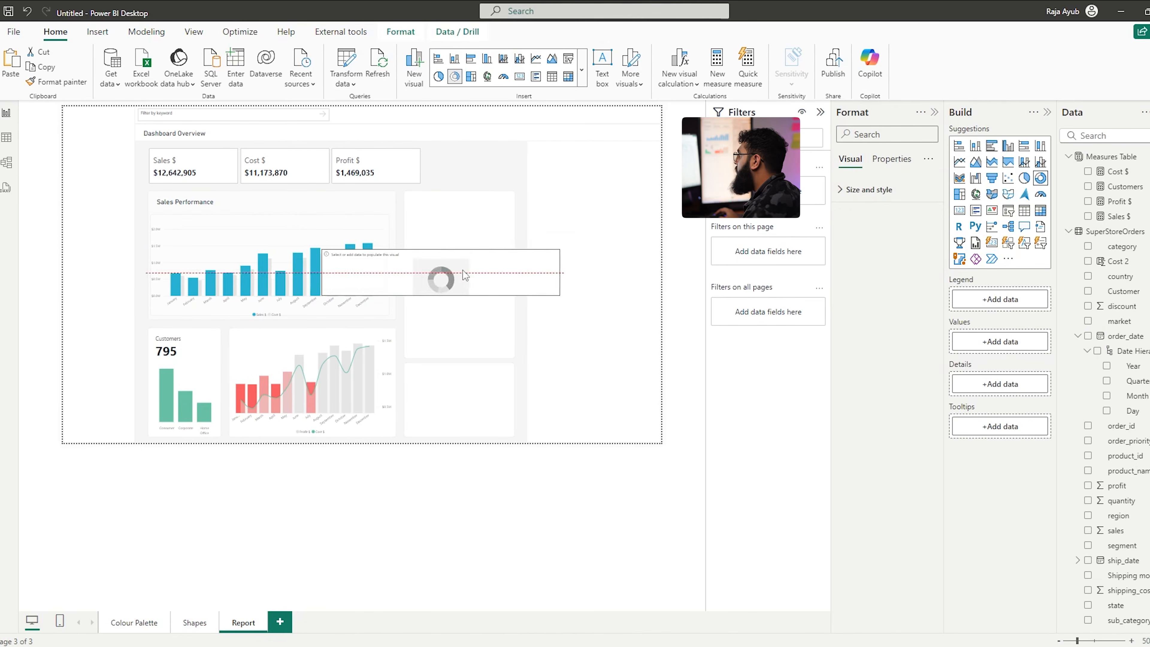
{"action": "left_click_drag", "start_coordinate": [557, 276], "coordinate": [482, 257]}
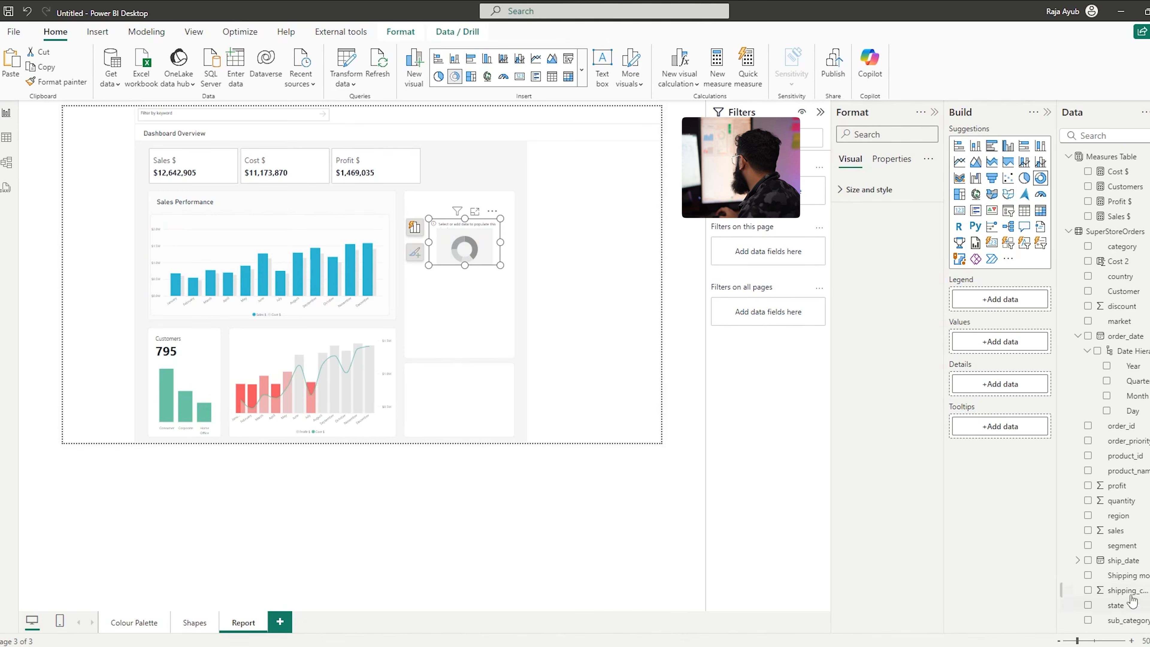
{"action": "scroll", "coordinate": [1145, 589], "scroll_direction": "down", "scroll_amount": 1}
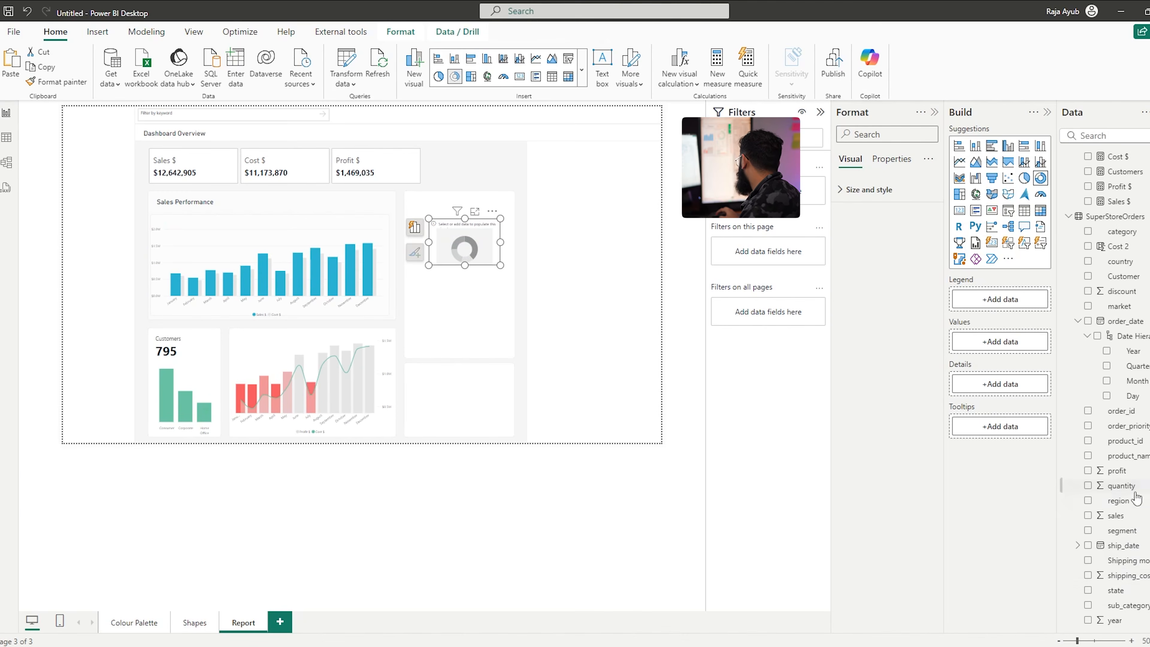
Use Shipping mode as the donut chart's legend field, and check the rows of the SuperStoreOrders table
{"action": "left_click_drag", "start_coordinate": [1127, 561], "coordinate": [991, 315]}
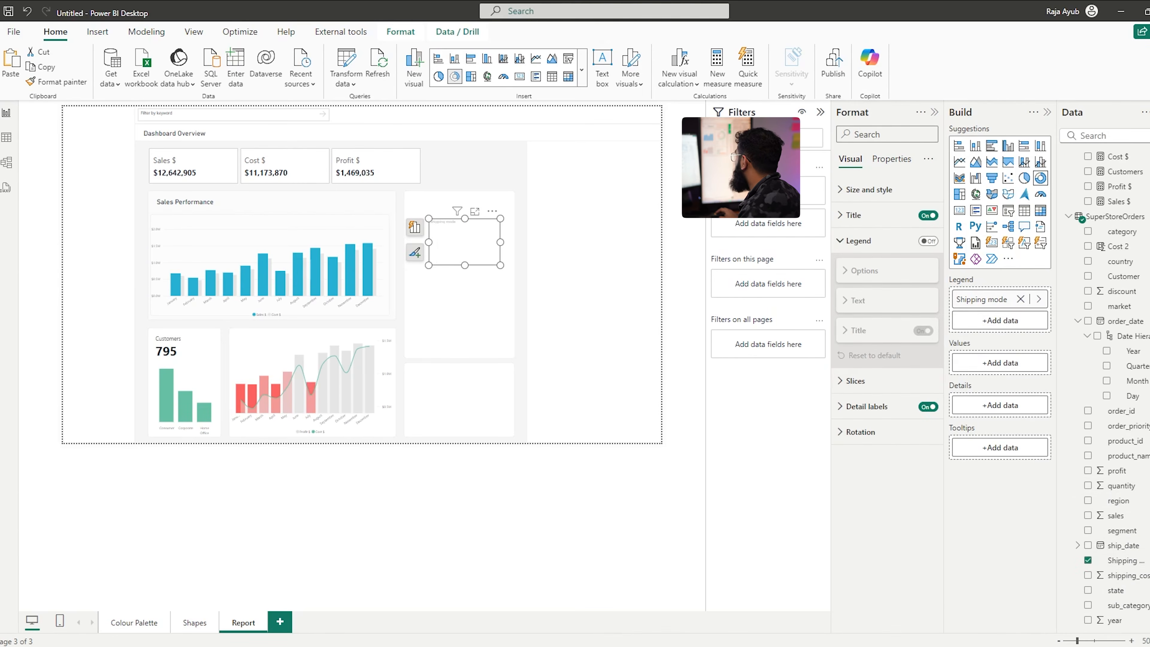
{"action": "left_click", "coordinate": [6, 137]}
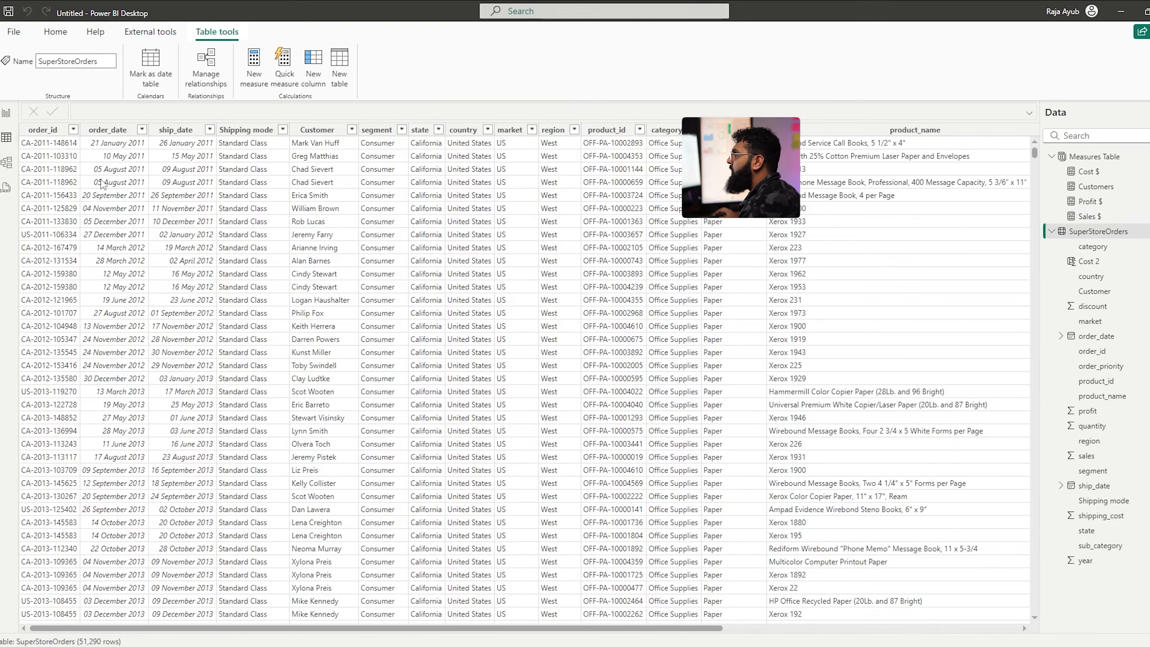
{"action": "left_click", "coordinate": [240, 222]}
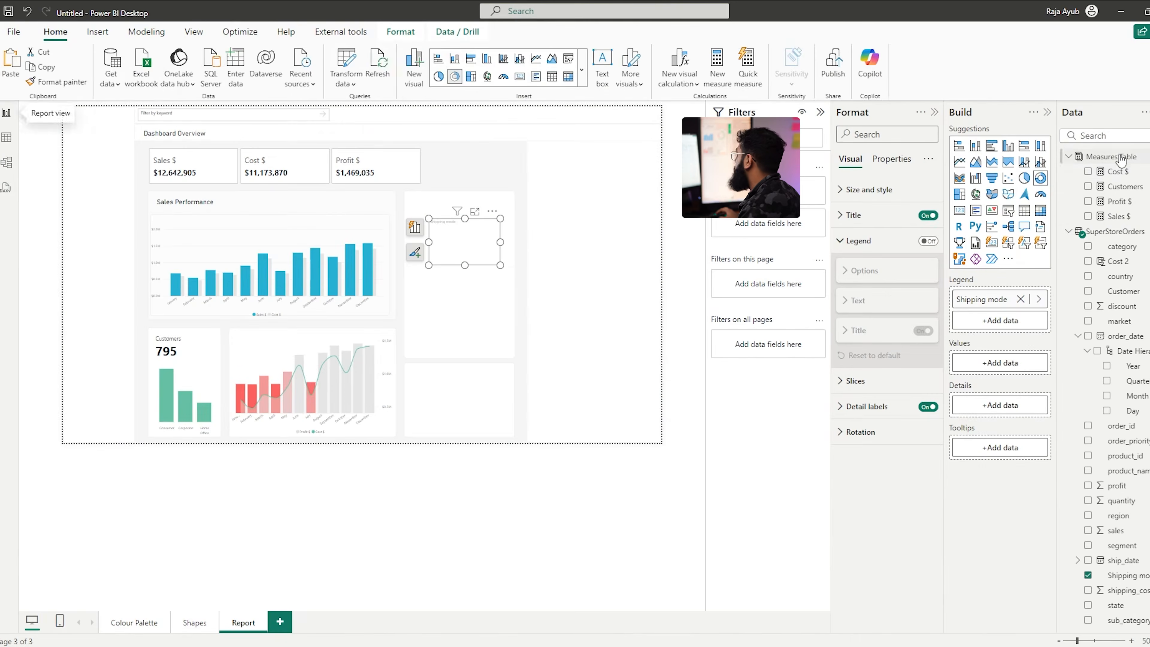
Create the measure Orders = COUNTROWS(SuperStoreOrders) in the Measures Table
{"action": "left_click", "coordinate": [1111, 156]}
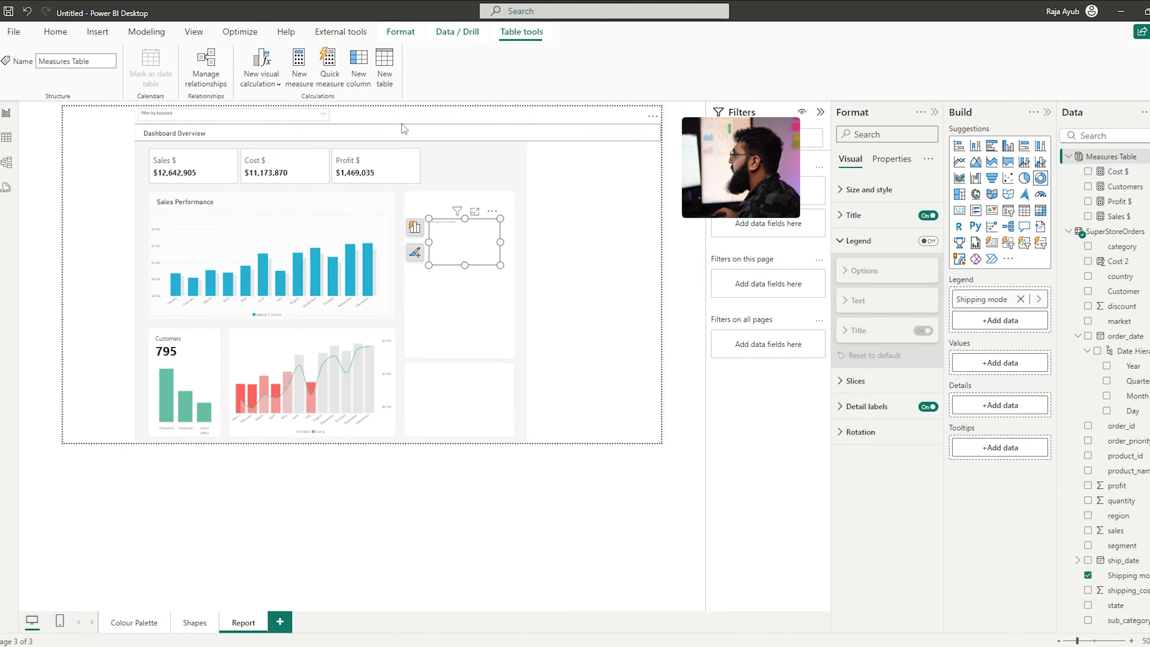
{"action": "left_click", "coordinate": [299, 81]}
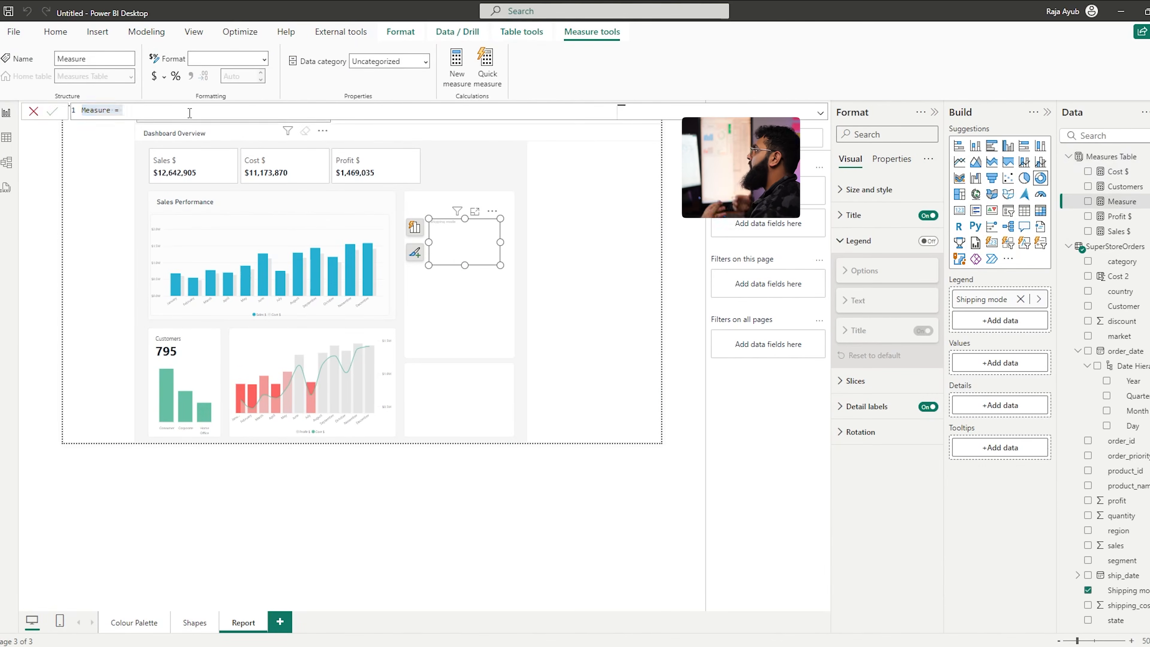
{"action": "type", "text": "Orders "}
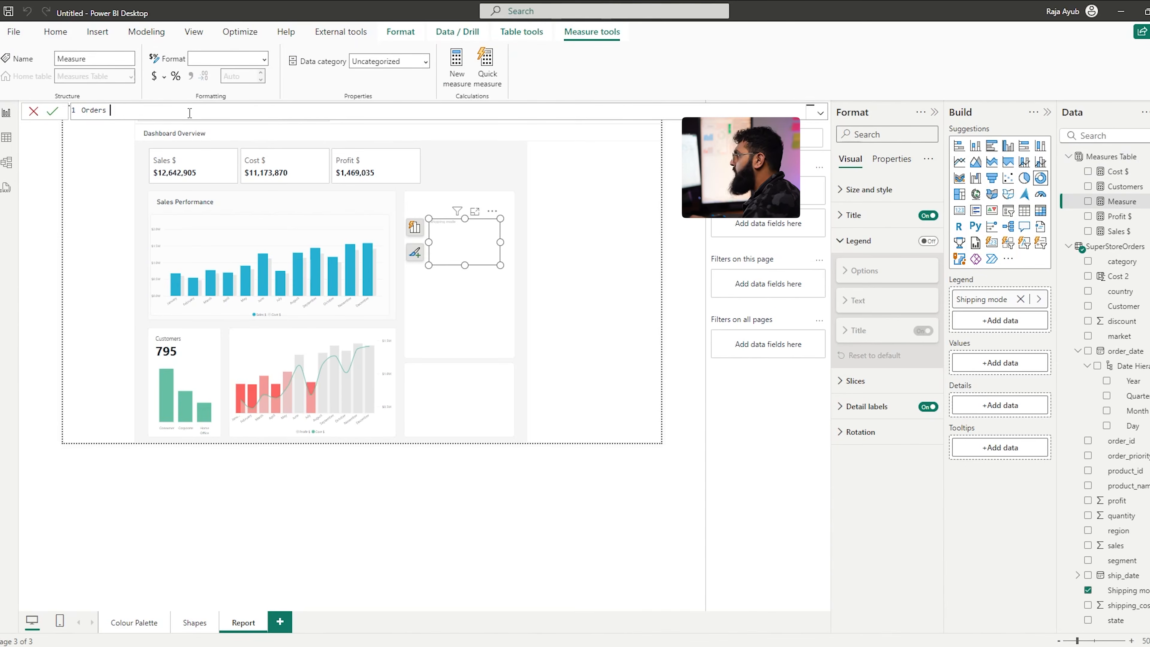
{"action": "type", "text": "= CO"}
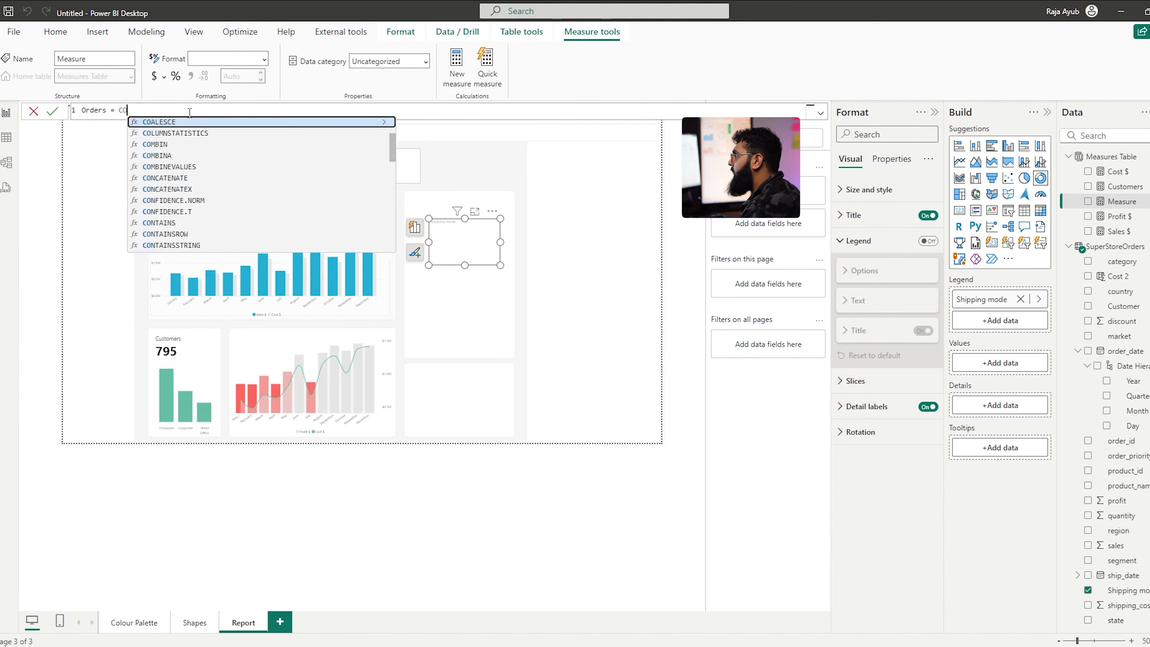
{"action": "type", "text": "UNTROWS(Order"}
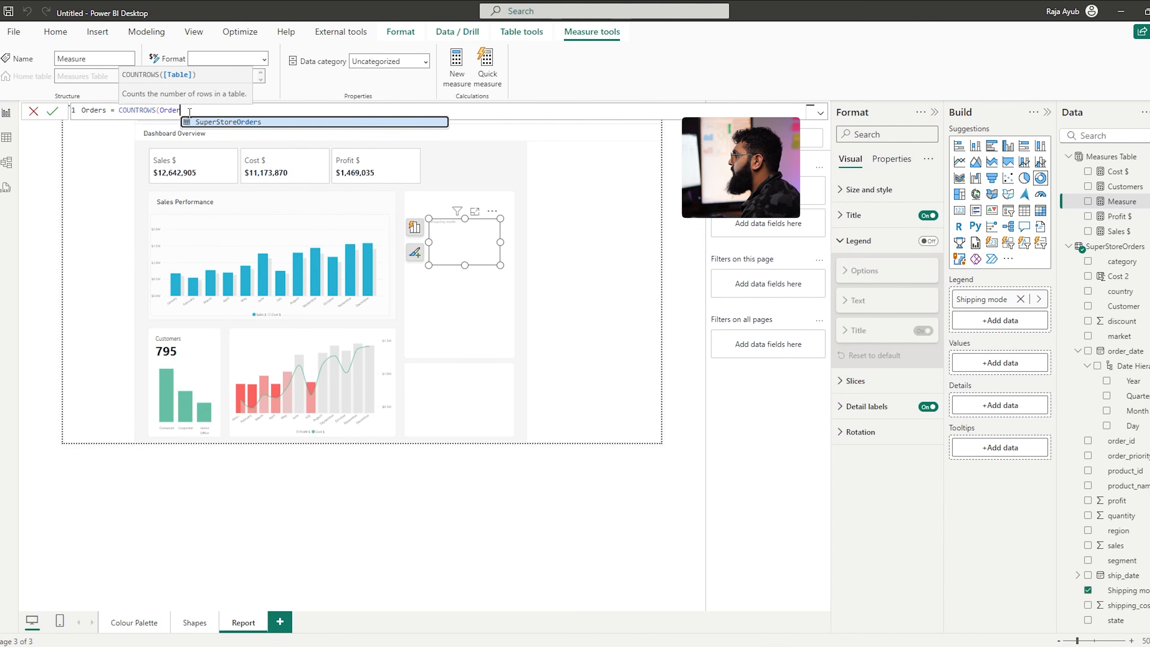
{"action": "key", "text": "Tab"}
{"action": "type", "text": ")"}
{"action": "key", "text": "Return"}
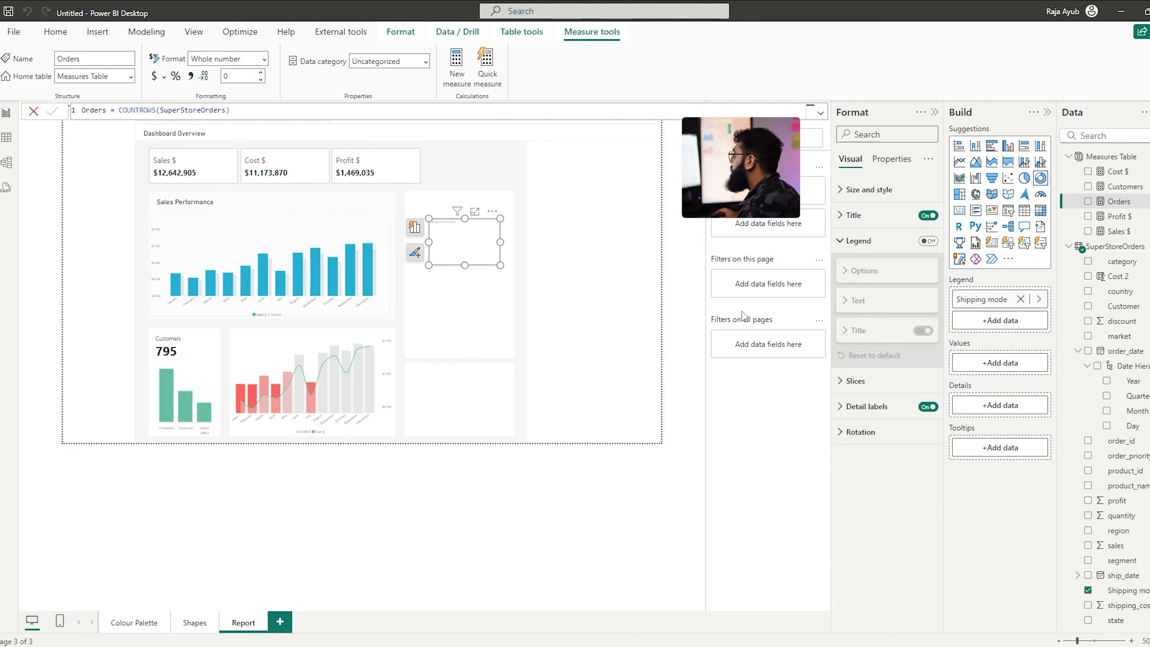
Use the Orders measure as the donut chart's values and stretch the chart down to nearly fill its panel
{"action": "left_click_drag", "start_coordinate": [1122, 202], "coordinate": [1001, 363]}
{"action": "left_click_drag", "start_coordinate": [466, 266], "coordinate": [459, 341]}
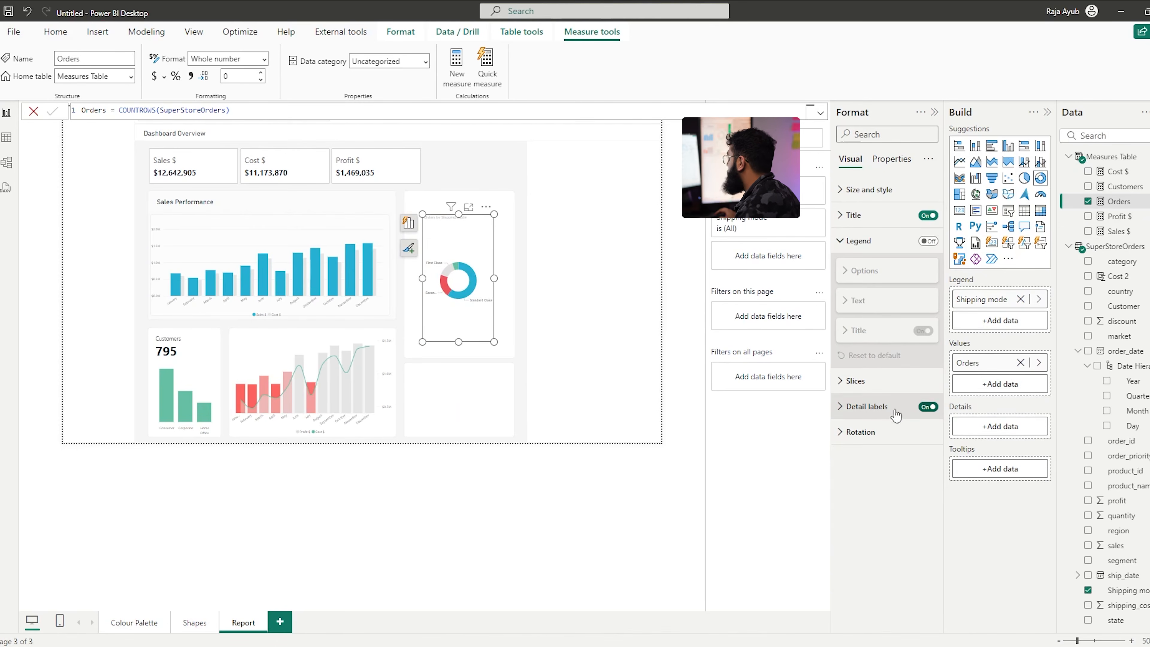
Turn off the donut chart's detail labels and title, and set the slices' inner radius to 86%
{"action": "left_click", "coordinate": [928, 408]}
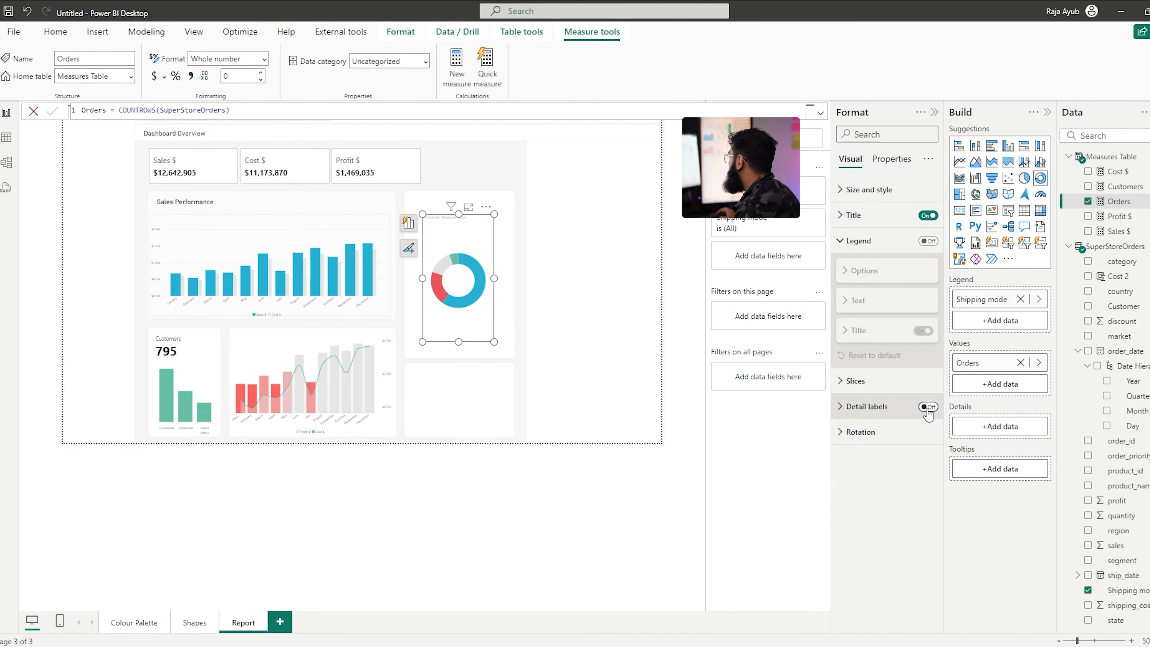
{"action": "left_click", "coordinate": [874, 391]}
{"action": "left_click", "coordinate": [872, 570]}
{"action": "scroll", "coordinate": [874, 573], "scroll_direction": "down", "scroll_amount": 2}
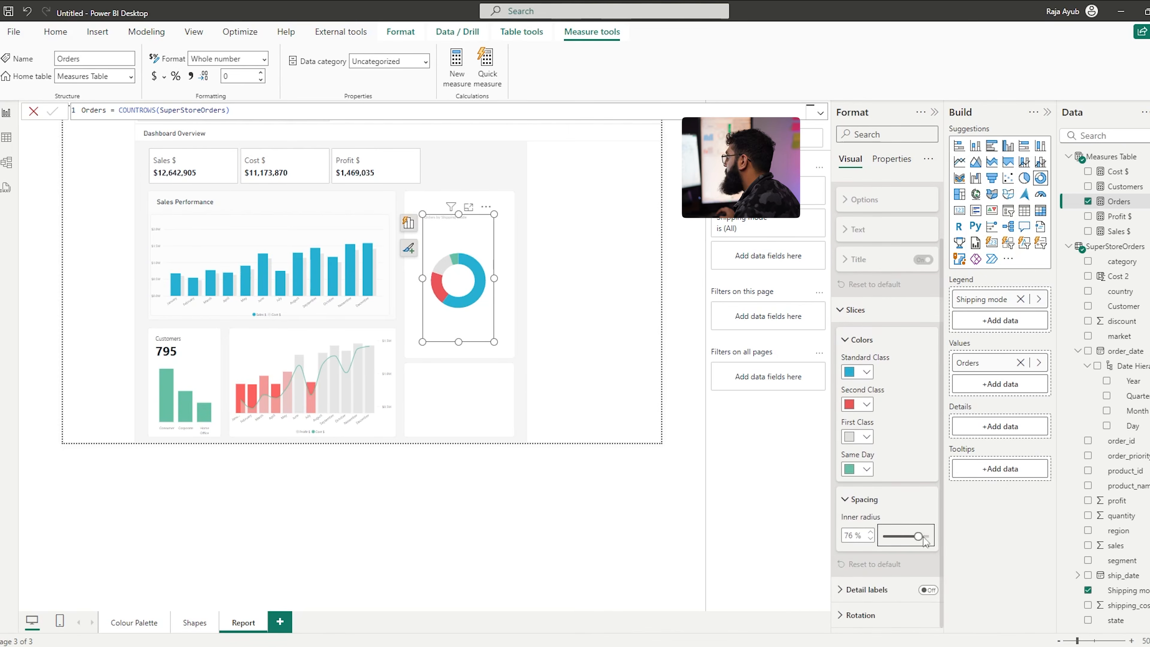
{"action": "scroll", "coordinate": [888, 454], "scroll_direction": "up", "scroll_amount": 2}
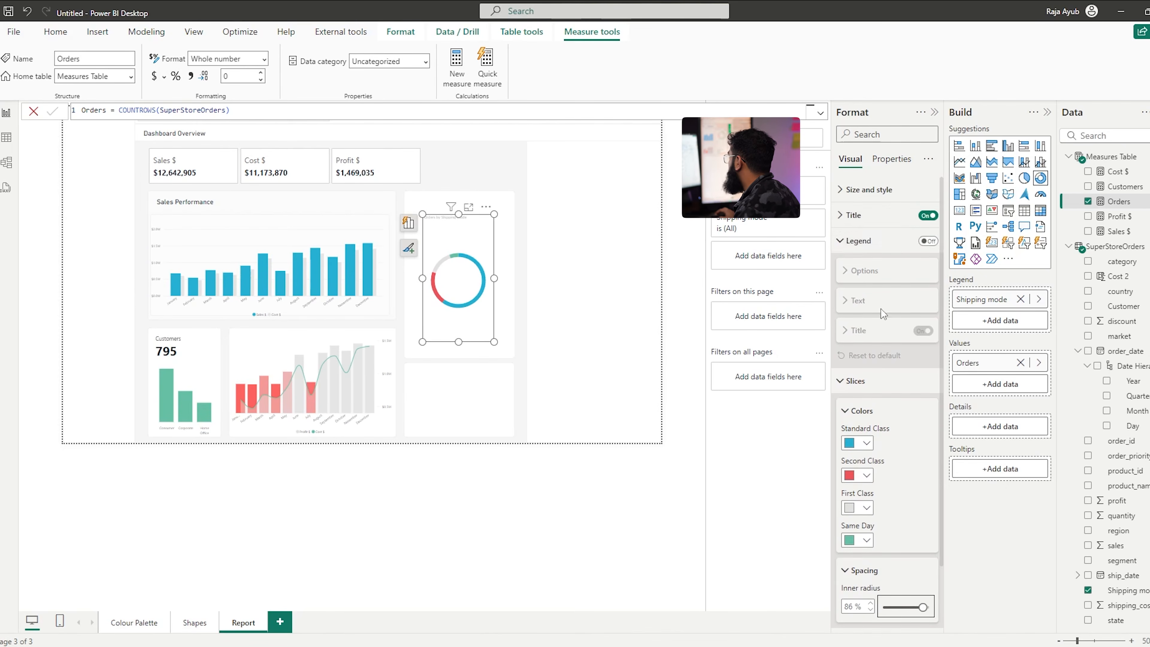
{"action": "left_click", "coordinate": [923, 241]}
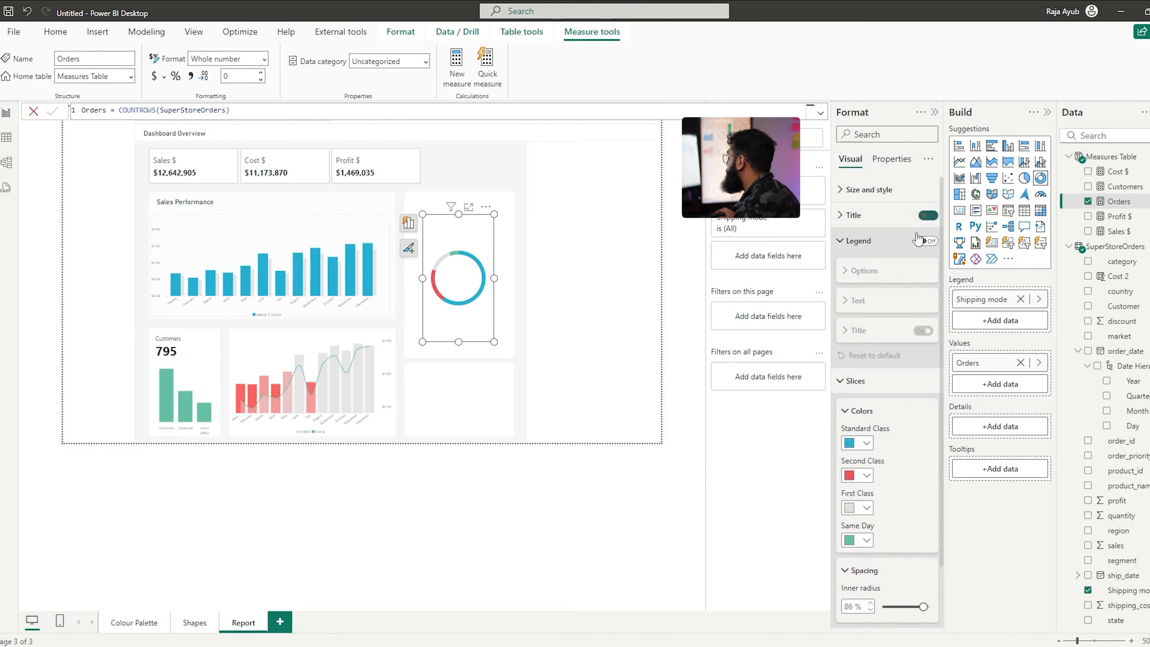
{"action": "left_click", "coordinate": [860, 247]}
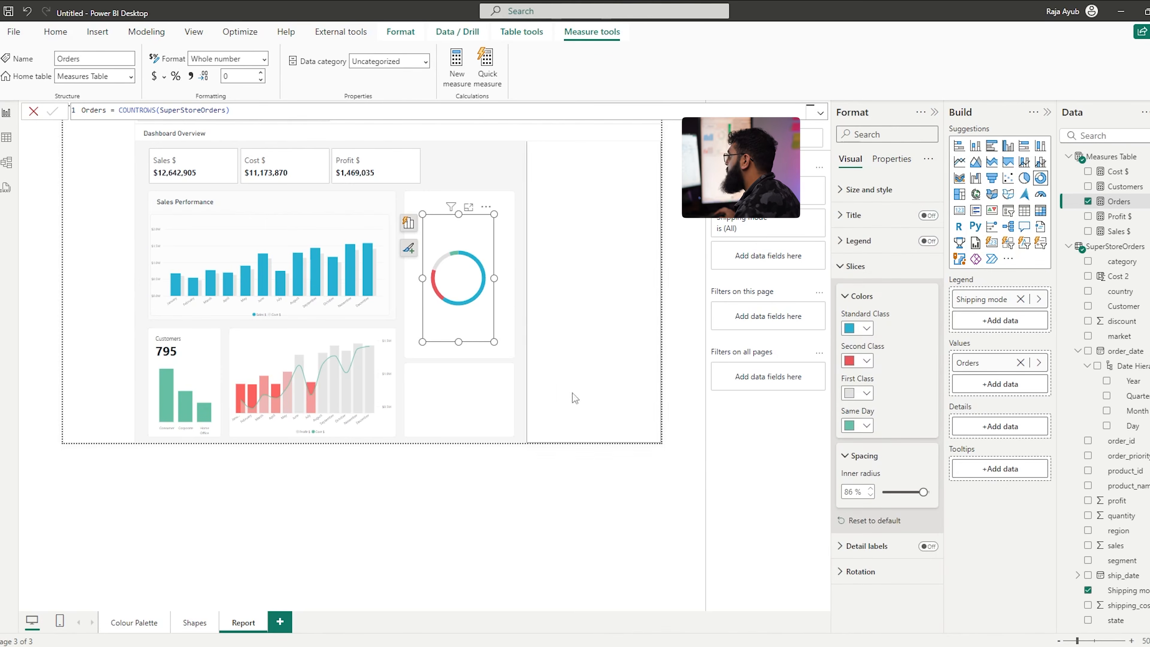
Set the donut's Standard Class slice color to green
{"action": "left_click", "coordinate": [858, 361]}
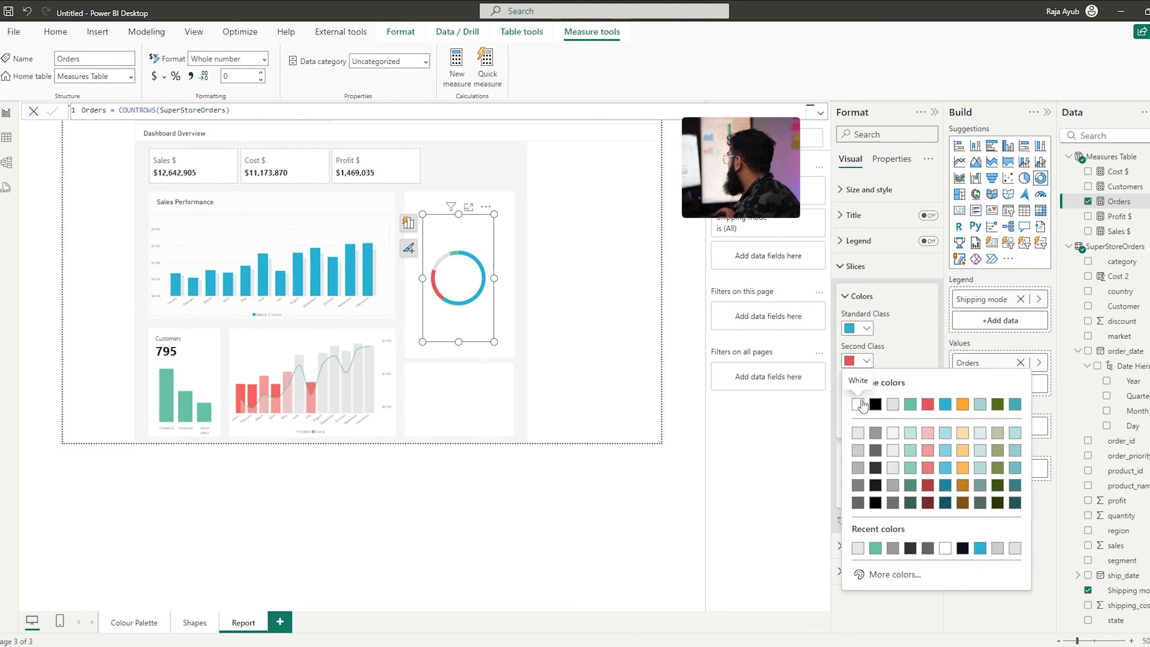
{"action": "left_click", "coordinate": [866, 328]}
{"action": "left_click", "coordinate": [910, 373]}
{"action": "left_click", "coordinate": [903, 301]}
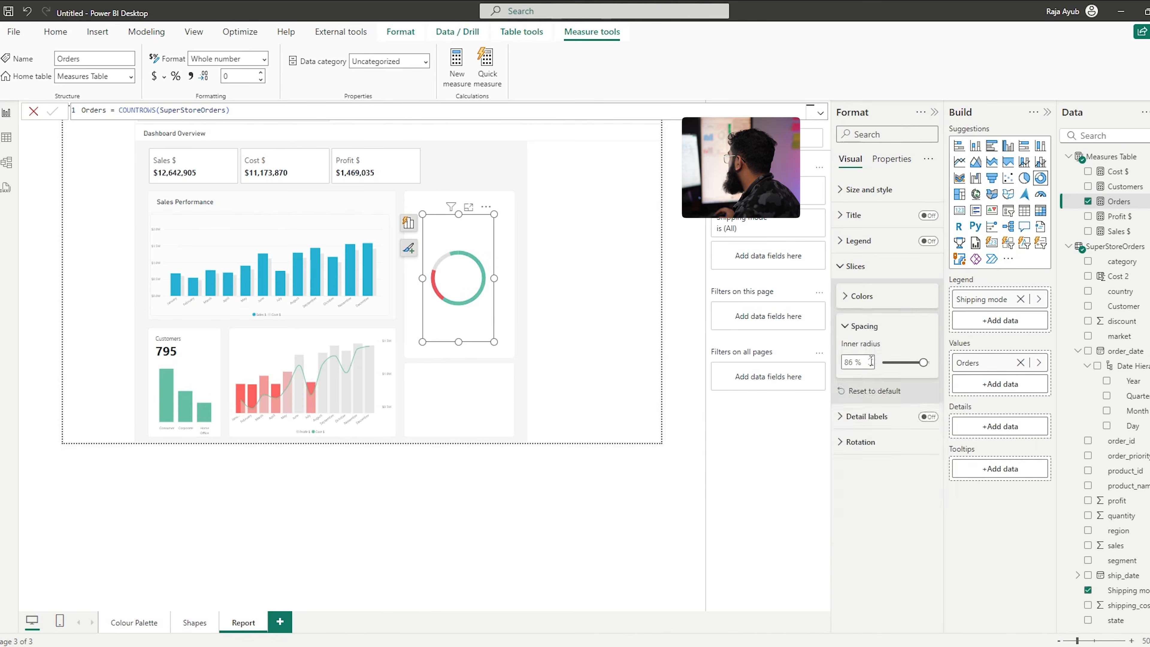
Color the donut's Second Class, First Class and Same Day slices light grey
{"action": "left_click", "coordinate": [861, 296]}
{"action": "left_click", "coordinate": [860, 361]}
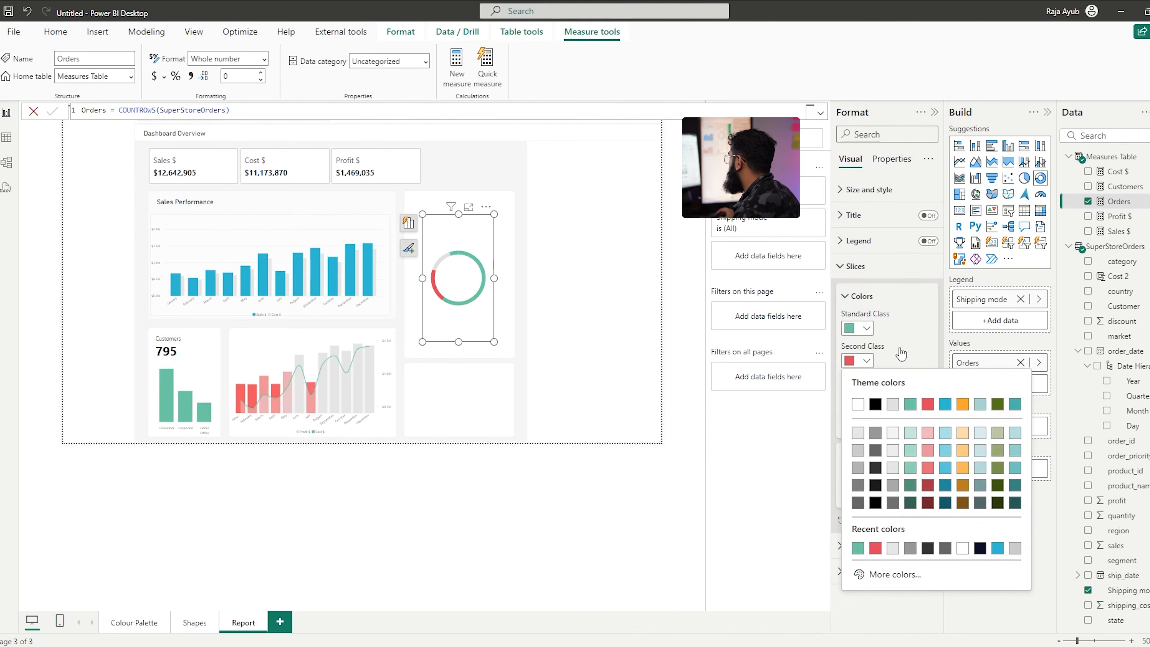
{"action": "left_click", "coordinate": [865, 393]}
{"action": "left_click", "coordinate": [866, 392]}
{"action": "left_click", "coordinate": [858, 420]}
{"action": "left_click", "coordinate": [866, 425]}
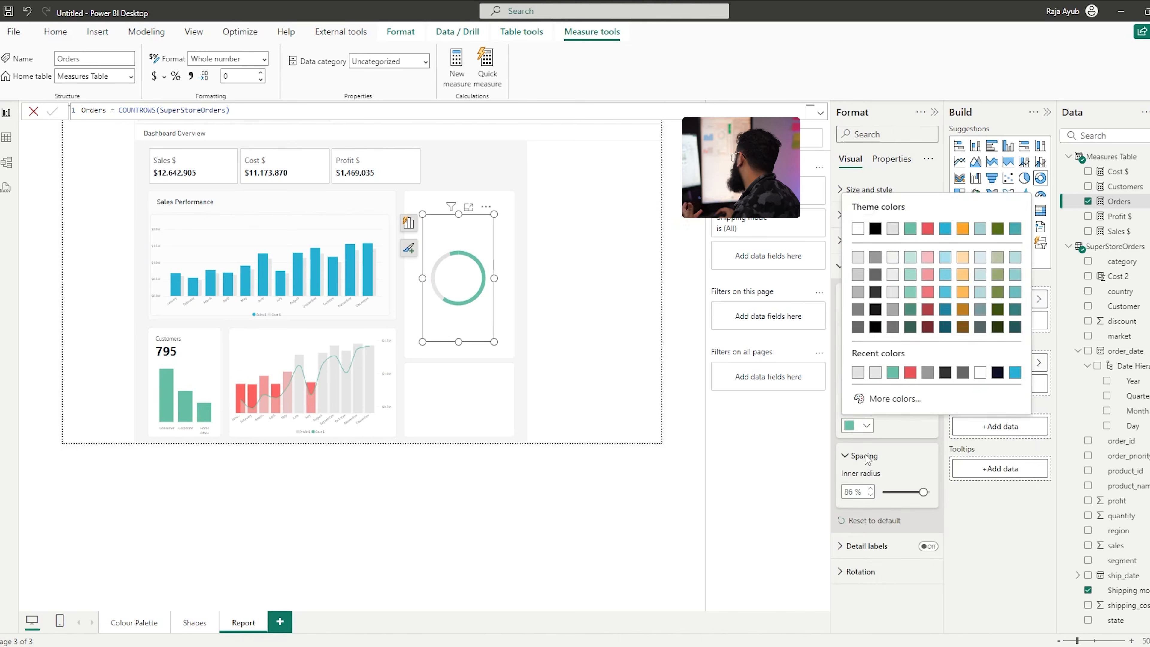
{"action": "left_click", "coordinate": [858, 268]}
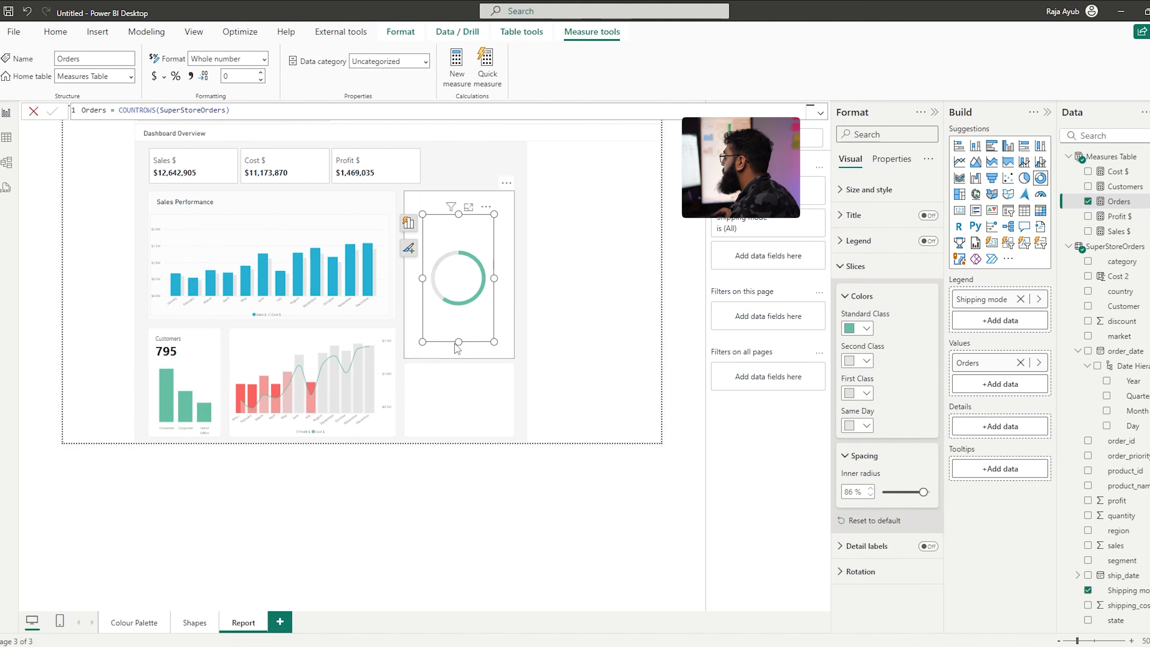
Resize the donut chart in the upper part of its panel and nest a smaller copy concentrically inside it
{"action": "left_click_drag", "start_coordinate": [455, 344], "coordinate": [455, 384]}
{"action": "left_click_drag", "start_coordinate": [494, 298], "coordinate": [554, 299]}
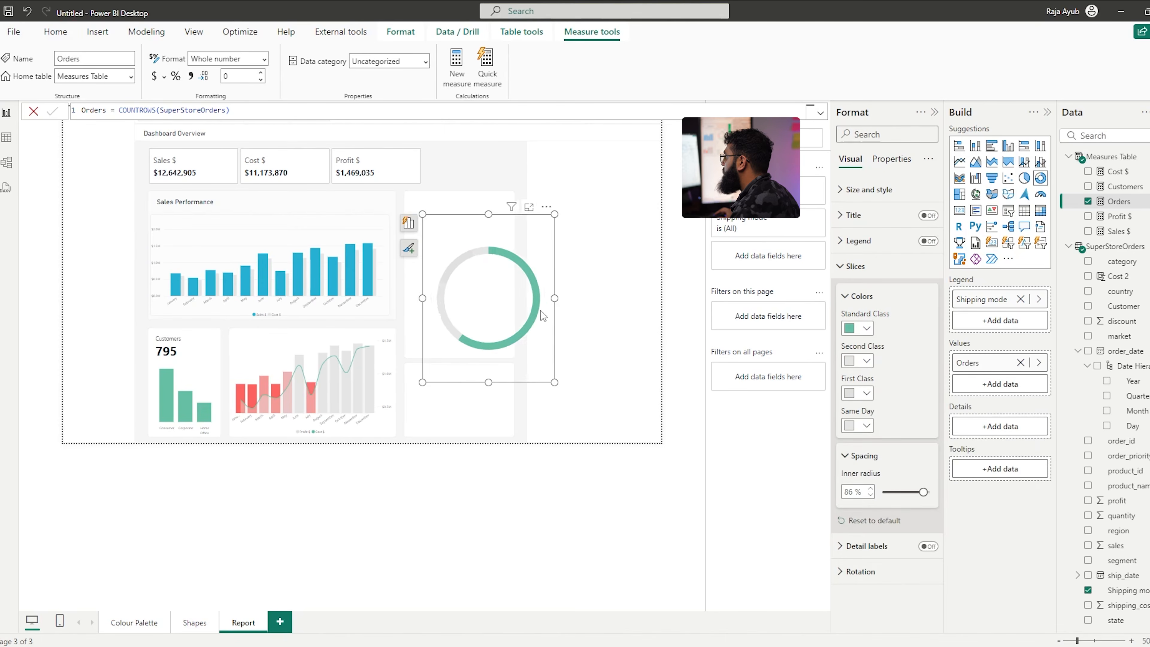
{"action": "left_click_drag", "start_coordinate": [511, 330], "coordinate": [484, 298]}
{"action": "left_click_drag", "start_coordinate": [525, 349], "coordinate": [476, 295]}
On the inner donut copy, color the Standard Class slice light grey and the Second Class slice blue
{"action": "left_click", "coordinate": [861, 333]}
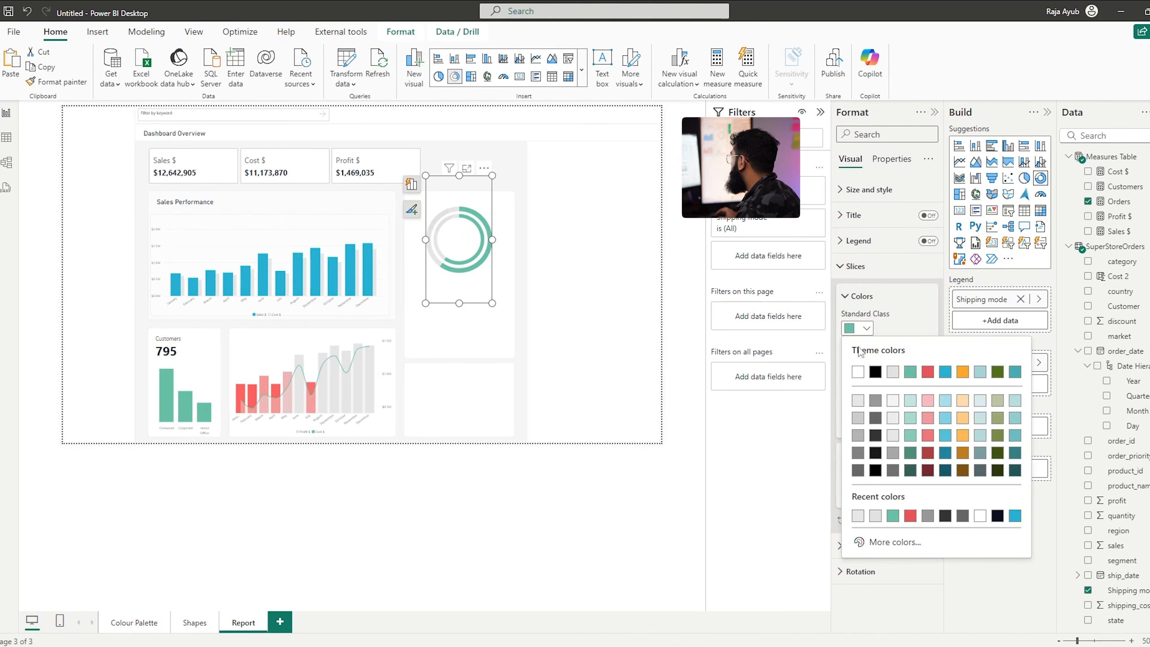
{"action": "left_click", "coordinate": [858, 401]}
{"action": "left_click", "coordinate": [862, 361]}
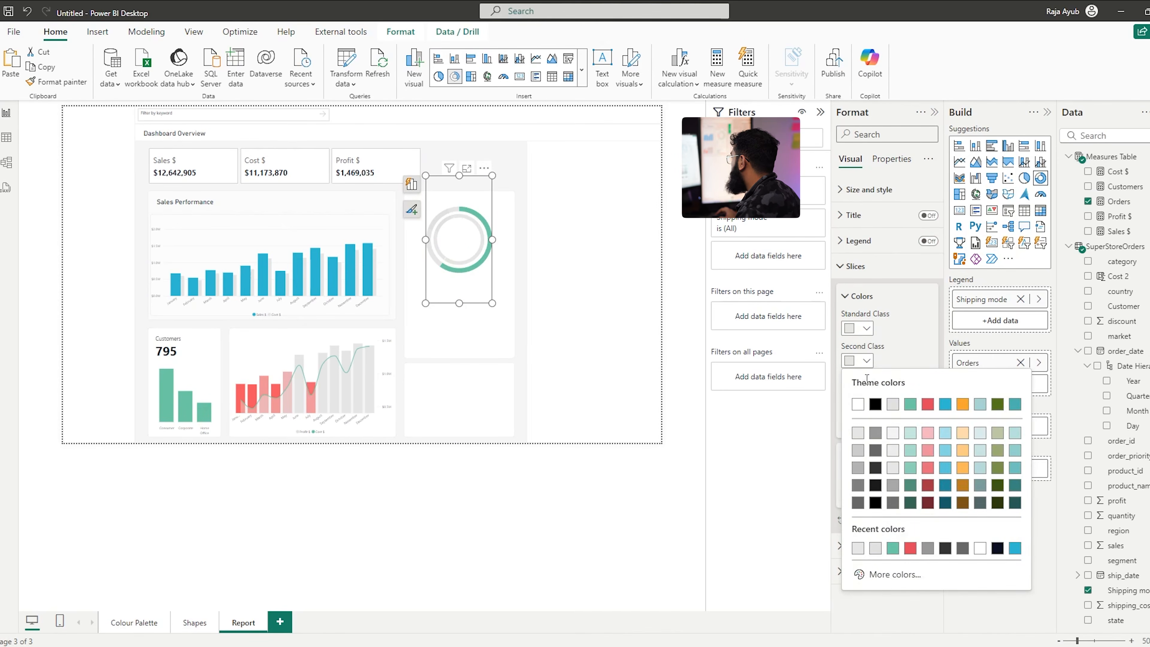
{"action": "left_click", "coordinate": [1016, 550]}
Nest a third, even smaller copy of the donut chart at the center of the two rings
{"action": "left_click", "coordinate": [506, 529]}
{"action": "left_click", "coordinate": [455, 249]}
{"action": "left_click_drag", "start_coordinate": [492, 302], "coordinate": [476, 285]}
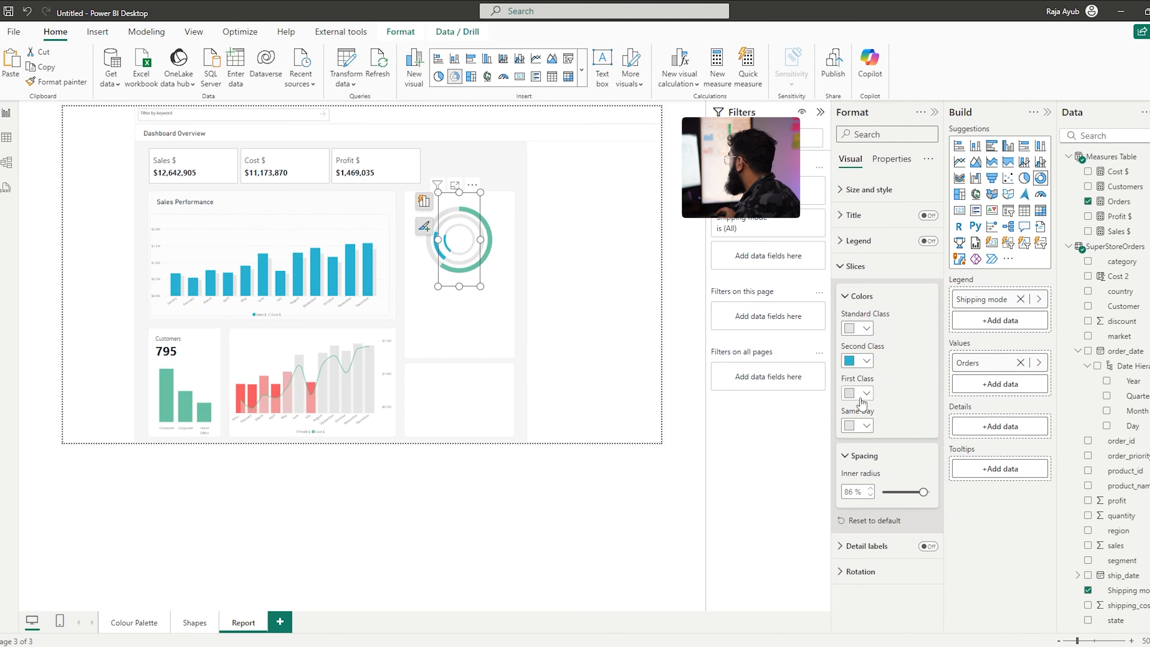
On the innermost donut, color the Second Class slice light grey and the First Class slice red
{"action": "left_click", "coordinate": [866, 360]}
{"action": "left_click", "coordinate": [857, 404]}
{"action": "left_click", "coordinate": [866, 393]}
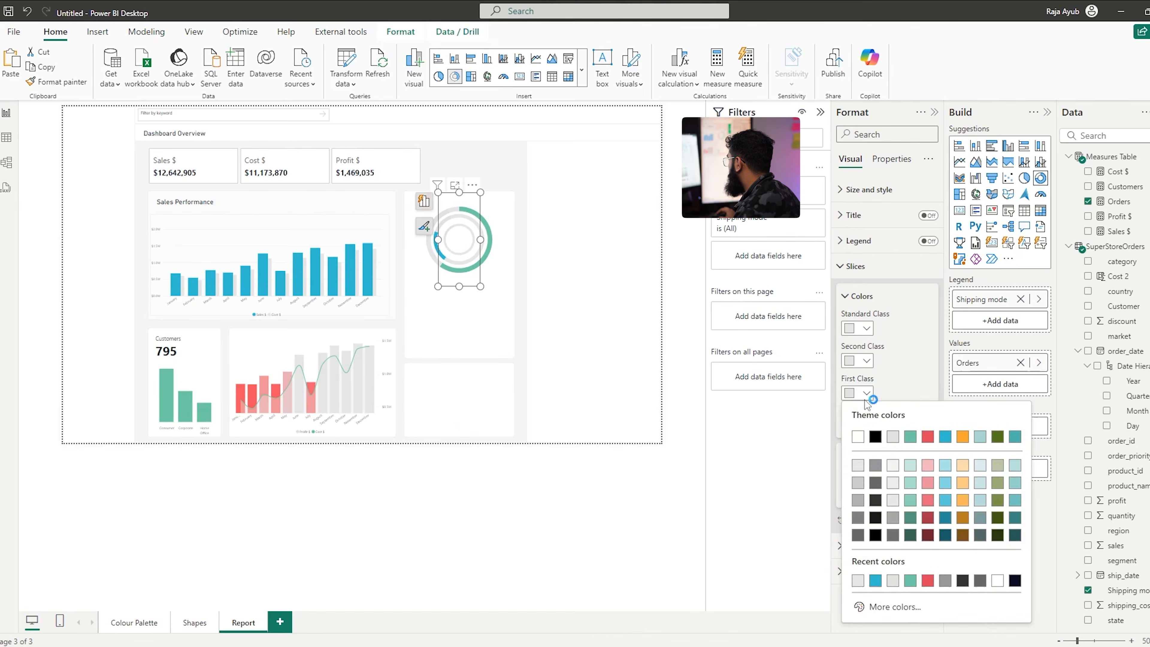
{"action": "left_click", "coordinate": [928, 580]}
{"action": "left_click", "coordinate": [551, 533]}
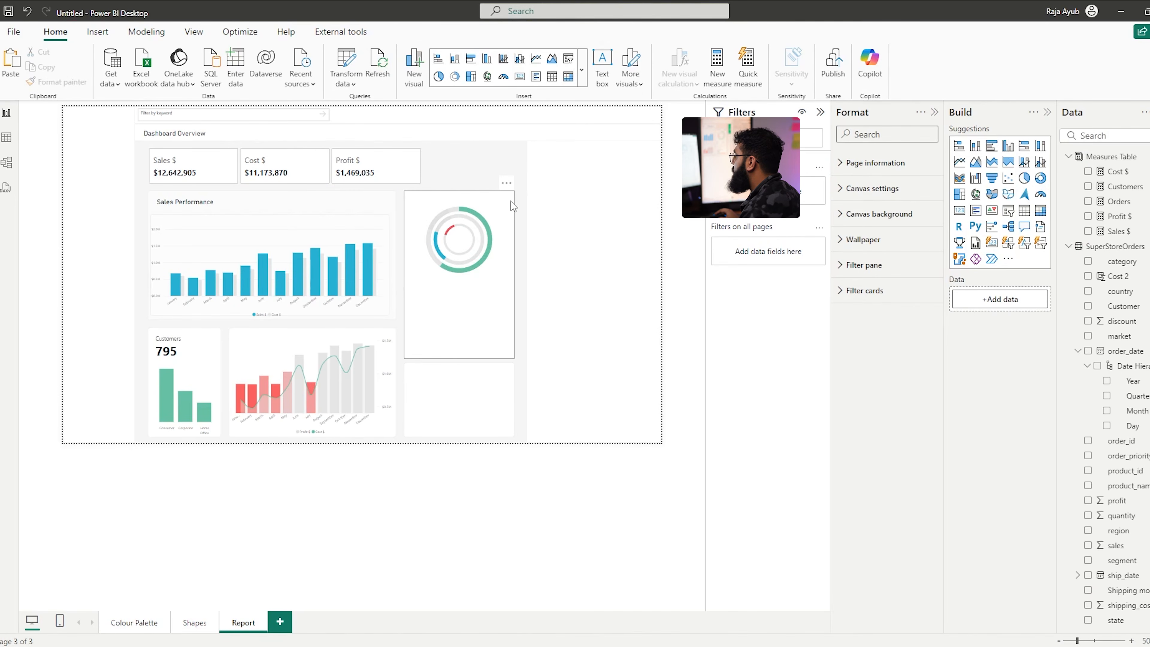
Duplicate the Customers card into the upper corner of the donut panel and replace its data with the Orders measure
{"action": "left_click", "coordinate": [177, 353]}
{"action": "key", "text": "ctrl+c"}
{"action": "key", "text": "ctrl+v"}
{"action": "left_click_drag", "start_coordinate": [177, 353], "coordinate": [496, 225]}
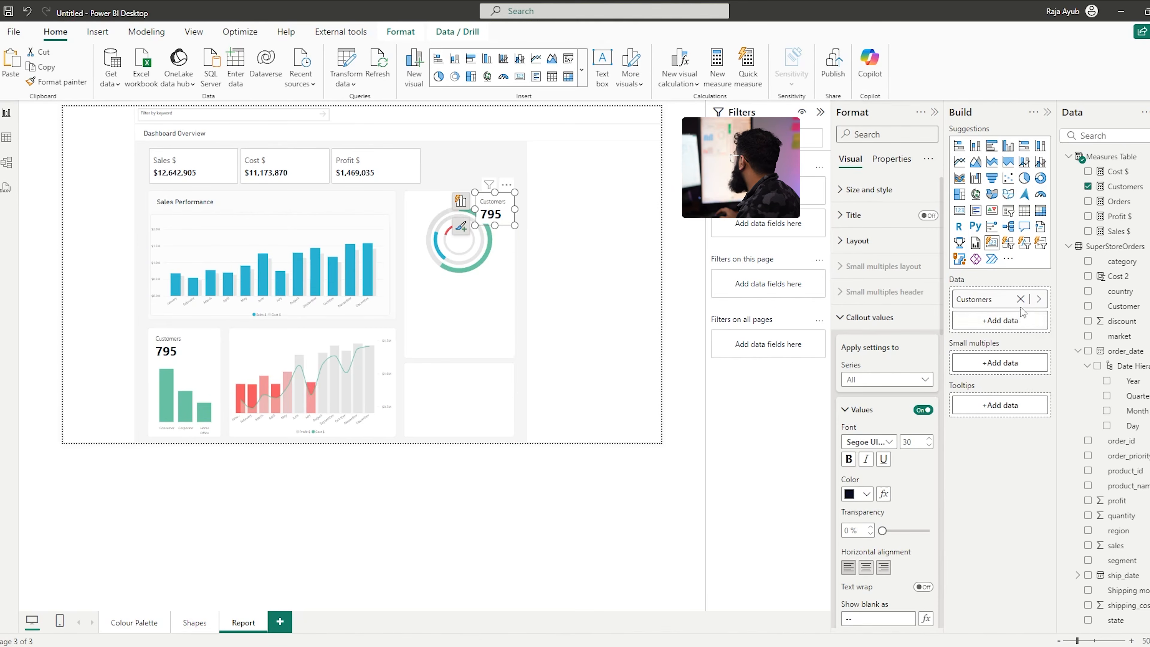
{"action": "left_click", "coordinate": [1088, 186]}
{"action": "left_click", "coordinate": [1088, 202]}
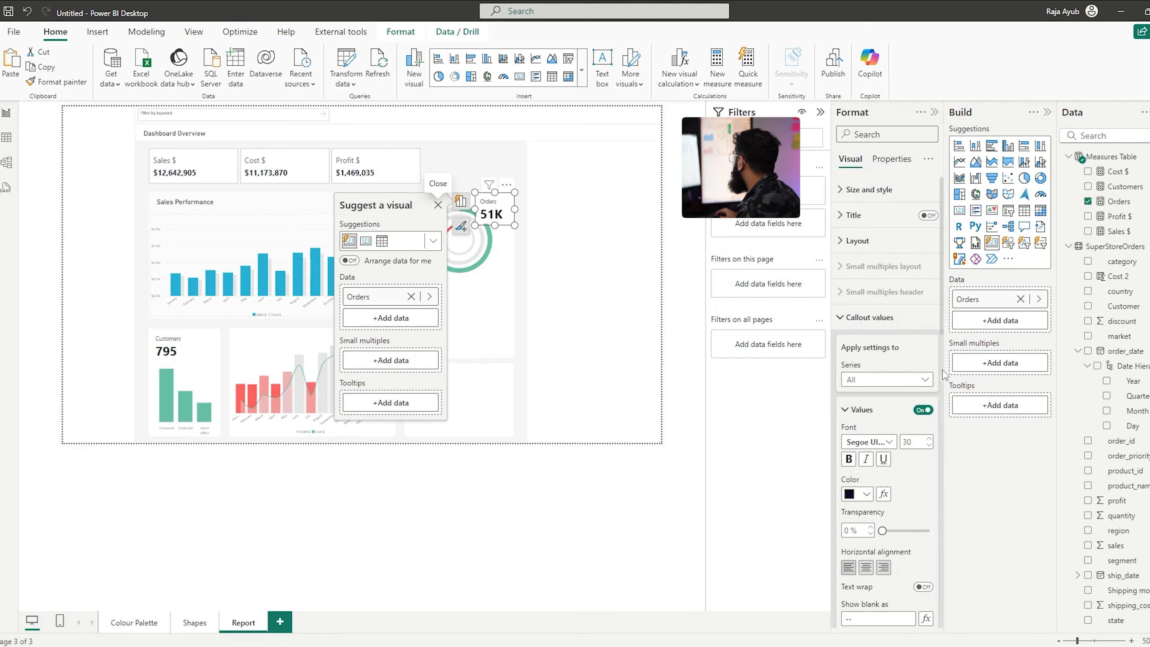
Set the Orders callout value to display units None and font size 20, and add a thousands separator to the measure
{"action": "scroll", "coordinate": [860, 326], "scroll_direction": "down", "scroll_amount": 4}
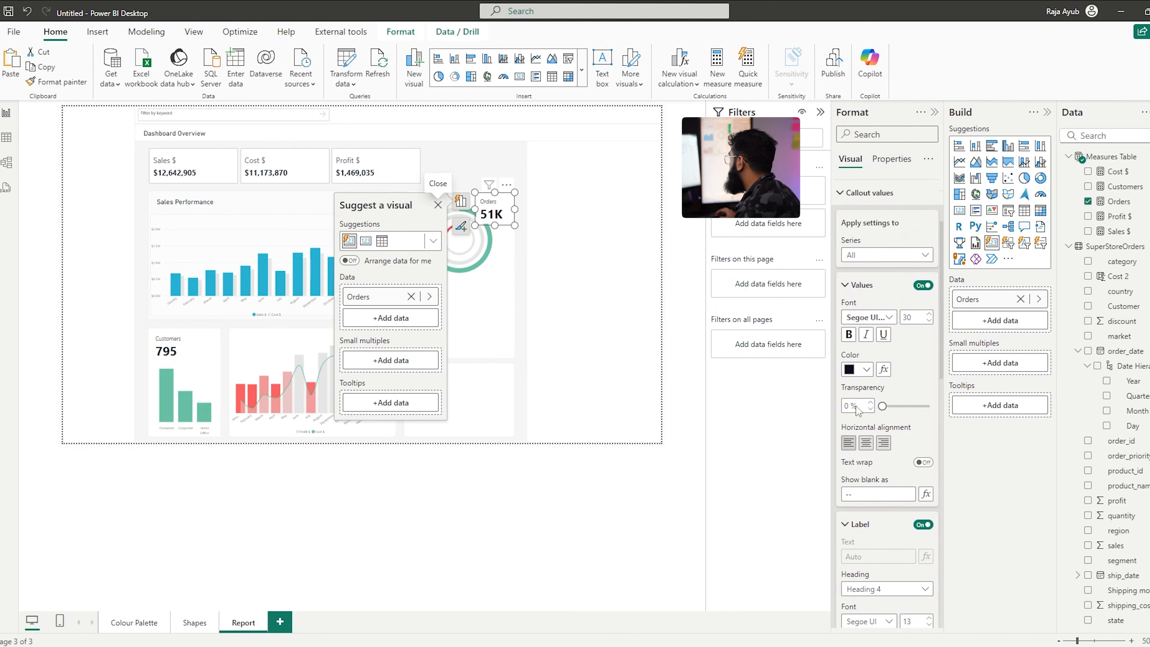
{"action": "scroll", "coordinate": [869, 294], "scroll_direction": "up", "scroll_amount": 1}
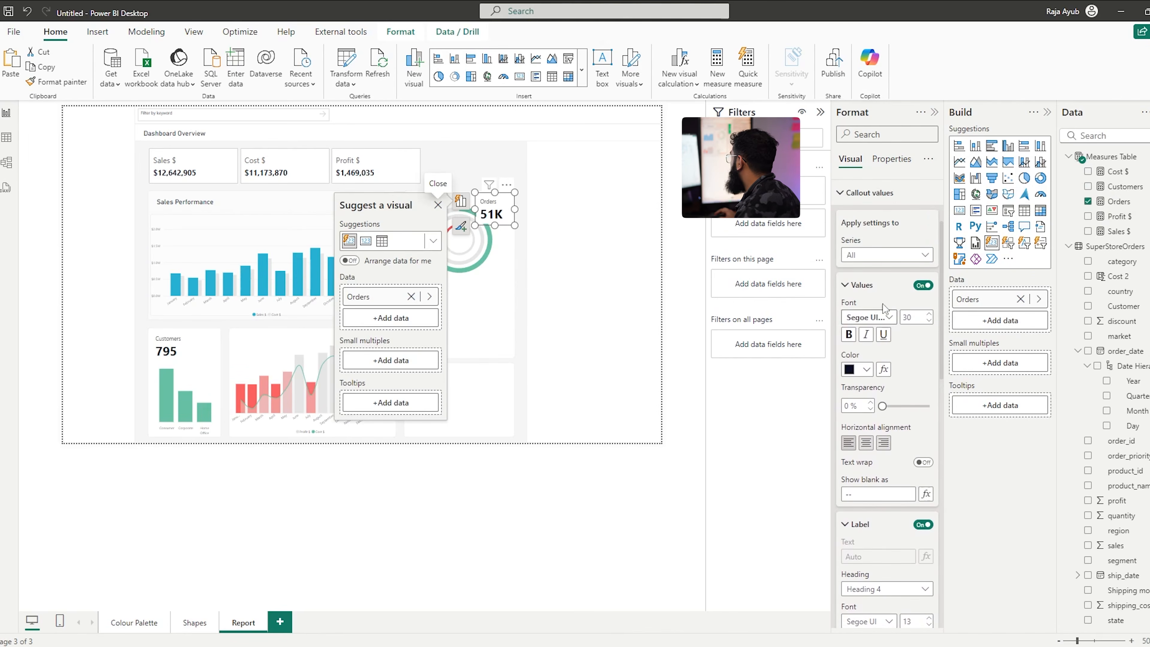
{"action": "scroll", "coordinate": [876, 249], "scroll_direction": "up", "scroll_amount": 2}
{"action": "left_click", "coordinate": [864, 383]}
{"action": "left_click", "coordinate": [860, 411]}
{"action": "scroll", "coordinate": [868, 419], "scroll_direction": "down", "scroll_amount": 4}
{"action": "left_click", "coordinate": [871, 433]}
{"action": "left_click", "coordinate": [870, 464]}
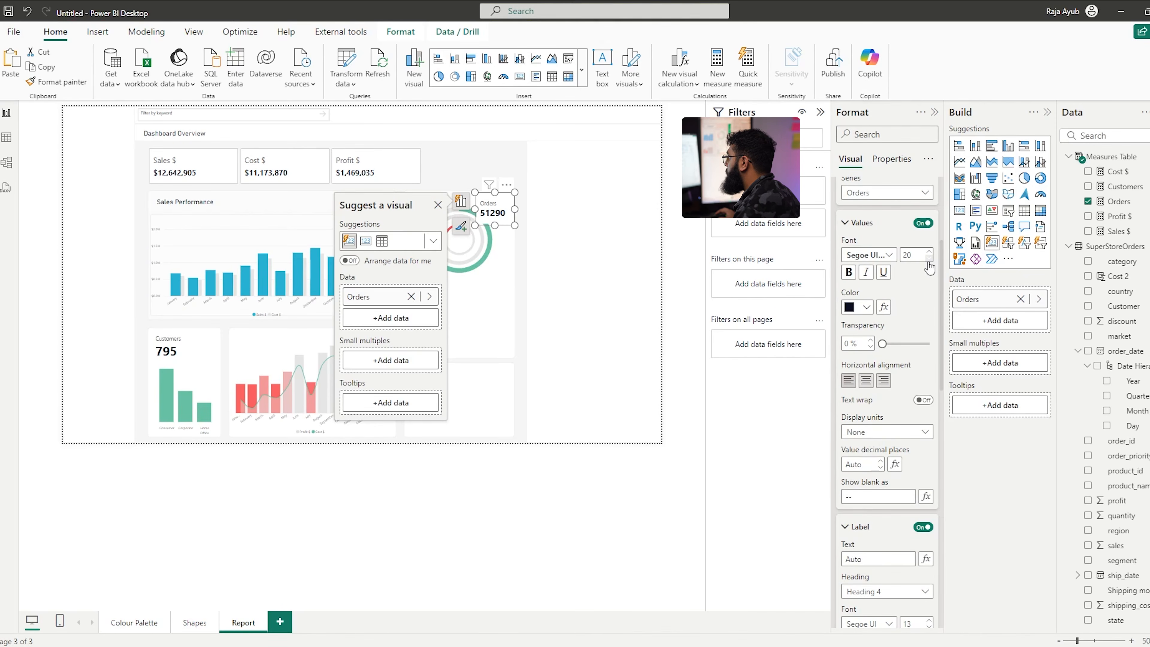
{"action": "left_click", "coordinate": [1130, 210]}
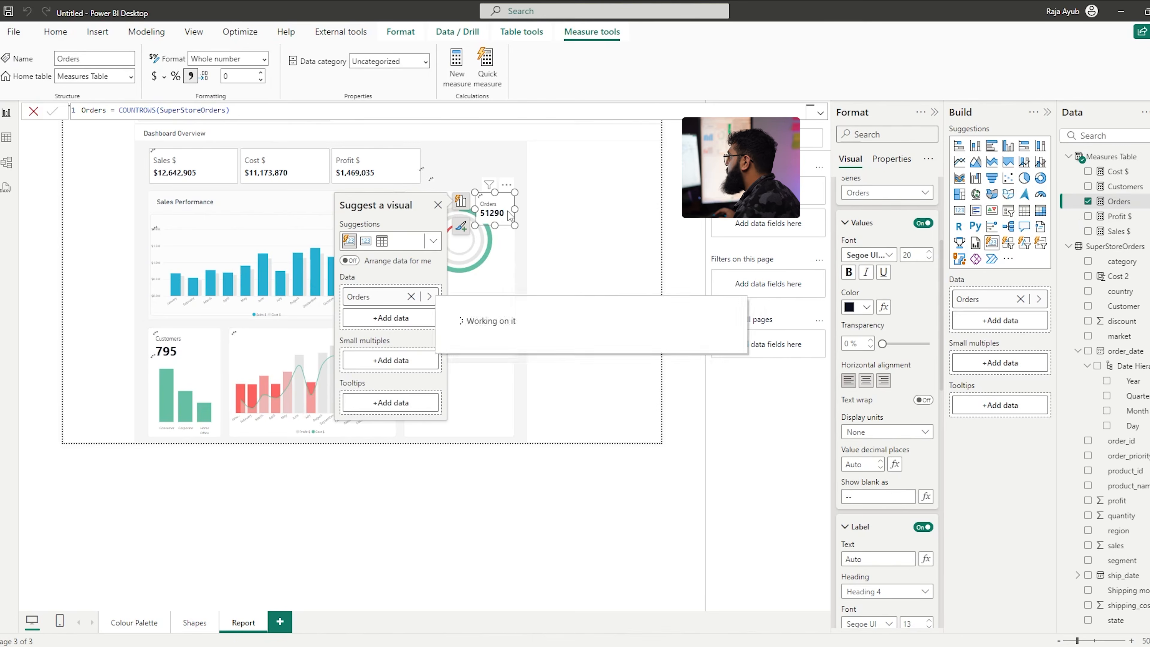
Turn off the background of the Orders card
{"action": "scroll", "coordinate": [866, 202], "scroll_direction": "up", "scroll_amount": 4}
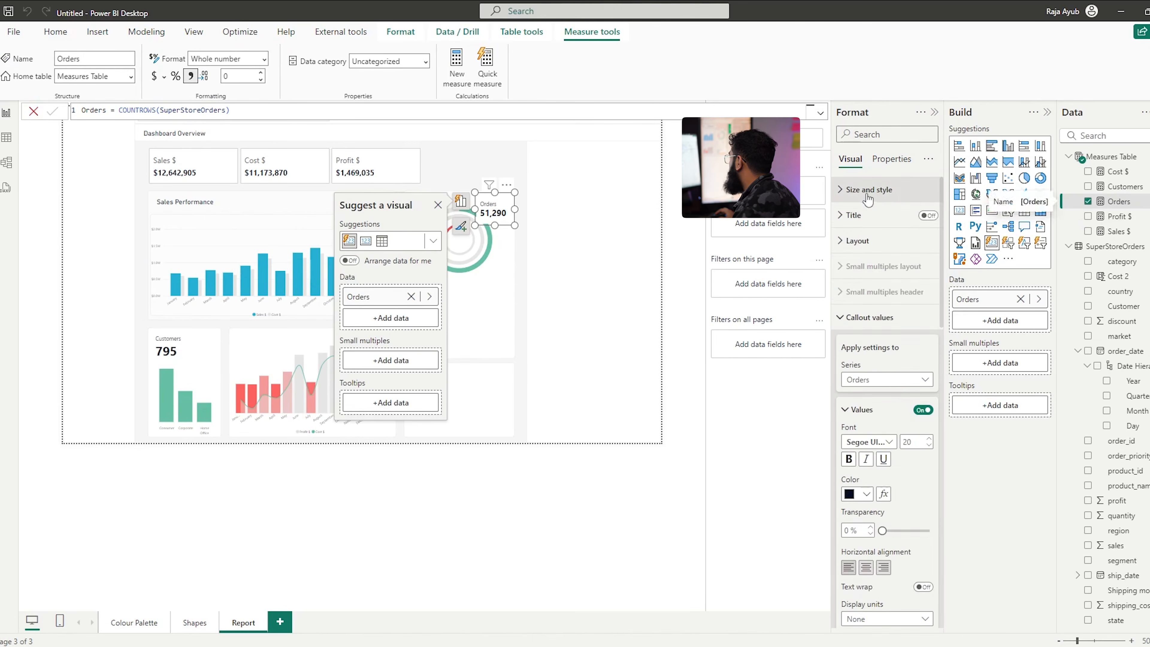
{"action": "left_click", "coordinate": [866, 201]}
{"action": "left_click", "coordinate": [868, 199]}
{"action": "scroll", "coordinate": [874, 364], "scroll_direction": "down", "scroll_amount": 3}
{"action": "left_click", "coordinate": [875, 199]}
{"action": "scroll", "coordinate": [905, 311], "scroll_direction": "down", "scroll_amount": 1}
{"action": "left_click", "coordinate": [923, 472]}
Move the Orders card slightly outward beside the donut rings and fine-tune its vertical position
{"action": "left_click_drag", "start_coordinate": [505, 215], "coordinate": [512, 217]}
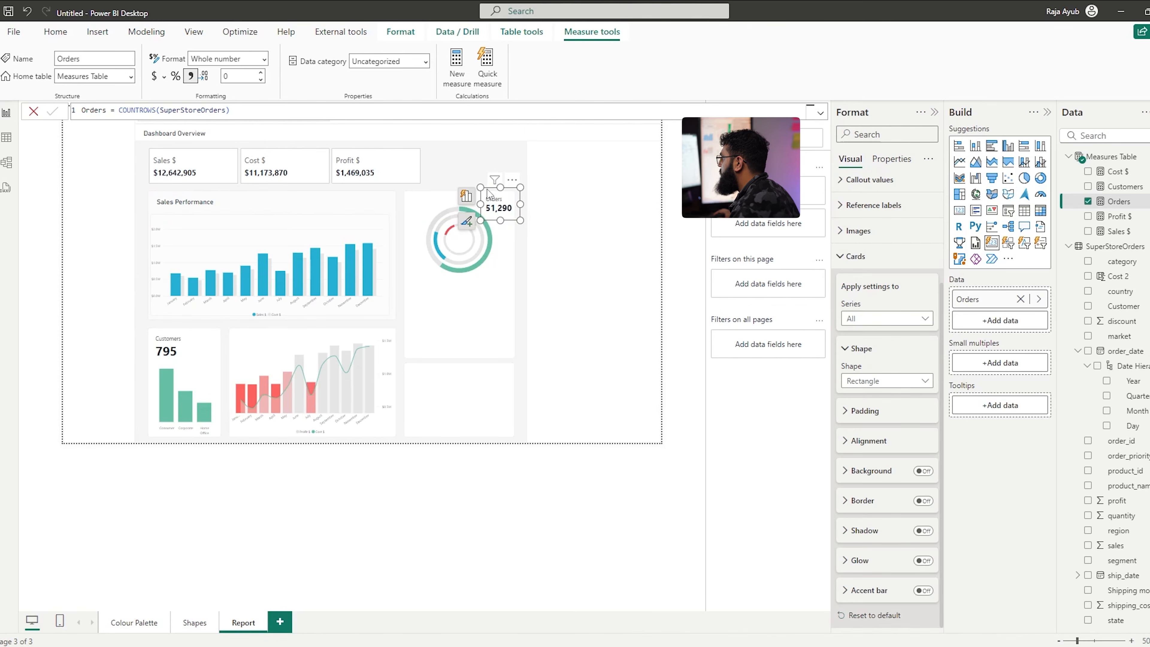
{"action": "key", "text": "Down"}
{"action": "key", "text": "Down"}
{"action": "key", "text": "Down"}
{"action": "key", "text": "Down"}
{"action": "key", "text": "Up"}
{"action": "key", "text": "Up"}
{"action": "key", "text": "Up"}
{"action": "key", "text": "Down"}
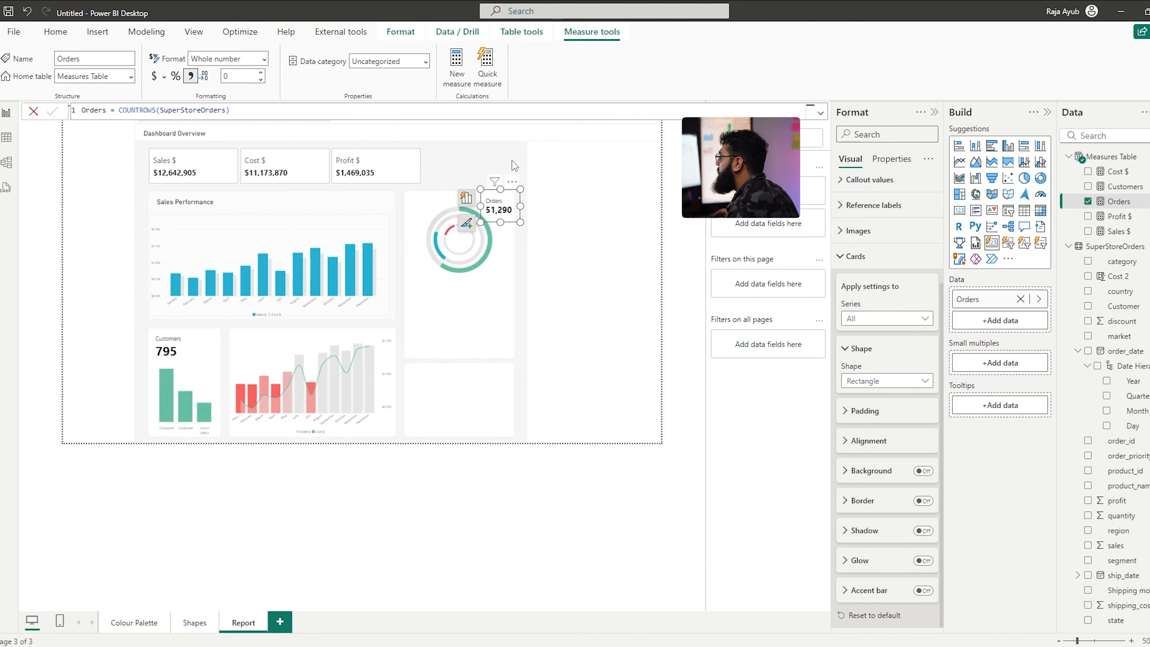
Select the nested donut rings together and move them slightly down inside their panel, below the Orders card
{"action": "left_click", "coordinate": [496, 176]}
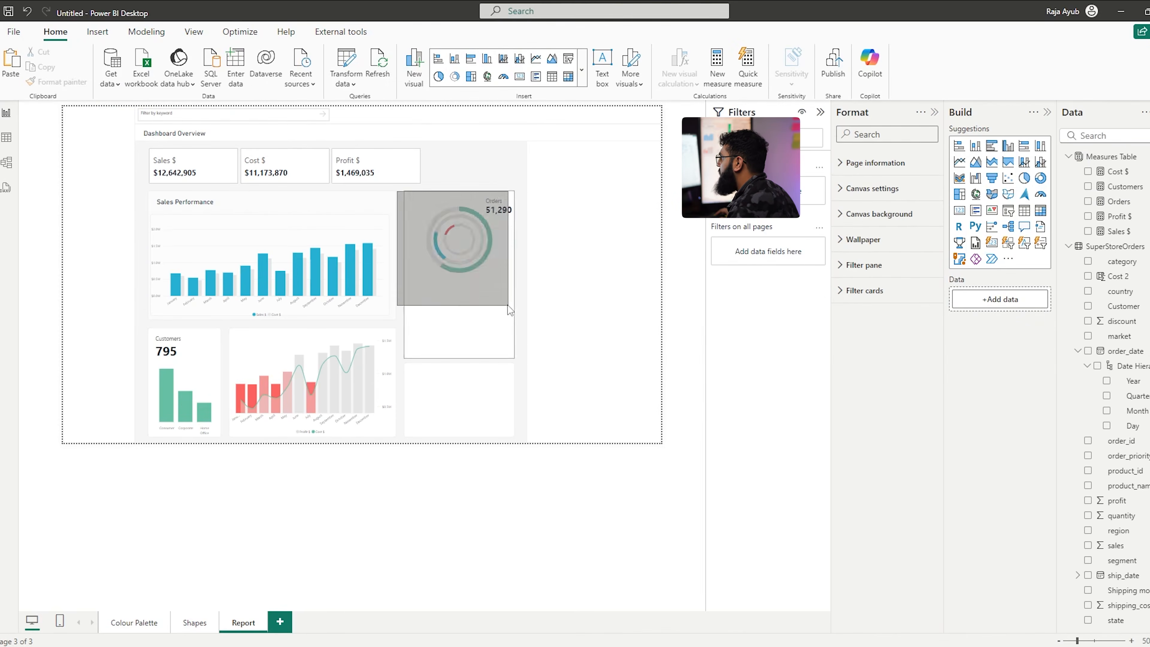
{"action": "left_click", "coordinate": [452, 247]}
{"action": "left_click_drag", "start_coordinate": [490, 260], "coordinate": [458, 259]}
{"action": "left_click", "coordinate": [524, 253]}
{"action": "left_click", "coordinate": [530, 270]}
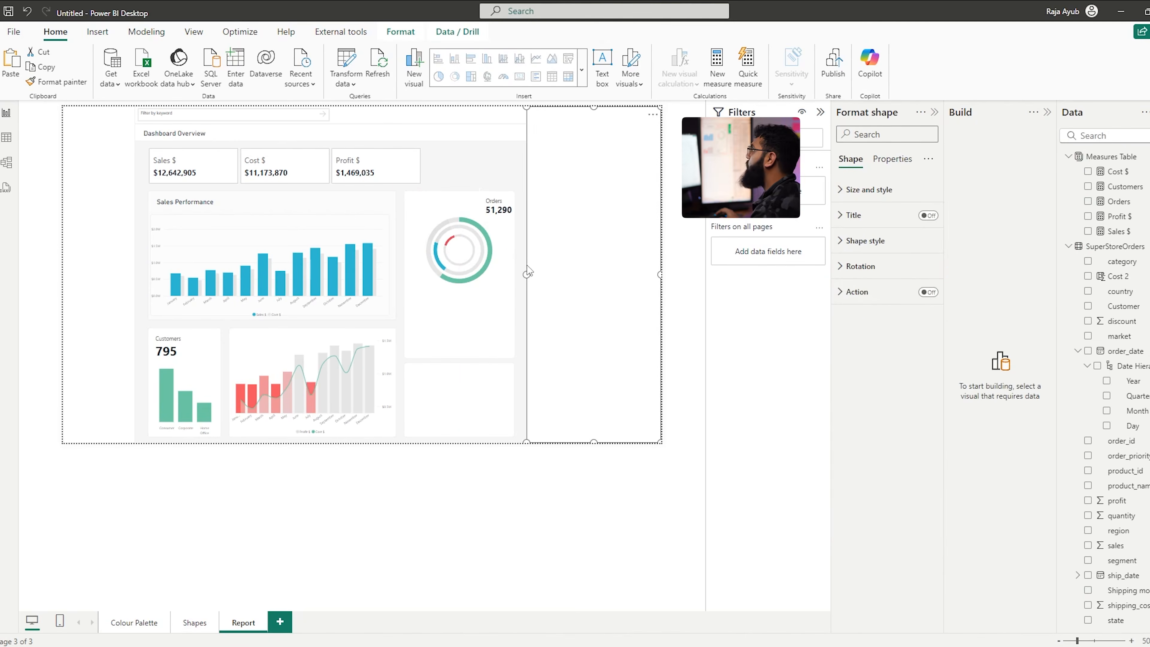
{"action": "left_click", "coordinate": [484, 168]}
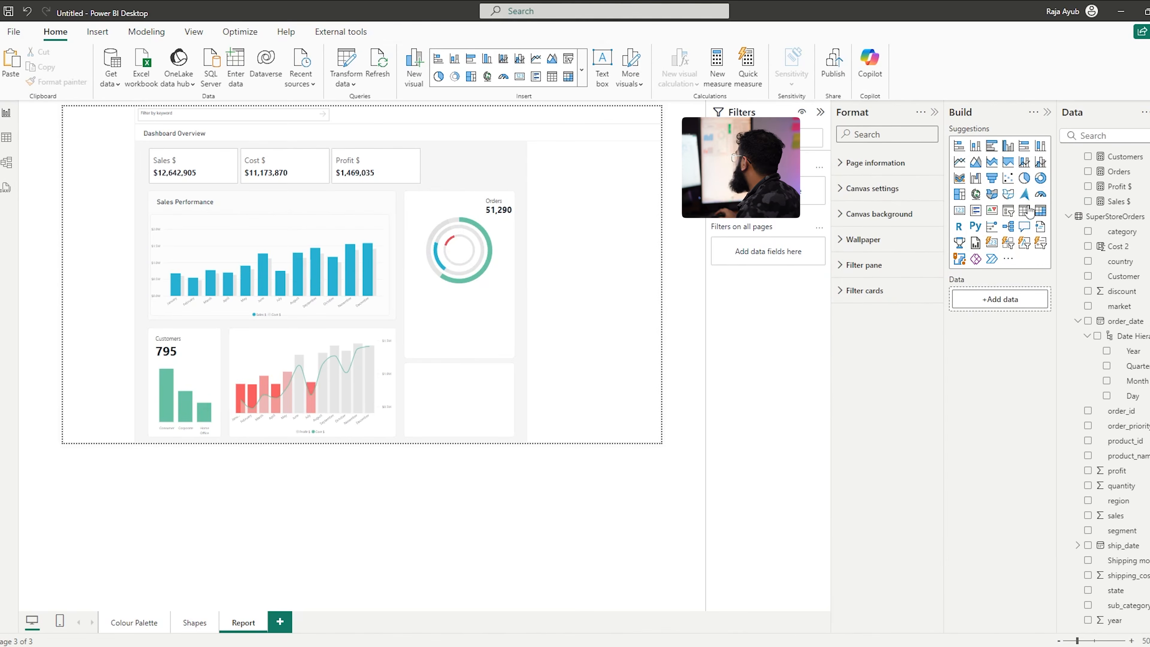
Add a multi-row card showing Orders by Shipping mode below the donut rings and size it to fit the panel's width
{"action": "left_click_drag", "start_coordinate": [127, 212], "coordinate": [448, 365]}
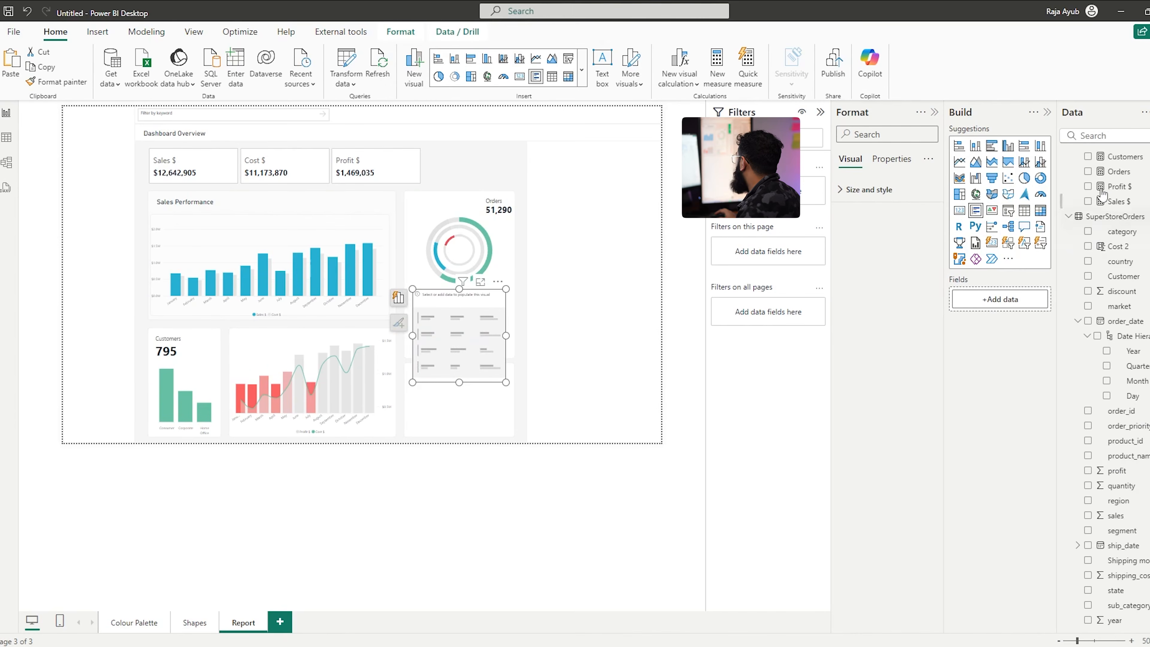
{"action": "left_click", "coordinate": [1088, 172]}
{"action": "left_click", "coordinate": [398, 298]}
{"action": "left_click_drag", "start_coordinate": [506, 382], "coordinate": [448, 326]}
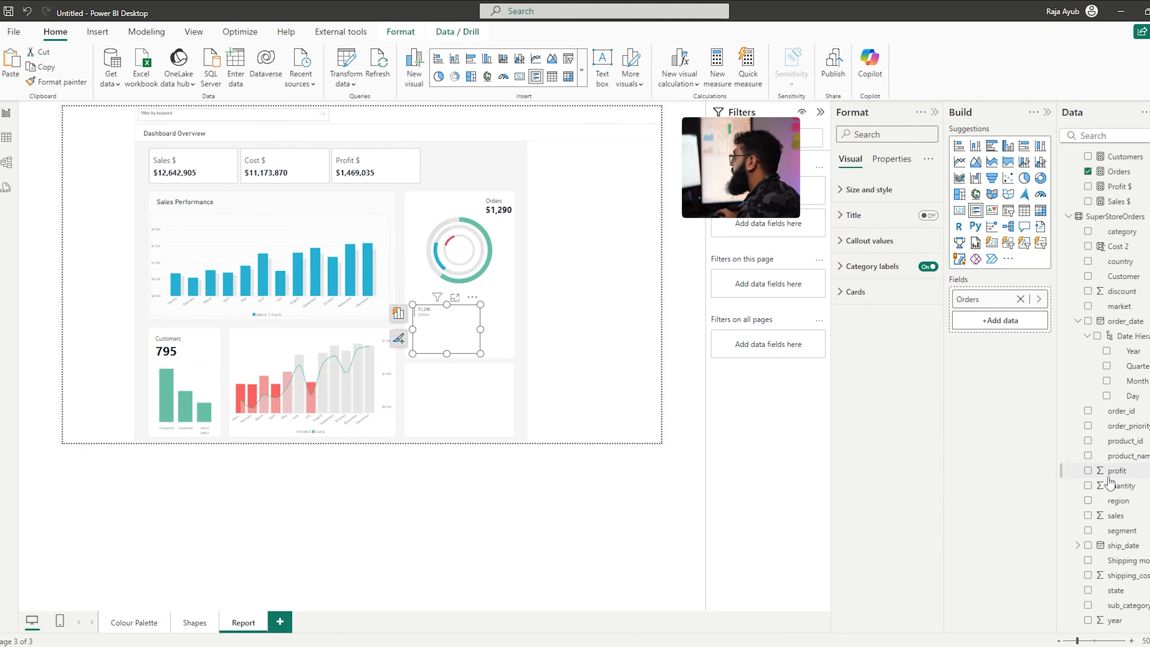
{"action": "left_click_drag", "start_coordinate": [1134, 571], "coordinate": [996, 322]}
{"action": "left_click_drag", "start_coordinate": [481, 330], "coordinate": [510, 330]}
{"action": "scroll", "coordinate": [455, 334], "scroll_direction": "down", "scroll_amount": 2}
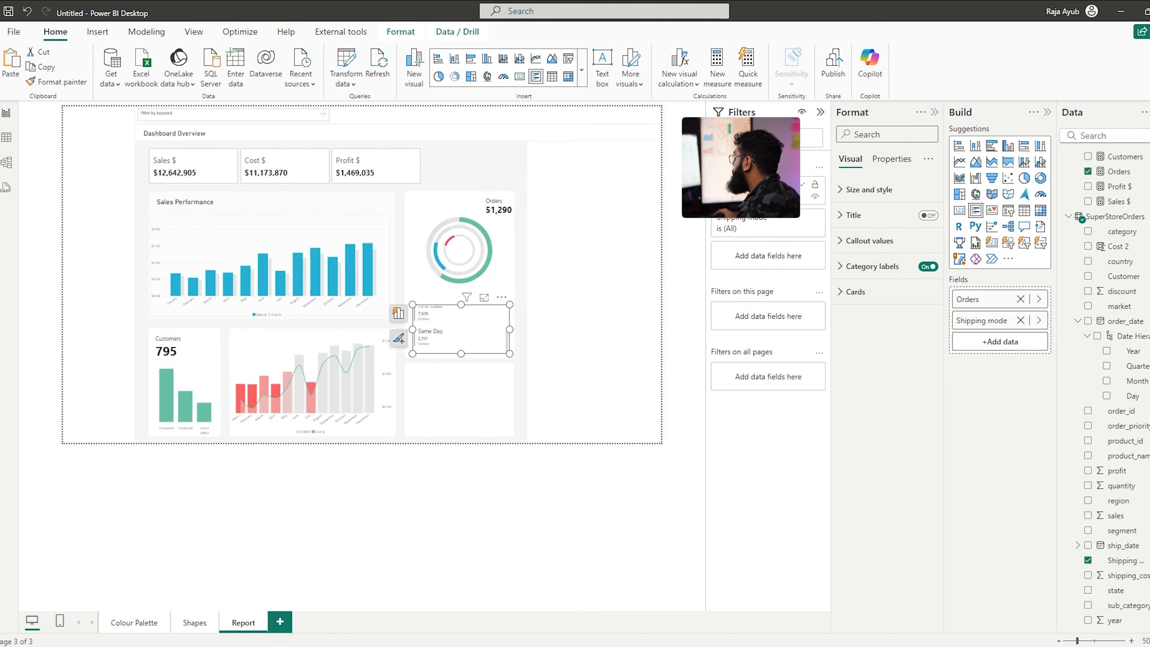
Filter the multi-row card's Shipping mode to First Class and Same Day
{"action": "left_click", "coordinate": [741, 224]}
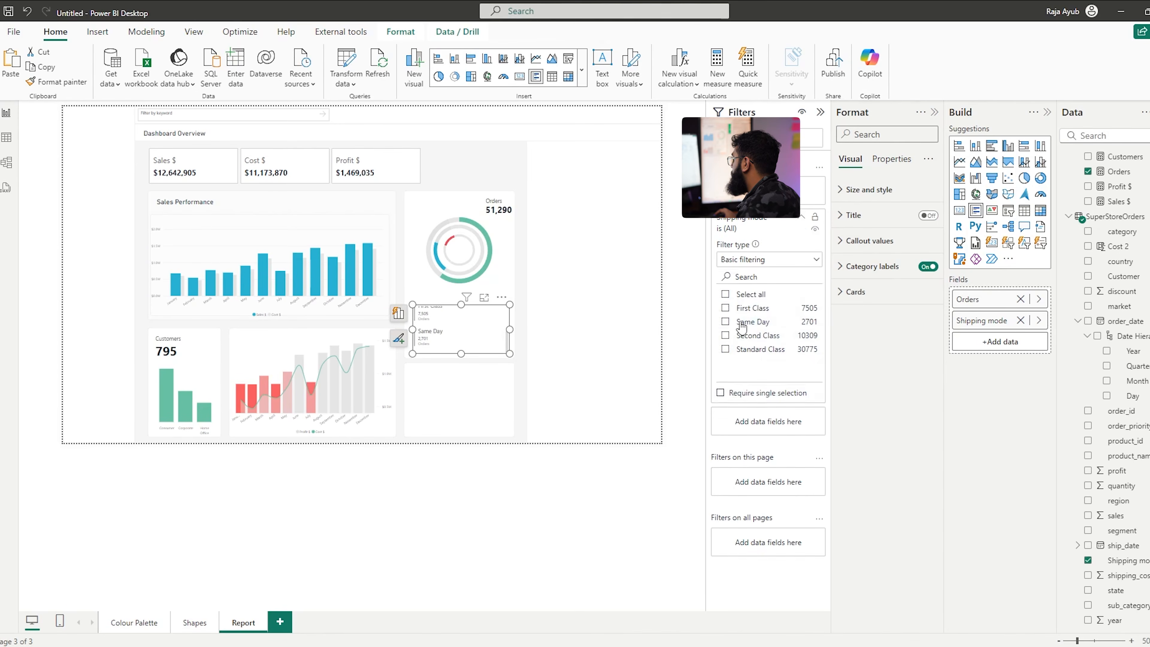
{"action": "left_click", "coordinate": [742, 309]}
{"action": "left_click", "coordinate": [741, 322]}
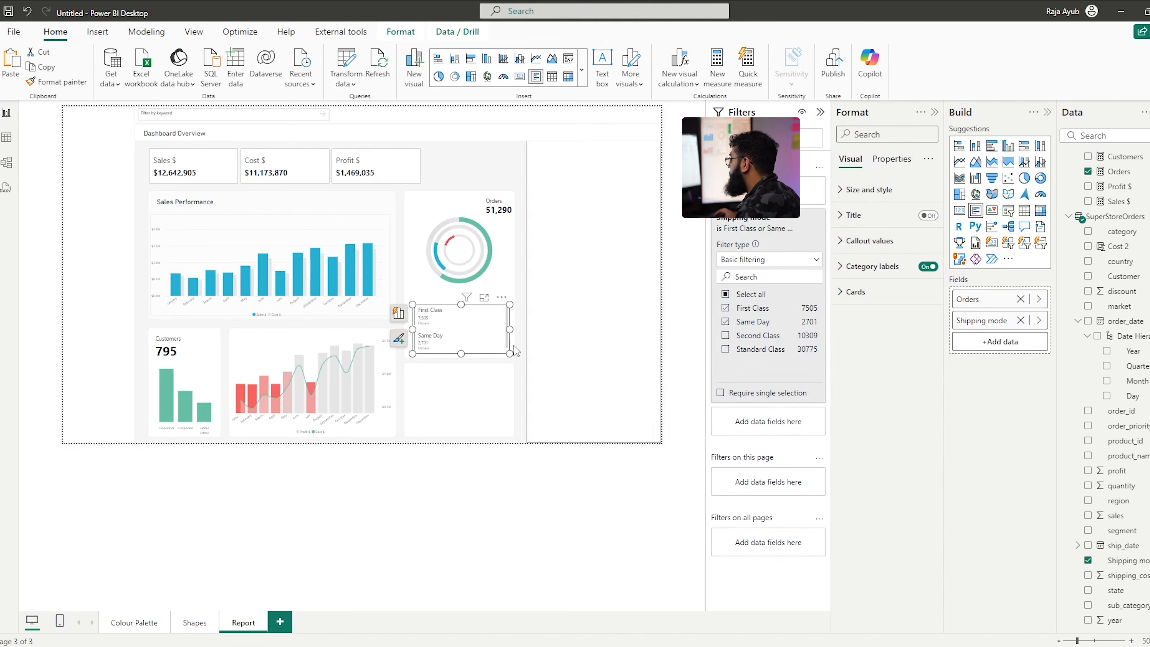
Duplicate the multi-row card beside the original and filter the copy's Shipping mode to Second Class and Standard Class
{"action": "left_click_drag", "start_coordinate": [464, 355], "coordinate": [499, 336]}
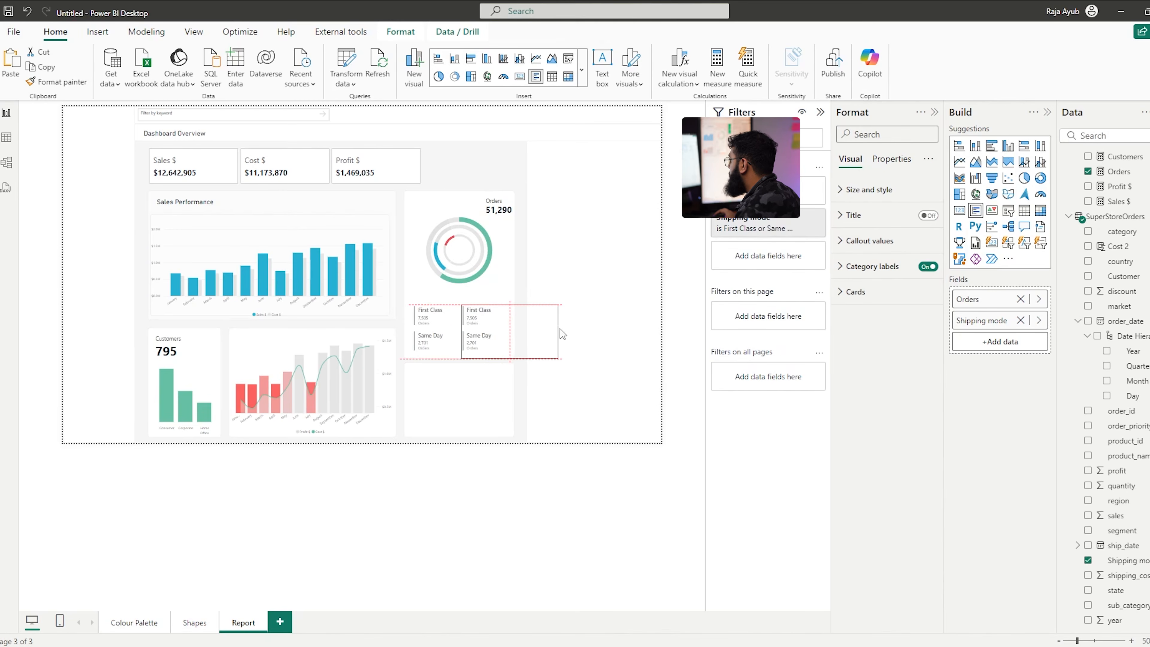
{"action": "left_click", "coordinate": [803, 227]}
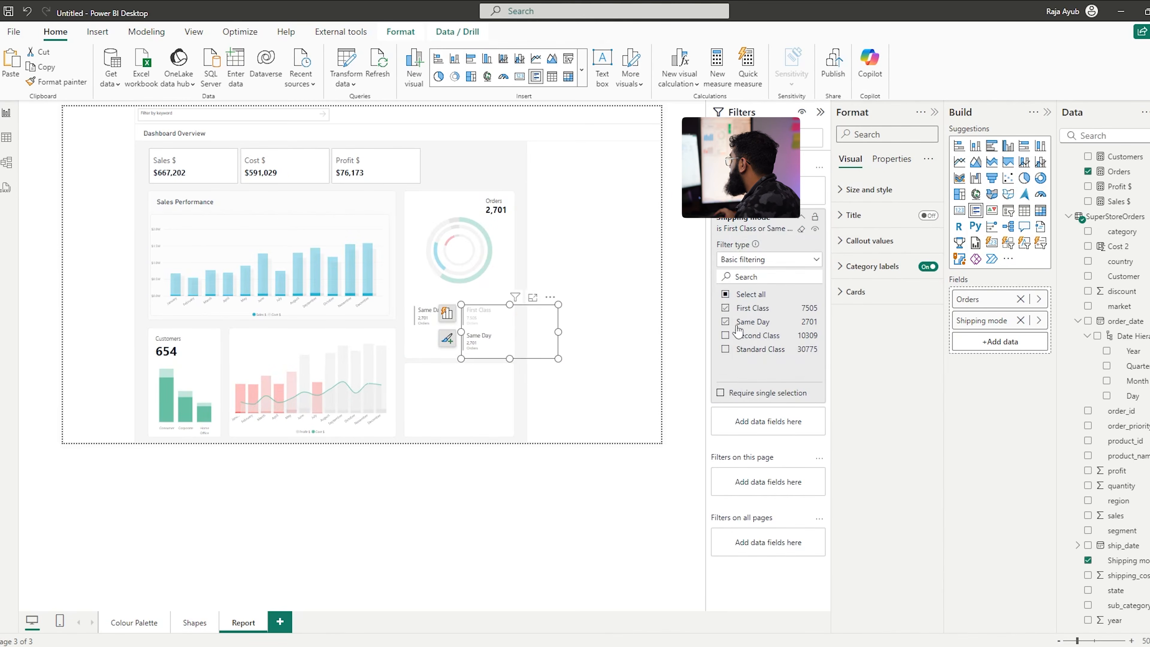
{"action": "left_click", "coordinate": [738, 310]}
{"action": "left_click", "coordinate": [739, 323]}
{"action": "left_click", "coordinate": [737, 350]}
{"action": "left_click", "coordinate": [738, 335]}
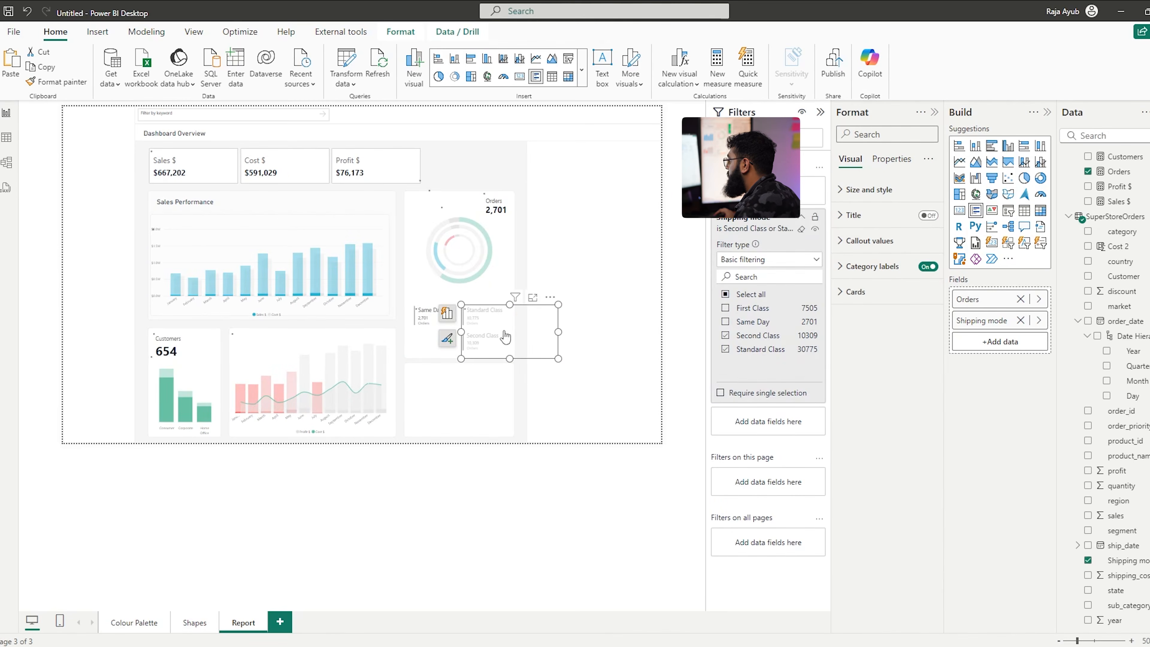
{"action": "left_click", "coordinate": [480, 339]}
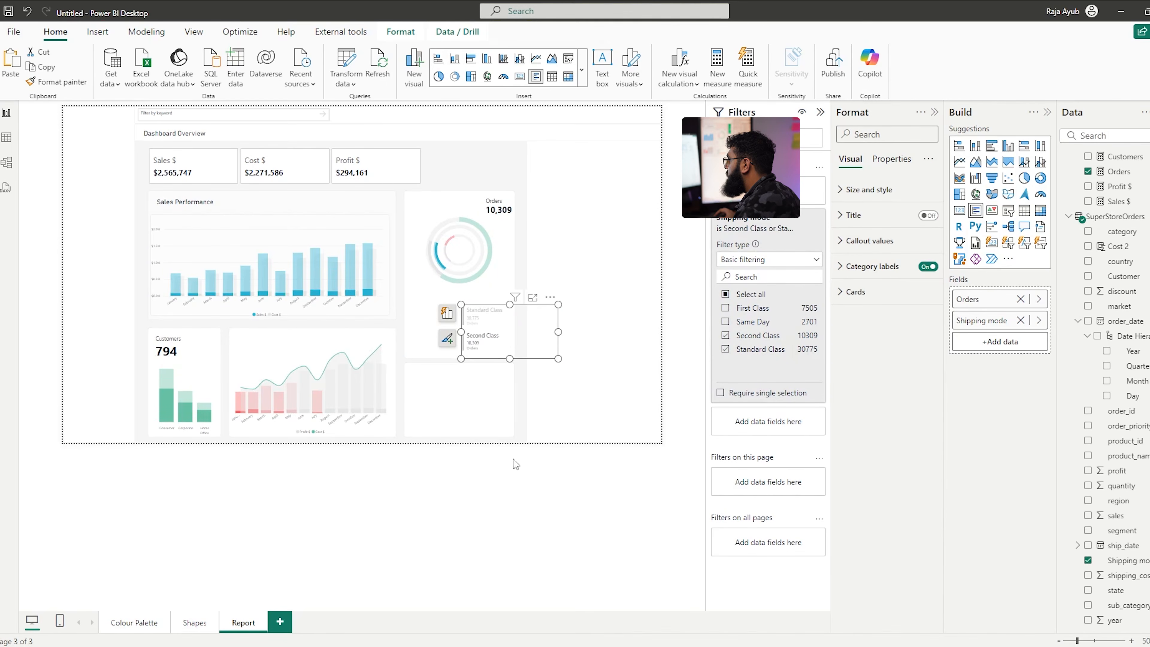
{"action": "left_click", "coordinate": [507, 507]}
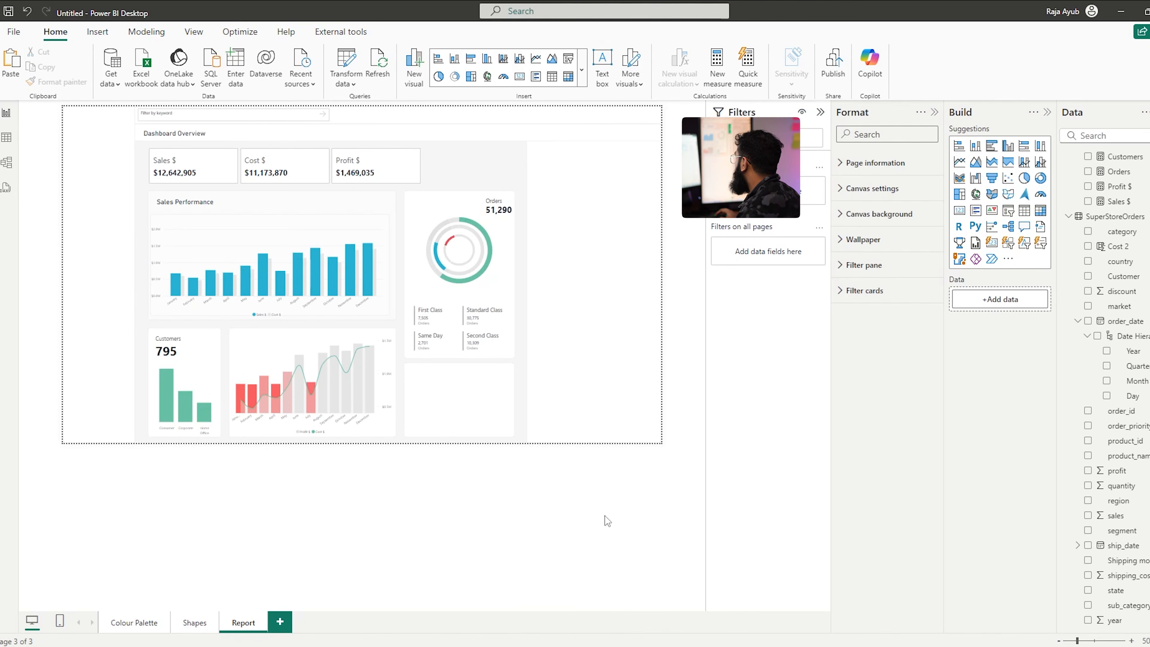
Add a donut chart with Shipping mode as legend and Orders as values, and place it beside the multi-row cards
{"action": "left_click", "coordinate": [1040, 178]}
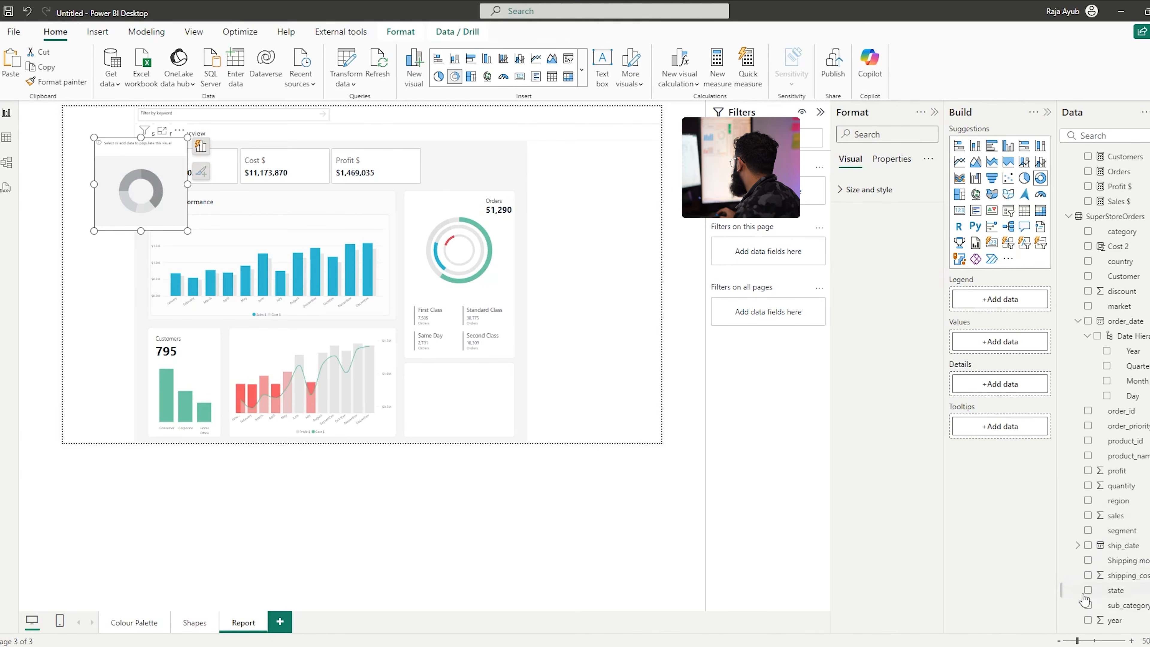
{"action": "left_click", "coordinate": [1088, 561]}
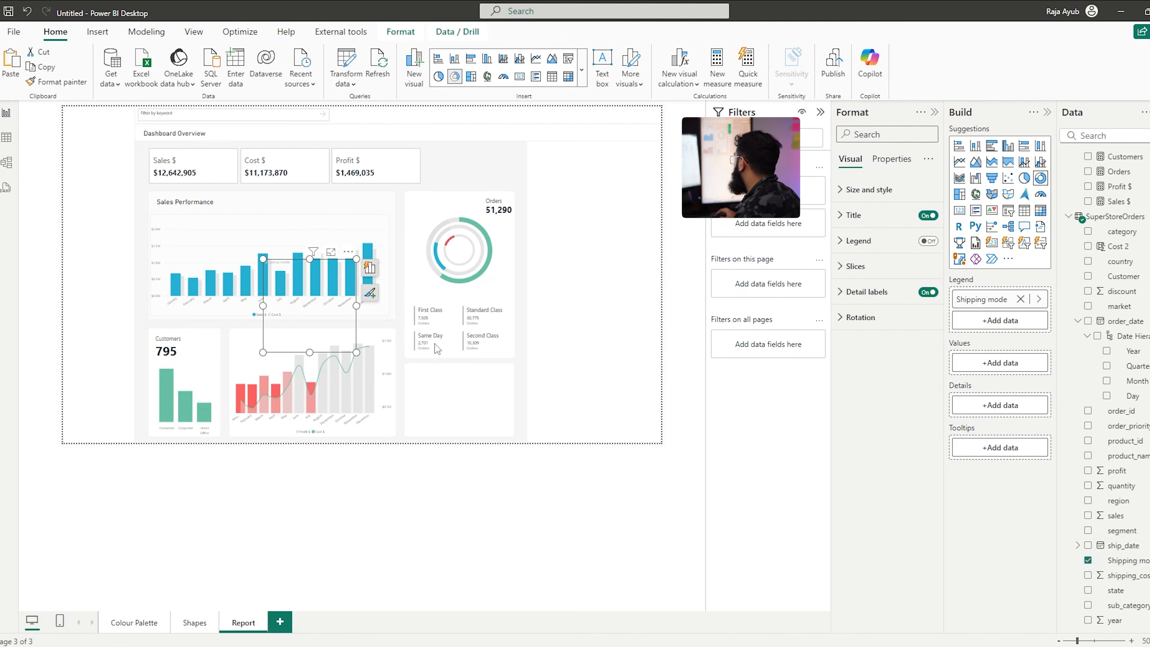
{"action": "left_click", "coordinate": [1088, 171]}
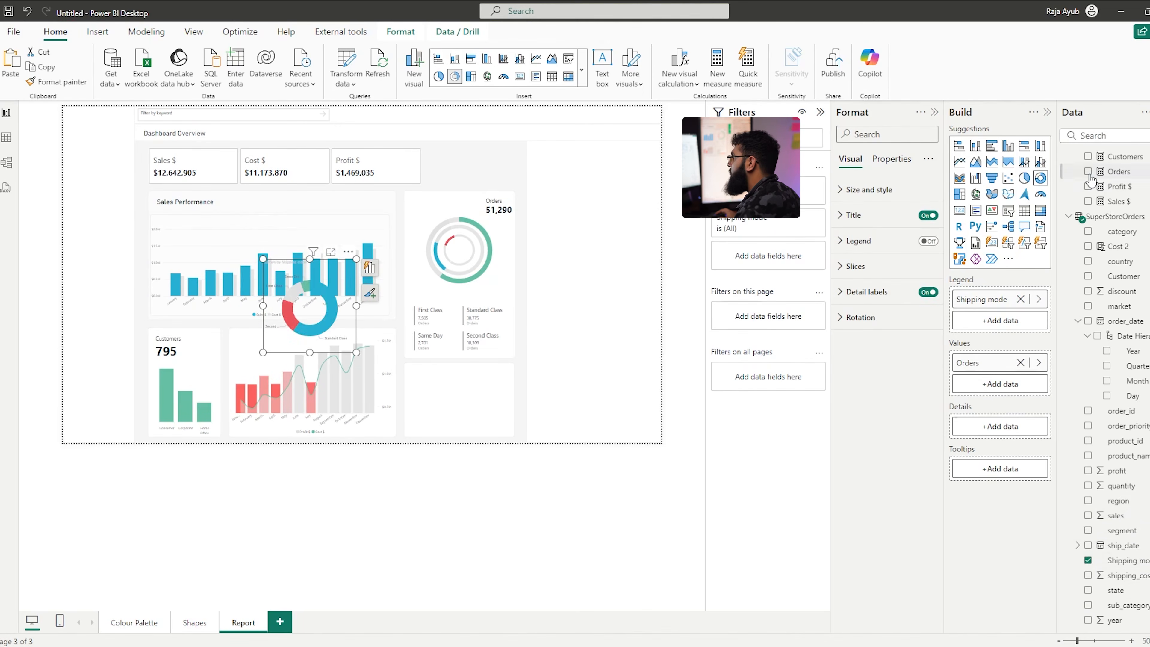
{"action": "left_click", "coordinate": [370, 268]}
{"action": "left_click_drag", "start_coordinate": [303, 314], "coordinate": [541, 367]}
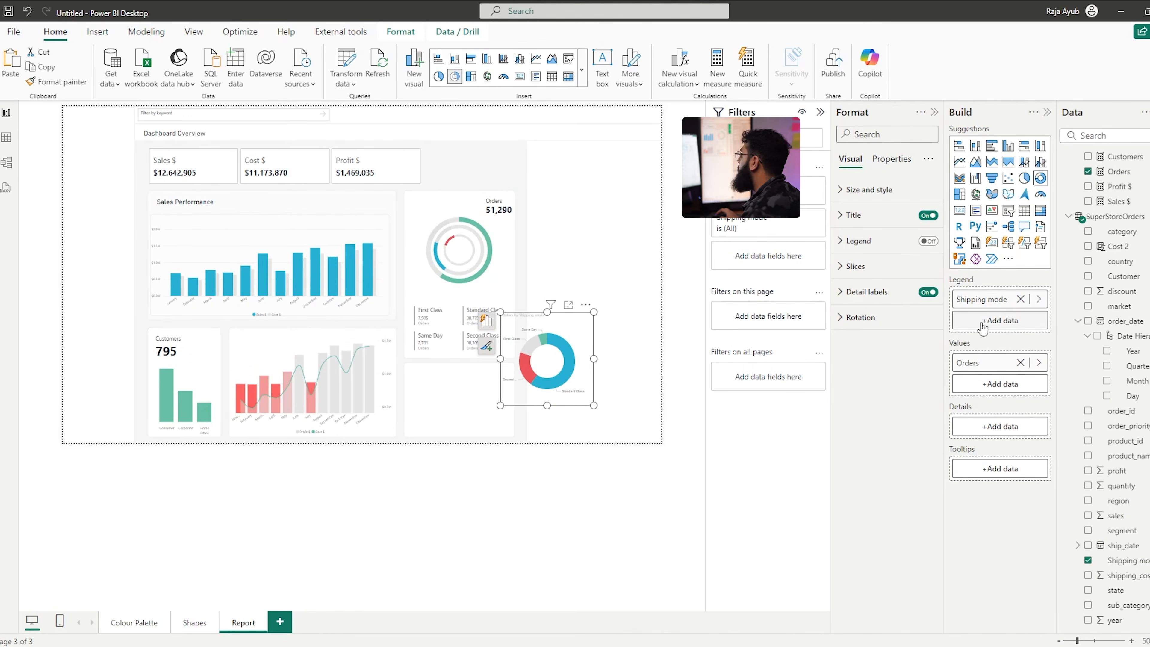
Turn off the new donut's detail labels and title, turn on its legend, and shrink the chart until only the legend strip shows
{"action": "left_click", "coordinate": [928, 293]}
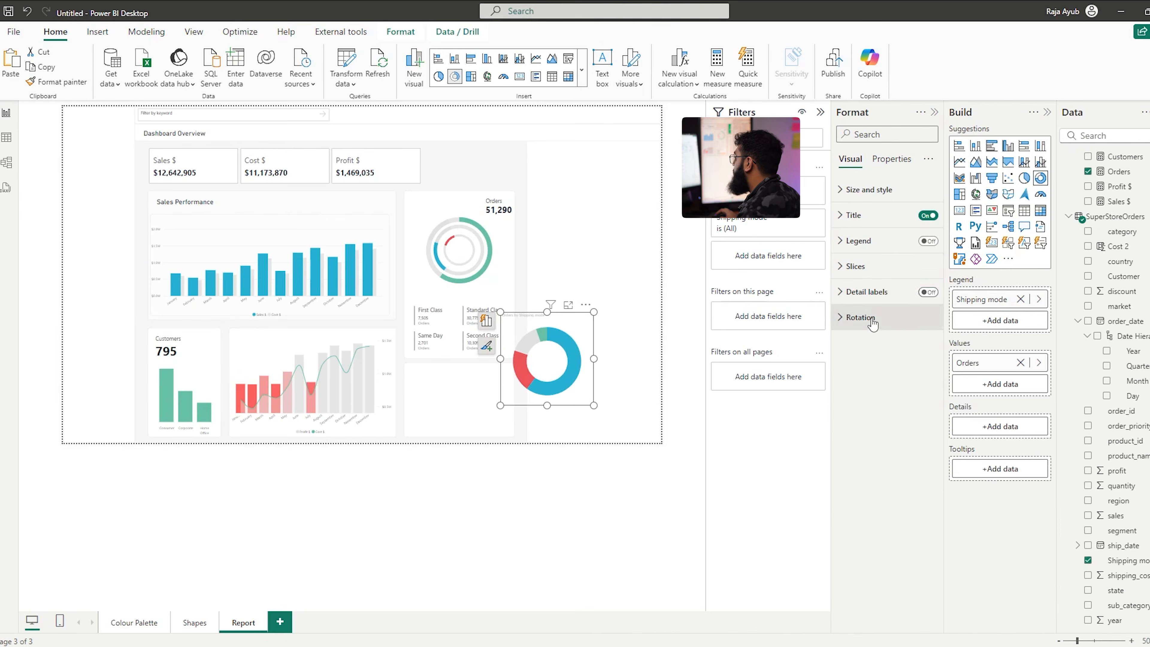
{"action": "left_click", "coordinate": [927, 241]}
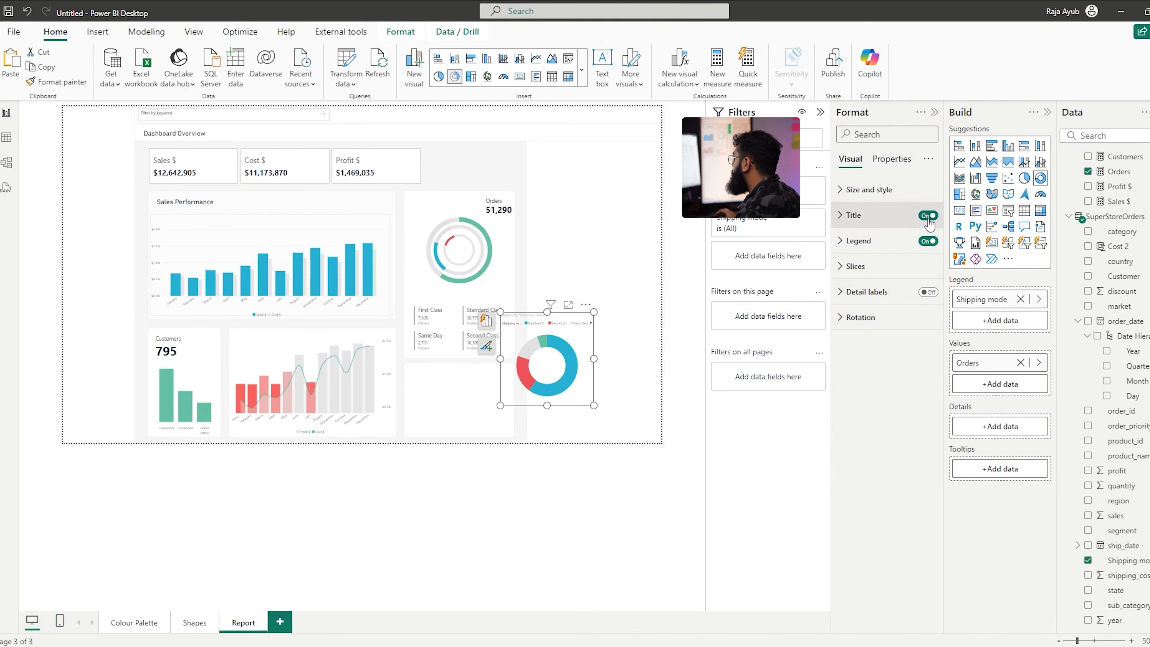
{"action": "left_click", "coordinate": [929, 220]}
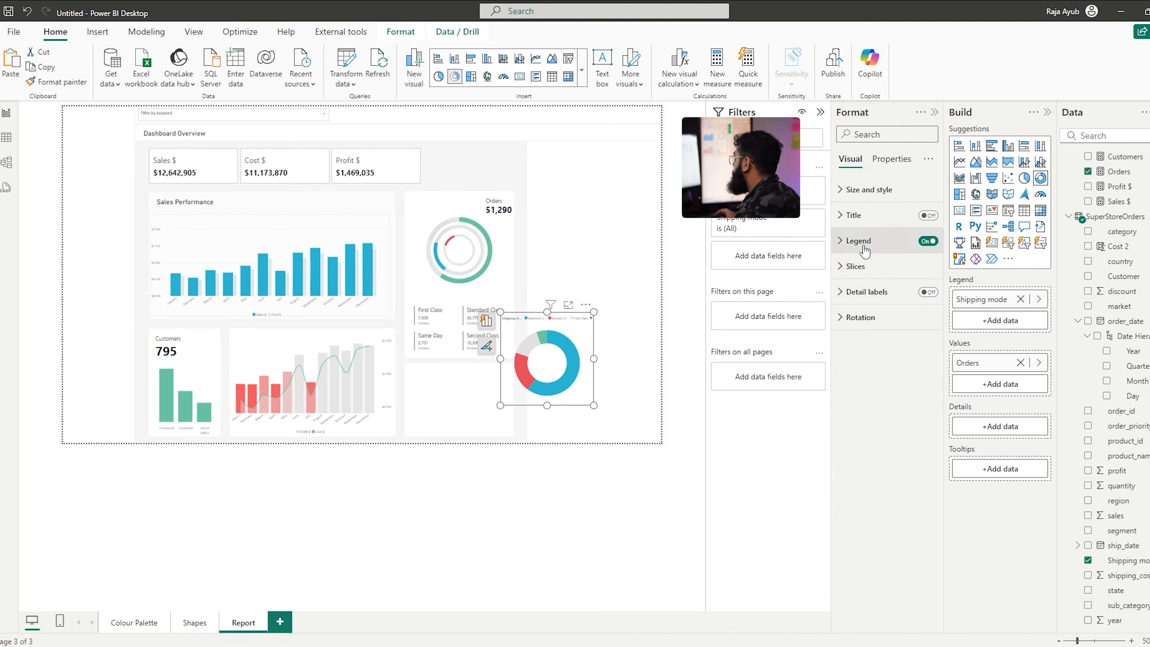
{"action": "left_click_drag", "start_coordinate": [594, 407], "coordinate": [643, 320]}
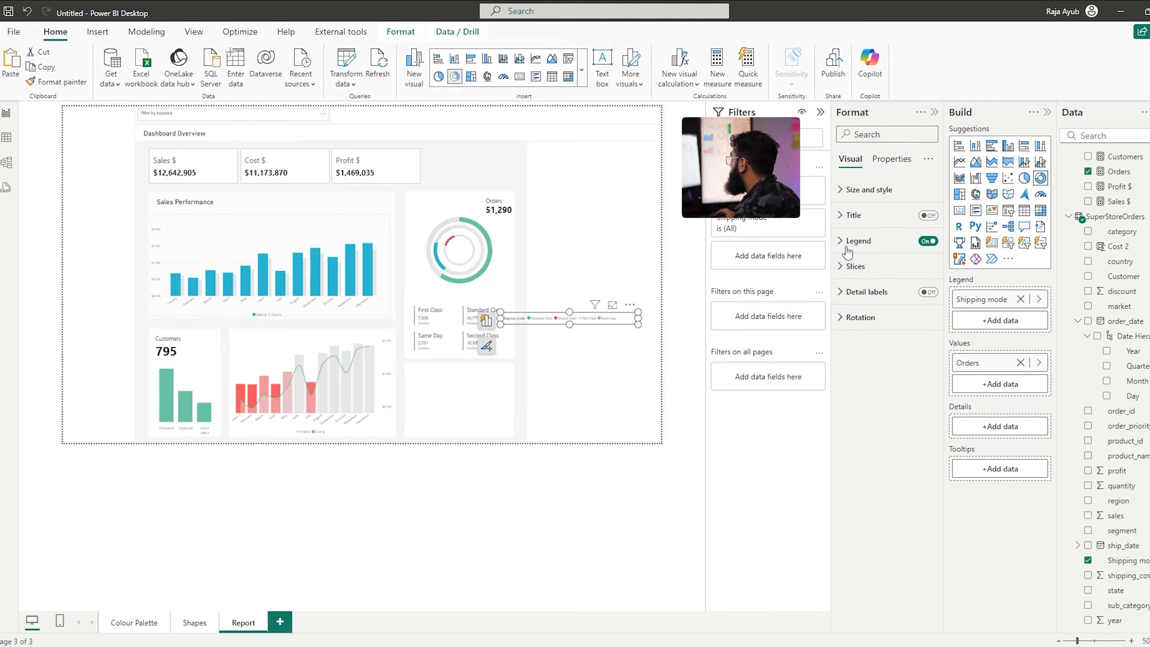
Set the legend position of the shipping-mode strip to Bottom center
{"action": "left_click", "coordinate": [846, 244]}
{"action": "left_click", "coordinate": [876, 303]}
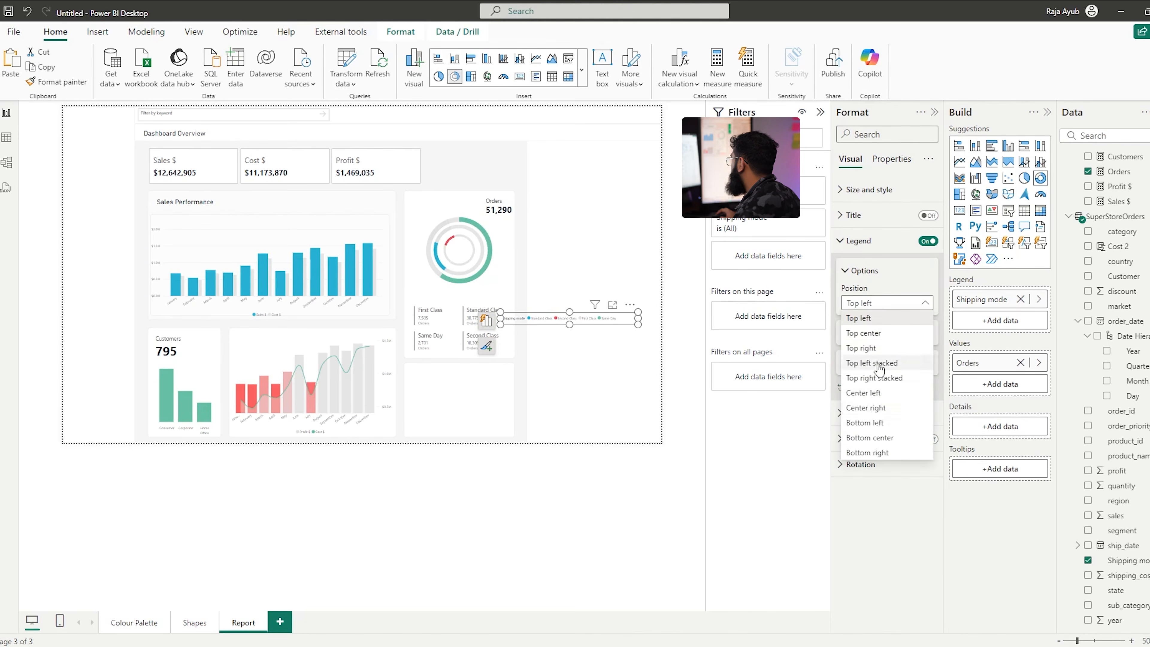
{"action": "left_click", "coordinate": [871, 433]}
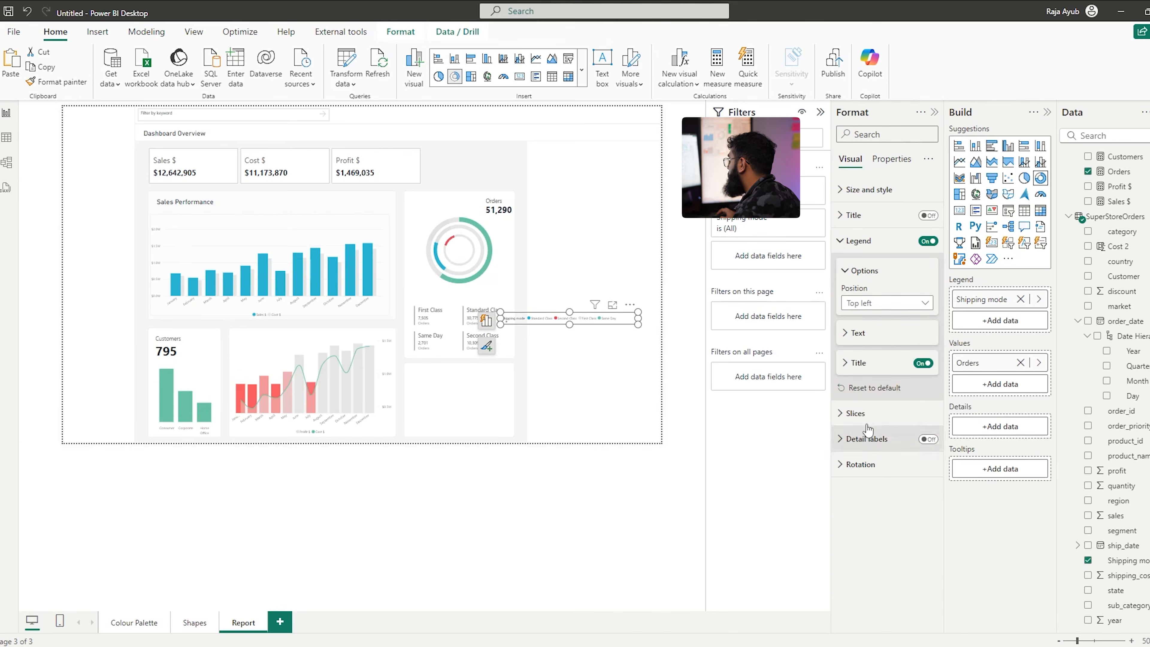
{"action": "left_click", "coordinate": [864, 307]}
{"action": "left_click", "coordinate": [871, 320]}
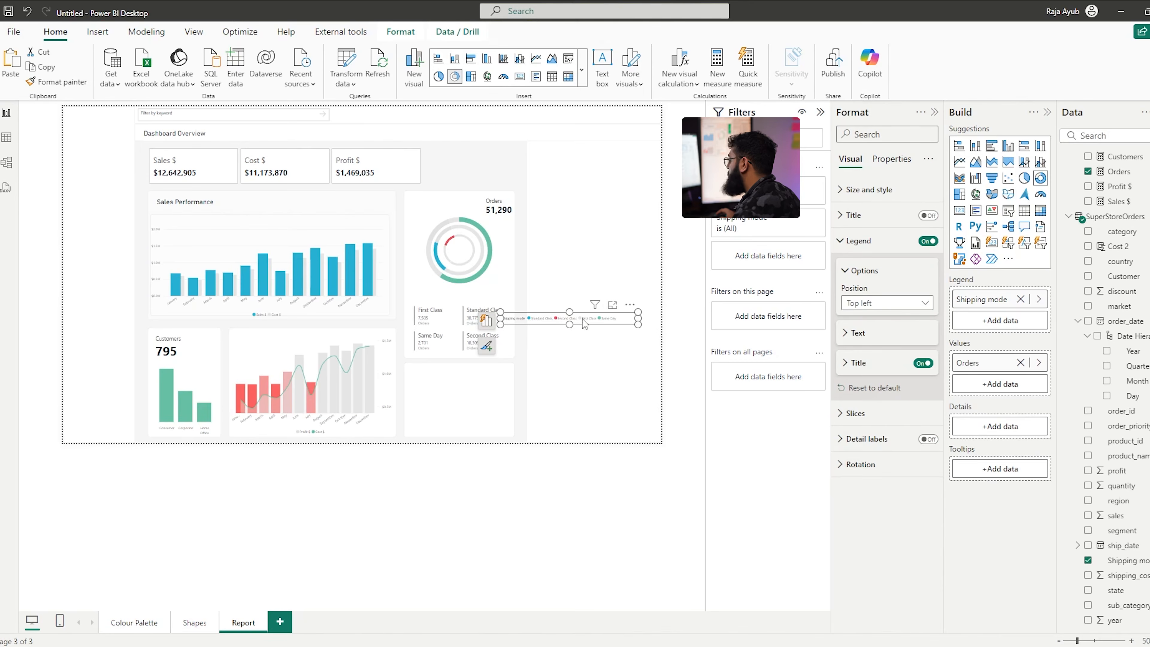
{"action": "left_click", "coordinate": [864, 307]}
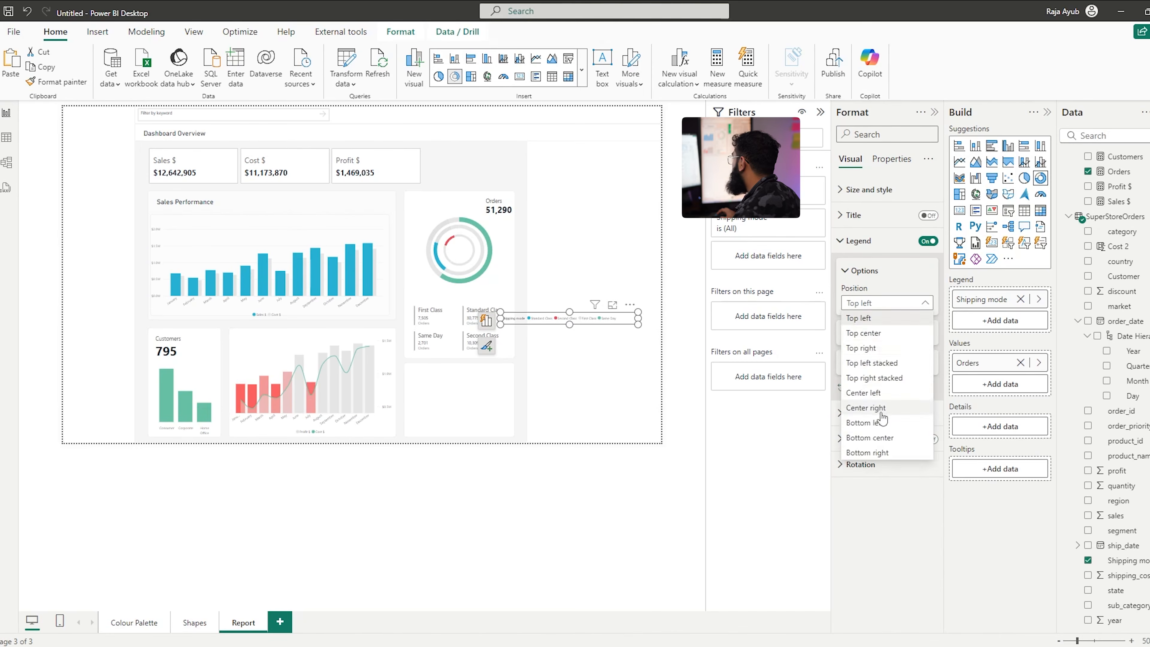
{"action": "left_click", "coordinate": [880, 439]}
Fit the legend strip between the donut rings and the multi-row cards, and turn off its legend title
{"action": "left_click_drag", "start_coordinate": [638, 318], "coordinate": [510, 289]}
{"action": "left_click", "coordinate": [927, 366]}
{"action": "left_click", "coordinate": [506, 490]}
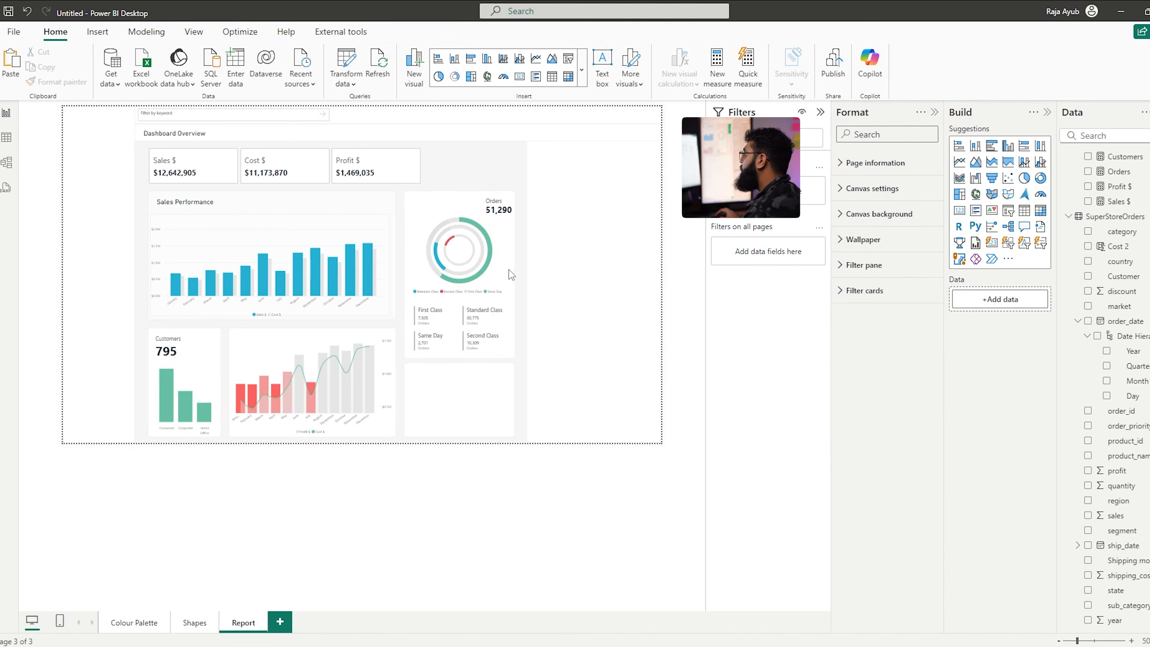
Check the slice colours assigned to each shipping mode in the legend strip
{"action": "left_click", "coordinate": [503, 295]}
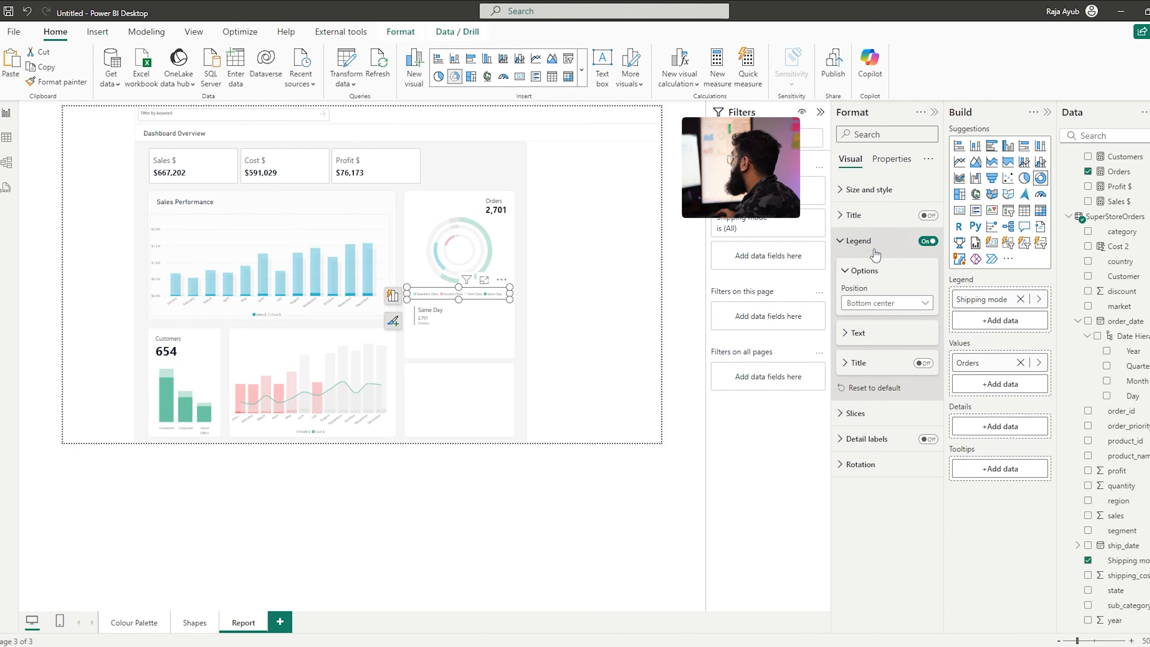
{"action": "left_click", "coordinate": [861, 415]}
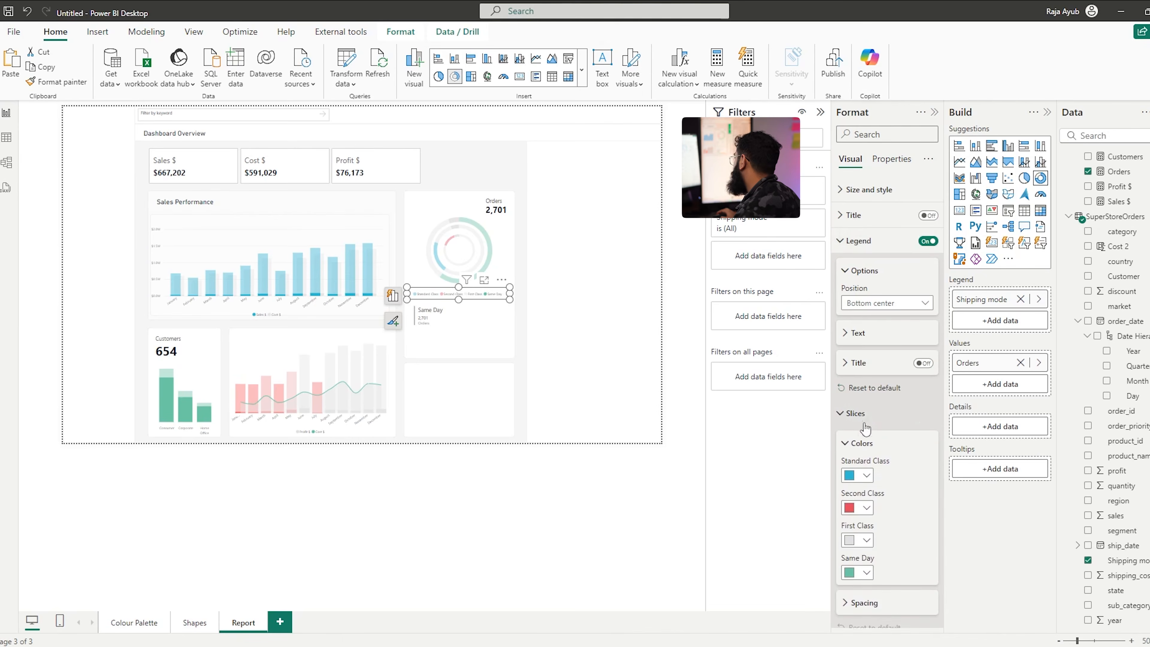
{"action": "scroll", "coordinate": [857, 485], "scroll_direction": "down", "scroll_amount": 1}
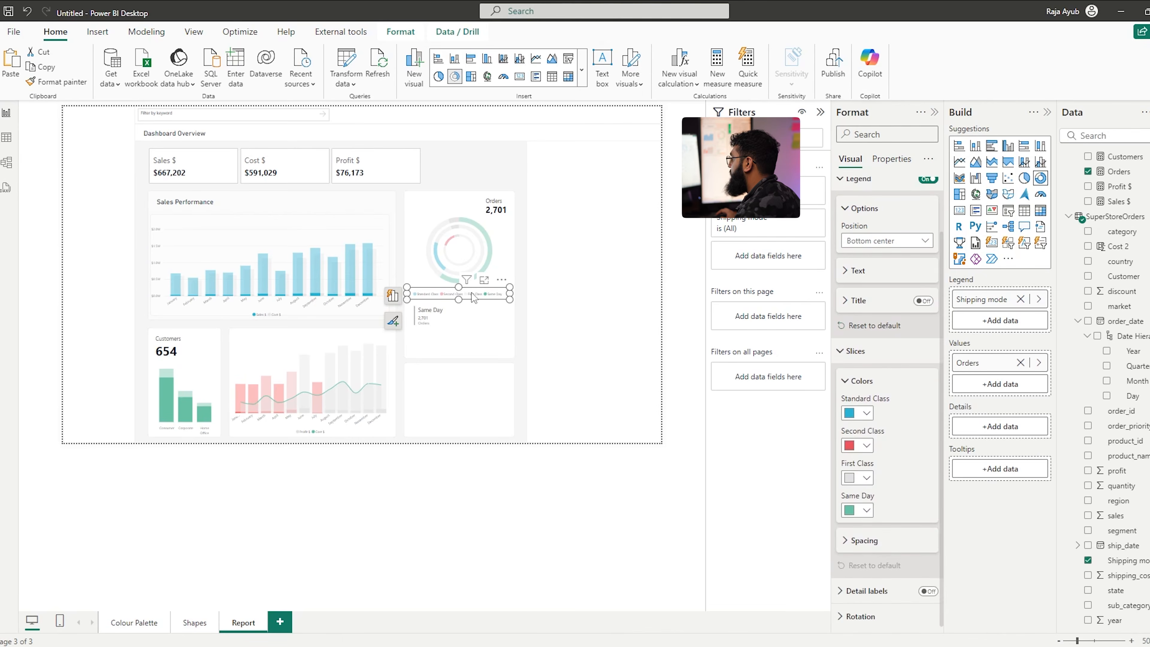
{"action": "left_click", "coordinate": [513, 531]}
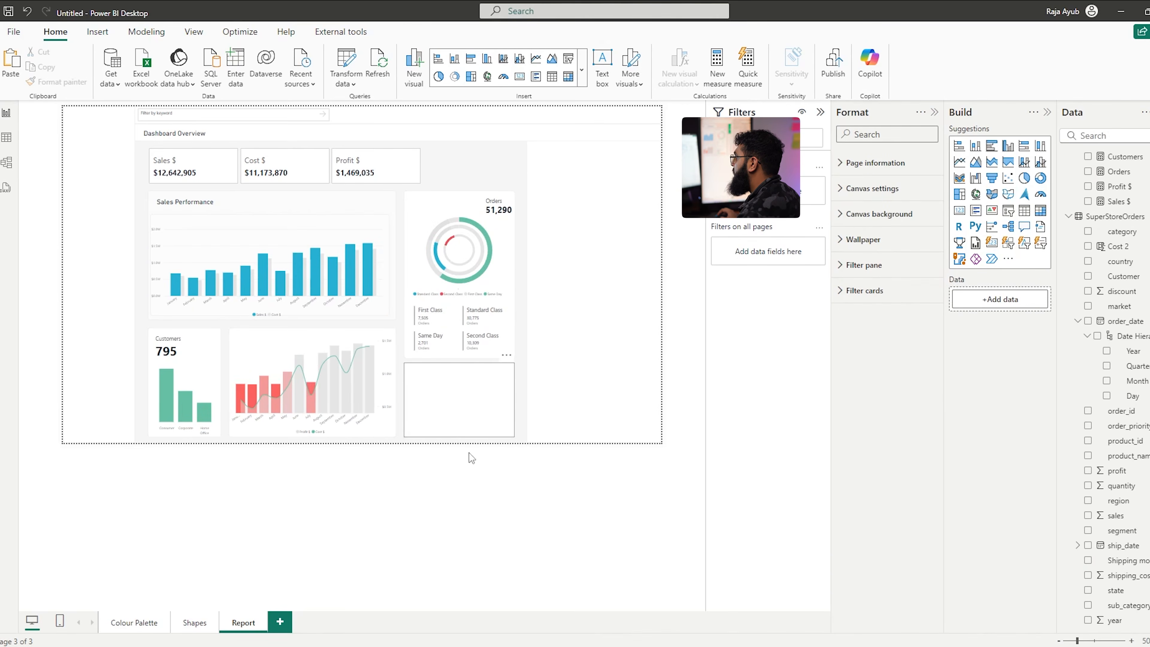
Duplicate the legend strip into the empty panel below and replace its Shipping mode legend field with category
{"action": "left_click", "coordinate": [493, 296]}
{"action": "left_click_drag", "start_coordinate": [492, 296], "coordinate": [503, 386]}
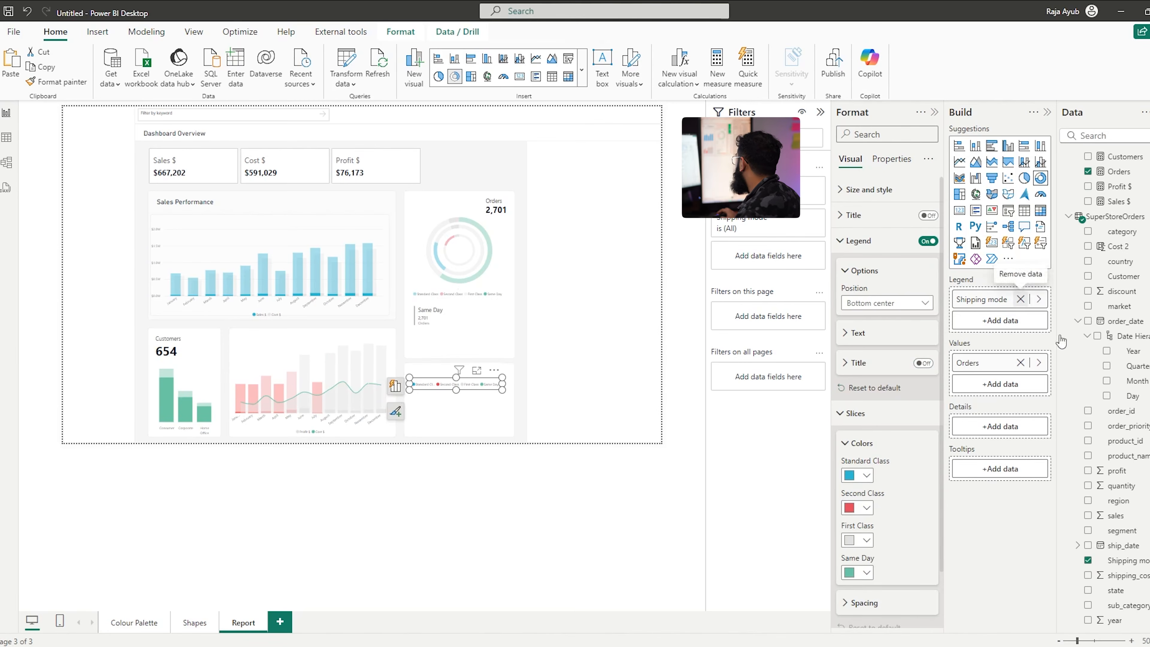
{"action": "left_click", "coordinate": [1021, 299]}
{"action": "scroll", "coordinate": [1114, 362], "scroll_direction": "up", "scroll_amount": 1}
{"action": "left_click", "coordinate": [1088, 260]}
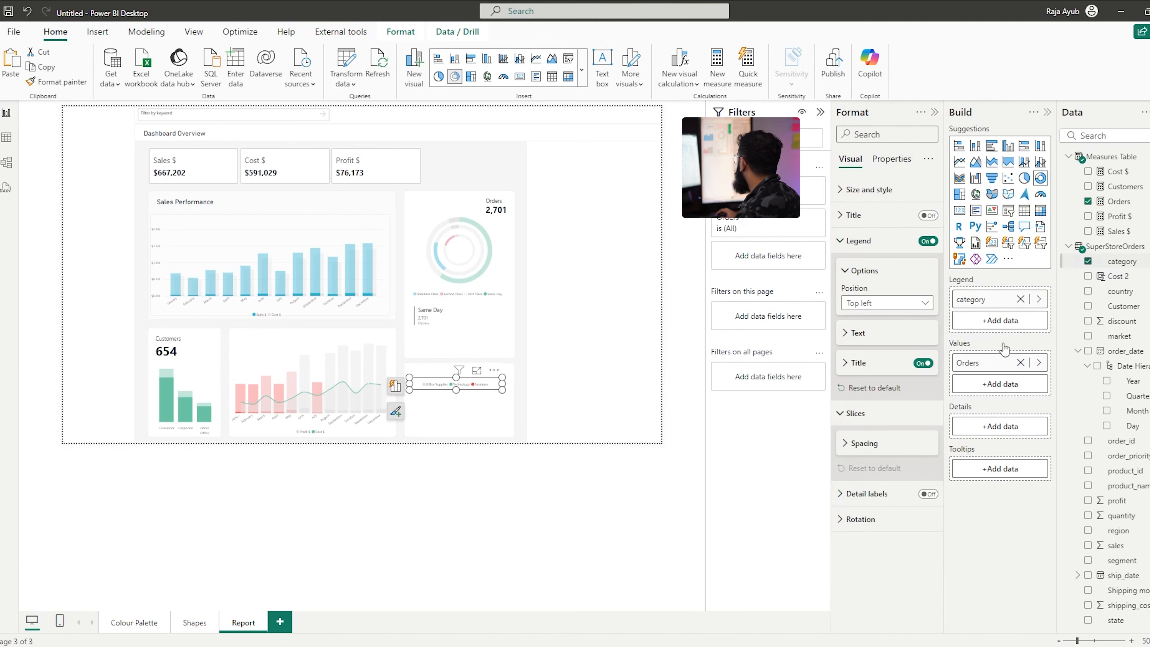
{"action": "left_click", "coordinate": [492, 526]}
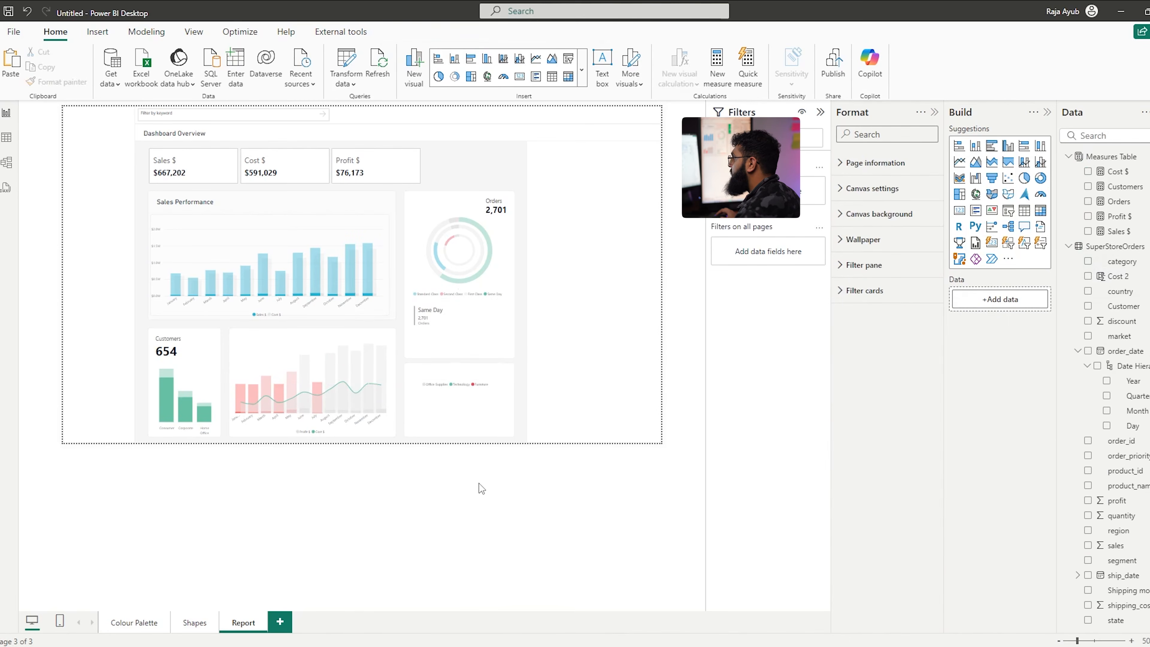
Copy the Sales Performance text box below the category legend and change its text to "What is a typical Order Size?"
{"action": "left_click", "coordinate": [478, 381]}
{"action": "left_click", "coordinate": [195, 200]}
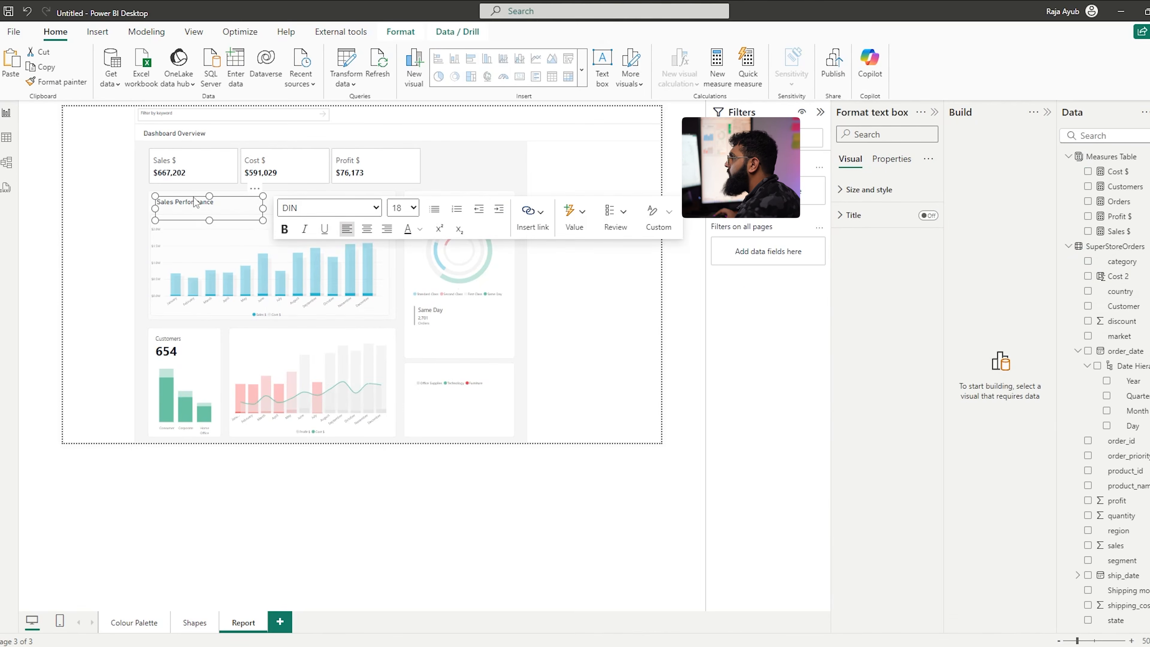
{"action": "left_click", "coordinate": [195, 200]}
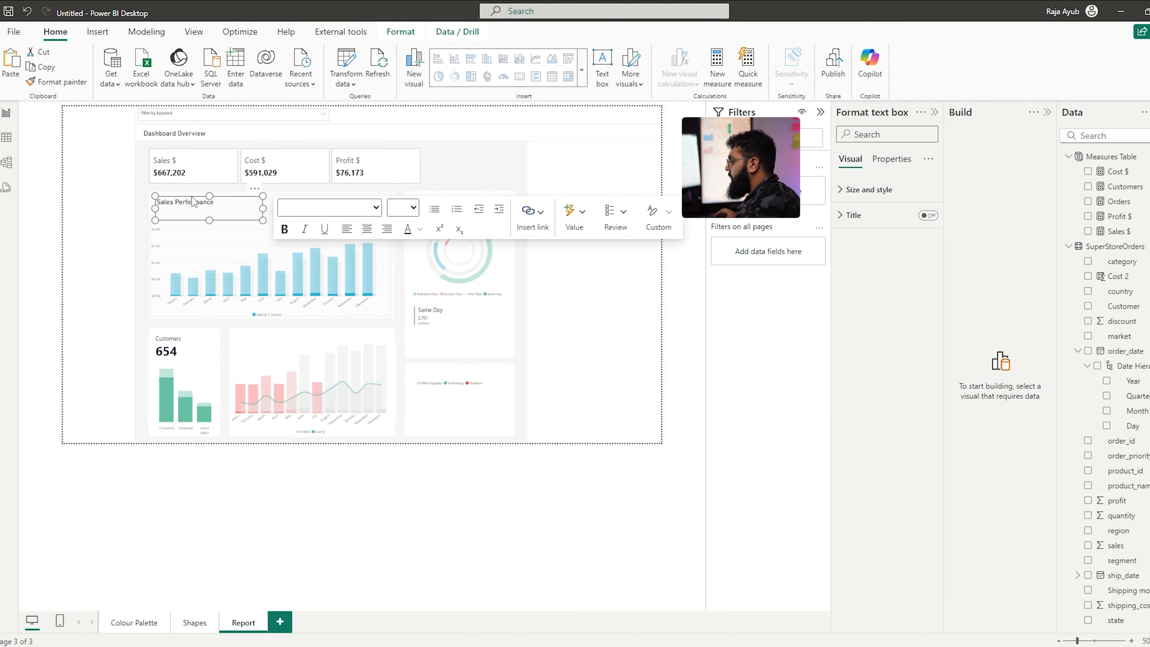
{"action": "left_click_drag", "start_coordinate": [195, 201], "coordinate": [430, 400]}
{"action": "left_click", "coordinate": [475, 393]}
{"action": "type", "text": "Sal"}
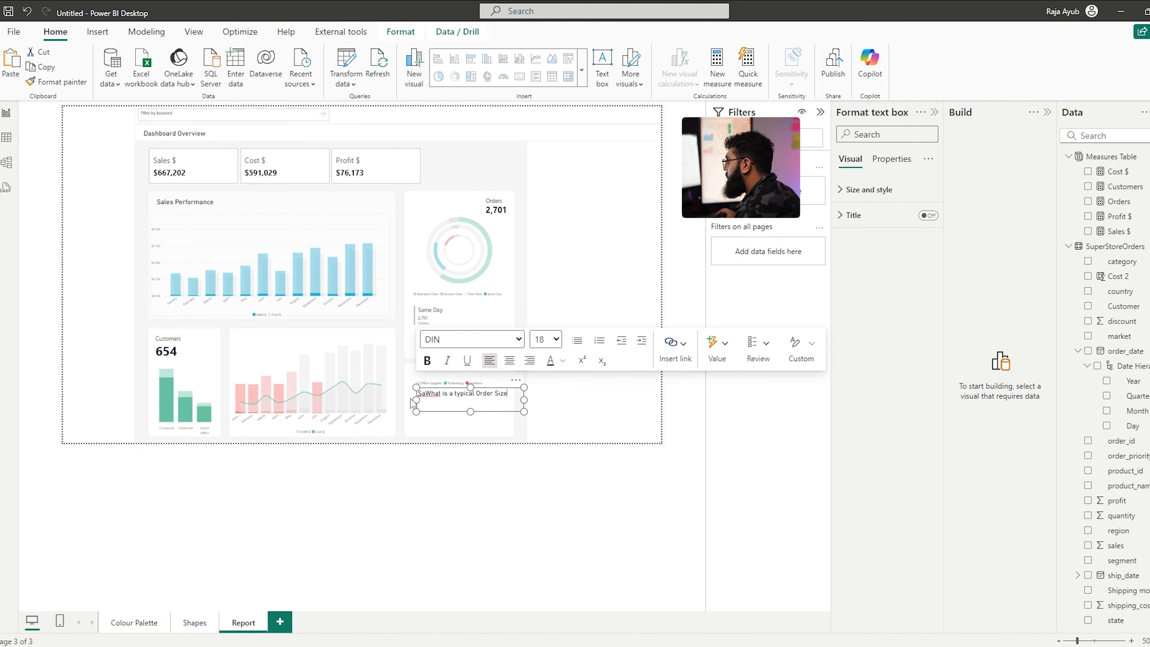
{"action": "left_click", "coordinate": [426, 395]}
{"action": "key", "text": "BackSpace"}
{"action": "key", "text": "BackSpace"}
{"action": "left_click", "coordinate": [503, 393]}
{"action": "type", "text": "?"}
Set the font size of the order-size question text to 14
{"action": "key", "text": "ctrl+a"}
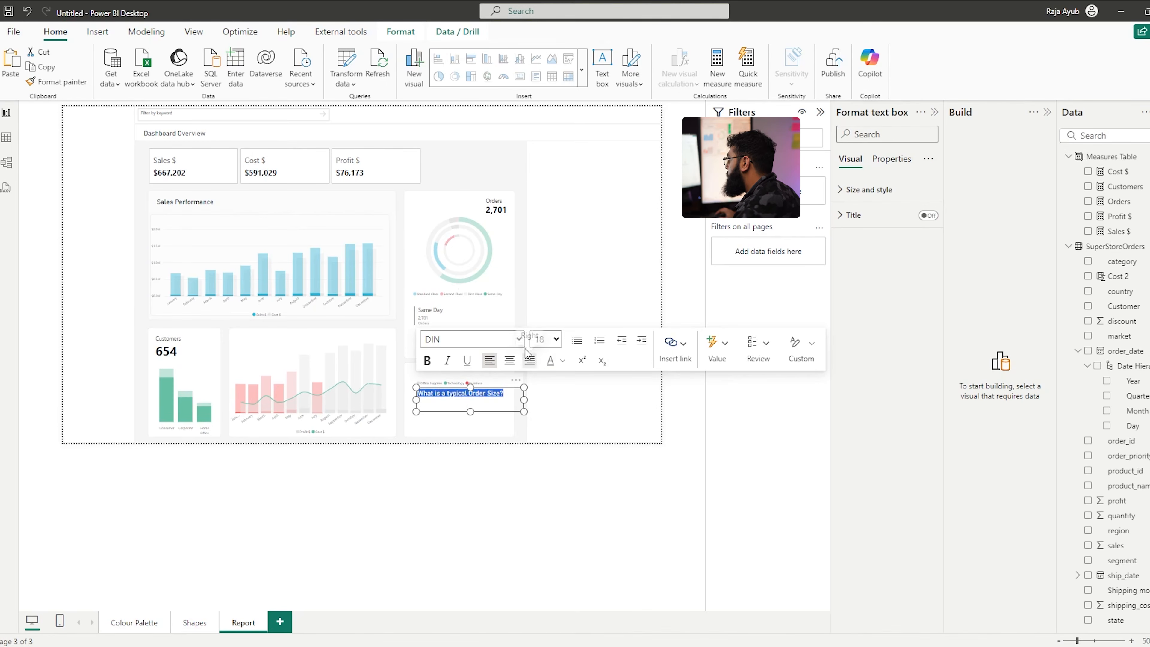
{"action": "left_click", "coordinate": [555, 339]}
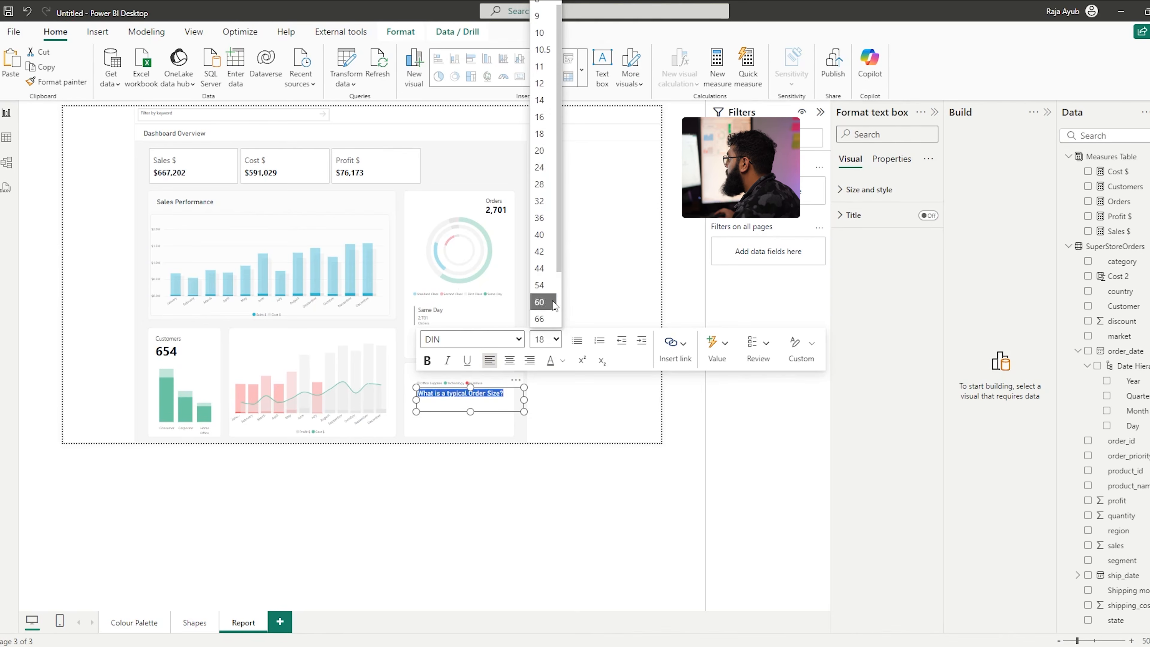
{"action": "left_click", "coordinate": [546, 103]}
{"action": "left_click", "coordinate": [474, 498]}
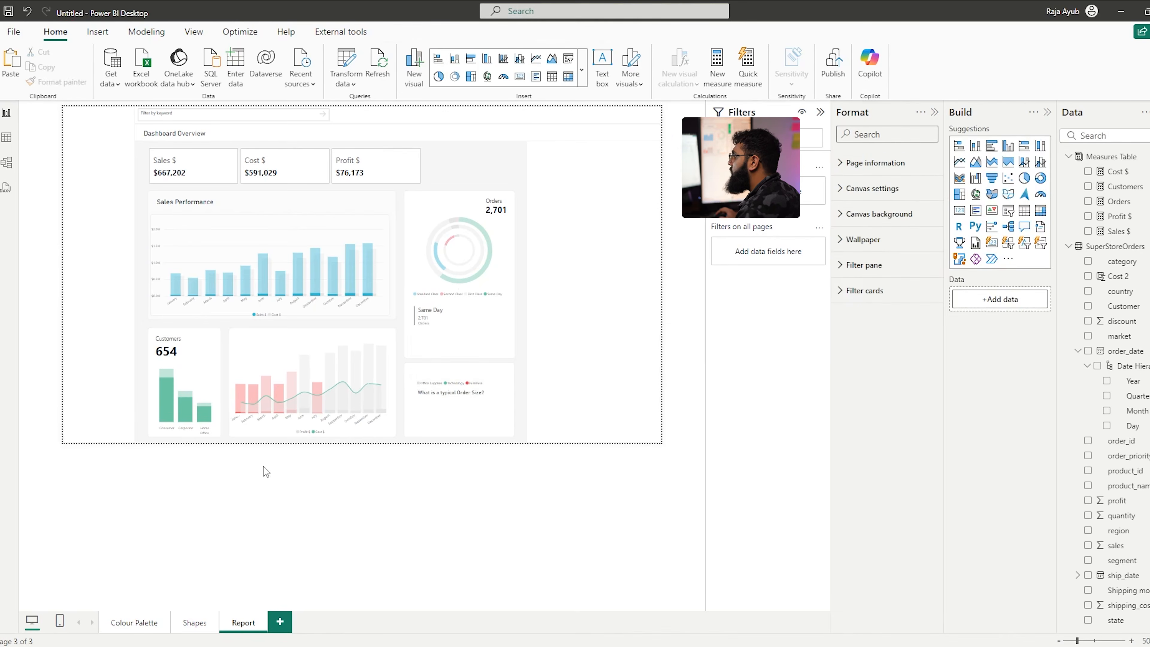
Duplicate the Customers card and place the copy beneath the order-size question in the category panel
{"action": "left_click", "coordinate": [162, 347]}
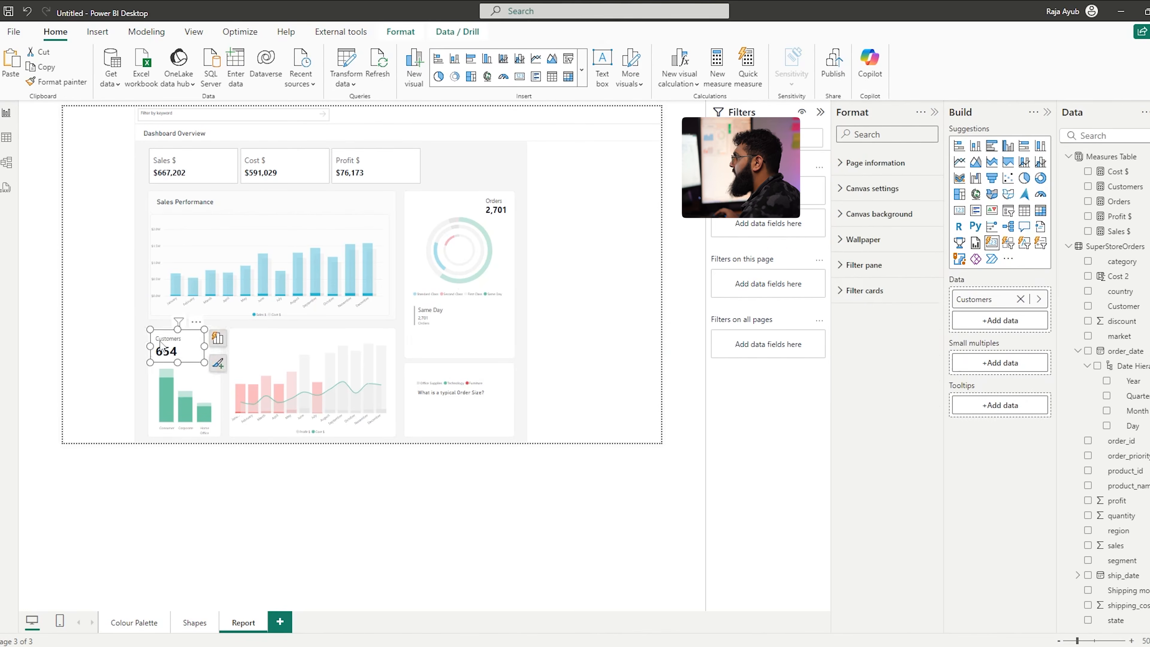
{"action": "key", "text": "ctrl+c"}
{"action": "key", "text": "ctrl+v"}
{"action": "left_click_drag", "start_coordinate": [164, 348], "coordinate": [443, 423]}
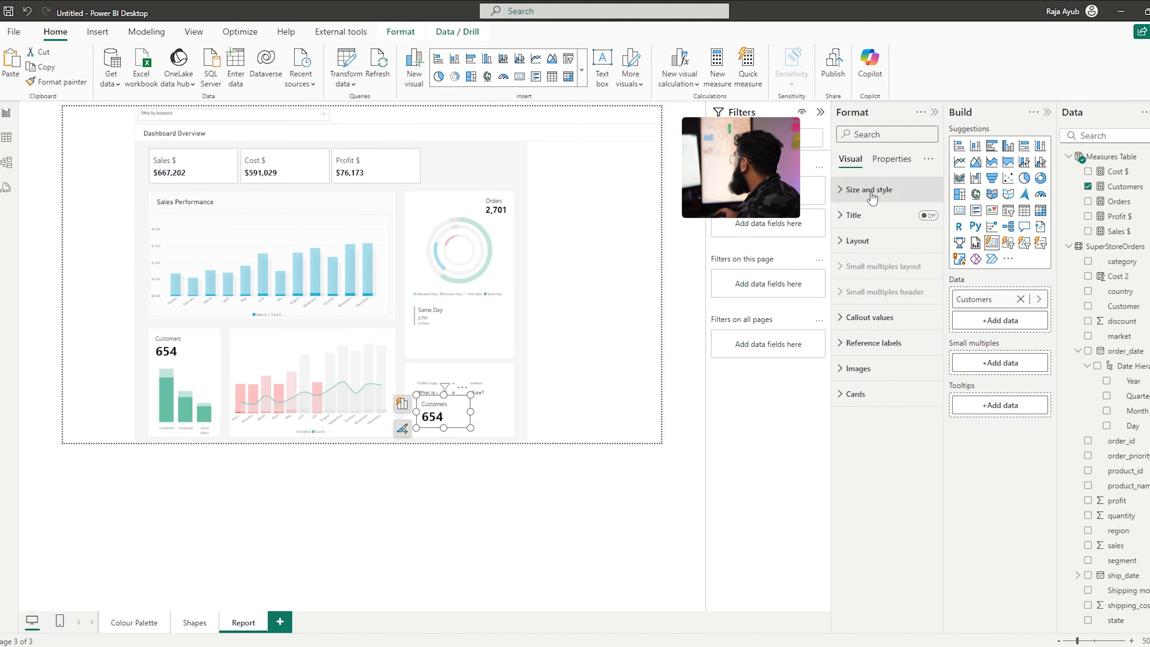
Look through the copied Customers card's size, callout value and card formatting options
{"action": "left_click", "coordinate": [887, 161]}
{"action": "left_click", "coordinate": [850, 158]}
{"action": "left_click", "coordinate": [865, 189]}
{"action": "scroll", "coordinate": [871, 545], "scroll_direction": "down", "scroll_amount": 2}
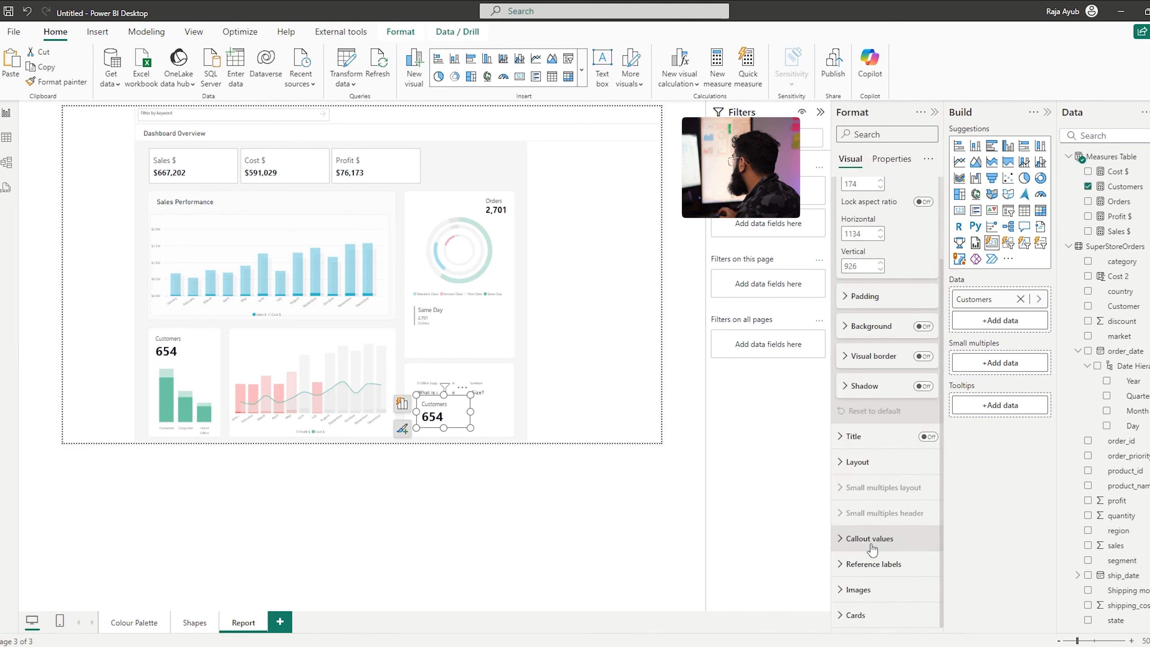
{"action": "left_click", "coordinate": [871, 543]}
{"action": "scroll", "coordinate": [870, 567], "scroll_direction": "down", "scroll_amount": 3}
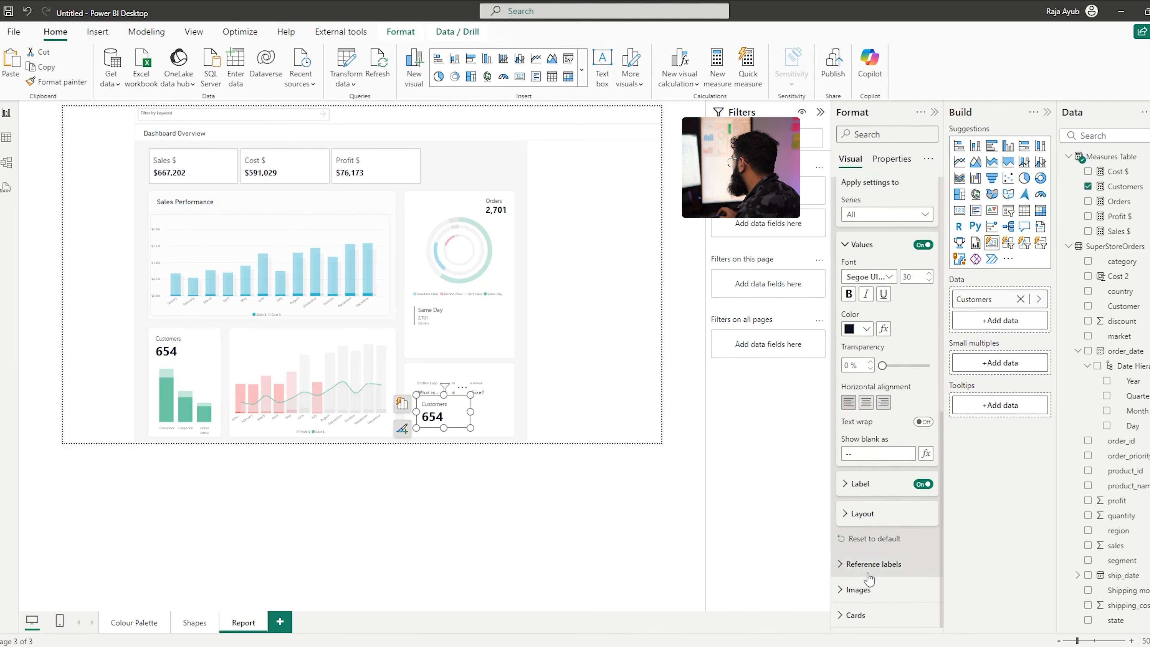
{"action": "left_click", "coordinate": [858, 616]}
{"action": "scroll", "coordinate": [860, 589], "scroll_direction": "down", "scroll_amount": 5}
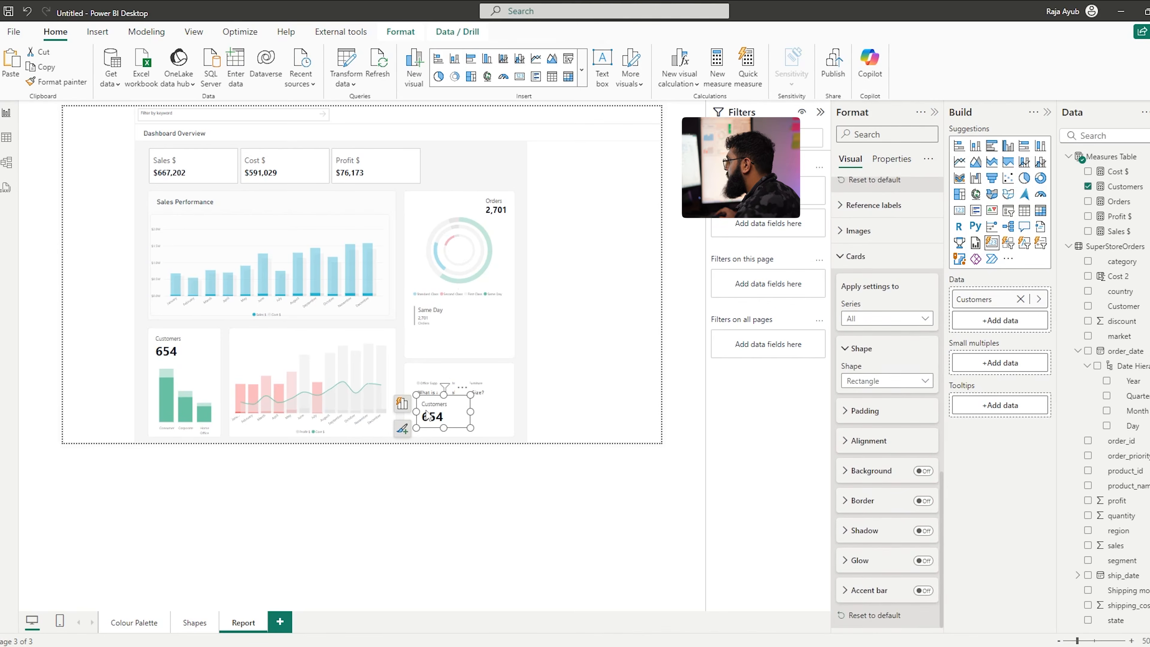
Set the callout label position of the copied Customers card to Below Value
{"action": "left_click", "coordinate": [475, 527]}
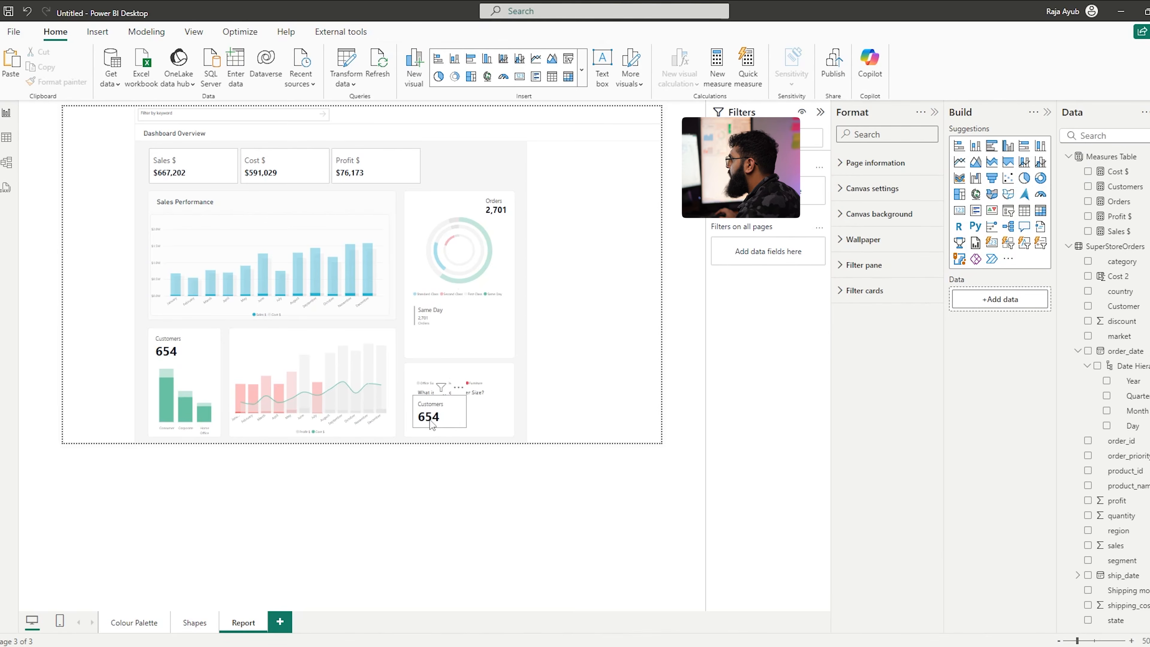
{"action": "left_click", "coordinate": [448, 420]}
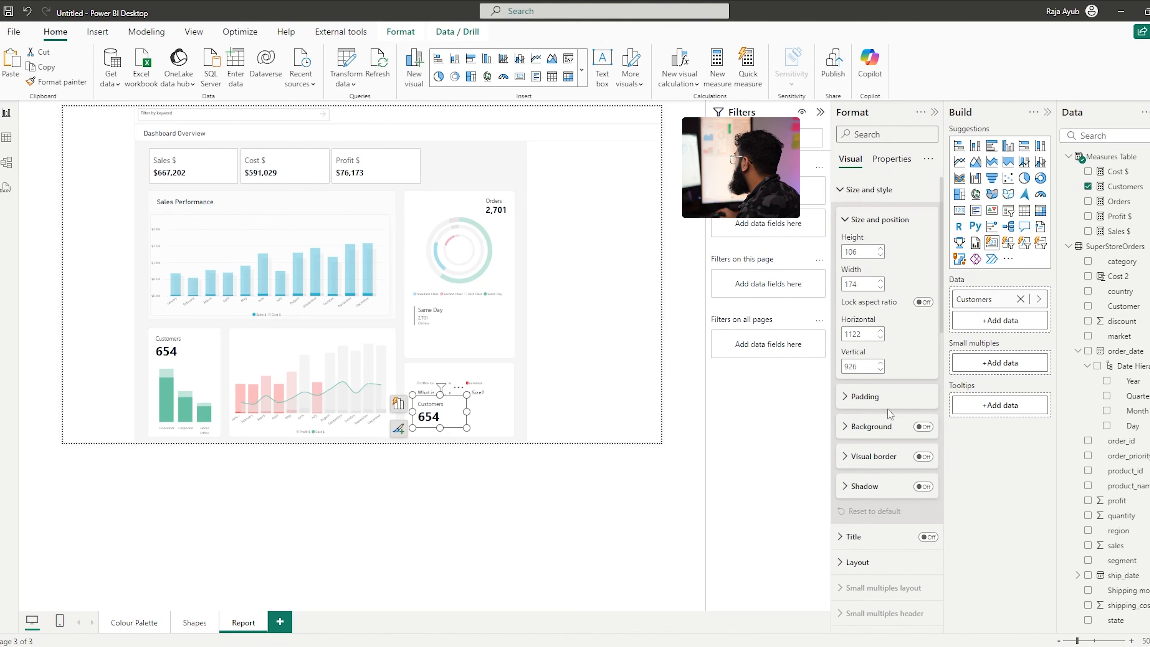
{"action": "left_click", "coordinate": [866, 190]}
{"action": "scroll", "coordinate": [893, 413], "scroll_direction": "down", "scroll_amount": 3}
{"action": "scroll", "coordinate": [867, 263], "scroll_direction": "up", "scroll_amount": 1}
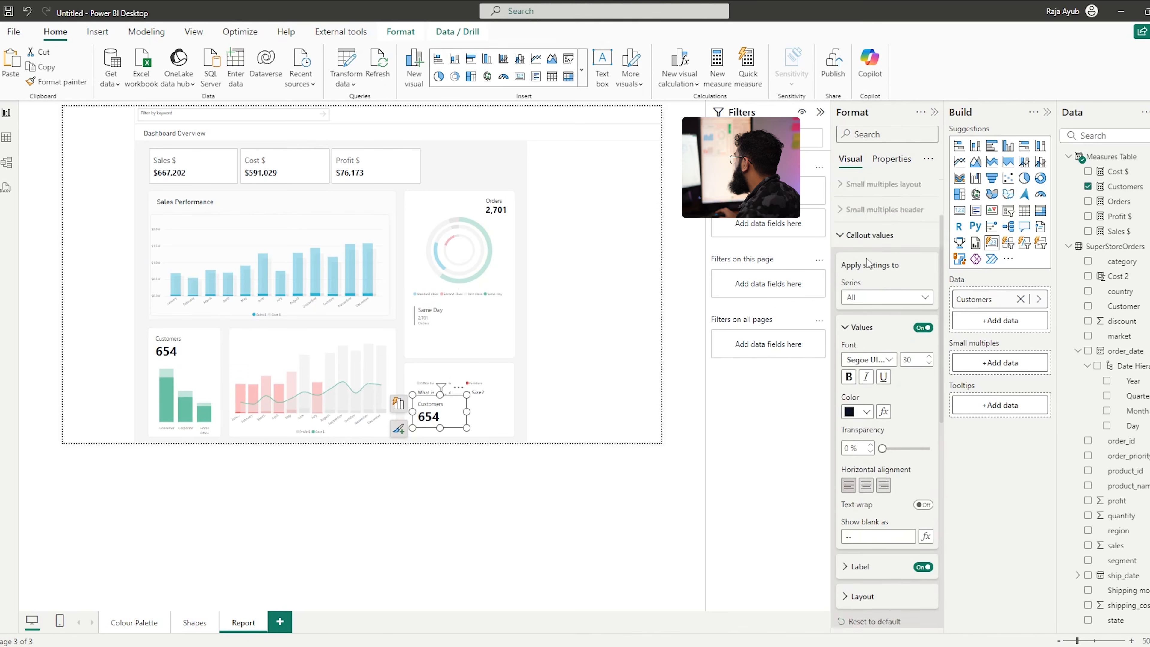
{"action": "scroll", "coordinate": [883, 335], "scroll_direction": "down", "scroll_amount": 3}
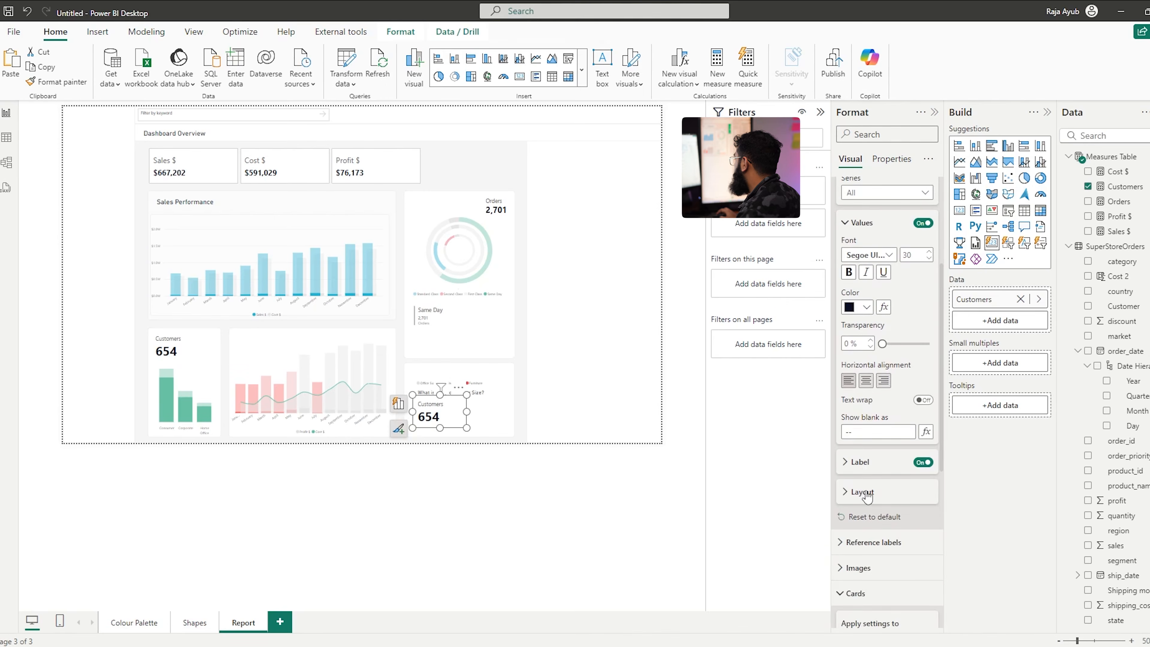
{"action": "left_click", "coordinate": [866, 496]}
{"action": "scroll", "coordinate": [867, 454], "scroll_direction": "down", "scroll_amount": 2}
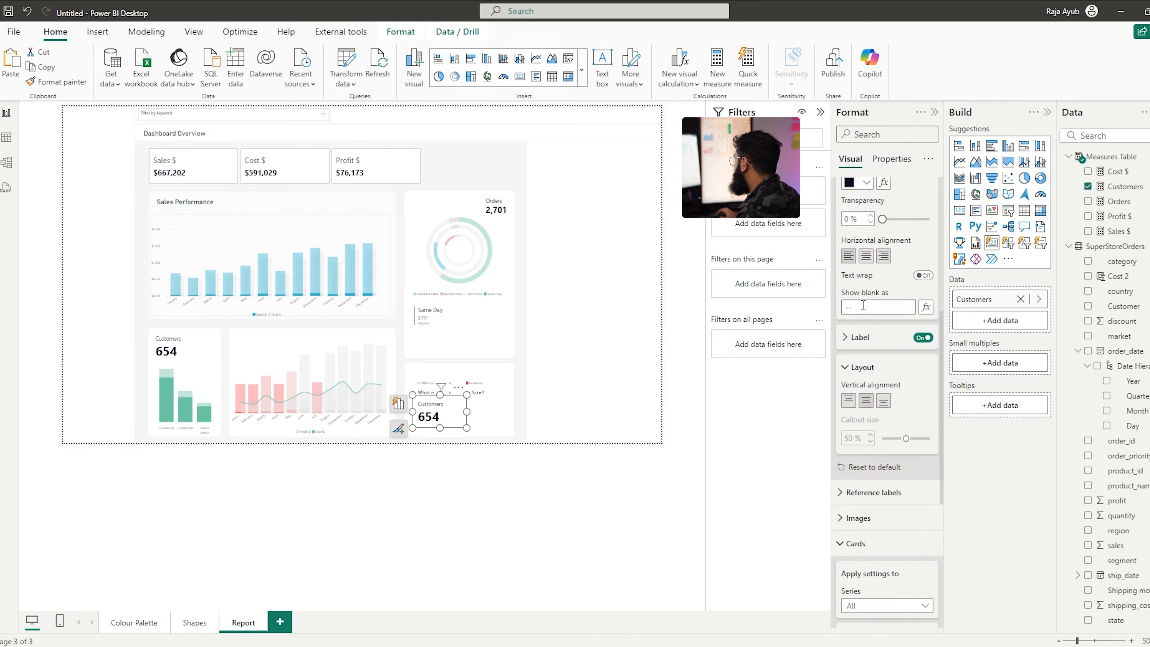
{"action": "left_click", "coordinate": [860, 338]}
{"action": "scroll", "coordinate": [869, 399], "scroll_direction": "down", "scroll_amount": 2}
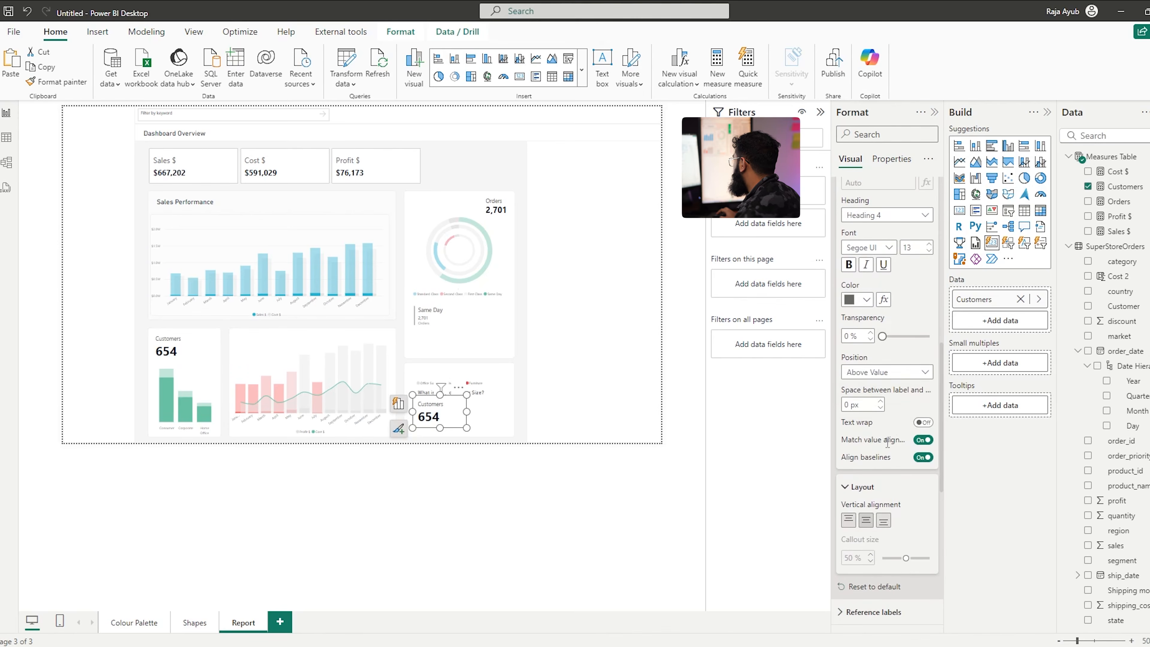
{"action": "left_click", "coordinate": [887, 372]}
{"action": "left_click", "coordinate": [874, 389]}
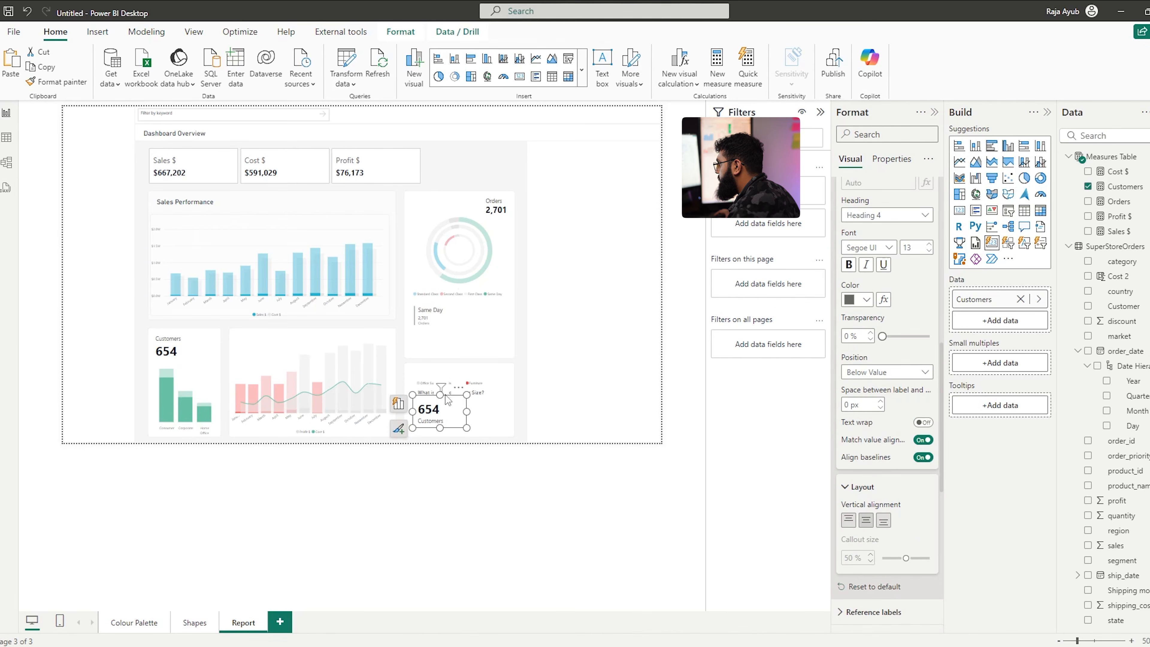
Nudge the copied Customers card up slightly, closer to the order-size question
{"action": "key", "text": "Up"}
{"action": "key", "text": "Up"}
{"action": "key", "text": "Up"}
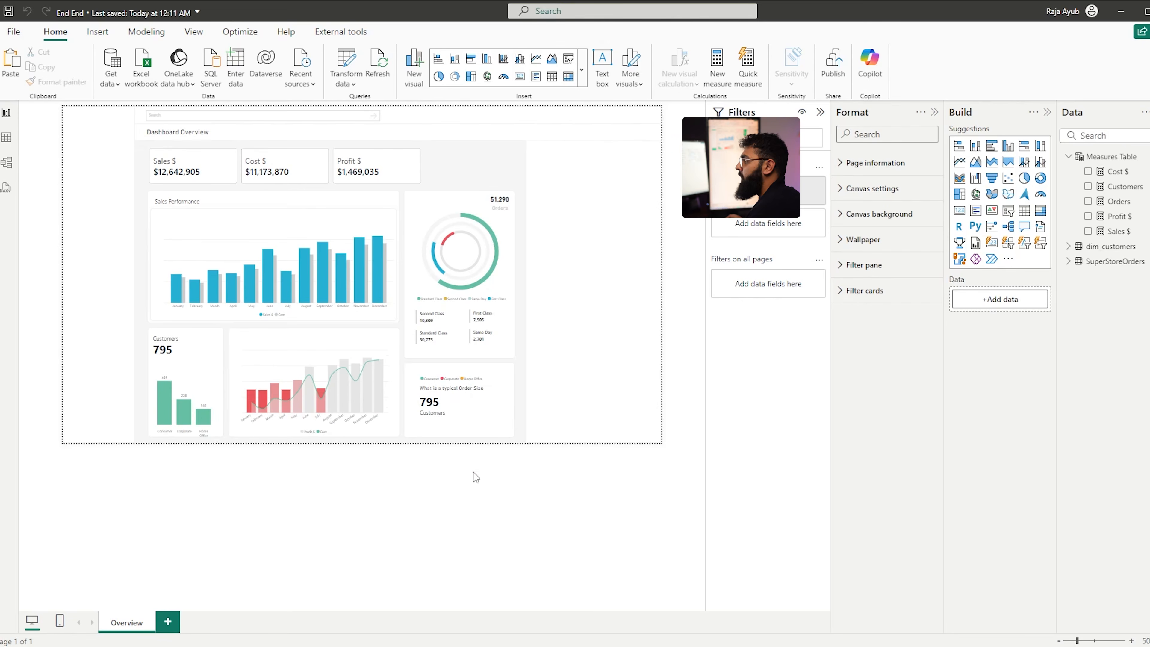
Examine the quantity column in the SuperStoreOrders table data and return to the report page
{"action": "left_click", "coordinate": [9, 140]}
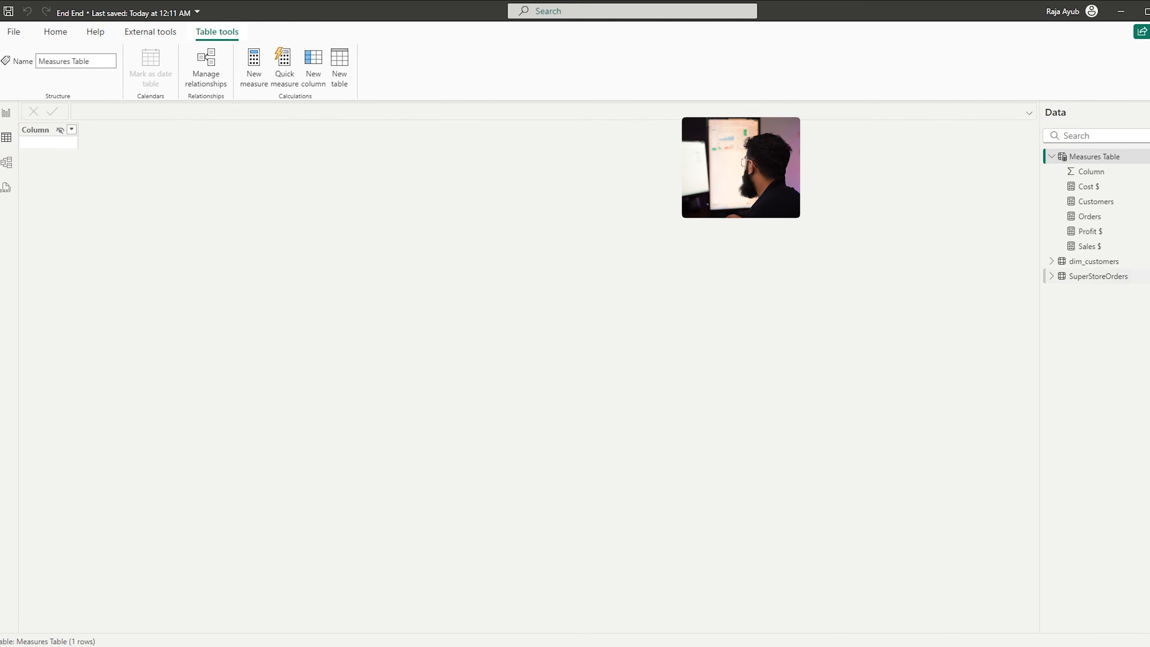
{"action": "left_click", "coordinate": [1098, 276]}
{"action": "left_click_drag", "start_coordinate": [535, 630], "coordinate": [996, 605]}
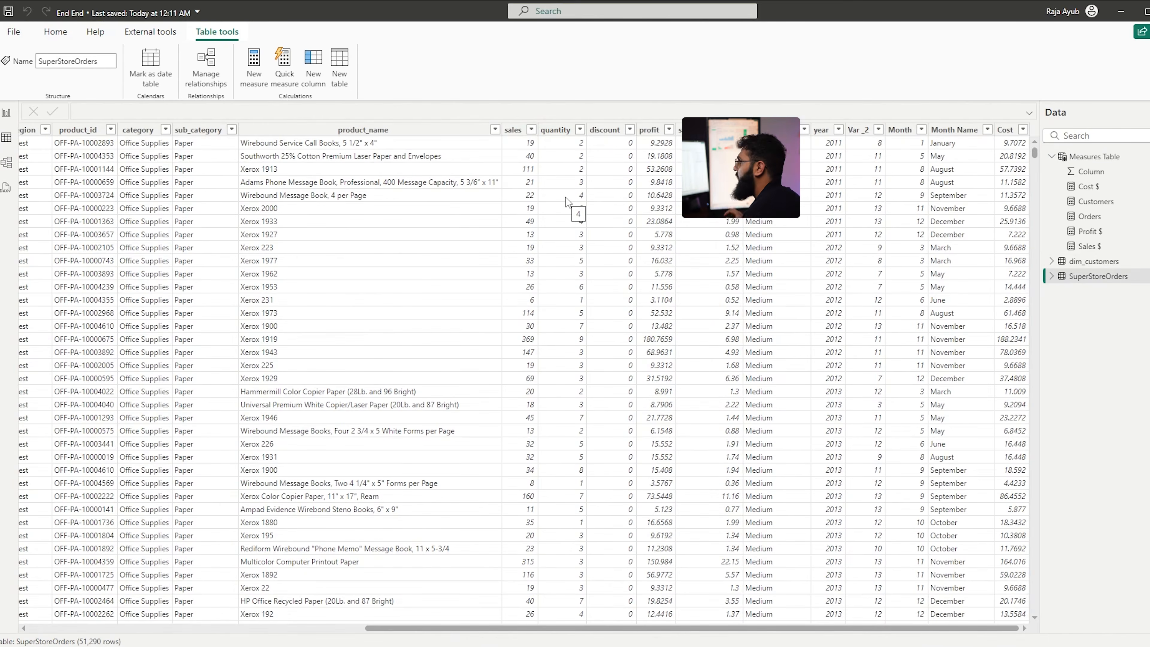
{"action": "left_click", "coordinate": [6, 112]}
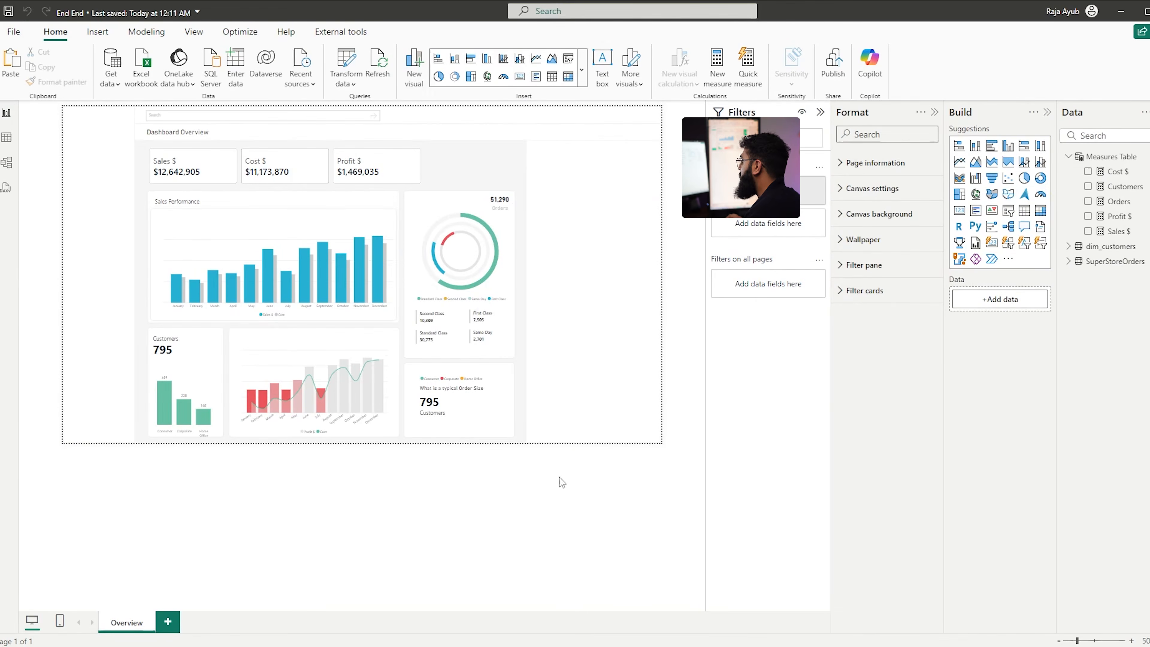
Create the measure Quantity Average = AVERAGE(SuperStoreOrders[quantity]) in the Measures Table
{"action": "left_click", "coordinate": [1107, 156]}
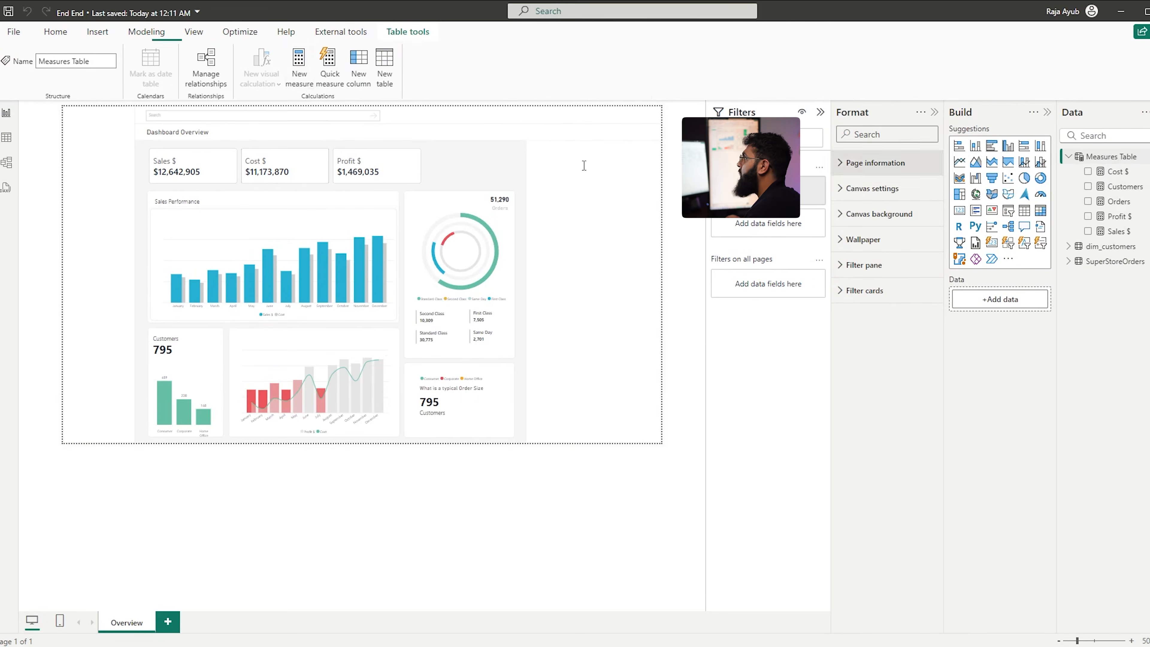
{"action": "left_click", "coordinate": [303, 82]}
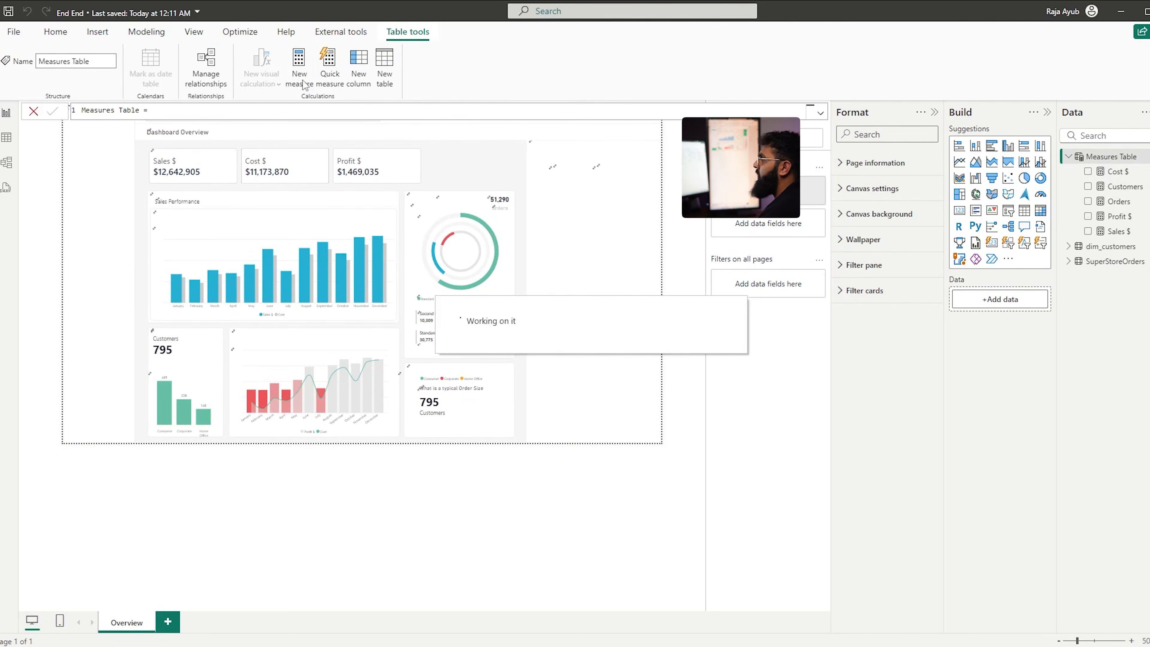
{"action": "key", "text": "BackSpace"}
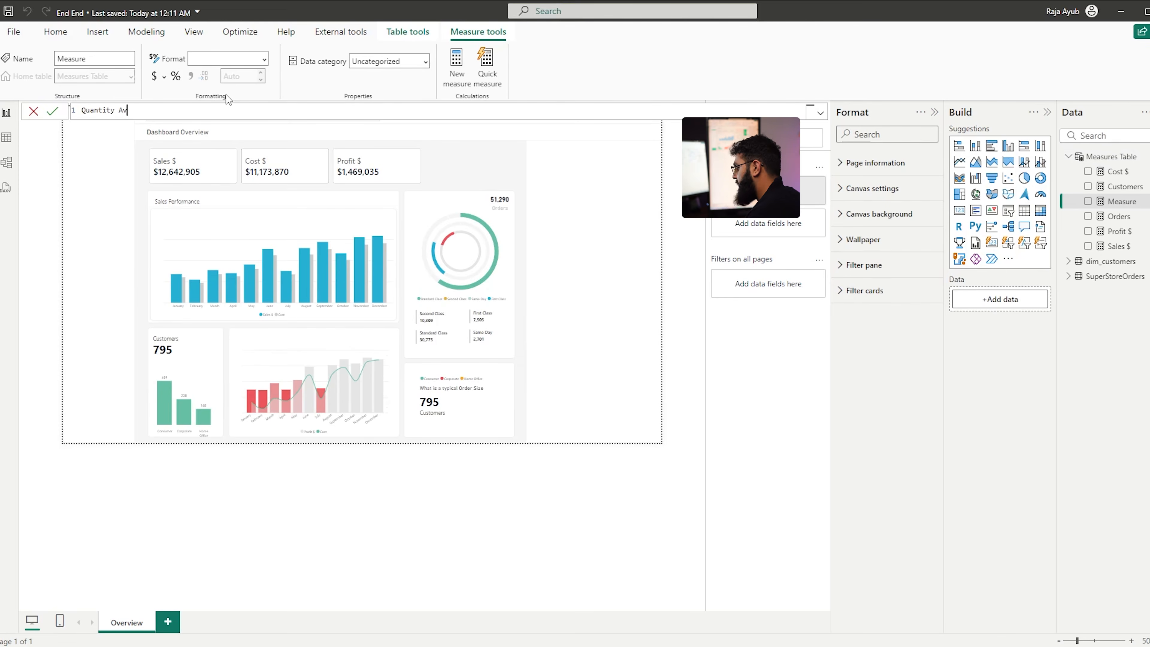
{"action": "type", "text": "Quantity Average = AVERAGE(Quanti"}
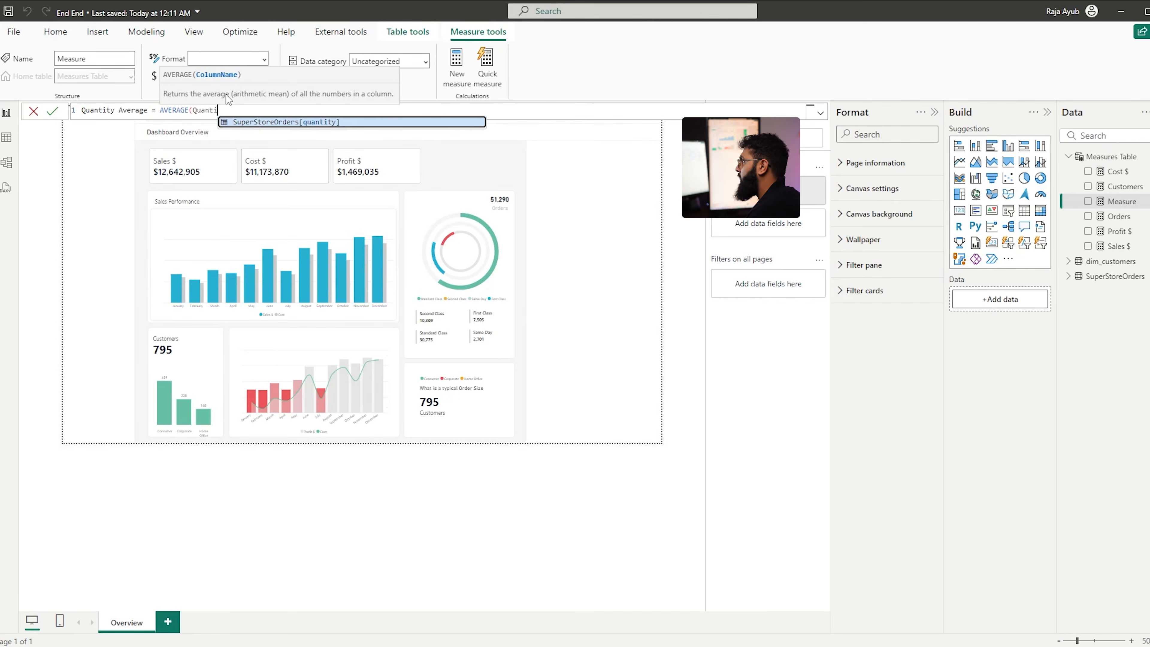
{"action": "key", "text": "Tab"}
{"action": "type", "text": ")"}
{"action": "key", "text": "Return"}
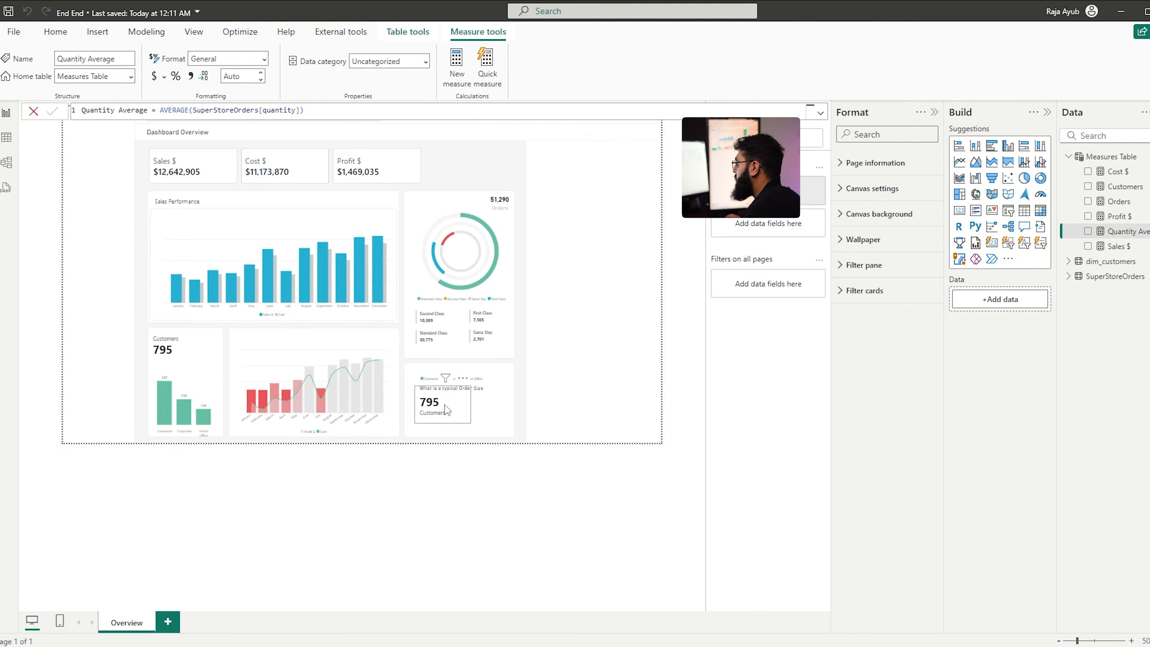
Replace the Customers field with Quantity Average in the card below the order-size question
{"action": "left_click", "coordinate": [436, 416]}
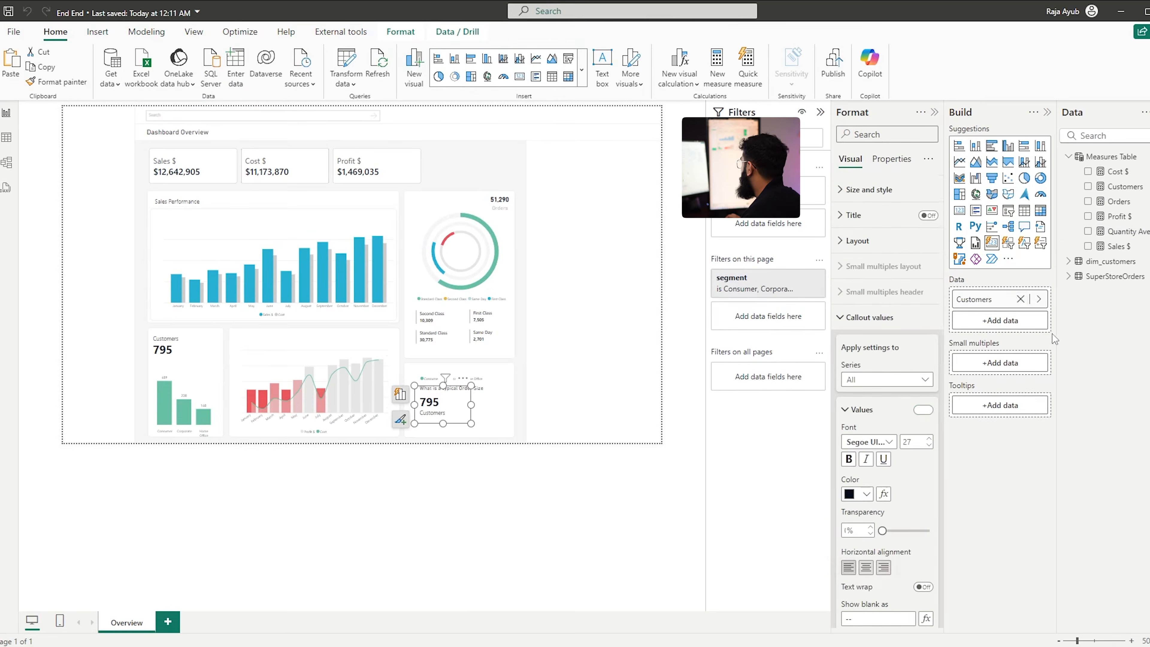
{"action": "left_click", "coordinate": [1024, 311]}
{"action": "left_click", "coordinate": [1088, 232]}
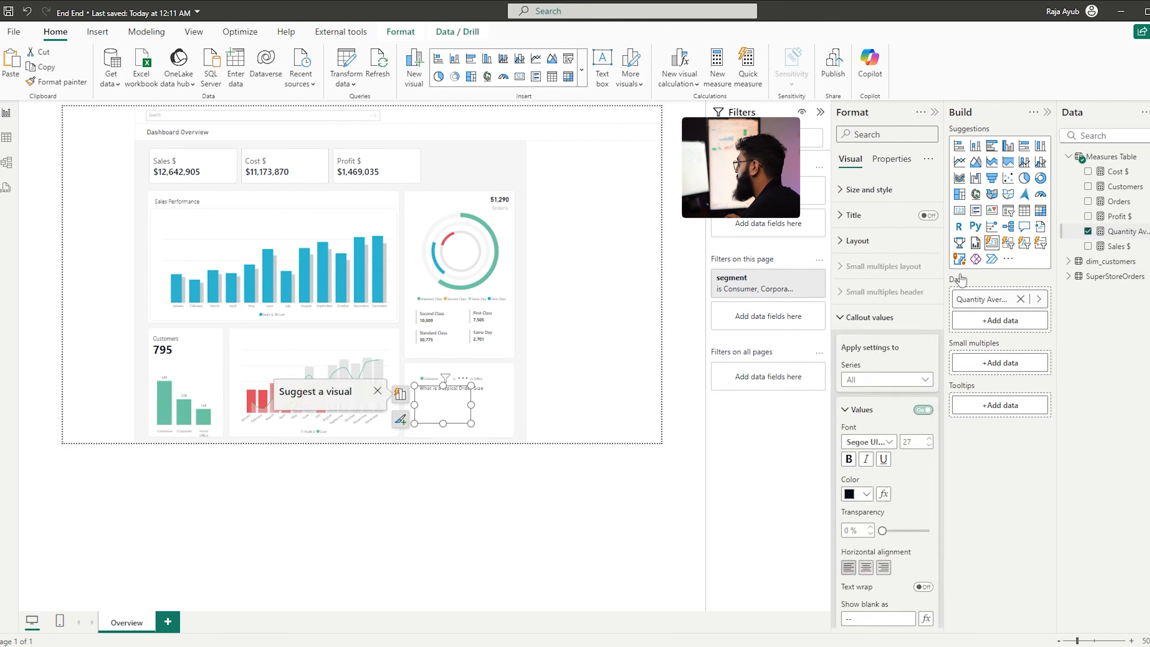
{"action": "left_click", "coordinate": [473, 479]}
{"action": "left_click", "coordinate": [442, 408]}
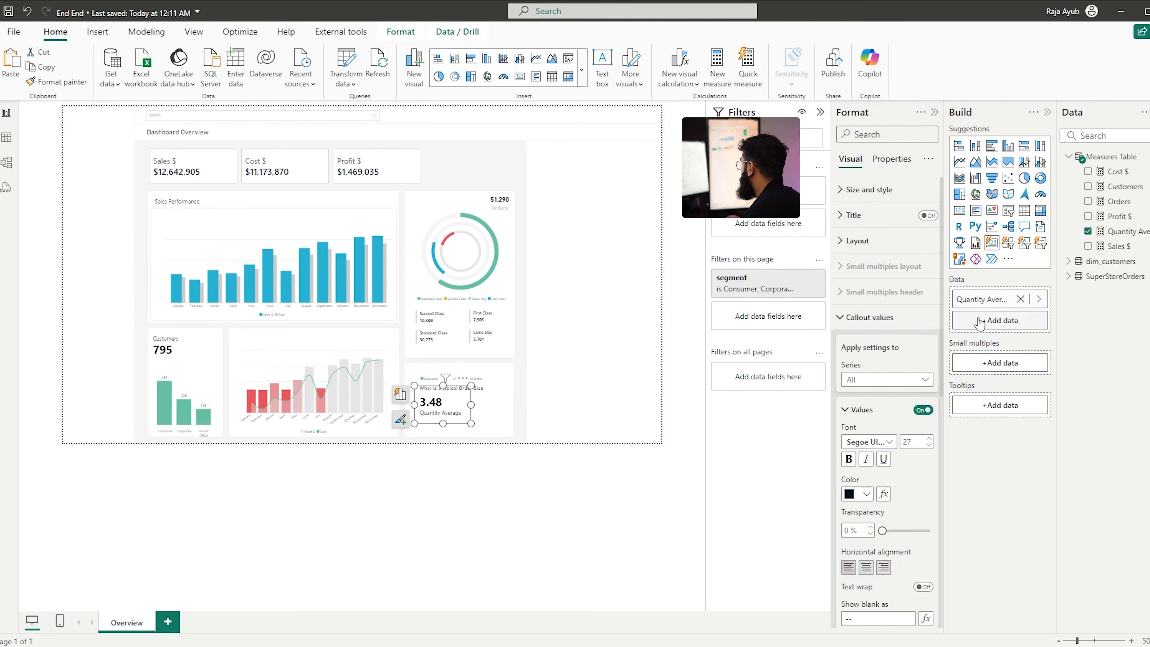
Rename the Quantity Average field as "Products (QTY)" in the order-size card
{"action": "double_click", "coordinate": [989, 299]}
{"action": "key", "text": "ctrl+a"}
{"action": "key", "text": "BackSpace"}
{"action": "type", "text": "Products (QTY)"}
{"action": "key", "text": "Return"}
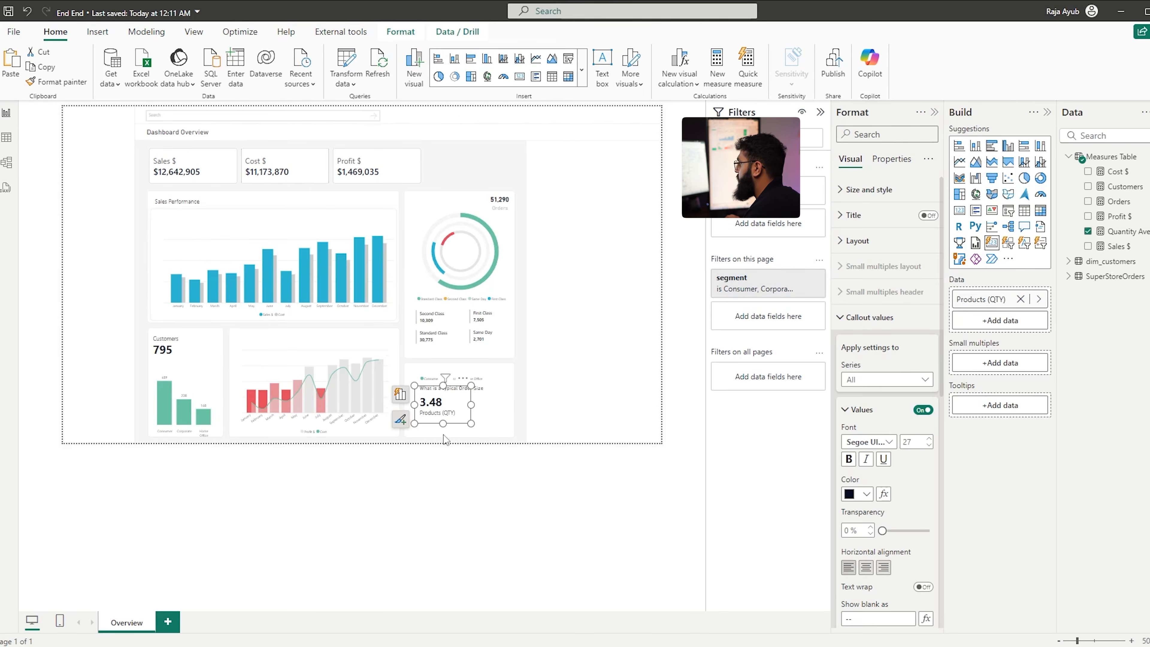
{"action": "left_click", "coordinate": [473, 471]}
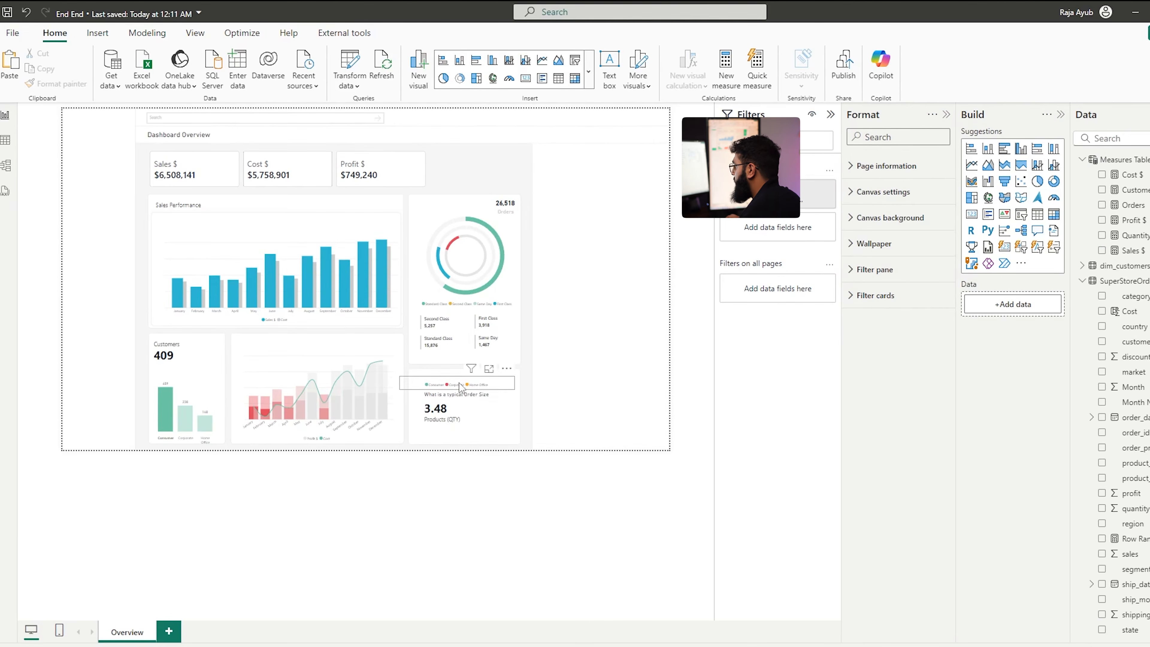
Add a stacked bar chart to the order-size panel with Quantity Average on the X-axis and segment as the legend
{"action": "left_click", "coordinate": [971, 150]}
{"action": "left_click_drag", "start_coordinate": [634, 169], "coordinate": [485, 447]}
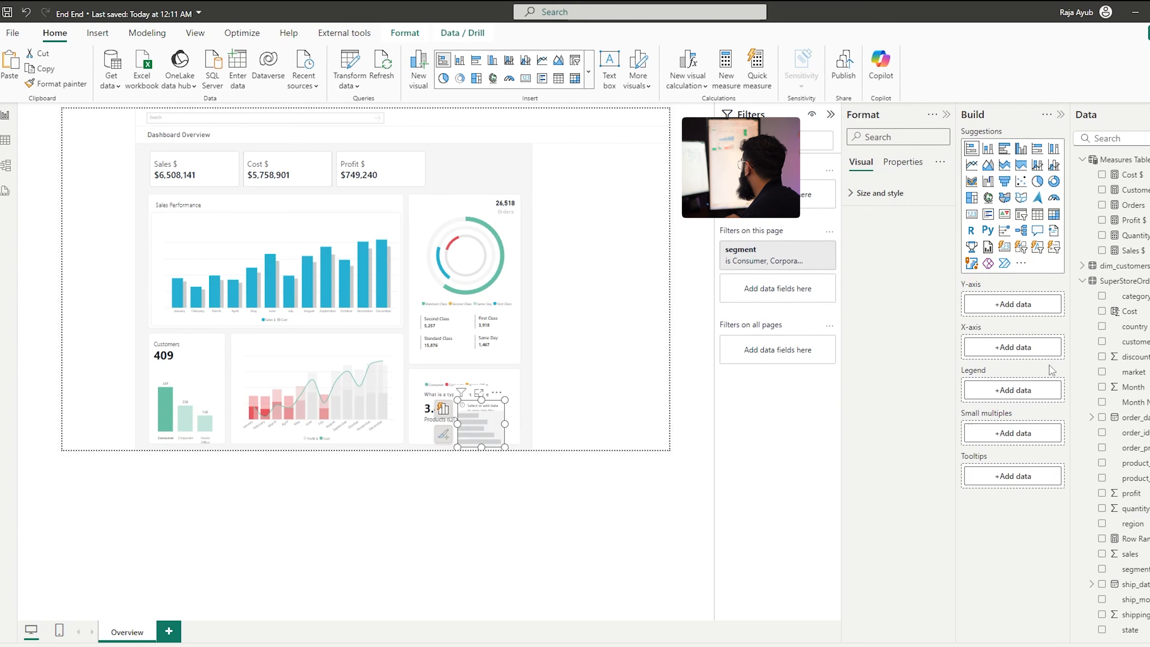
{"action": "left_click", "coordinate": [1102, 236]}
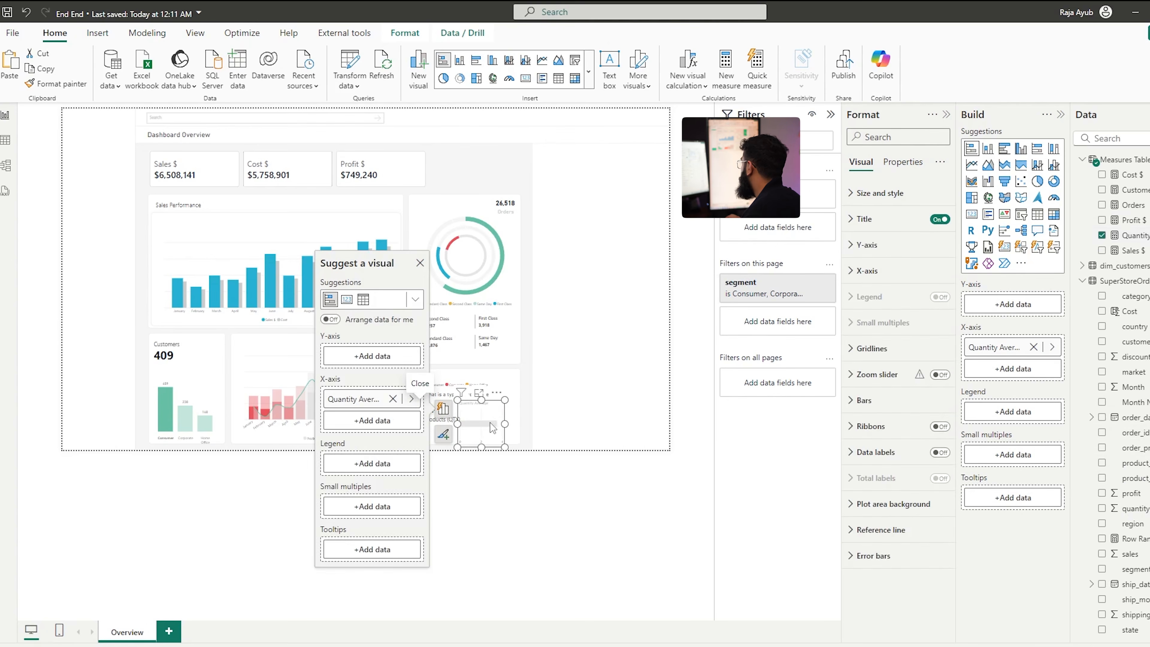
{"action": "scroll", "coordinate": [1134, 541], "scroll_direction": "down", "scroll_amount": 1}
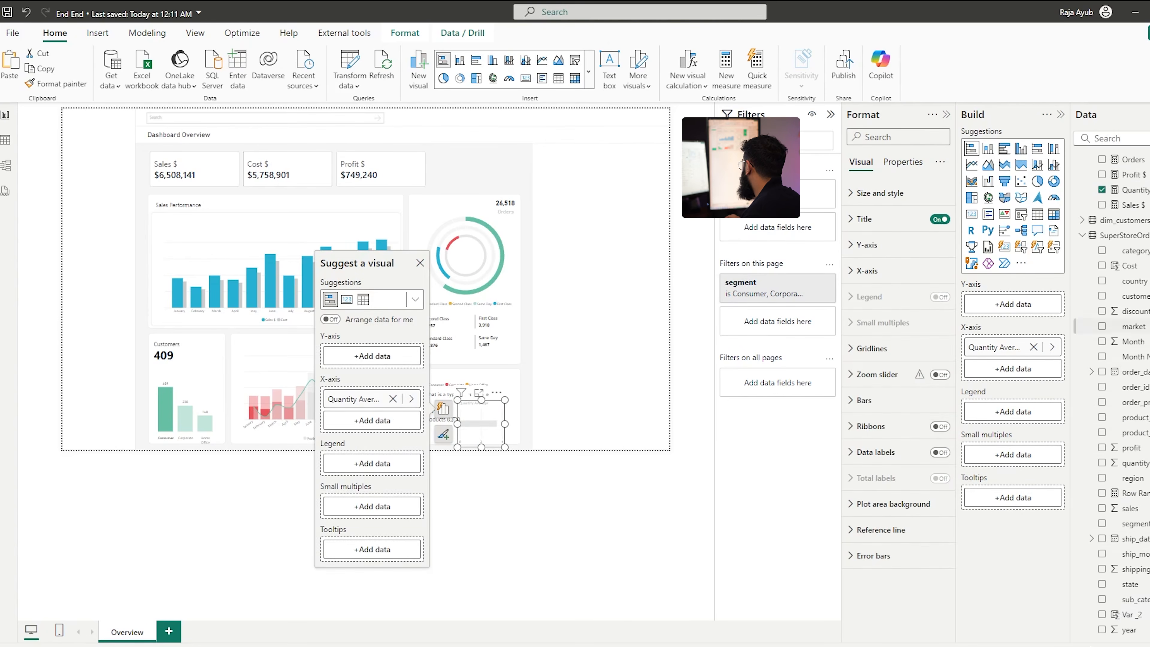
{"action": "left_click_drag", "start_coordinate": [1134, 523], "coordinate": [996, 412]}
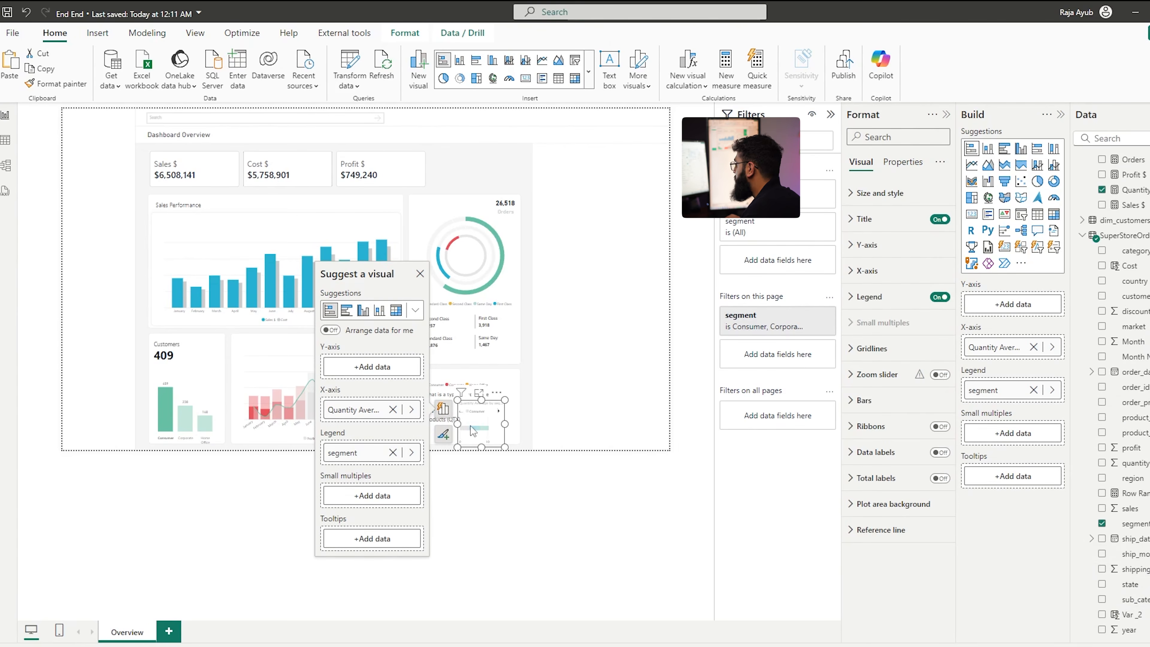
Turn off the order-size bar chart's title, legend and X-axis values, and turn on its data labels
{"action": "left_click", "coordinate": [940, 219]}
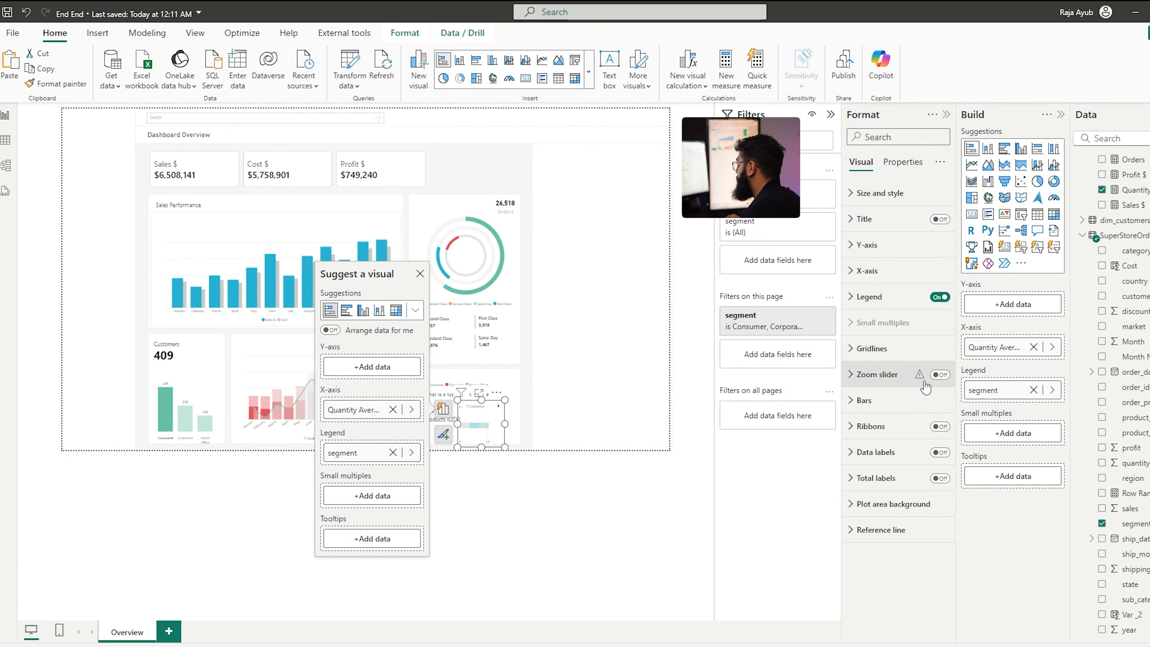
{"action": "left_click", "coordinate": [933, 299]}
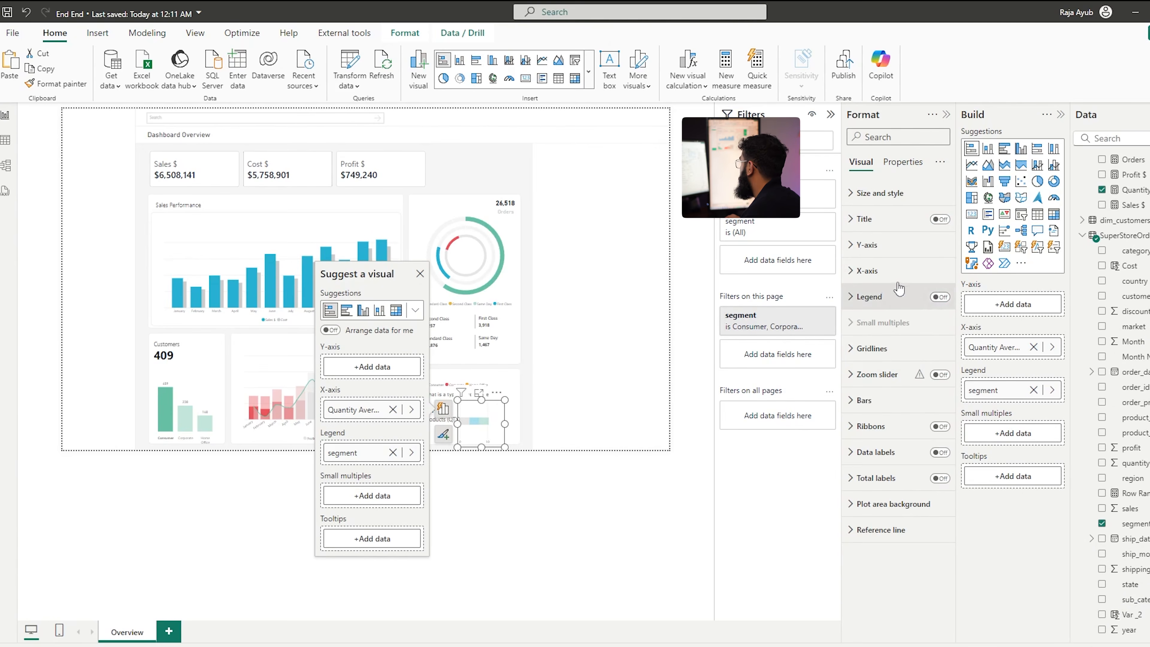
{"action": "left_click", "coordinate": [880, 250]}
{"action": "left_click", "coordinate": [873, 275]}
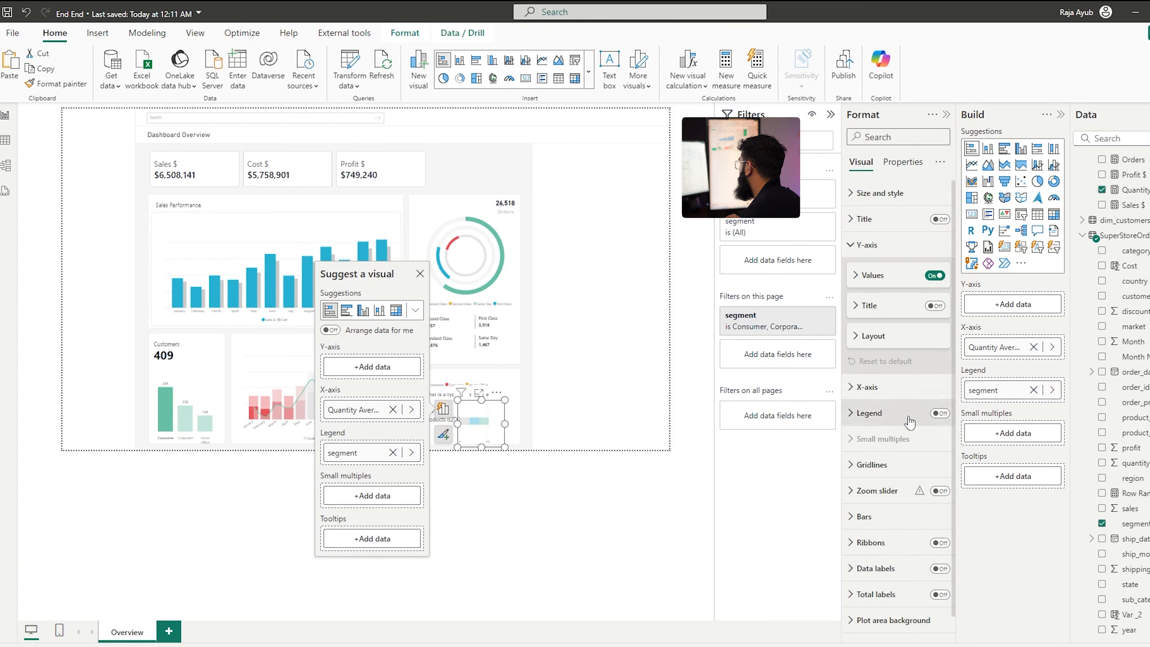
{"action": "left_click", "coordinate": [872, 244]}
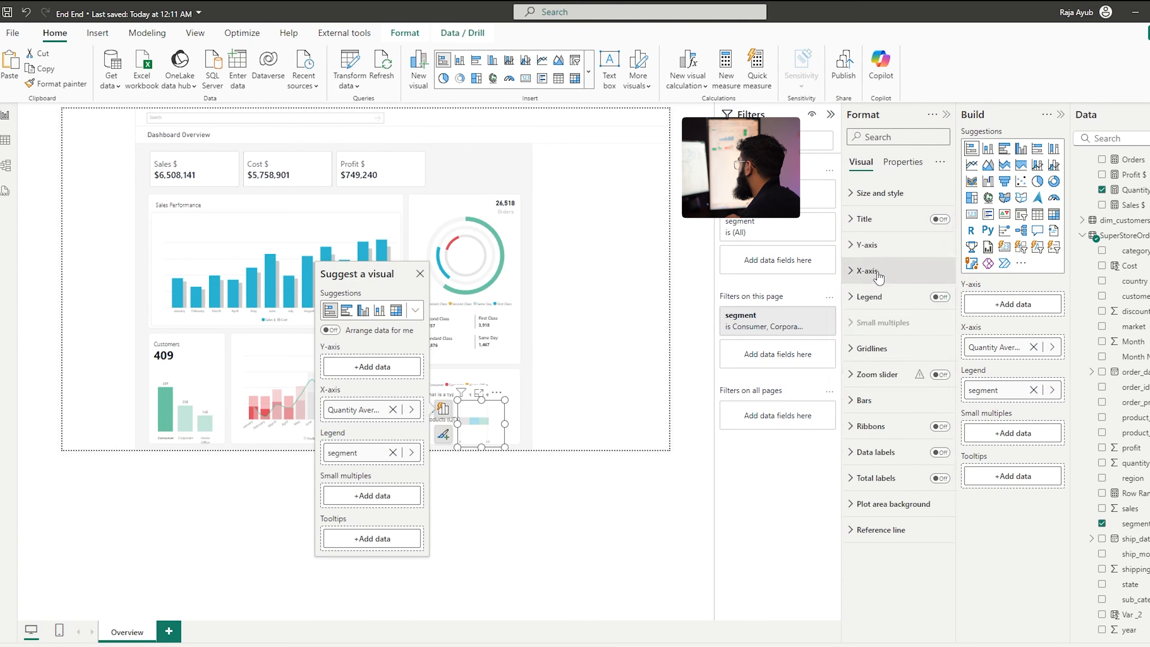
{"action": "left_click", "coordinate": [876, 271]}
{"action": "left_click", "coordinate": [935, 433]}
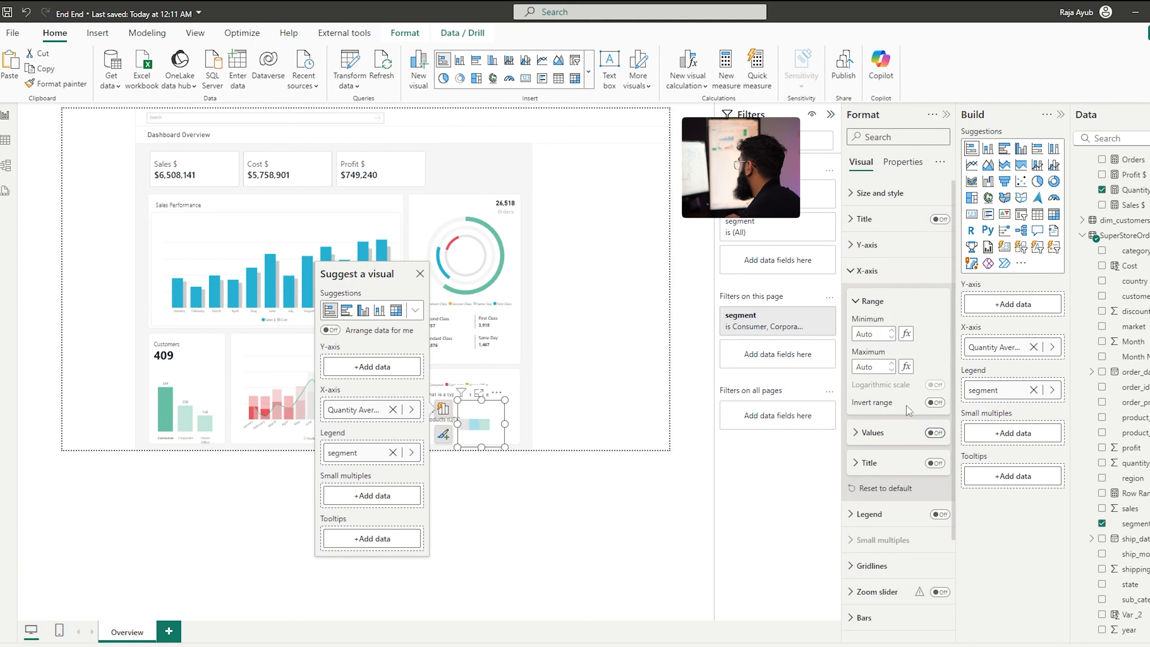
{"action": "left_click", "coordinate": [867, 269]}
{"action": "left_click", "coordinate": [940, 452]}
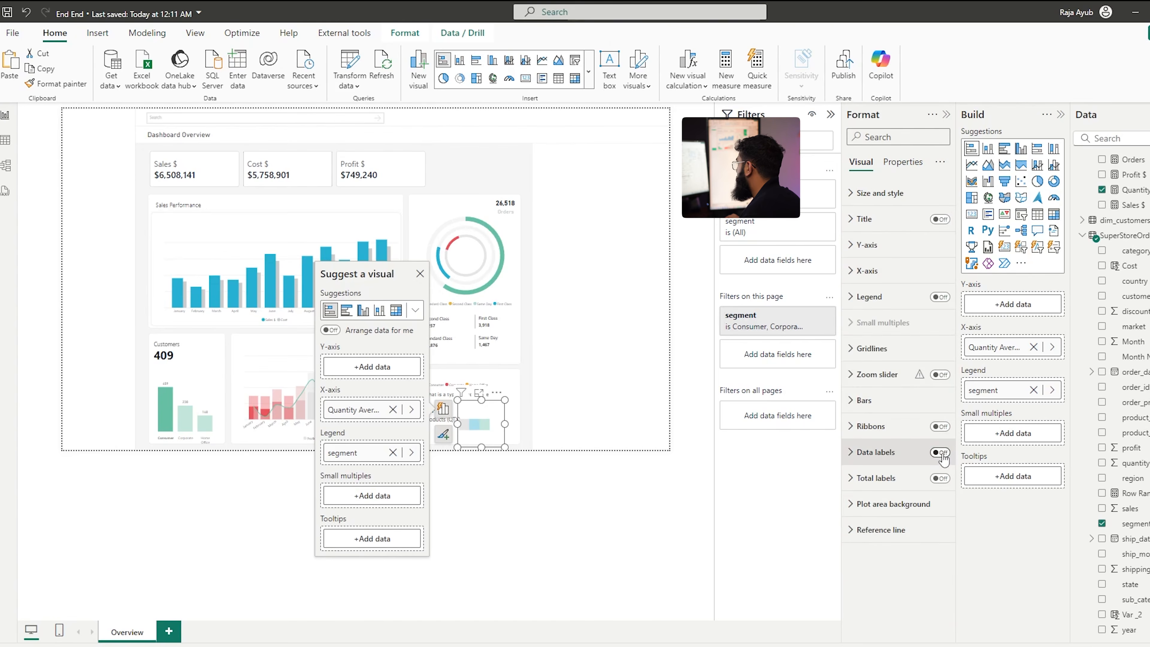
Widen the order-size bar chart and place it directly below the Products (QTY) card
{"action": "left_click", "coordinate": [468, 467]}
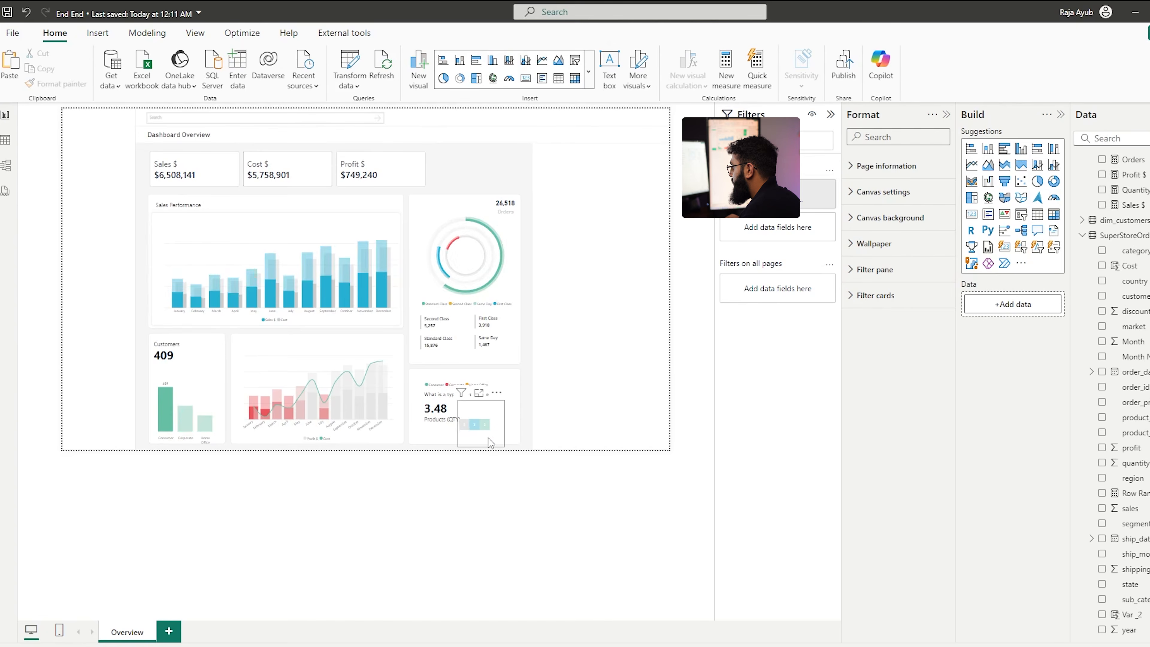
{"action": "left_click", "coordinate": [455, 428]}
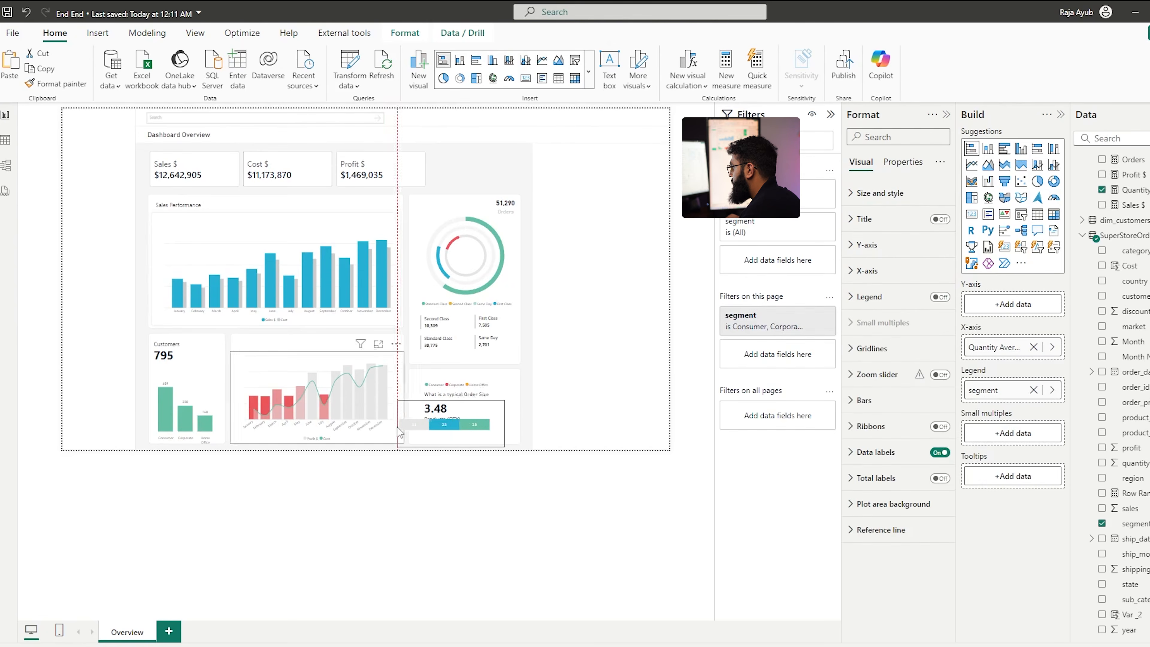
{"action": "left_click_drag", "start_coordinate": [410, 428], "coordinate": [528, 436]}
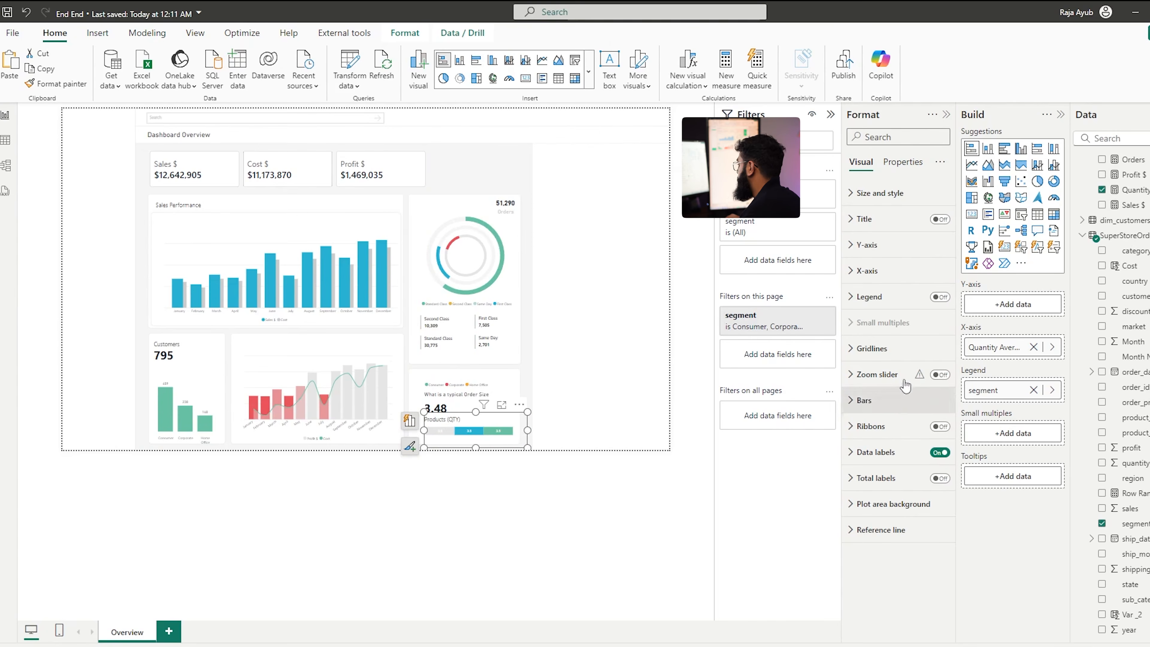
Color the order-size chart's bars green for Consumer, red for Corporate and orange for Home Office
{"action": "left_click", "coordinate": [877, 408]}
{"action": "scroll", "coordinate": [871, 434], "scroll_direction": "down", "scroll_amount": 1}
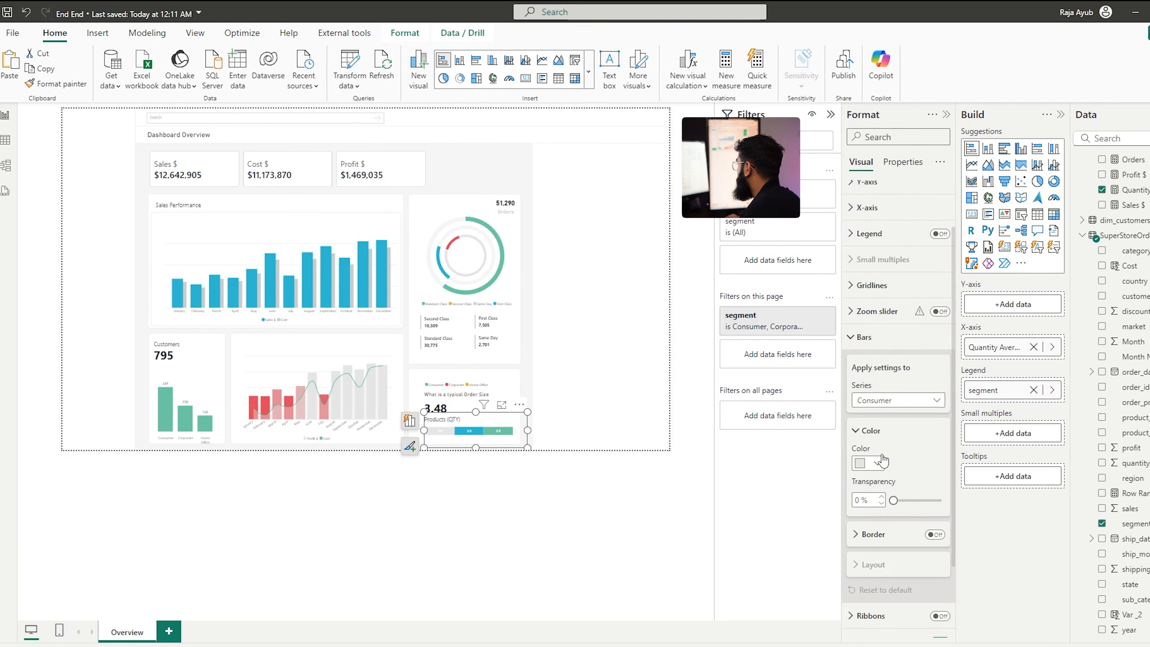
{"action": "left_click", "coordinate": [867, 464]}
{"action": "left_click", "coordinate": [870, 410]}
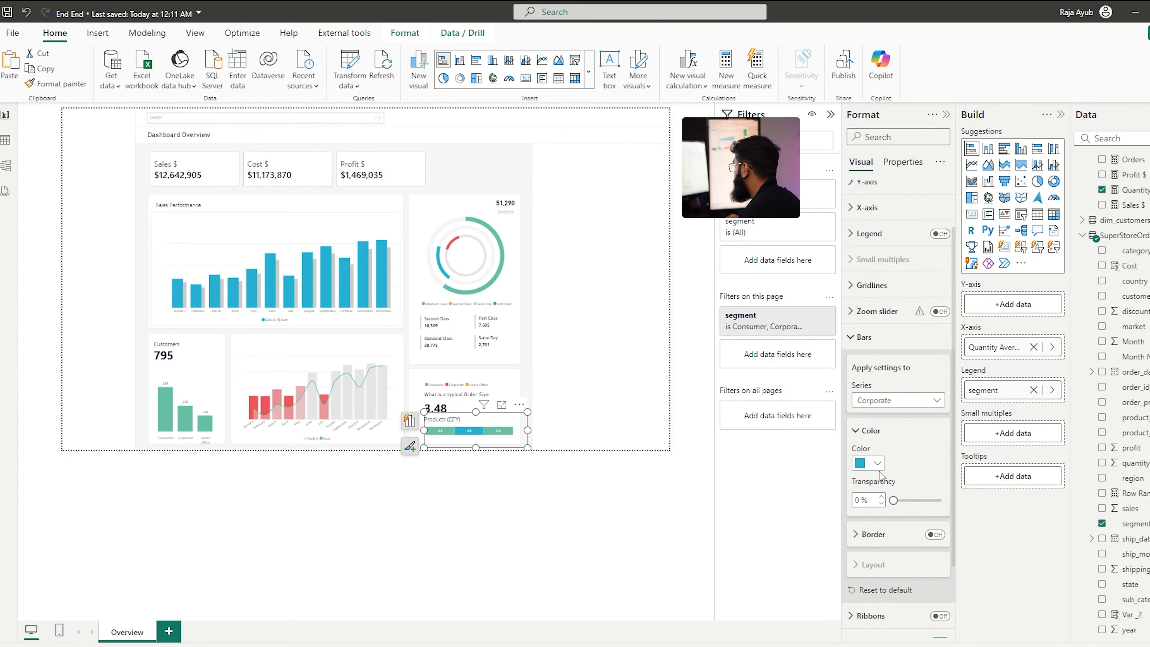
{"action": "left_click", "coordinate": [869, 463]}
{"action": "left_click", "coordinate": [904, 410]}
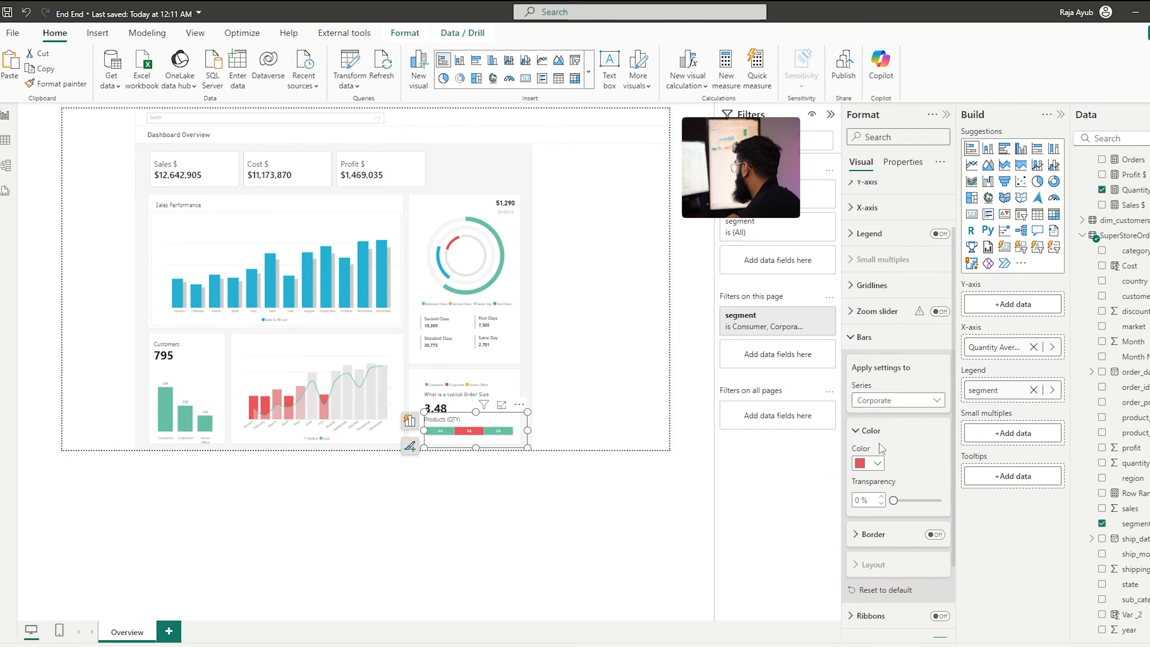
{"action": "left_click", "coordinate": [887, 400]}
{"action": "left_click", "coordinate": [879, 460]}
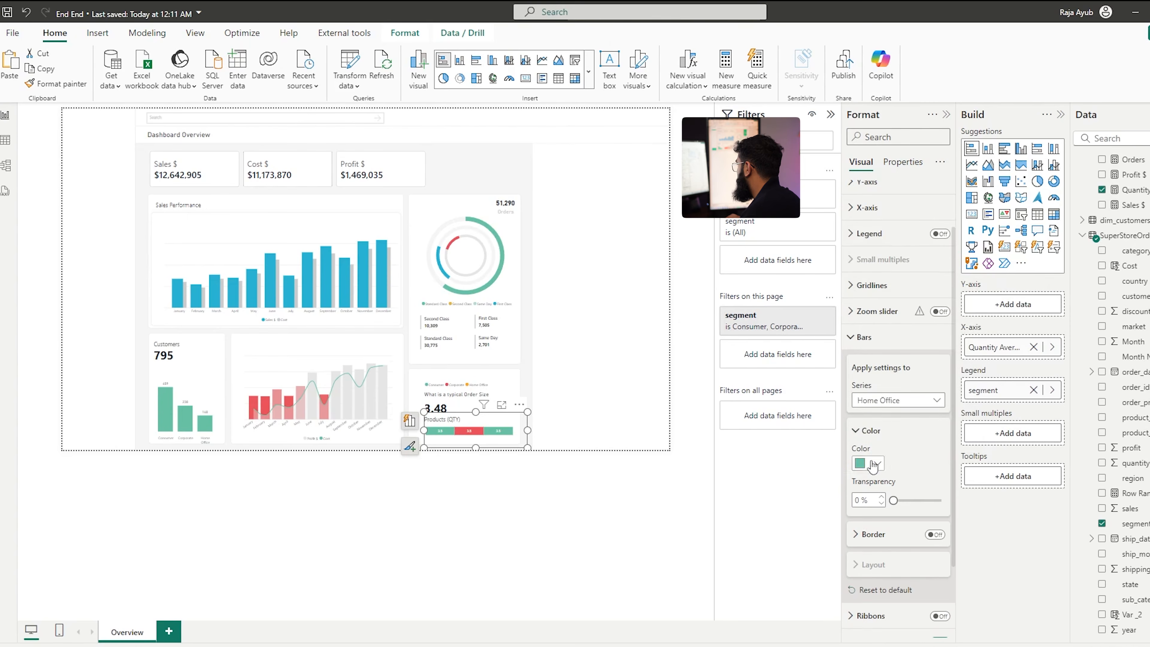
{"action": "left_click", "coordinate": [877, 463]}
{"action": "left_click", "coordinate": [903, 412]}
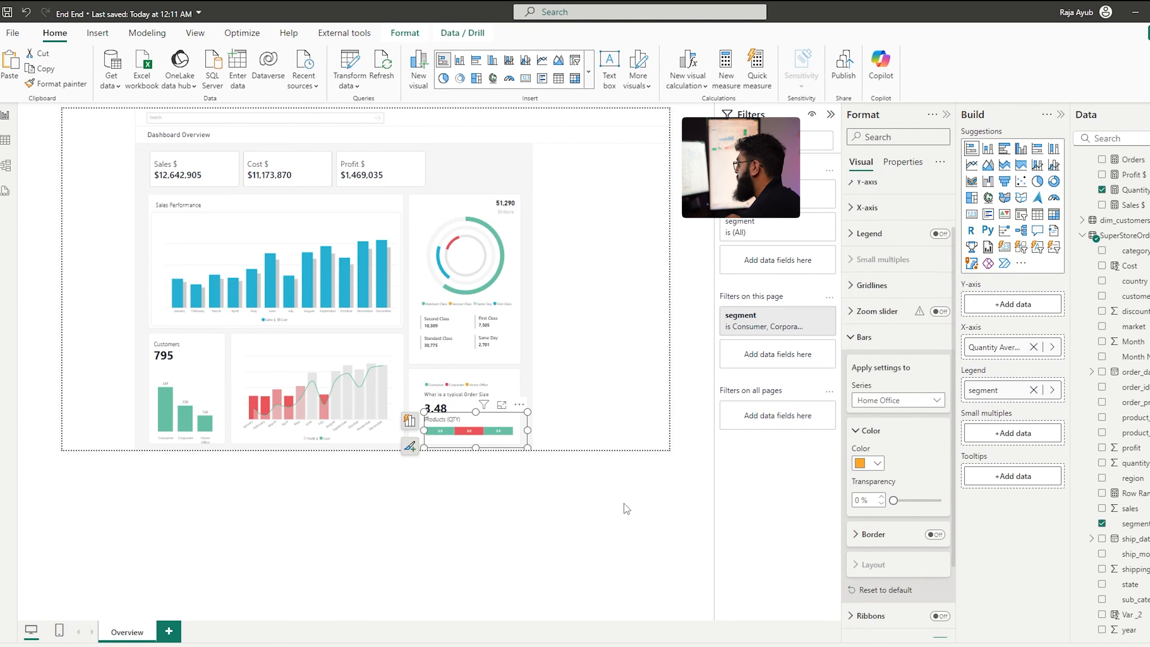
{"action": "left_click", "coordinate": [588, 507]}
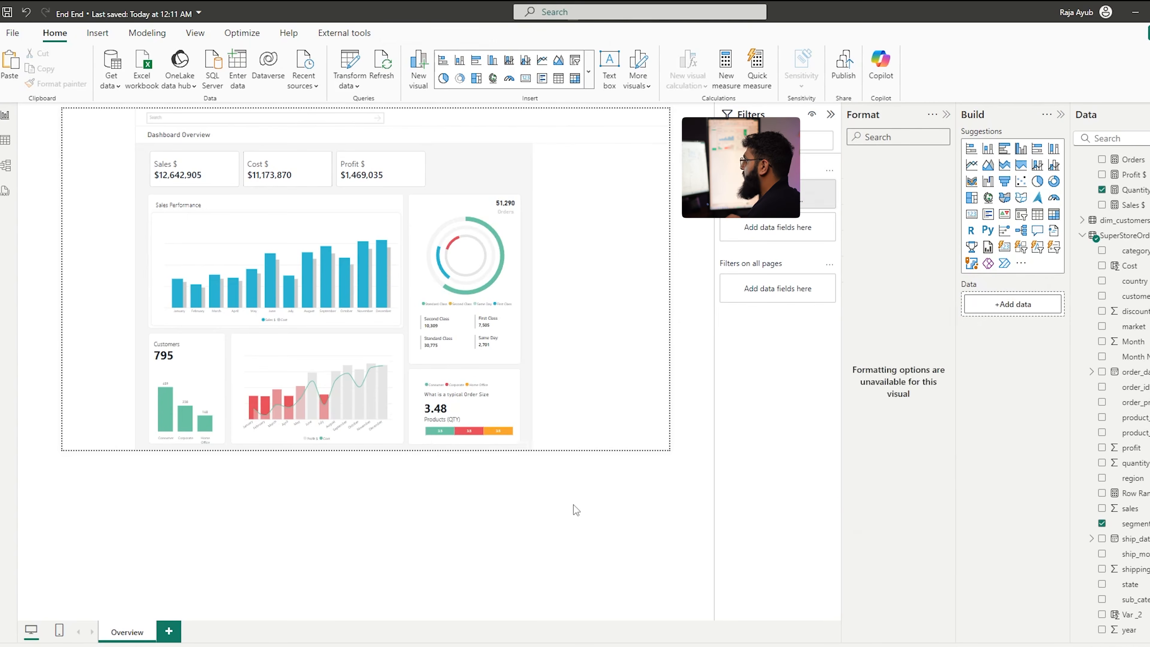
Shift the legend, question text, card and bar chart slightly to align them within the order-size panel
{"action": "left_click", "coordinate": [507, 427]}
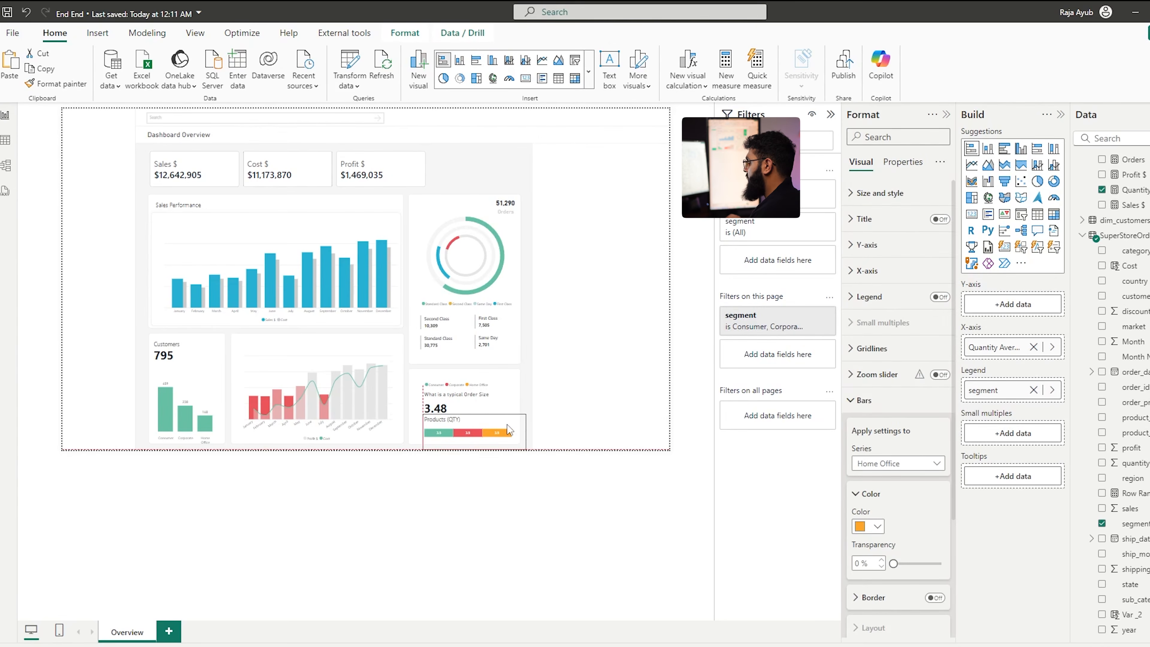
{"action": "left_click", "coordinate": [531, 392]}
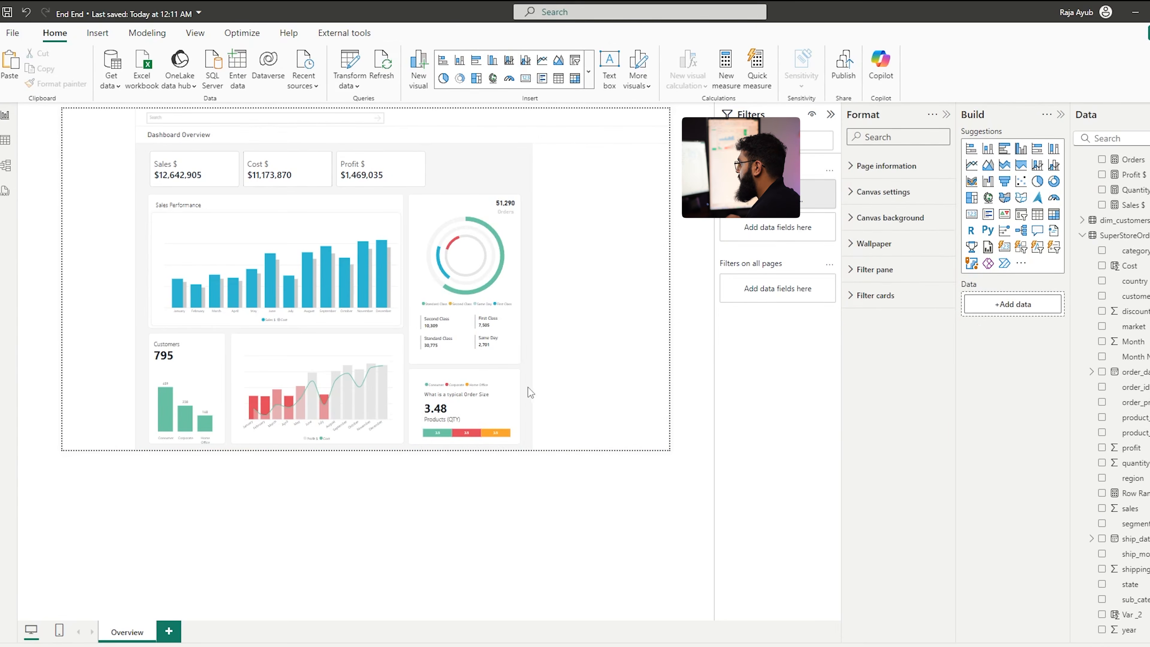
{"action": "left_click_drag", "start_coordinate": [529, 365], "coordinate": [400, 478]}
{"action": "left_click", "coordinate": [527, 372]}
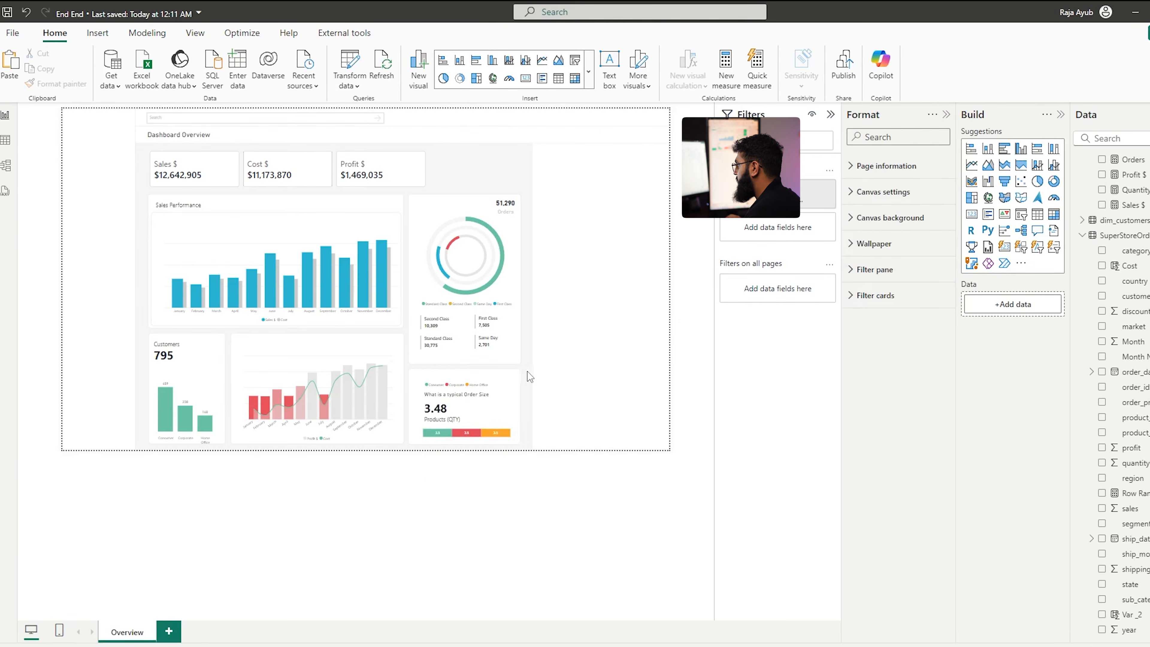
{"action": "left_click_drag", "start_coordinate": [523, 376], "coordinate": [414, 457]}
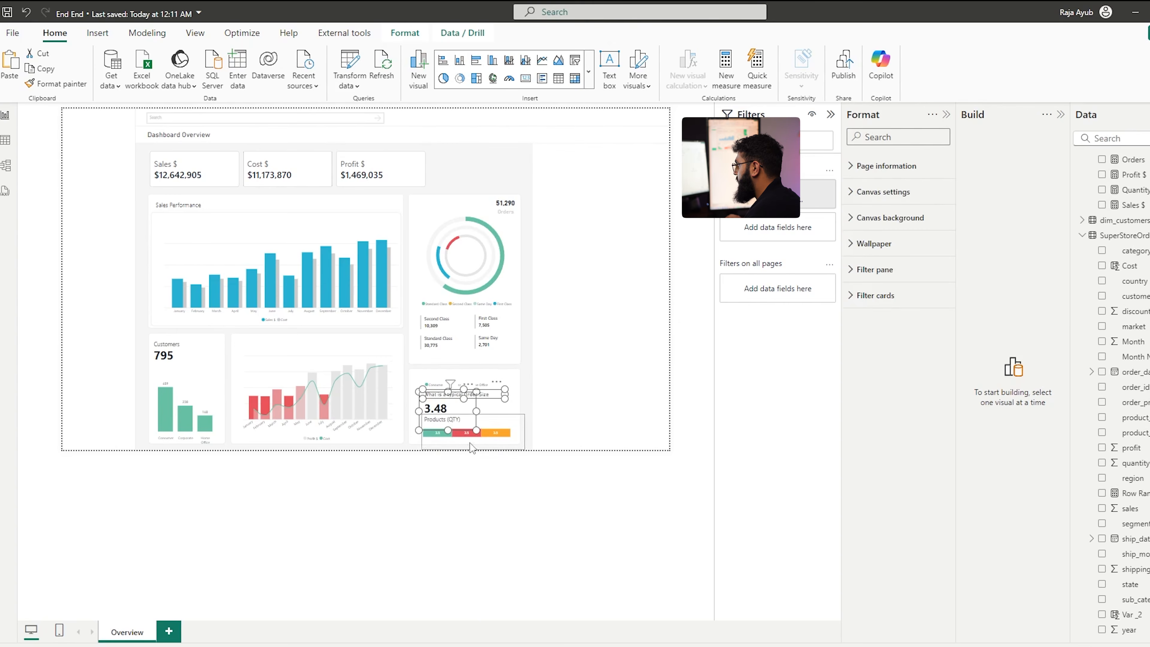
{"action": "left_click", "coordinate": [438, 385]}
{"action": "left_click_drag", "start_coordinate": [507, 369], "coordinate": [505, 366]}
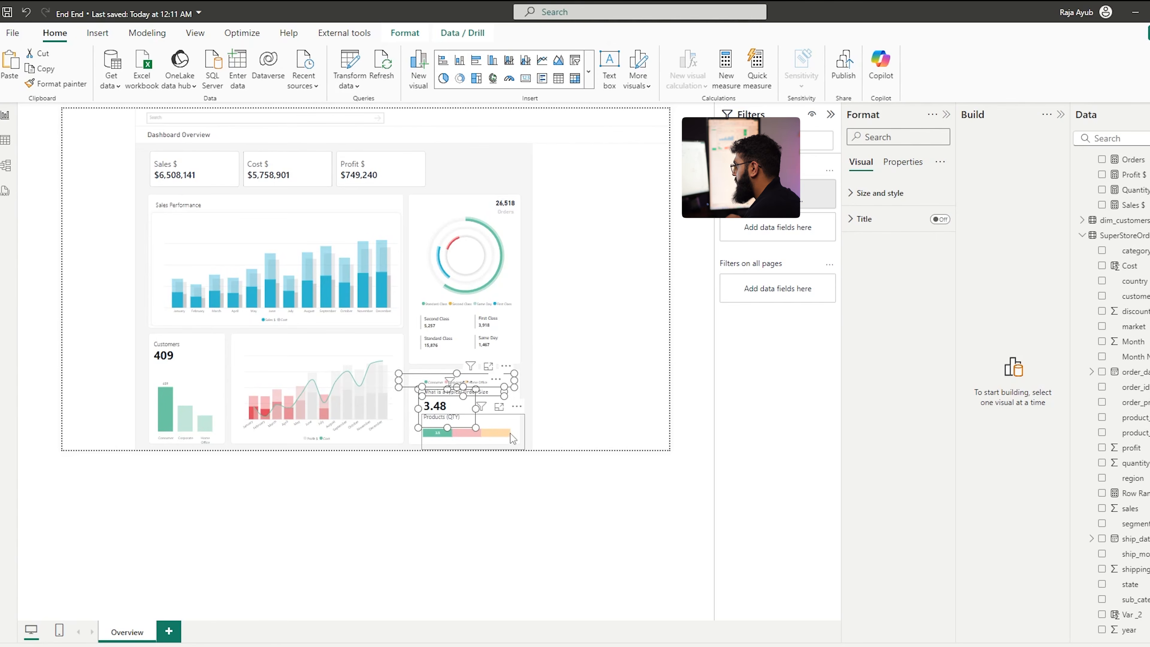
{"action": "left_click", "coordinate": [523, 439]}
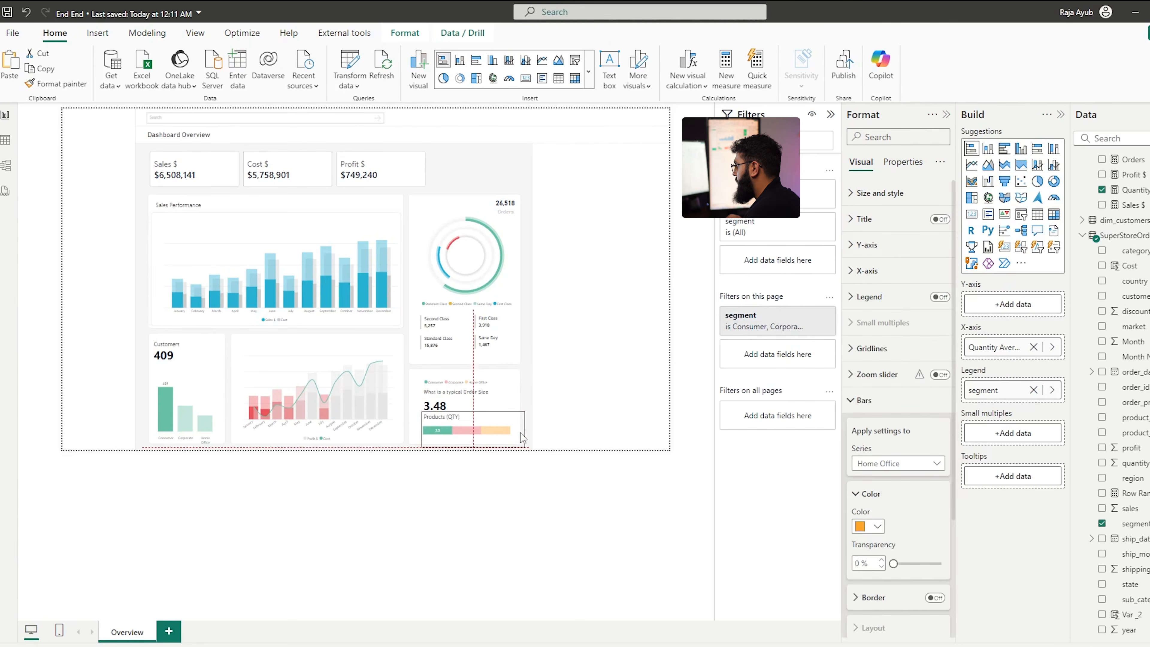
{"action": "left_click", "coordinate": [445, 499]}
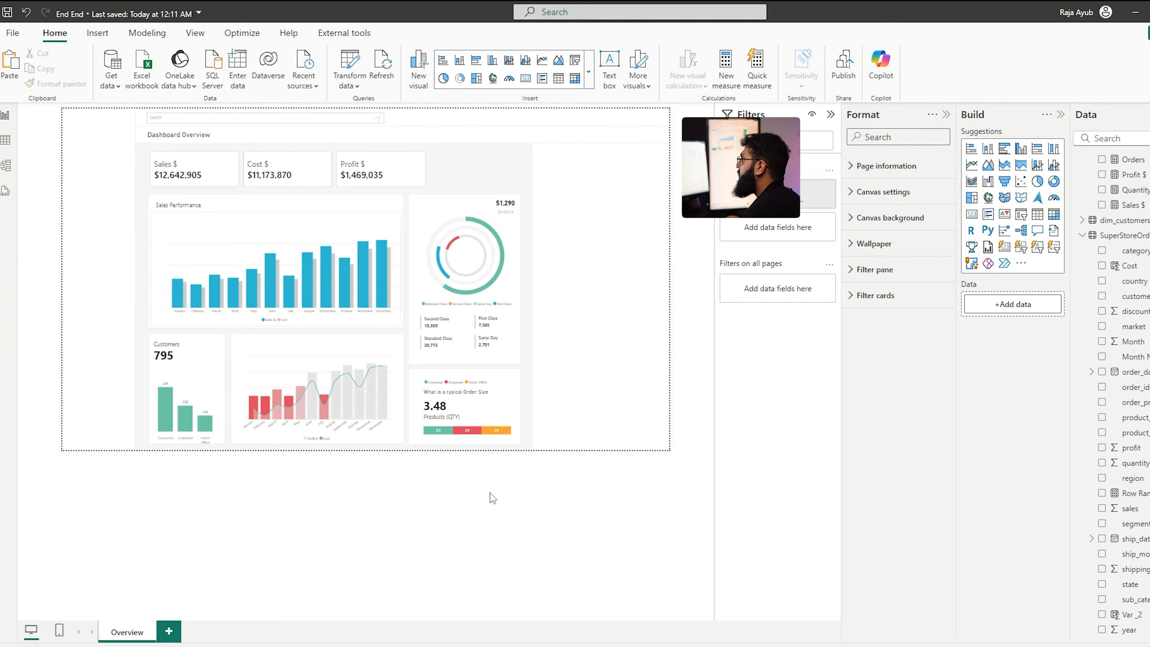
Duplicate the donut panel's white background shape into the empty area beside the dashboard, sized about 376 by 318
{"action": "left_click", "coordinate": [421, 207]}
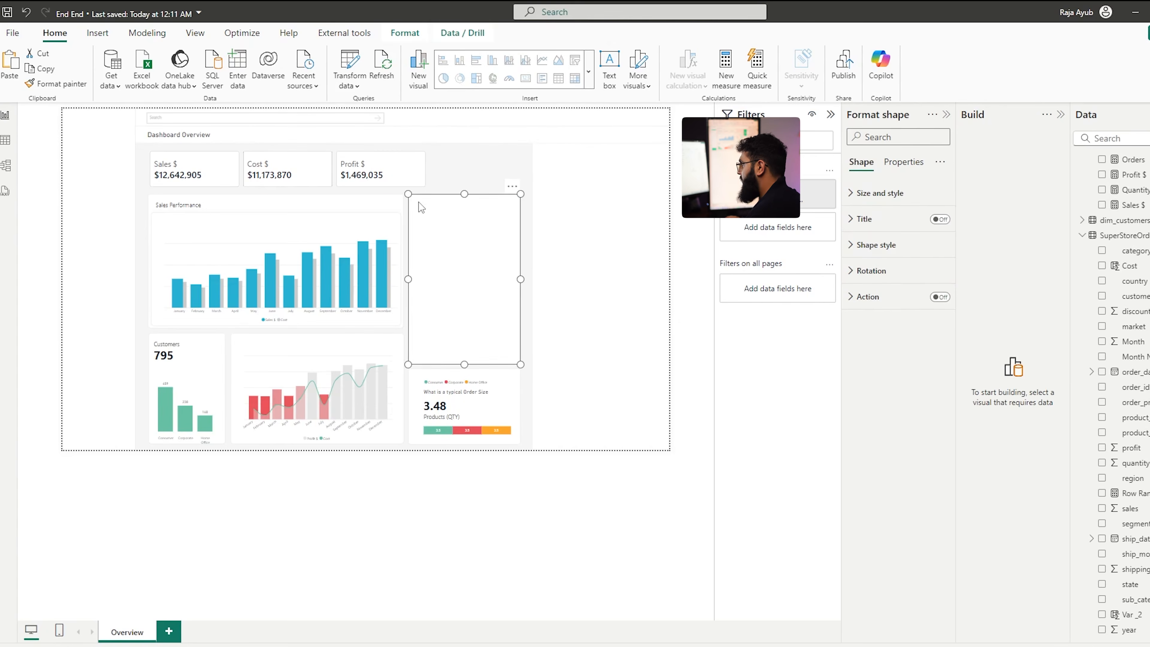
{"action": "left_click_drag", "start_coordinate": [428, 250], "coordinate": [569, 218]}
{"action": "left_click_drag", "start_coordinate": [598, 320], "coordinate": [598, 250]}
{"action": "left_click_drag", "start_coordinate": [663, 201], "coordinate": [661, 200]}
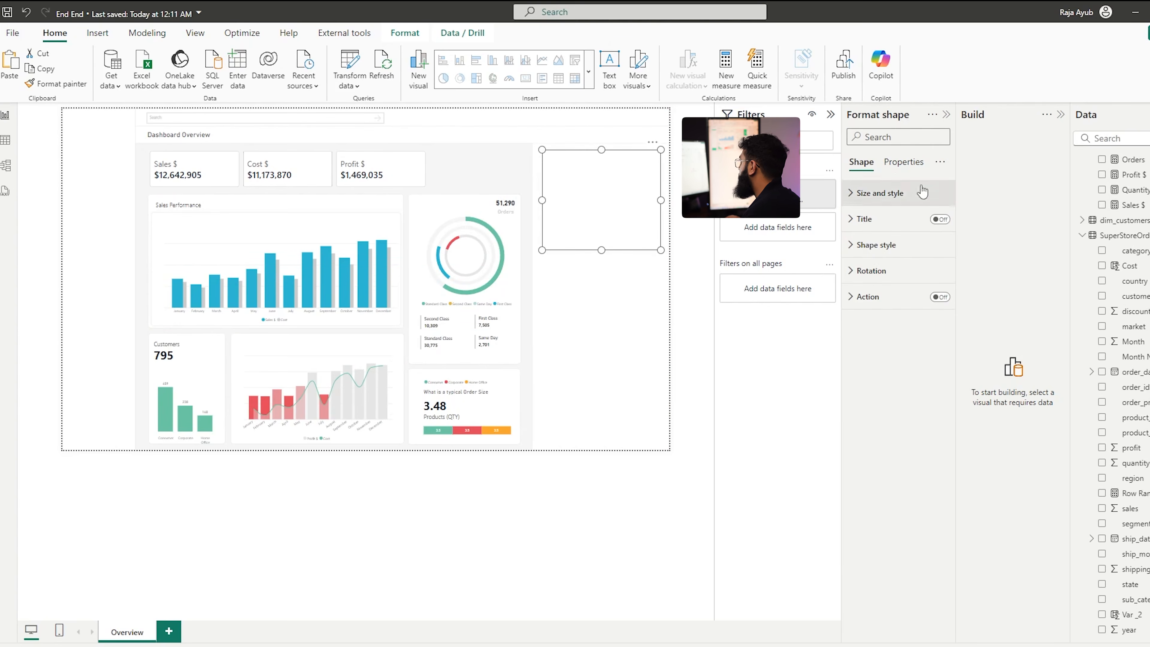
Set the new panel shape's background and visual border colors to the theme green
{"action": "left_click", "coordinate": [919, 193]}
{"action": "left_click", "coordinate": [882, 434]}
{"action": "scroll", "coordinate": [874, 421], "scroll_direction": "down", "scroll_amount": 2}
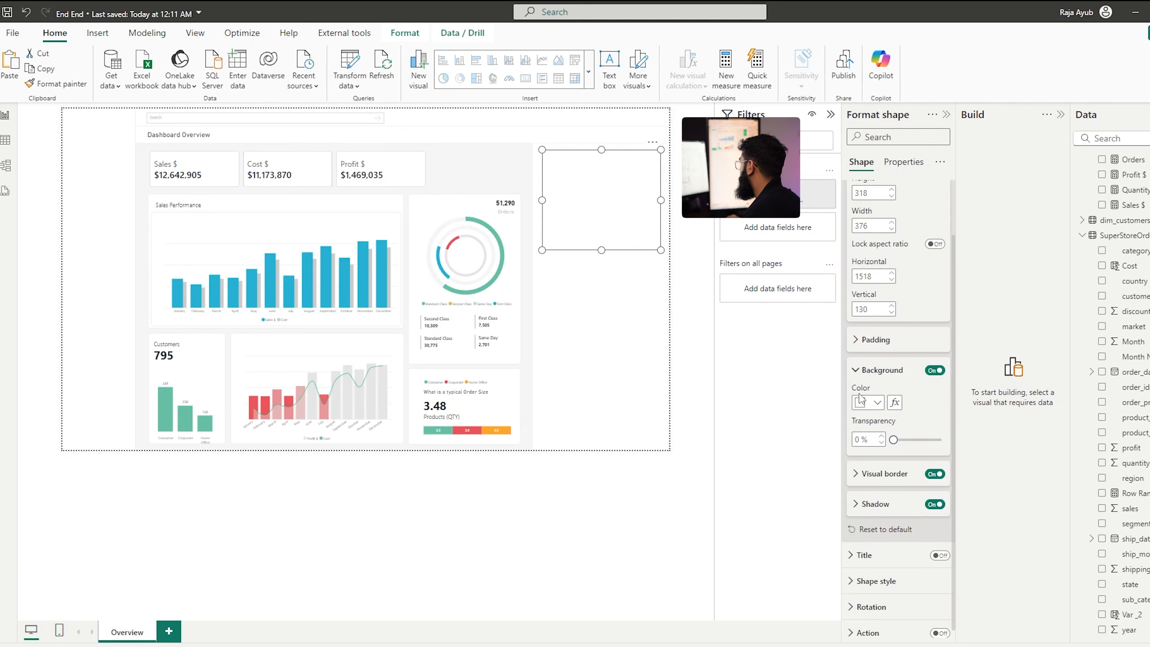
{"action": "left_click", "coordinate": [863, 402]}
{"action": "left_click", "coordinate": [906, 589]}
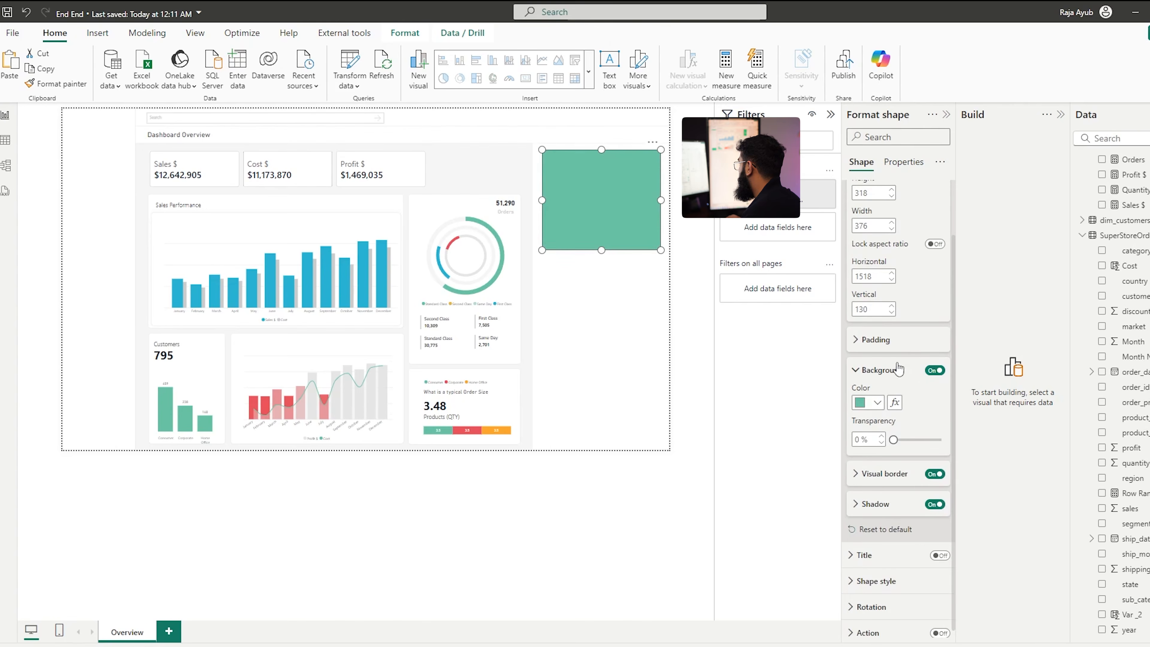
{"action": "left_click", "coordinate": [883, 473]}
{"action": "scroll", "coordinate": [881, 474], "scroll_direction": "down", "scroll_amount": 3}
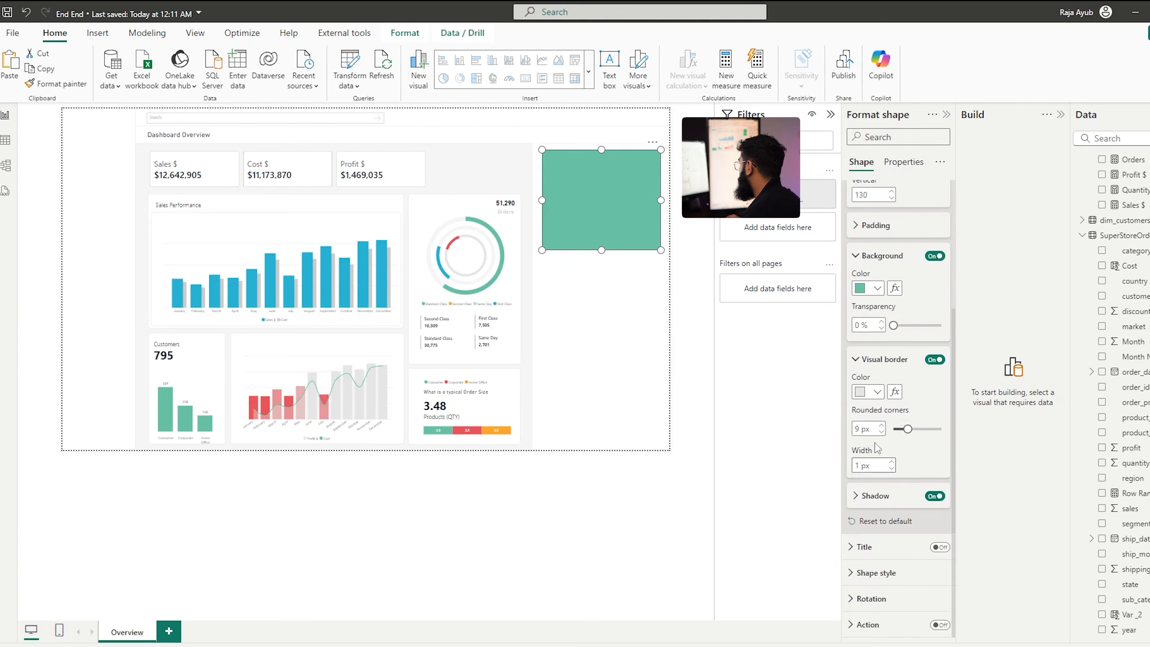
{"action": "left_click", "coordinate": [868, 393]}
{"action": "left_click", "coordinate": [868, 582]}
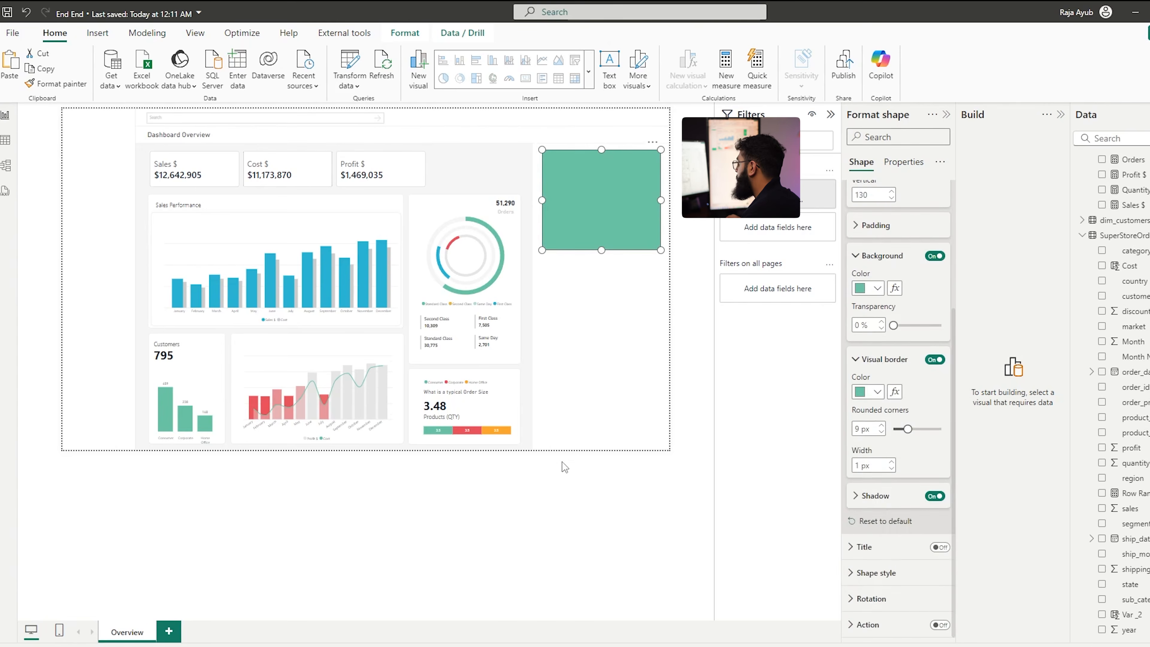
{"action": "left_click", "coordinate": [542, 503]}
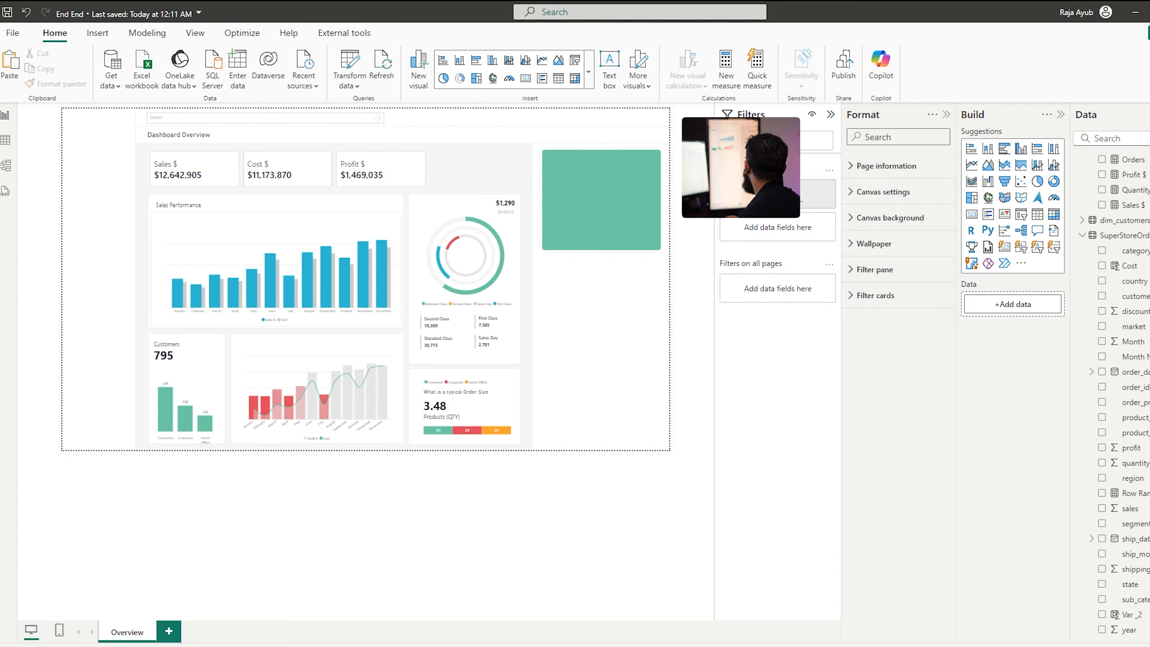
Examine the product_name and product_id columns in the SuperStoreOrders table data, and return to the report page
{"action": "left_click", "coordinate": [5, 140]}
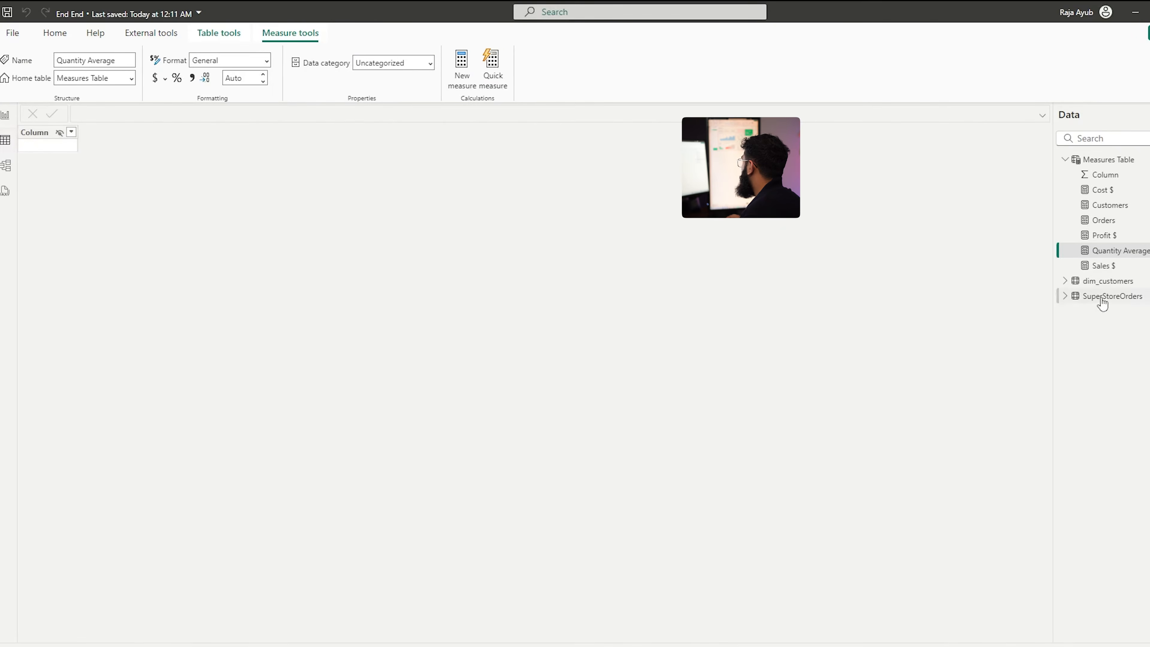
{"action": "left_click", "coordinate": [1102, 299]}
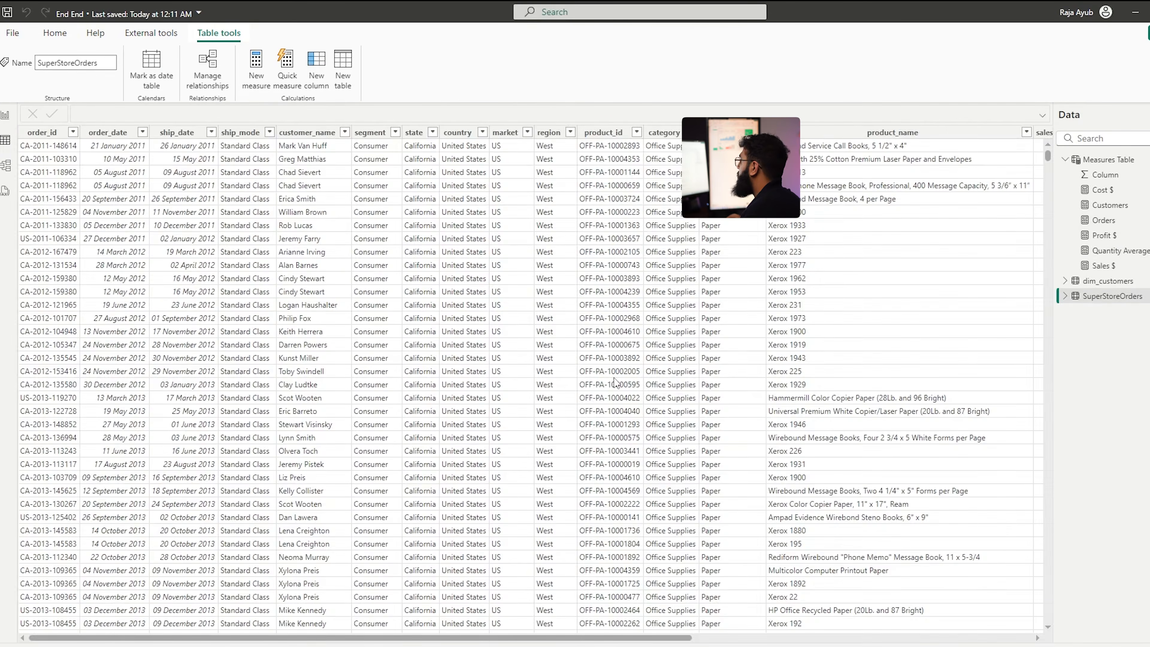
{"action": "left_click_drag", "start_coordinate": [645, 639], "coordinate": [785, 639]}
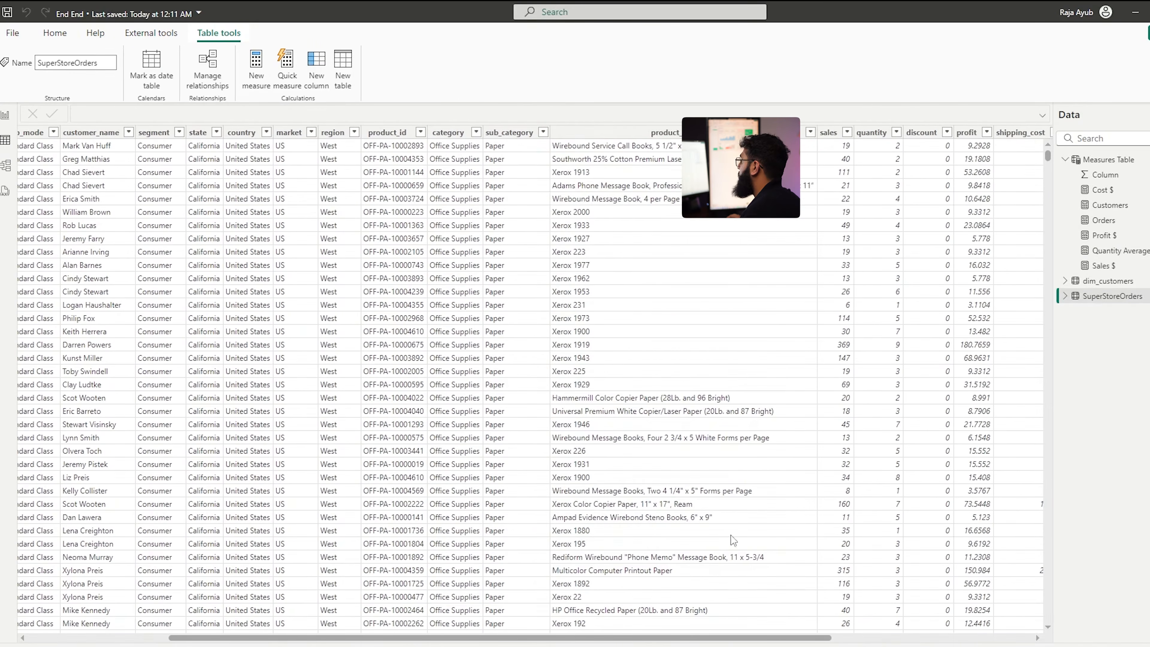
{"action": "left_click", "coordinate": [623, 133]}
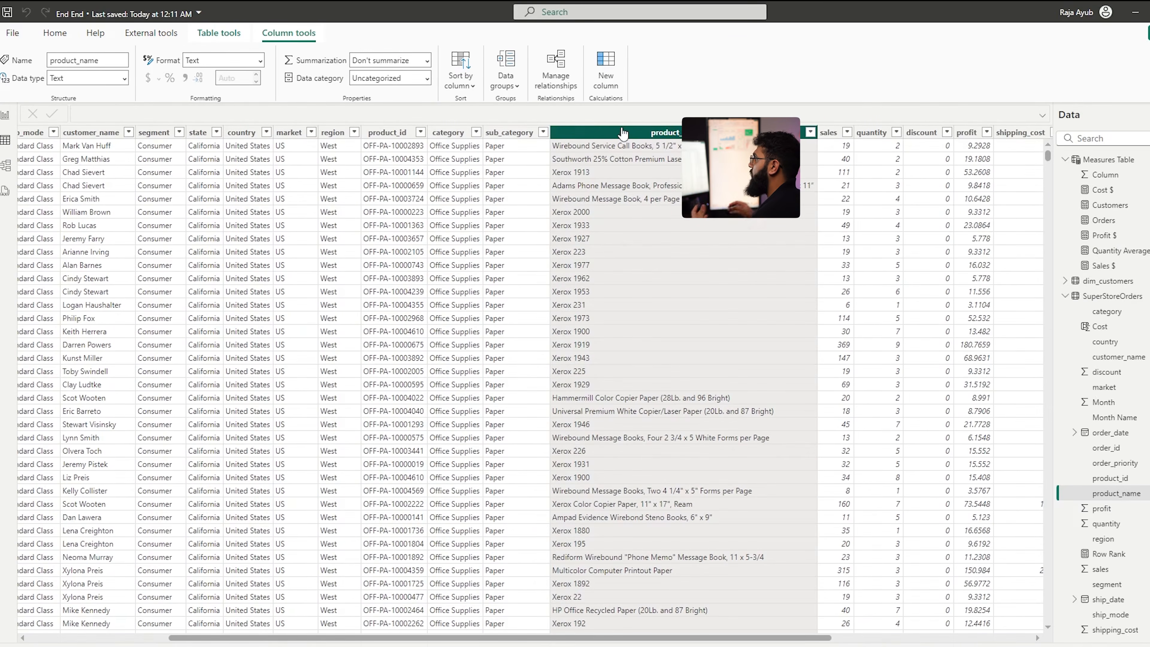
{"action": "left_click", "coordinate": [378, 134]}
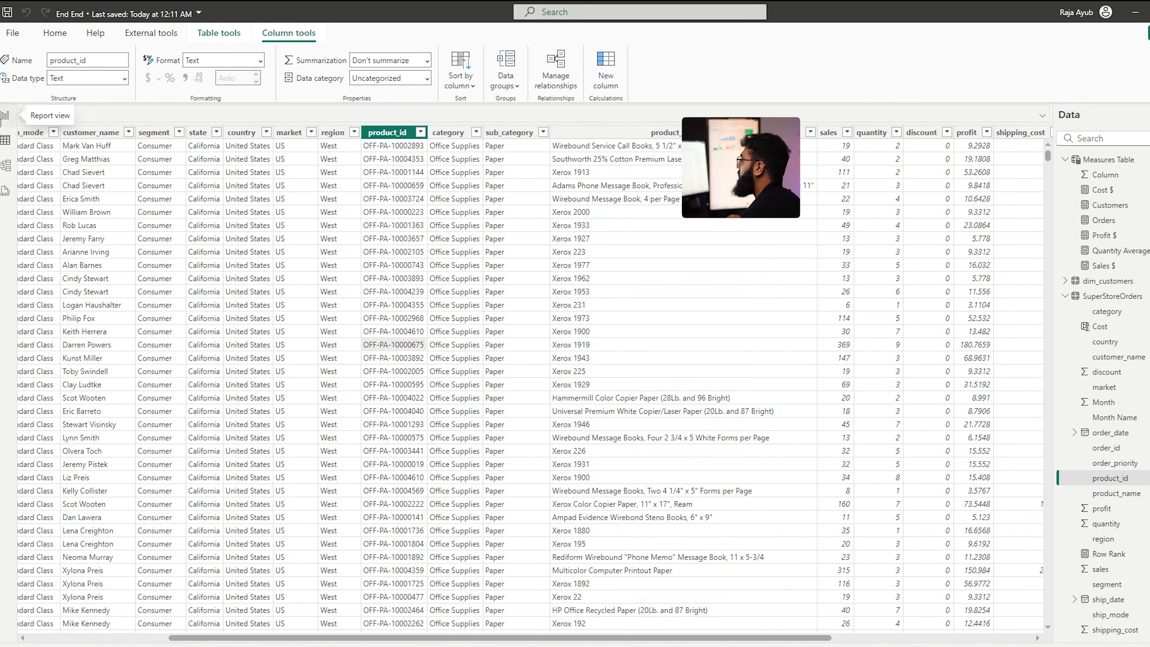
{"action": "left_click", "coordinate": [5, 115]}
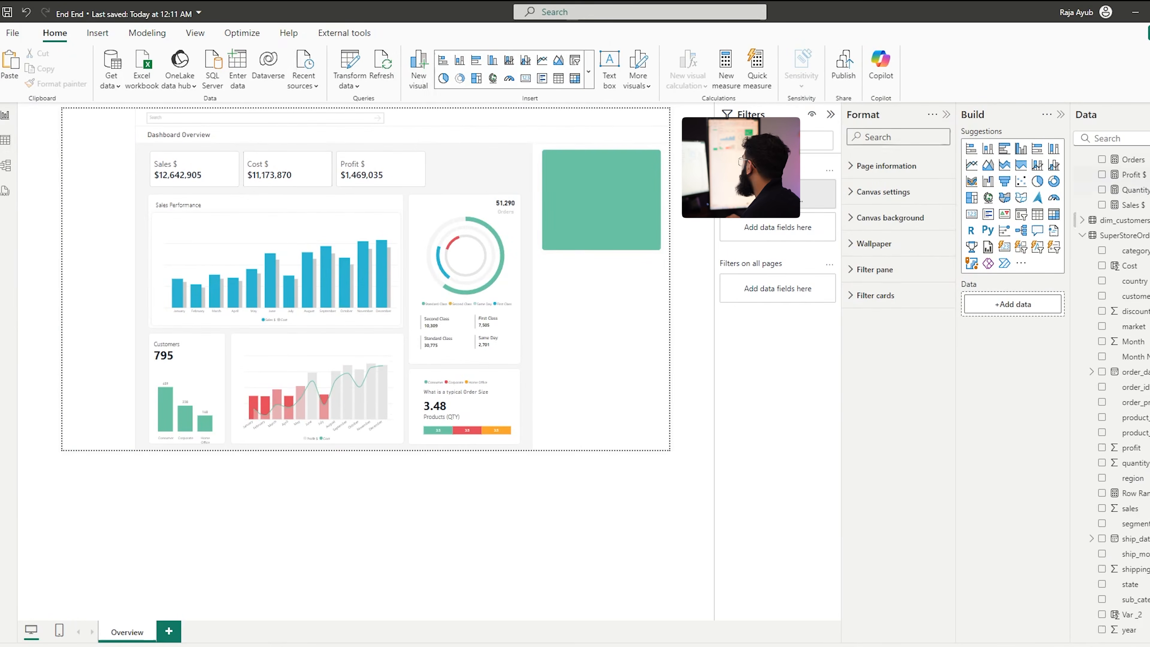
Create a measure in Measures Table: Products = DISTINCTCOUNT(SuperStoreOrders[product_id])
{"action": "scroll", "coordinate": [1138, 181], "scroll_direction": "up", "scroll_amount": 2}
{"action": "left_click", "coordinate": [1119, 159]}
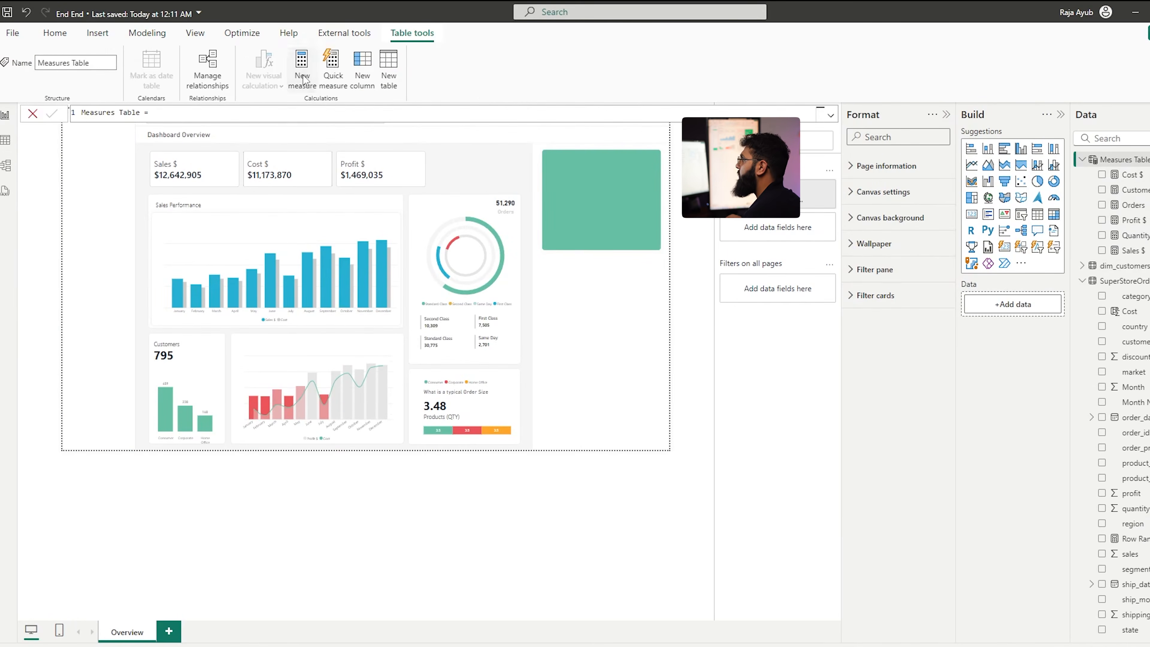
{"action": "type", "text": "Products ="}
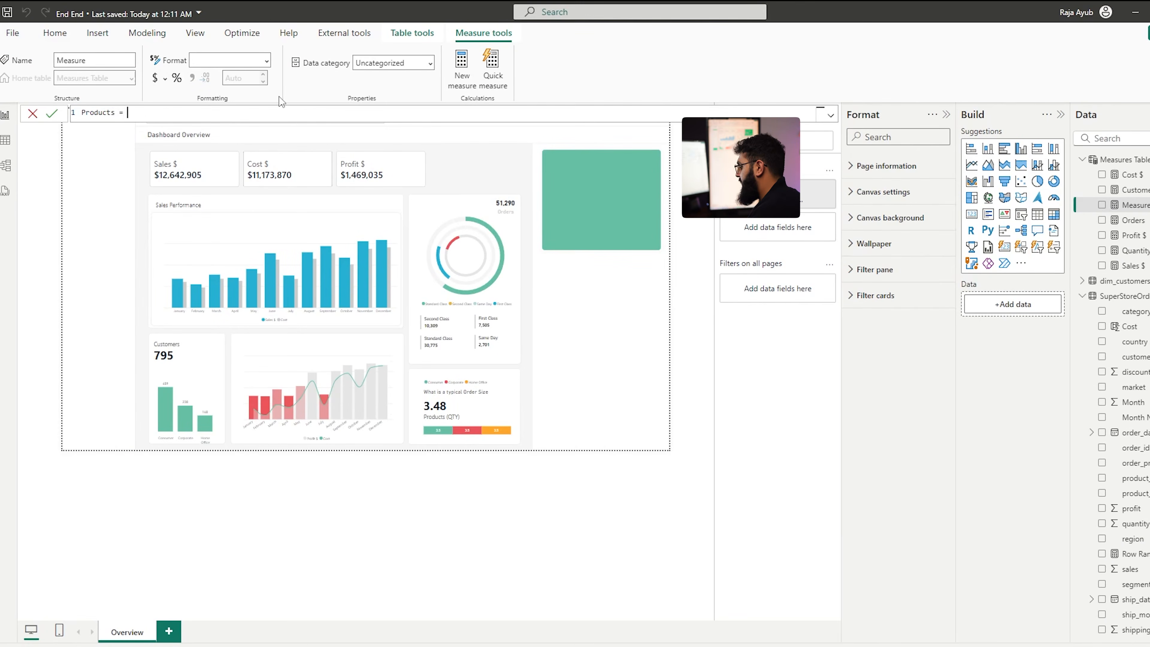
{"action": "type", "text": " DISTINC"}
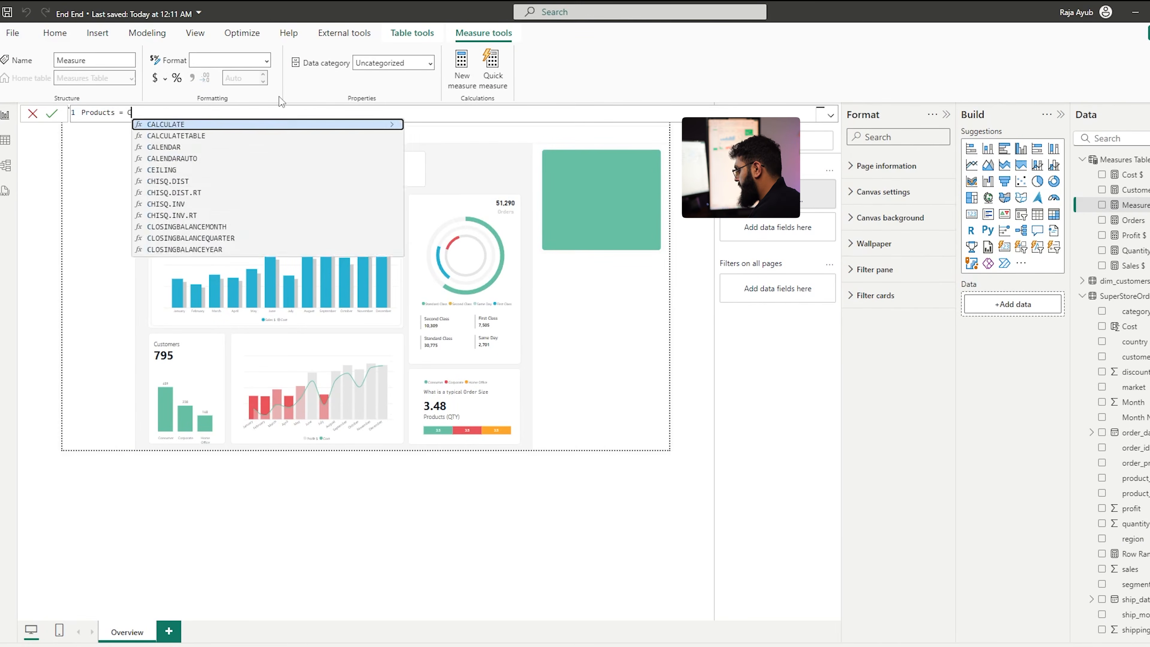
{"action": "key", "text": "Left"}
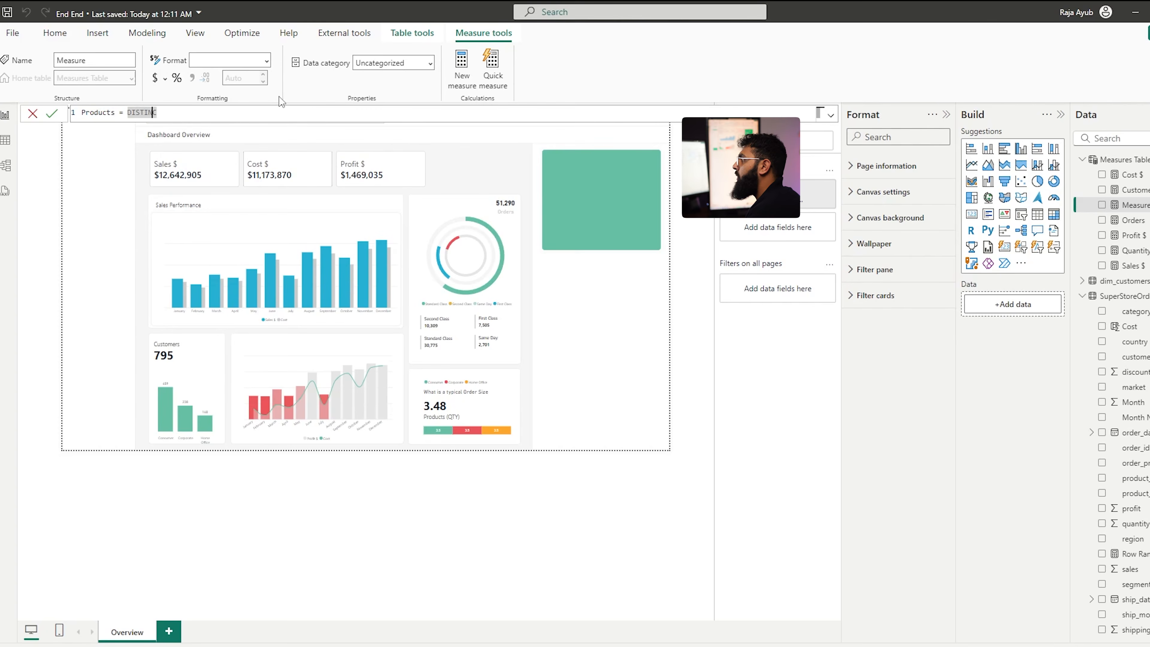
{"action": "key", "text": "BackSpace"}
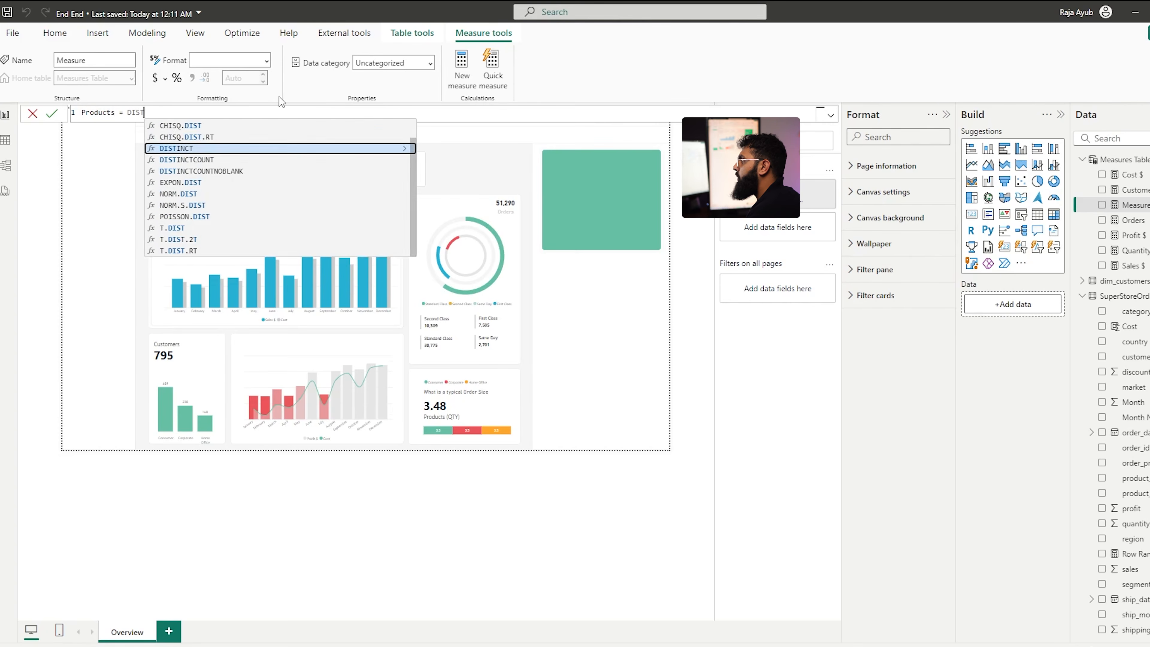
{"action": "type", "text": "TCOUNT(SuperStoreOrders[product_id]"}
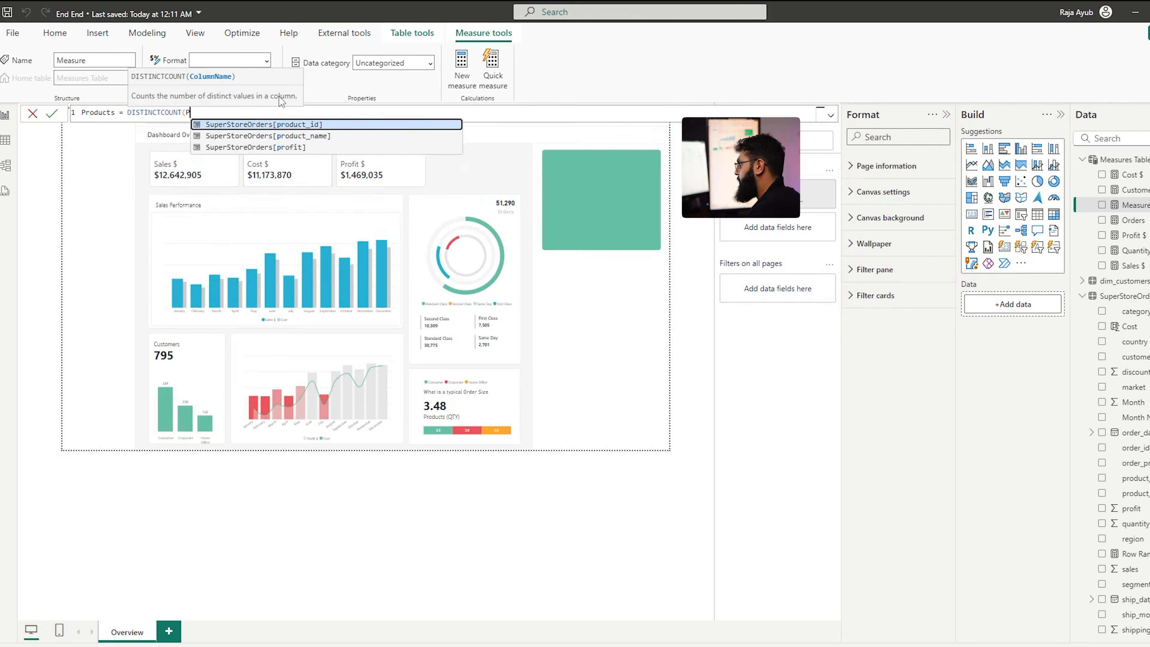
{"action": "type", "text": ")"}
{"action": "key", "text": "Return"}
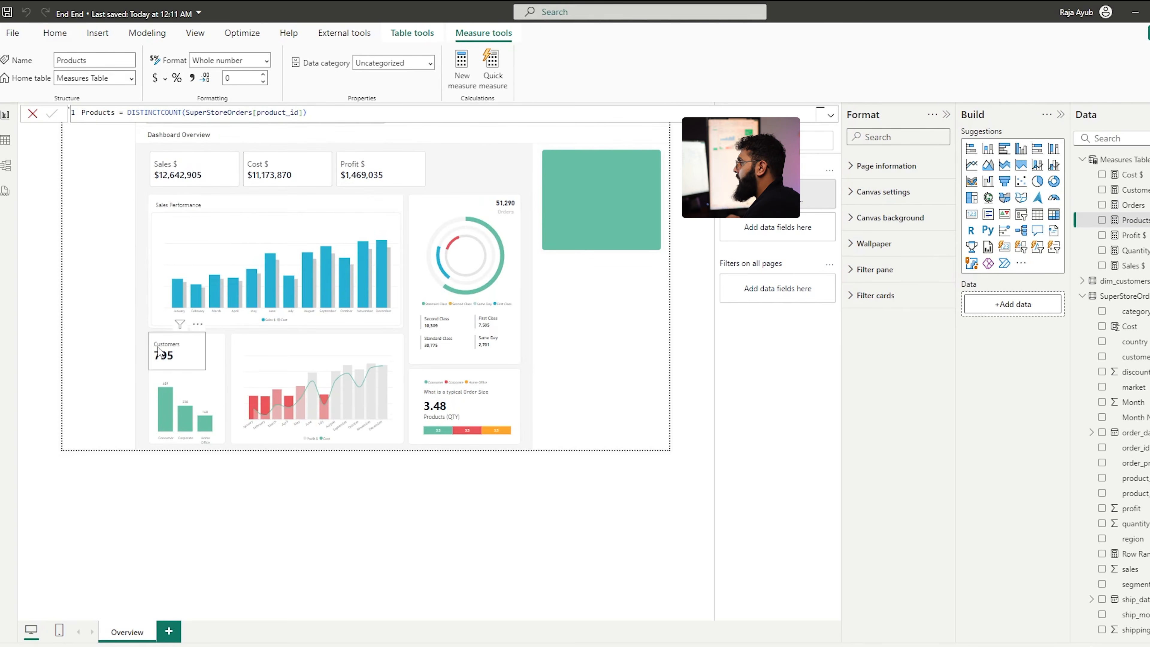
Duplicate the Customers card onto the green panel and replace its Customers field with the Products measure
{"action": "left_click", "coordinate": [171, 355]}
{"action": "left_click_drag", "start_coordinate": [173, 365], "coordinate": [571, 205]}
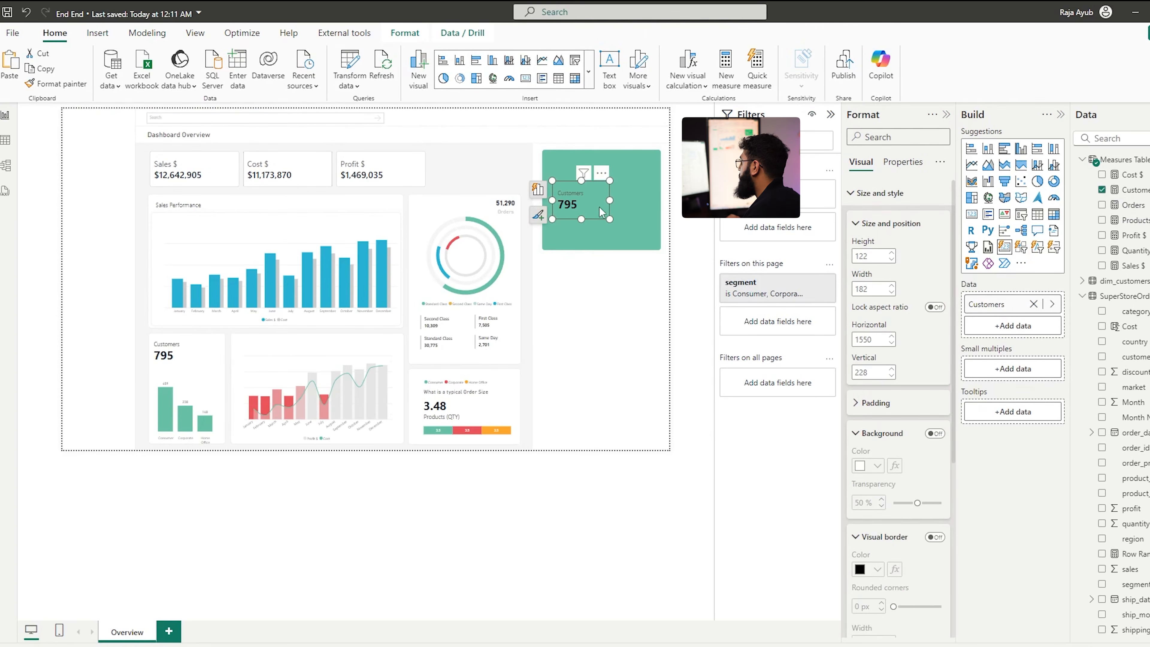
{"action": "left_click", "coordinate": [1033, 304]}
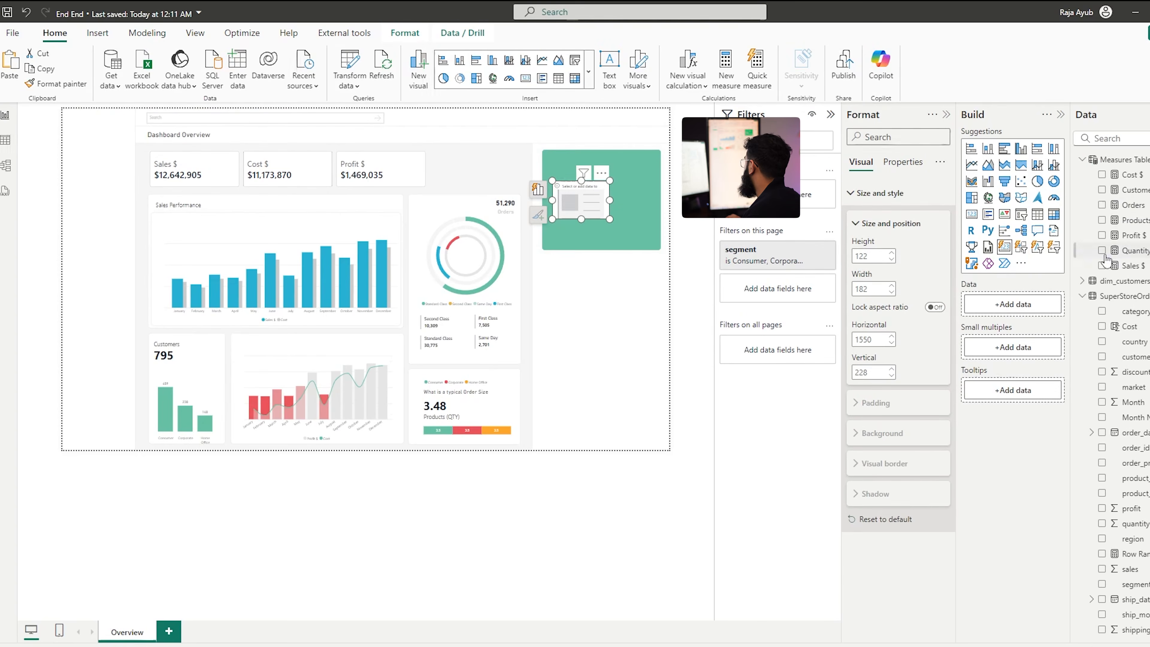
{"action": "left_click", "coordinate": [1102, 220]}
Set the Products card's callout value color to white and its display units to None
{"action": "scroll", "coordinate": [900, 502], "scroll_direction": "down", "scroll_amount": 5}
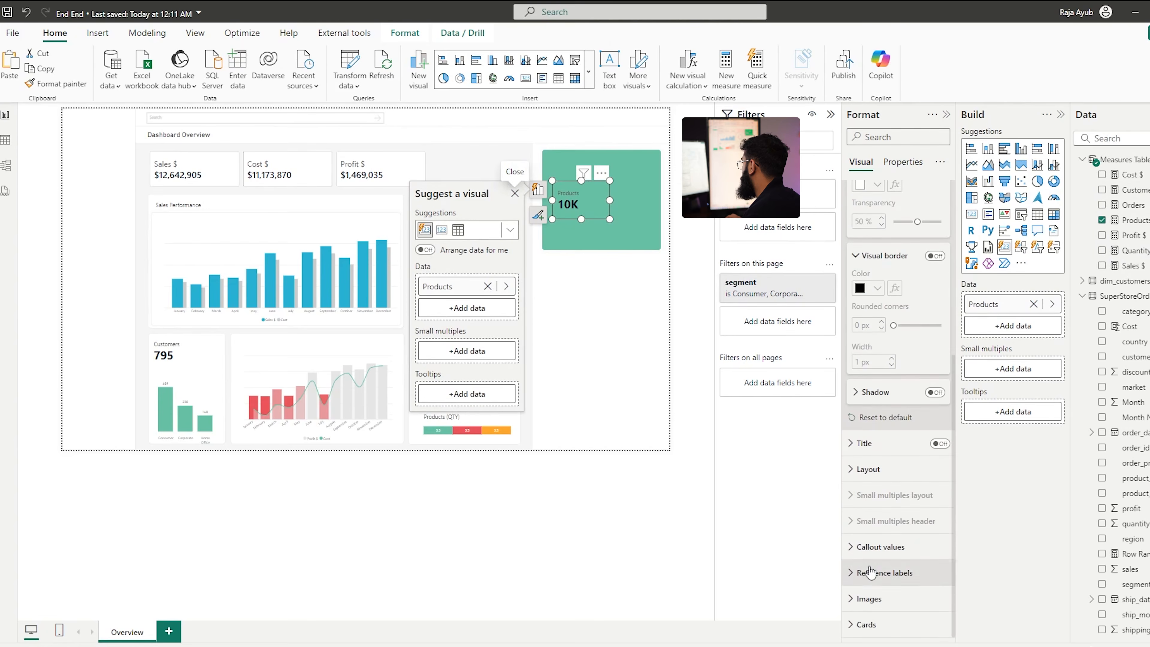
{"action": "left_click", "coordinate": [868, 547]}
{"action": "left_click", "coordinate": [888, 218]}
{"action": "left_click", "coordinate": [880, 249]}
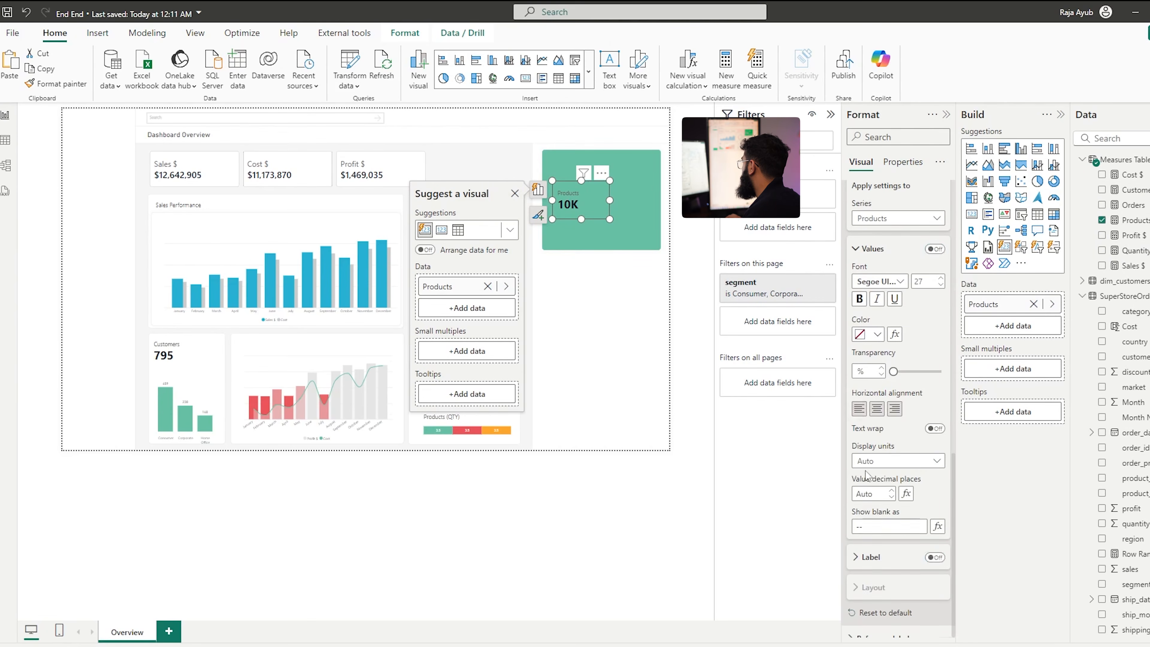
{"action": "left_click", "coordinate": [868, 335]}
{"action": "left_click", "coordinate": [869, 379]}
{"action": "left_click", "coordinate": [885, 460]}
{"action": "left_click", "coordinate": [879, 490]}
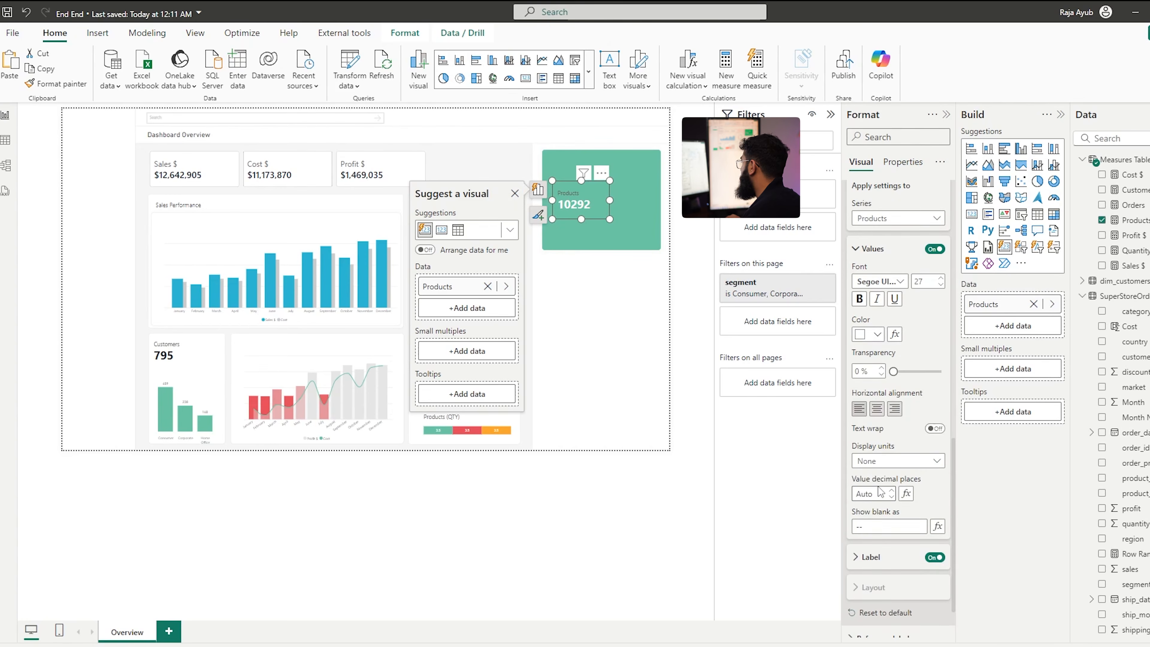
Set the Products card's label color to white
{"action": "scroll", "coordinate": [880, 491], "scroll_direction": "down", "scroll_amount": 2}
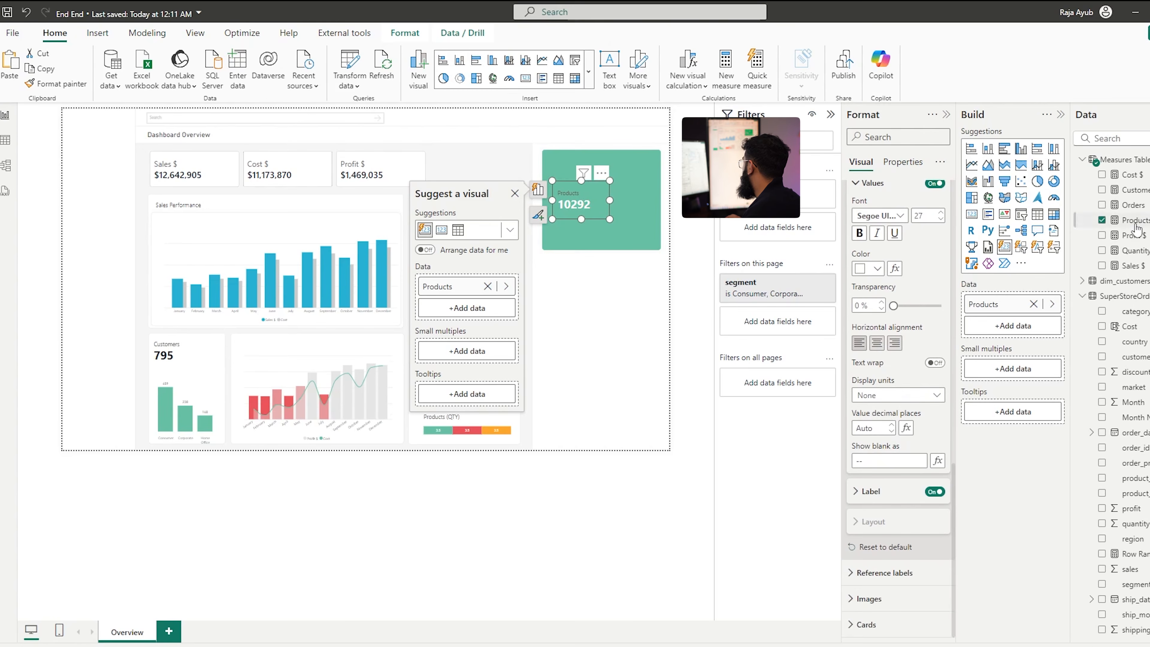
{"action": "left_click", "coordinate": [870, 491]}
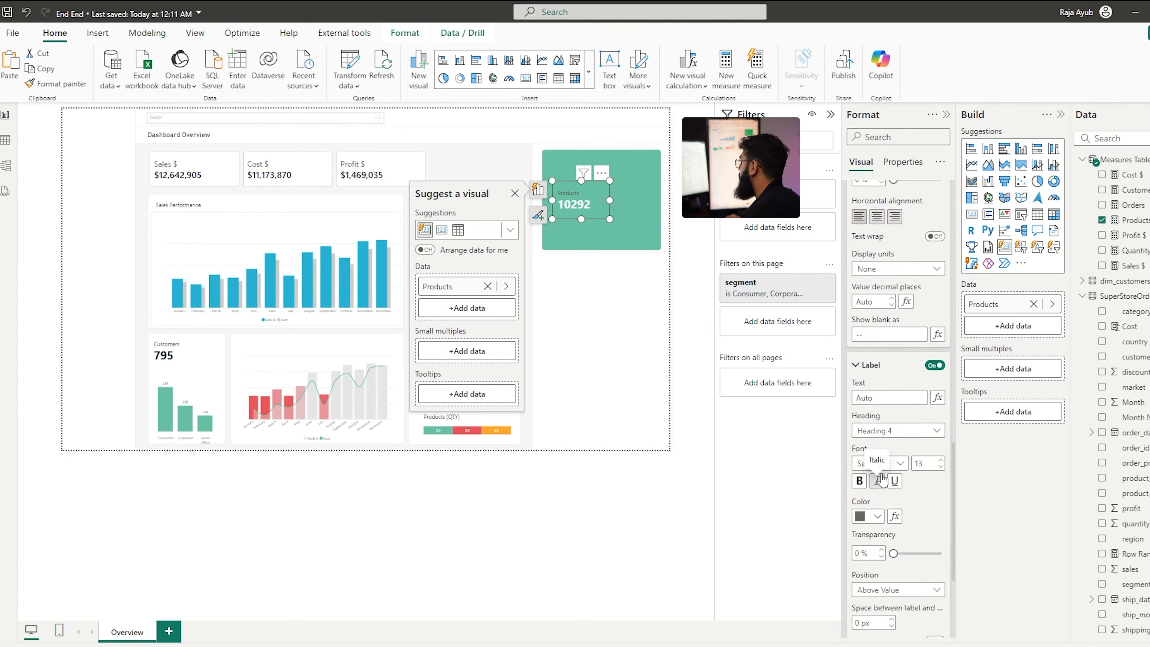
{"action": "scroll", "coordinate": [872, 491], "scroll_direction": "down", "scroll_amount": 4}
{"action": "left_click", "coordinate": [867, 390]}
{"action": "left_click", "coordinate": [868, 435]}
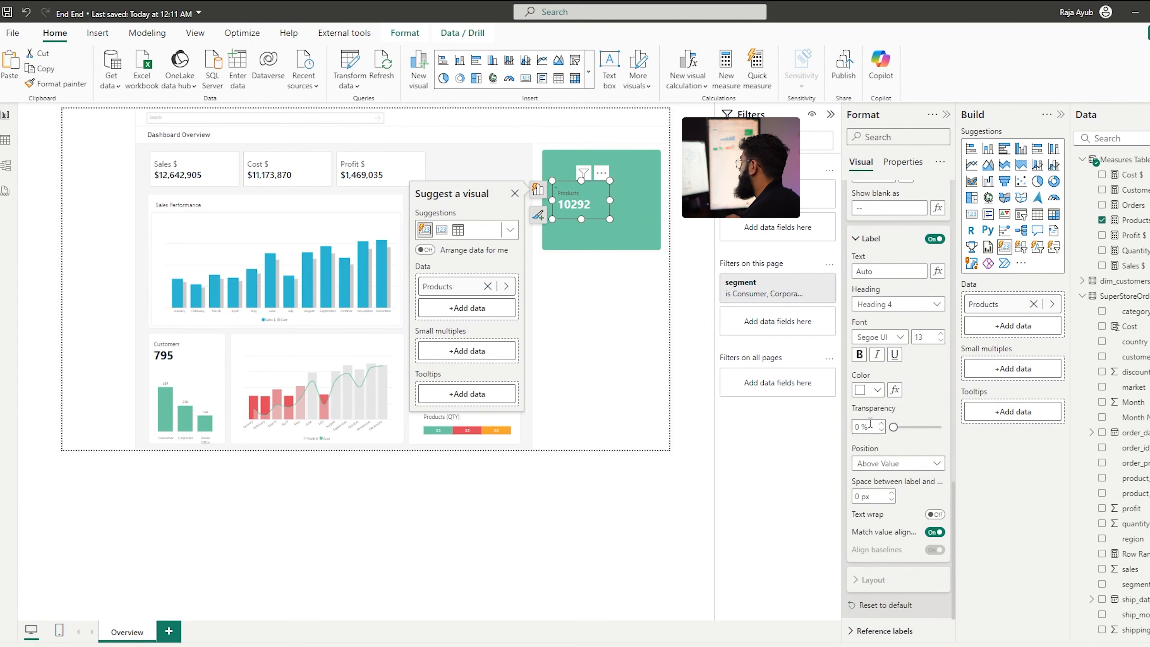
Format the Products measure with a thousands separator and deselect the card
{"action": "left_click", "coordinate": [1138, 221]}
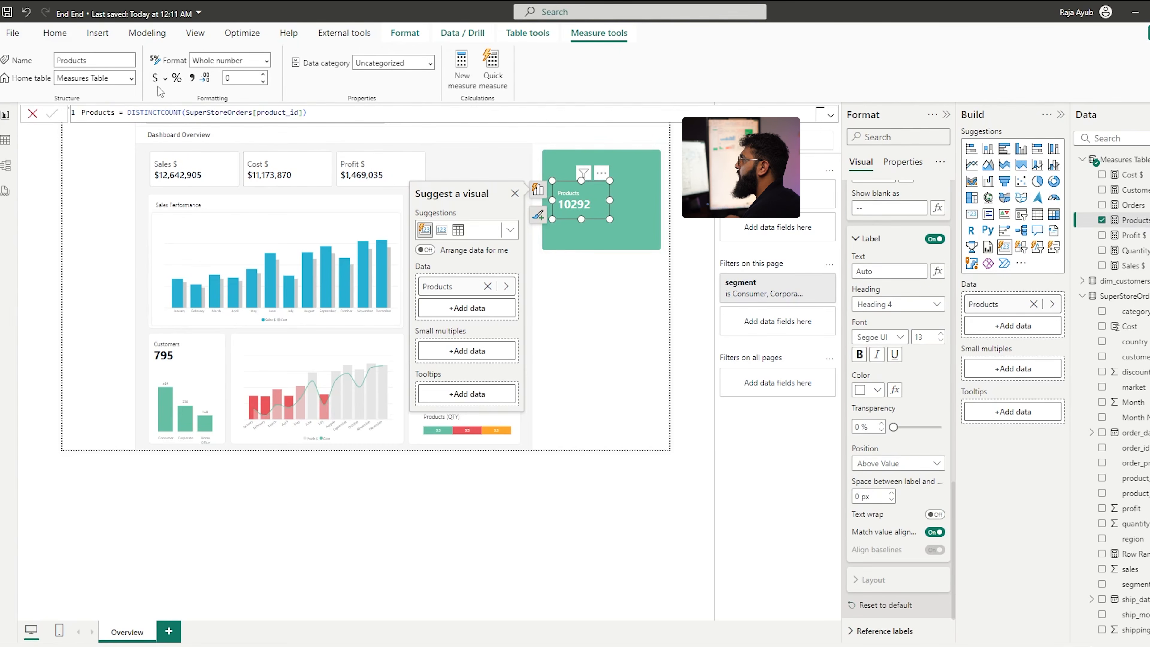
{"action": "left_click", "coordinate": [193, 79]}
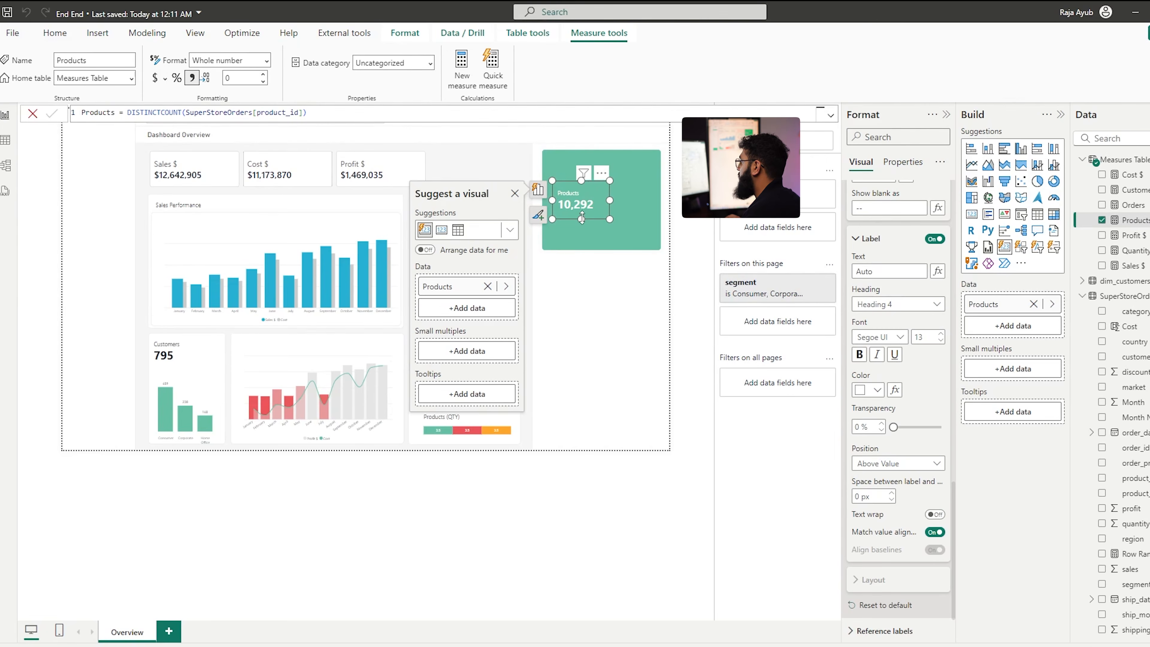
{"action": "left_click", "coordinate": [696, 295]}
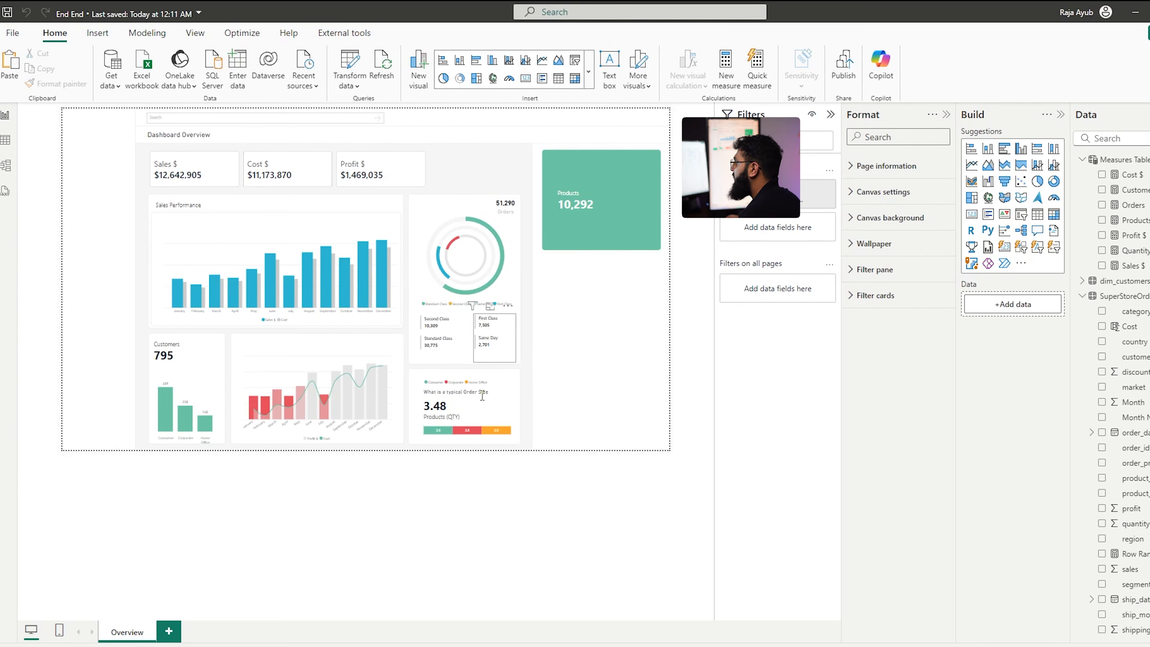
Duplicate the Customers card onto the green panel, just above the Products card
{"action": "mouse_move", "coordinate": [481, 436]}
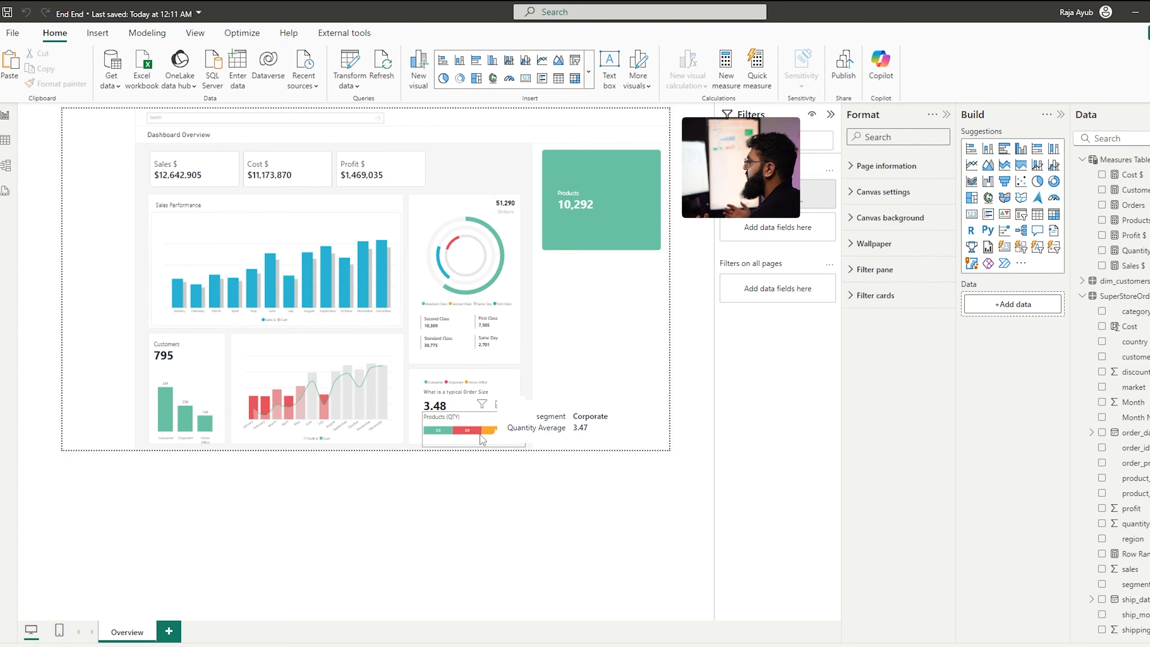
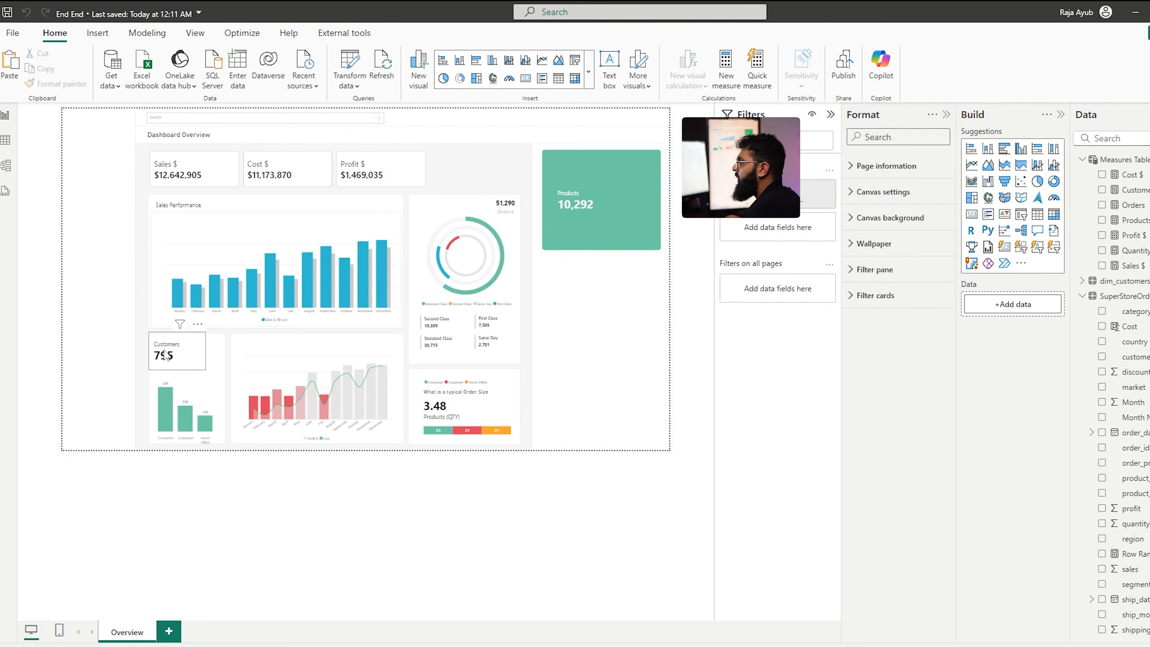
{"action": "left_click_drag", "start_coordinate": [167, 356], "coordinate": [571, 172]}
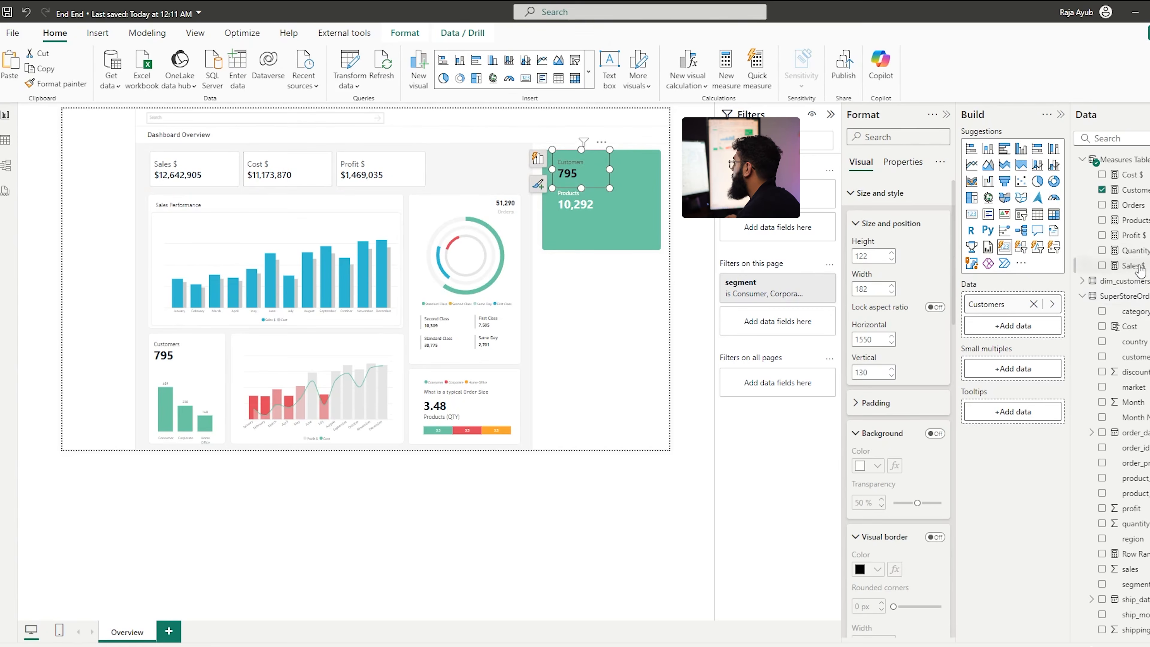
{"action": "left_click", "coordinate": [546, 522]}
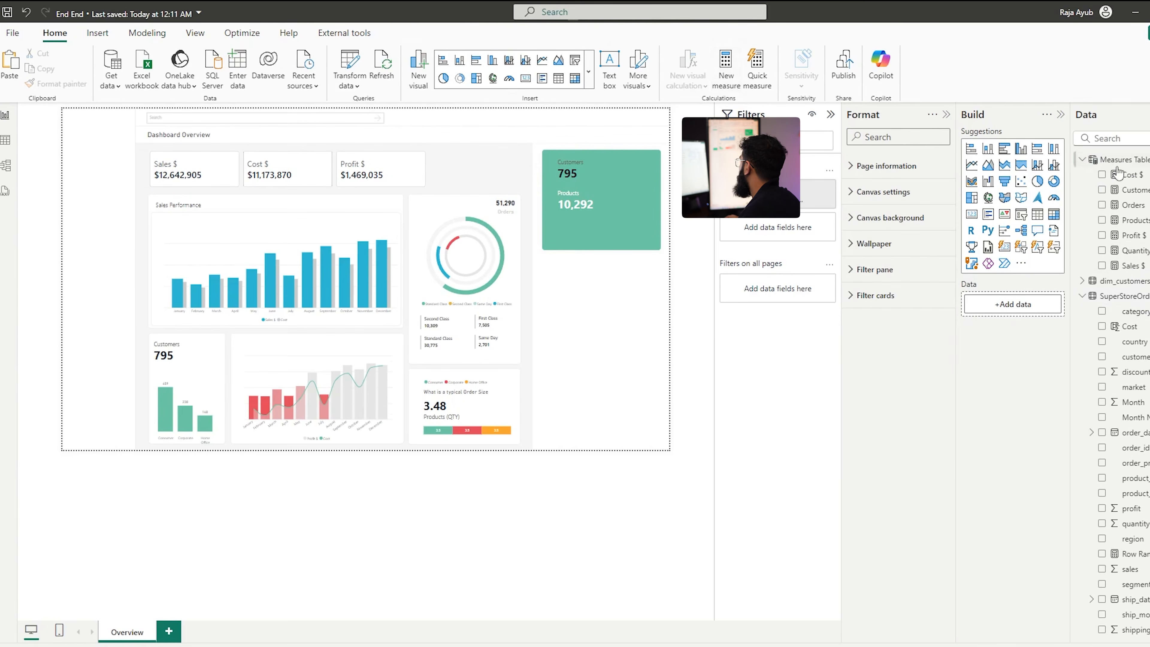
Create another measure in Measures Table: Profit Average = AVERAGE(SuperStoreOrders[profit])
{"action": "left_click", "coordinate": [1125, 160]}
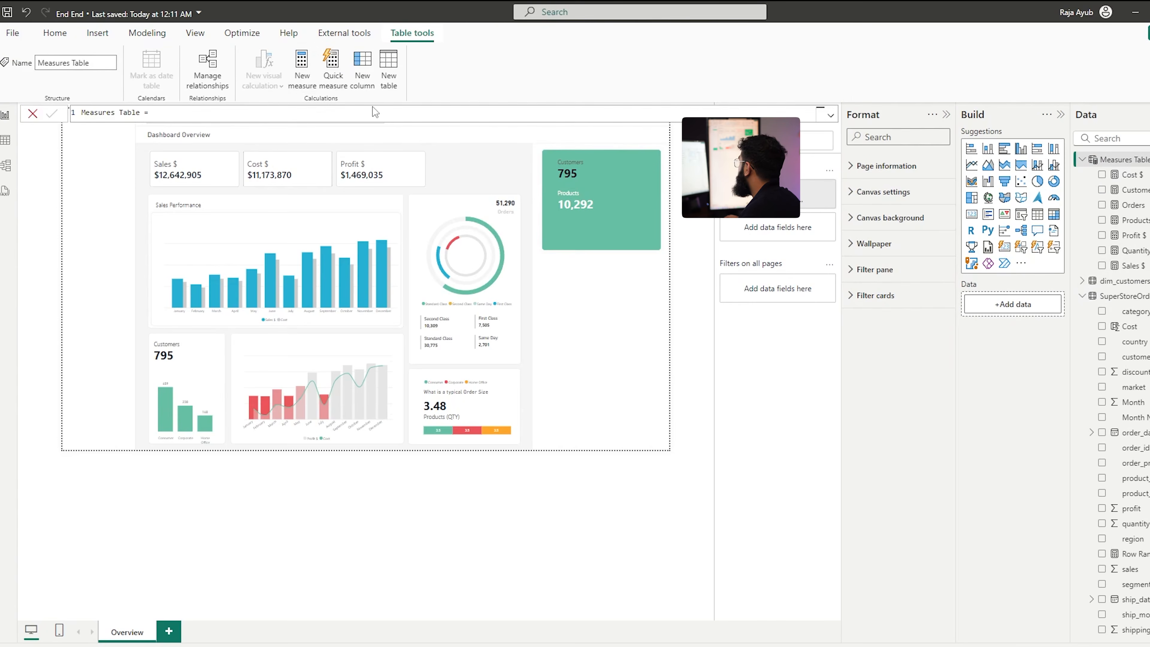
{"action": "left_click", "coordinate": [301, 68]}
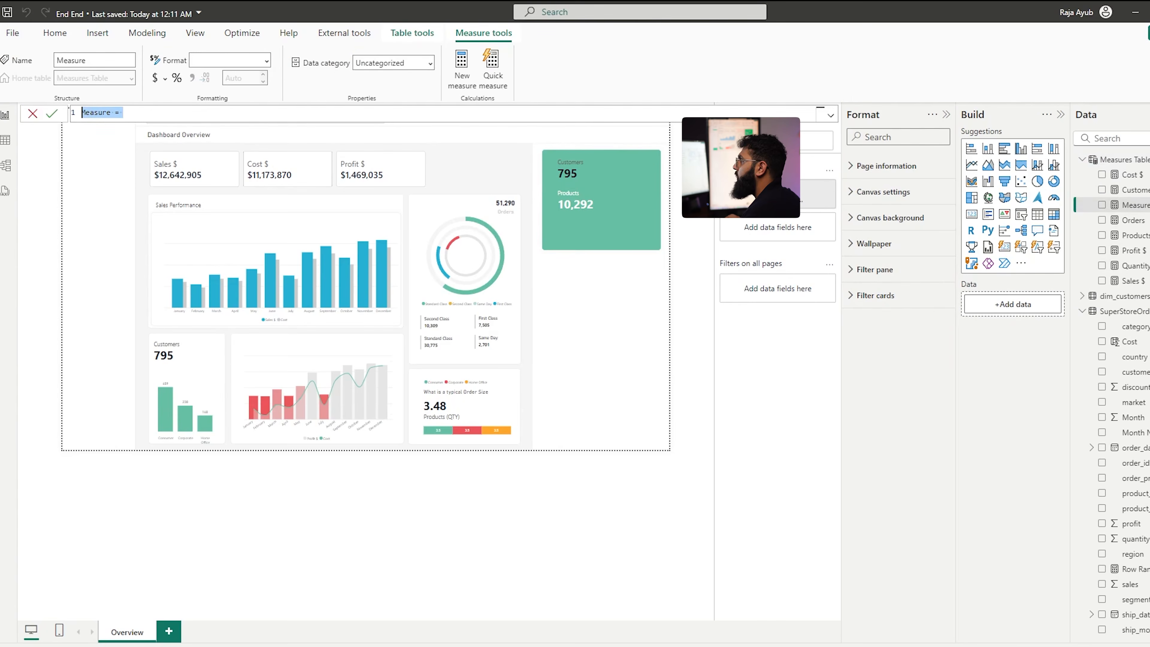
{"action": "key", "text": "BackSpace"}
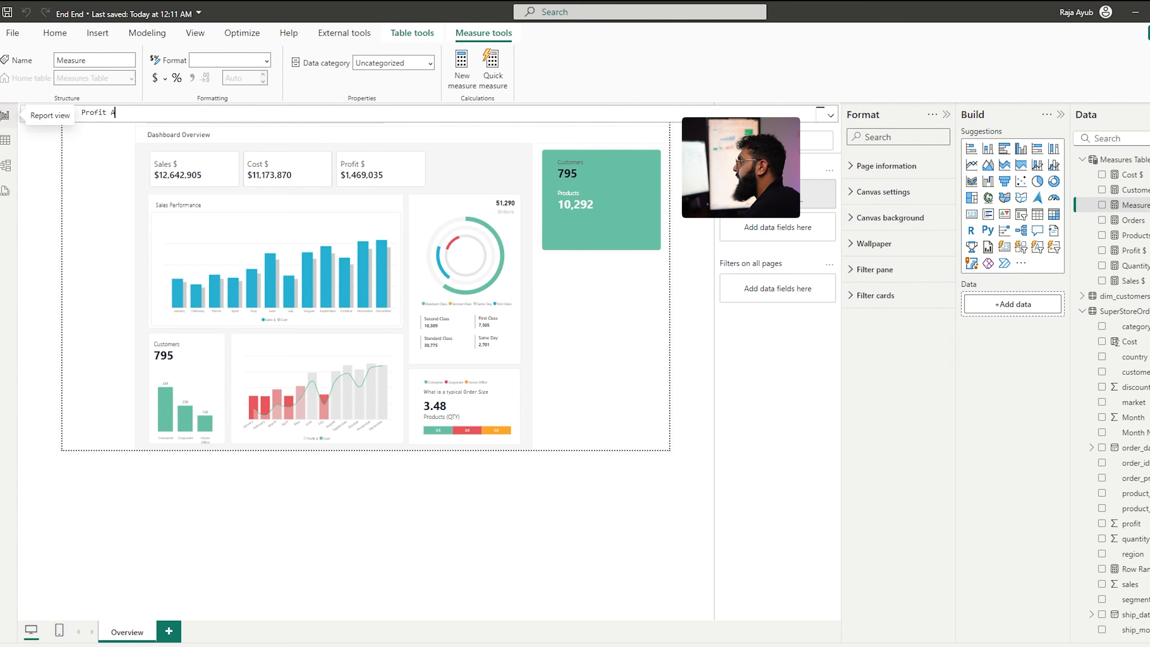
{"action": "type", "text": "Profit Average = AVERAGE(Profi"}
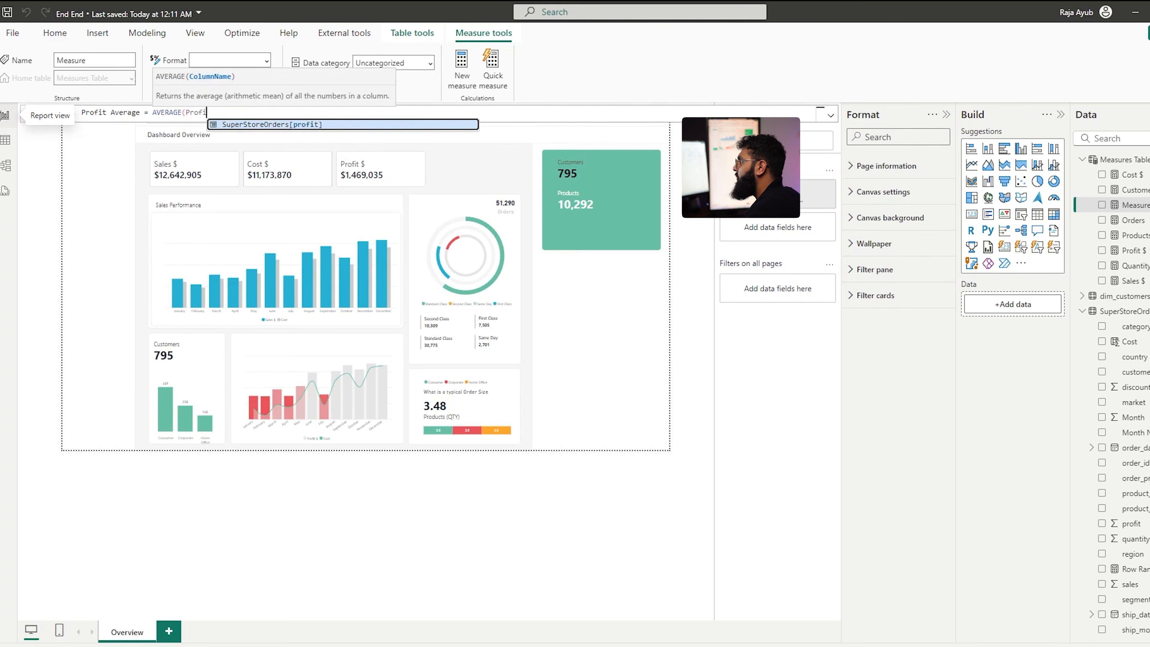
{"action": "key", "text": "Tab"}
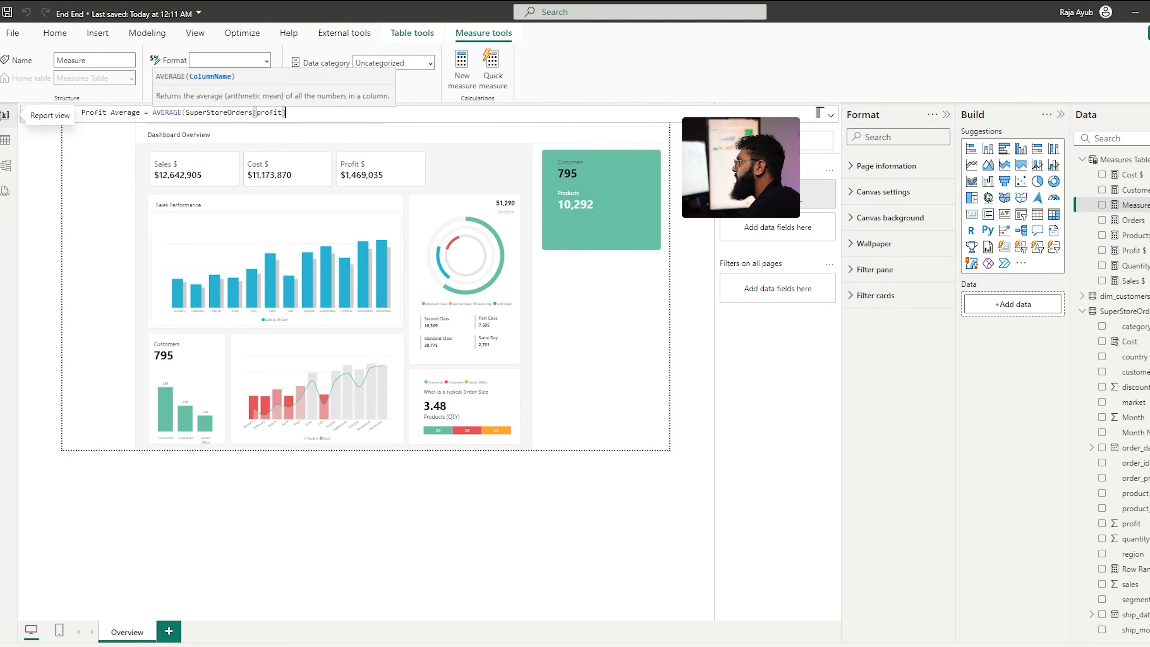
{"action": "type", "text": ")"}
{"action": "key", "text": "Return"}
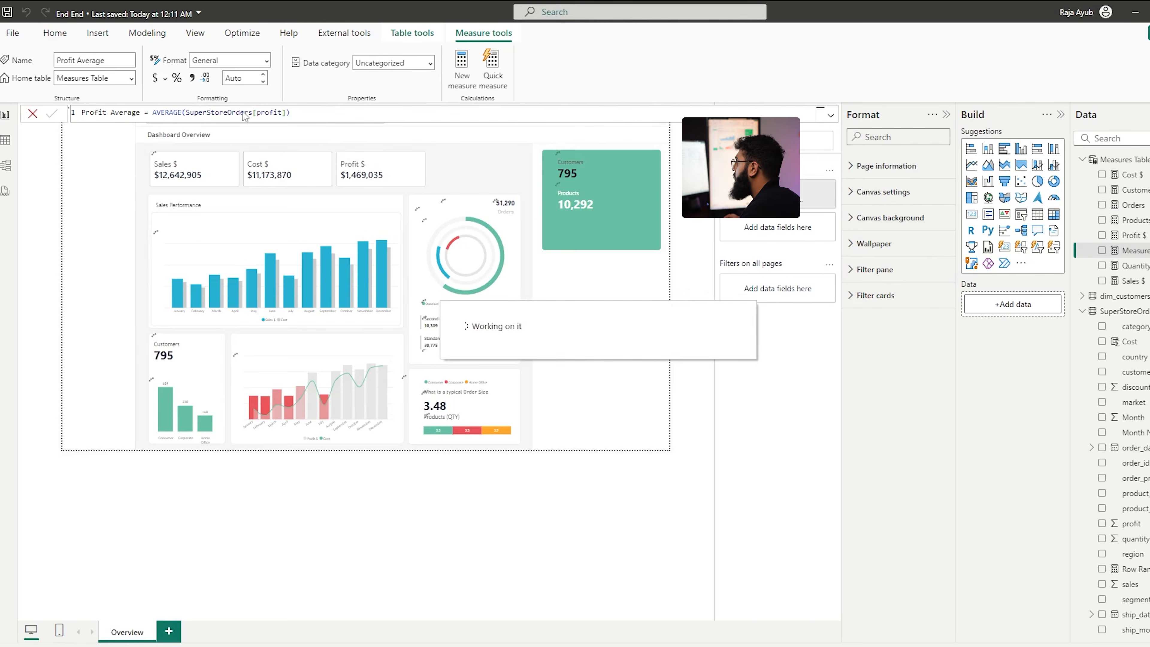
Create a new measure in Measures Table: Sales Average = AVERAGE(SuperStoreOrders[sales])
{"action": "left_click", "coordinate": [462, 63]}
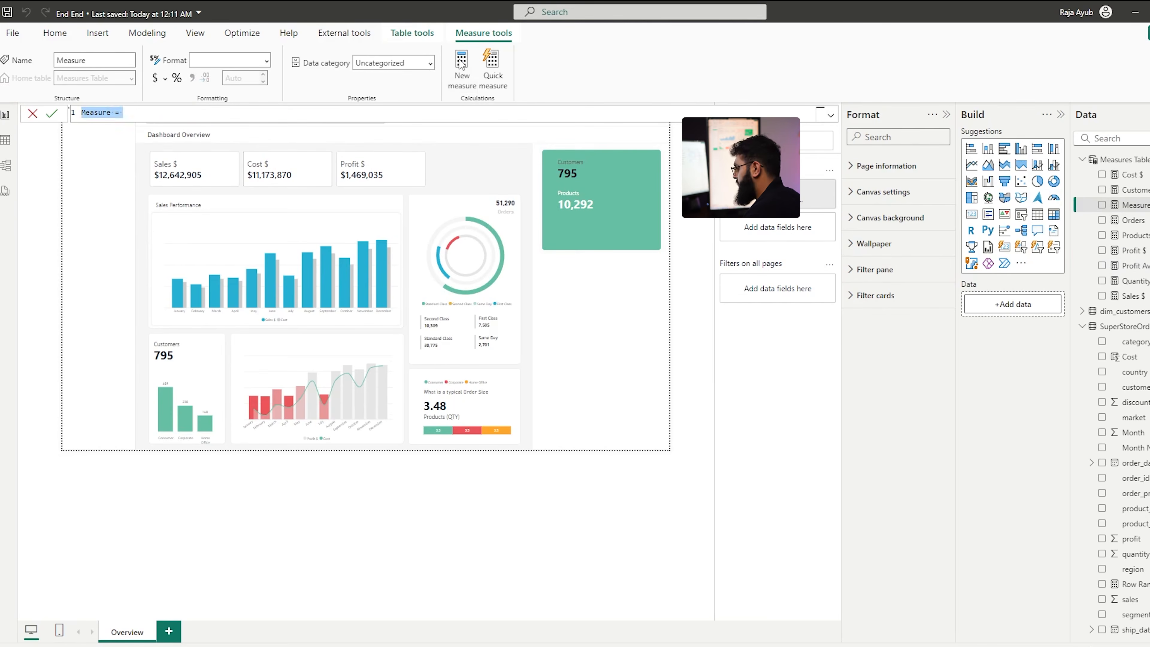
{"action": "type", "text": "Sales Aver"}
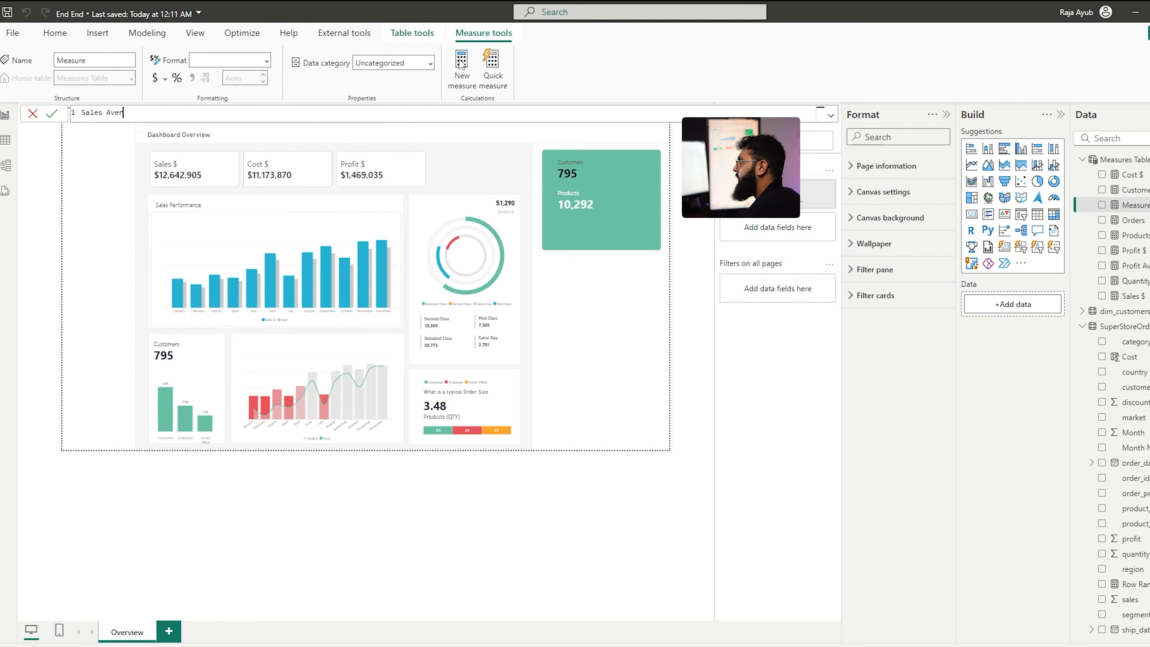
{"action": "type", "text": "age = AVERAGE(Sales"}
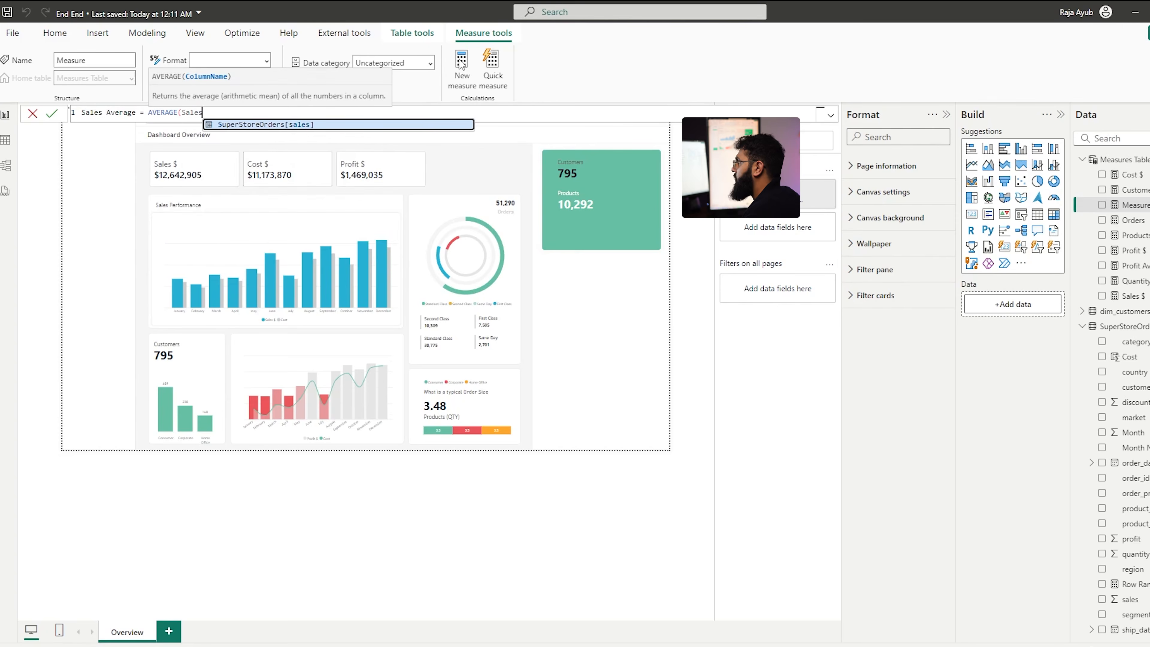
{"action": "key", "text": "Tab"}
{"action": "type", "text": ")"}
{"action": "key", "text": "Return"}
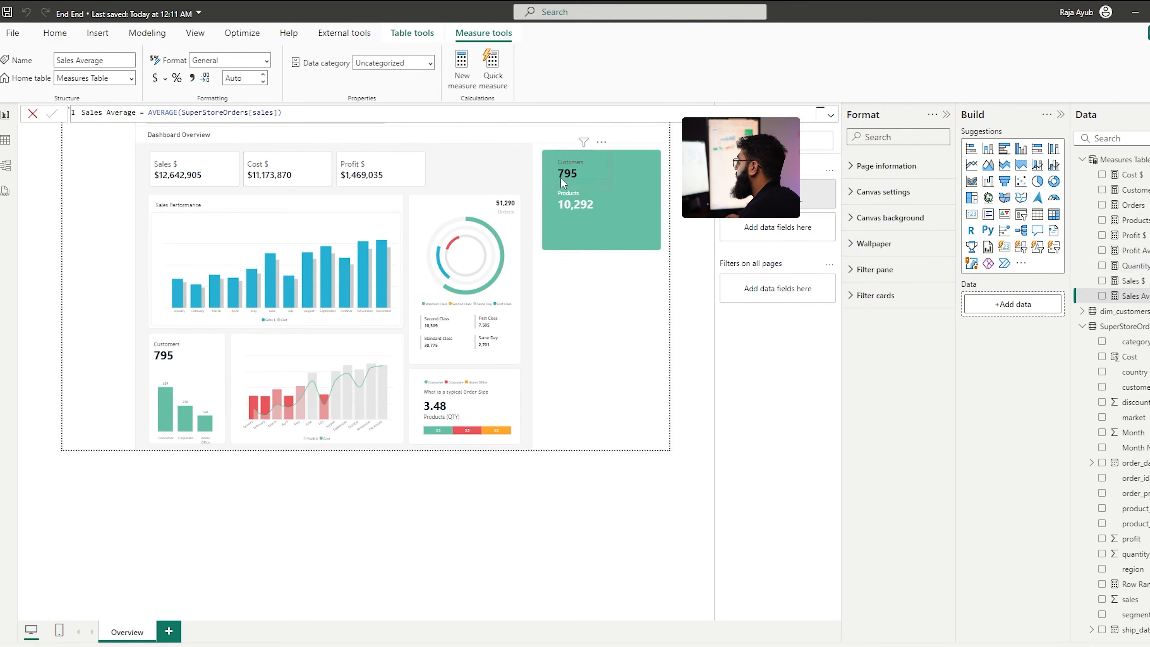
Duplicate the green panel's Customers card beside the original and replace the copy's field with Sales Average
{"action": "left_click", "coordinate": [573, 178]}
{"action": "key", "text": "ctrl+c"}
{"action": "key", "text": "ctrl+v"}
{"action": "left_click_drag", "start_coordinate": [574, 179], "coordinate": [638, 172]}
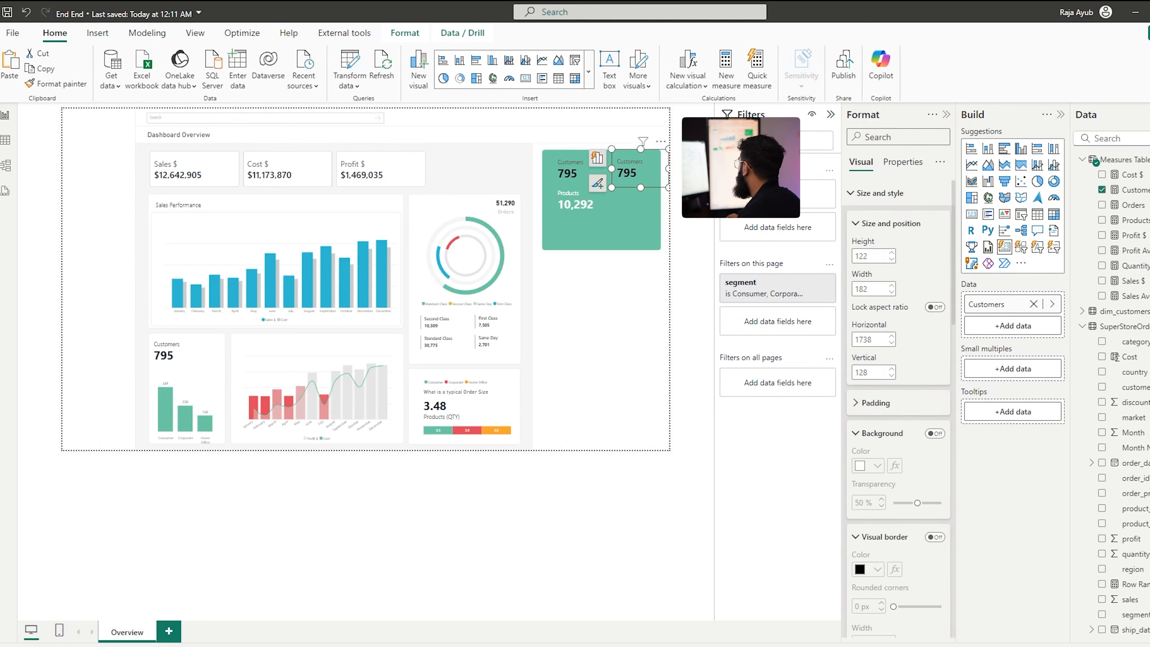
{"action": "left_click", "coordinate": [1033, 304]}
{"action": "left_click", "coordinate": [1102, 296]}
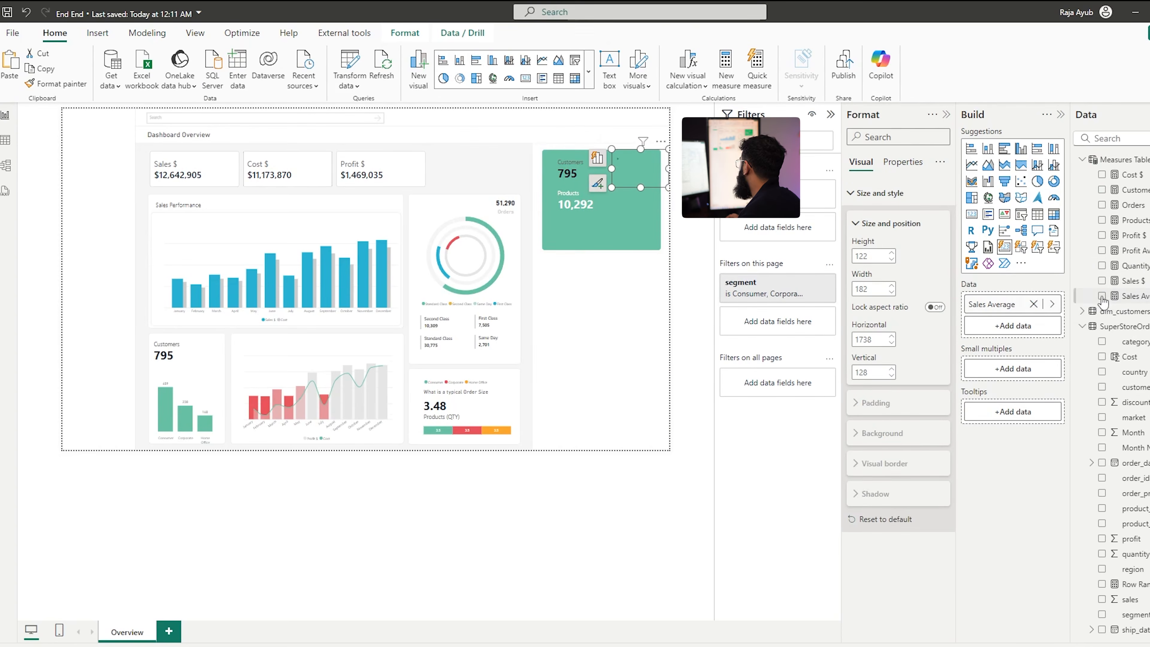
{"action": "left_click", "coordinate": [633, 297]}
{"action": "left_click", "coordinate": [685, 217]}
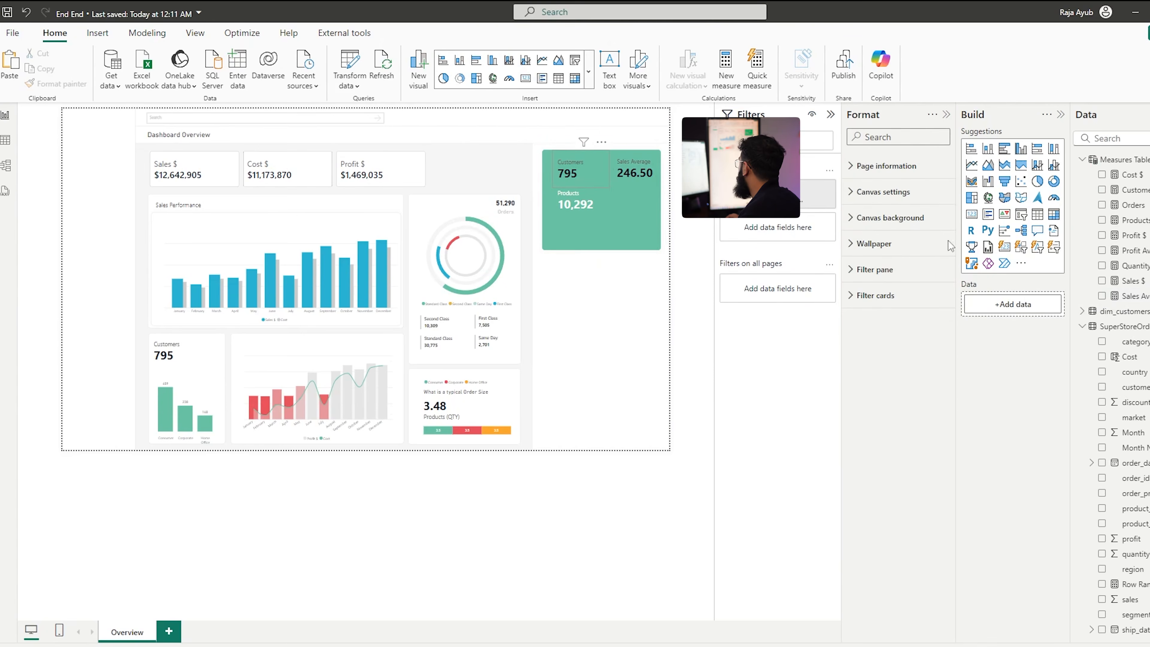
Replace the Customers field in the original card on the green panel with Profit Average
{"action": "left_click", "coordinate": [1004, 247]}
{"action": "left_click", "coordinate": [1101, 251]}
{"action": "left_click", "coordinate": [631, 542]}
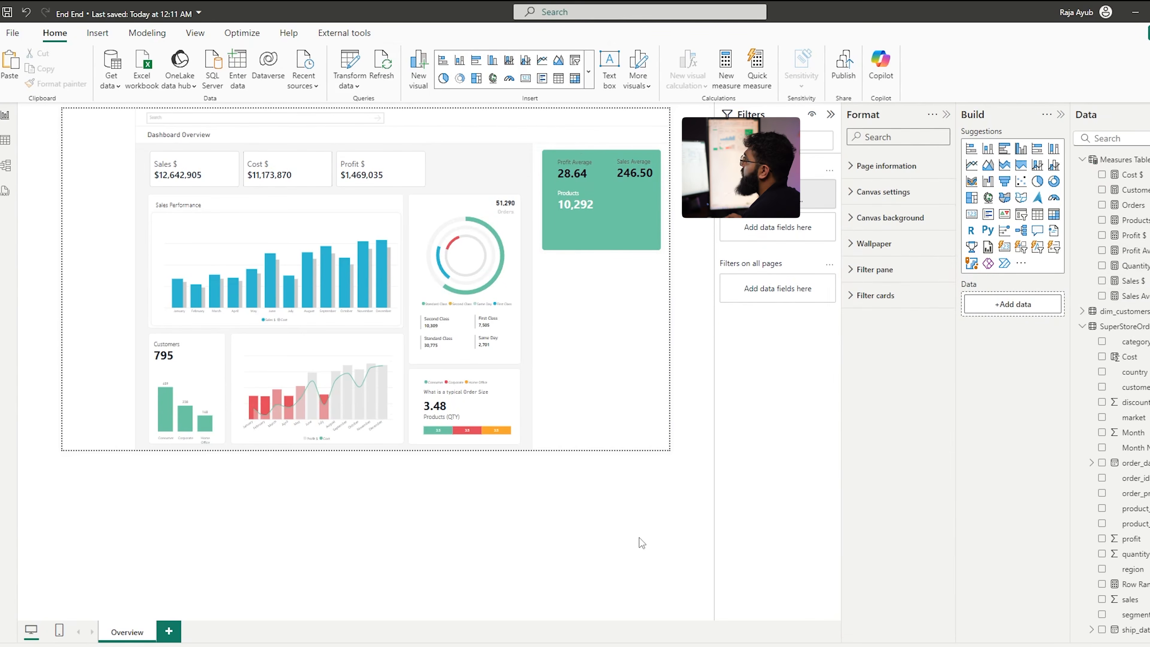
Set the callout values of the Profit Average and Sales Average cards to white and reduce their font size
{"action": "left_click", "coordinate": [657, 170]}
{"action": "left_click", "coordinate": [570, 162], "text": "ctrl"}
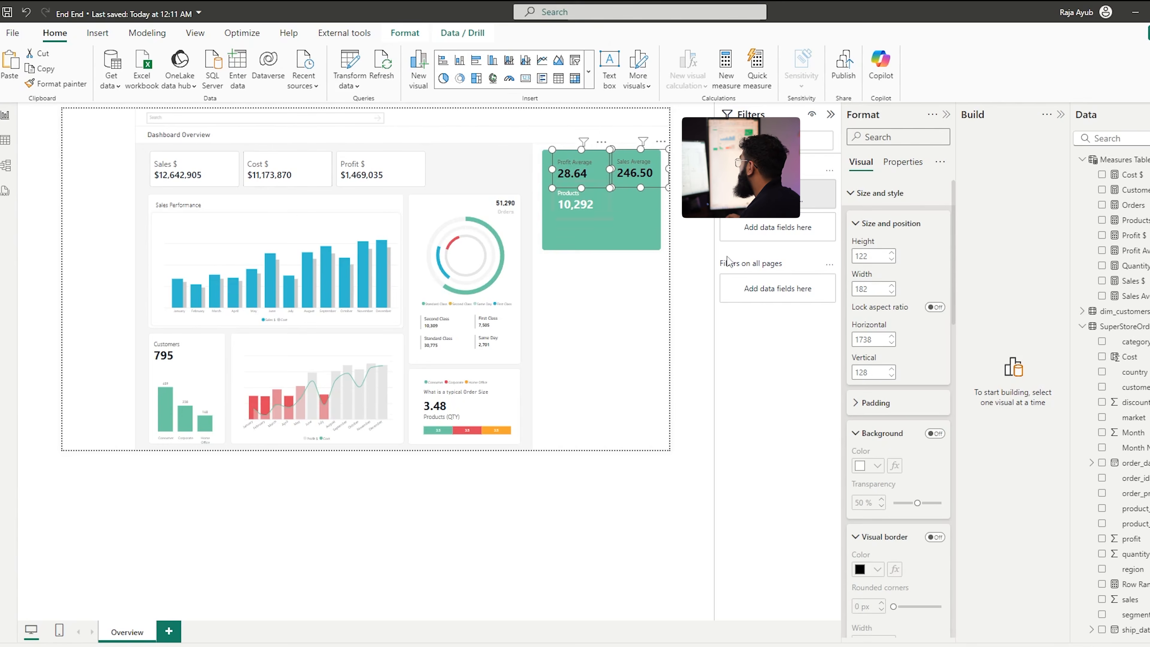
{"action": "scroll", "coordinate": [886, 471], "scroll_direction": "down", "scroll_amount": 5}
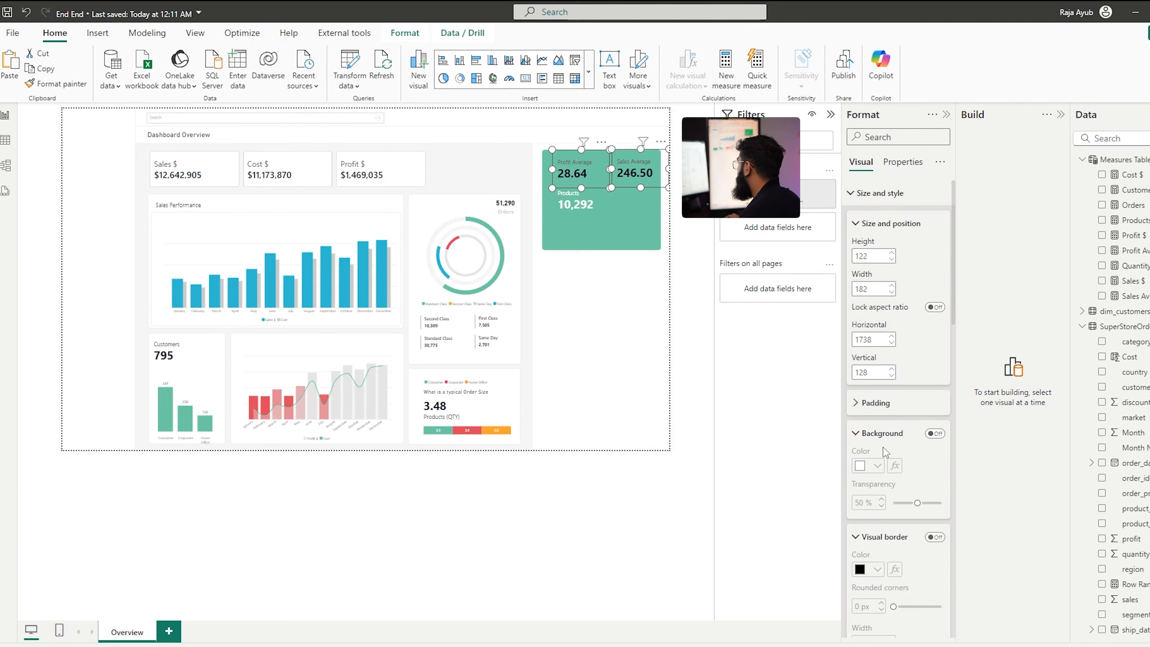
{"action": "scroll", "coordinate": [890, 501], "scroll_direction": "down", "scroll_amount": 10}
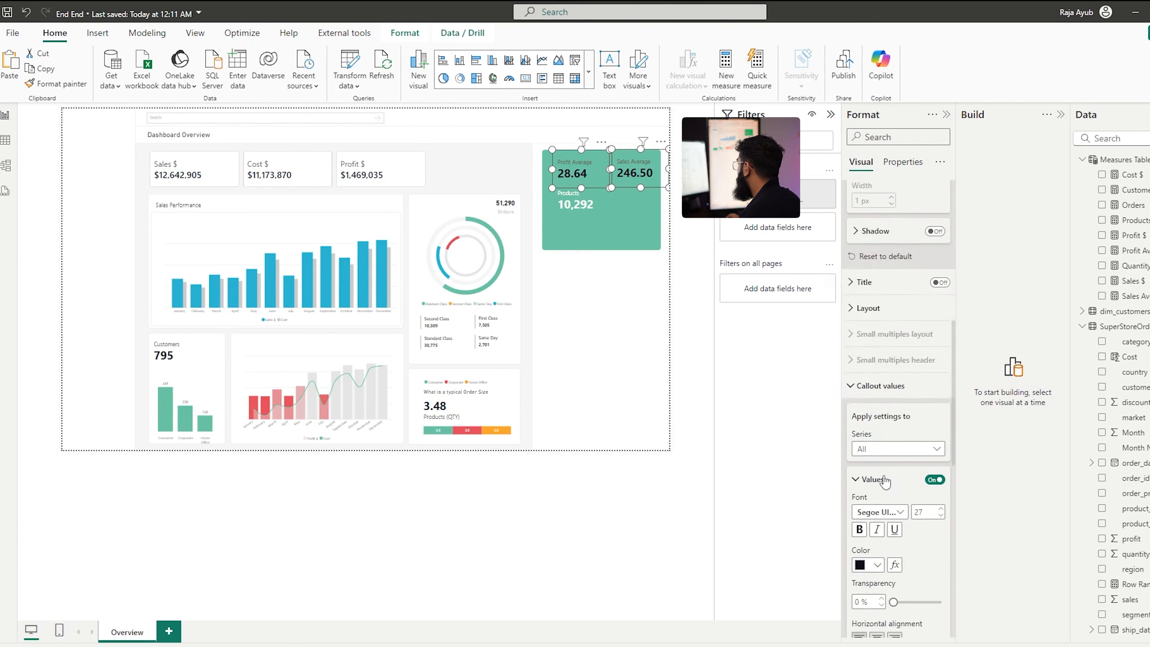
{"action": "left_click", "coordinate": [869, 439]}
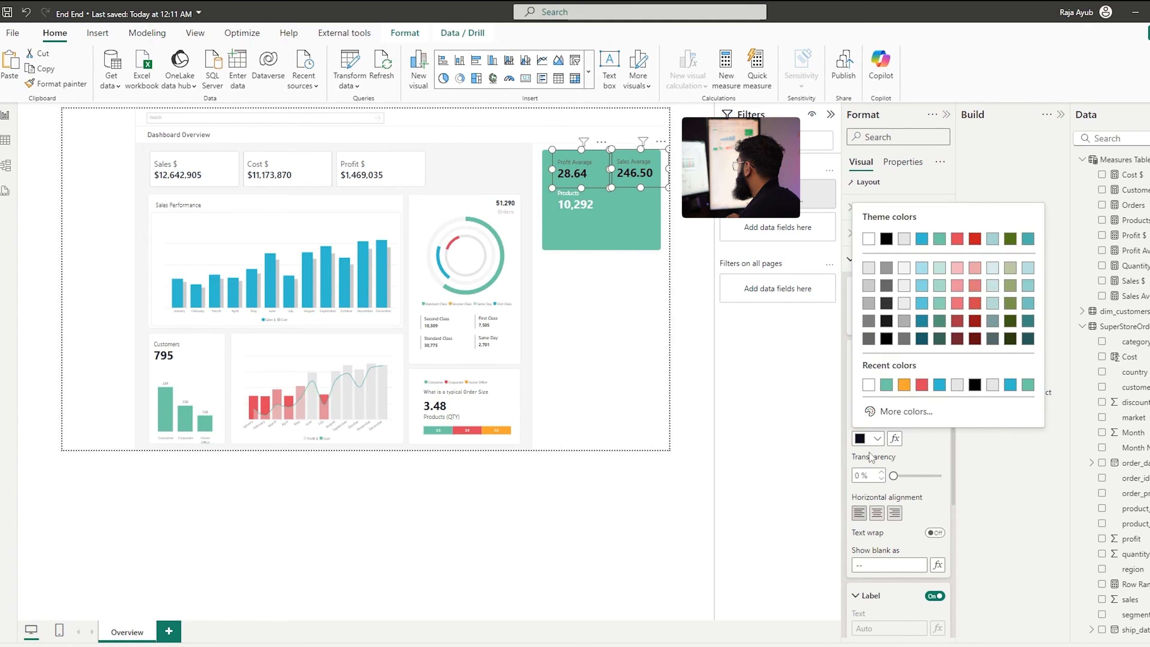
{"action": "left_click", "coordinate": [869, 239]}
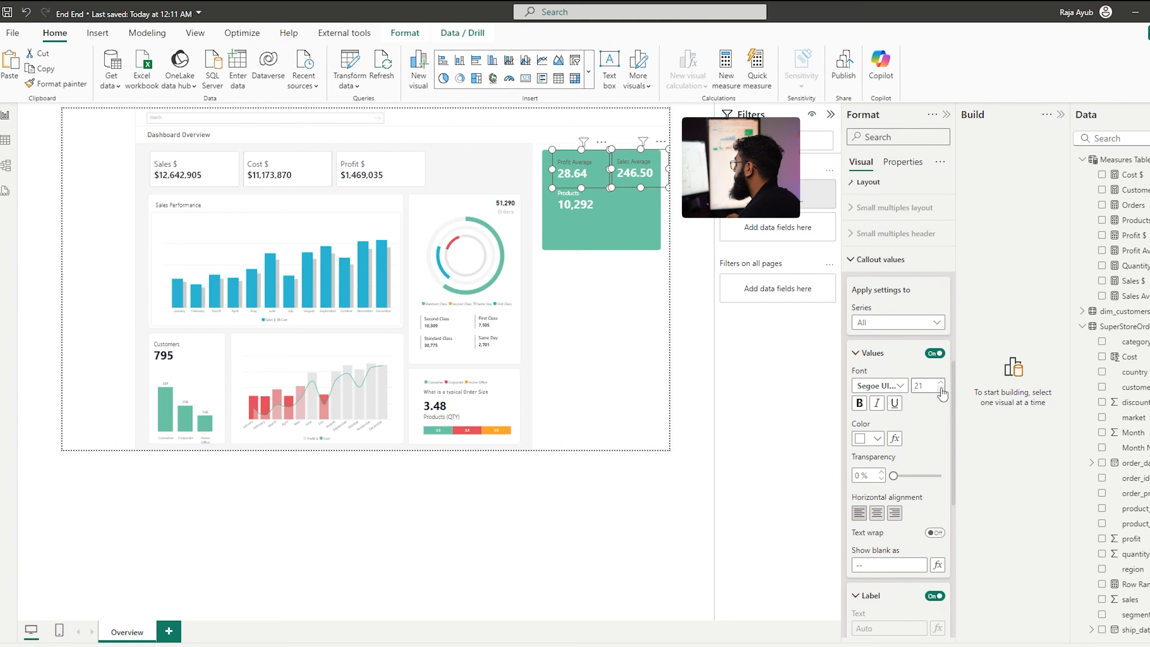
Set the label color of the Profit Average and Sales Average cards to white and deselect them
{"action": "scroll", "coordinate": [899, 458], "scroll_direction": "down", "scroll_amount": 10}
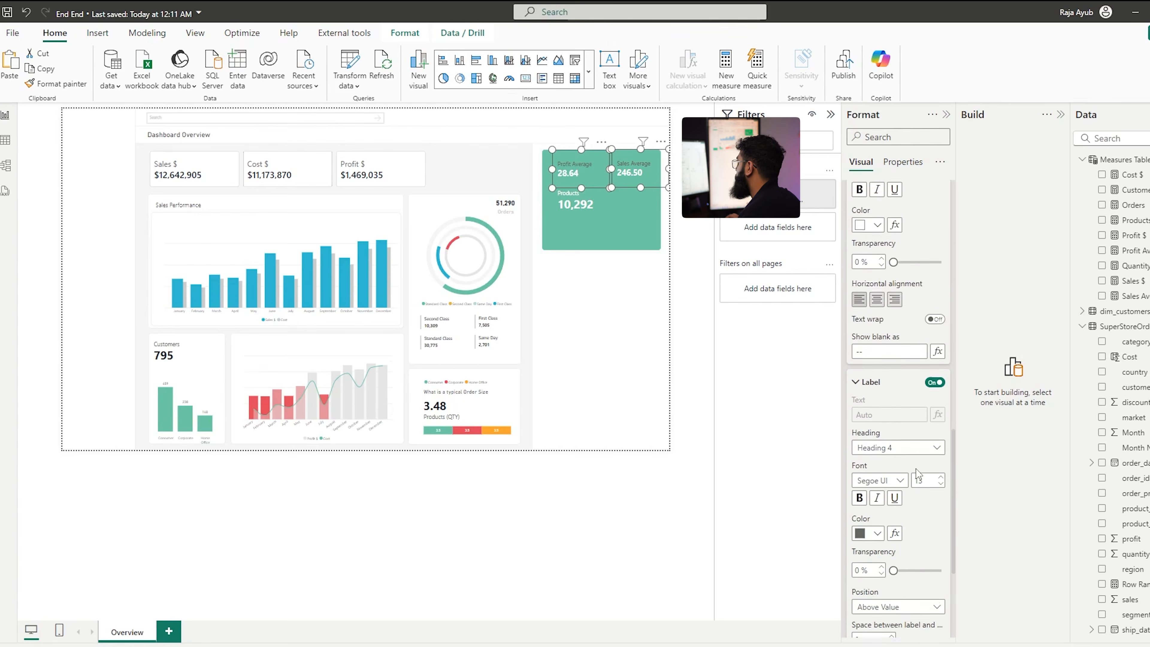
{"action": "left_click", "coordinate": [876, 332]}
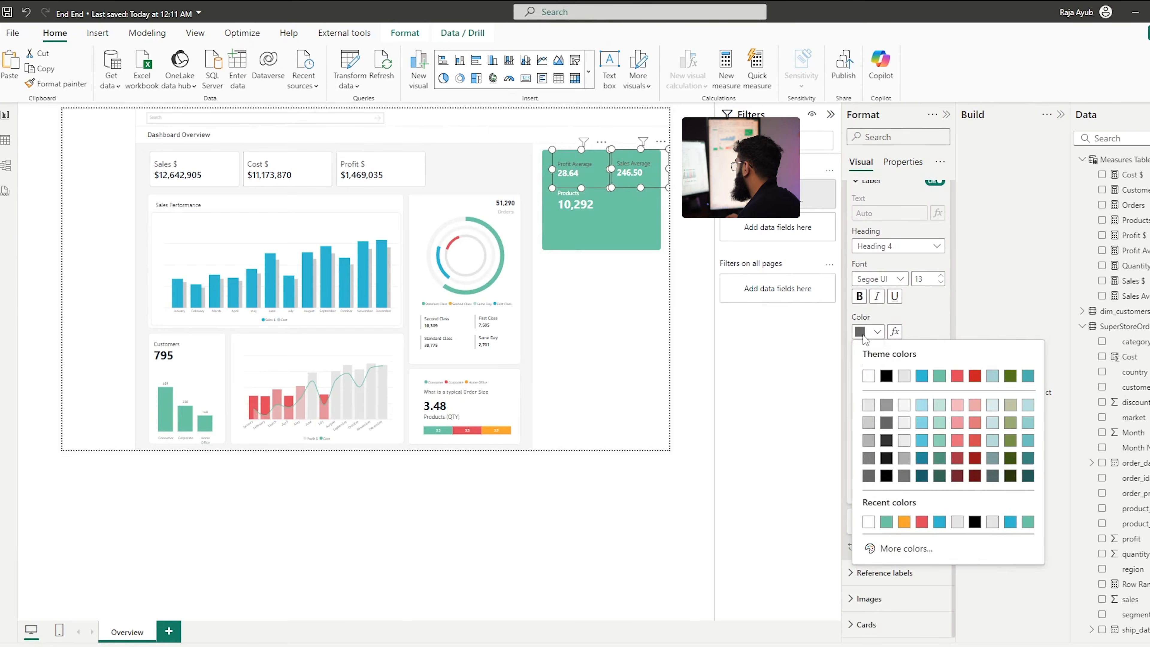
{"action": "left_click", "coordinate": [866, 374]}
{"action": "left_click", "coordinate": [697, 385]}
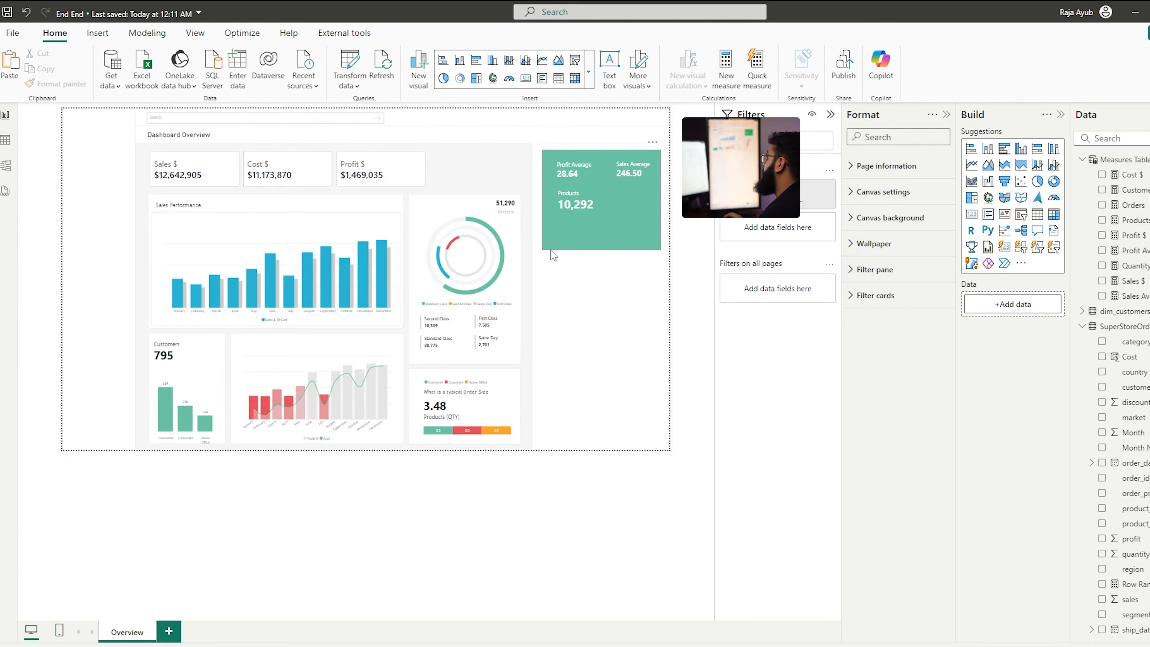
Add a line chart with Products on the Y-axis and the order_date Month on the X-axis
{"action": "left_click", "coordinate": [972, 166]}
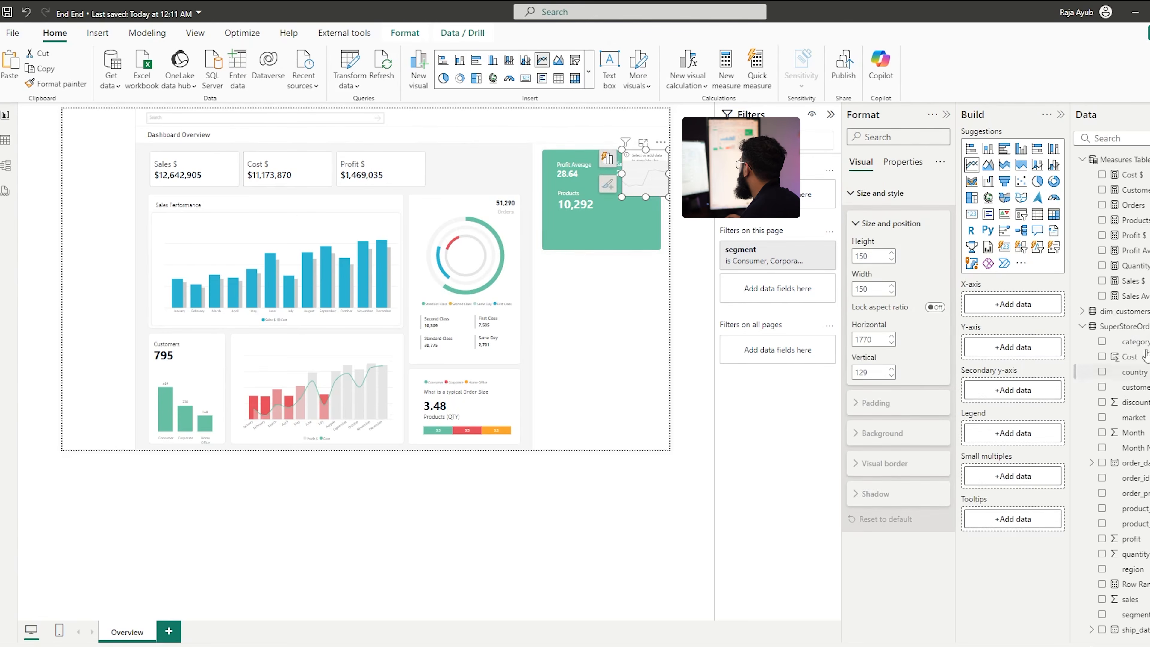
{"action": "left_click", "coordinate": [1102, 221]}
{"action": "scroll", "coordinate": [1117, 409], "scroll_direction": "down", "scroll_amount": 2}
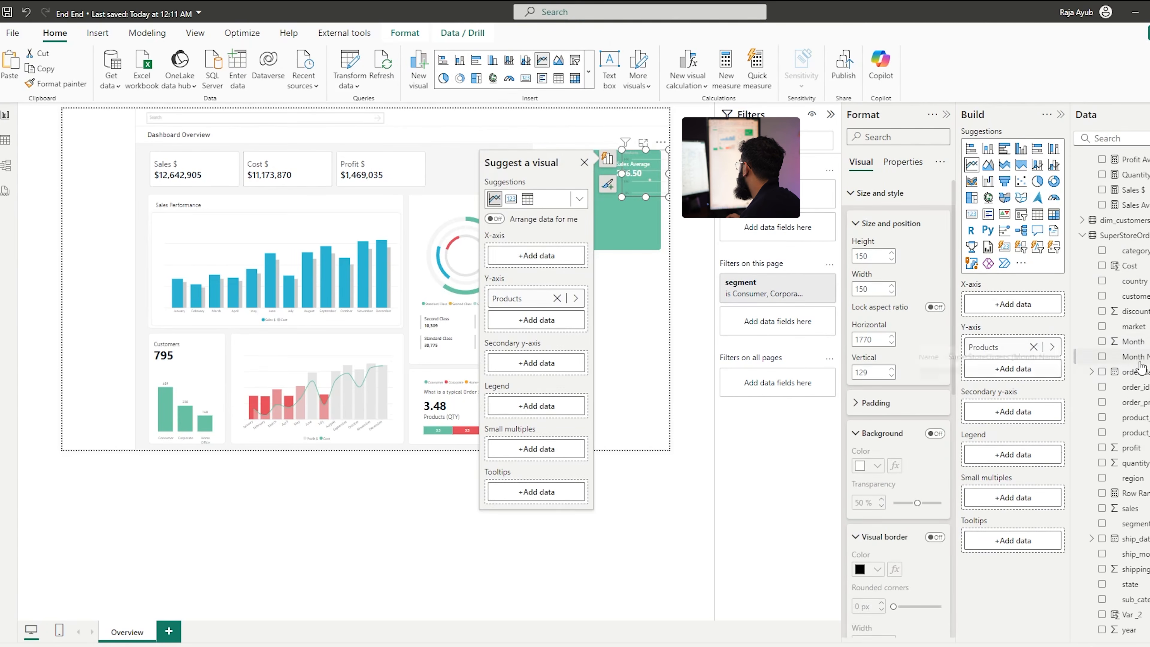
{"action": "left_click", "coordinate": [1092, 372]}
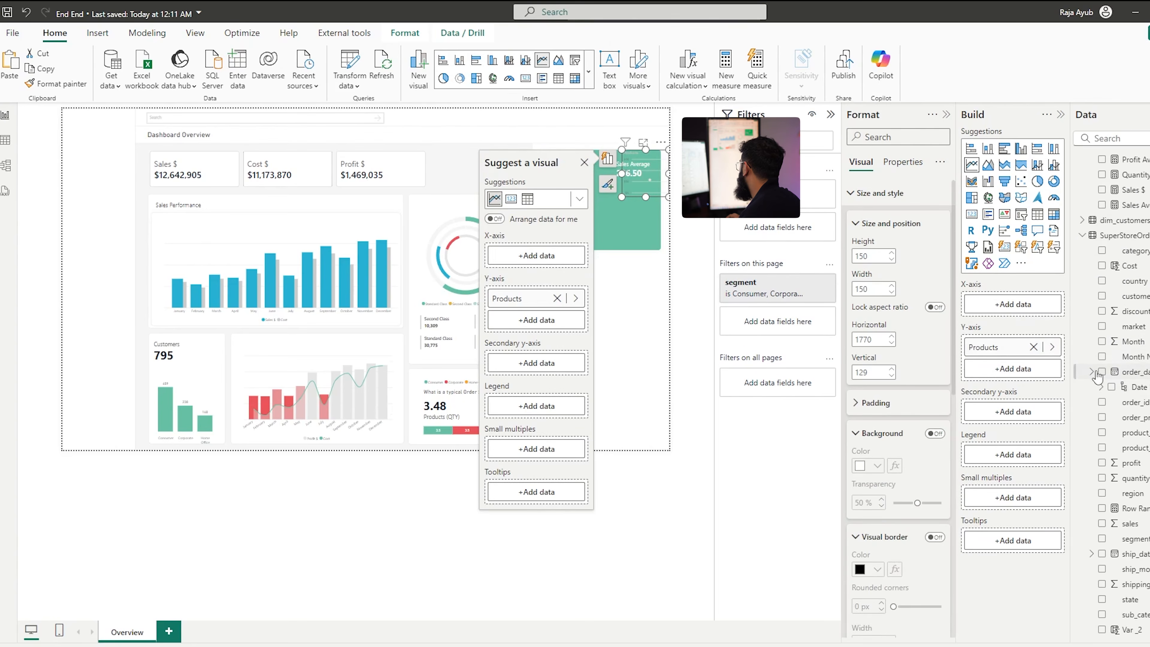
{"action": "left_click", "coordinate": [1101, 387]}
{"action": "left_click_drag", "start_coordinate": [1148, 442], "coordinate": [1009, 309]}
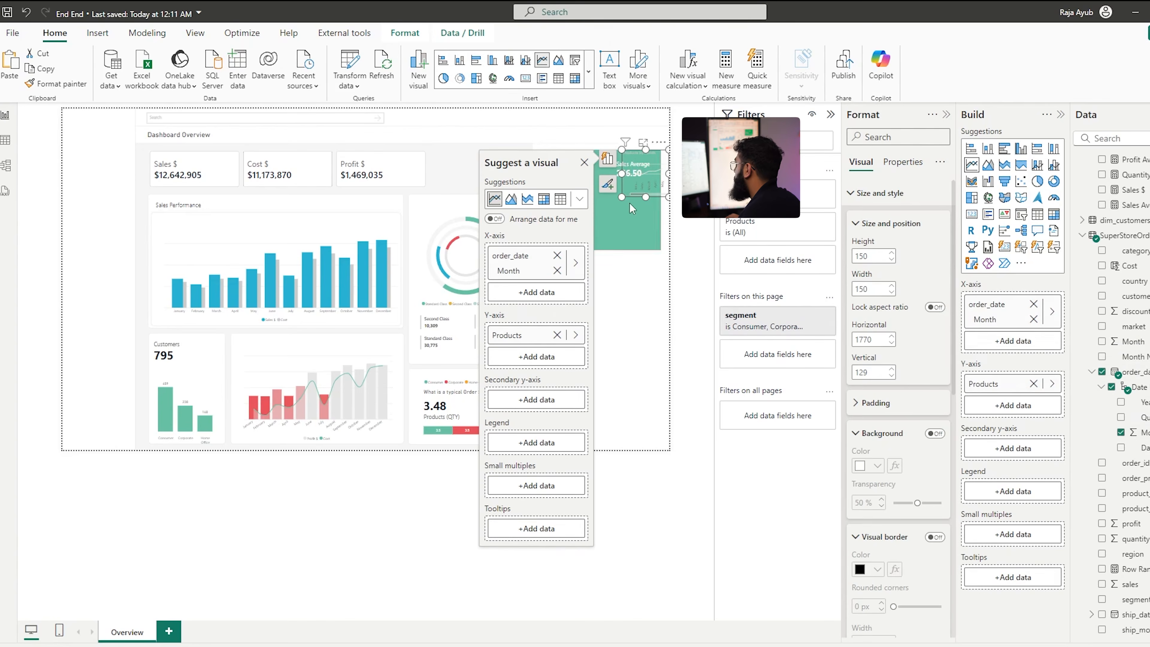
Enlarge the Products by month line chart to cover the green panel and convert it to an area chart
{"action": "left_click_drag", "start_coordinate": [622, 198], "coordinate": [542, 253]}
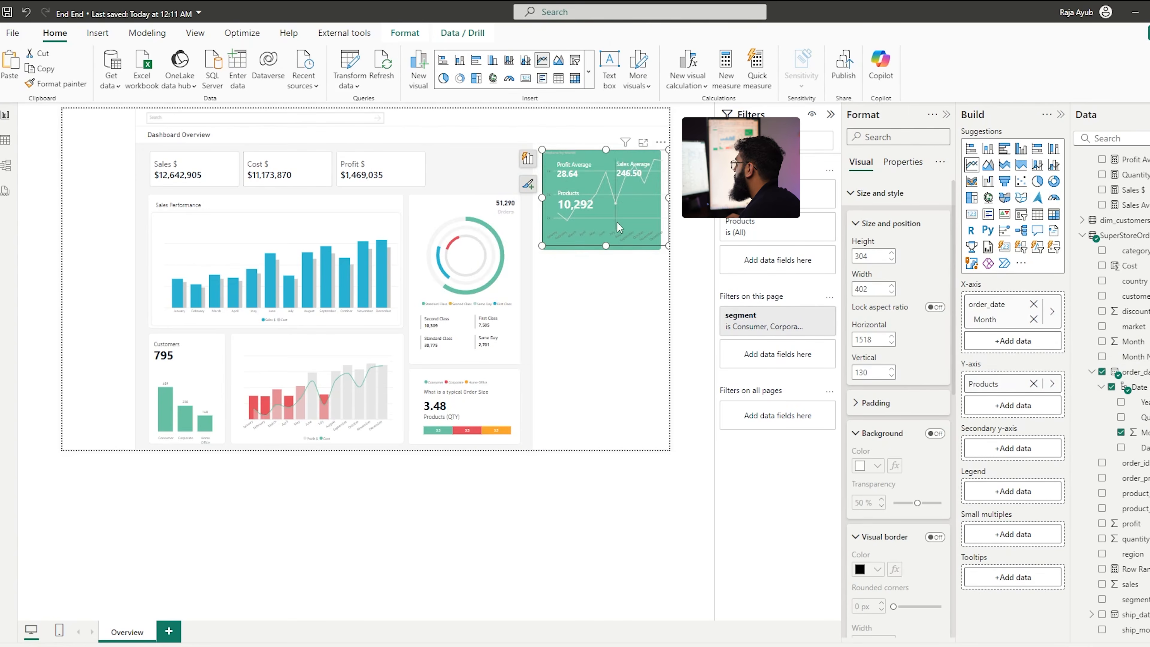
{"action": "left_click", "coordinate": [988, 165]}
{"action": "scroll", "coordinate": [912, 437], "scroll_direction": "down", "scroll_amount": 3}
{"action": "scroll", "coordinate": [912, 438], "scroll_direction": "down", "scroll_amount": 4}
{"action": "scroll", "coordinate": [942, 415], "scroll_direction": "up", "scroll_amount": 7}
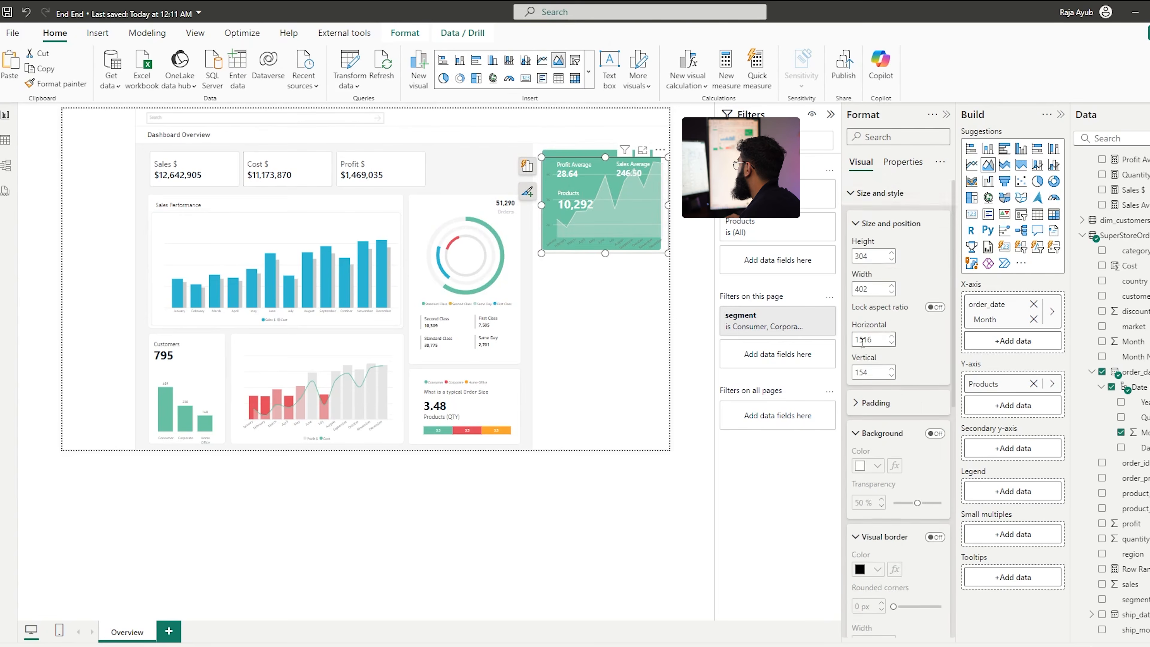
Turn off the X-axis and Y-axis values of the Products area chart
{"action": "left_click", "coordinate": [876, 192]}
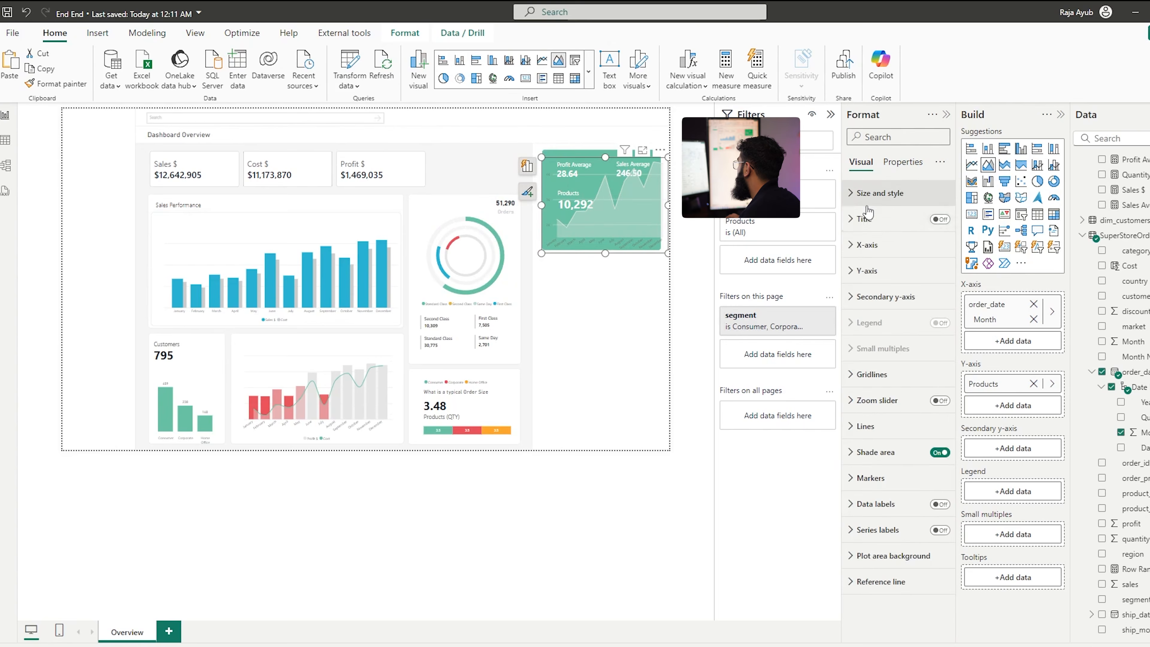
{"action": "left_click", "coordinate": [866, 244]}
{"action": "left_click", "coordinate": [867, 245]}
{"action": "left_click", "coordinate": [866, 270]}
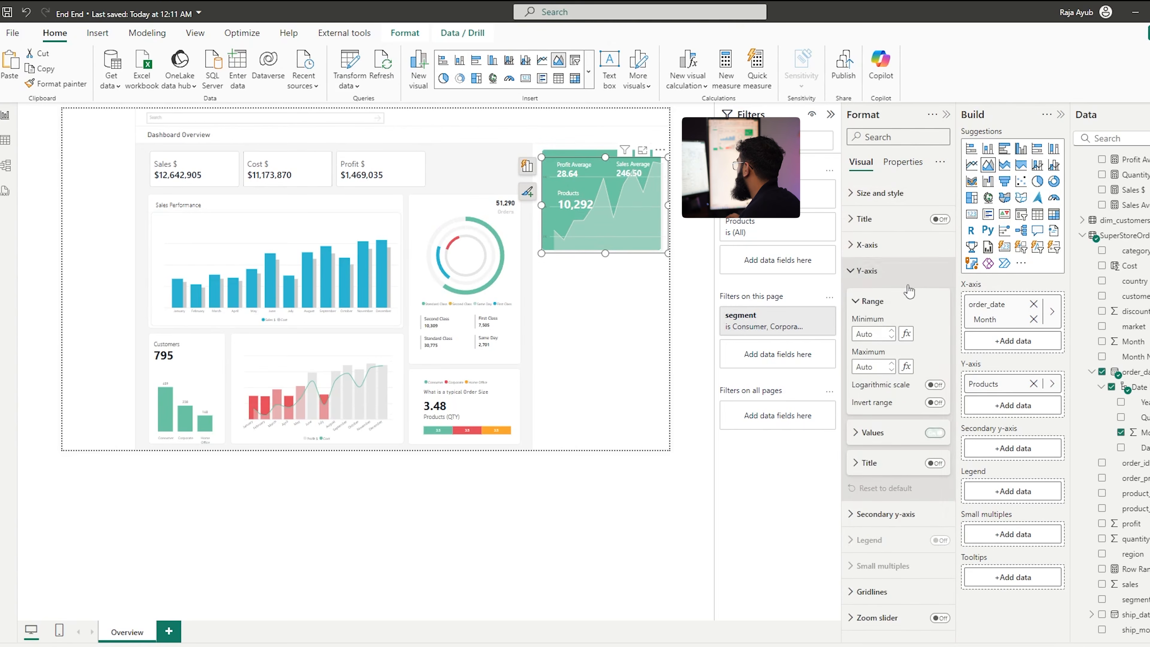
{"action": "left_click", "coordinate": [934, 433]}
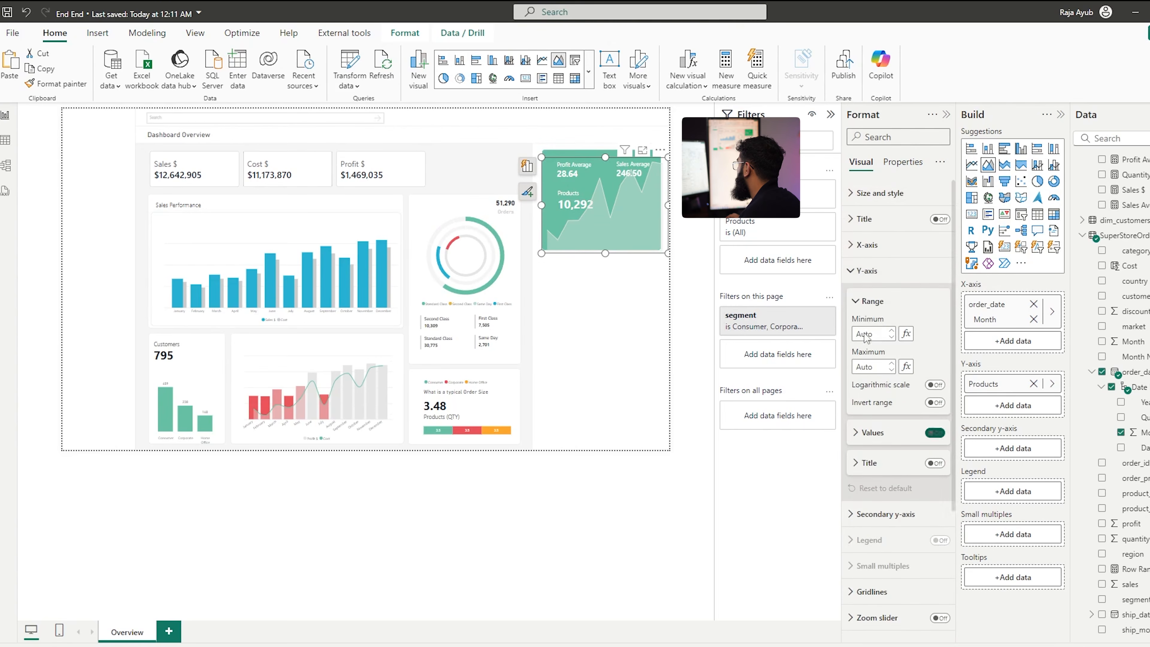
{"action": "left_click", "coordinate": [860, 274]}
Resize the Products area chart to fit the lower part of the green panel, aligned with the panel's side and bottom edges
{"action": "left_click_drag", "start_coordinate": [664, 206], "coordinate": [665, 206]}
{"action": "left_click_drag", "start_coordinate": [604, 251], "coordinate": [605, 251]}
{"action": "left_click_drag", "start_coordinate": [668, 204], "coordinate": [661, 204]}
{"action": "left_click_drag", "start_coordinate": [601, 157], "coordinate": [608, 187]}
{"action": "left_click_drag", "start_coordinate": [660, 219], "coordinate": [667, 222]}
{"action": "key", "text": "alt"}
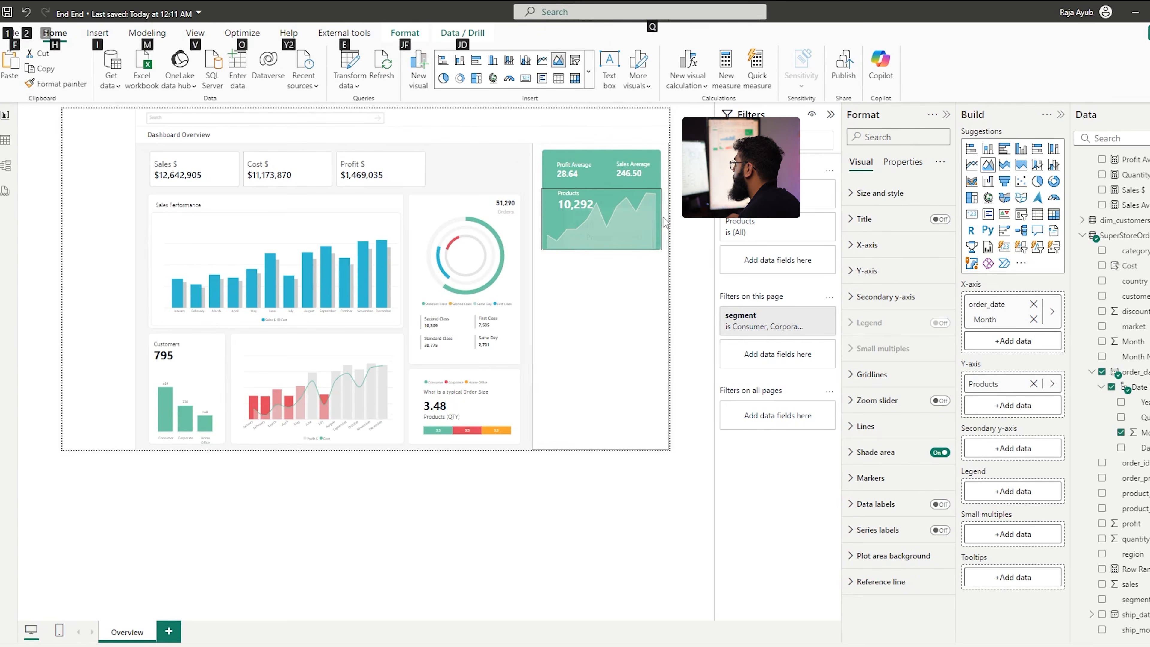
{"action": "left_click", "coordinate": [594, 250]}
{"action": "left_click_drag", "start_coordinate": [602, 250], "coordinate": [605, 248]}
{"action": "left_click_drag", "start_coordinate": [543, 220], "coordinate": [541, 222]}
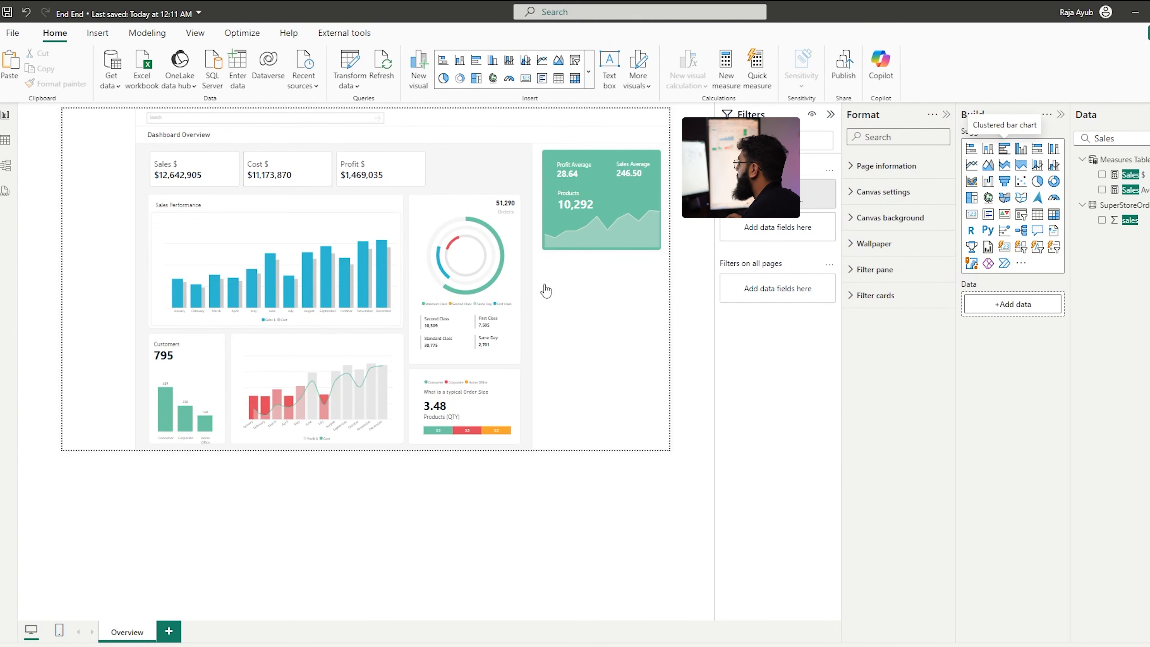
Add a clustered bar chart below the green panel, matching the panel's width and extending down near the page's lower edge
{"action": "left_click_drag", "start_coordinate": [661, 172], "coordinate": [661, 280]}
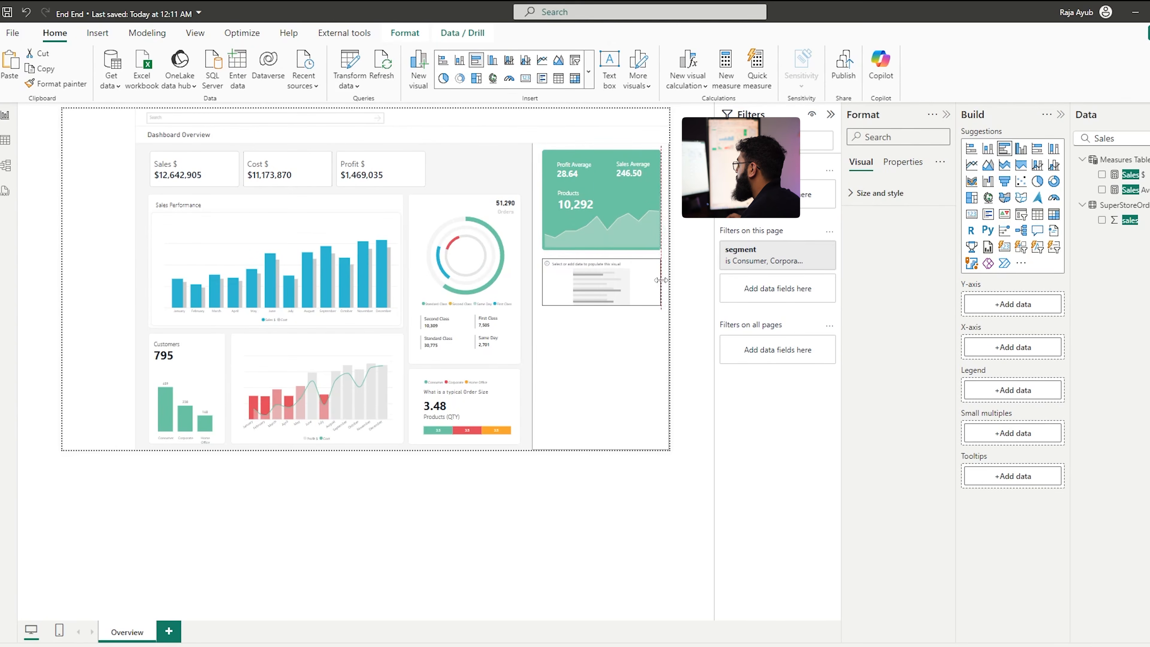
{"action": "left_click_drag", "start_coordinate": [585, 305], "coordinate": [587, 445]}
{"action": "left_click", "coordinate": [620, 521]}
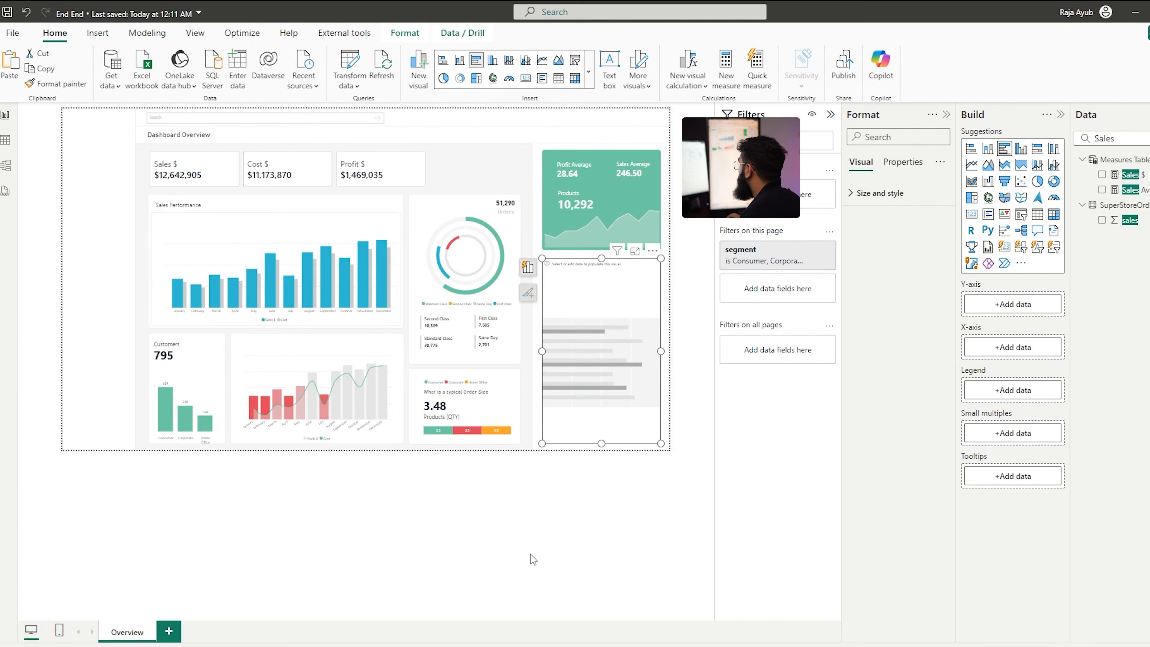
Populate the clustered bar chart with sub_category on the Y-axis and Sales $ on the X-axis
{"action": "left_click", "coordinate": [1137, 141]}
{"action": "type", "text": "Sub"}
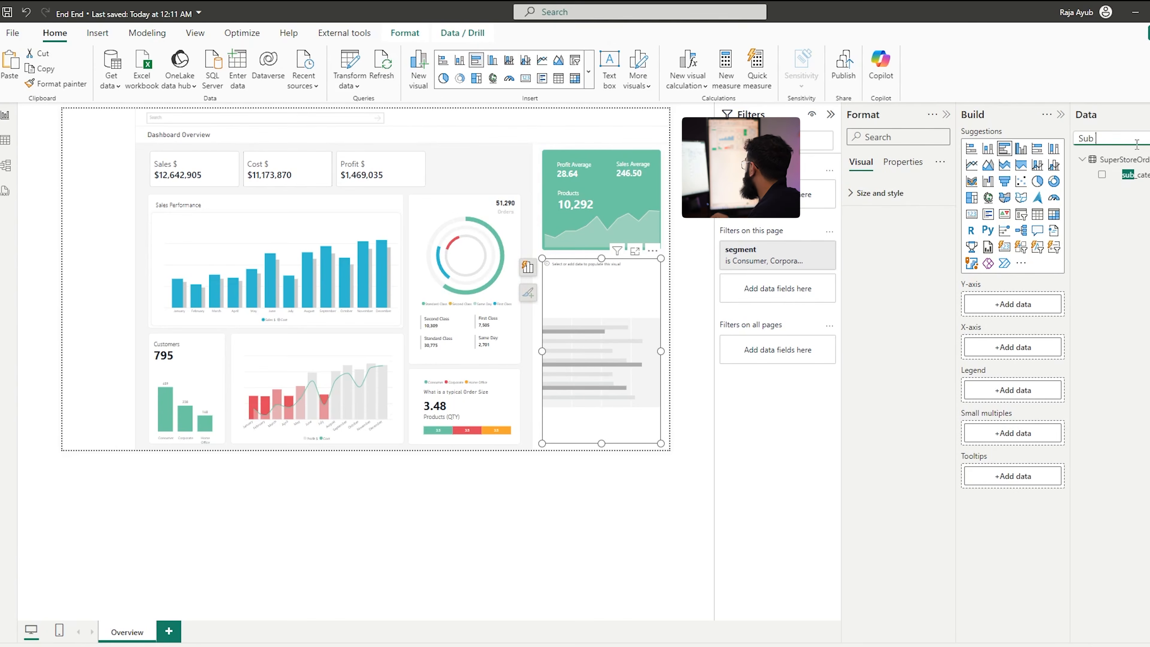
{"action": "left_click_drag", "start_coordinate": [1134, 175], "coordinate": [1013, 304]}
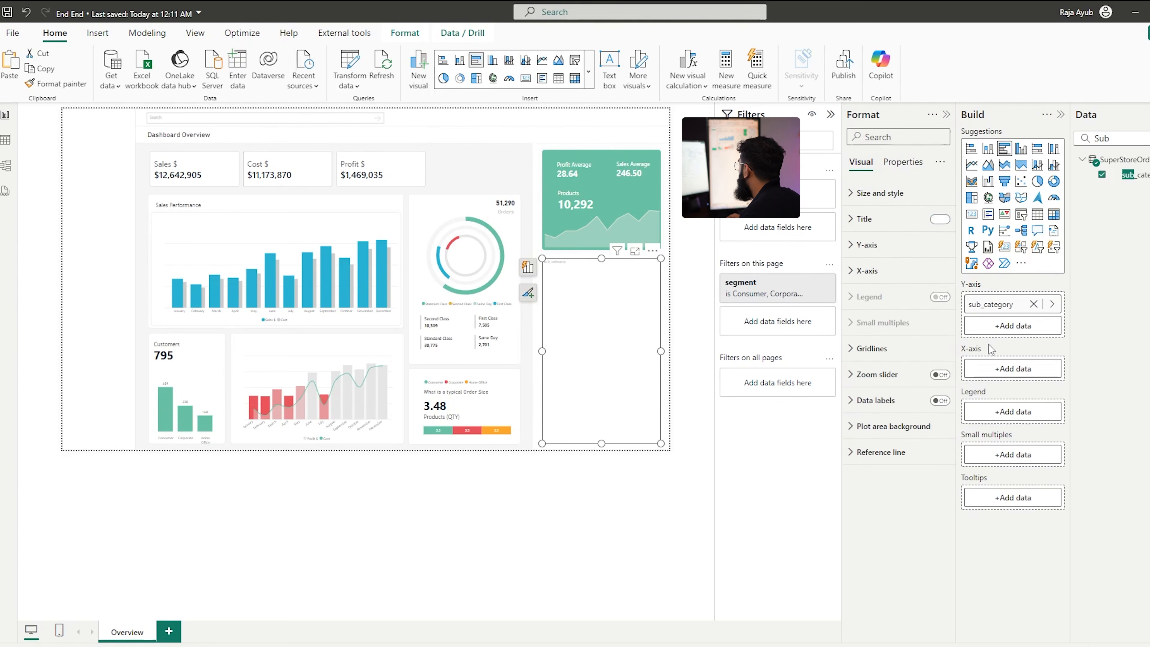
{"action": "left_click", "coordinate": [1146, 139]}
{"action": "type", "text": "Sales"}
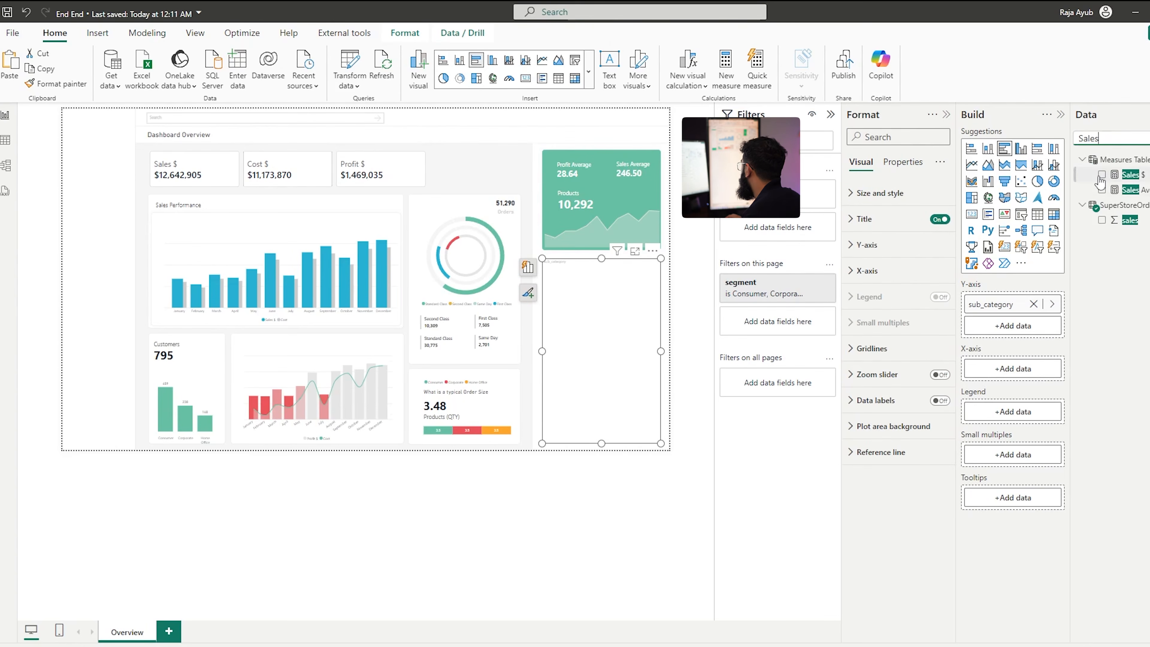
{"action": "left_click", "coordinate": [1101, 174]}
{"action": "left_click", "coordinate": [528, 267]}
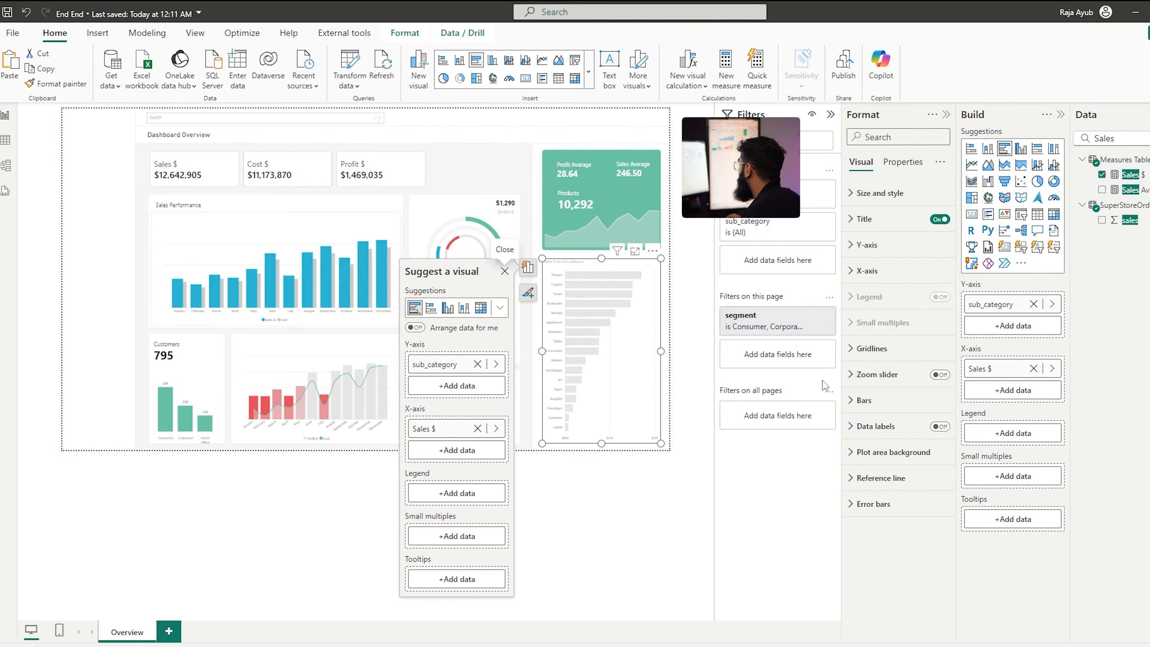
Set the sub-category bars' color to conditional Gradient formatting based on the Sales $ measure
{"action": "left_click", "coordinate": [874, 401]}
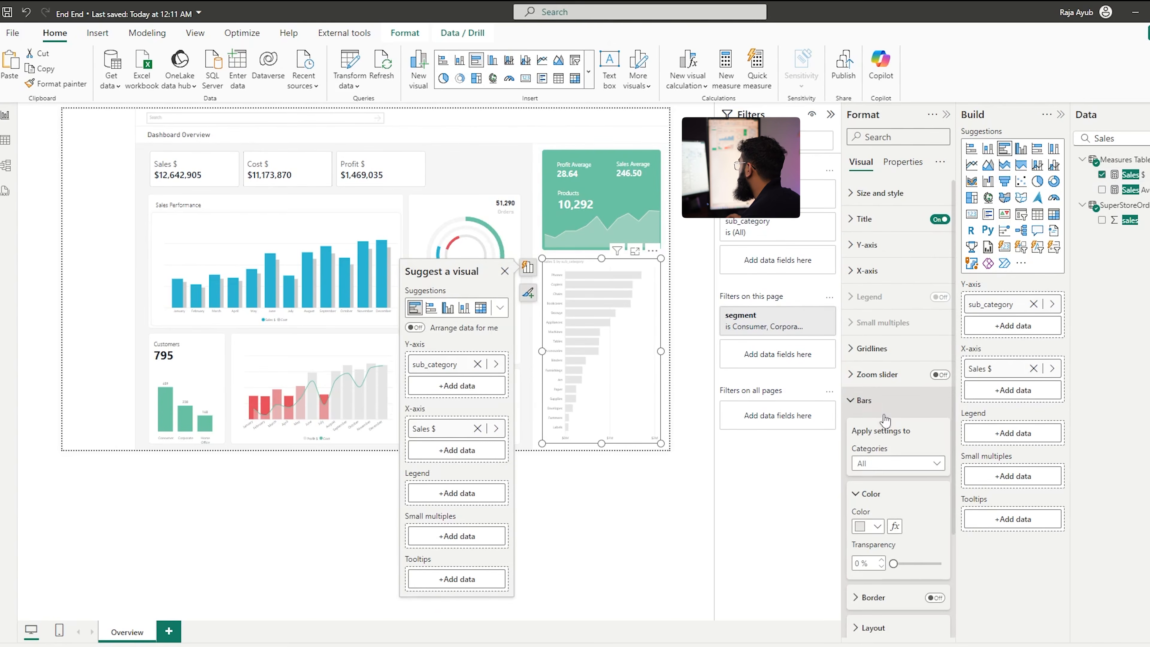
{"action": "left_click", "coordinate": [883, 493]}
{"action": "scroll", "coordinate": [883, 494], "scroll_direction": "down", "scroll_amount": 2}
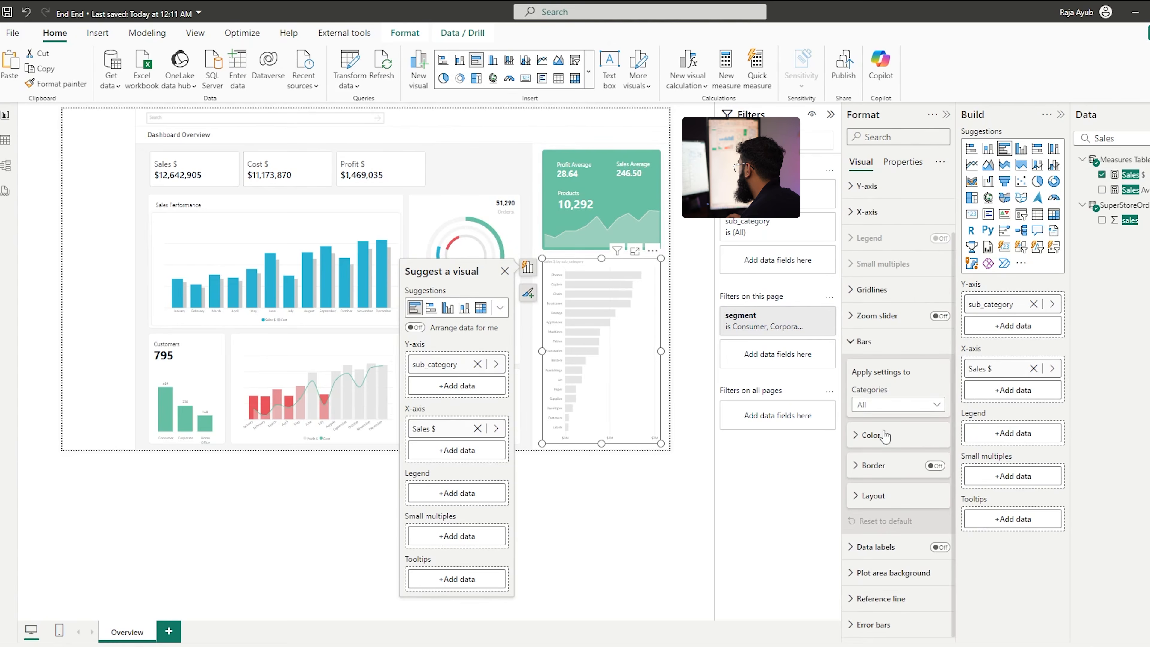
{"action": "left_click", "coordinate": [871, 435]}
{"action": "left_click", "coordinate": [895, 469]}
{"action": "left_click", "coordinate": [419, 203]}
{"action": "left_click", "coordinate": [360, 218]}
{"action": "left_click", "coordinate": [409, 251]}
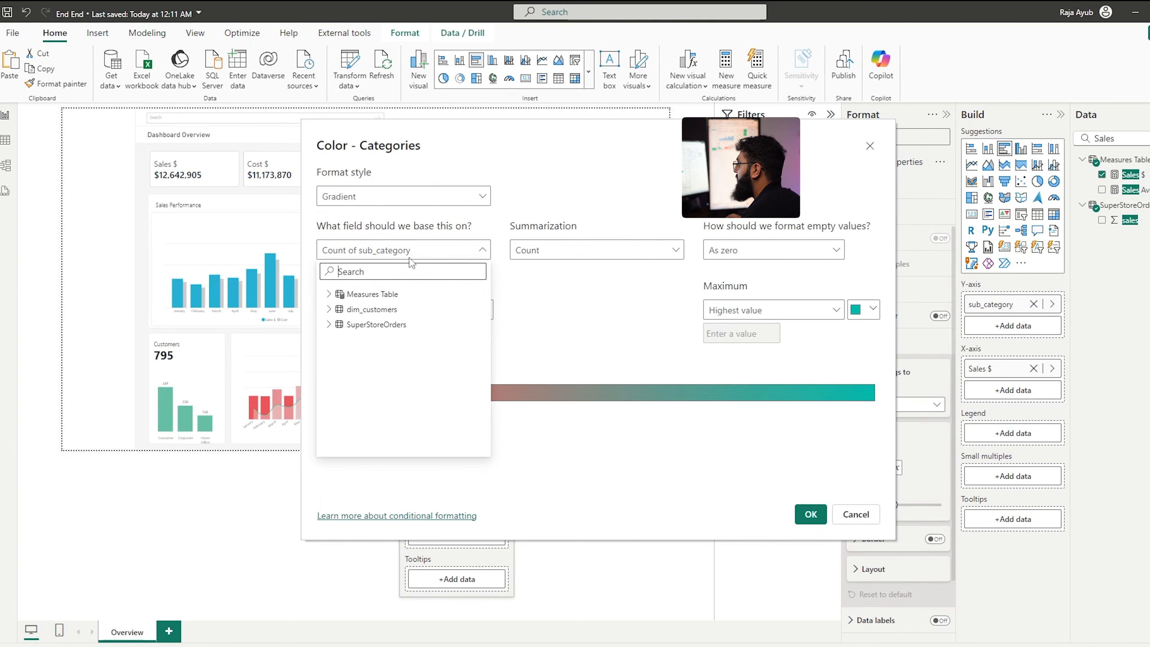
{"action": "type", "text": "sales"}
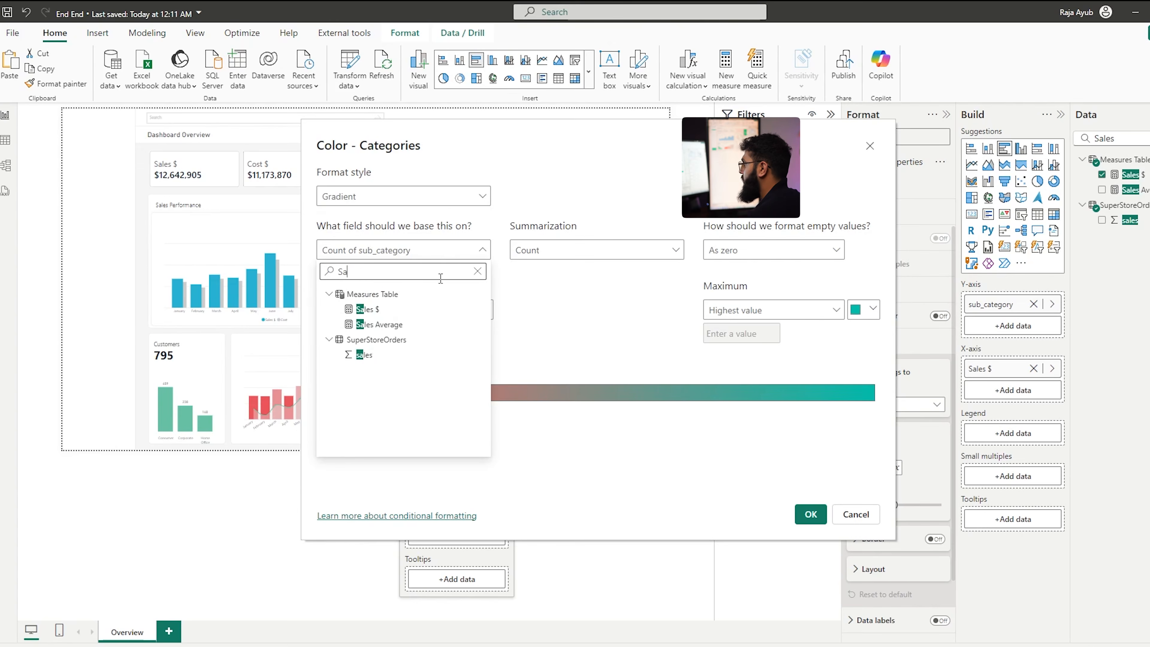
{"action": "left_click", "coordinate": [416, 310]}
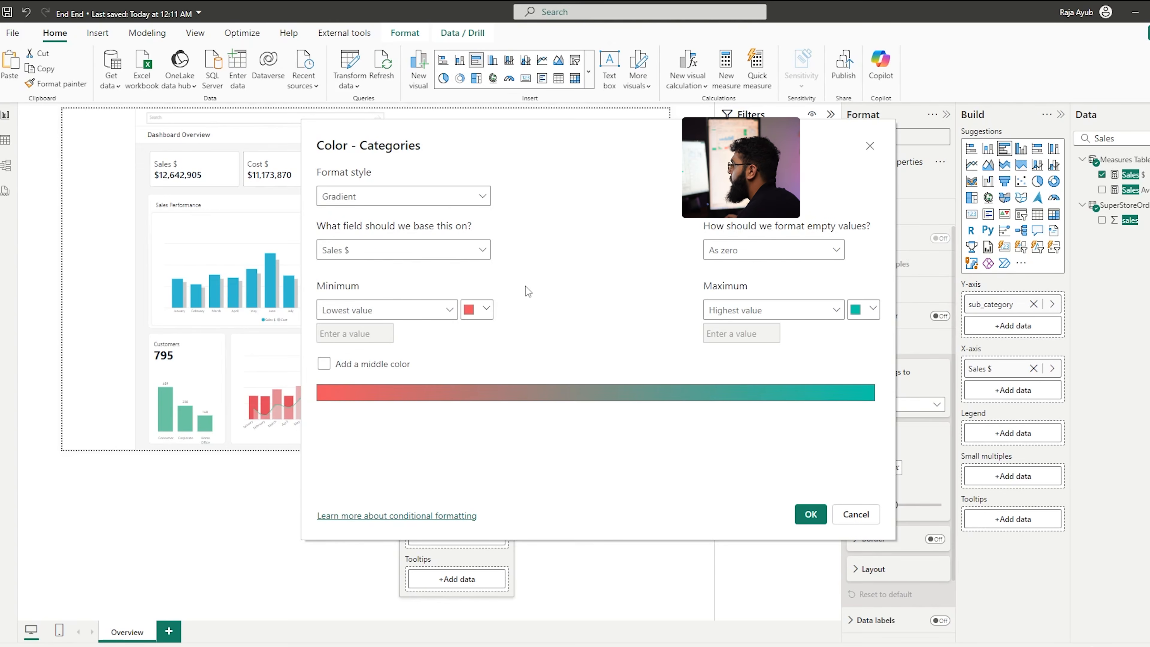
Add a middle color to the bar gradient, set the center and maximum colors to white, and apply it
{"action": "left_click", "coordinate": [381, 367]}
{"action": "left_click", "coordinate": [668, 310]}
{"action": "left_click", "coordinate": [664, 327]}
{"action": "left_click", "coordinate": [860, 313]}
{"action": "left_click", "coordinate": [699, 330]}
{"action": "left_click", "coordinate": [827, 516]}
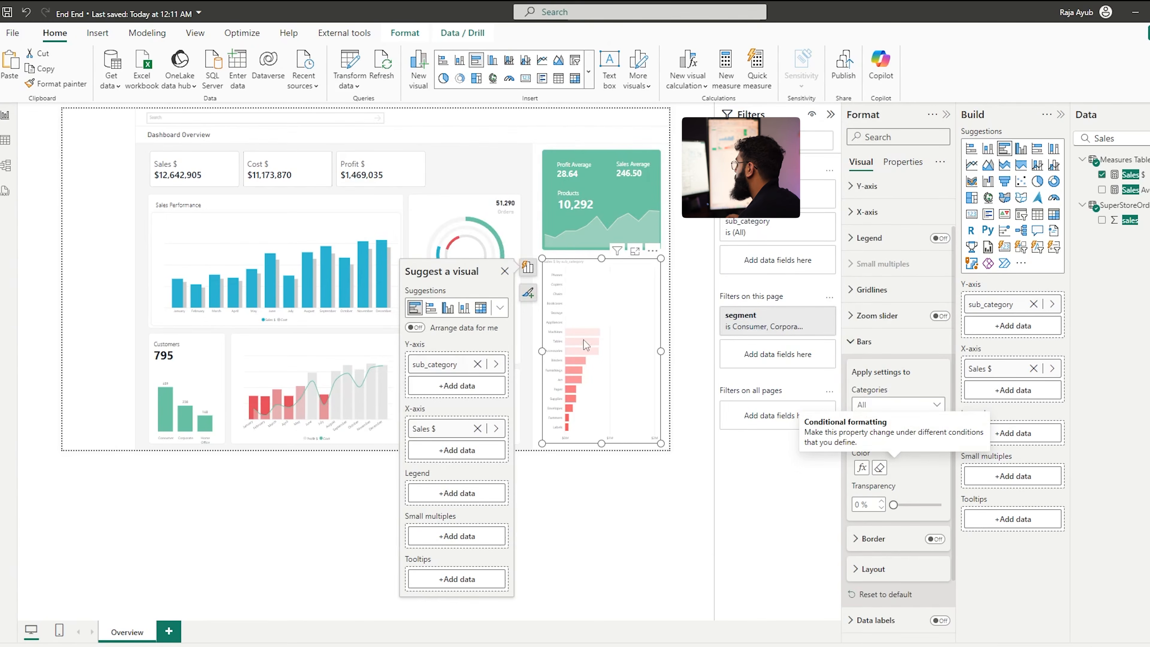
Change the bar gradient's center and maximum colors to light gray and apply the formatting
{"action": "left_click", "coordinate": [862, 467]}
{"action": "left_click", "coordinate": [860, 311]}
{"action": "left_click", "coordinate": [701, 355]}
{"action": "left_click", "coordinate": [670, 309]}
{"action": "left_click", "coordinate": [670, 360]}
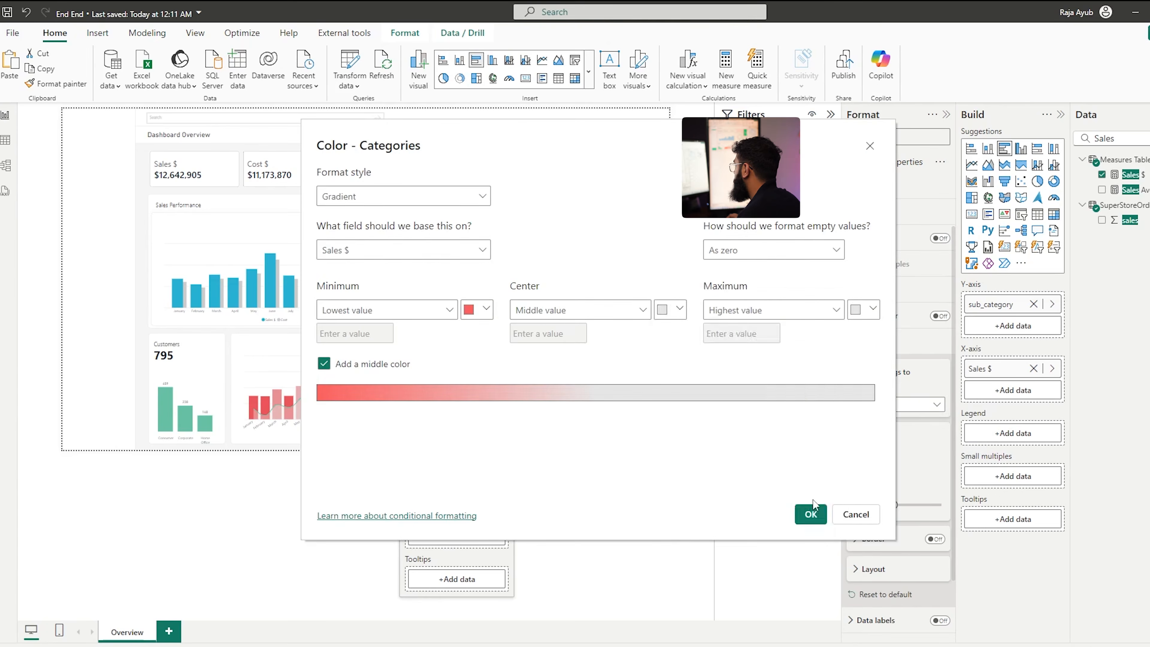
{"action": "left_click", "coordinate": [812, 512]}
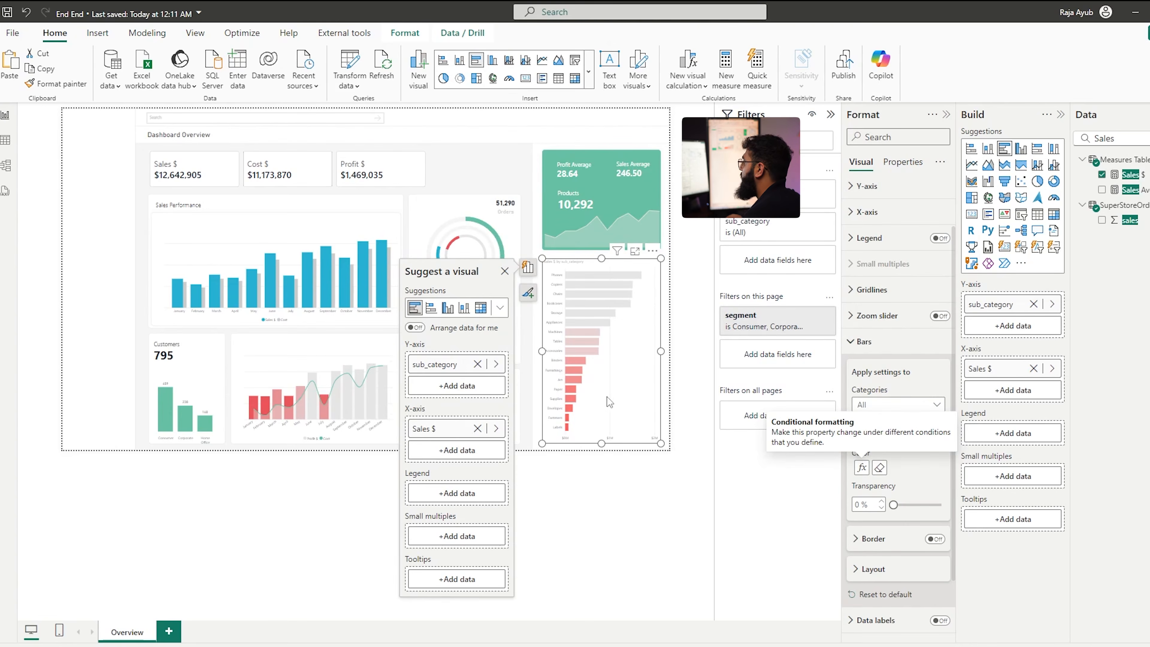
Lower the top edge of the sub-category bar chart slightly and turn off its title
{"action": "left_click_drag", "start_coordinate": [602, 259], "coordinate": [604, 271]}
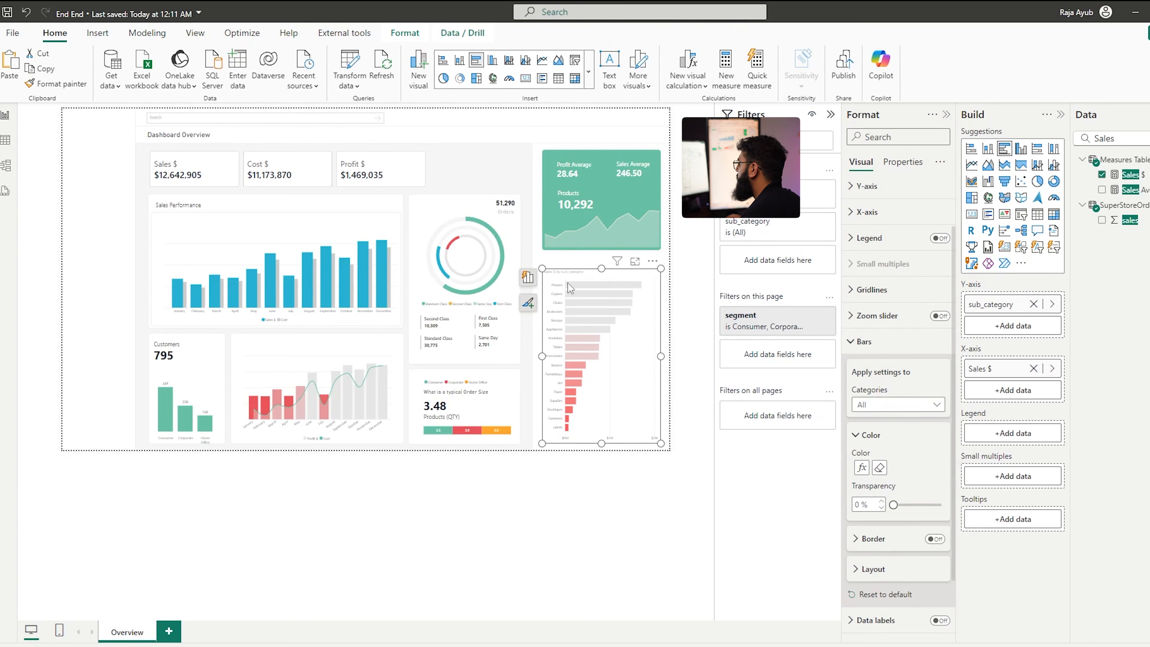
{"action": "scroll", "coordinate": [901, 372], "scroll_direction": "up", "scroll_amount": 5}
{"action": "left_click", "coordinate": [940, 219]}
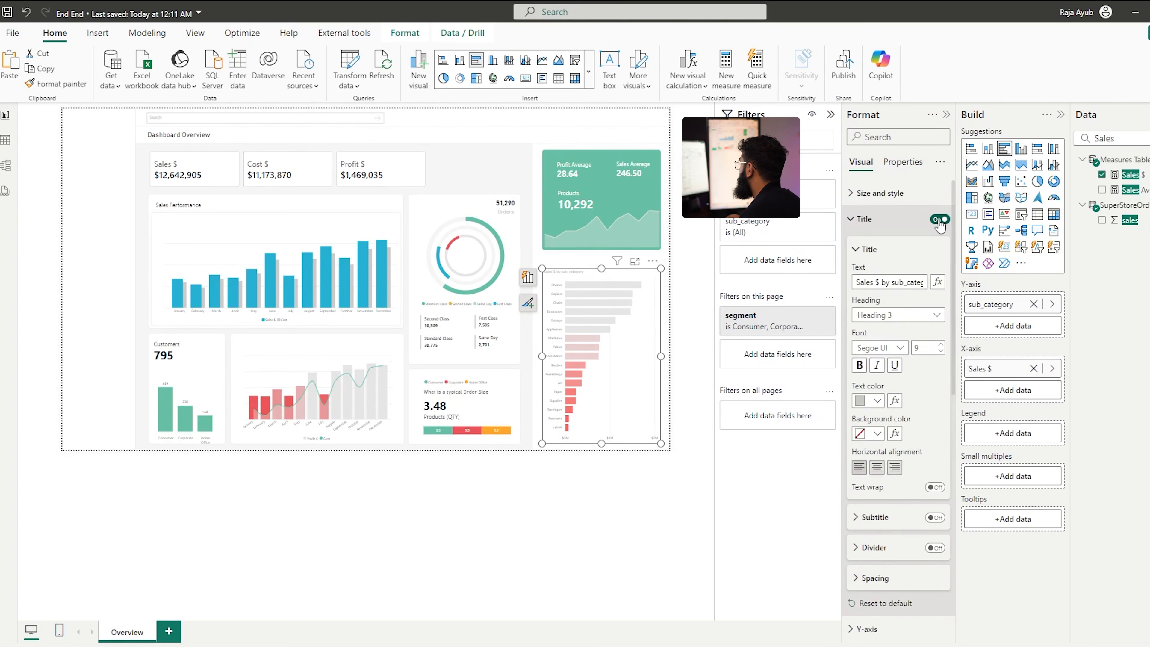
{"action": "left_click", "coordinate": [940, 220]}
{"action": "left_click", "coordinate": [692, 314]}
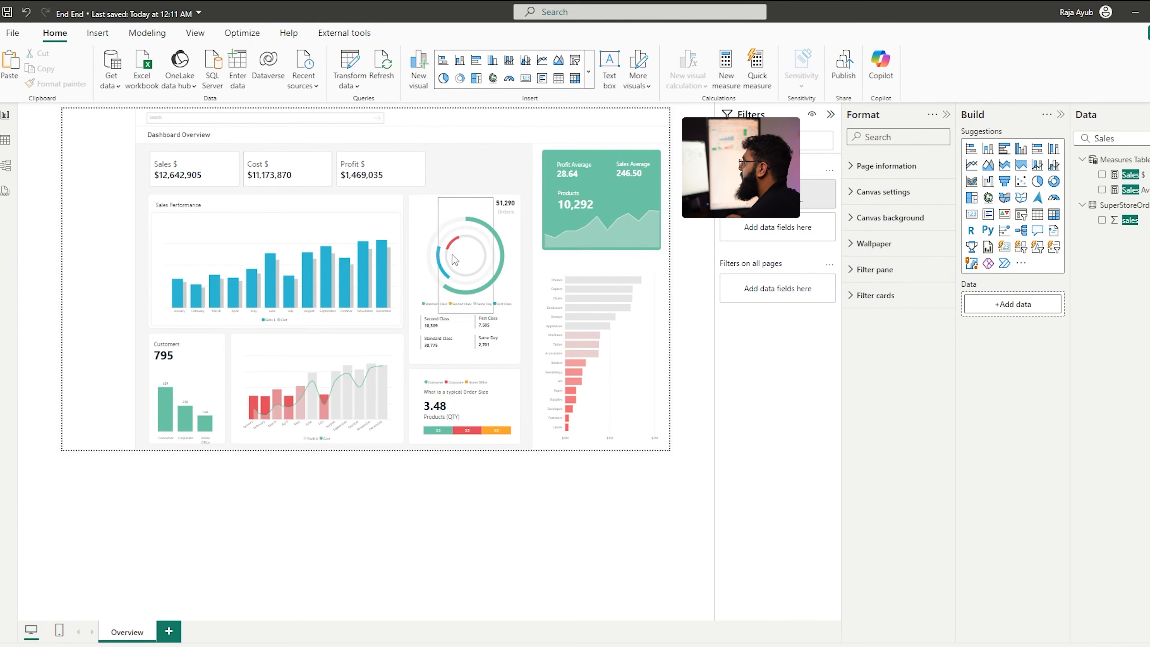
Duplicate the donut chart's white background card and fit the copy over the sub-category bar chart area below the green panel
{"action": "left_click", "coordinate": [419, 201]}
{"action": "left_click_drag", "start_coordinate": [454, 286], "coordinate": [573, 332]}
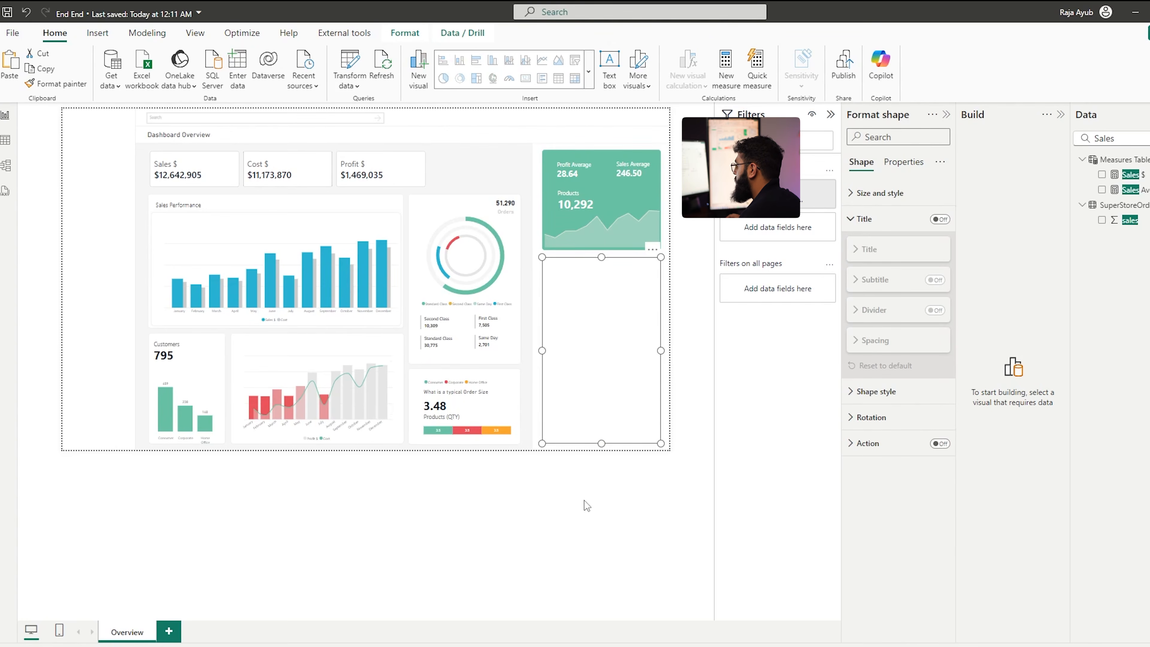
{"action": "left_click", "coordinate": [582, 511]}
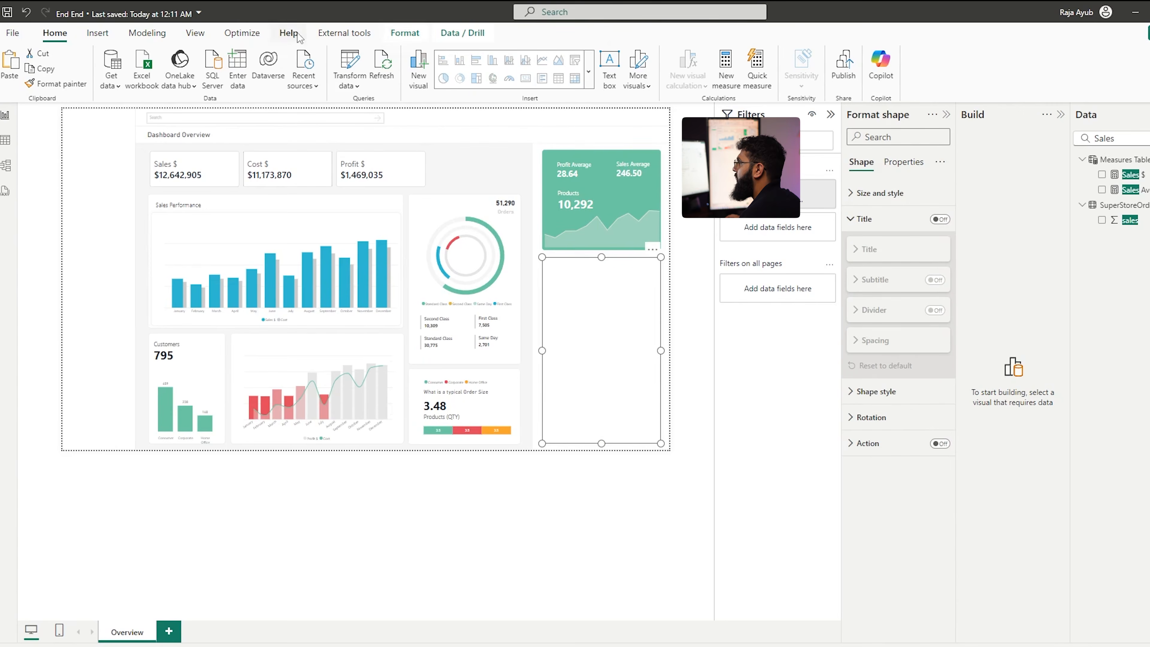
Send the copied white background card to the back of the page
{"action": "left_click", "coordinate": [404, 32]}
{"action": "left_click", "coordinate": [199, 85]}
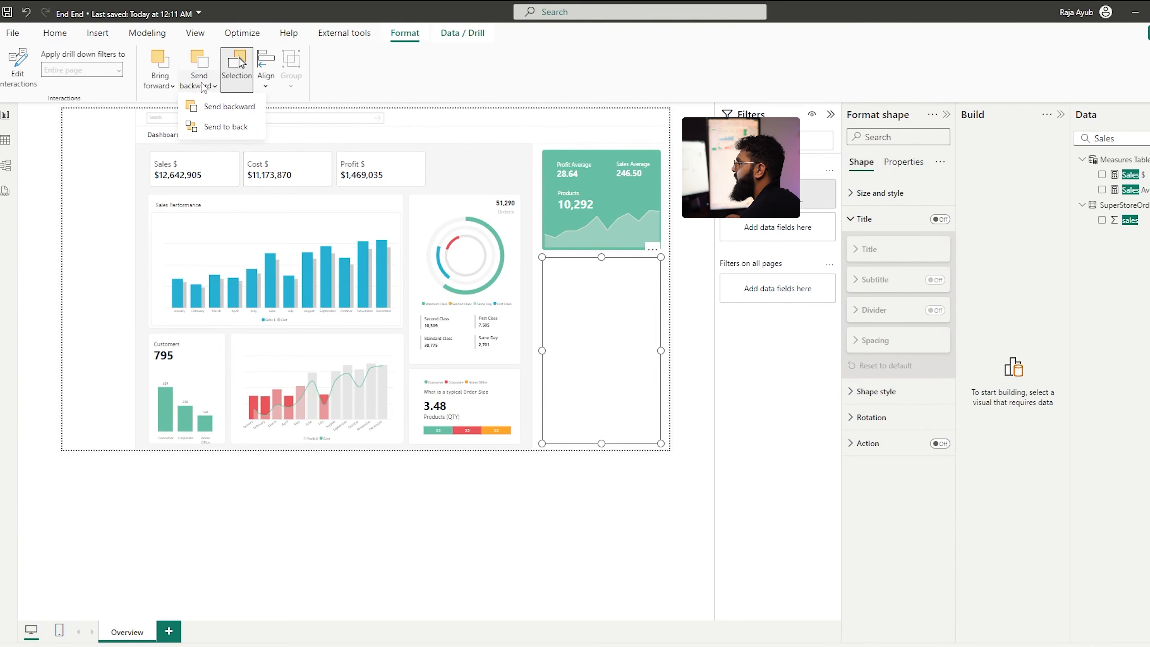
{"action": "left_click", "coordinate": [212, 129]}
{"action": "left_click", "coordinate": [553, 510]}
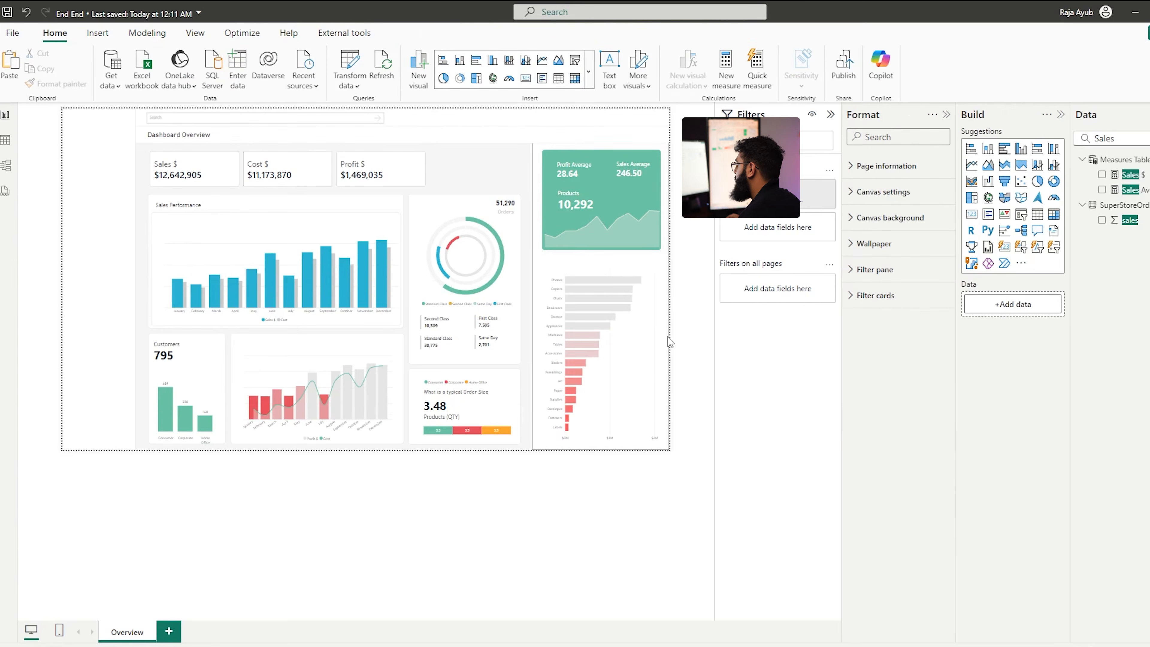
Send the large background shape of the green panel and bar chart column to the back
{"action": "left_click", "coordinate": [536, 262]}
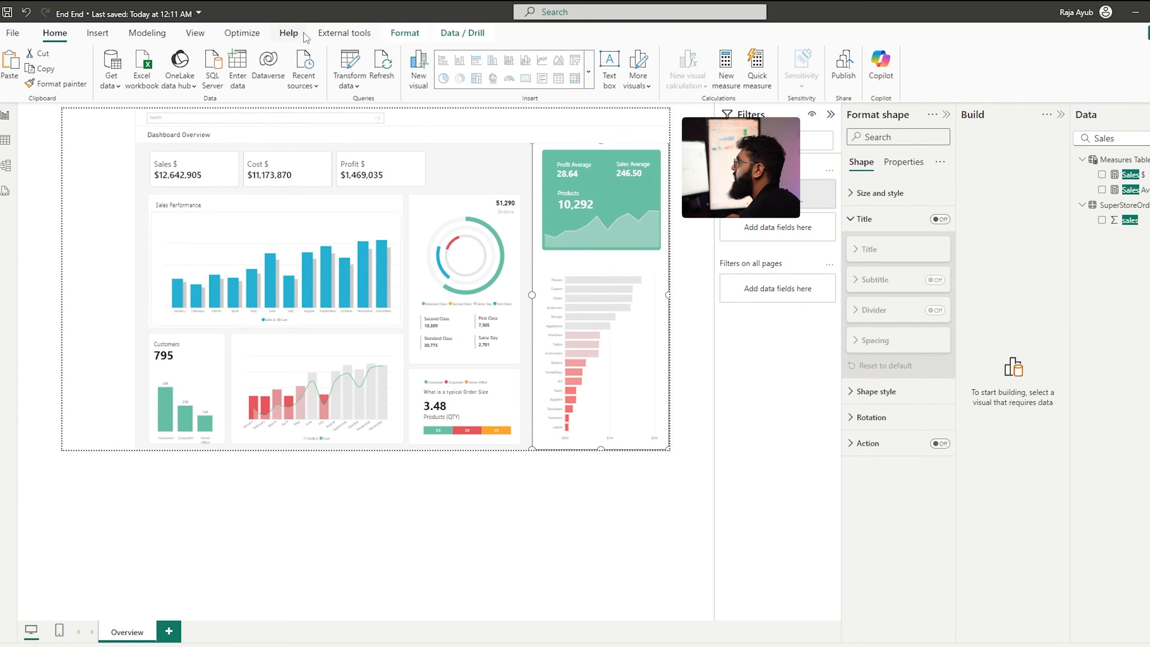
{"action": "left_click", "coordinate": [405, 32]}
{"action": "left_click", "coordinate": [208, 80]}
{"action": "left_click", "coordinate": [219, 127]}
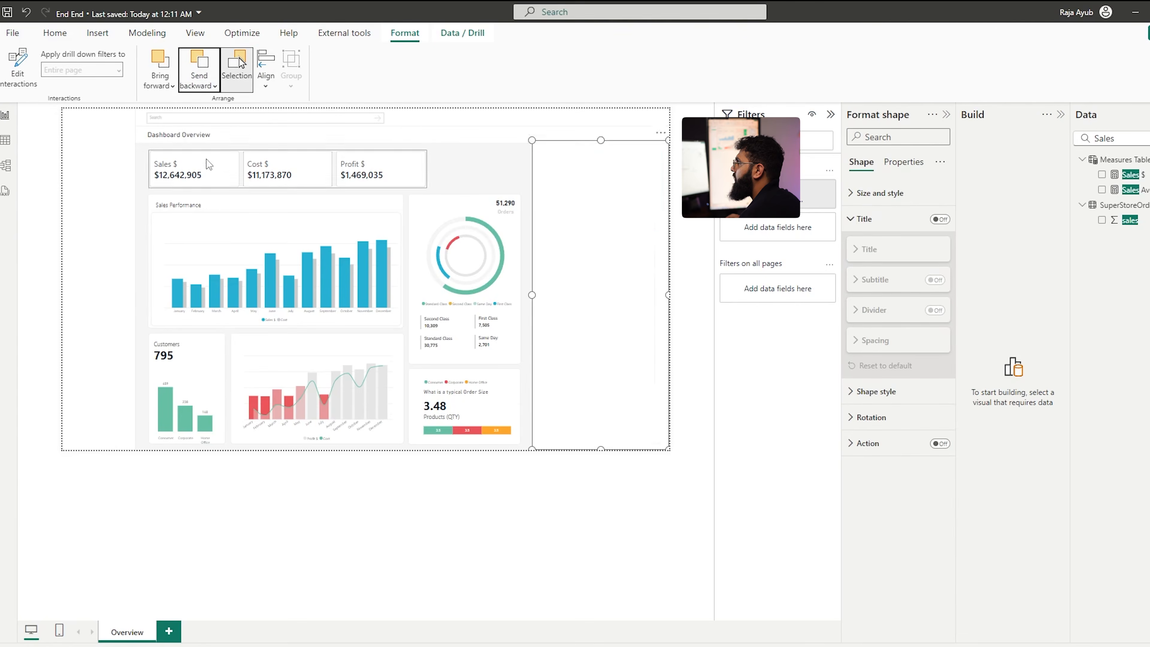
{"action": "left_click", "coordinate": [580, 536]}
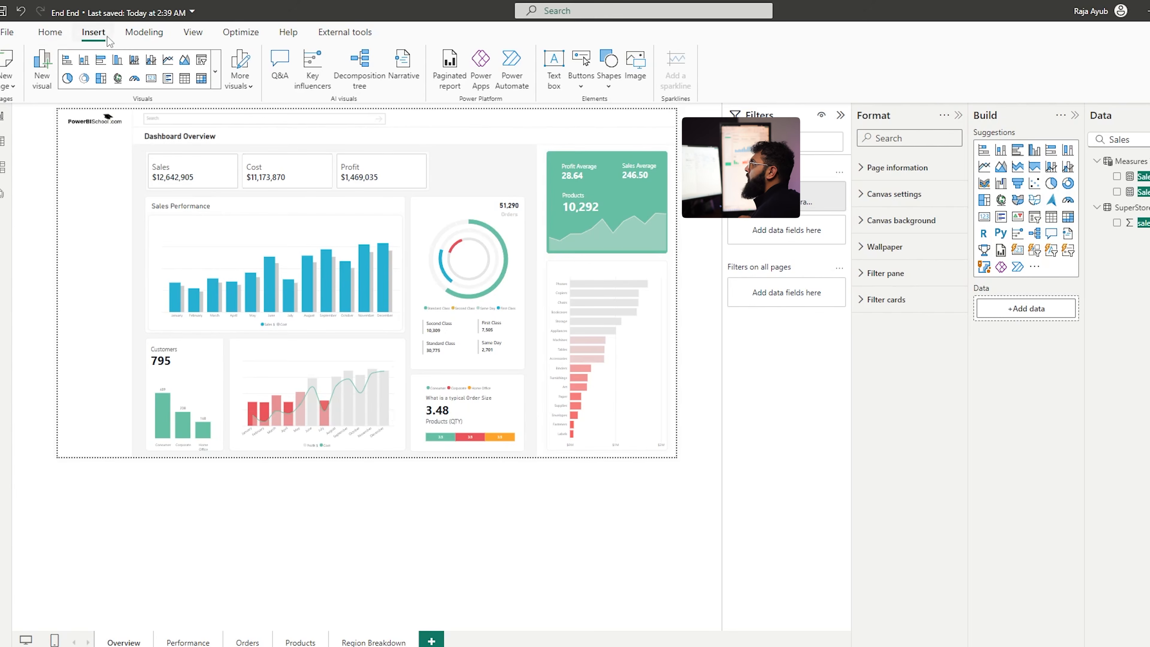
Insert a page navigator and move it below the Sales, Cost and Profit cards
{"action": "left_click", "coordinate": [583, 84]}
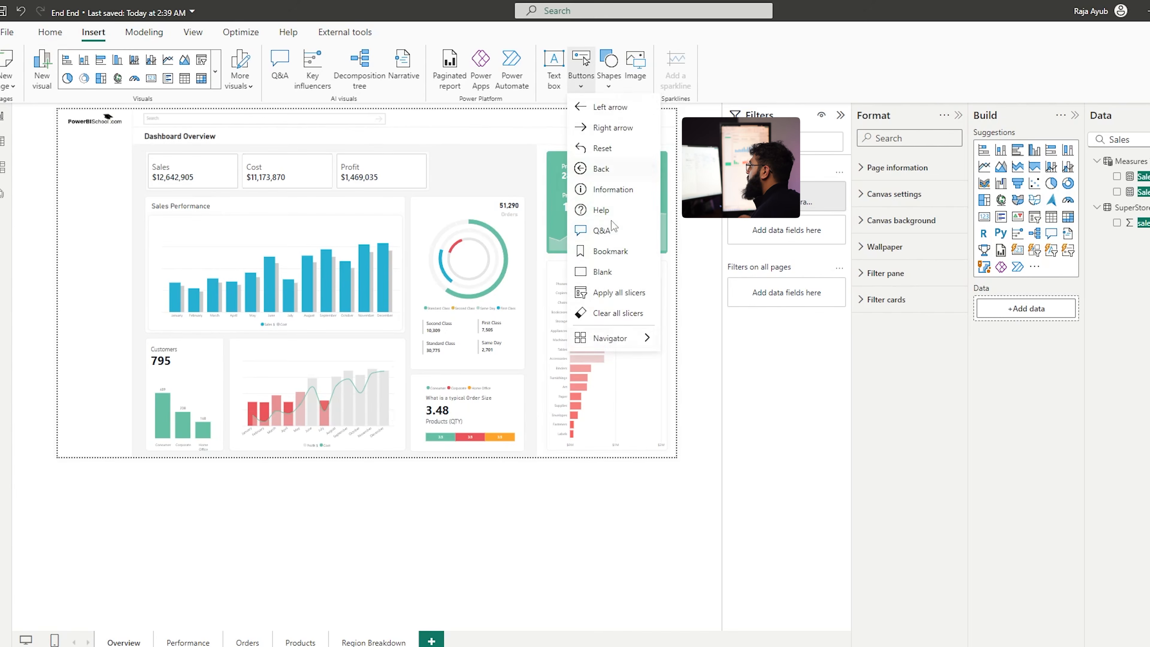
{"action": "mouse_move", "coordinate": [619, 340]}
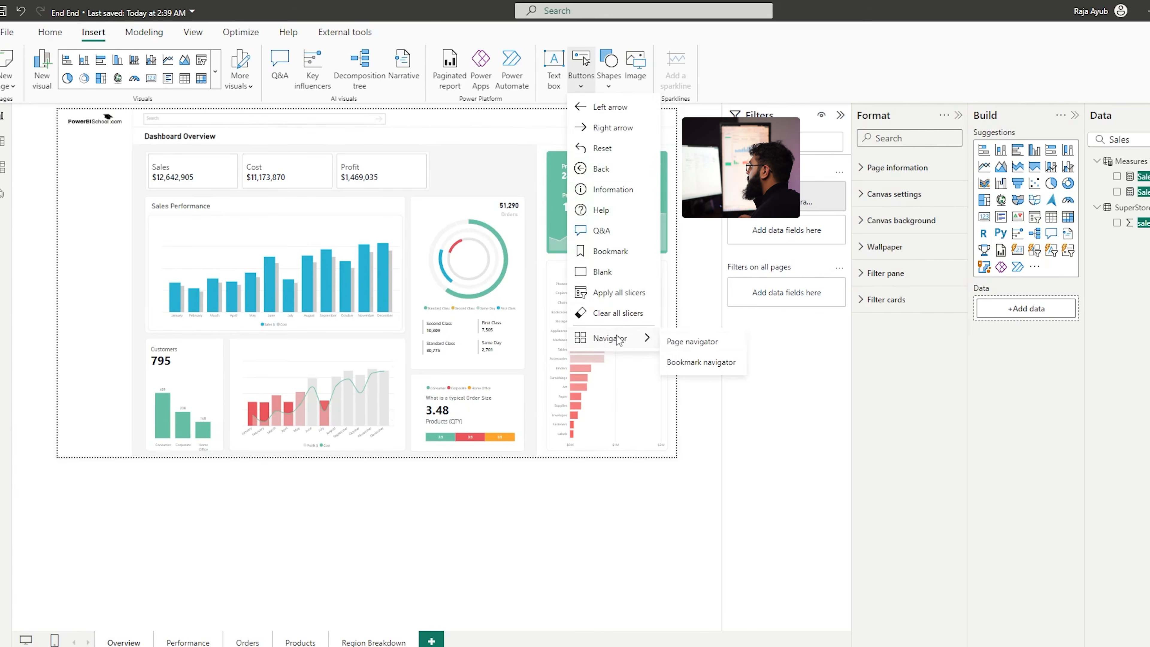
{"action": "left_click", "coordinate": [693, 342]}
{"action": "left_click_drag", "start_coordinate": [177, 123], "coordinate": [154, 215]}
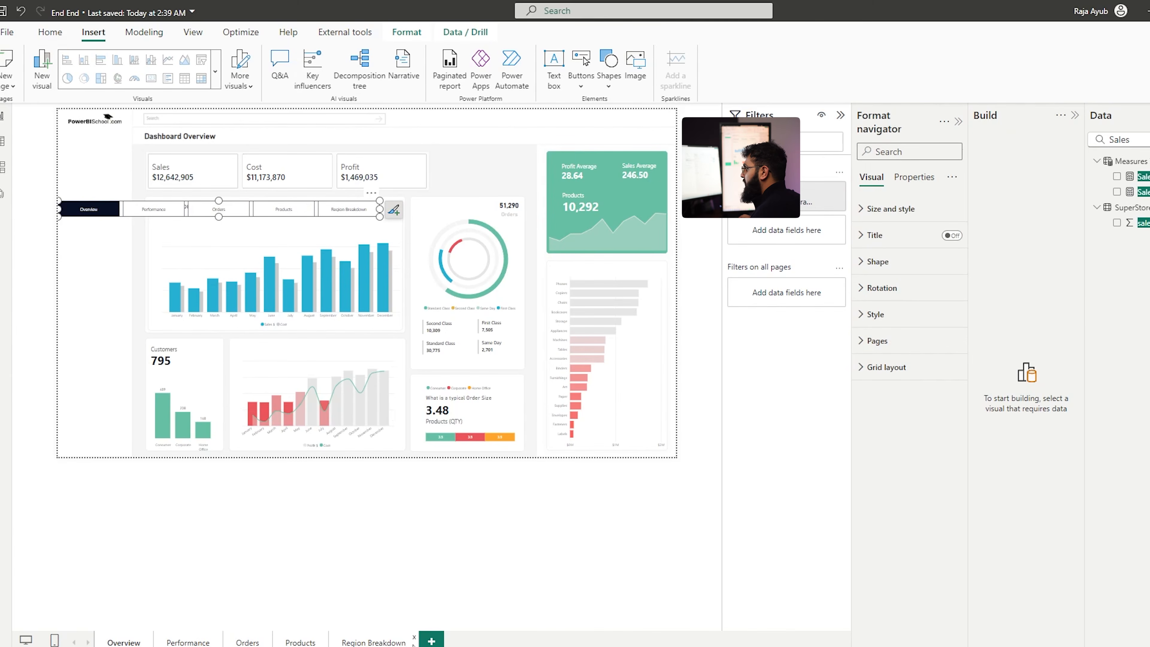
Add a new report page named Test 1 and return to the Overview page
{"action": "left_click", "coordinate": [431, 642]}
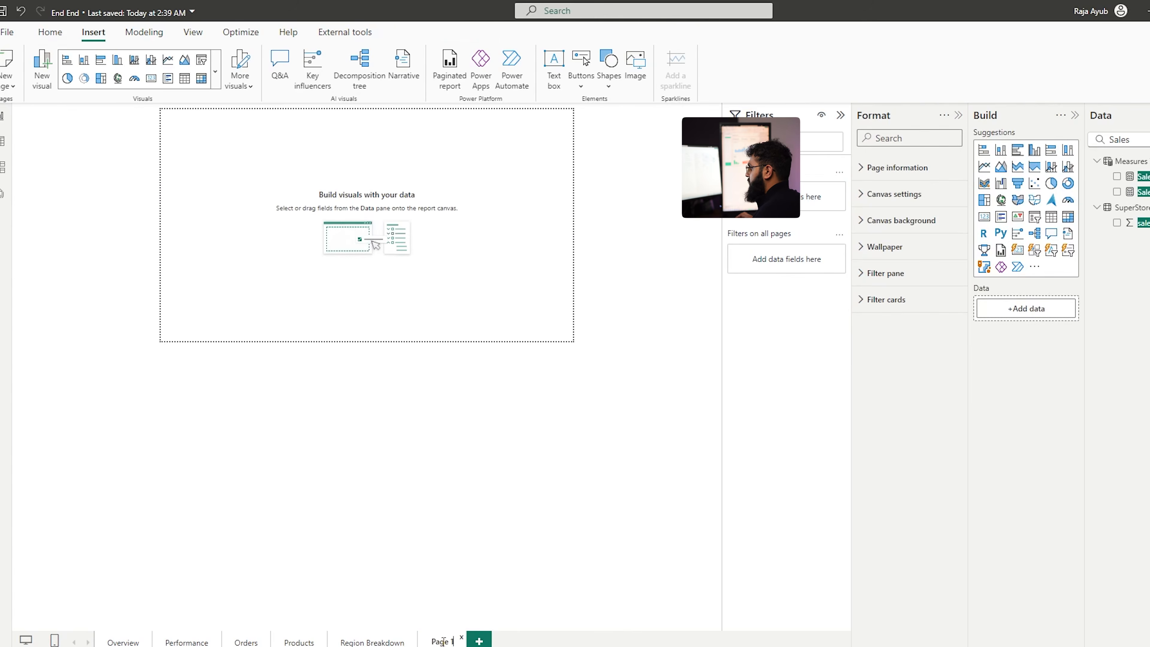
{"action": "key", "text": "Return"}
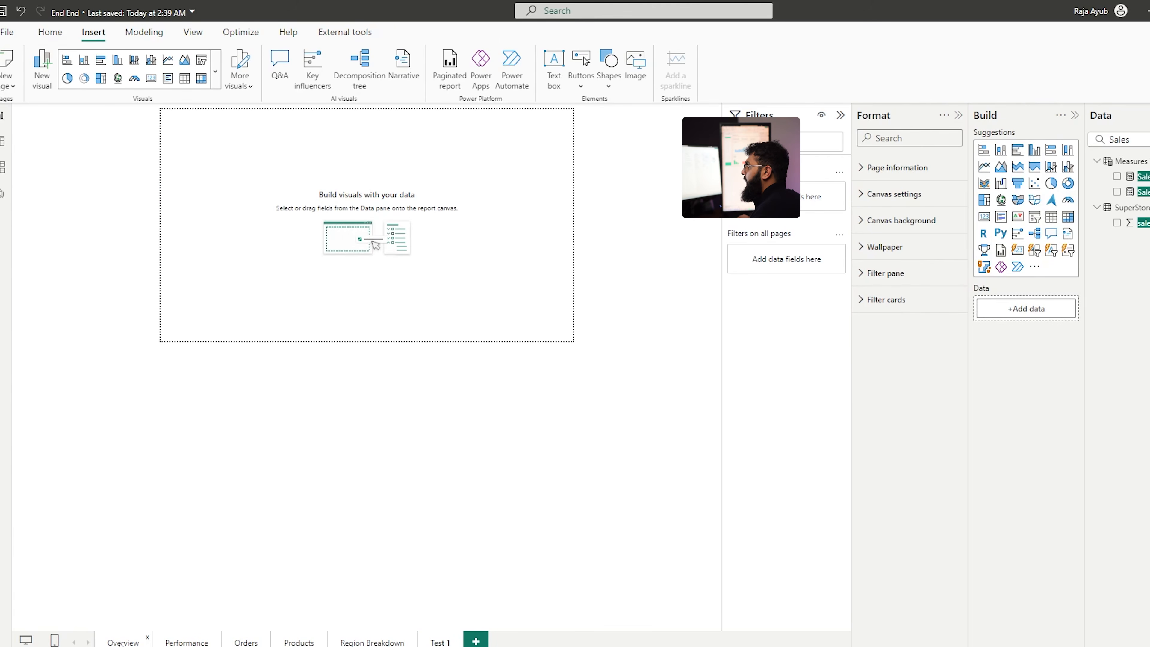
{"action": "key", "text": "ctrl+v"}
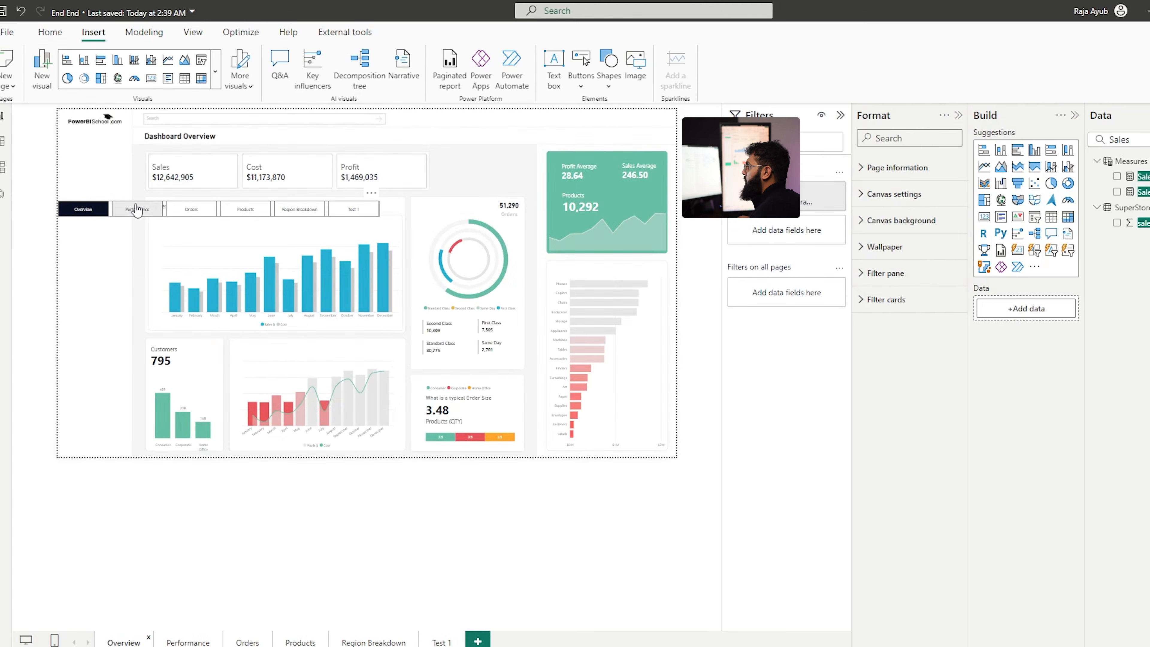
Hide Test 1 from the page navigator's shown pages and delete the Test 1 page
{"action": "left_click", "coordinate": [299, 209]}
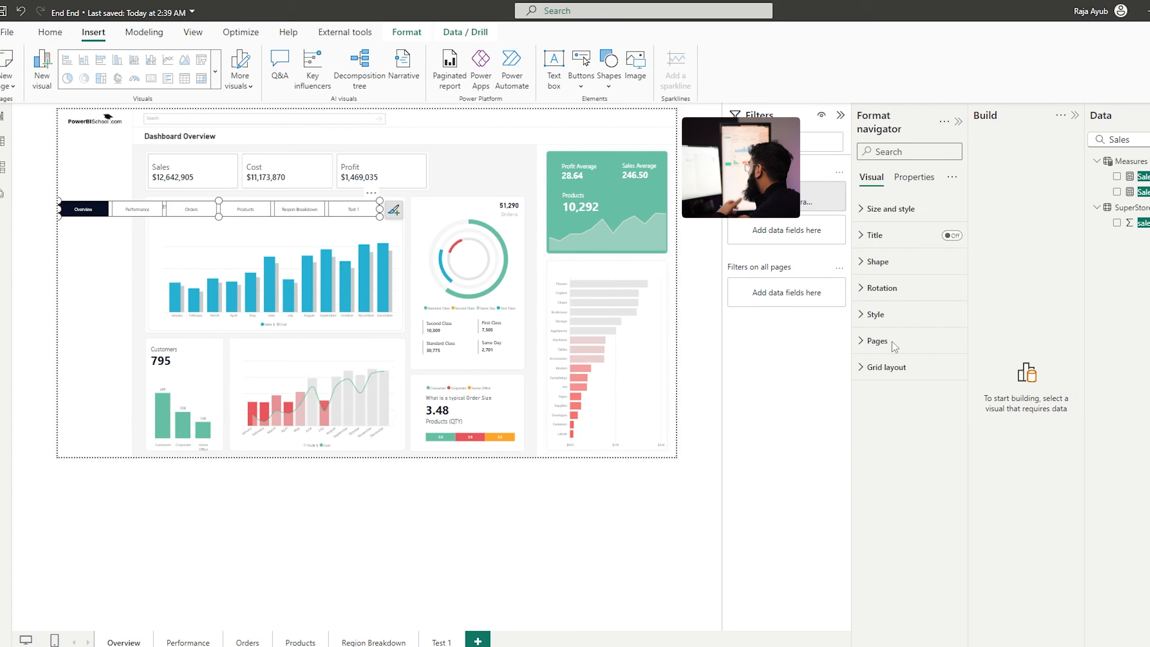
{"action": "left_click", "coordinate": [877, 341]}
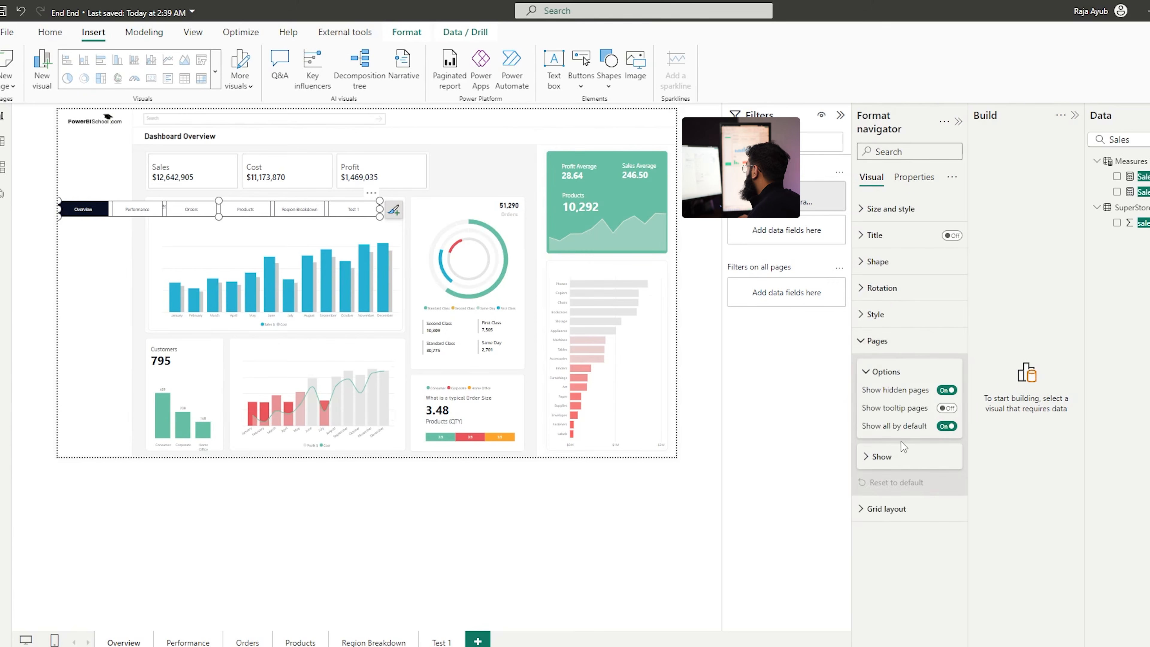
{"action": "left_click", "coordinate": [888, 458]}
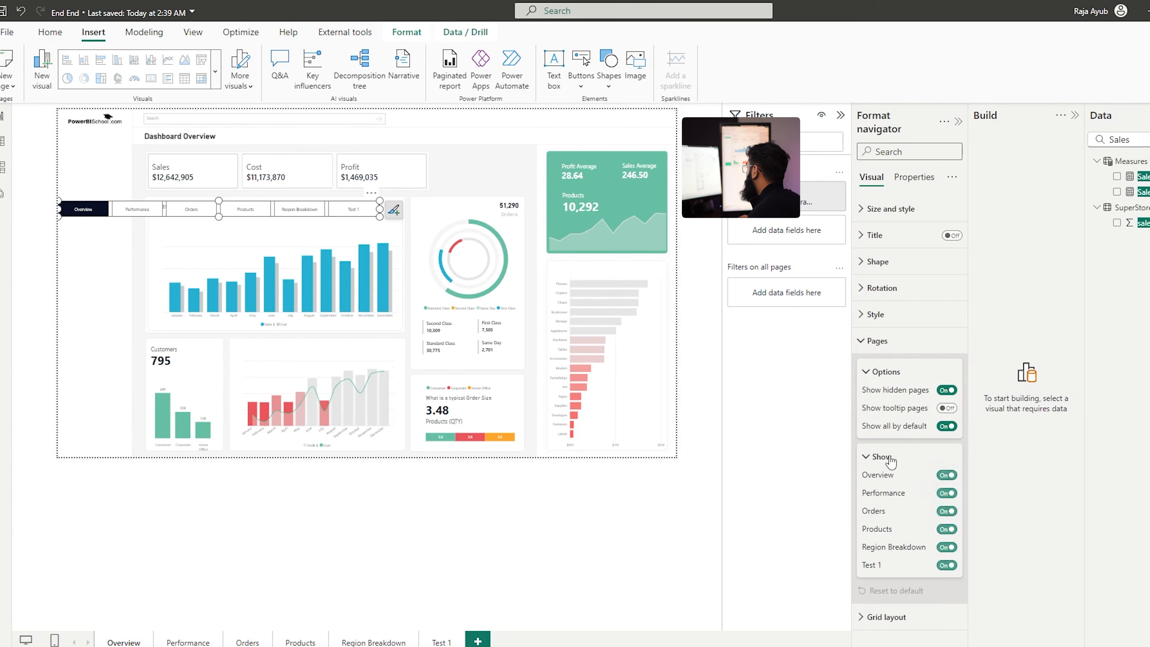
{"action": "left_click", "coordinate": [945, 566]}
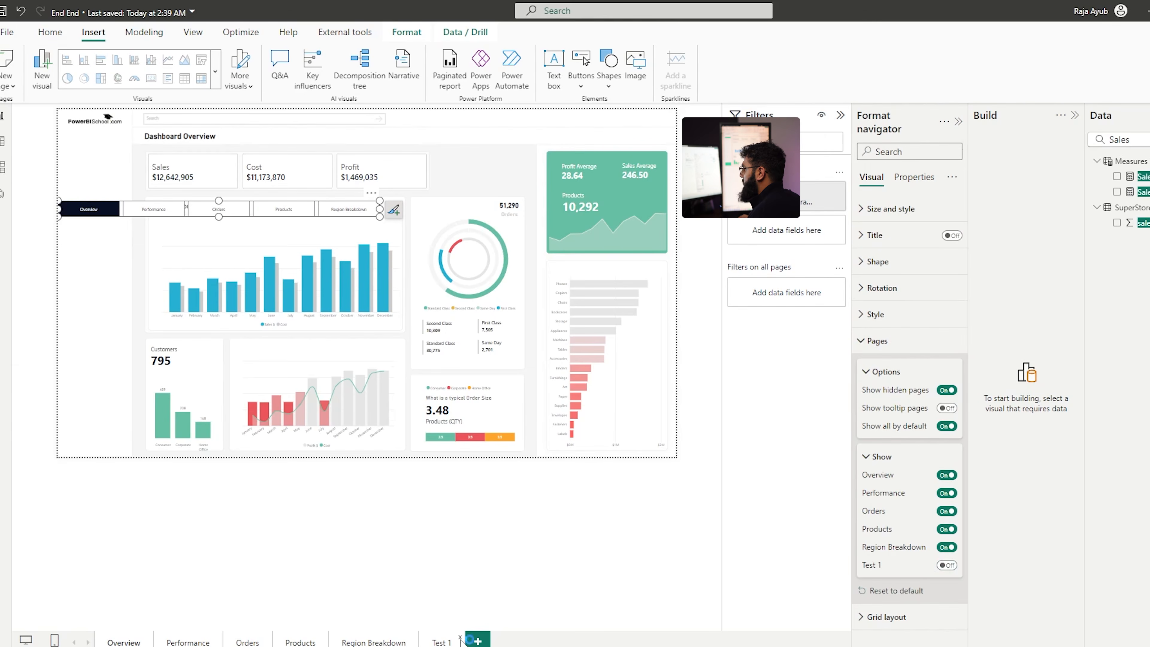
{"action": "left_click", "coordinate": [460, 638]}
{"action": "left_click", "coordinate": [704, 365]}
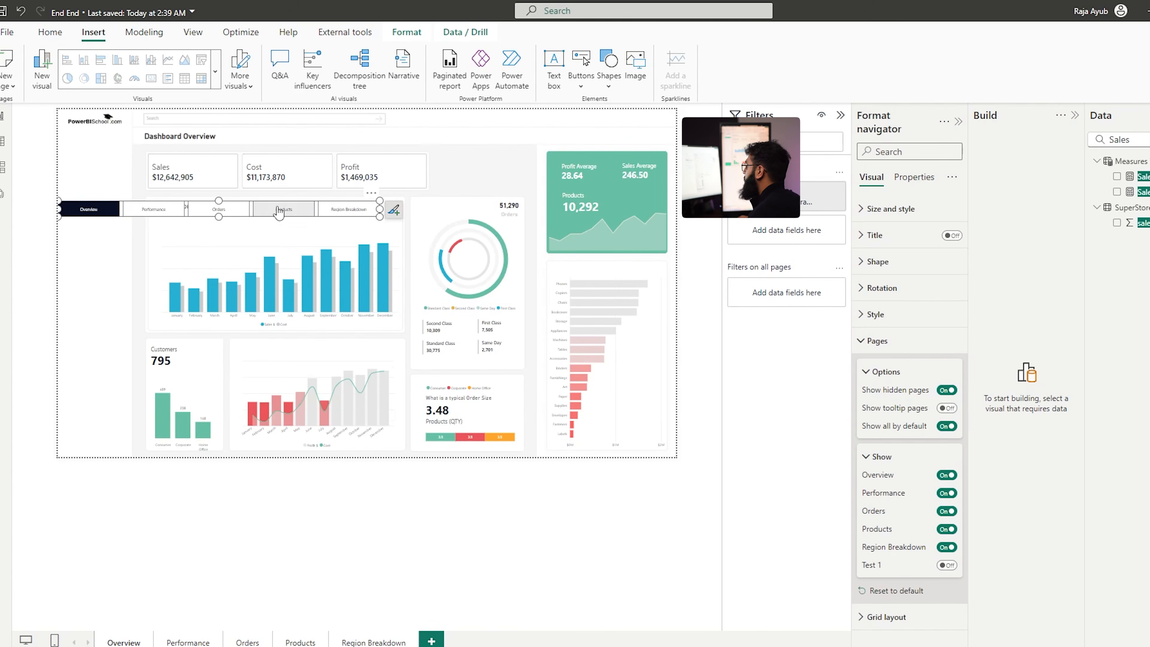
Set the page navigator's grid layout orientation to Vertical
{"action": "left_click", "coordinate": [886, 617]}
{"action": "left_click", "coordinate": [891, 578]}
{"action": "left_click", "coordinate": [880, 610]}
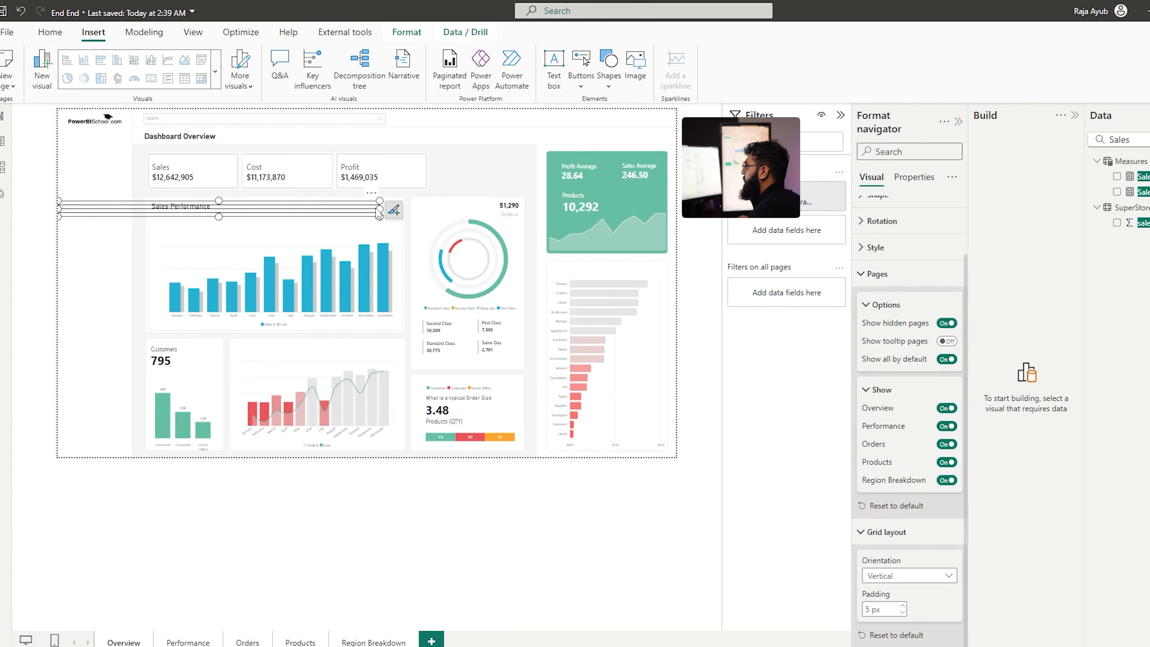
Resize the page navigator into a narrow, tall column and place it in the white sidebar beneath the logo
{"action": "left_click_drag", "start_coordinate": [361, 219], "coordinate": [93, 428]}
{"action": "left_click_drag", "start_coordinate": [100, 269], "coordinate": [106, 211]}
{"action": "left_click_drag", "start_coordinate": [94, 379], "coordinate": [97, 395]}
{"action": "left_click_drag", "start_coordinate": [97, 336], "coordinate": [98, 329]}
{"action": "left_click_drag", "start_coordinate": [97, 261], "coordinate": [94, 261]}
Set the page navigator's Selected state fill to the dashboard's green
{"action": "left_click", "coordinate": [927, 275]}
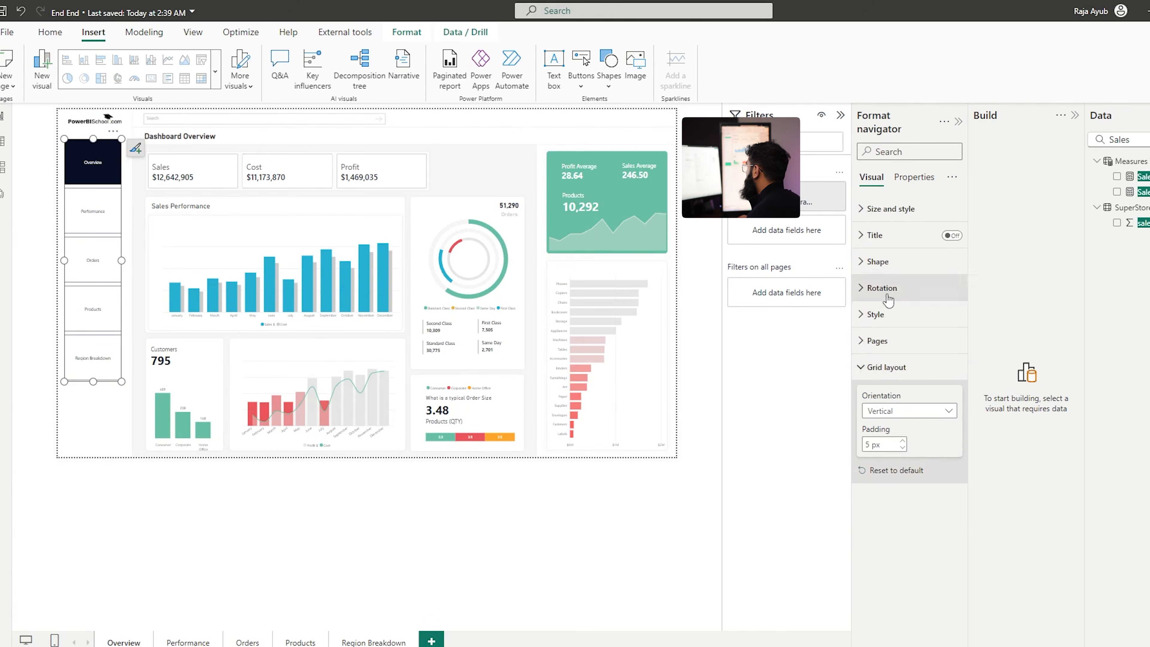
{"action": "left_click", "coordinate": [885, 369]}
{"action": "left_click", "coordinate": [892, 325]}
{"action": "scroll", "coordinate": [893, 357], "scroll_direction": "down", "scroll_amount": 2}
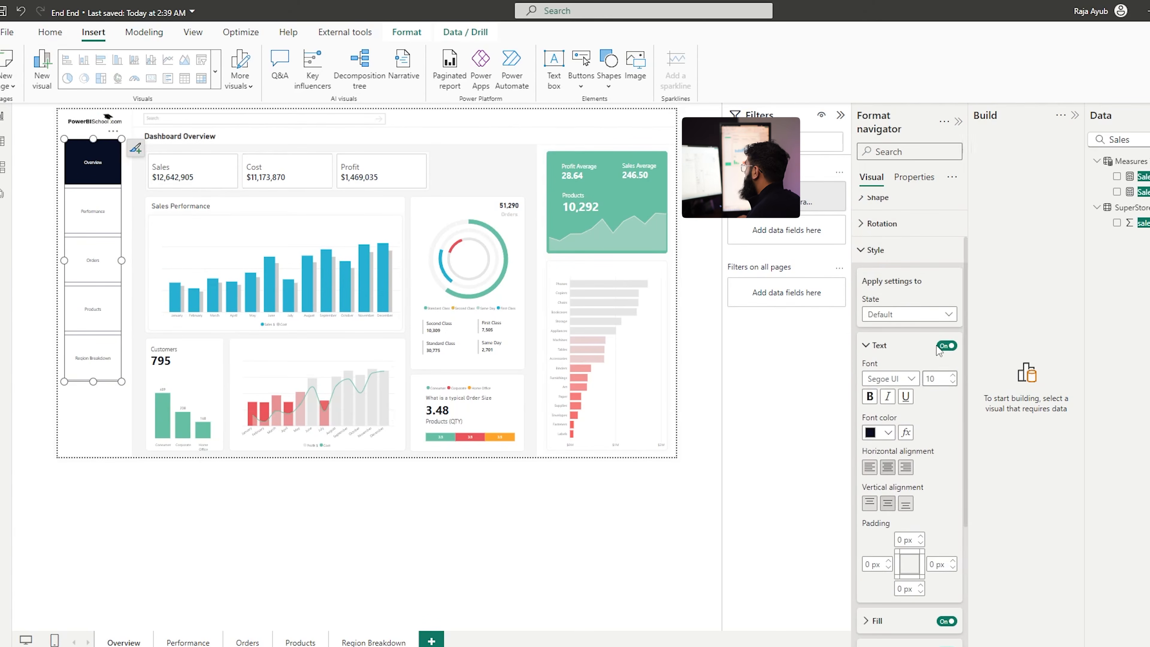
{"action": "scroll", "coordinate": [894, 383], "scroll_direction": "down", "scroll_amount": 3}
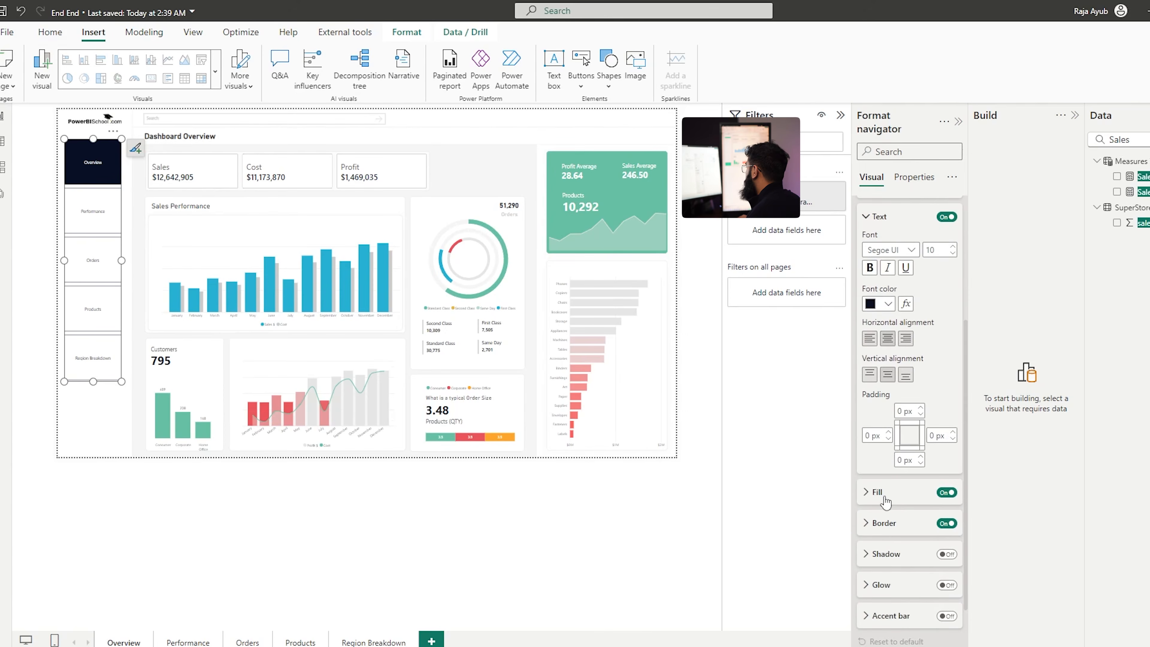
{"action": "left_click", "coordinate": [885, 497]}
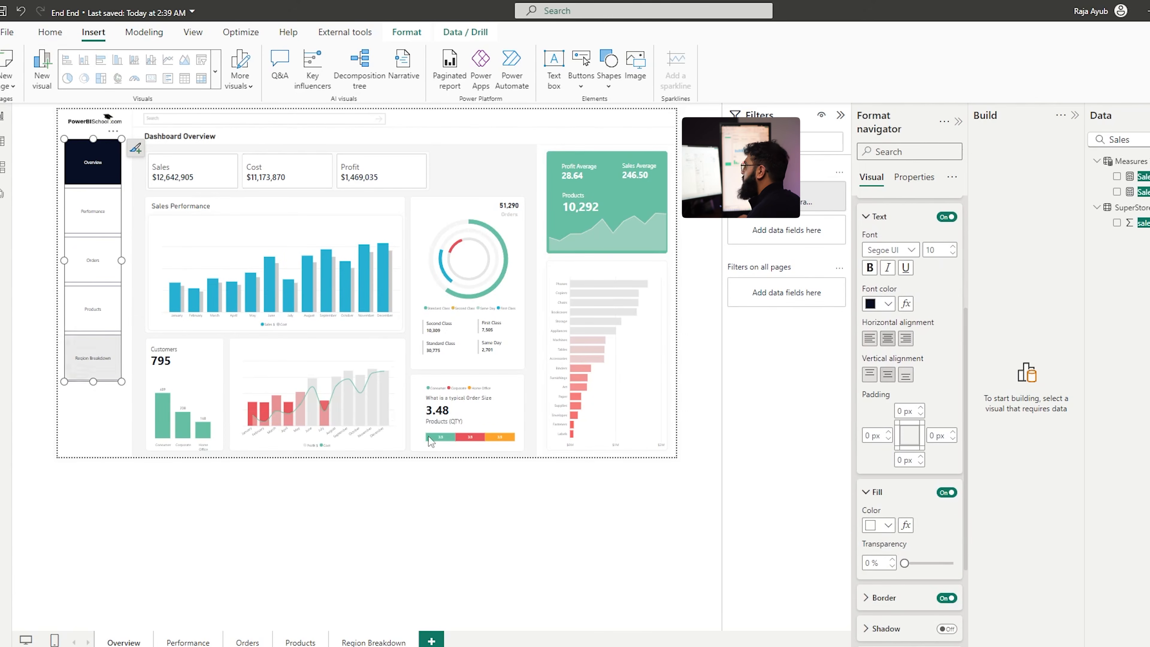
{"action": "scroll", "coordinate": [908, 362], "scroll_direction": "up", "scroll_amount": 2}
{"action": "left_click", "coordinate": [909, 250]}
{"action": "left_click", "coordinate": [881, 312]}
{"action": "scroll", "coordinate": [906, 408], "scroll_direction": "down", "scroll_amount": 3}
{"action": "left_click", "coordinate": [887, 460]}
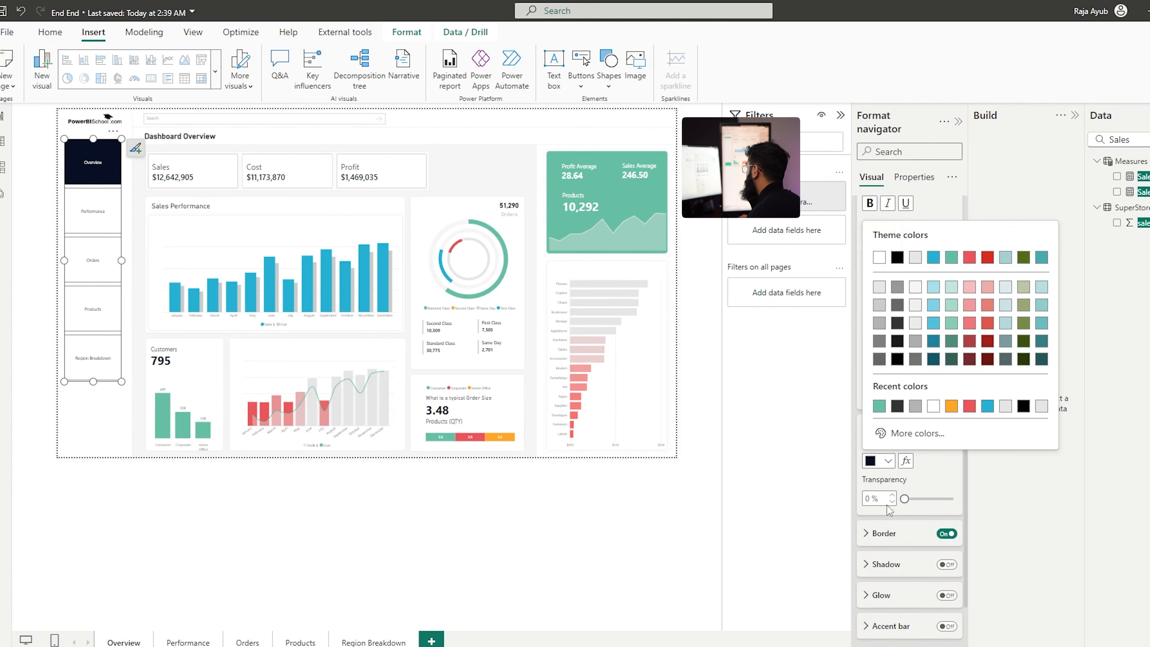
{"action": "left_click", "coordinate": [883, 405]}
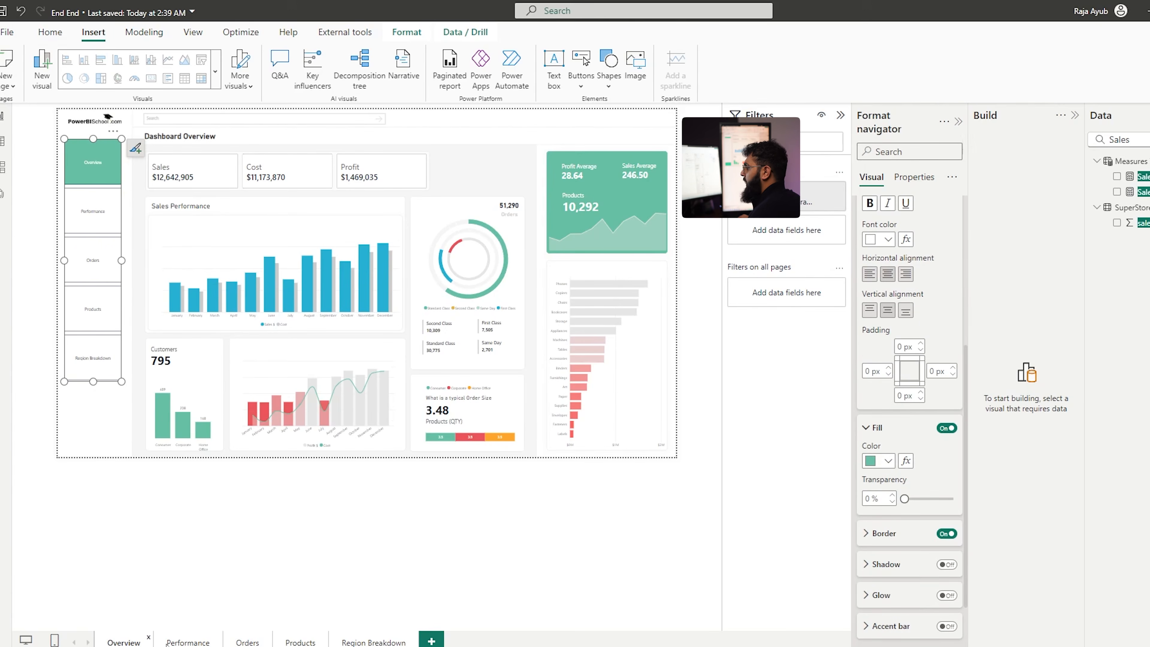
Turn off the Default state button borders of the page navigator and shorten it to a more compact height
{"action": "left_click", "coordinate": [84, 213], "text": "ctrl"}
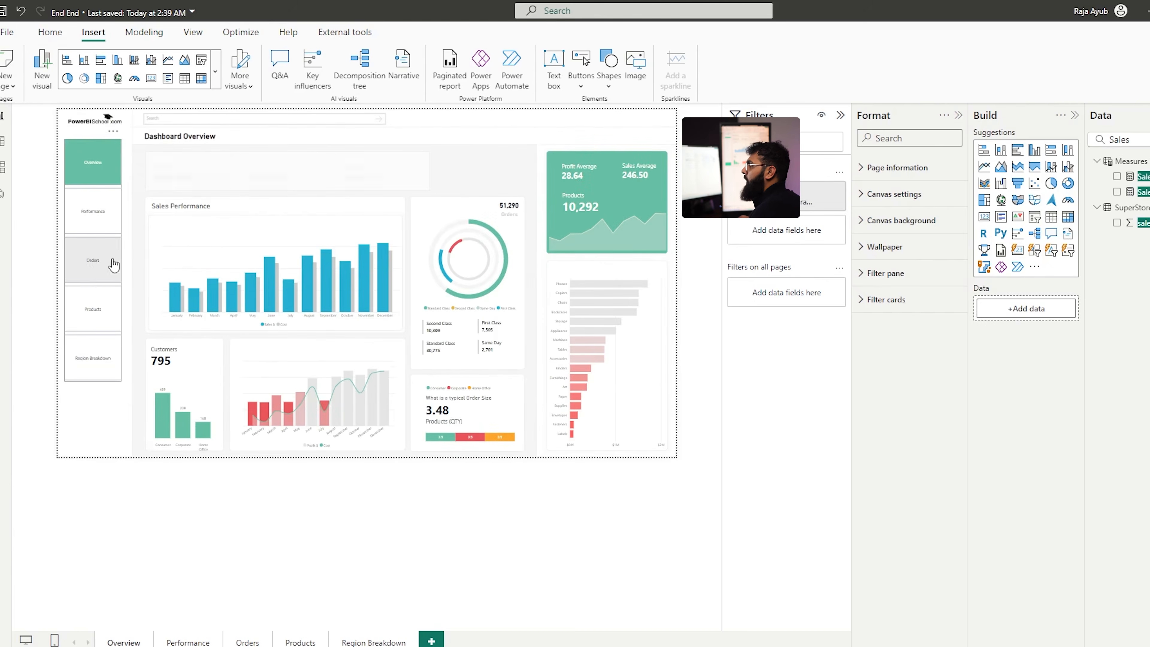
{"action": "left_click", "coordinate": [100, 346]}
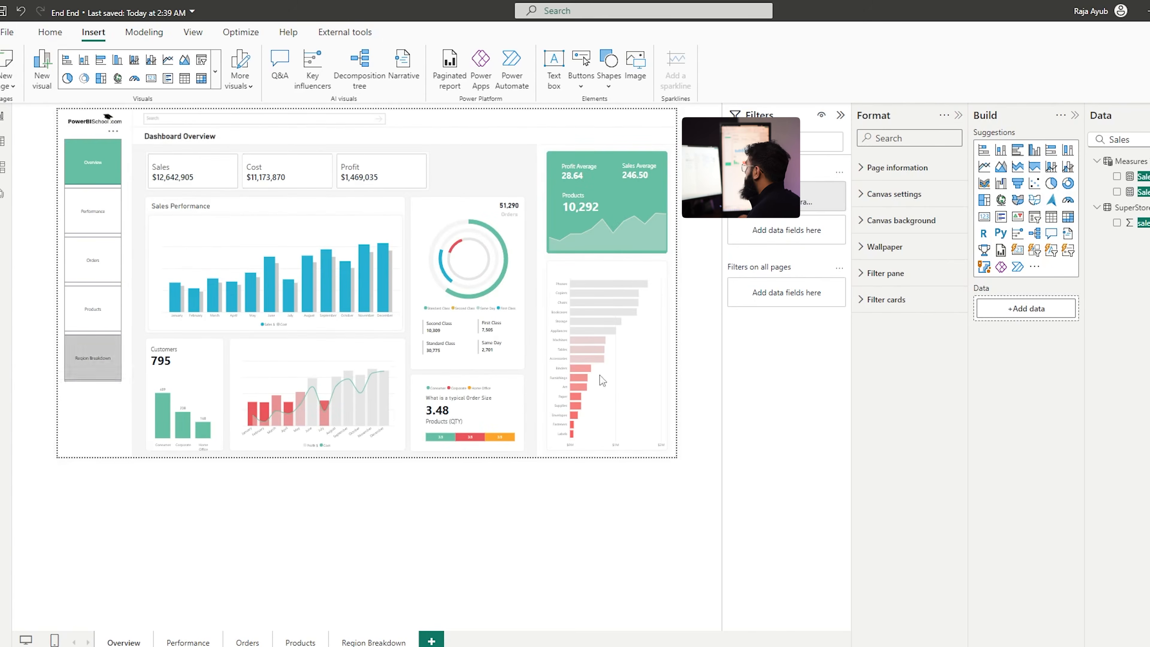
{"action": "scroll", "coordinate": [917, 490], "scroll_direction": "down", "scroll_amount": 6}
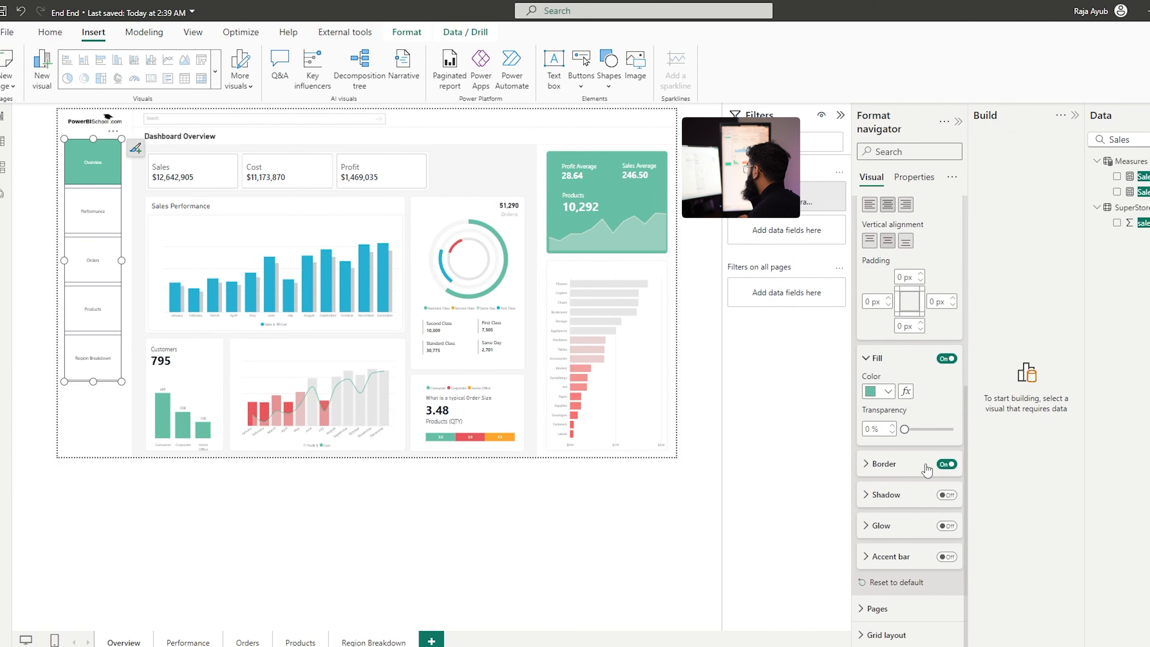
{"action": "scroll", "coordinate": [926, 470], "scroll_direction": "up", "scroll_amount": 5}
{"action": "left_click", "coordinate": [898, 245]}
{"action": "left_click", "coordinate": [883, 261]}
{"action": "scroll", "coordinate": [883, 487], "scroll_direction": "down", "scroll_amount": 5}
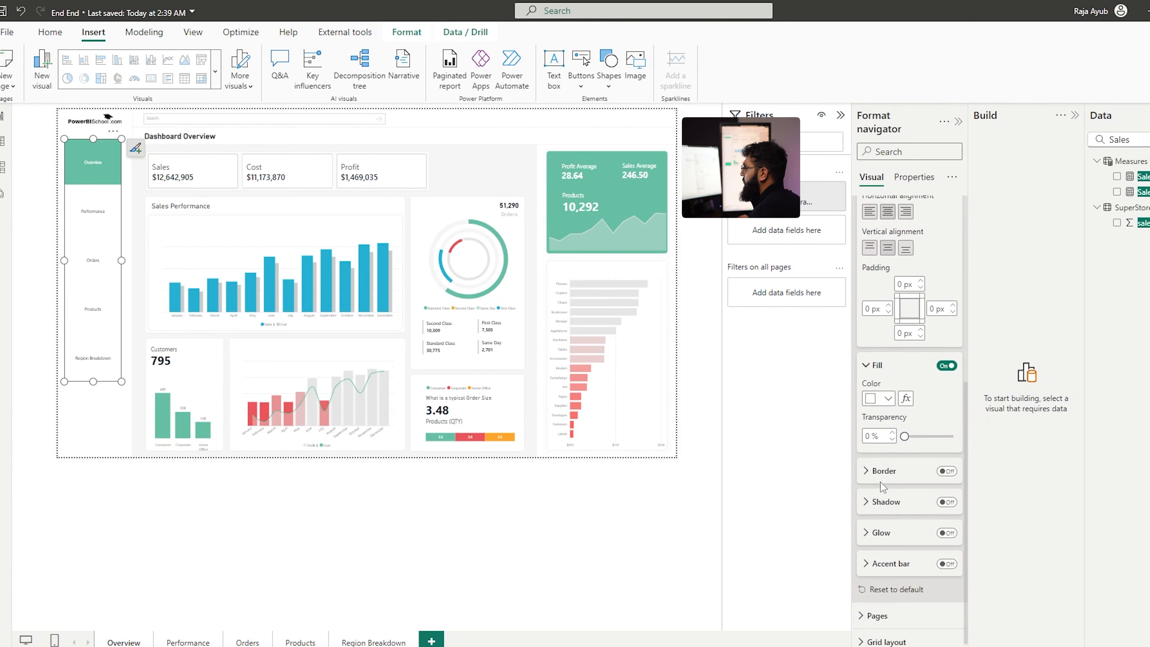
{"action": "scroll", "coordinate": [883, 487], "scroll_direction": "up", "scroll_amount": 2}
{"action": "left_click_drag", "start_coordinate": [93, 382], "coordinate": [107, 285]}
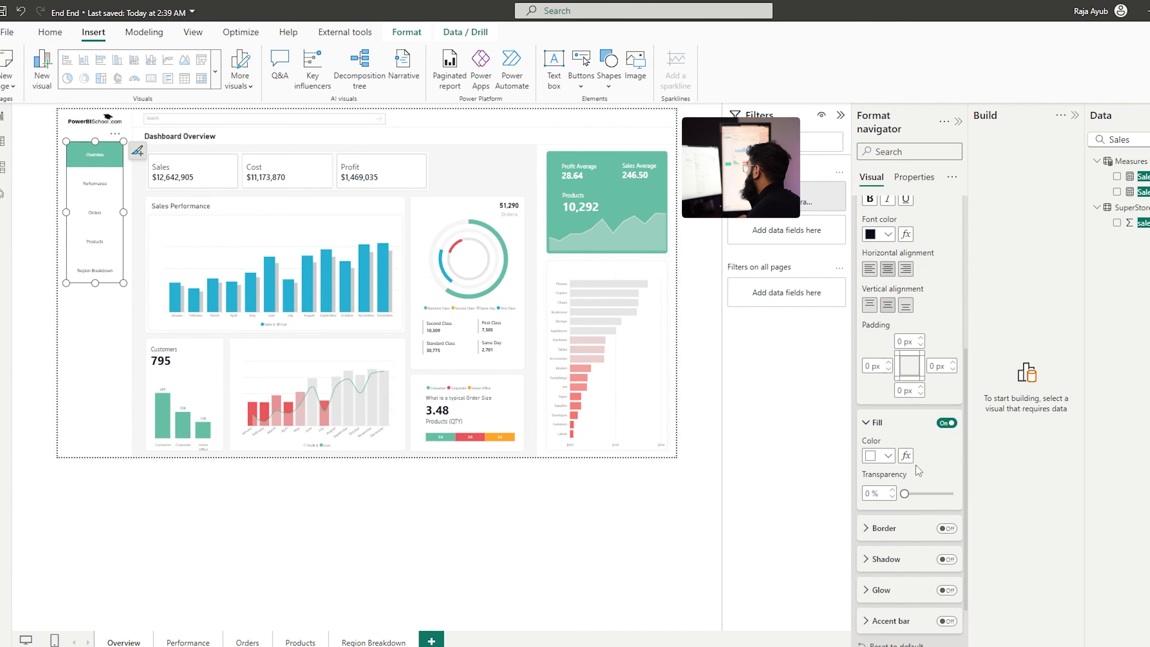
Left-align the page navigator's text with 26 px left padding and move the navigator slightly down in the sidebar
{"action": "scroll", "coordinate": [915, 453], "scroll_direction": "up", "scroll_amount": 5}
{"action": "scroll", "coordinate": [873, 385], "scroll_direction": "down", "scroll_amount": 3}
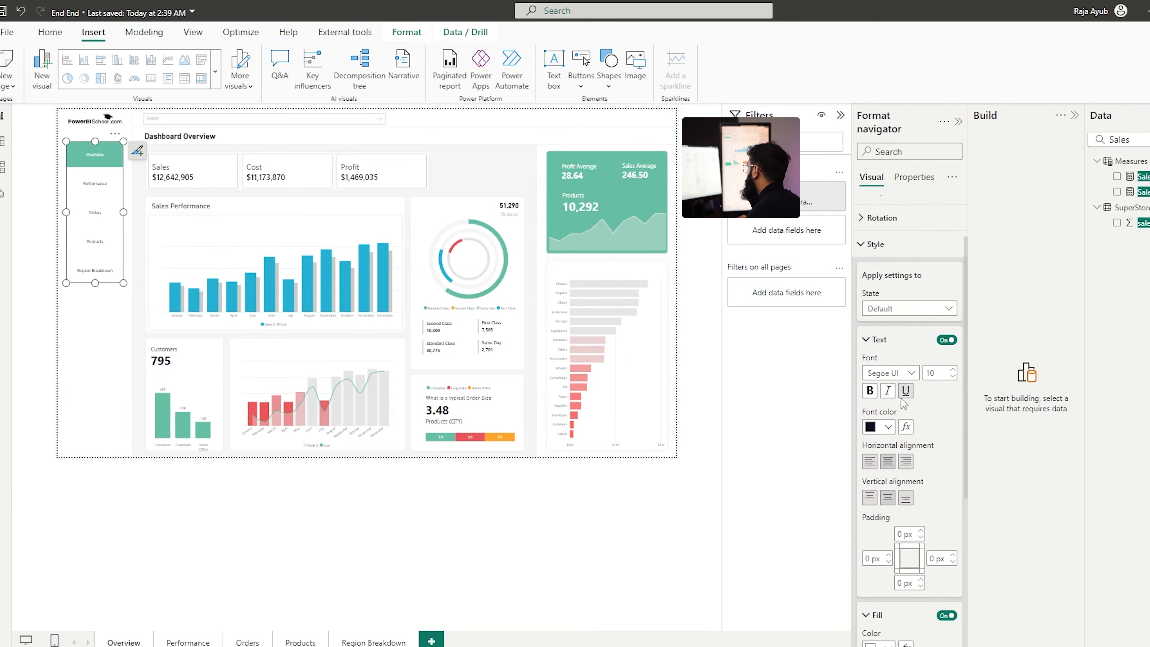
{"action": "left_click", "coordinate": [870, 402]}
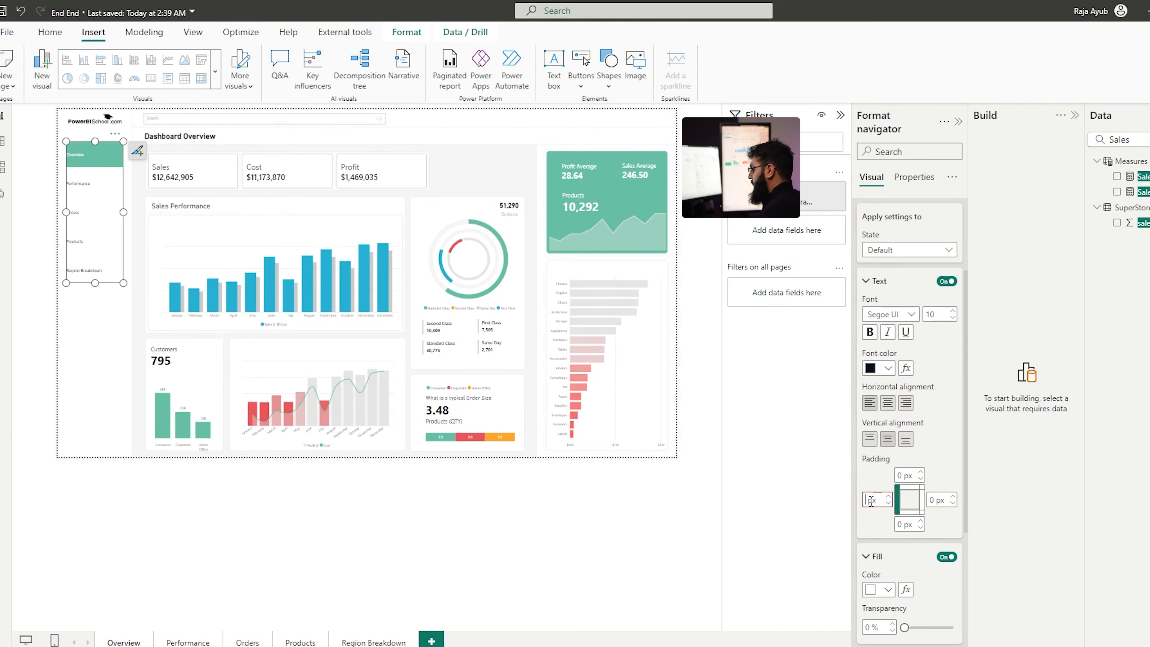
{"action": "left_click_drag", "start_coordinate": [99, 227], "coordinate": [99, 247]}
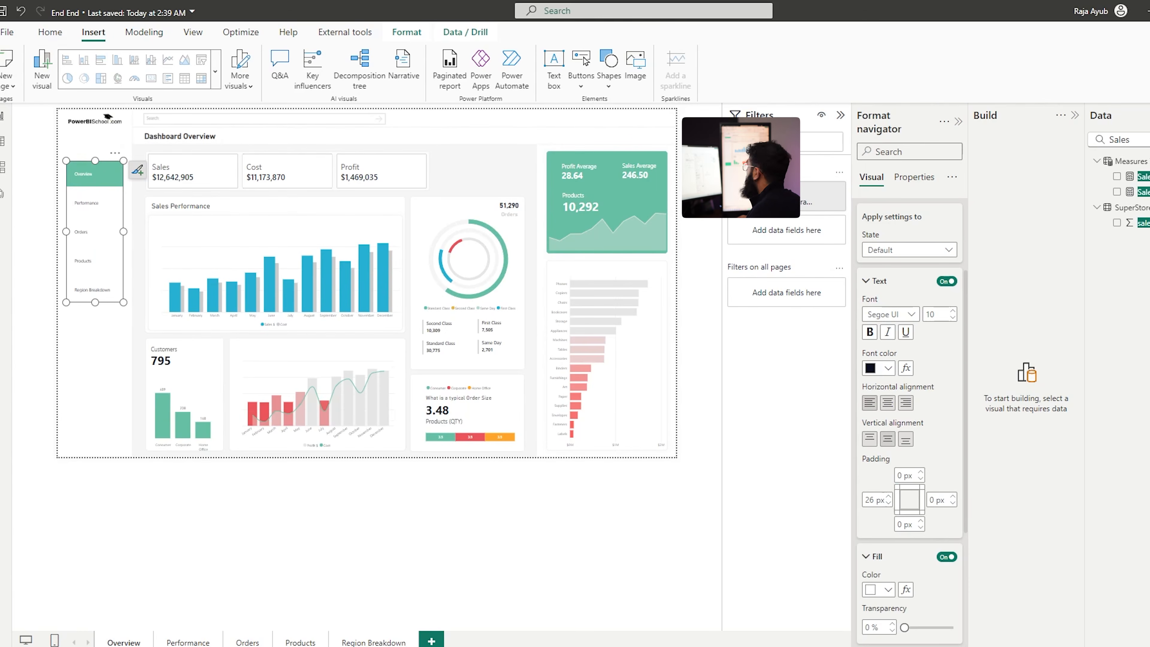
Add a small gray menu heading in DIN 10.5 beneath the logo and fit the page navigator more compactly below it
{"action": "left_click", "coordinate": [172, 520]}
{"action": "left_click", "coordinate": [554, 68]}
{"action": "left_click_drag", "start_coordinate": [109, 134], "coordinate": [114, 141]}
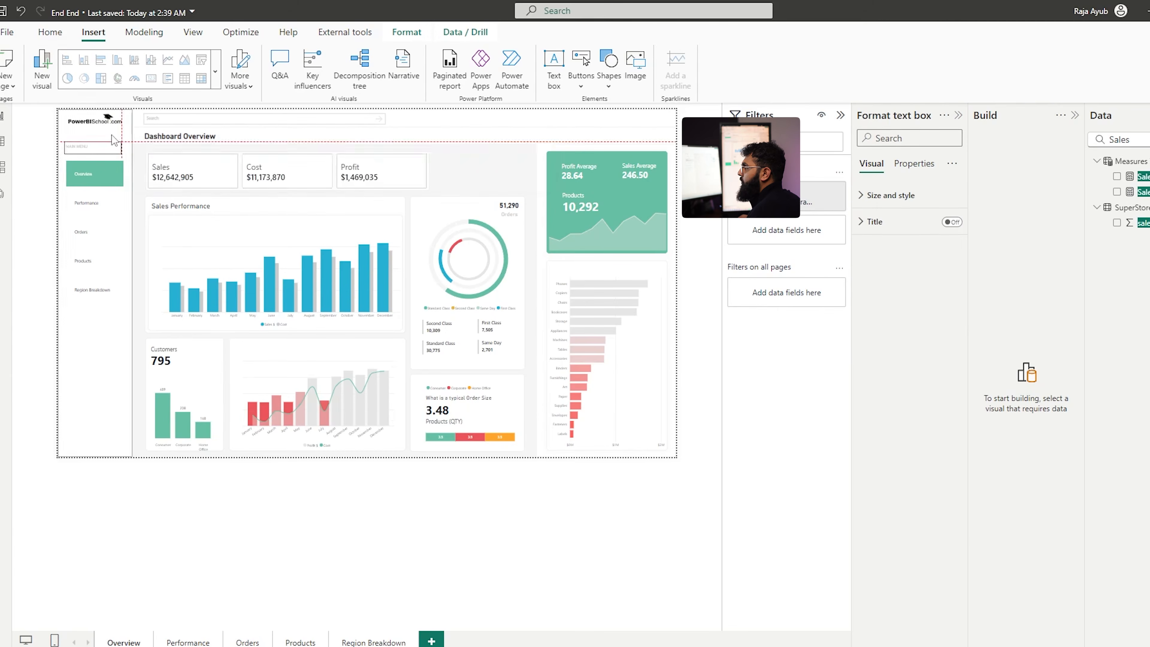
{"action": "triple_click", "coordinate": [95, 148]}
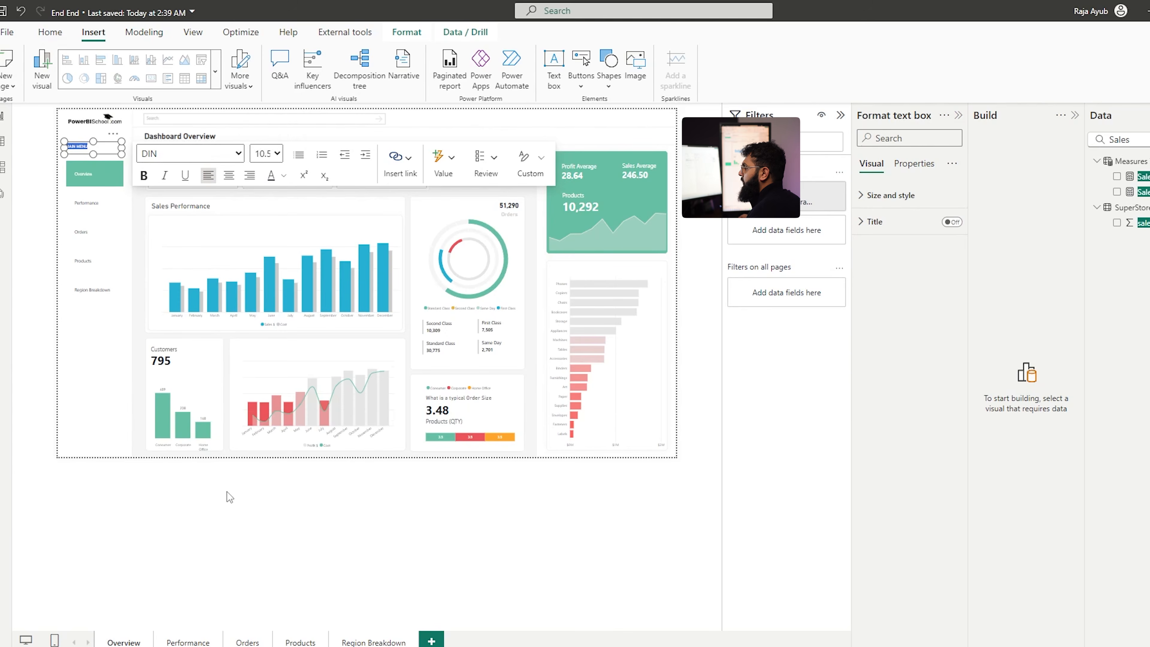
{"action": "left_click", "coordinate": [93, 299]}
{"action": "left_click_drag", "start_coordinate": [95, 302], "coordinate": [103, 241]}
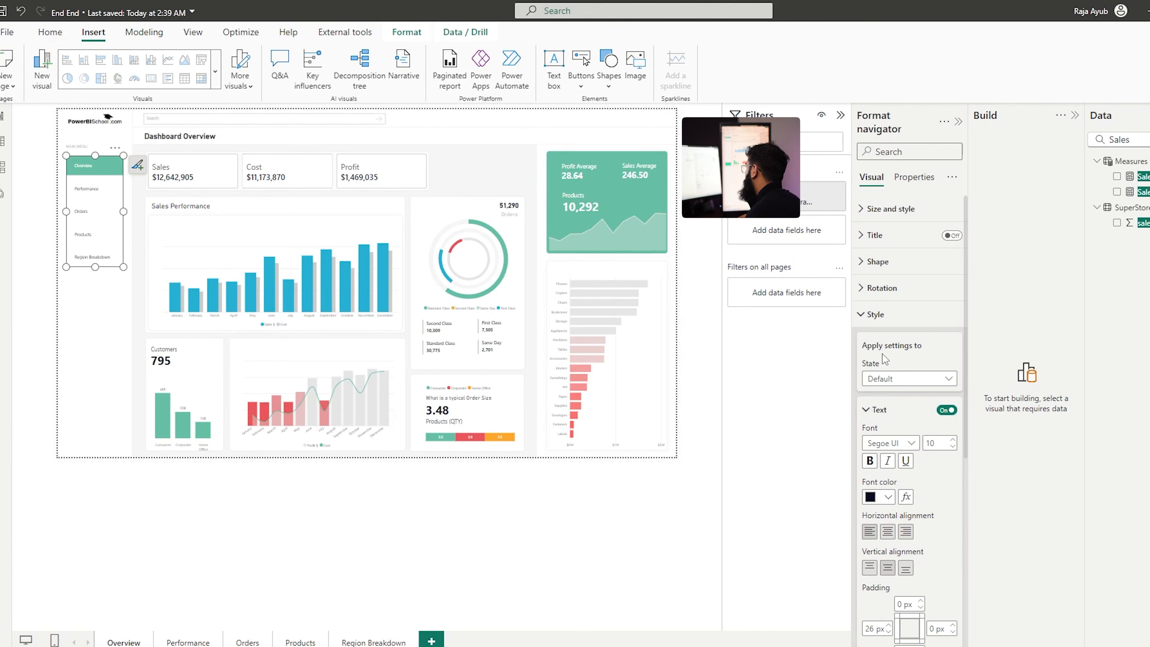
Set the page navigator's Default state font color to light gray
{"action": "scroll", "coordinate": [888, 365], "scroll_direction": "down", "scroll_amount": 1}
{"action": "scroll", "coordinate": [890, 368], "scroll_direction": "down", "scroll_amount": 3}
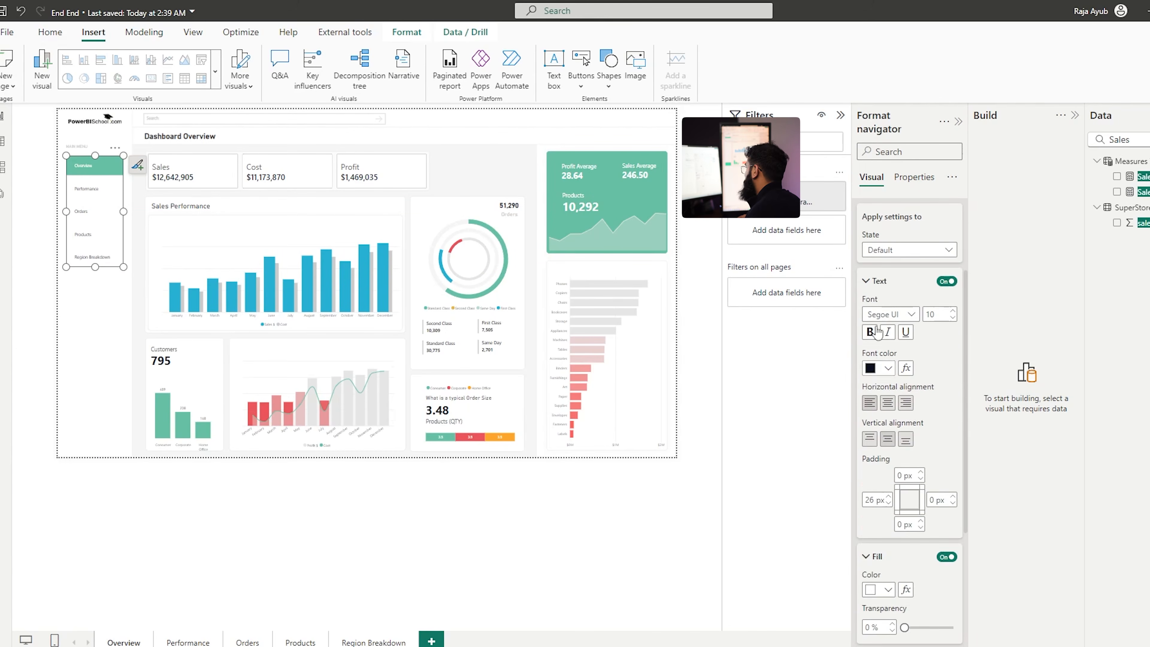
{"action": "left_click", "coordinate": [870, 372]}
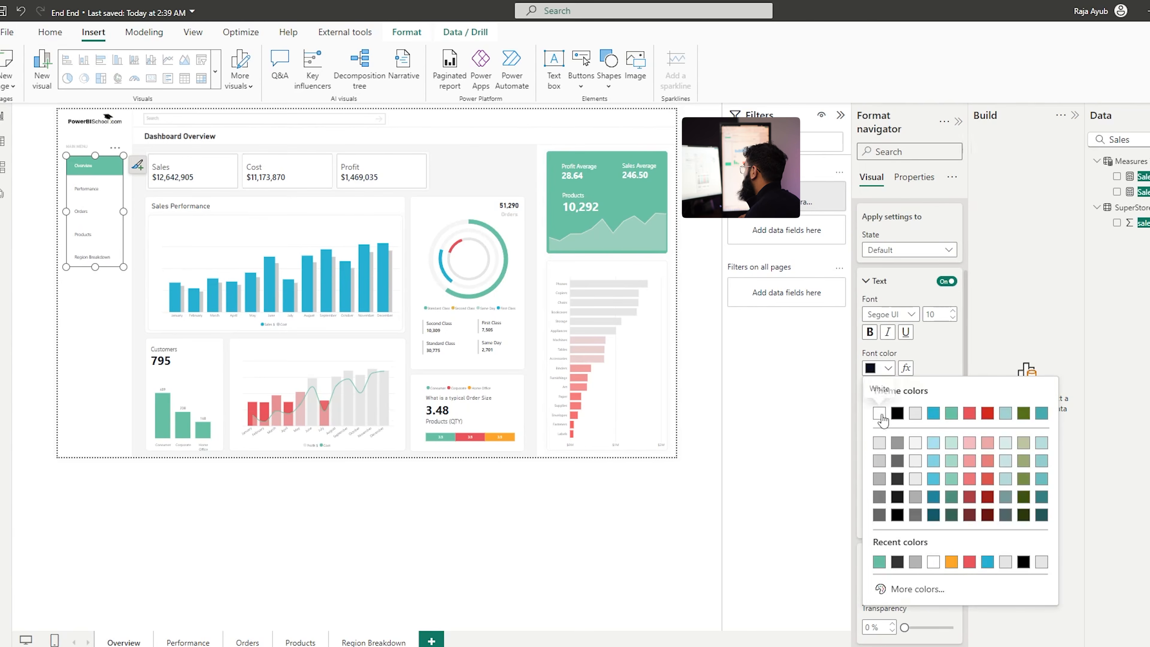
{"action": "left_click", "coordinate": [879, 462]}
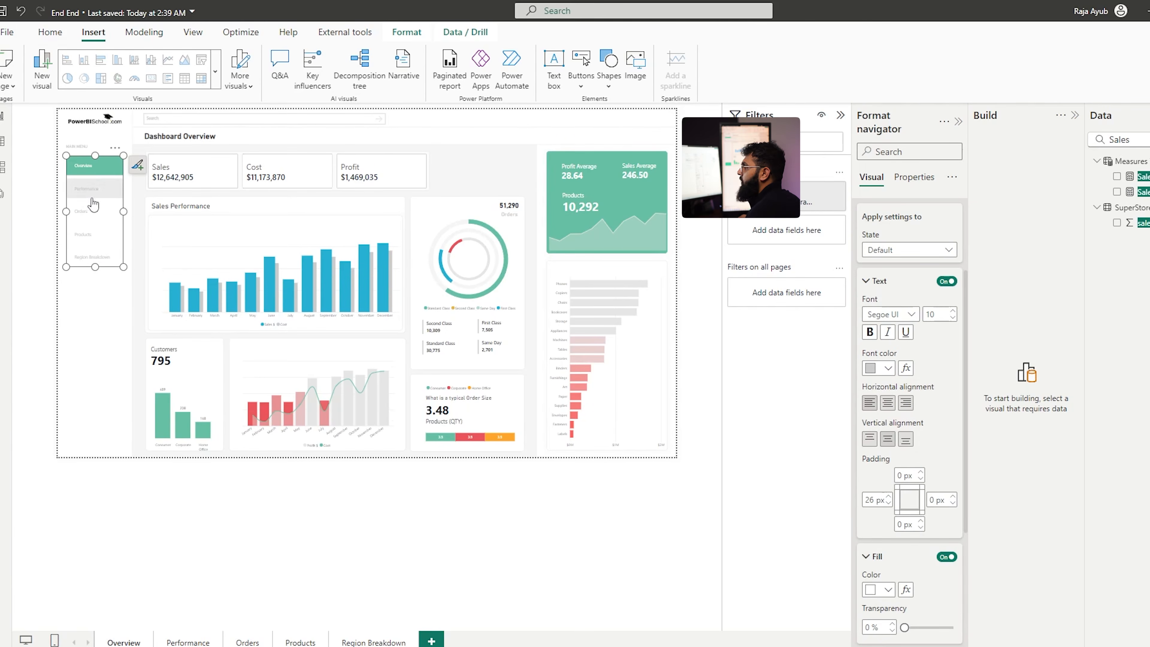
Set the page navigator's Hover state font color to dark gray
{"action": "left_click", "coordinate": [890, 250]}
{"action": "left_click", "coordinate": [880, 281]}
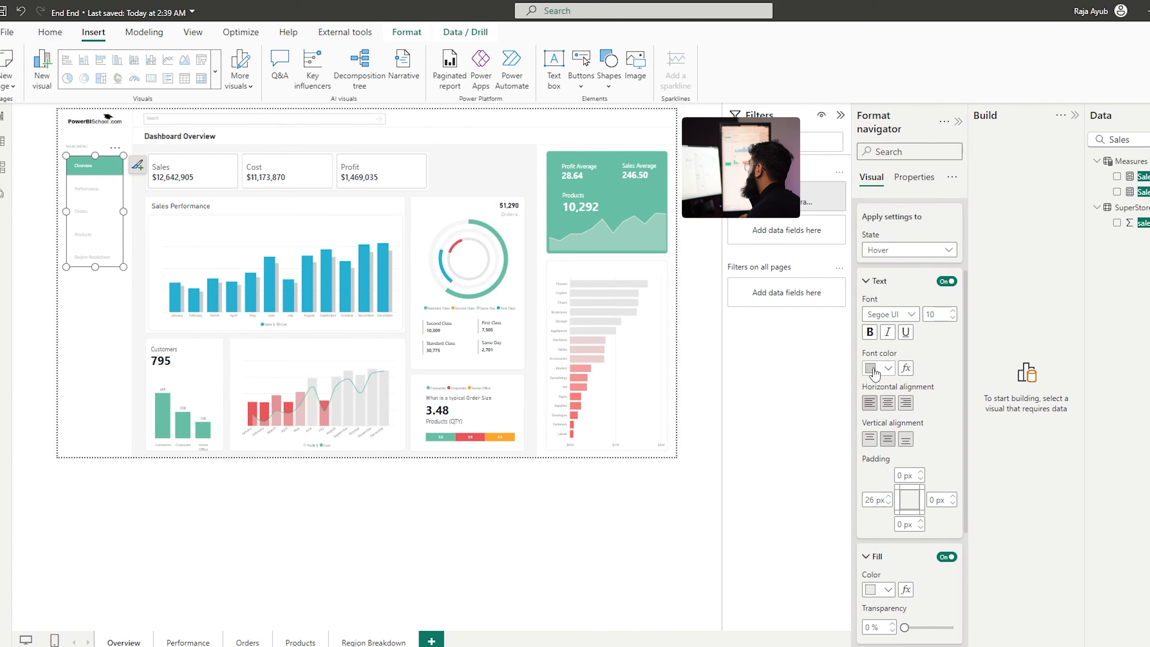
{"action": "left_click", "coordinate": [874, 368]}
{"action": "left_click", "coordinate": [893, 481]}
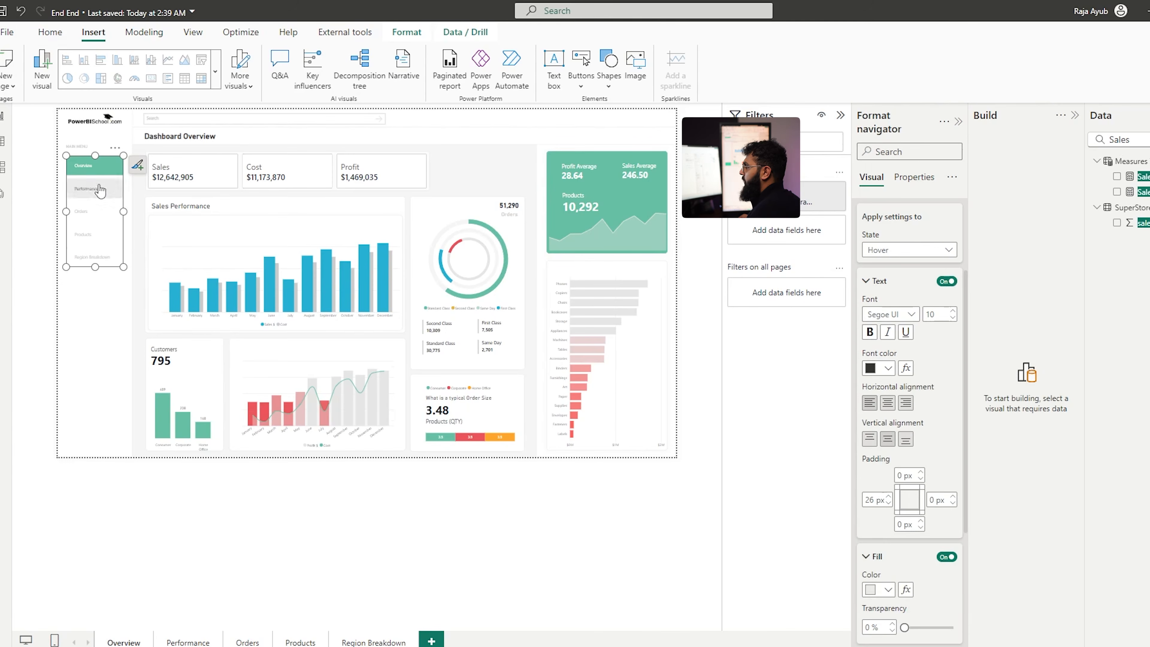
{"action": "left_click", "coordinate": [162, 488]}
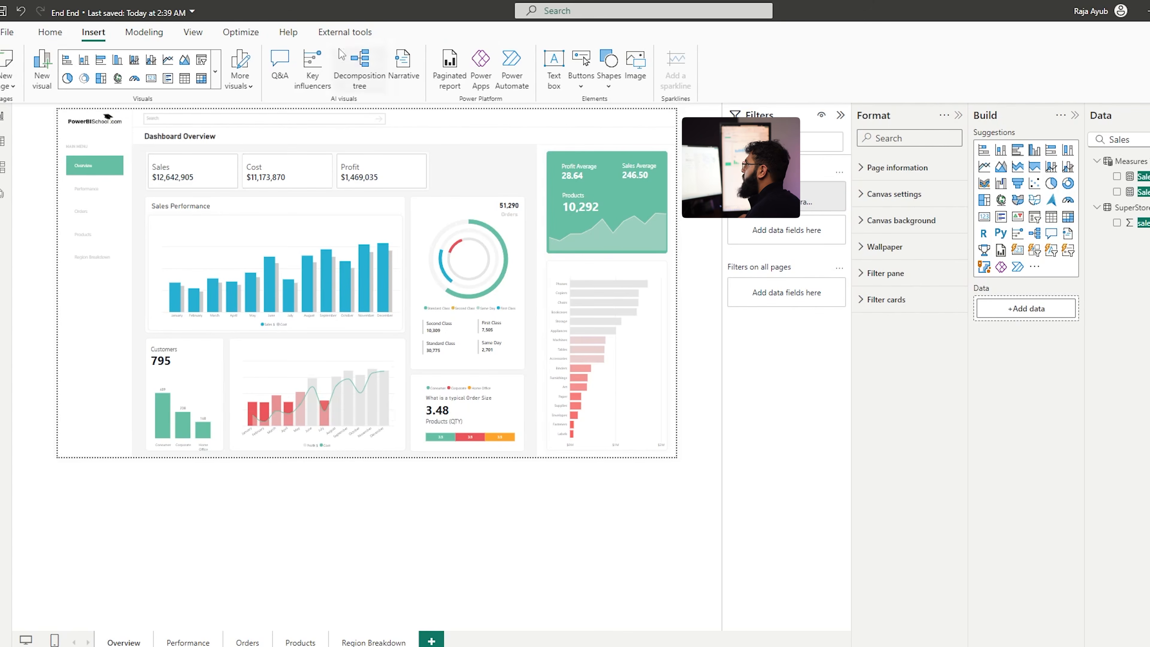
Insert a horizontal divider line below the page navigator and place a copy of the navigator beneath it
{"action": "left_click", "coordinate": [607, 85]}
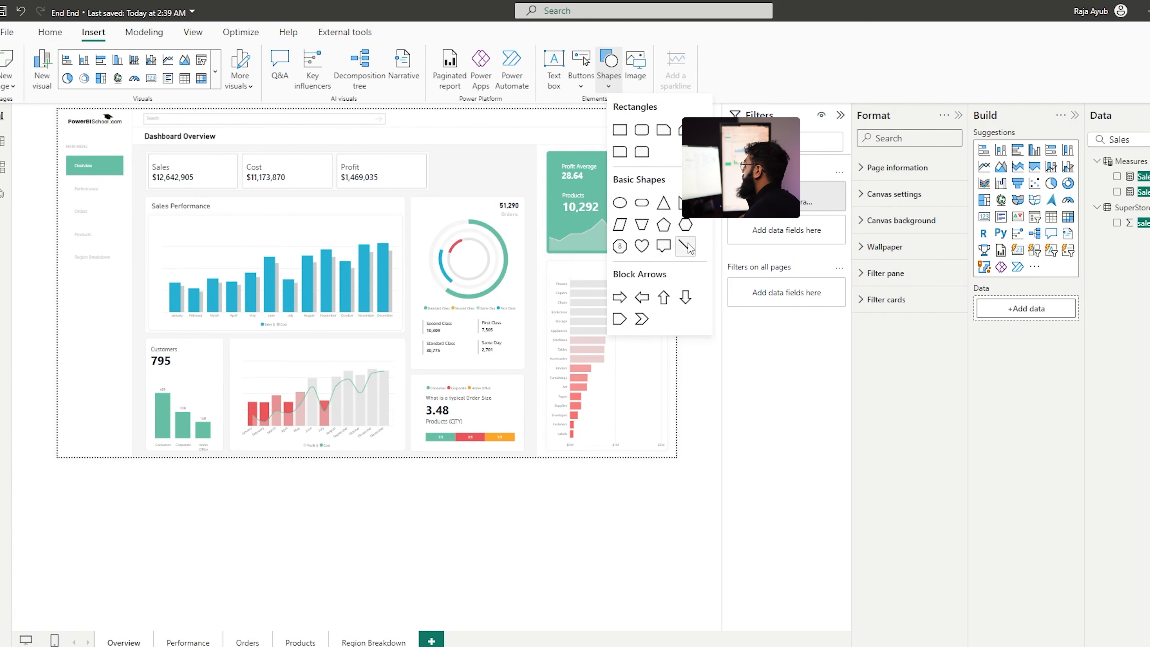
{"action": "left_click_drag", "start_coordinate": [651, 173], "coordinate": [121, 281]}
{"action": "left_click", "coordinate": [121, 205]}
{"action": "key", "text": "ctrl+c"}
{"action": "key", "text": "ctrl+v"}
{"action": "left_click_drag", "start_coordinate": [93, 211], "coordinate": [93, 347]}
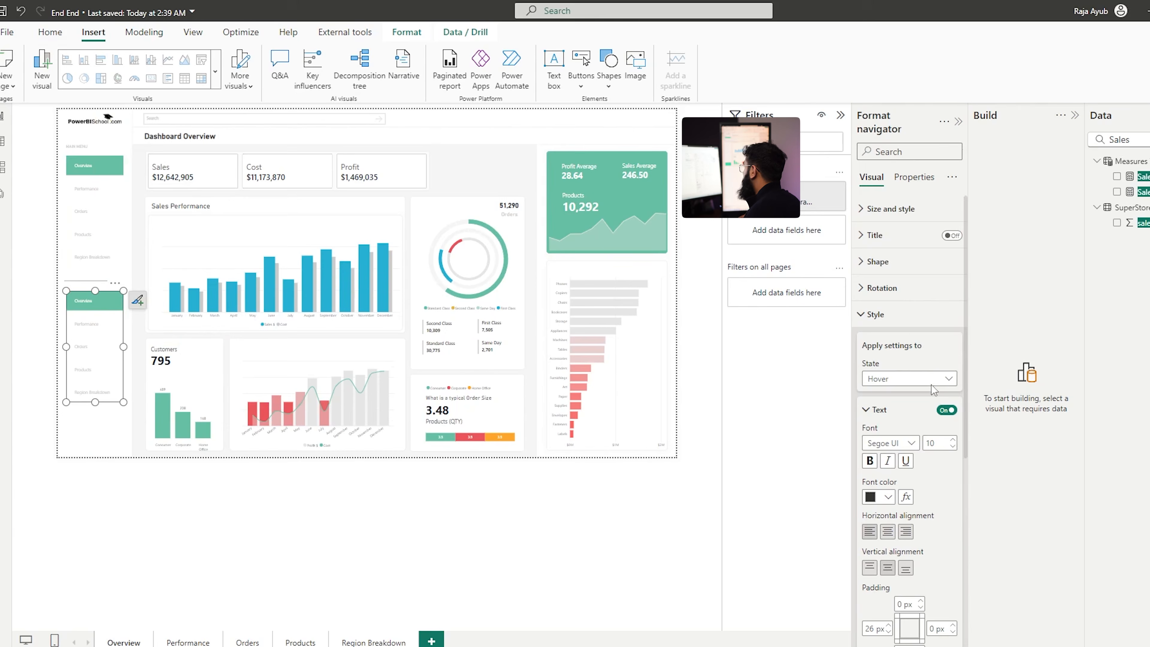
Hide Overview and Region Breakdown in the copied navigator, keeping Performance, Orders and Products, and shorten it to fit
{"action": "left_click", "coordinate": [895, 315]}
{"action": "left_click", "coordinate": [889, 344]}
{"action": "left_click", "coordinate": [948, 547]}
{"action": "left_click", "coordinate": [947, 529]}
{"action": "left_click", "coordinate": [947, 474]}
{"action": "left_click", "coordinate": [946, 529]}
{"action": "left_click_drag", "start_coordinate": [95, 402], "coordinate": [100, 343]}
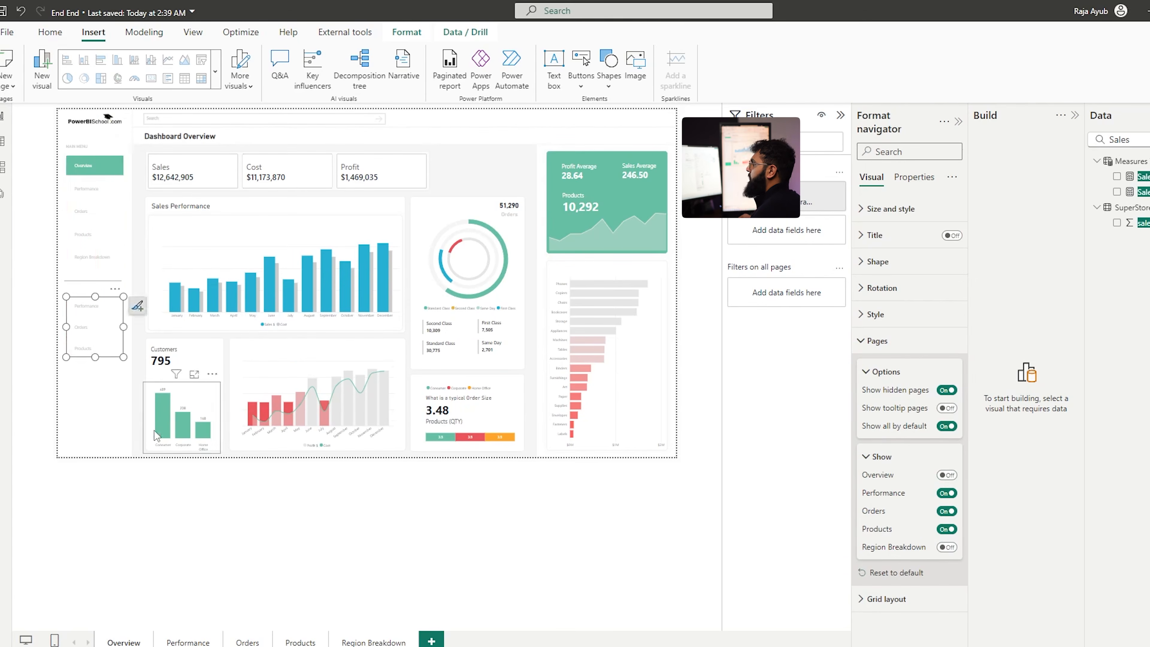
Change the upper page navigator's button shape to Rounded Rectangle with rounded corners set to 4
{"action": "left_click", "coordinate": [97, 234]}
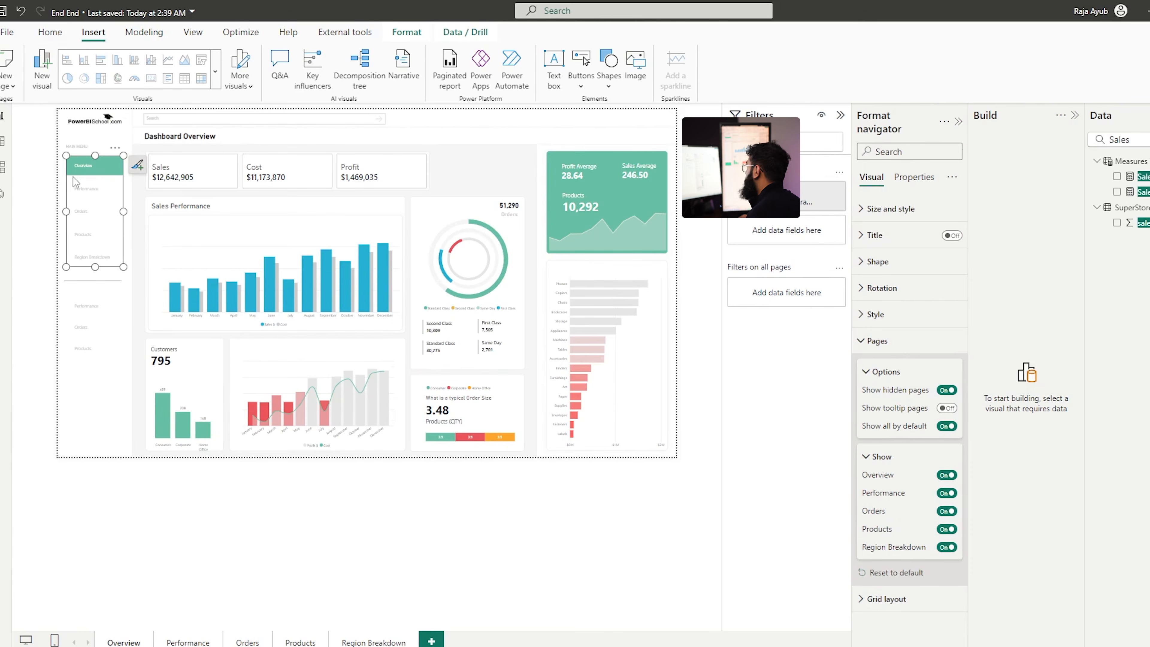
{"action": "left_click", "coordinate": [878, 262]}
{"action": "left_click", "coordinate": [908, 326]}
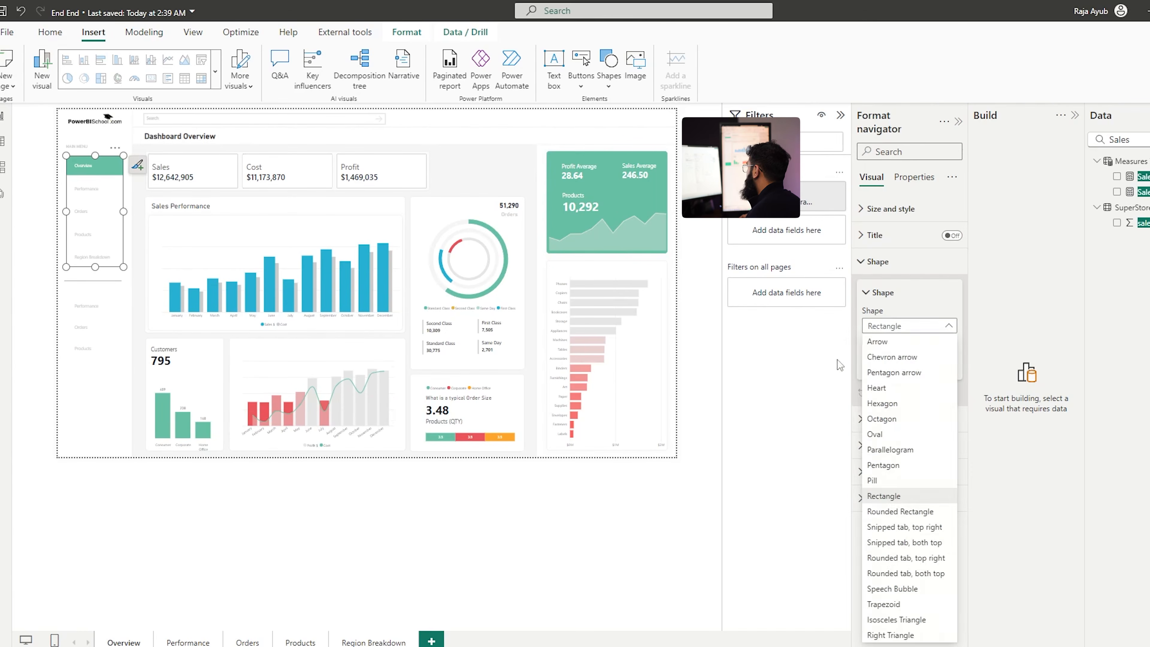
{"action": "left_click", "coordinate": [824, 381]}
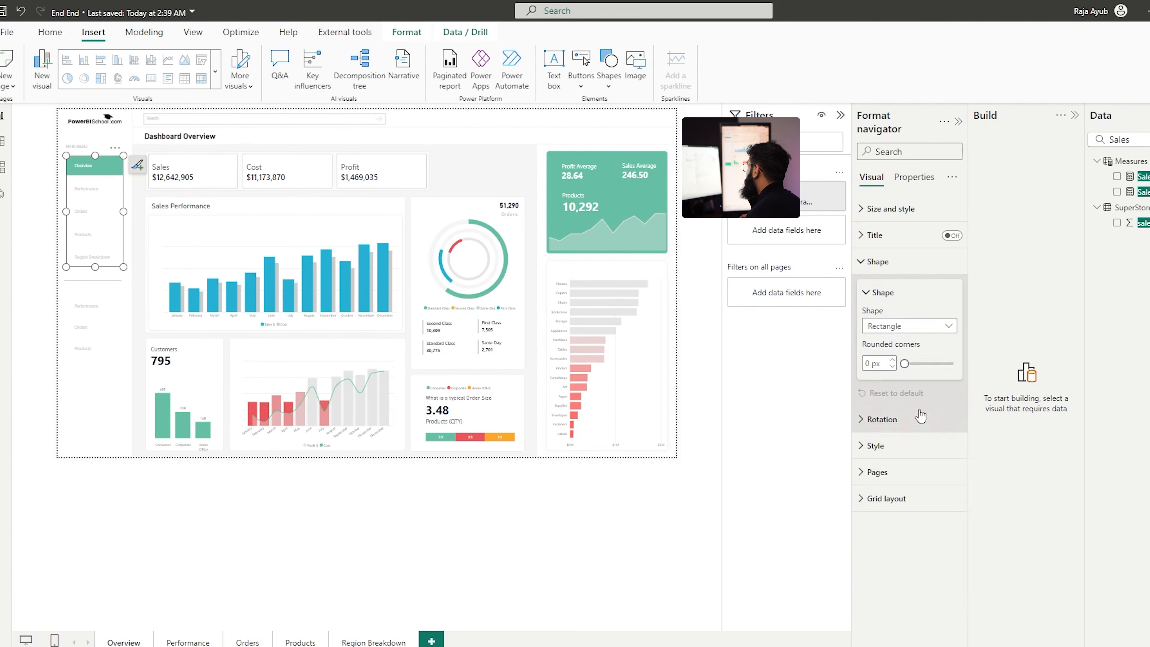
{"action": "left_click", "coordinate": [900, 328]}
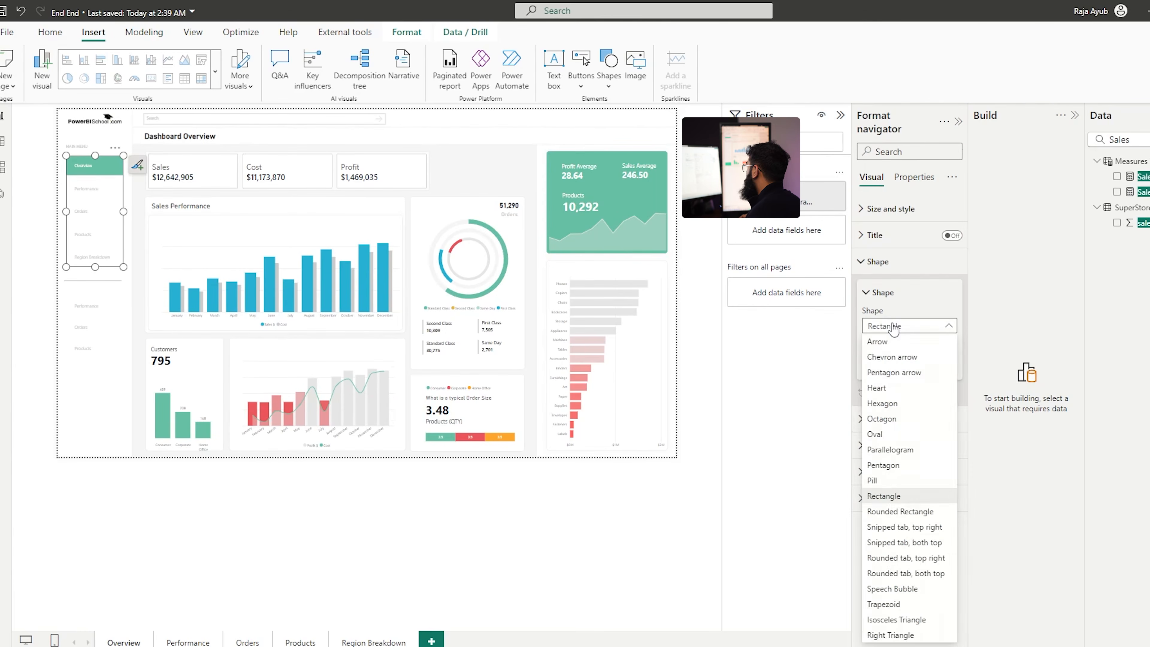
{"action": "left_click", "coordinate": [896, 512]}
{"action": "type", "text": "4"}
{"action": "key", "text": "Return"}
{"action": "left_click", "coordinate": [295, 521]}
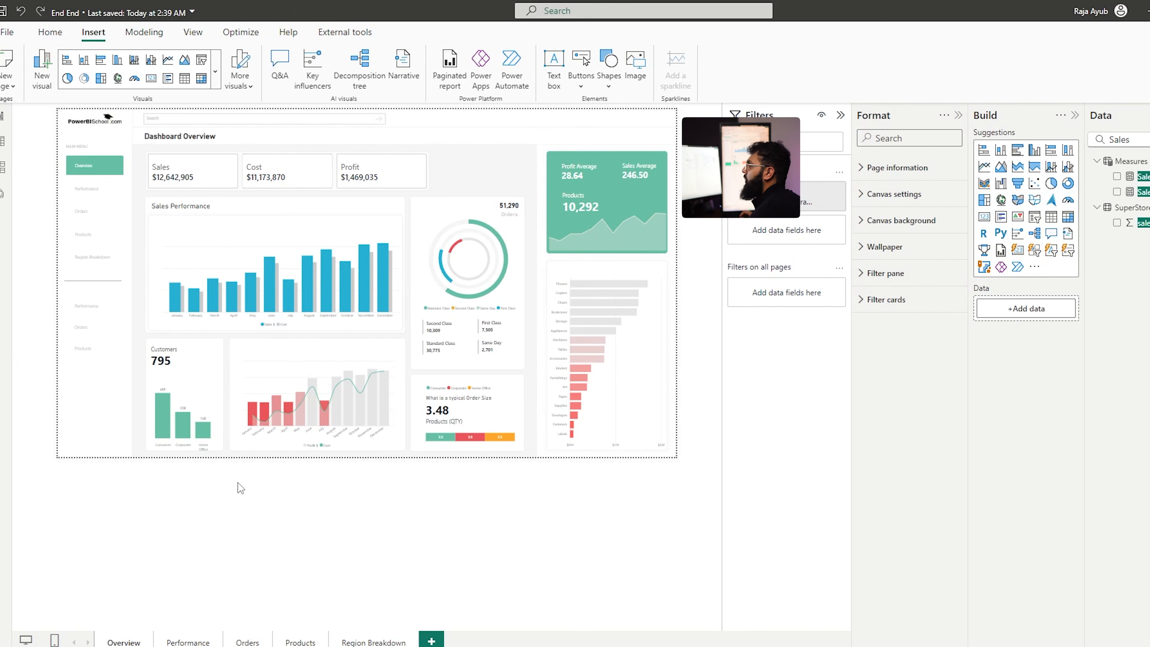
Set the Sales Performance heading's font size to 14
{"action": "triple_click", "coordinate": [199, 206]}
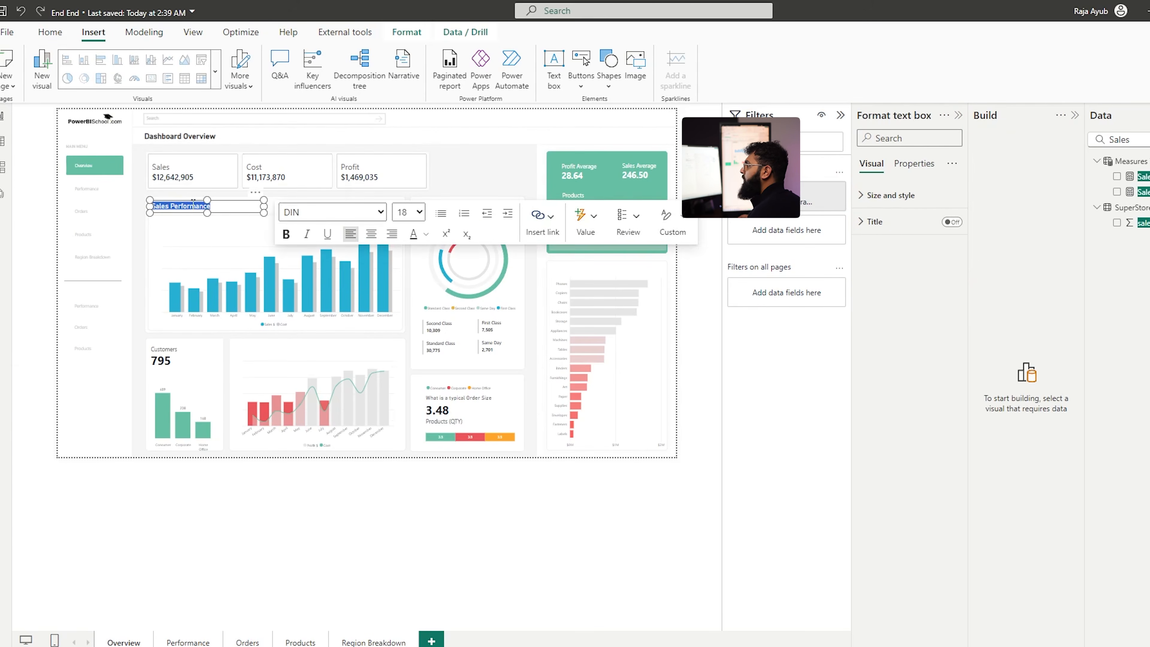
{"action": "left_click", "coordinate": [412, 212]}
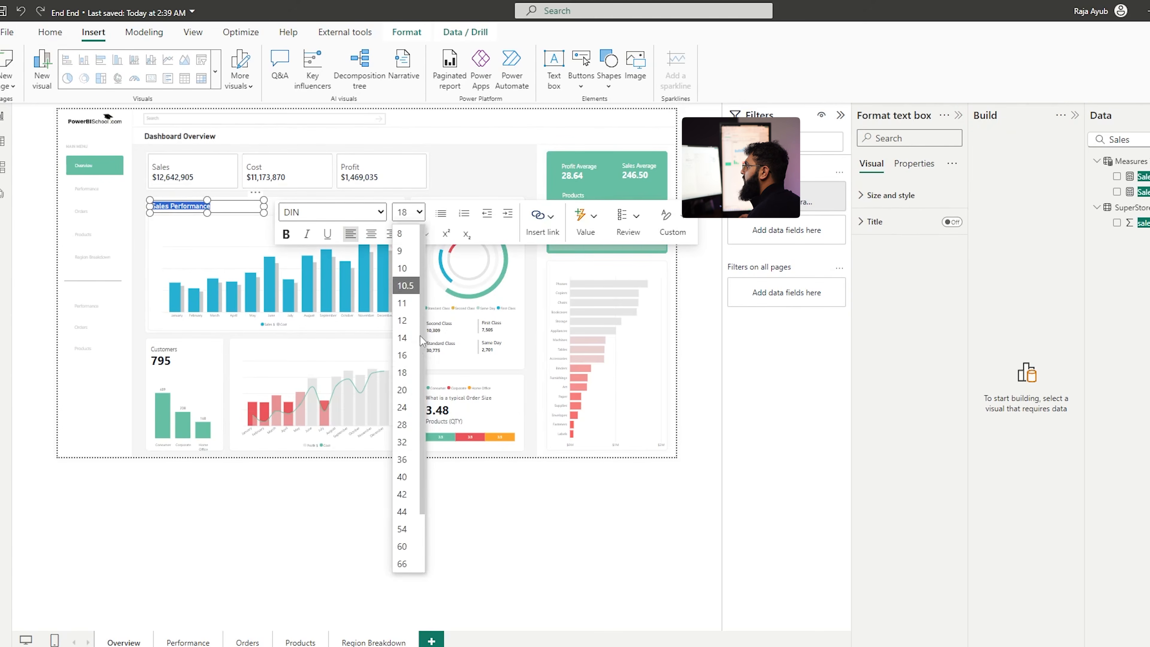
{"action": "left_click", "coordinate": [403, 338]}
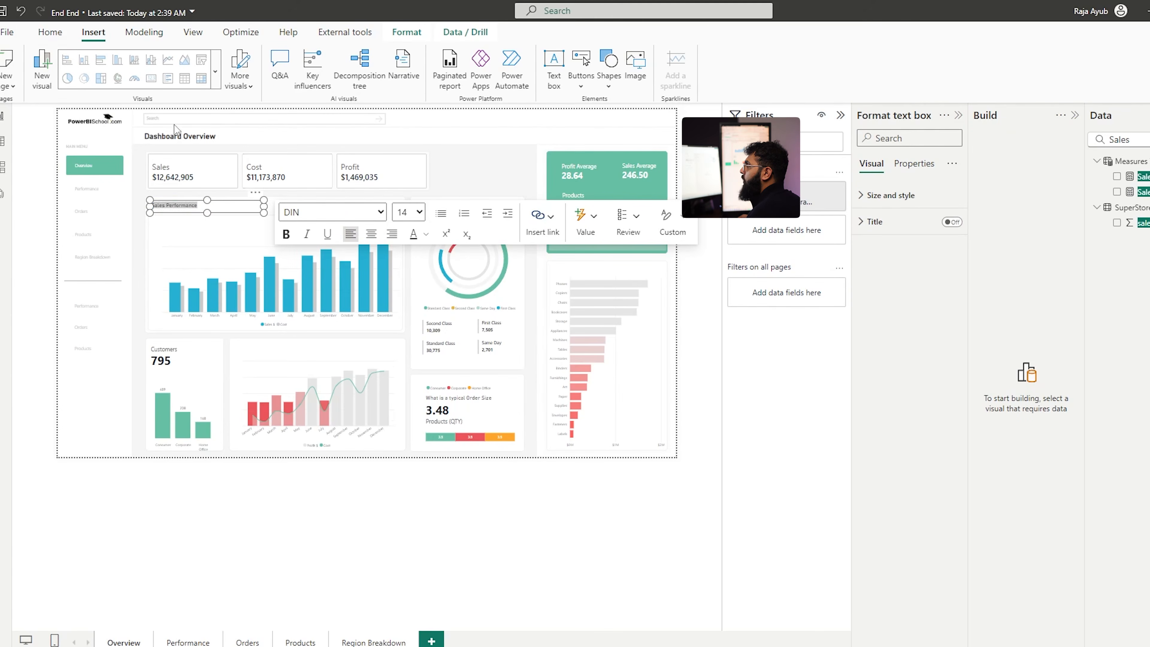
Set the Dashboard Overview heading's font size to 18
{"action": "triple_click", "coordinate": [175, 133]}
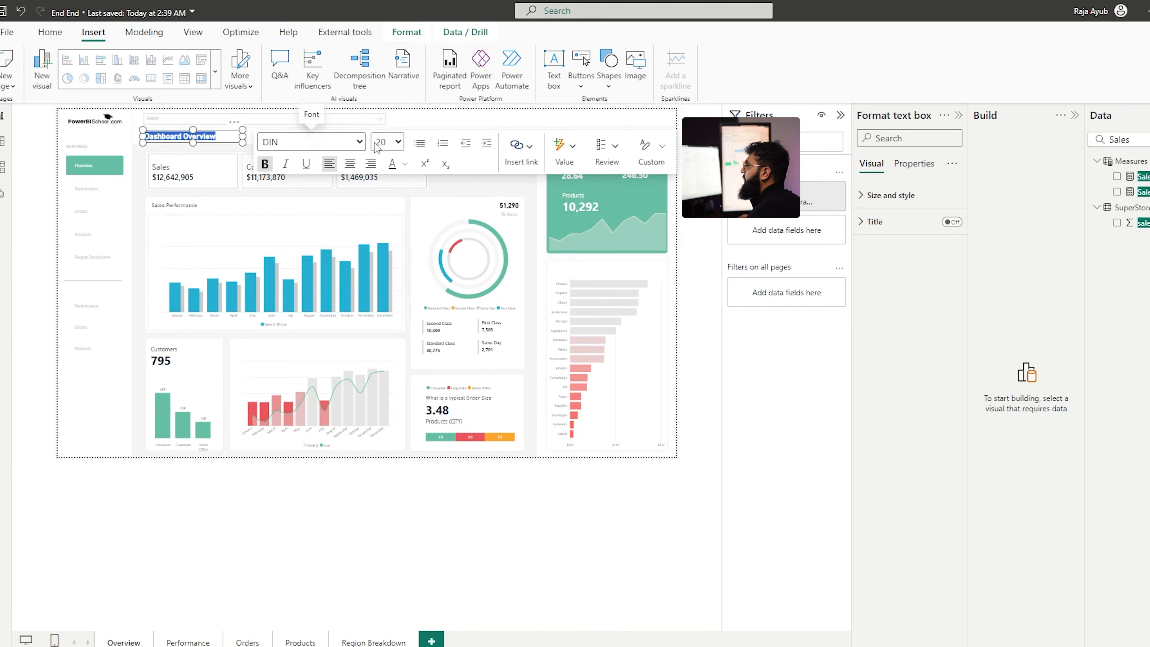
{"action": "left_click", "coordinate": [392, 142]}
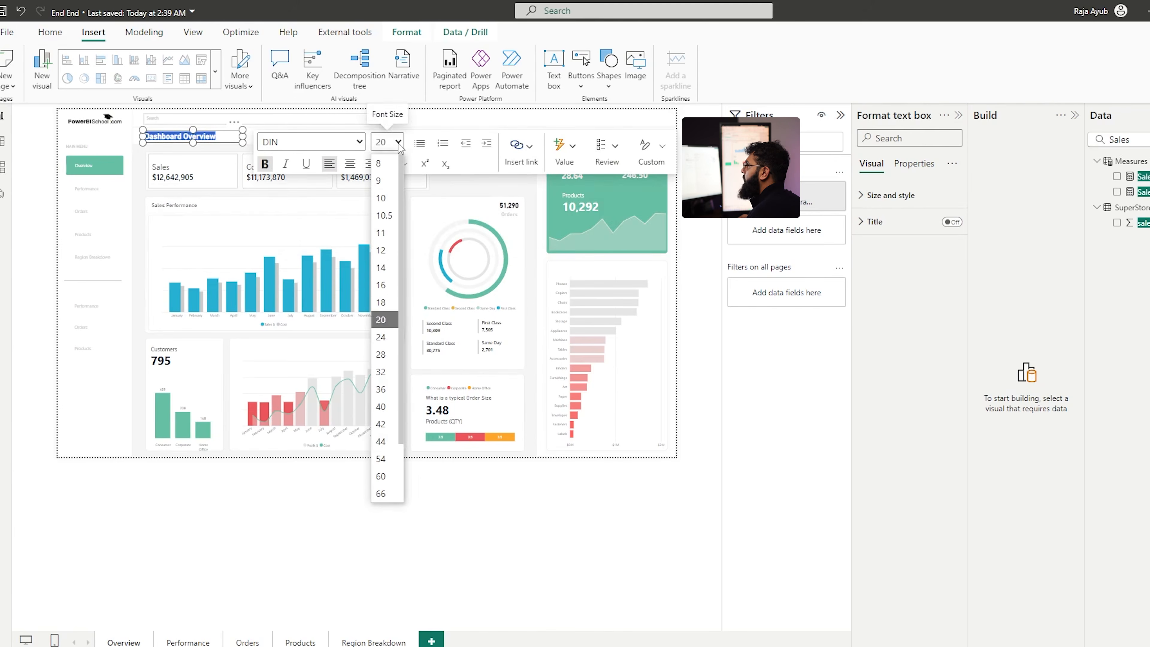
{"action": "left_click", "coordinate": [382, 302]}
{"action": "left_click", "coordinate": [467, 480]}
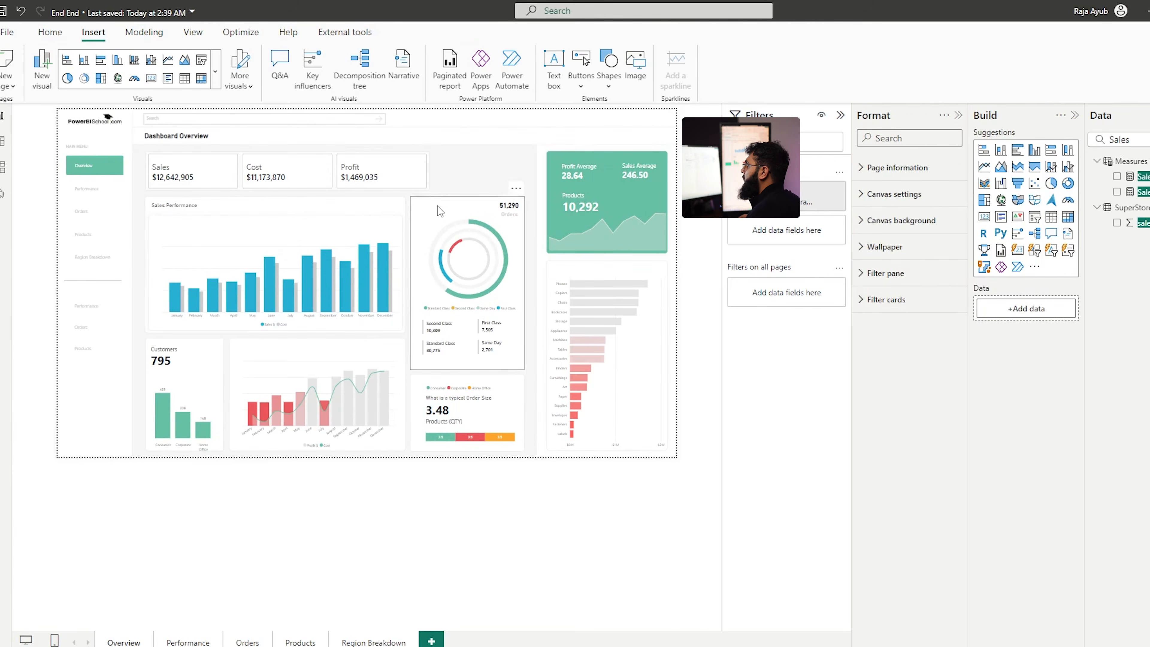
Make the Sales Performance heading above the column chart bold
{"action": "left_click", "coordinate": [190, 205]}
{"action": "key", "text": "ctrl+a"}
{"action": "left_click", "coordinate": [286, 236]}
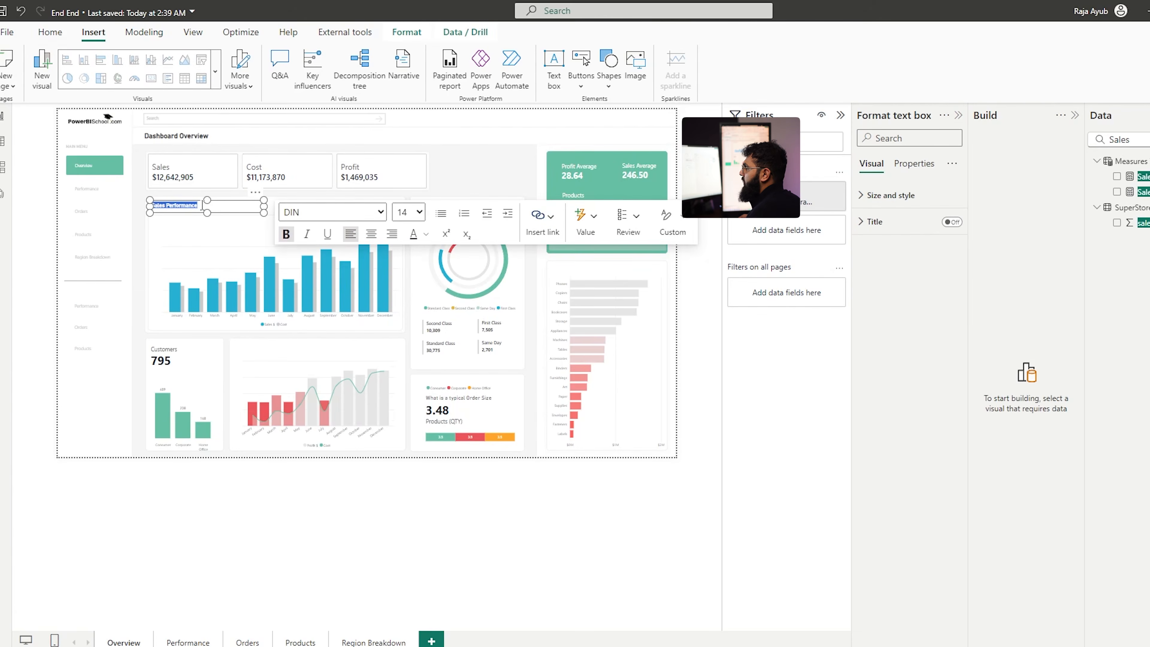
Place a copy of the Sales Performance heading above the donut chart and remove its bold formatting
{"action": "left_click", "coordinate": [219, 202]}
{"action": "left_click_drag", "start_coordinate": [258, 202], "coordinate": [520, 201]}
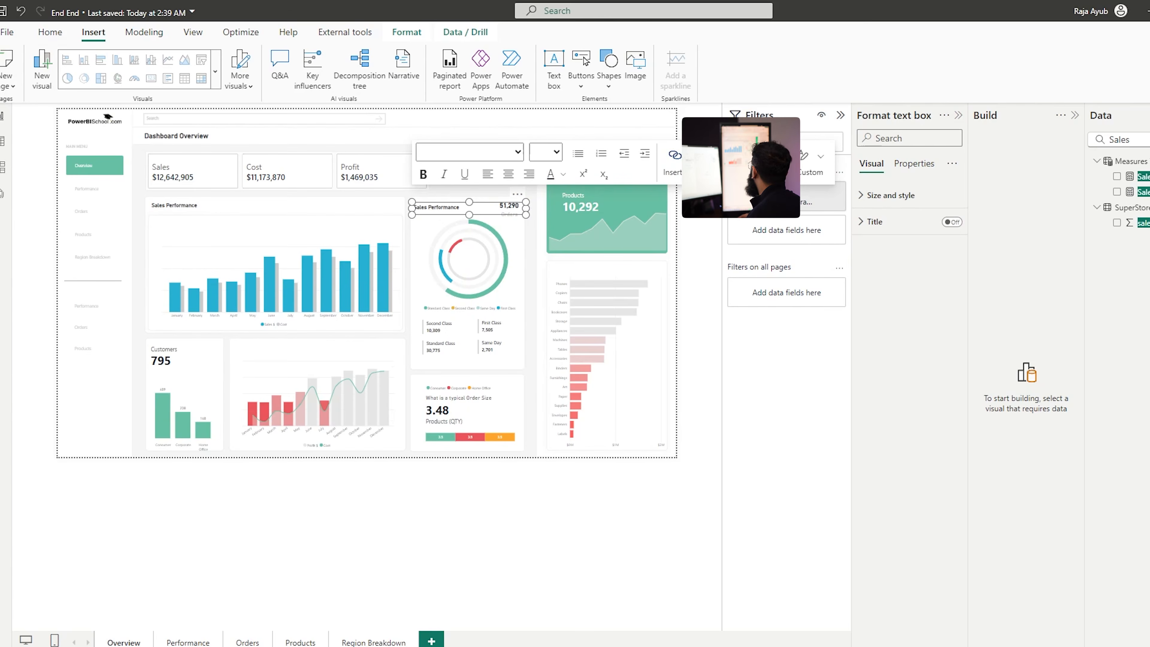
{"action": "triple_click", "coordinate": [449, 208]}
{"action": "left_click", "coordinate": [423, 174]}
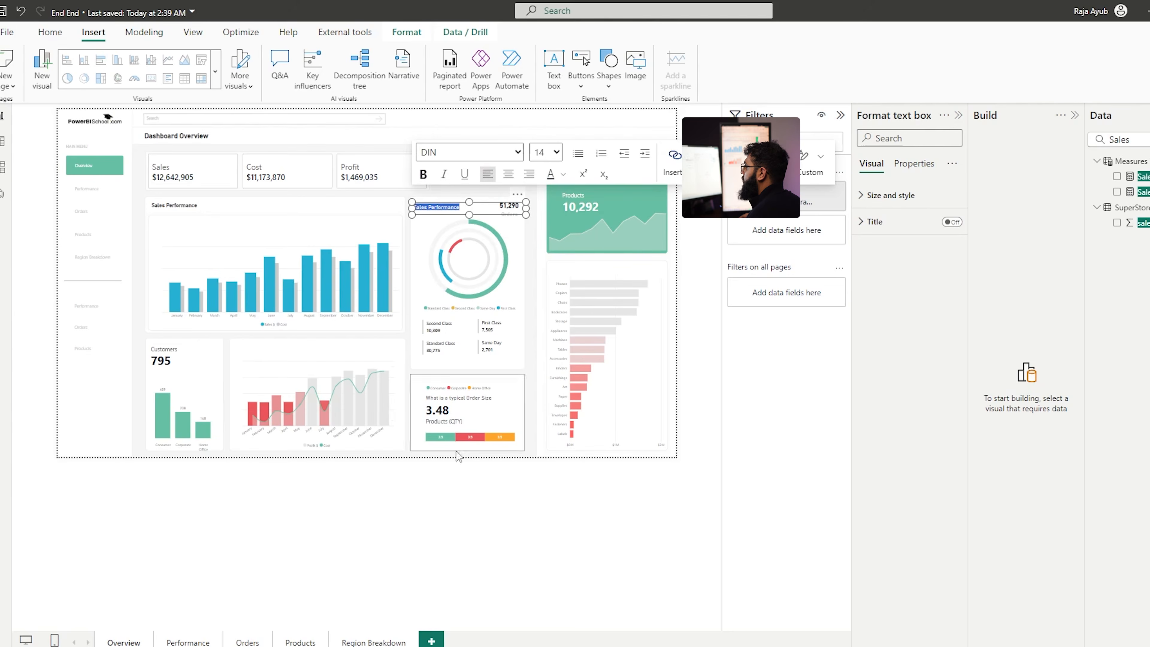
{"action": "left_click", "coordinate": [427, 510]}
Place a copy of the donut chart's heading above the lower combo chart and change its text to Sales and Cost Over Time
{"action": "left_click", "coordinate": [438, 207]}
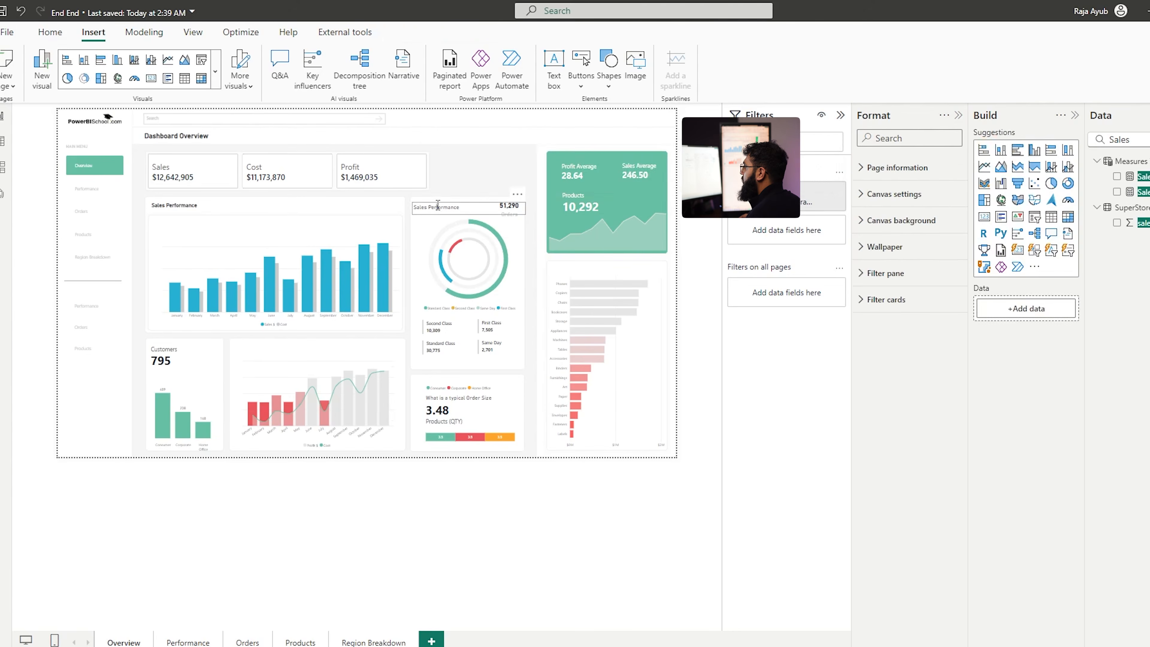
{"action": "left_click", "coordinate": [437, 206]}
{"action": "key", "text": "ctrl+v"}
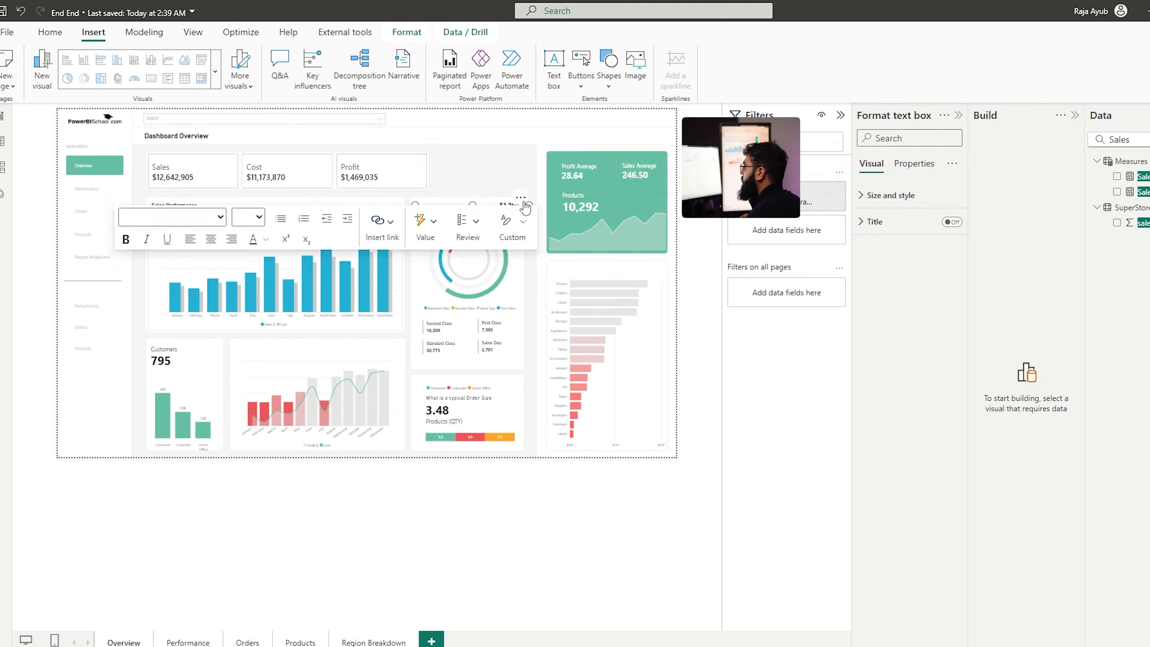
{"action": "left_click_drag", "start_coordinate": [519, 197], "coordinate": [252, 363]}
{"action": "left_click", "coordinate": [343, 350]}
{"action": "key", "text": "BackSpace"}
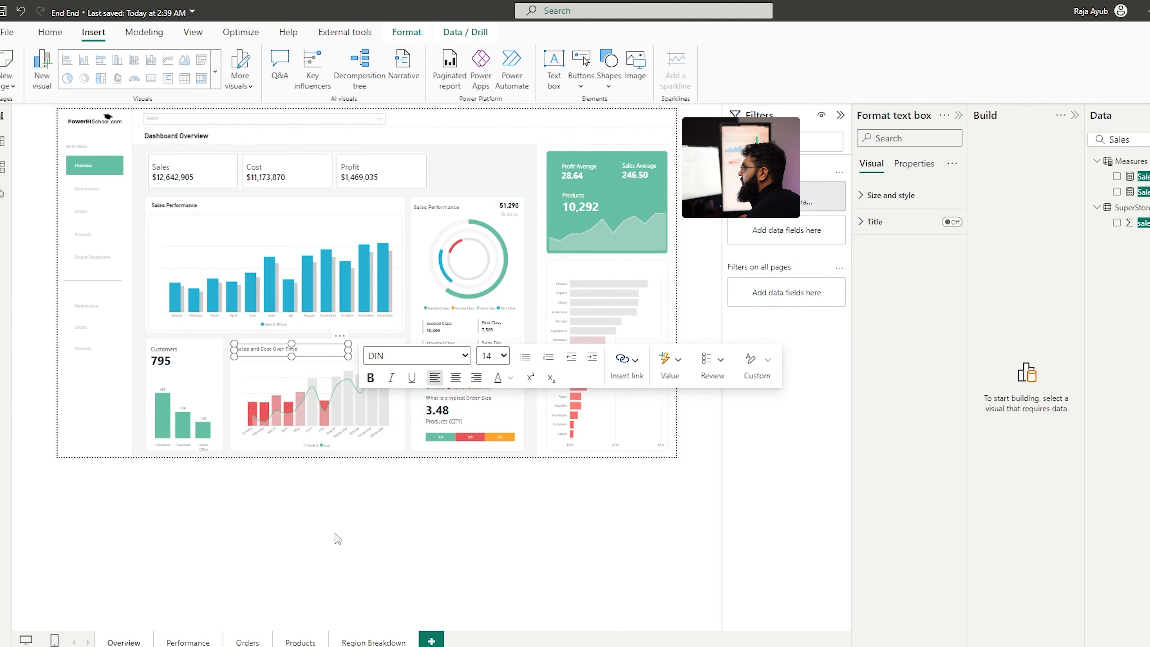
{"action": "left_click", "coordinate": [338, 524]}
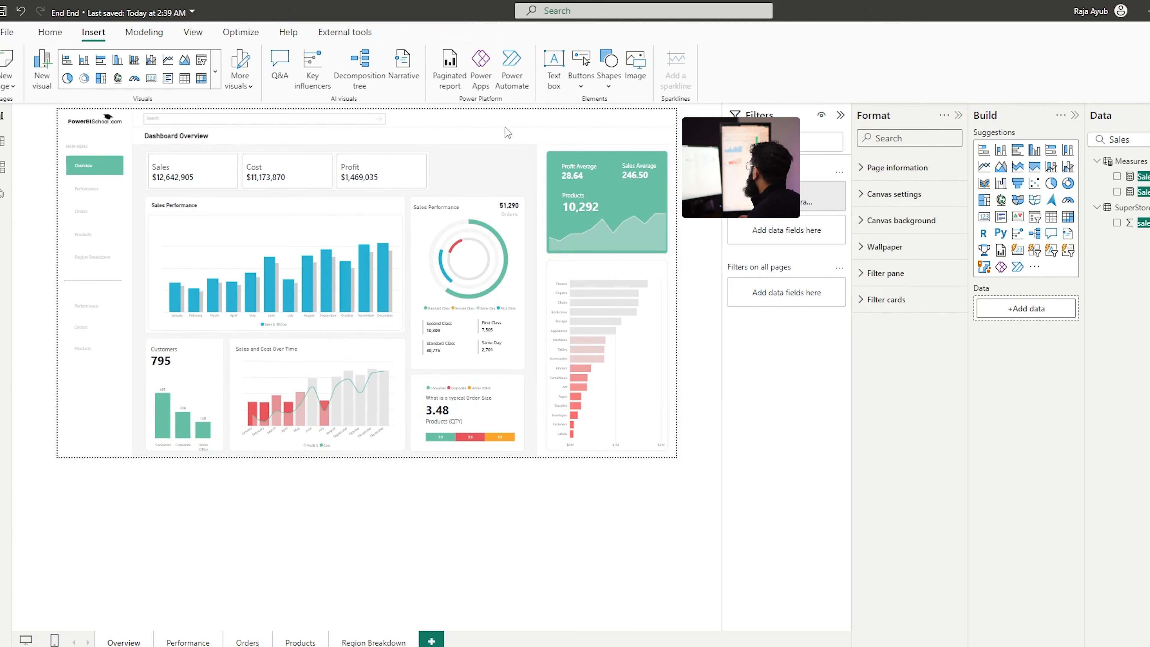
Set the callout value font size of the Sales, Cost and Profit cards to 27
{"action": "left_click", "coordinate": [318, 178]}
{"action": "left_click", "coordinate": [907, 328]}
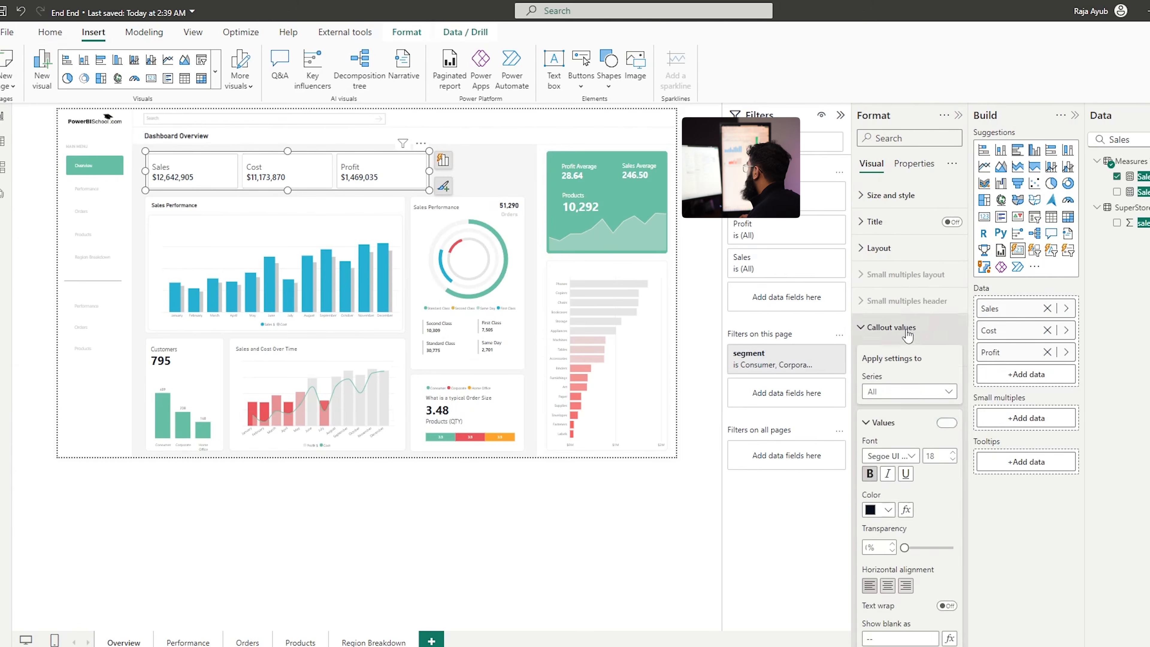
{"action": "scroll", "coordinate": [910, 335], "scroll_direction": "down", "scroll_amount": 3}
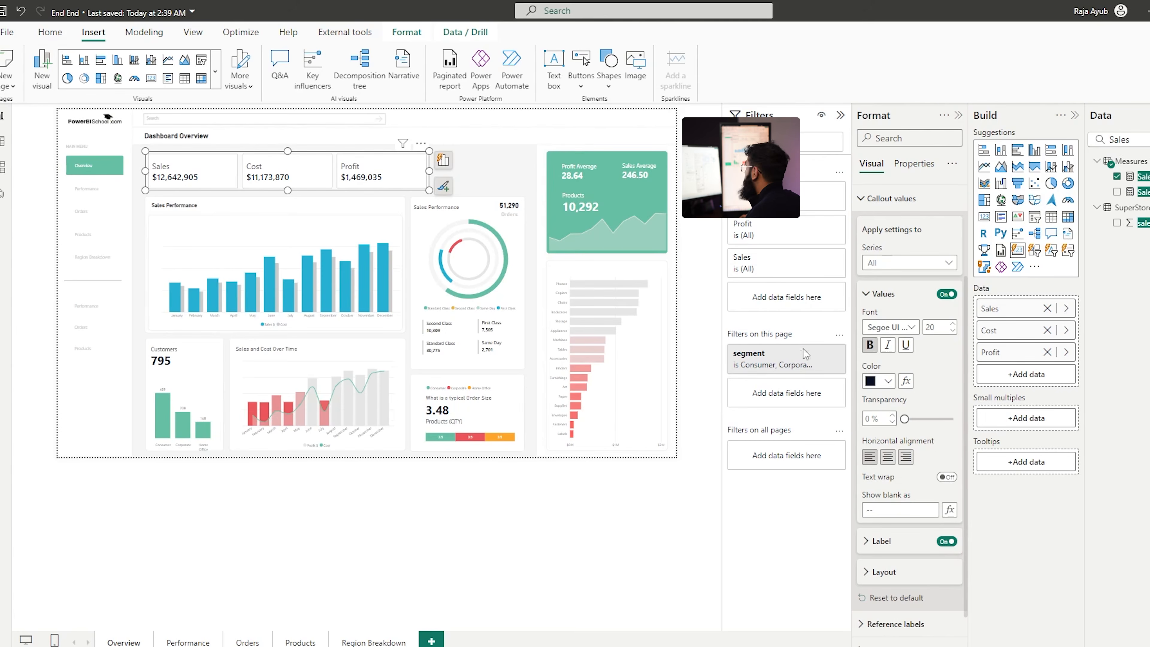
{"action": "type", "text": "27"}
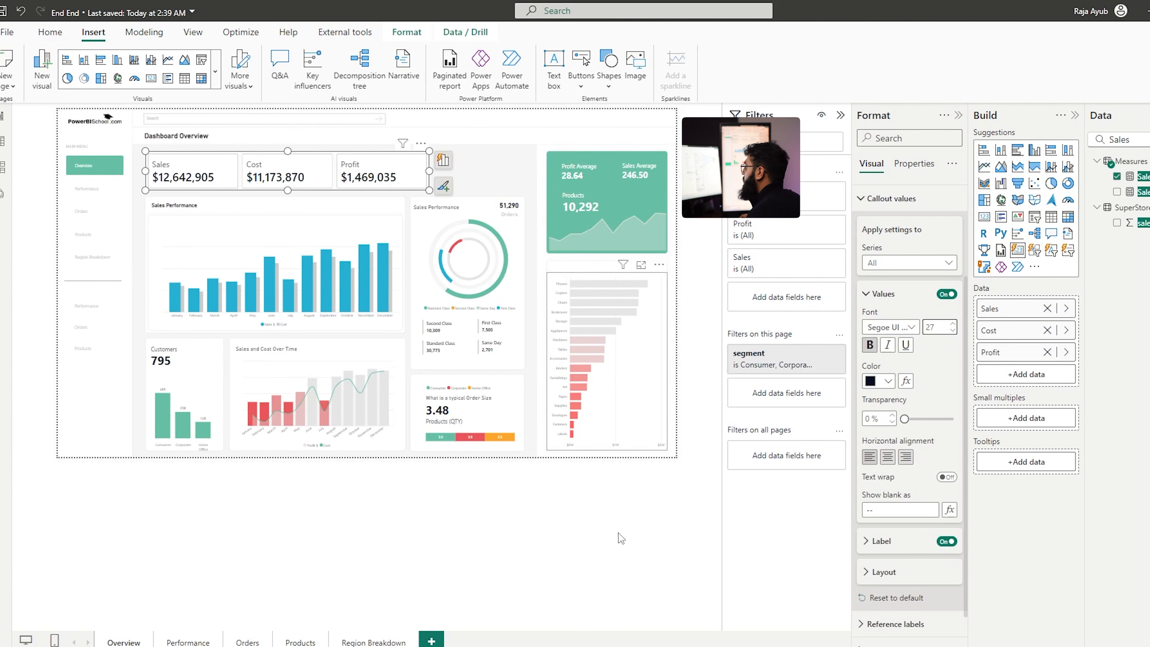
{"action": "left_click", "coordinate": [610, 533]}
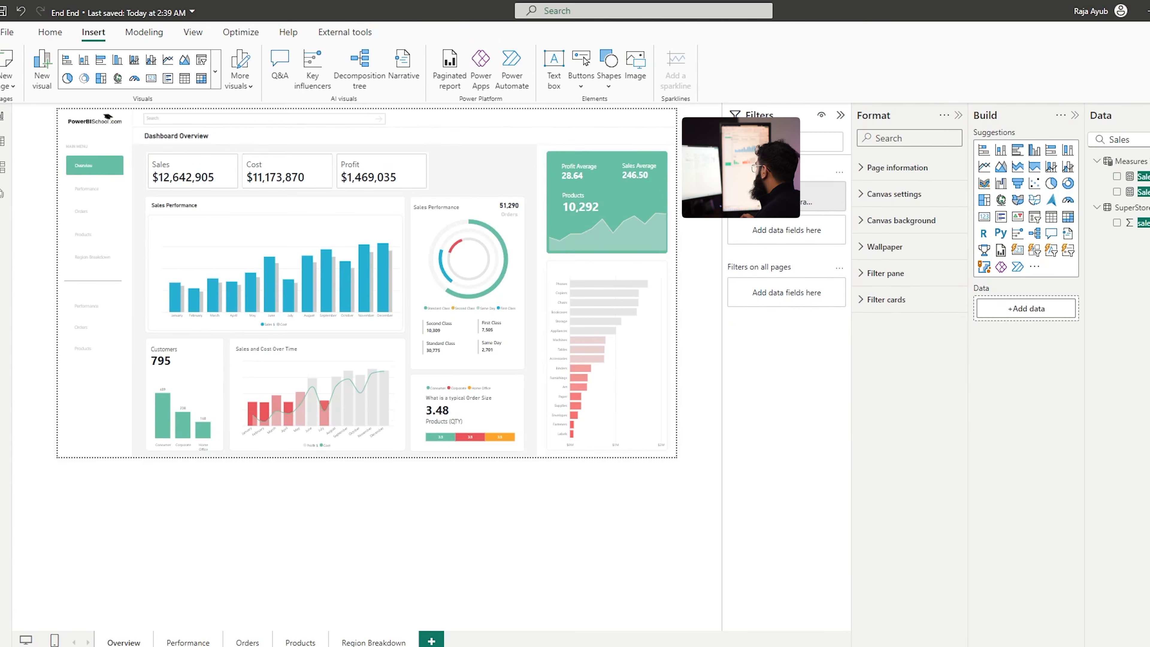
Insert a Clear all slicers button, place it at the foot of the sidebar and resize it to fit
{"action": "scroll", "coordinate": [274, 453], "scroll_direction": "down", "scroll_amount": 2}
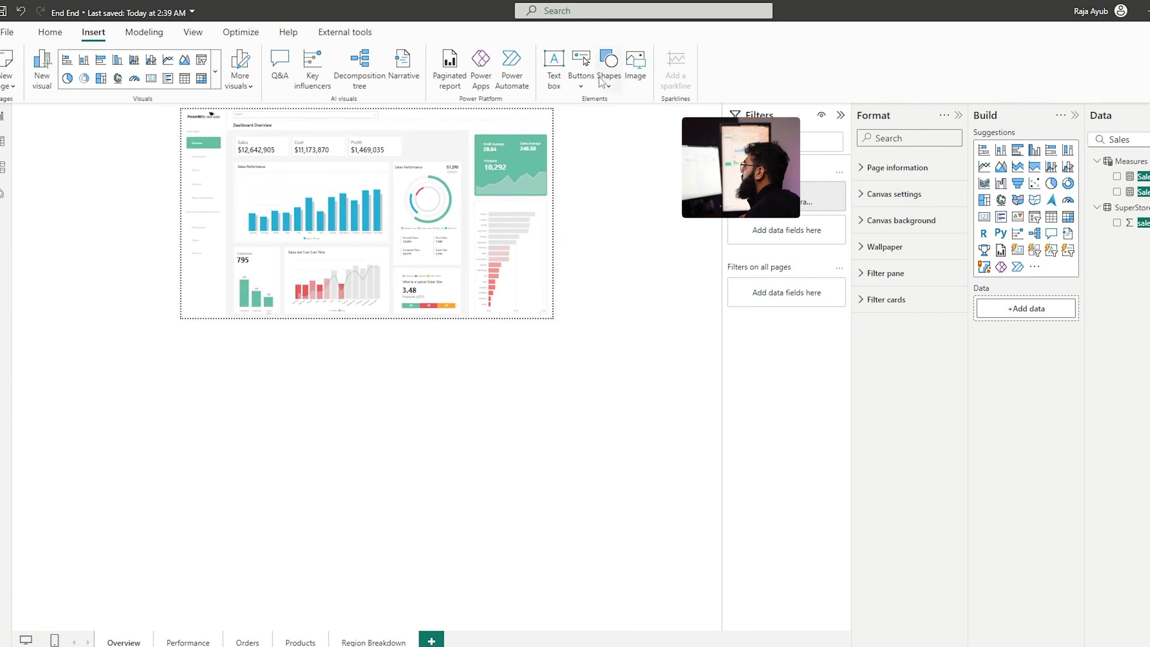
{"action": "left_click", "coordinate": [575, 86]}
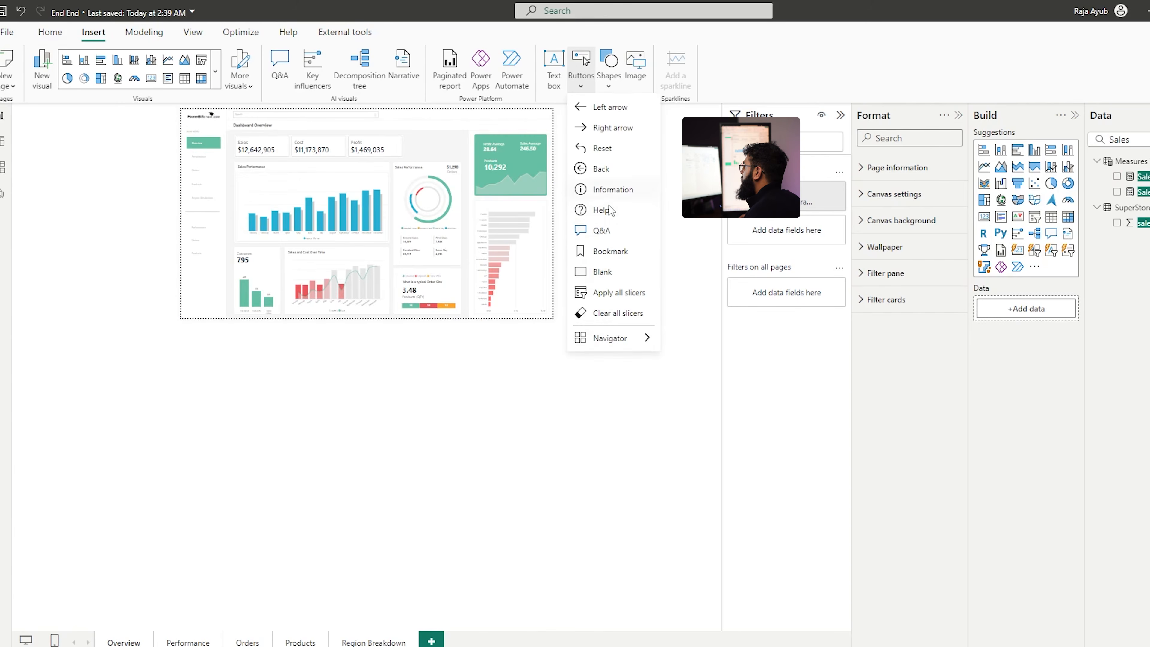
{"action": "left_click", "coordinate": [616, 314]}
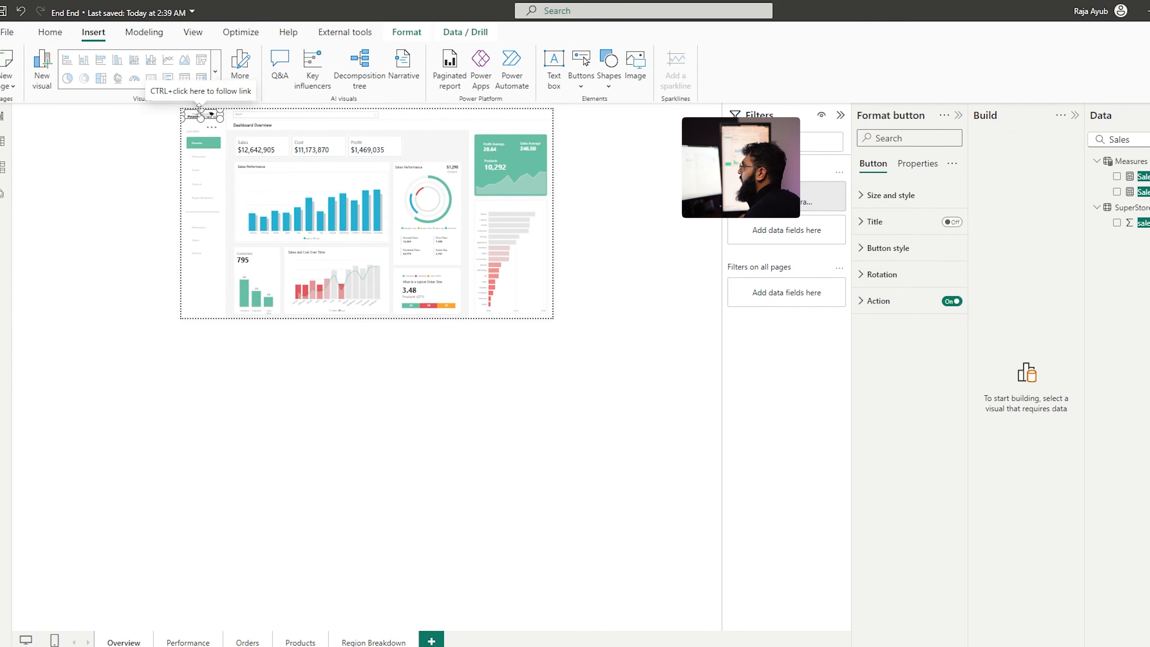
{"action": "left_click_drag", "start_coordinate": [199, 109], "coordinate": [207, 298]}
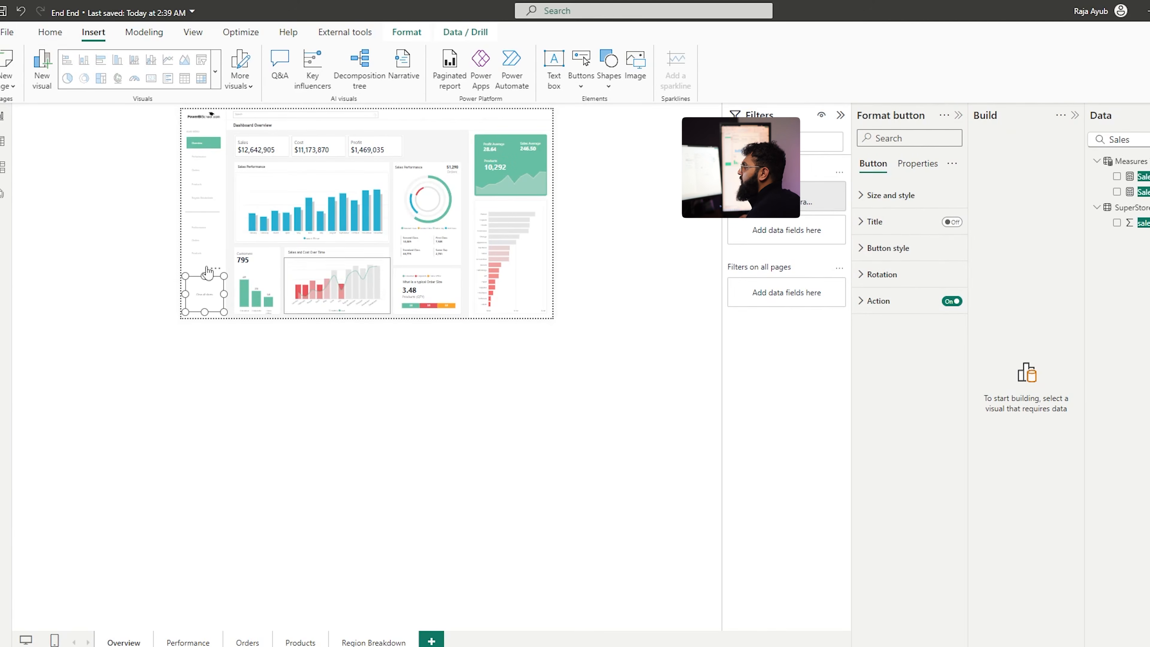
{"action": "left_click_drag", "start_coordinate": [223, 294], "coordinate": [220, 300]}
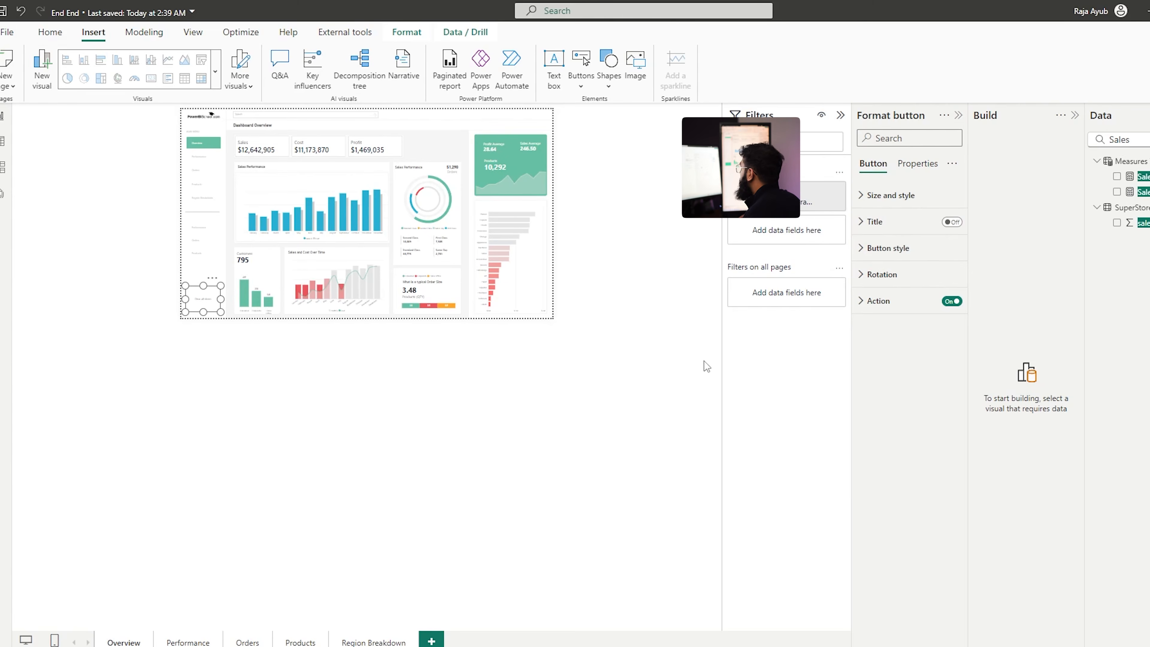
Turn on the Clear all slicers button's fill in the recent green colour with 0% transparency
{"action": "left_click", "coordinate": [902, 249]}
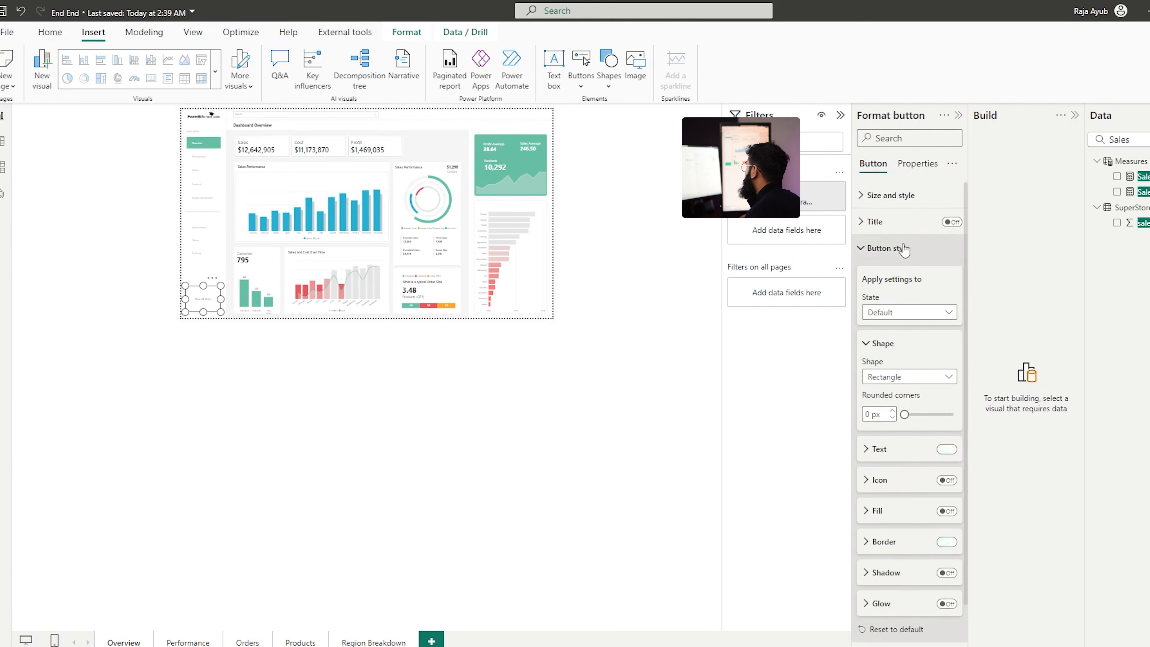
{"action": "left_click", "coordinate": [876, 513]}
{"action": "left_click", "coordinate": [946, 382]}
{"action": "left_click", "coordinate": [871, 419]}
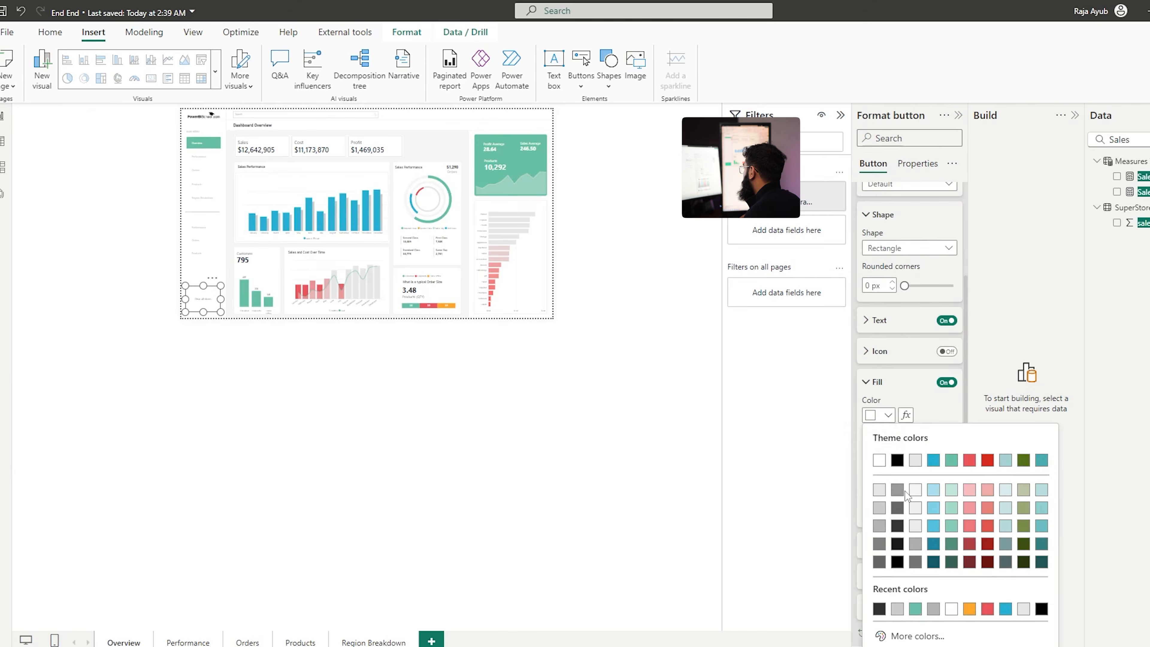
{"action": "left_click", "coordinate": [915, 612]}
{"action": "left_click_drag", "start_coordinate": [929, 511], "coordinate": [905, 511]}
{"action": "scroll", "coordinate": [879, 458], "scroll_direction": "up", "scroll_amount": 2}
{"action": "scroll", "coordinate": [879, 459], "scroll_direction": "up", "scroll_amount": 1}
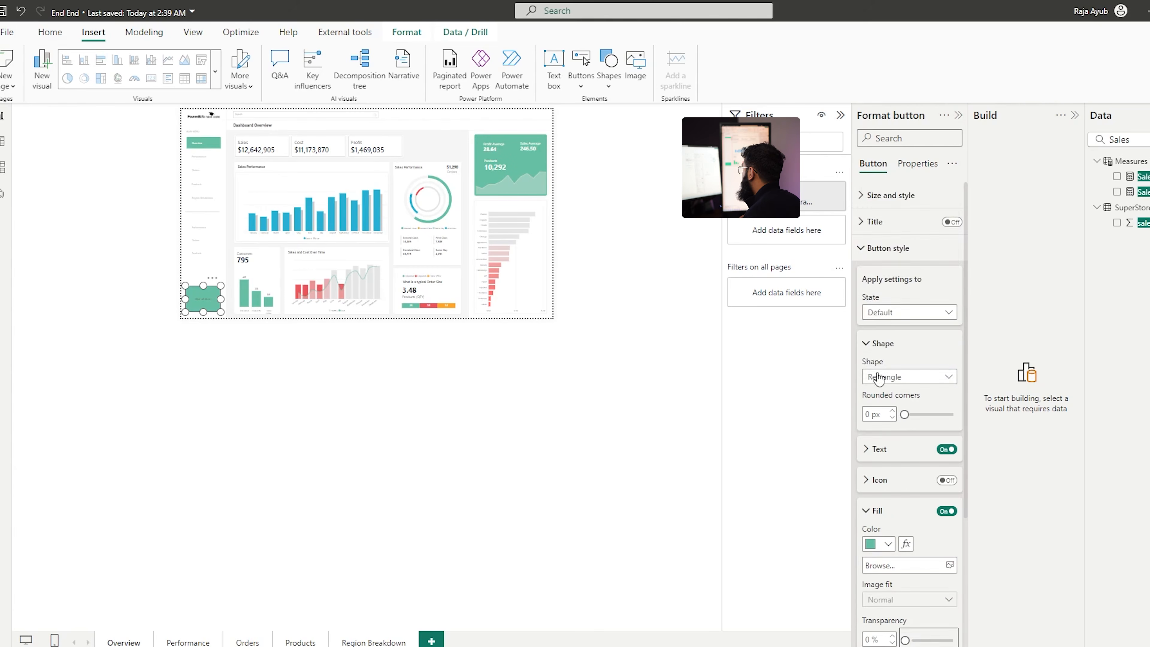
Change the Clear all slicers button's shape to Rounded Rectangle with rounded corners of 7%
{"action": "left_click", "coordinate": [887, 377]}
{"action": "left_click", "coordinate": [911, 208]}
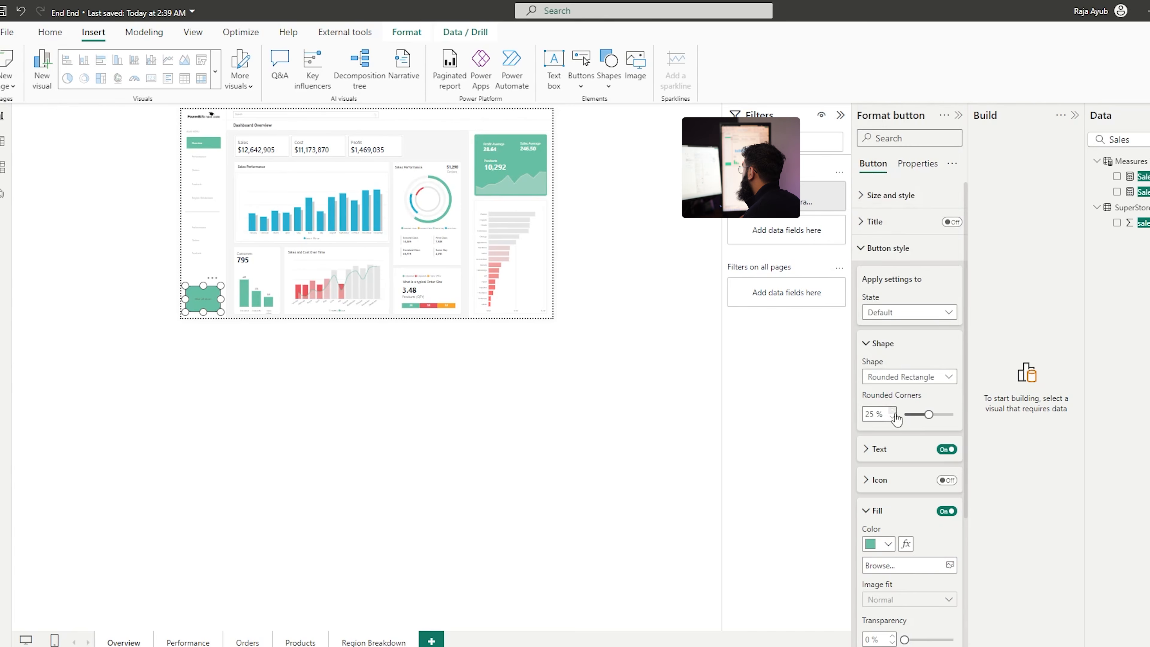
{"action": "left_click", "coordinate": [911, 415]}
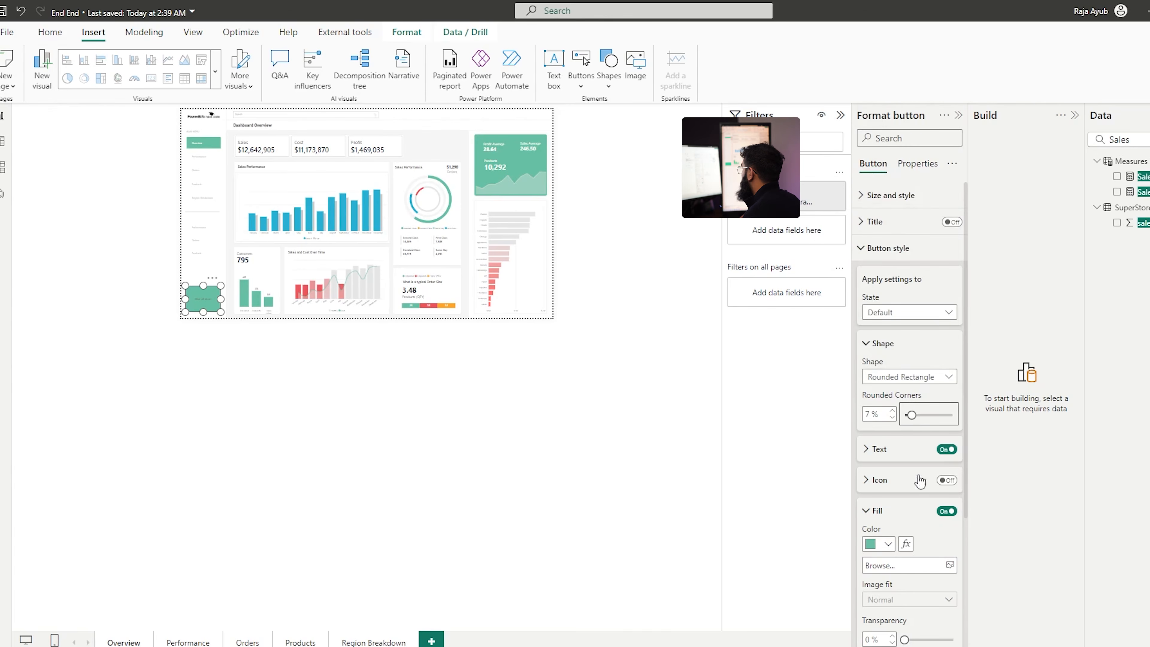
{"action": "scroll", "coordinate": [937, 528], "scroll_direction": "down", "scroll_amount": 4}
{"action": "left_click", "coordinate": [240, 386]}
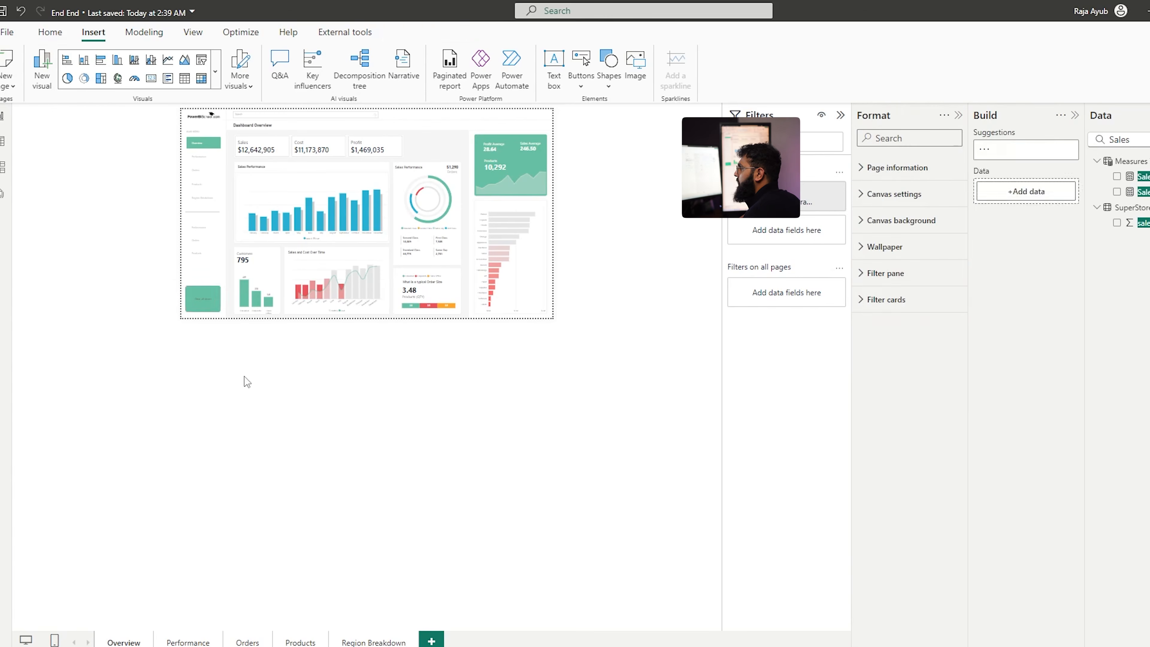
Set the Clear all slicers button's font colour to white
{"action": "left_click", "coordinate": [203, 312]}
{"action": "scroll", "coordinate": [891, 274], "scroll_direction": "down", "scroll_amount": 5}
{"action": "left_click", "coordinate": [890, 272]}
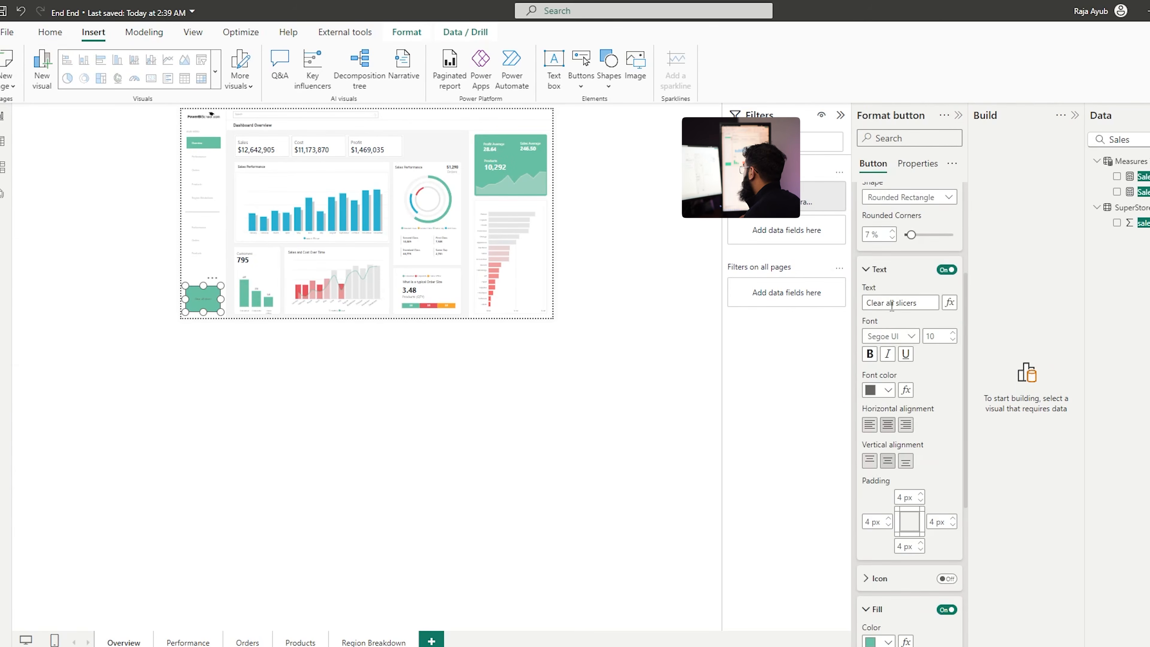
{"action": "left_click", "coordinate": [878, 390]}
{"action": "left_click", "coordinate": [879, 434]}
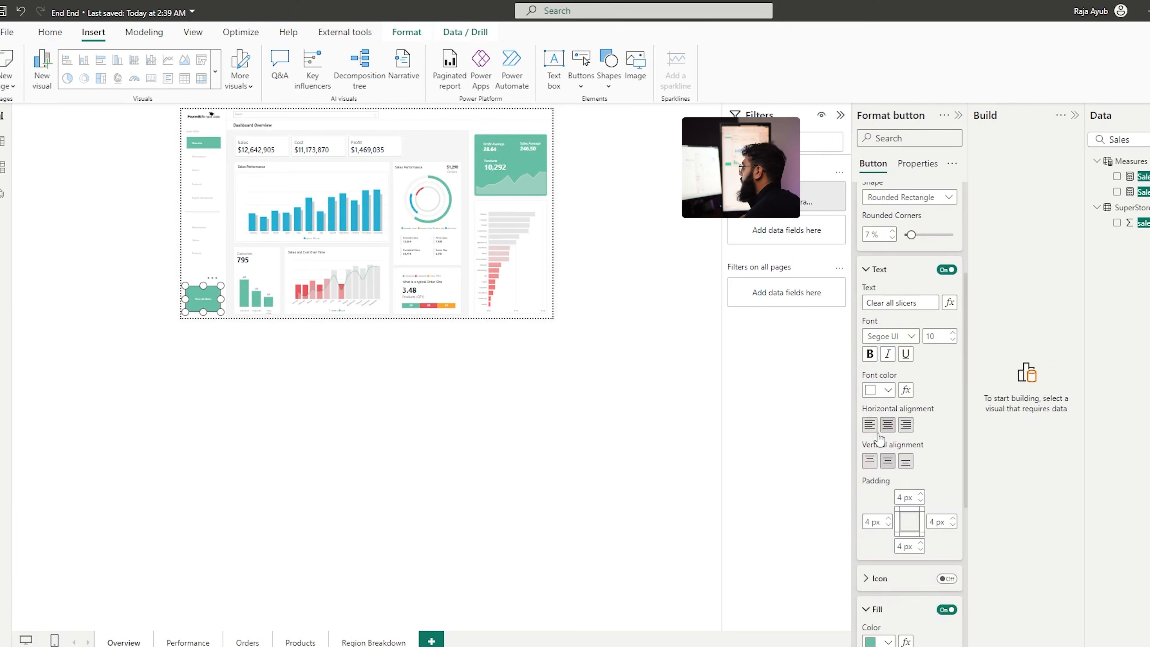
{"action": "left_click", "coordinate": [524, 439]}
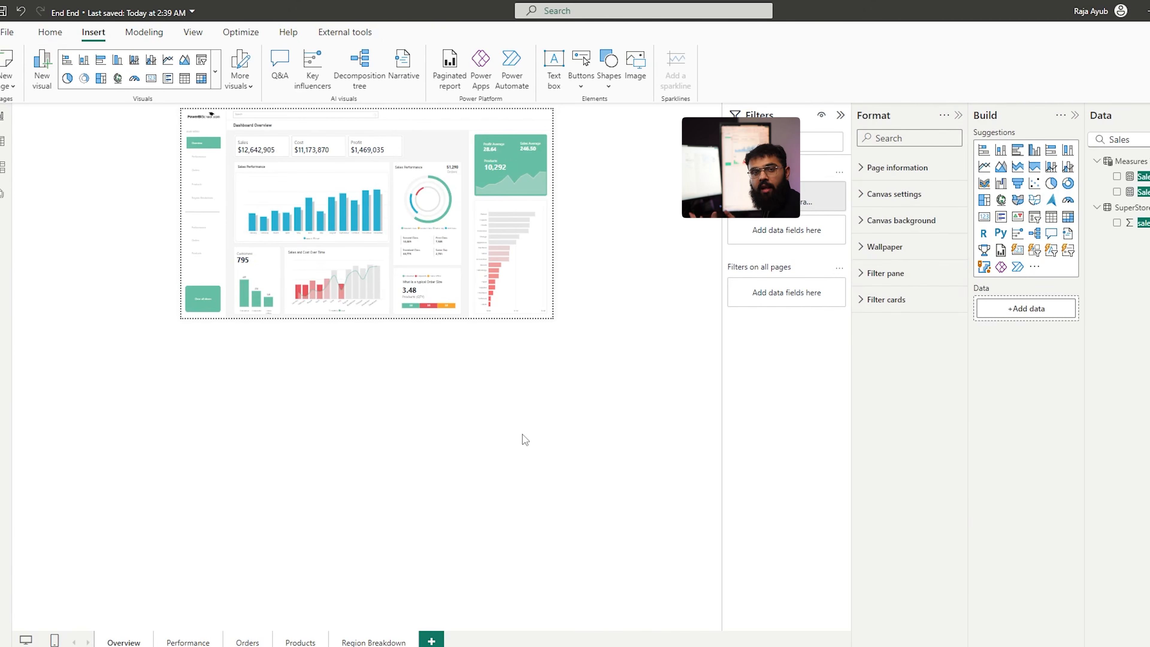